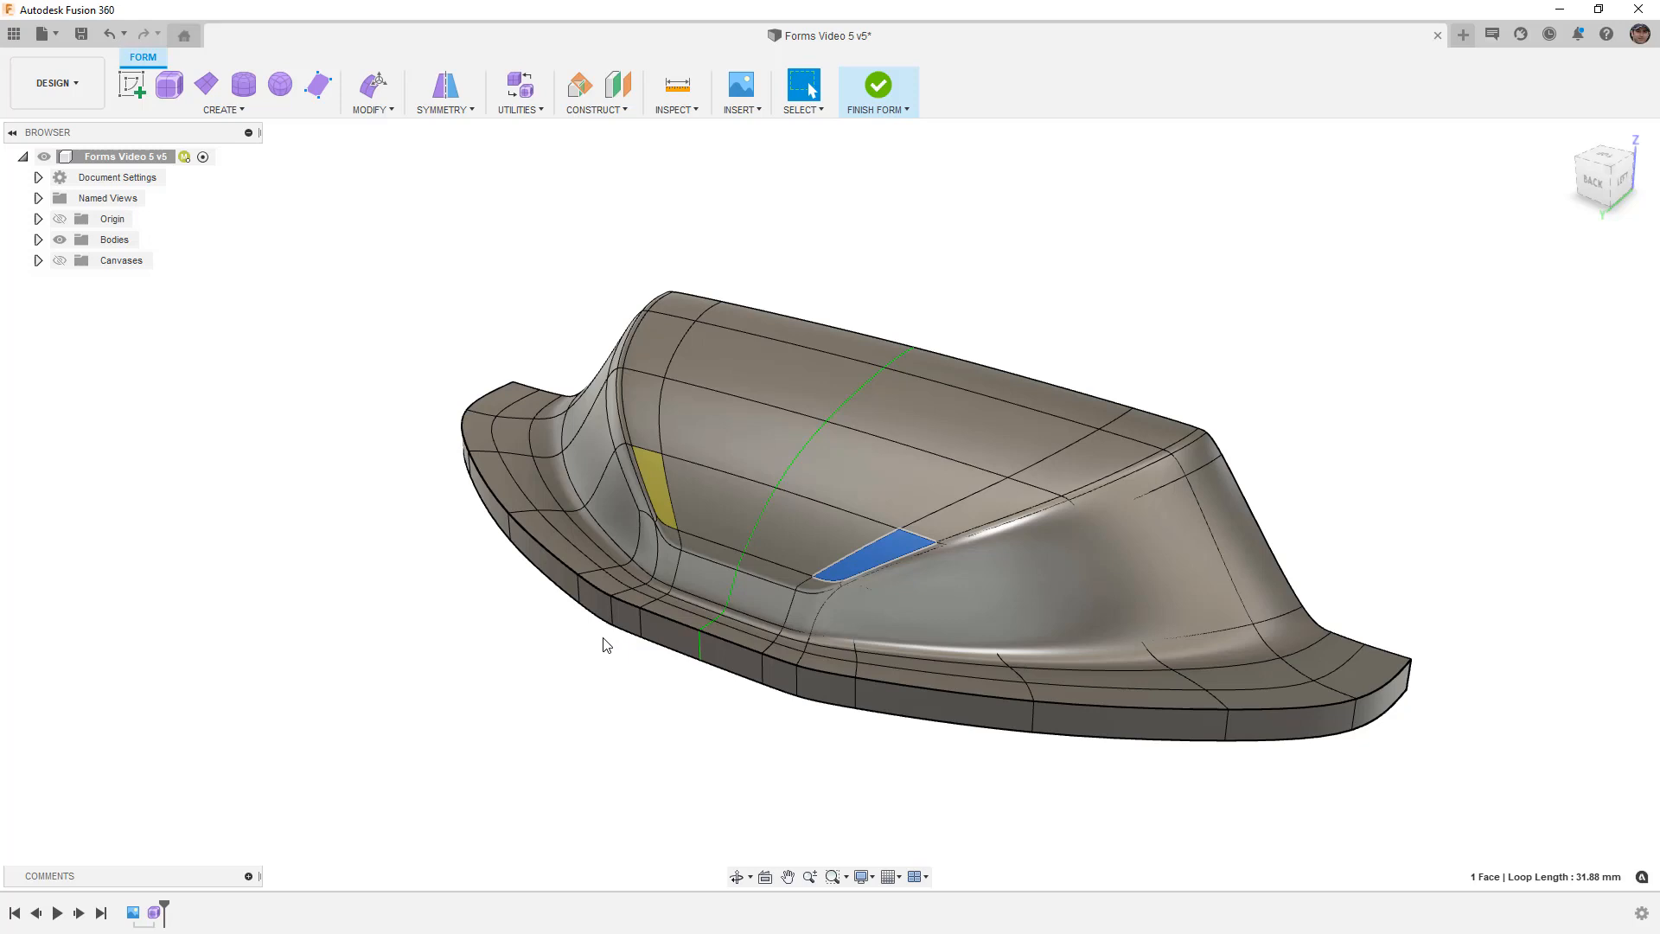
Step: In a new design's form environment, create a single-face plane about 20.4 by 77.5 mm, centred on the origin in the horizontal plane
{"action": "left_click", "coordinate": [1463, 34]}
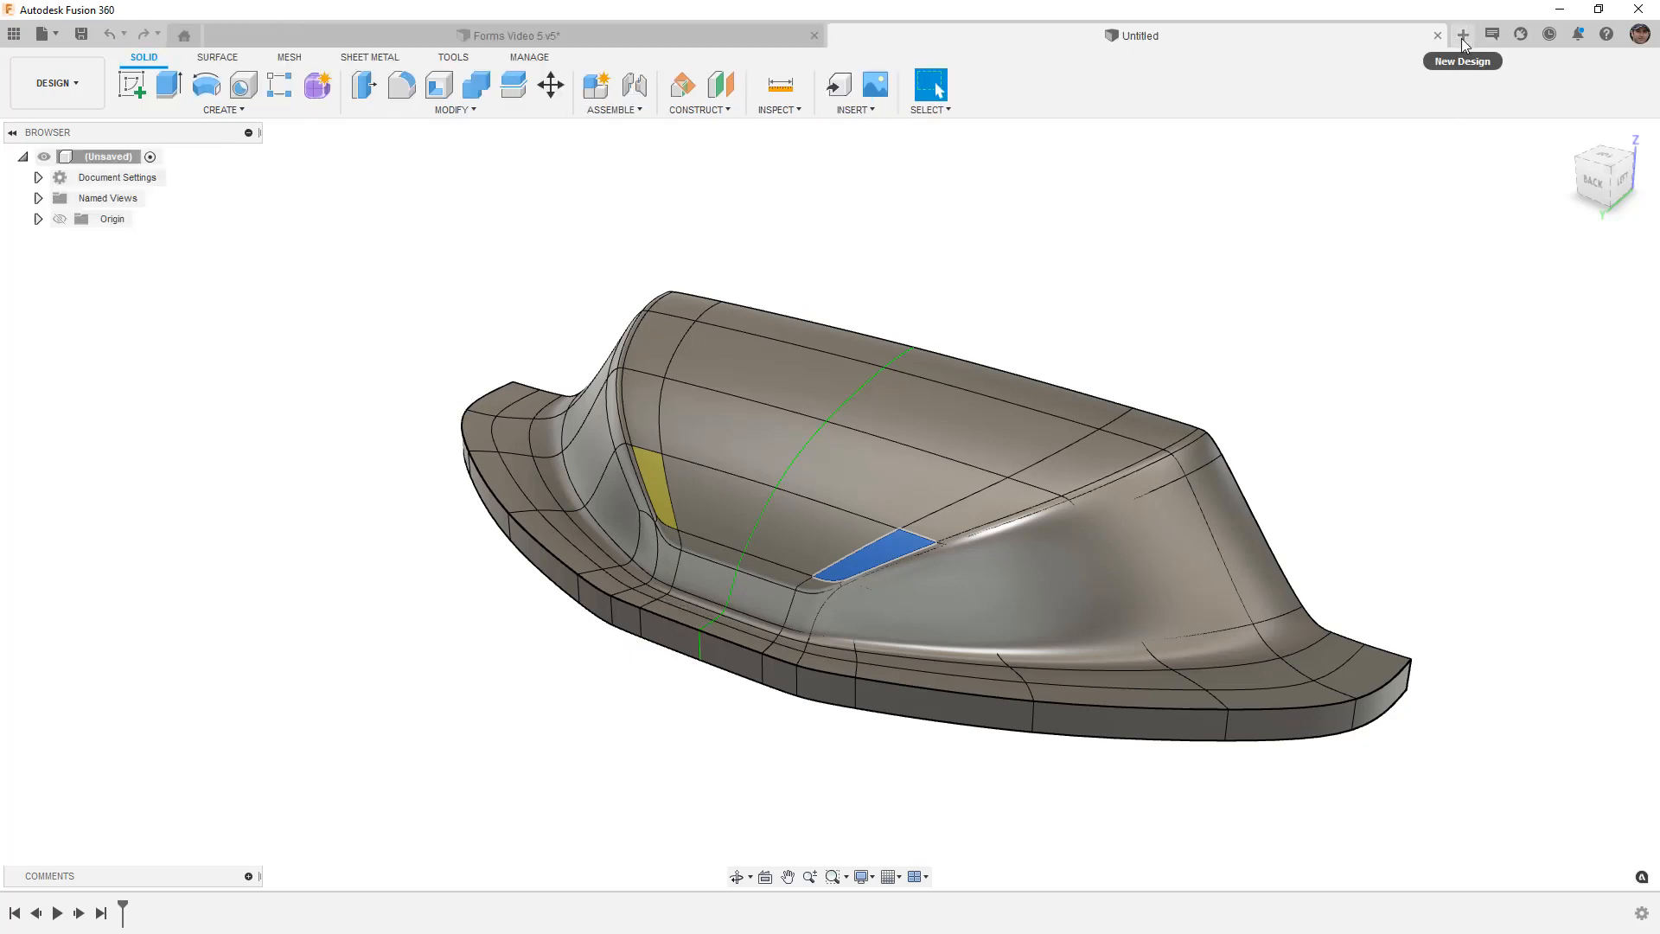
{"action": "left_click", "coordinate": [316, 86]}
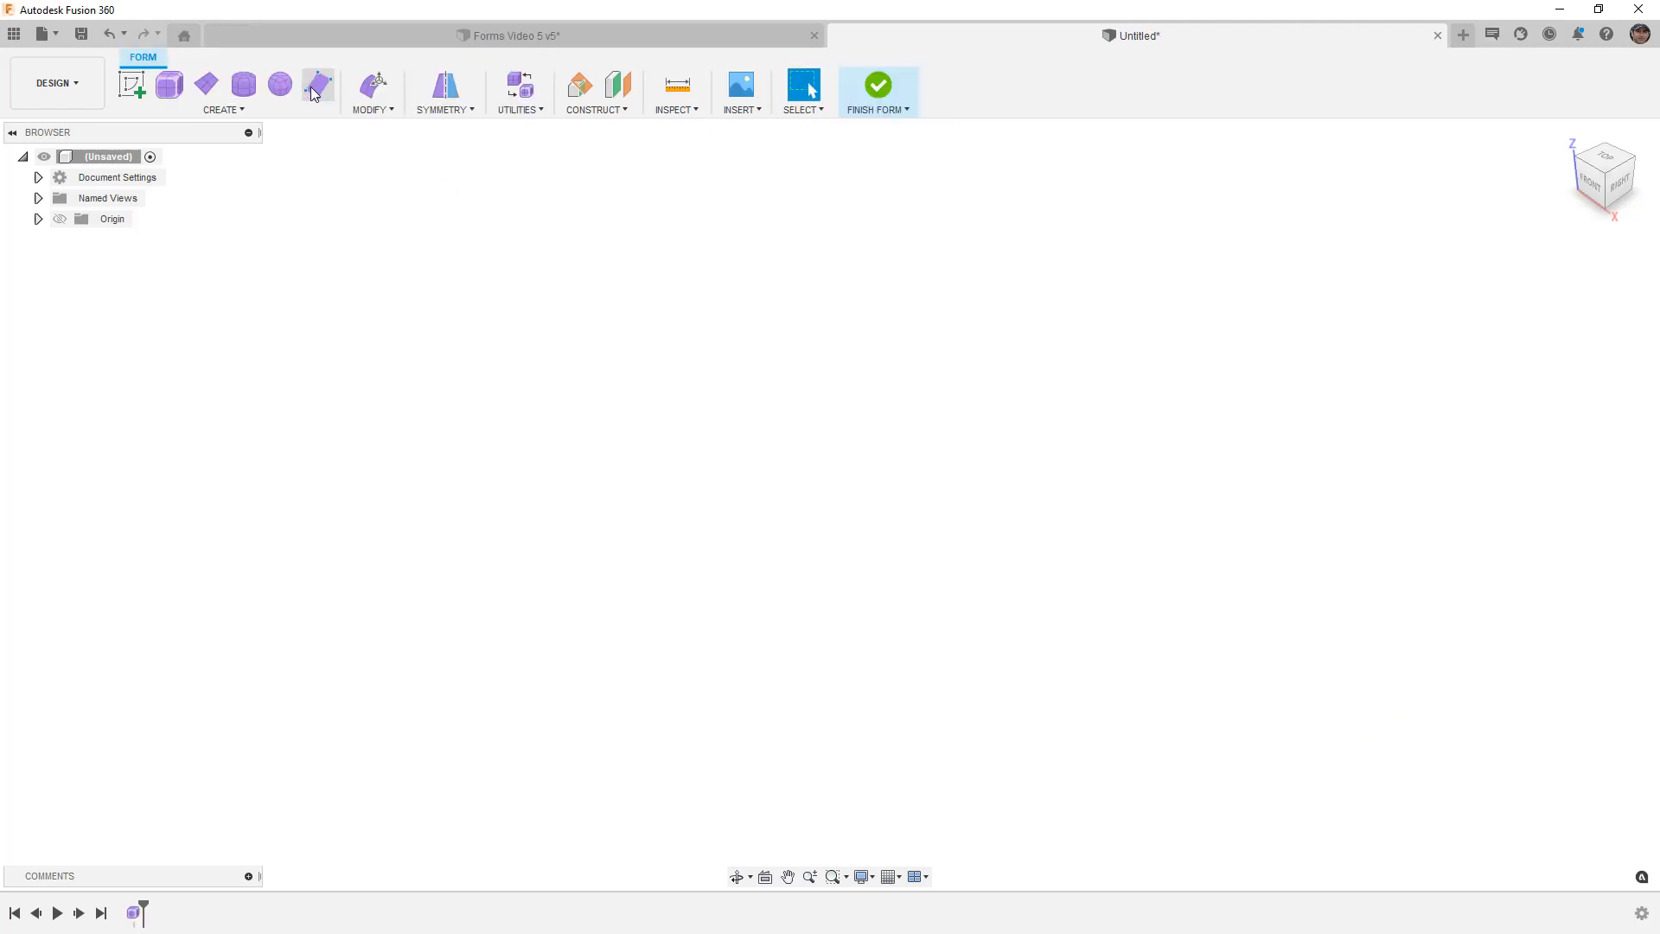
{"action": "left_click", "coordinate": [207, 84]}
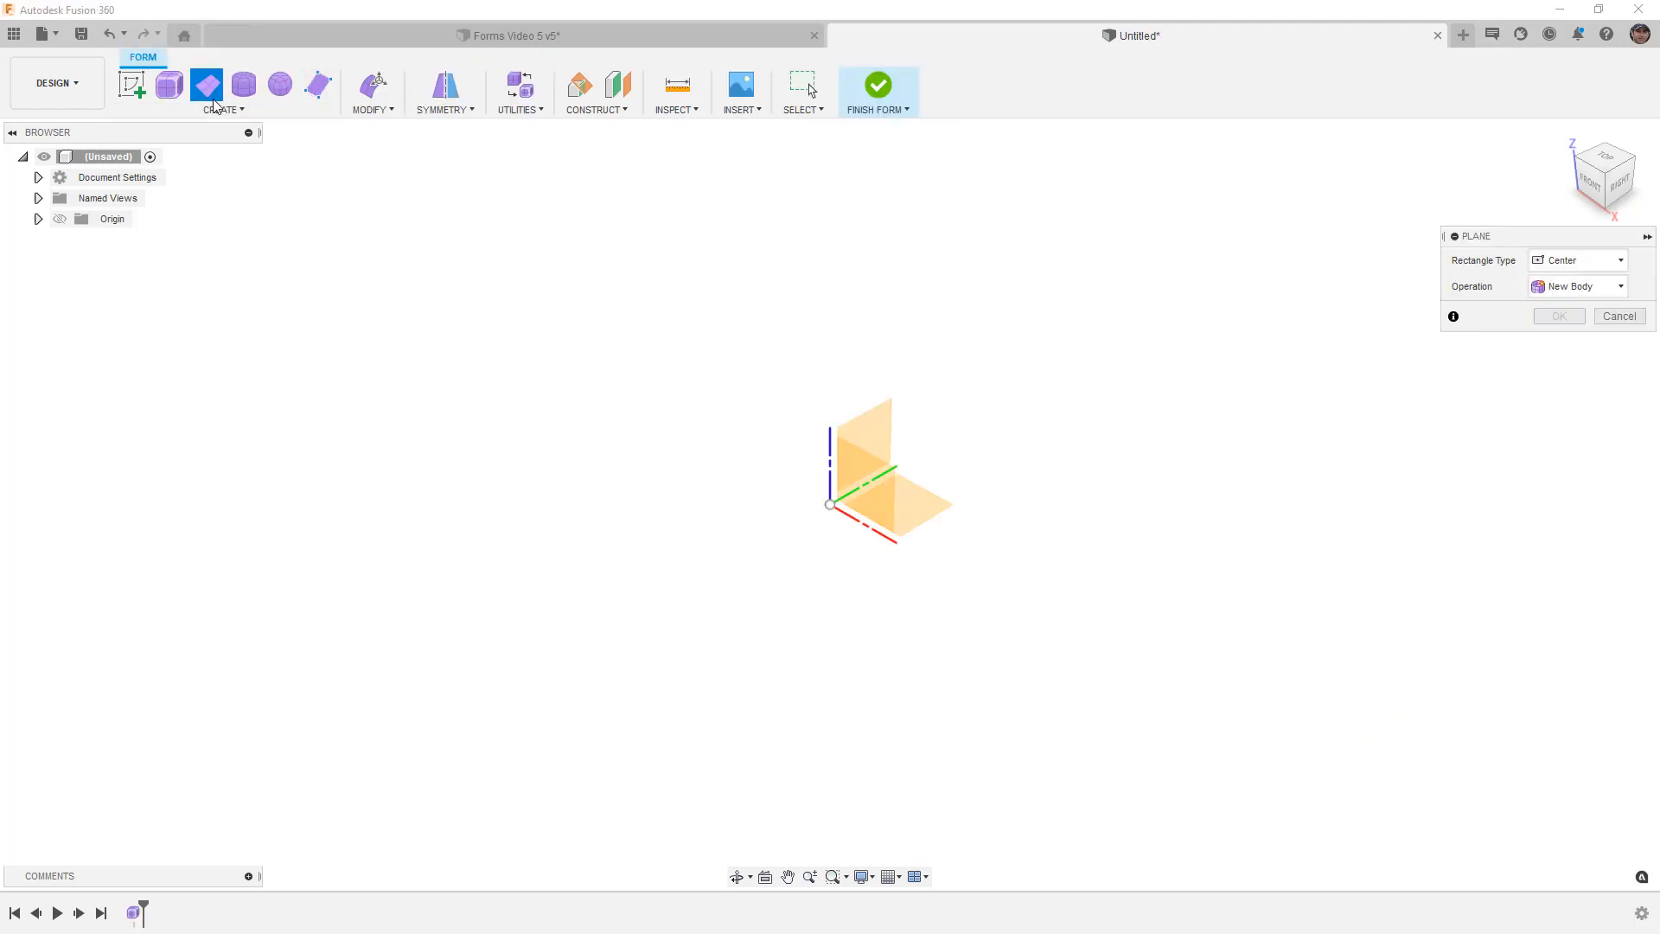
{"action": "left_click", "coordinate": [916, 501]}
{"action": "left_click", "coordinate": [831, 504]}
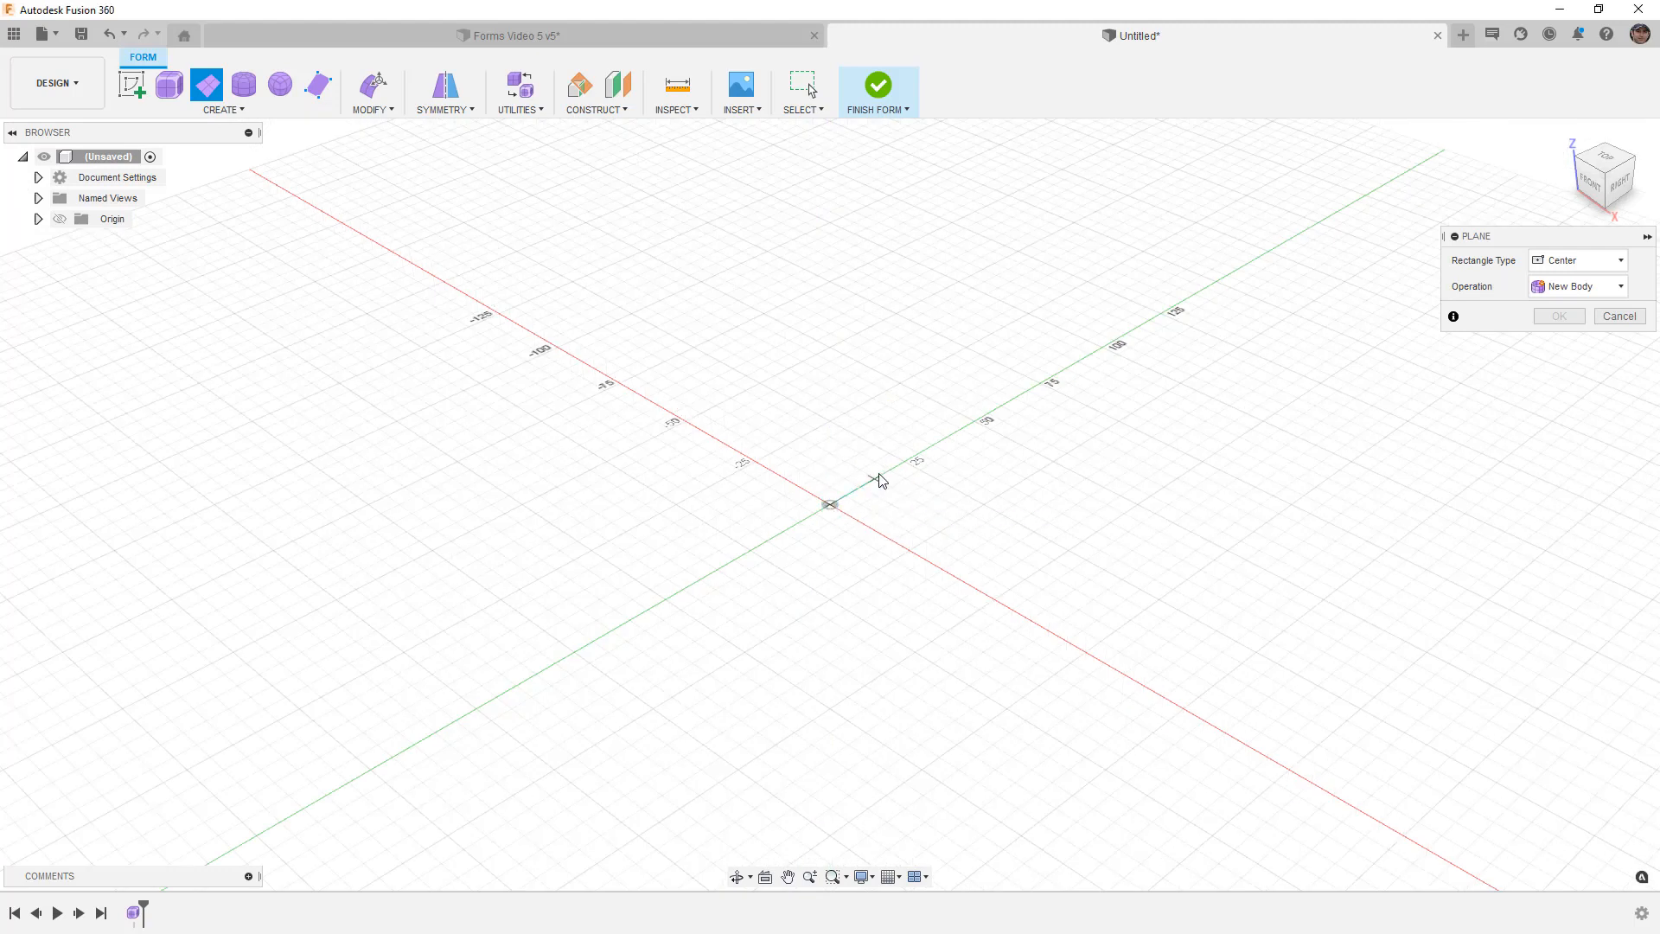
{"action": "left_click", "coordinate": [975, 459]}
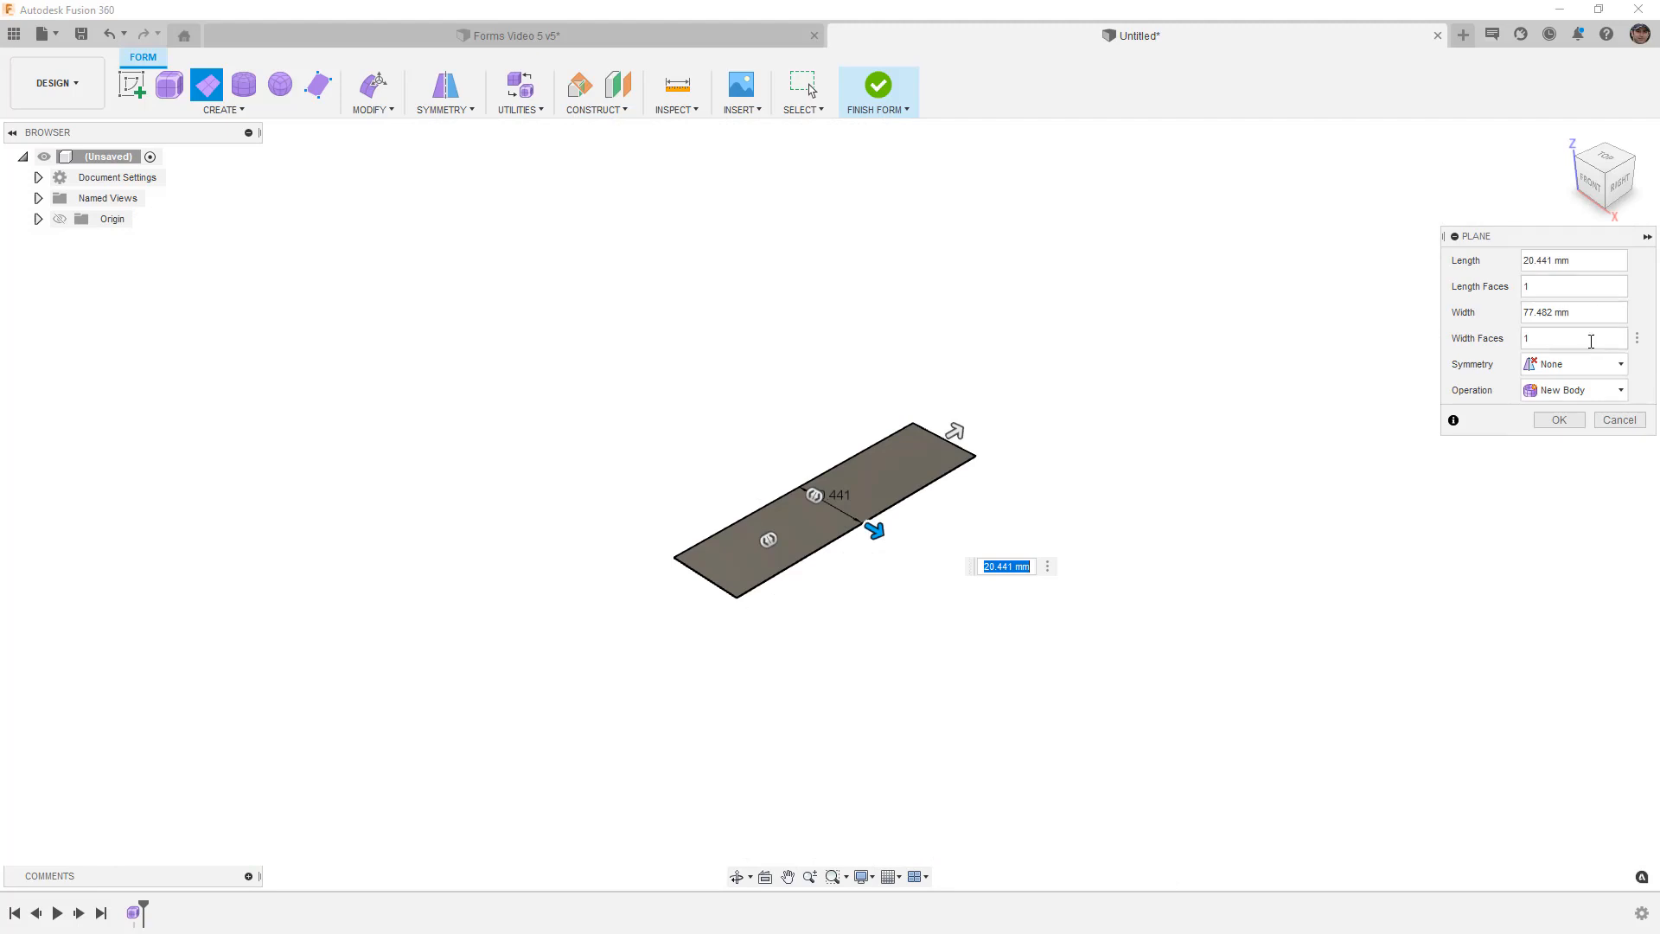
{"action": "left_click", "coordinate": [1558, 420]}
Step: Reshape the plane with Edit Form into a long narrow strip about 171.5 mm long and 9.9 mm wide
{"action": "left_click", "coordinate": [1603, 154]}
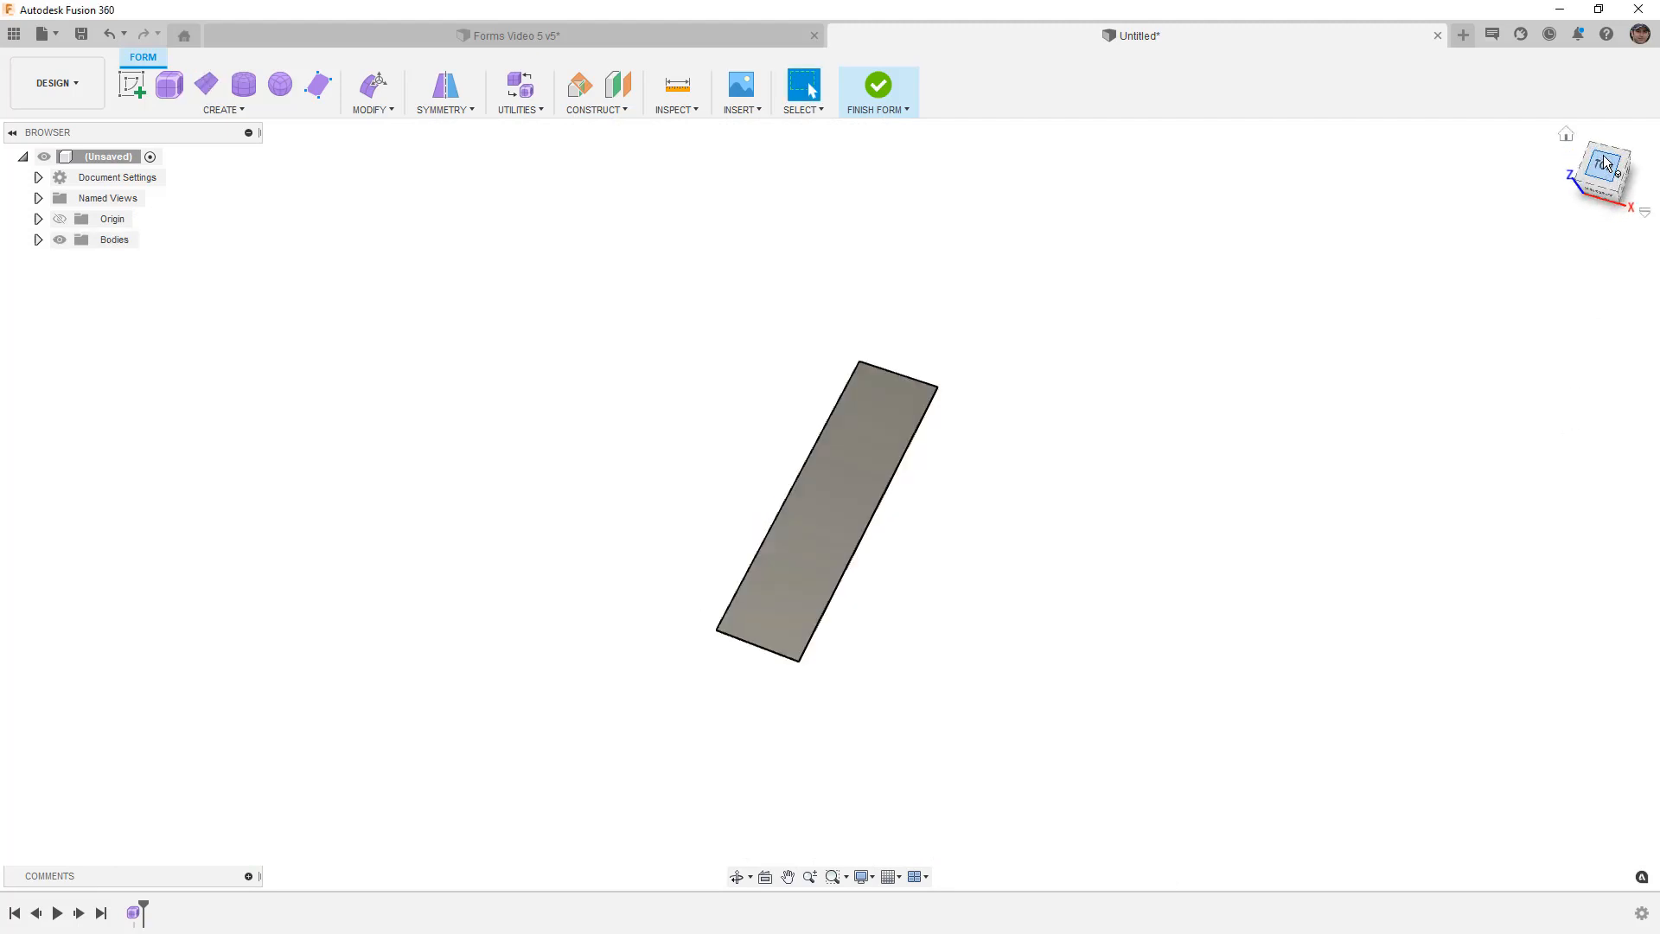
{"action": "left_click", "coordinate": [1628, 130]}
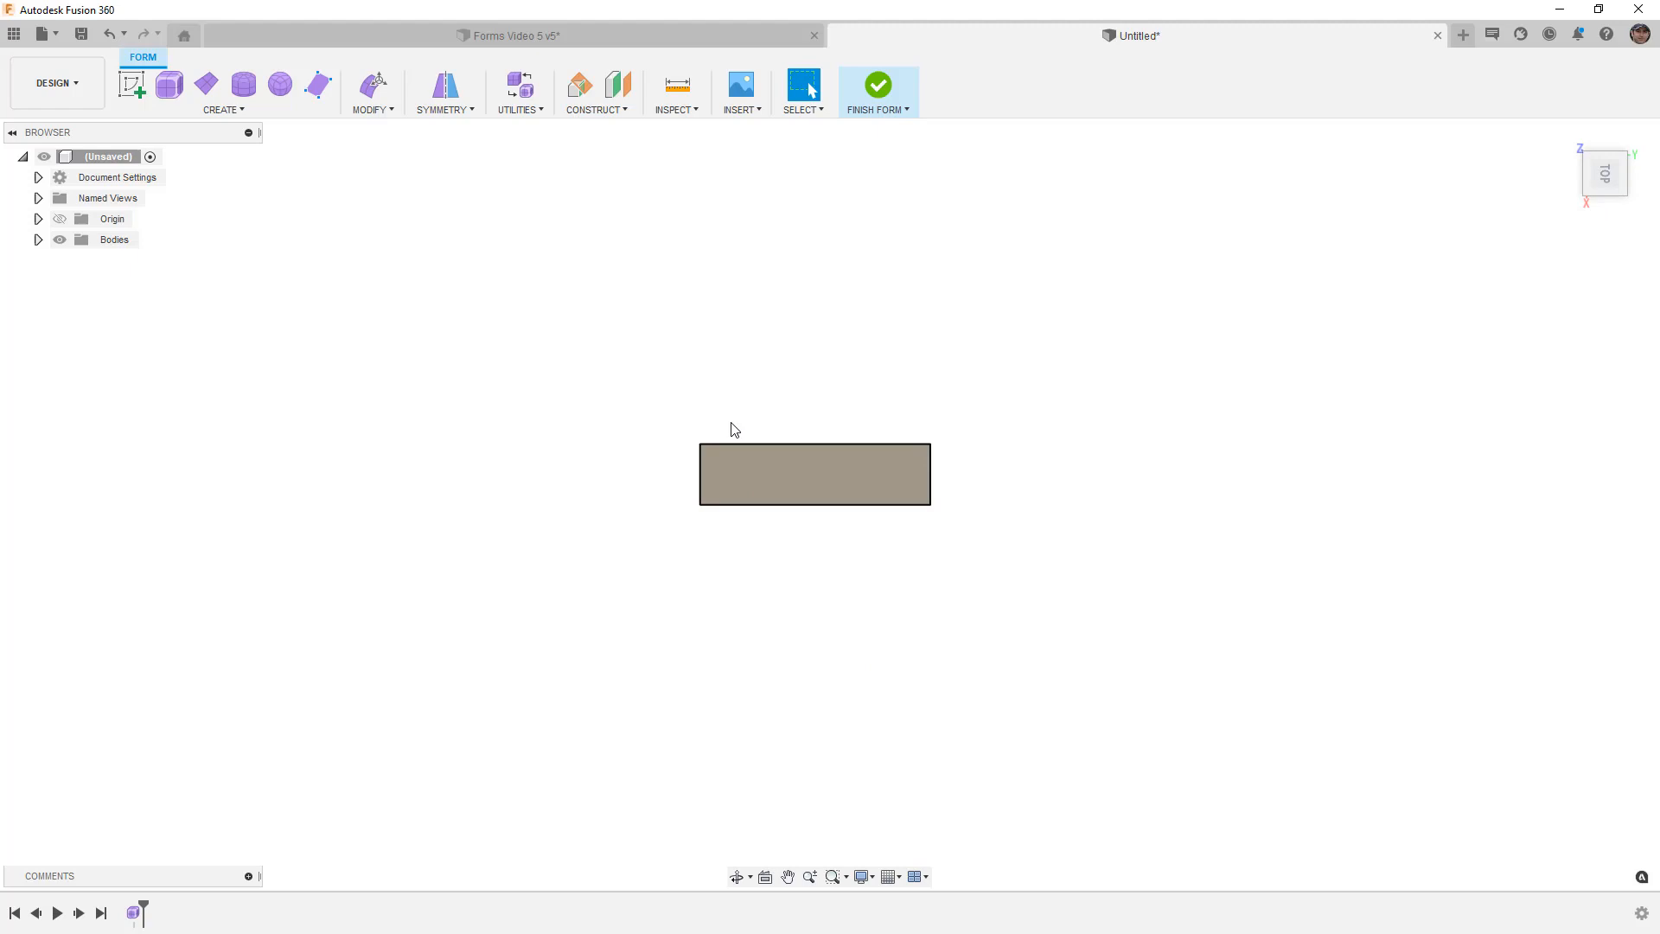
{"action": "left_click", "coordinate": [374, 84]}
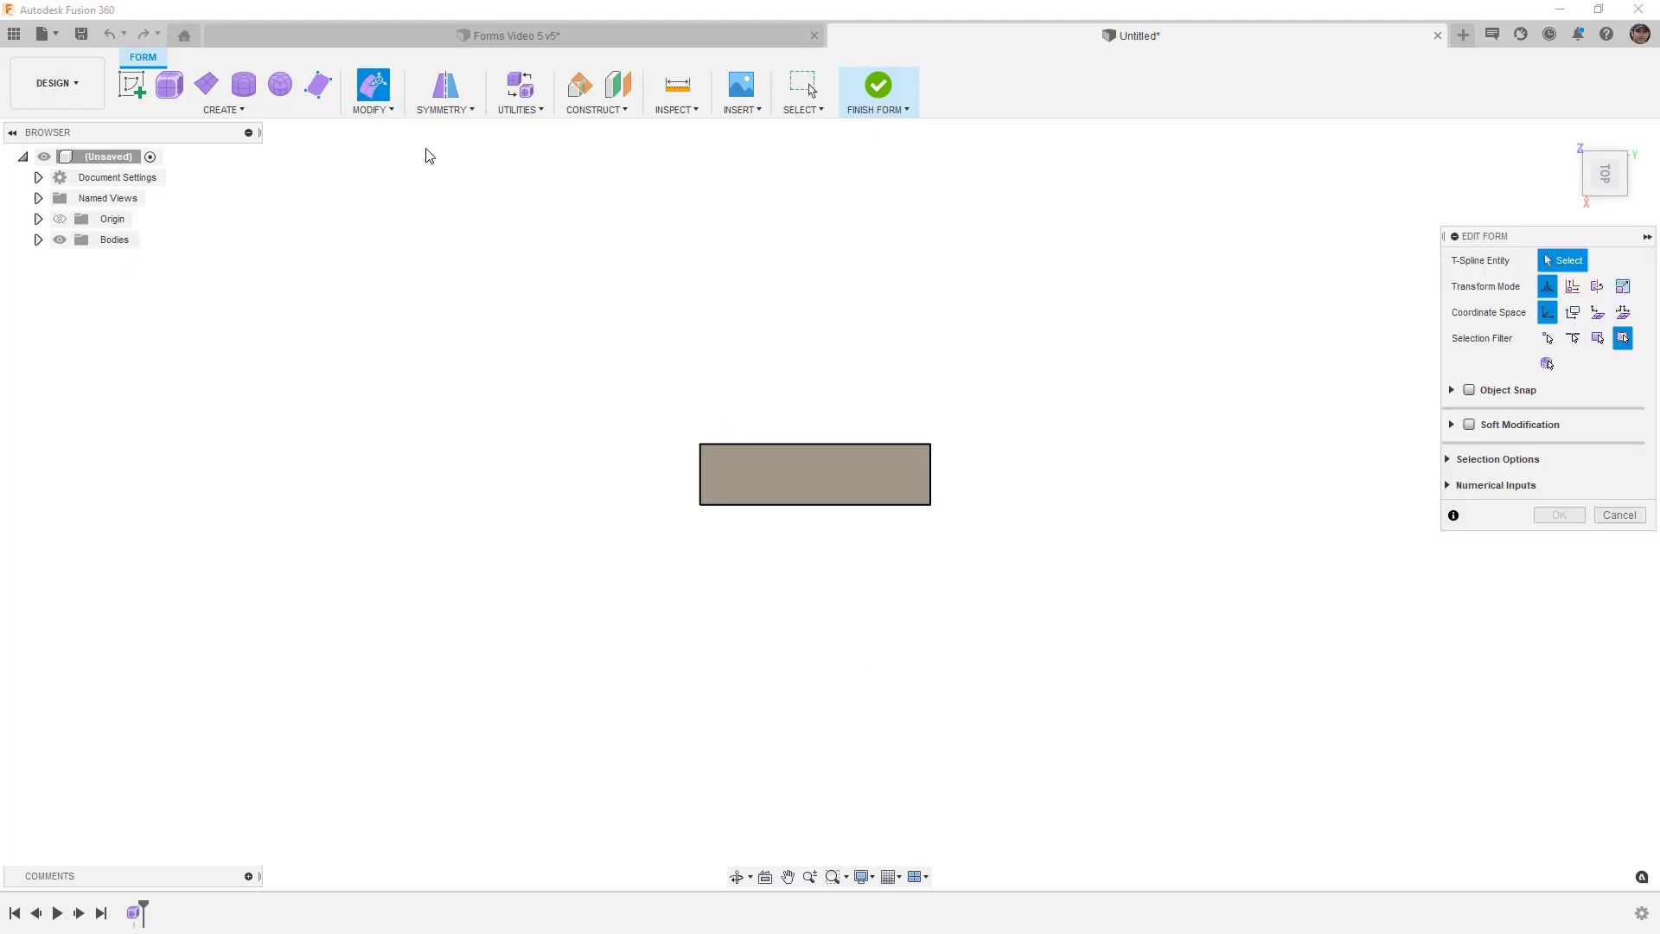
{"action": "left_click", "coordinate": [807, 448]}
{"action": "left_click_drag", "start_coordinate": [835, 515], "coordinate": [930, 492]}
{"action": "middle_click_drag", "start_coordinate": [853, 408], "coordinate": [652, 377]}
{"action": "left_click", "coordinate": [823, 407]}
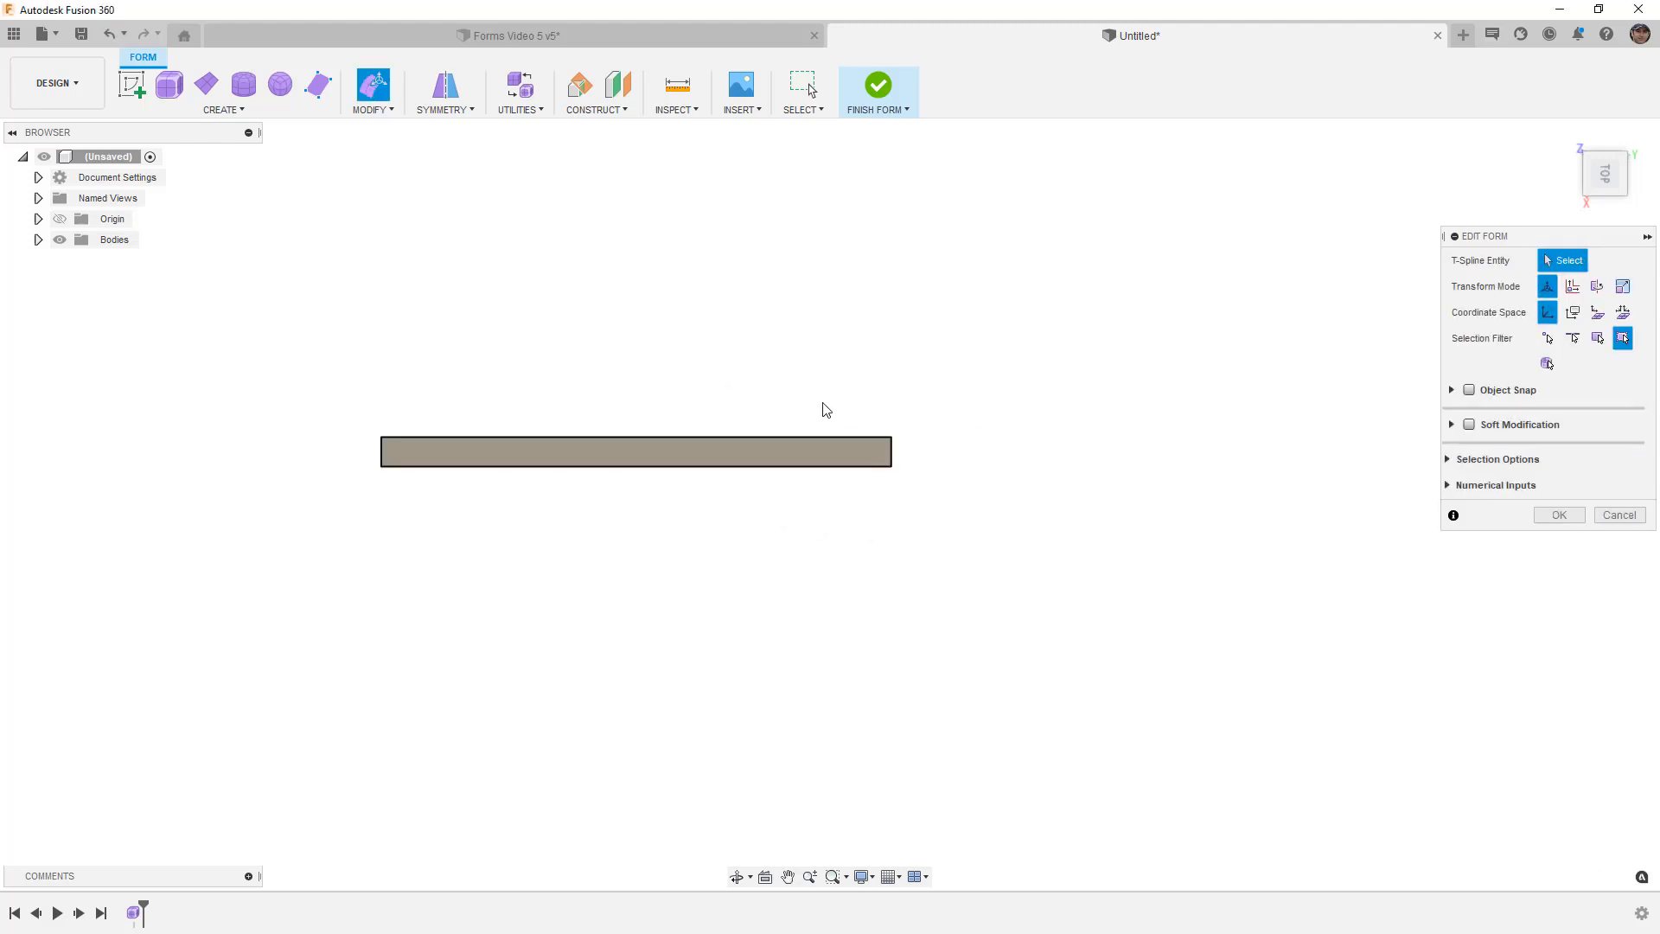
Step: Extrude both short end edges of the strip 30 mm straight down and show the form in box display
{"action": "left_click", "coordinate": [891, 453]}
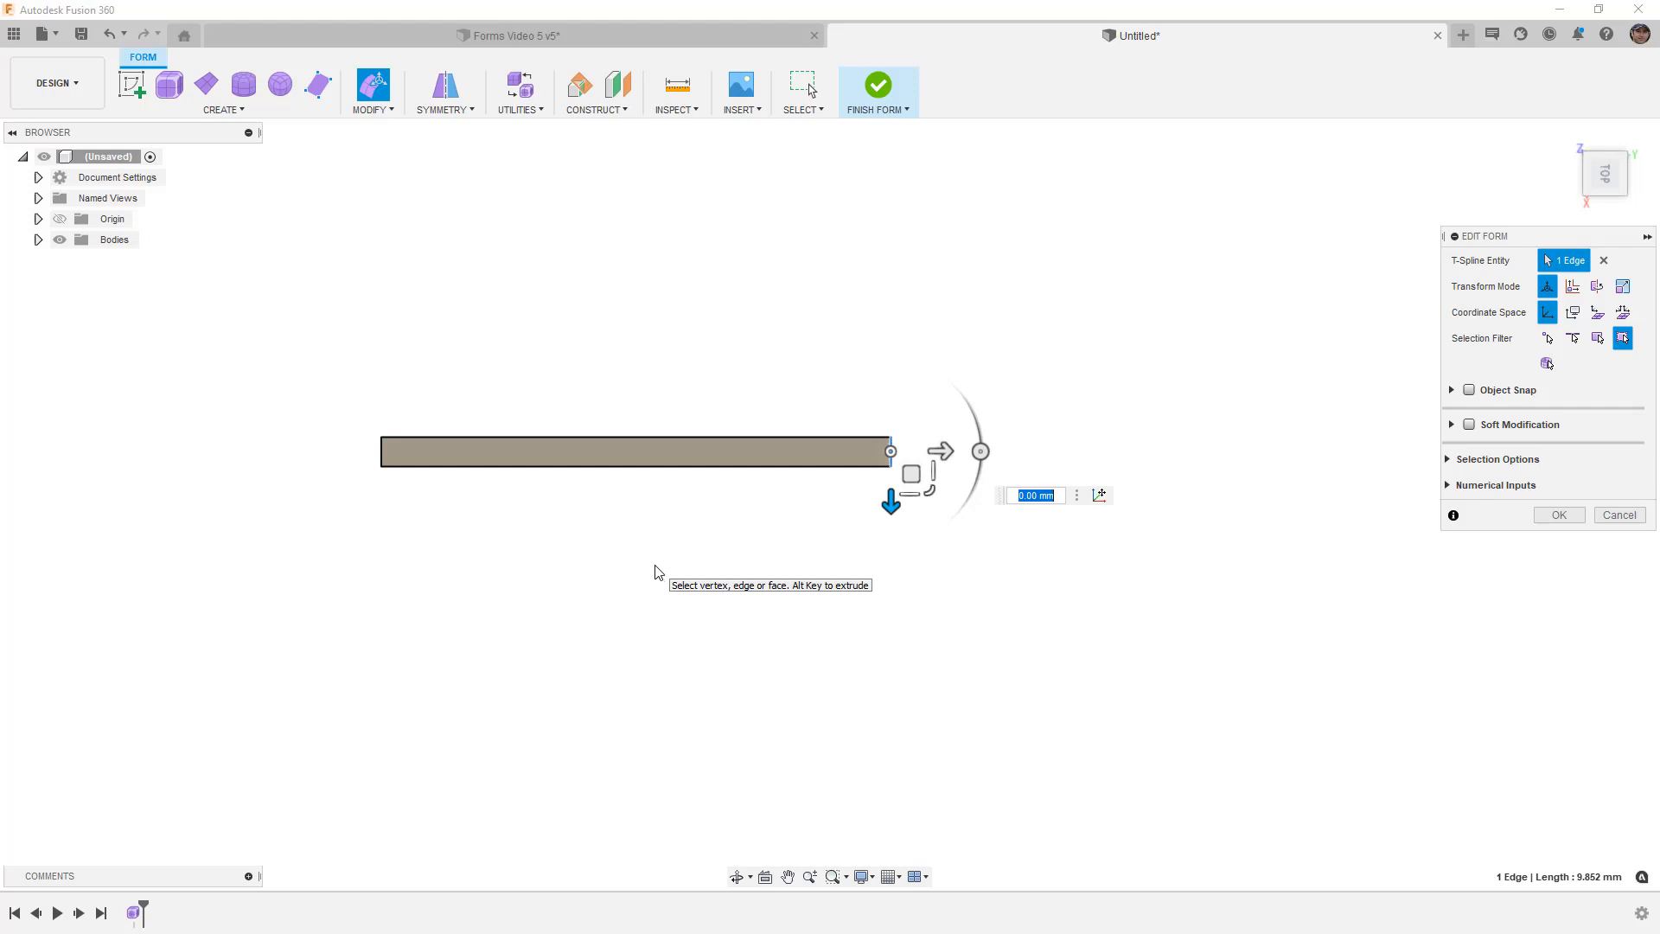
{"action": "left_click", "coordinate": [381, 451], "text": "shift"}
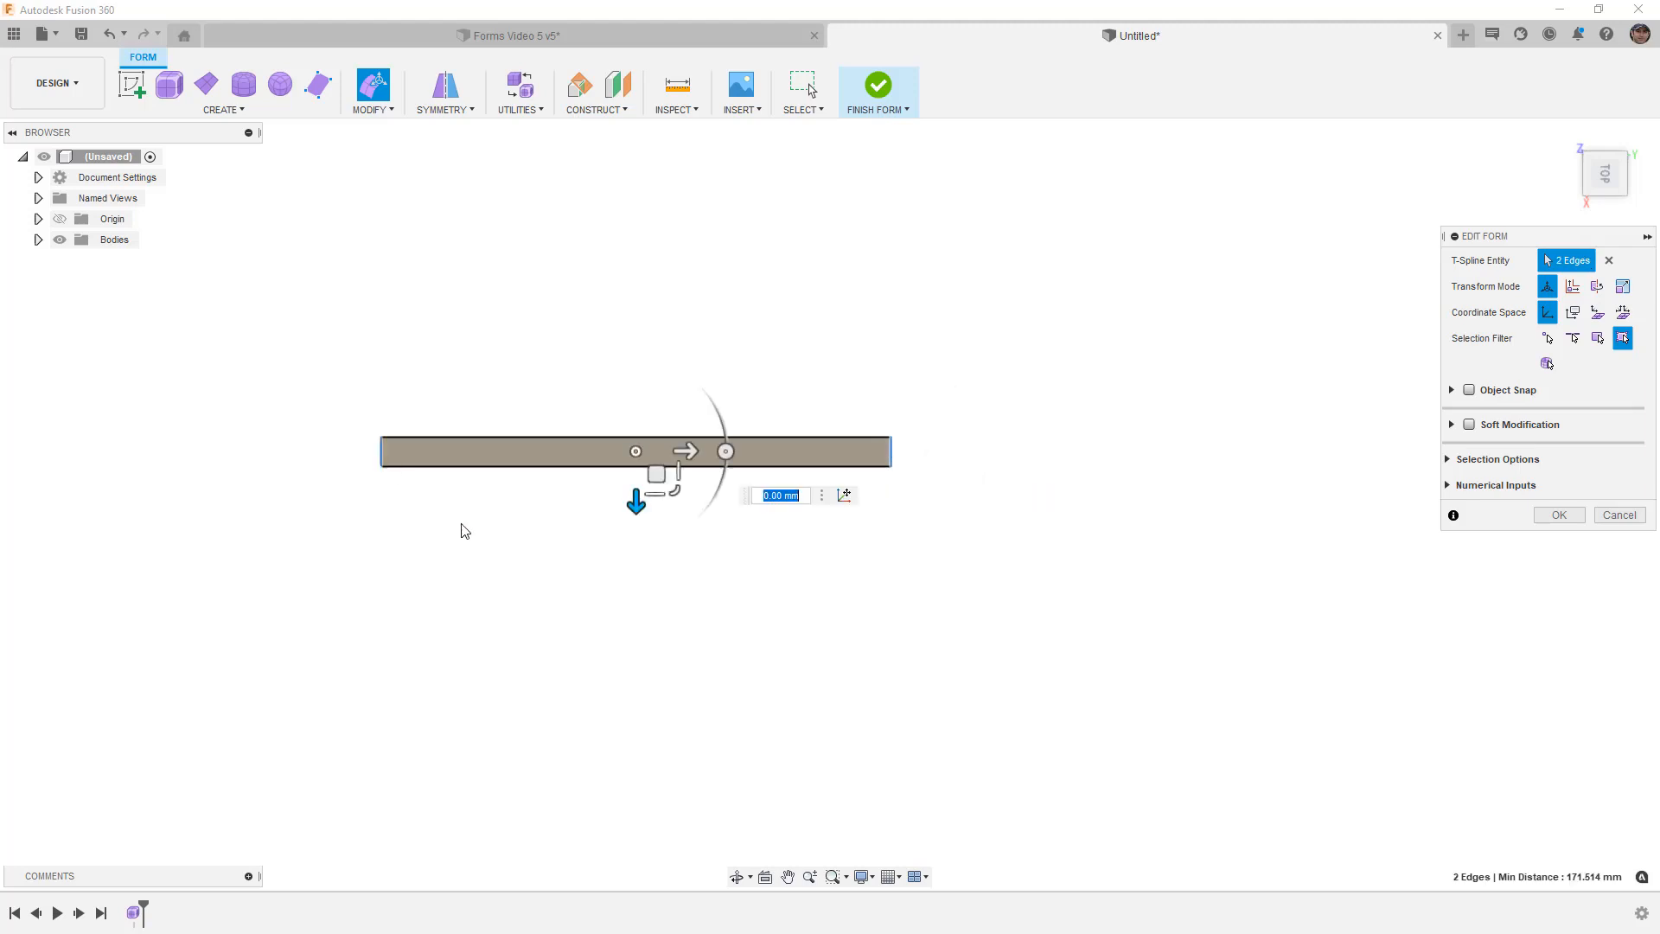
{"action": "middle_click_drag", "start_coordinate": [744, 619], "coordinate": [740, 544], "text": "shift"}
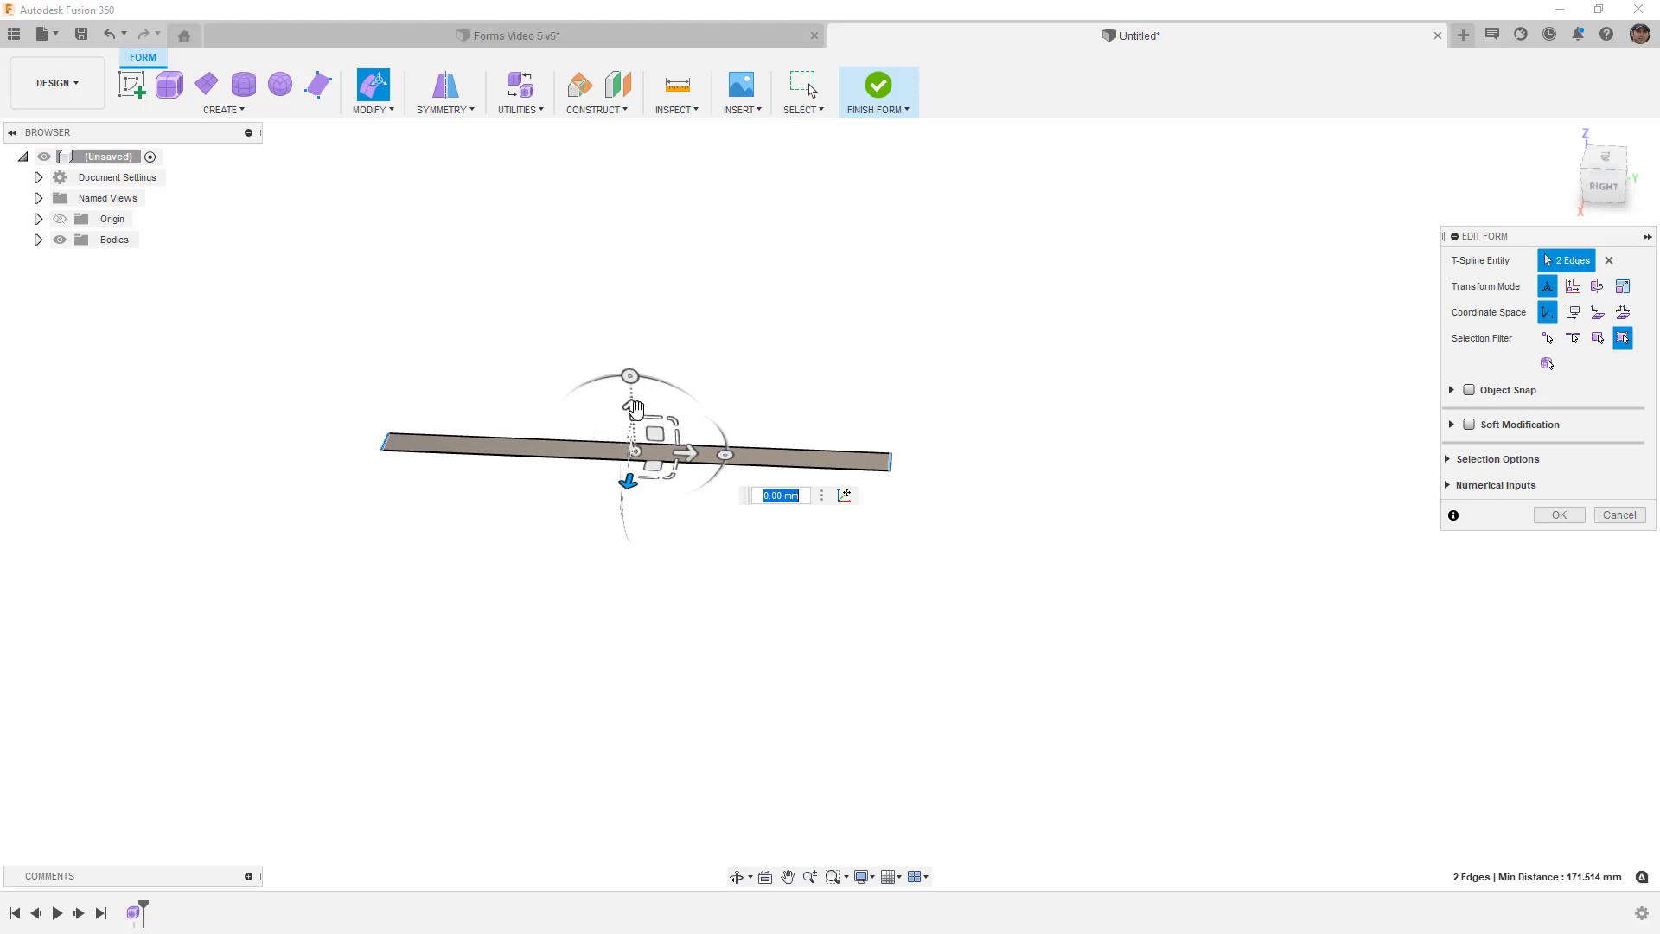
{"action": "left_click_drag", "start_coordinate": [635, 408], "coordinate": [640, 482]}
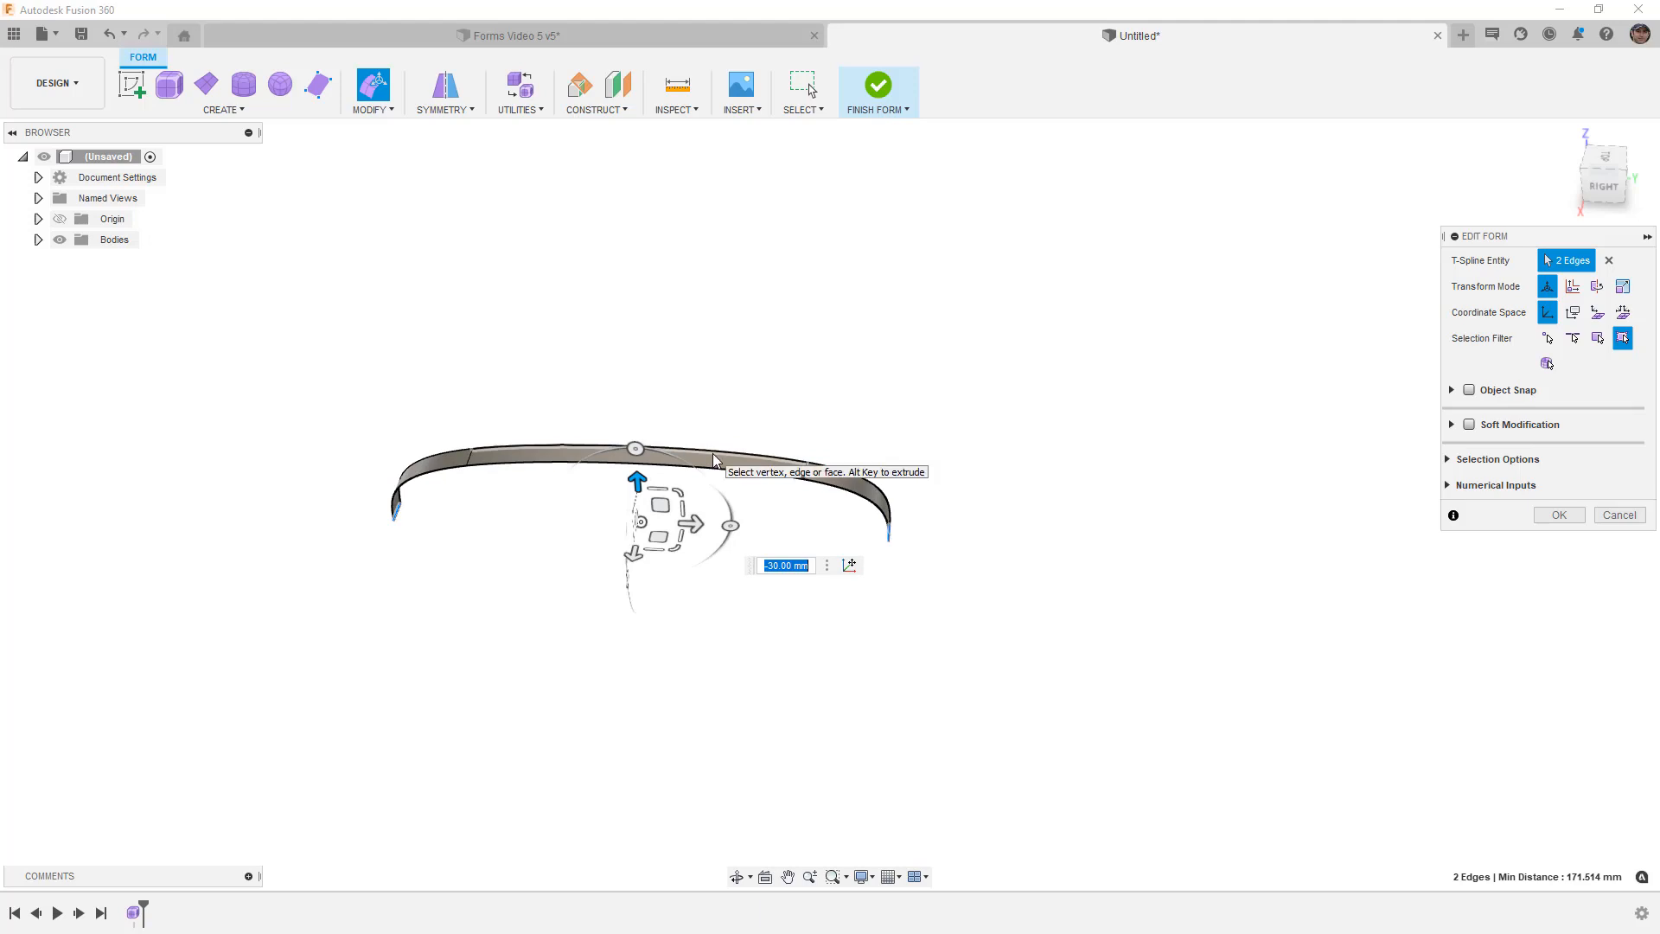
{"action": "key", "text": "alt+1"}
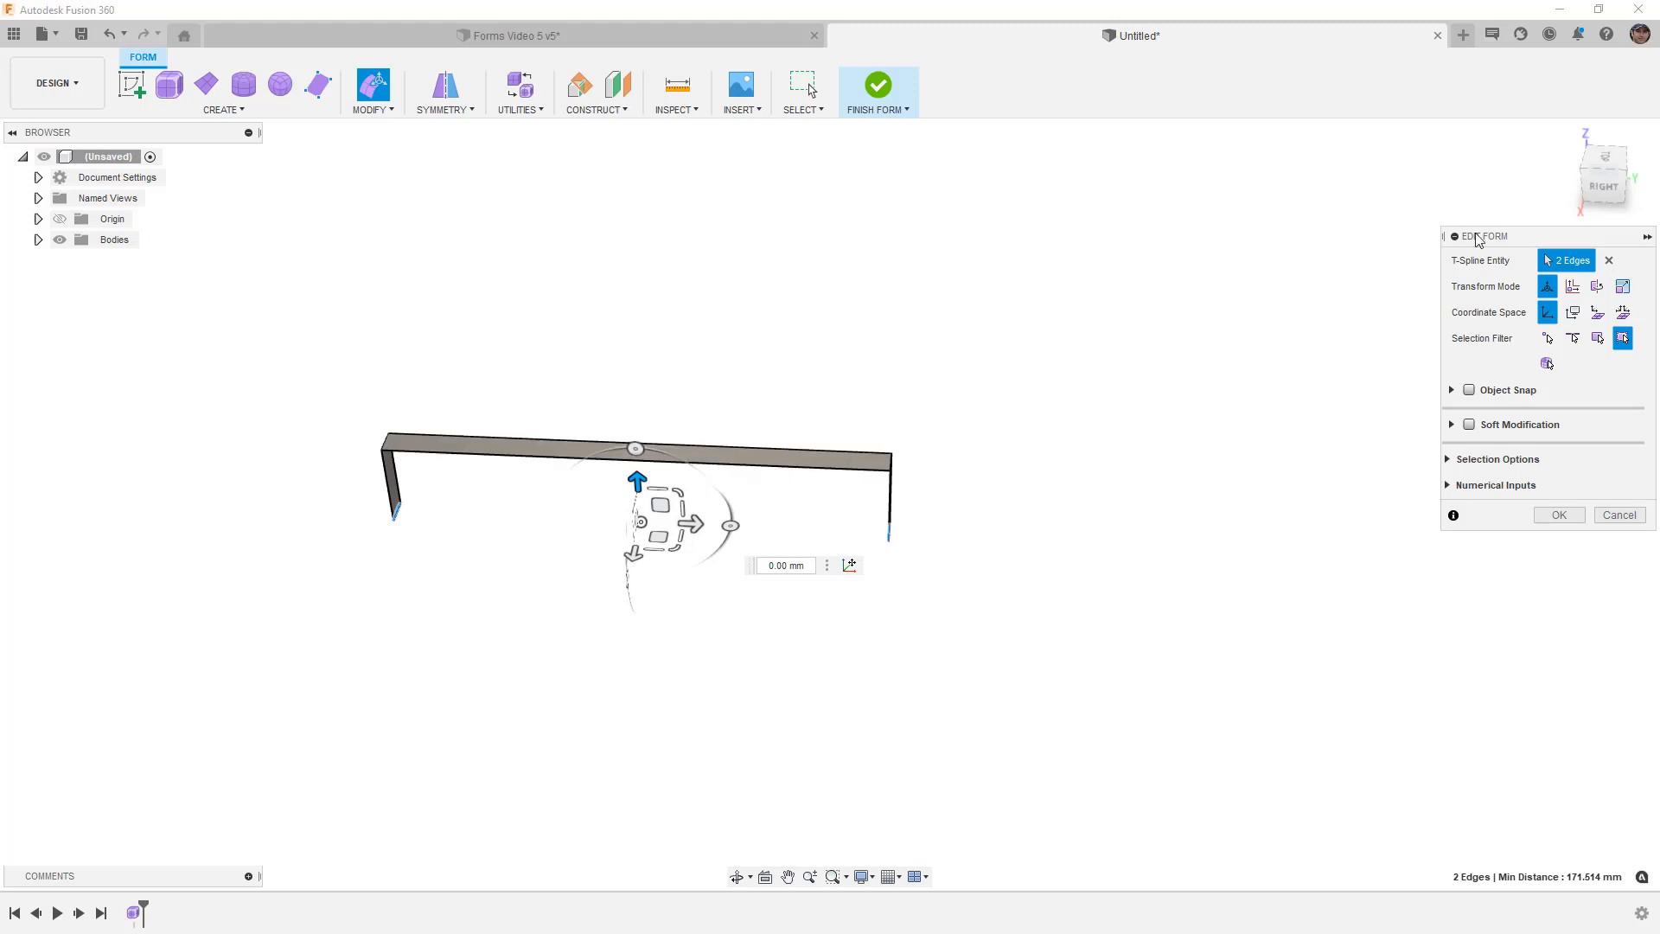
Step: Scale the two lower end edges apart along the strip's length by a factor of about 1.396, slanting the legs outward
{"action": "left_click", "coordinate": [1604, 189]}
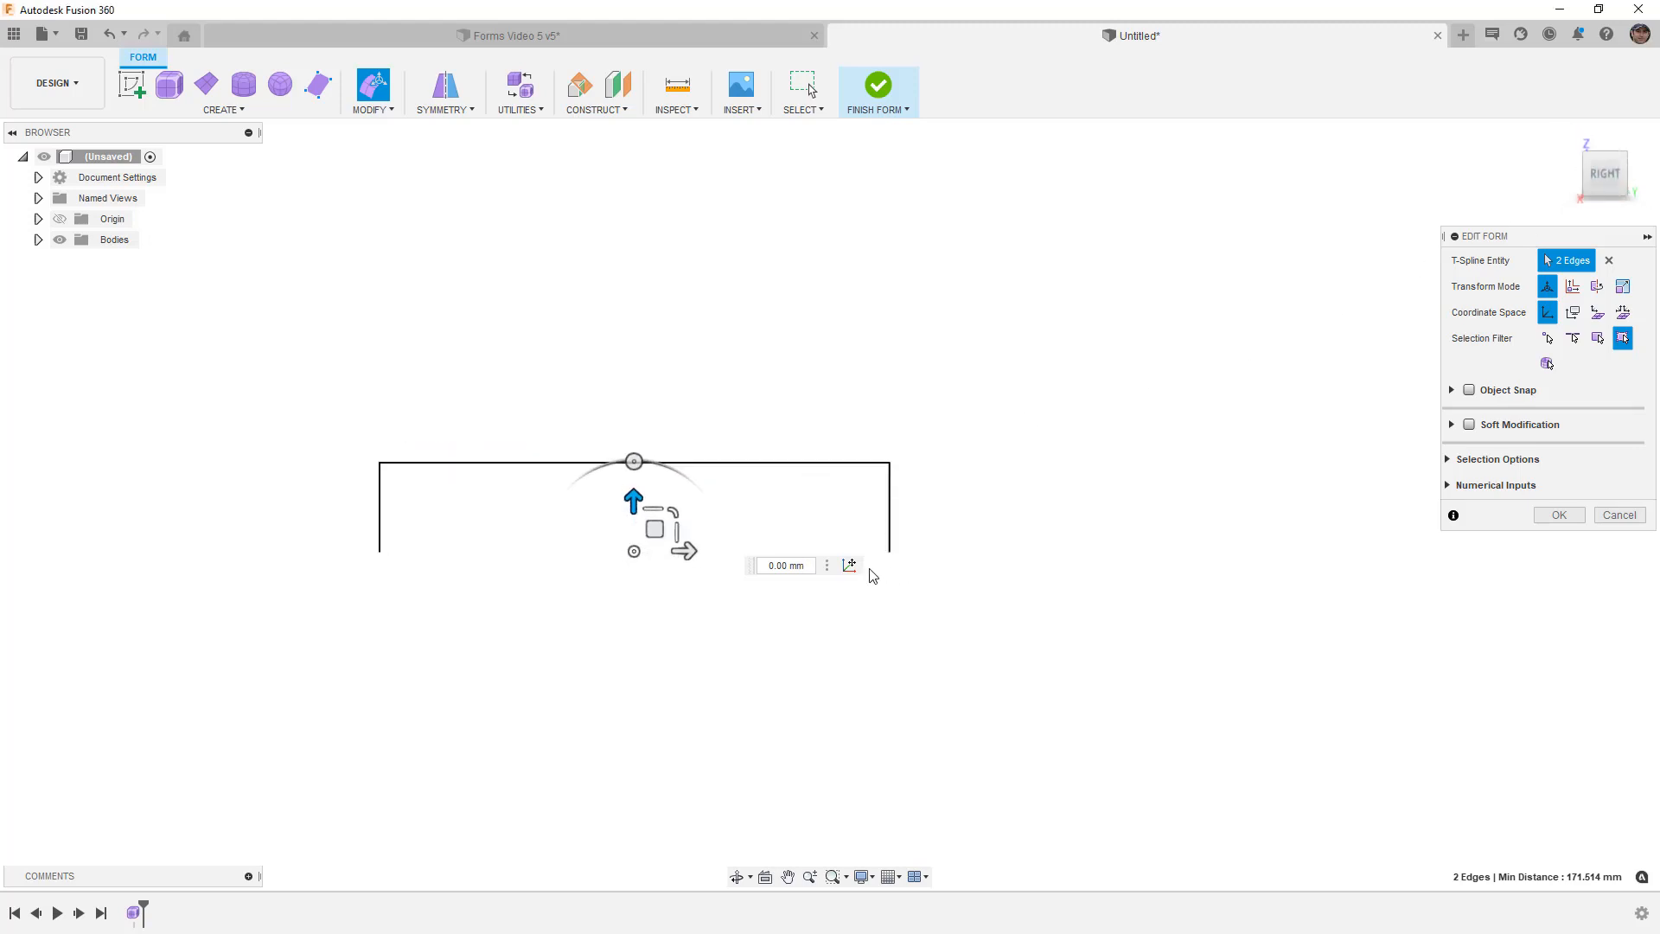
{"action": "left_click_drag", "start_coordinate": [678, 527], "coordinate": [695, 529]}
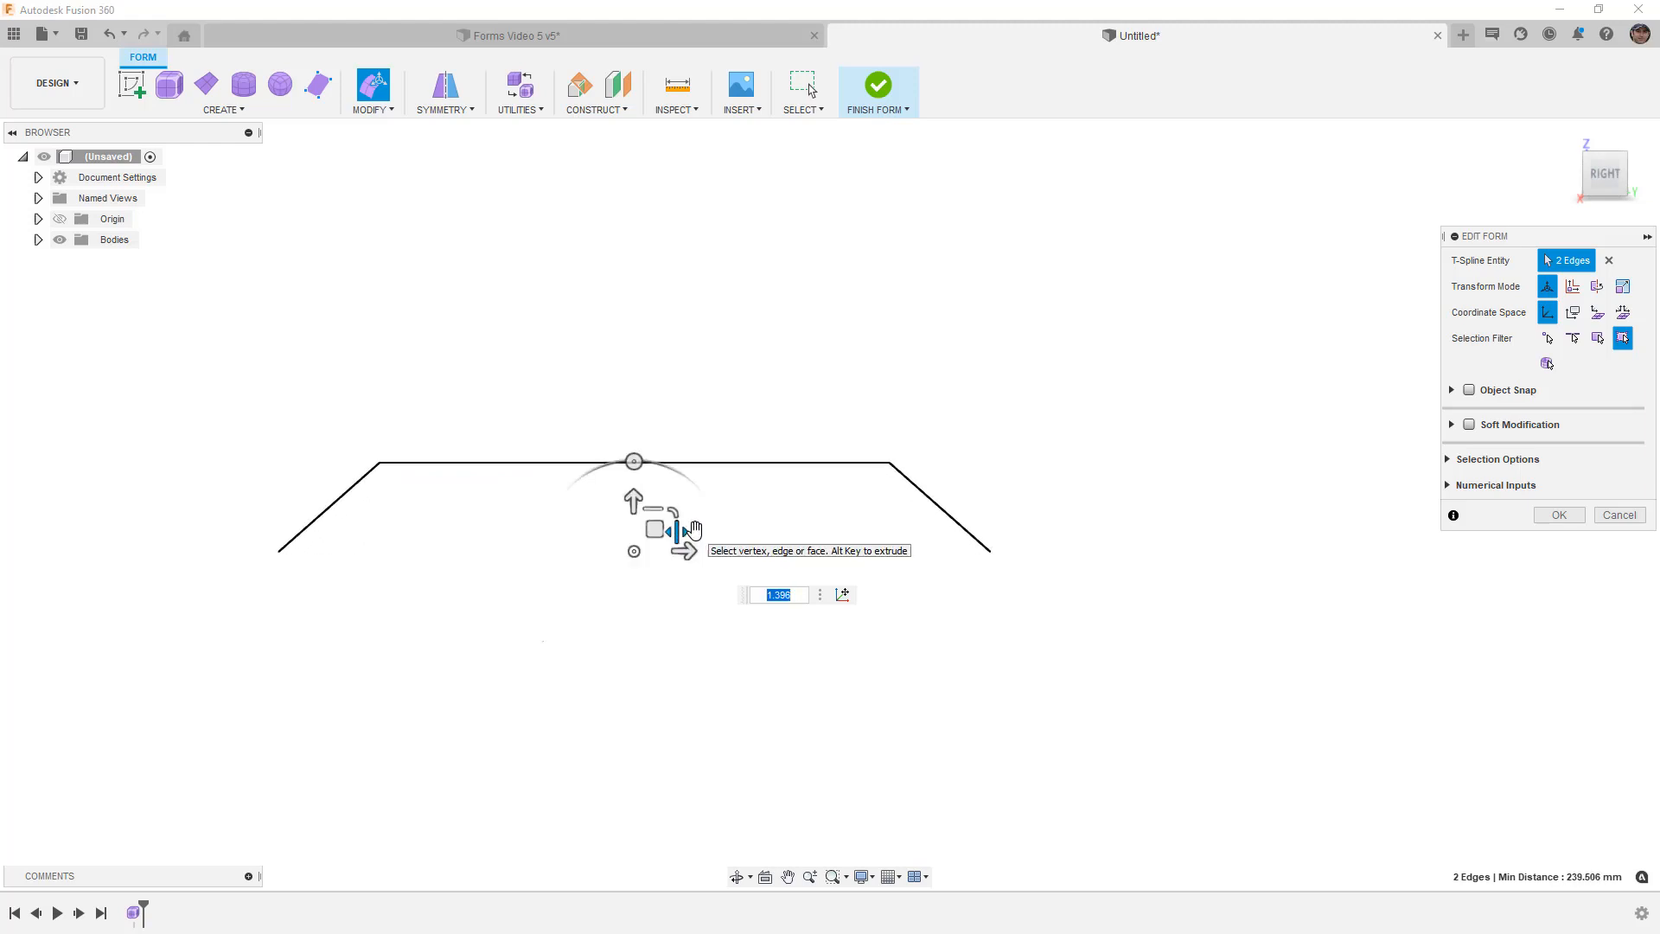
{"action": "middle_click_drag", "start_coordinate": [770, 511], "coordinate": [762, 572], "text": "shift"}
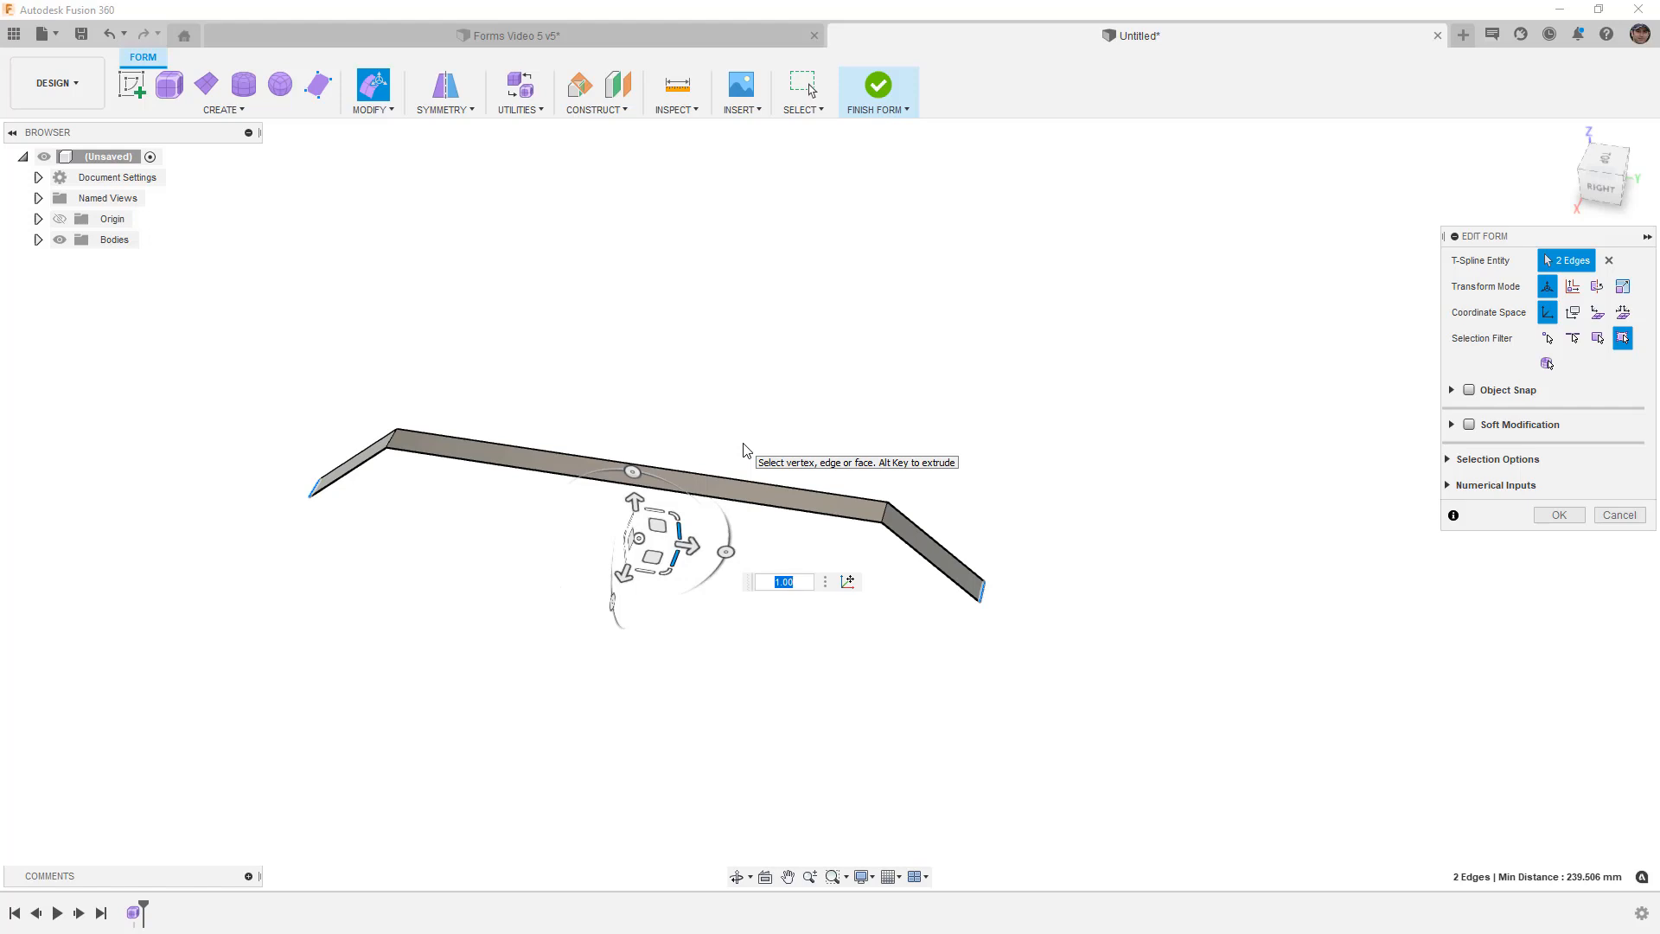
Step: Extrude the two end edges downward again as a second leg segment and spread them to about 262 mm apart
{"action": "left_click", "coordinate": [1600, 185]}
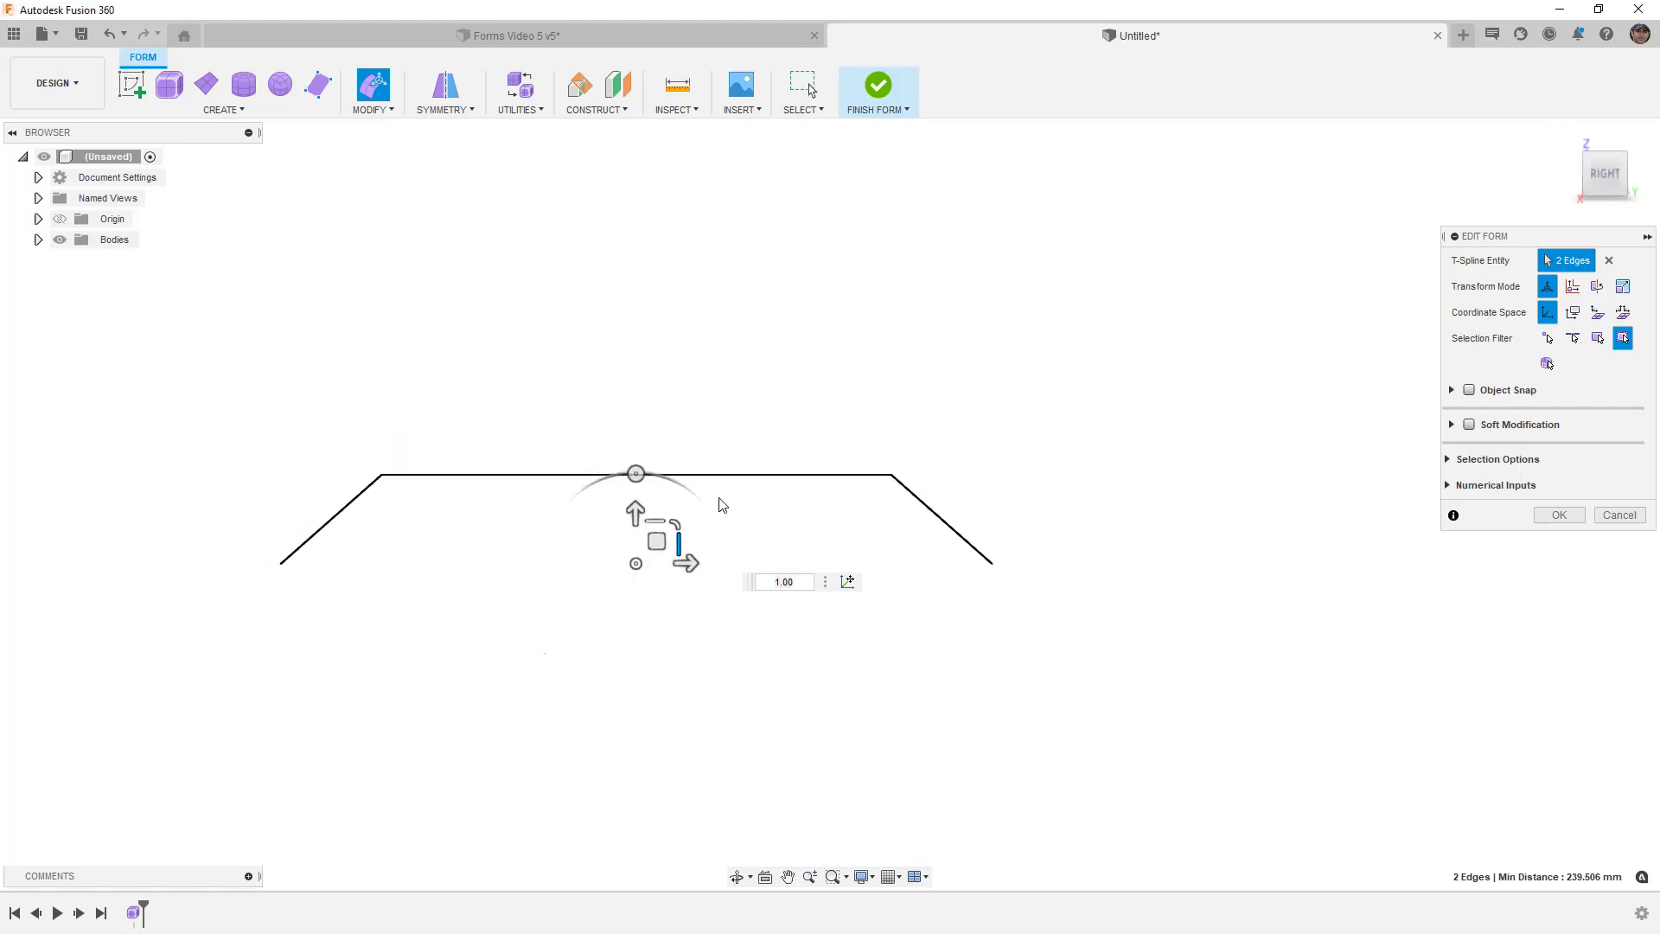
{"action": "left_click", "coordinate": [635, 510]}
{"action": "left_click_drag", "start_coordinate": [636, 511], "coordinate": [679, 638]}
{"action": "middle_click_drag", "start_coordinate": [856, 631], "coordinate": [789, 652], "text": "shift"}
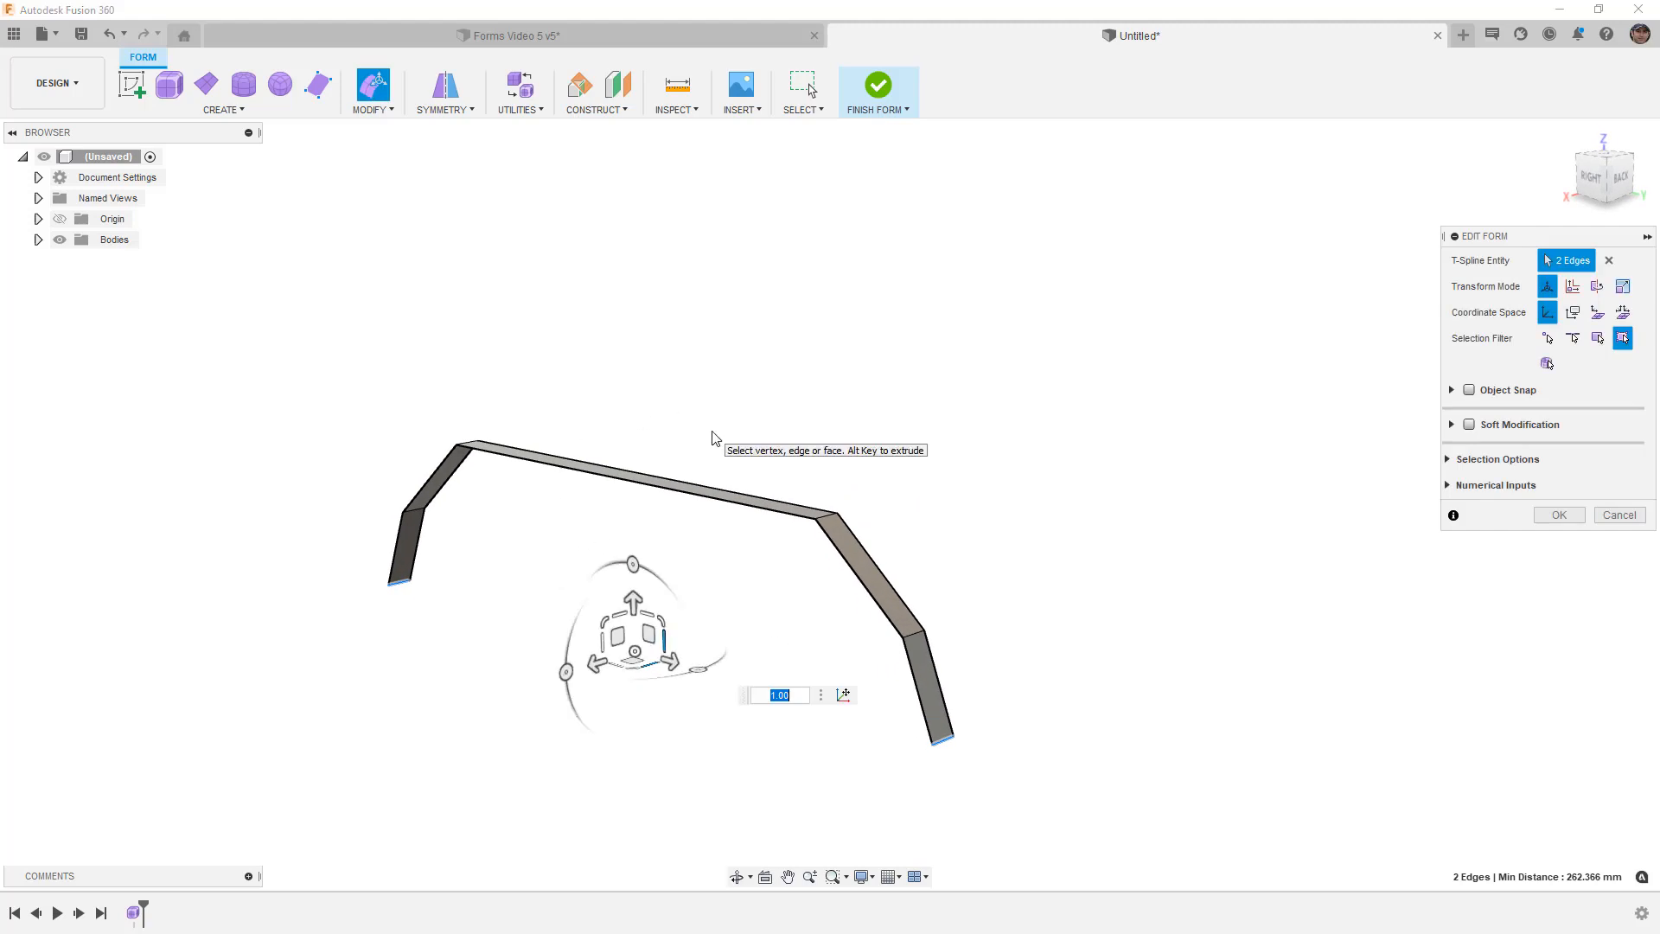
Step: Compare the strip in smooth and box display, and accept the form edit in box display
{"action": "key", "text": "ctrl+3"}
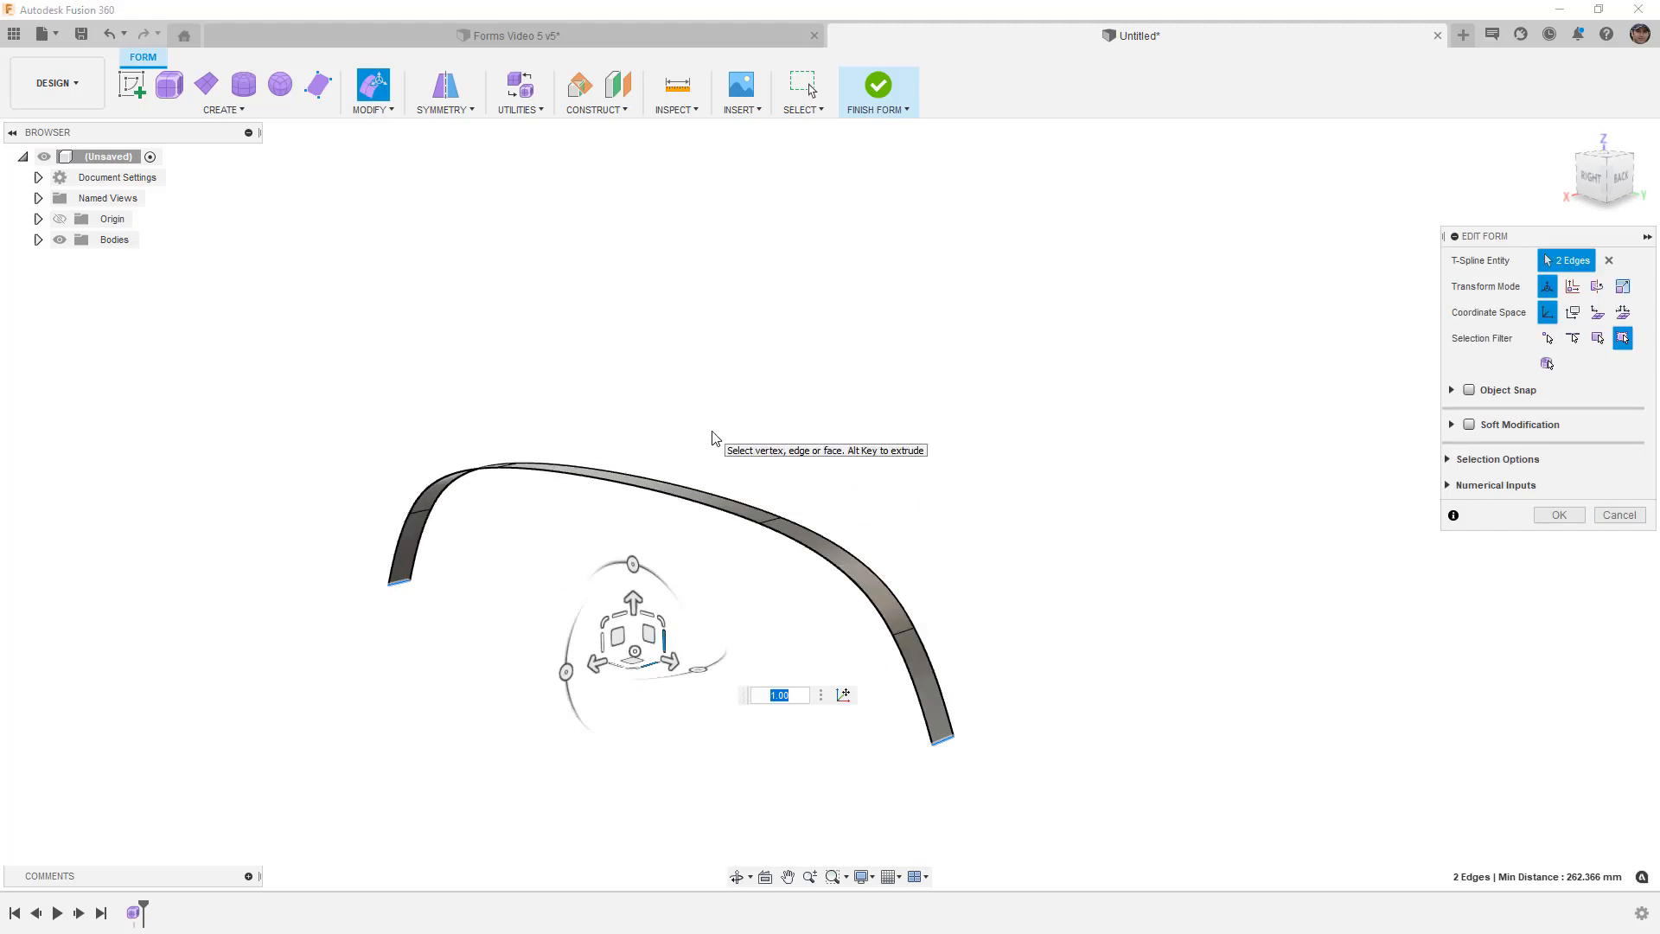
{"action": "key", "text": "alt+1"}
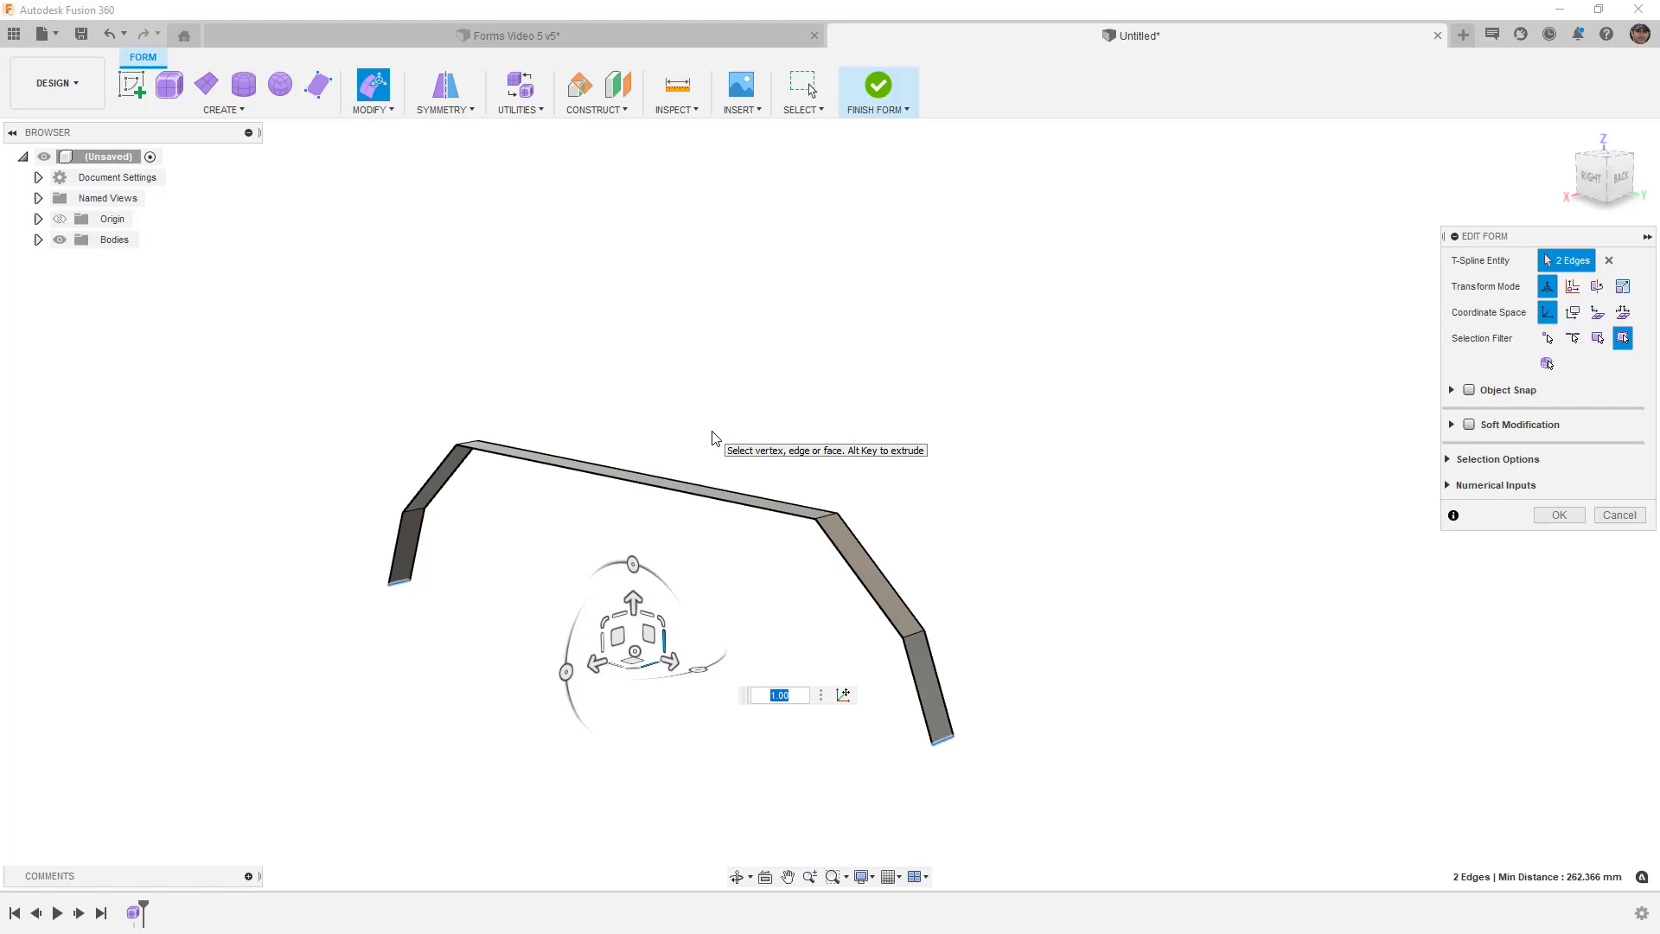
{"action": "key", "text": "alt+3"}
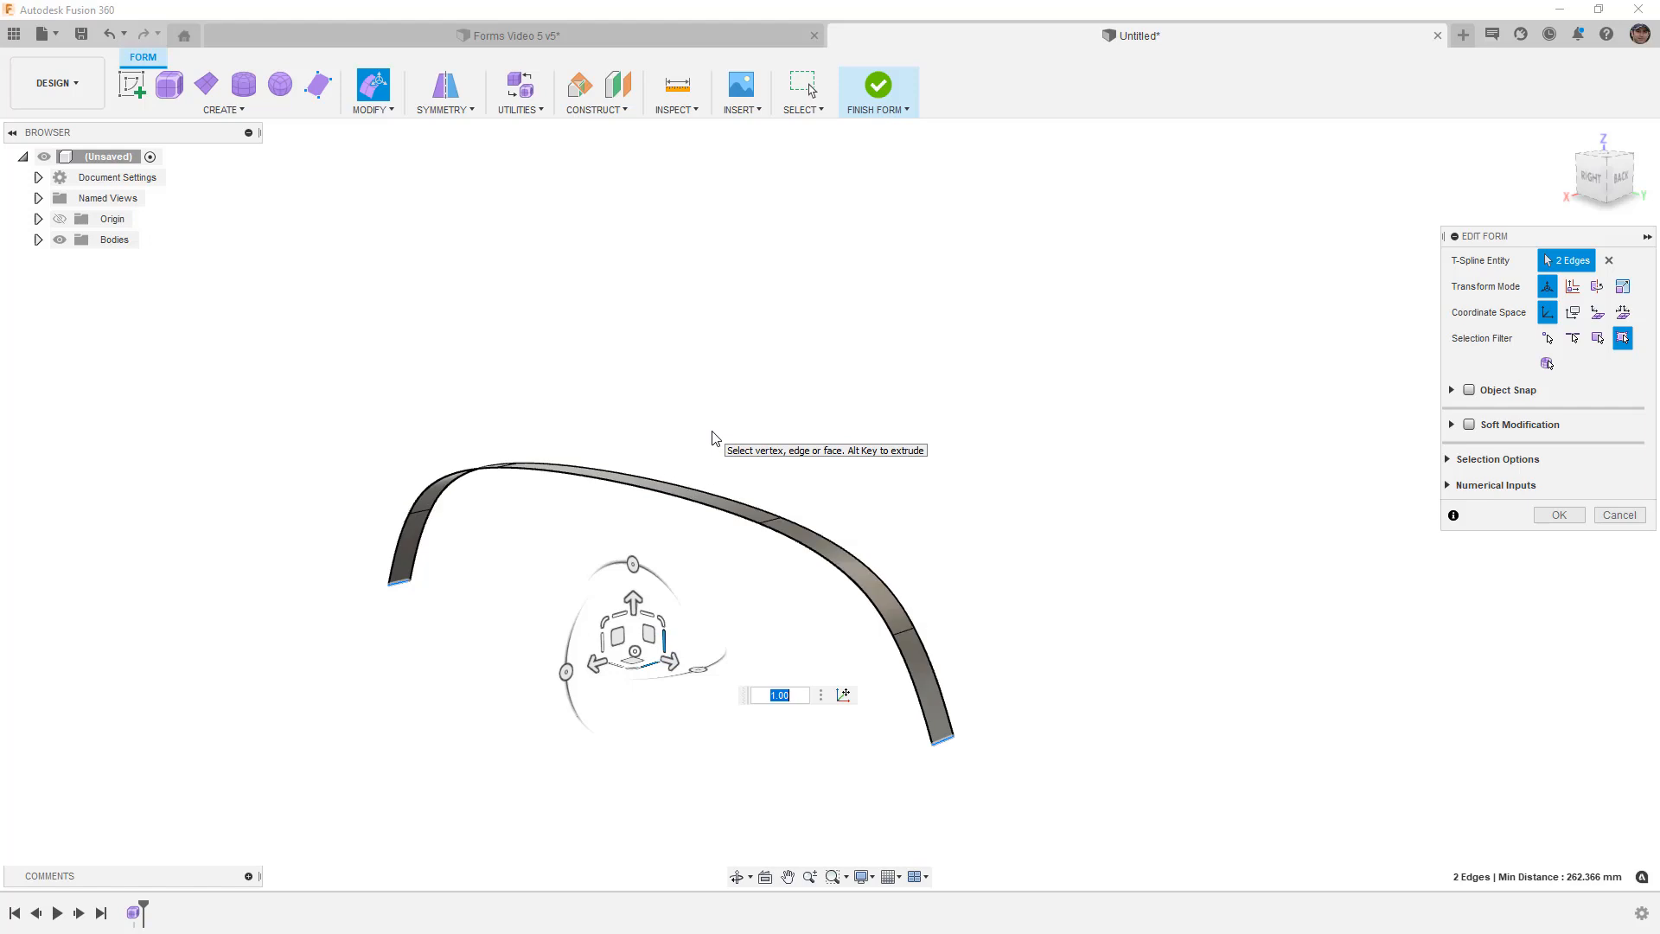
{"action": "key", "text": "alt+1"}
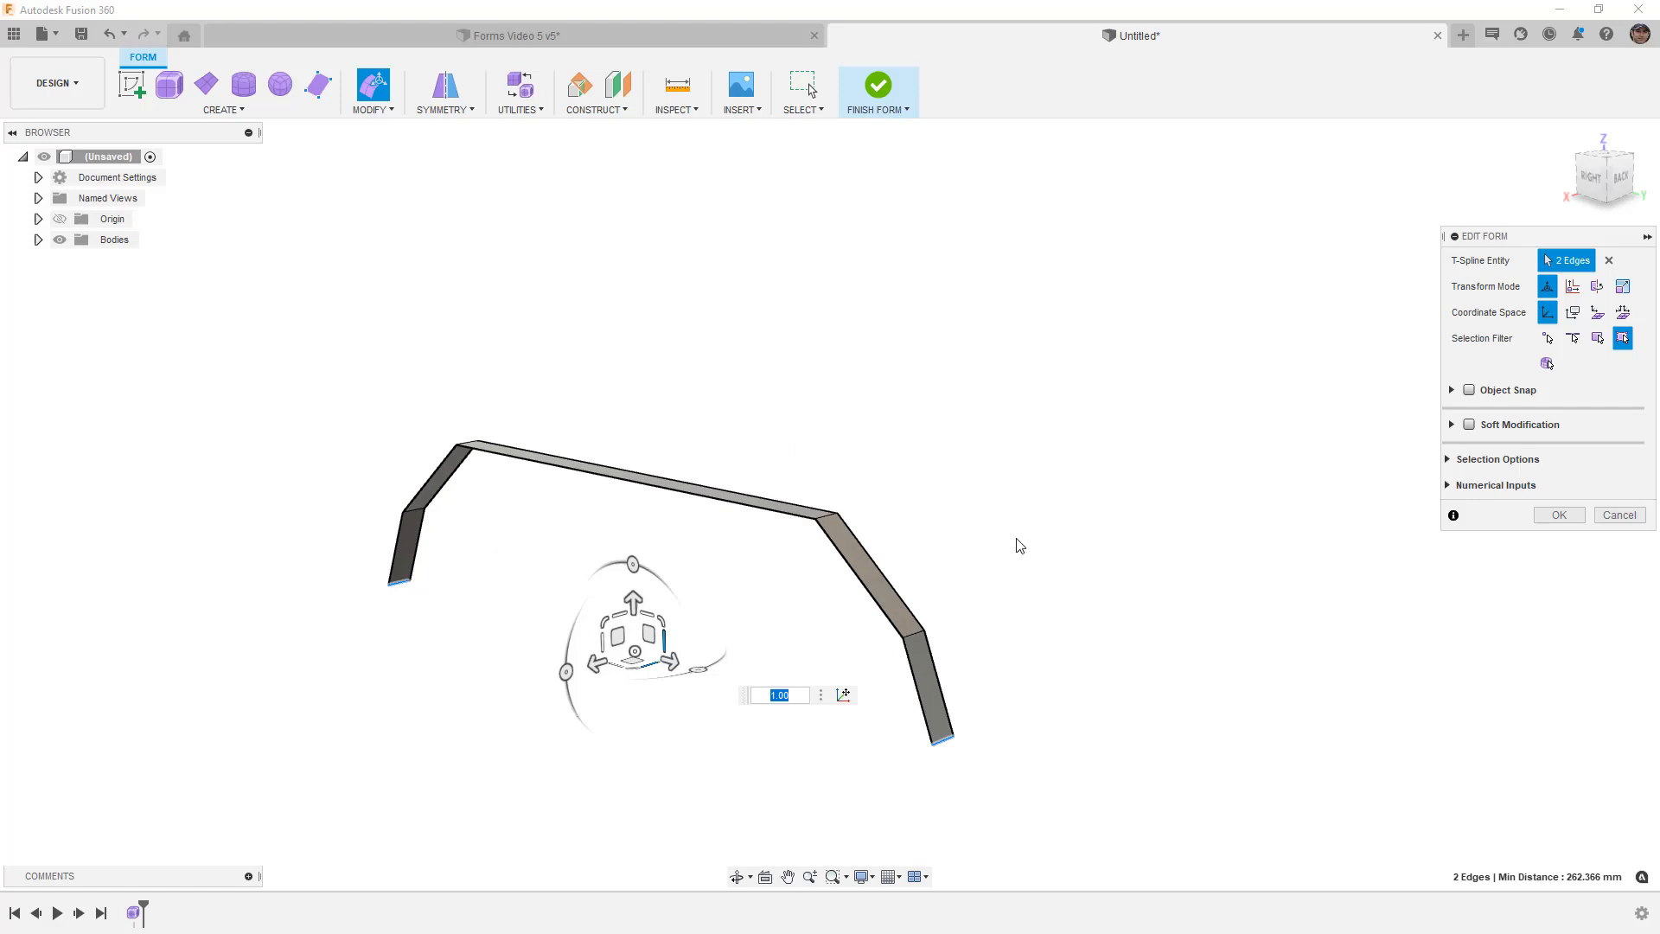
{"action": "left_click", "coordinate": [1087, 542]}
{"action": "left_click", "coordinate": [1559, 514]}
Step: Bevel the edge at the strip's upper corner on the positive Y side with bevel location 0.05 and 2 segments
{"action": "middle_click_drag", "start_coordinate": [793, 471], "coordinate": [792, 510], "text": "shift"}
{"action": "left_click", "coordinate": [847, 599]}
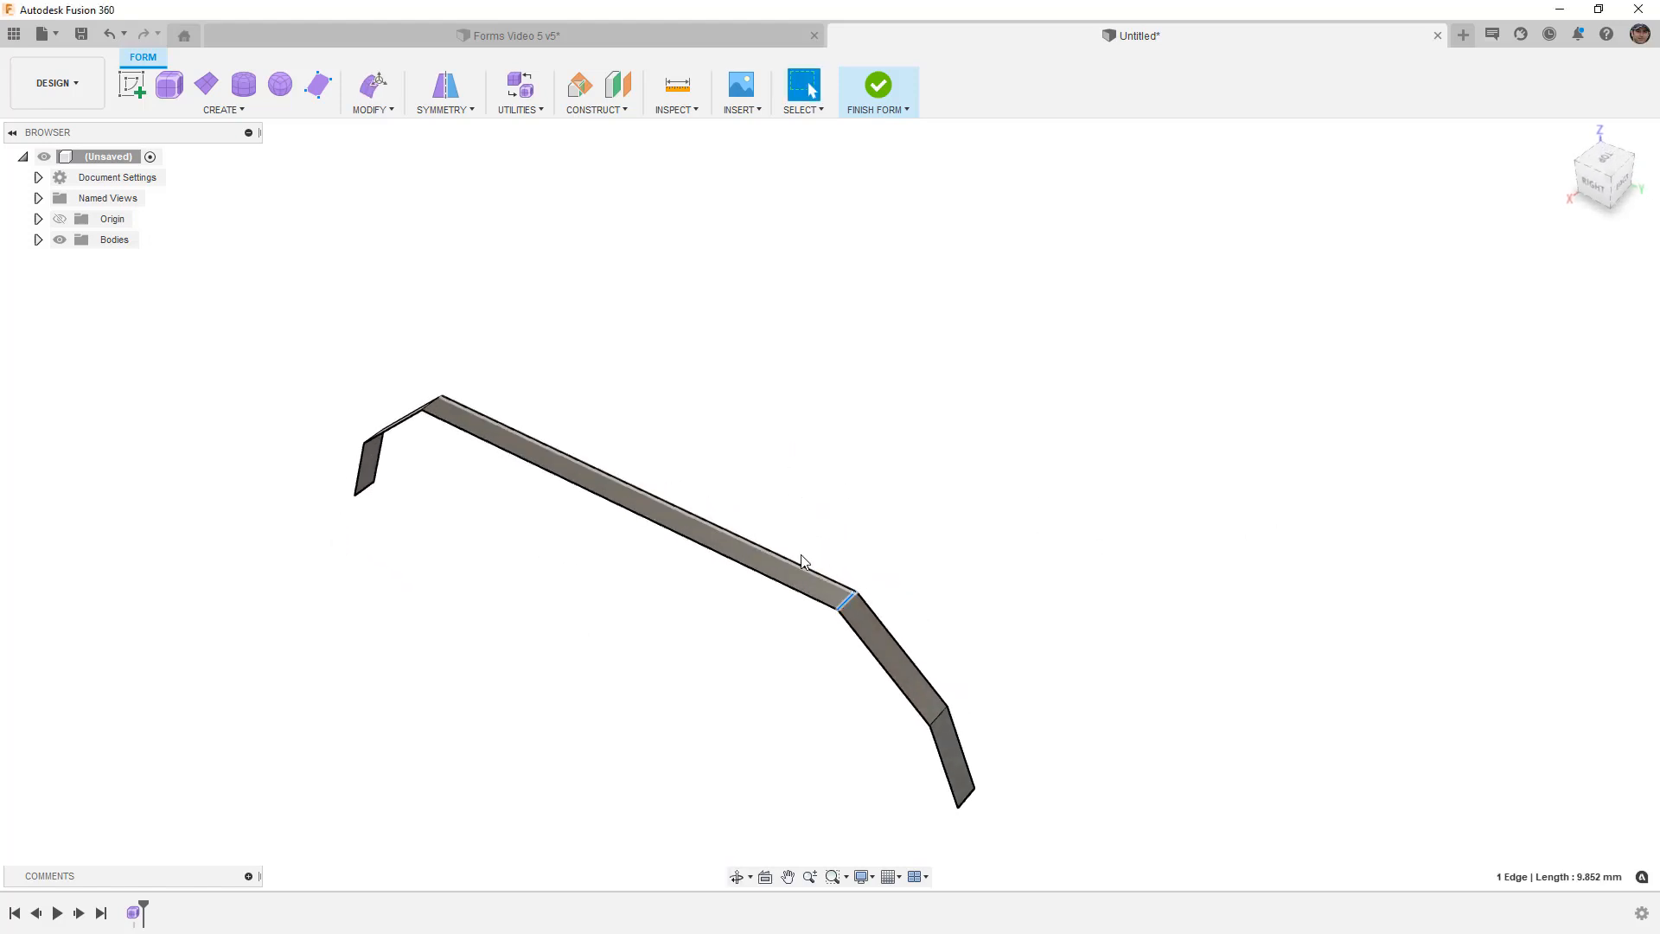
{"action": "left_click", "coordinate": [373, 109]}
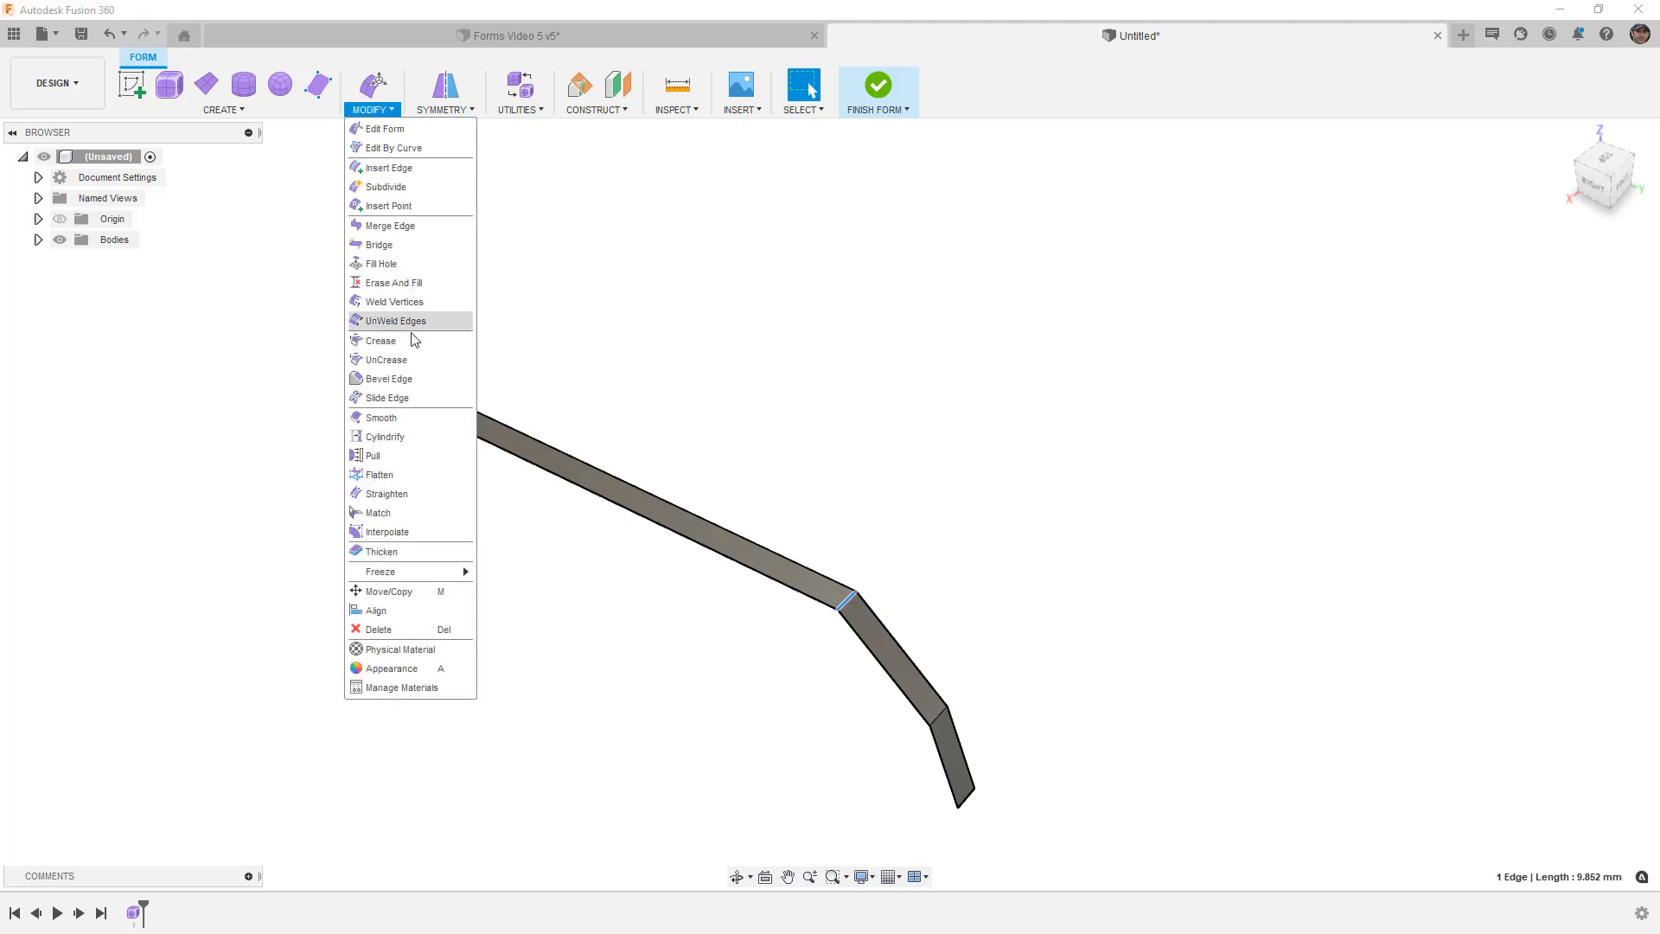
{"action": "left_click", "coordinate": [411, 381]}
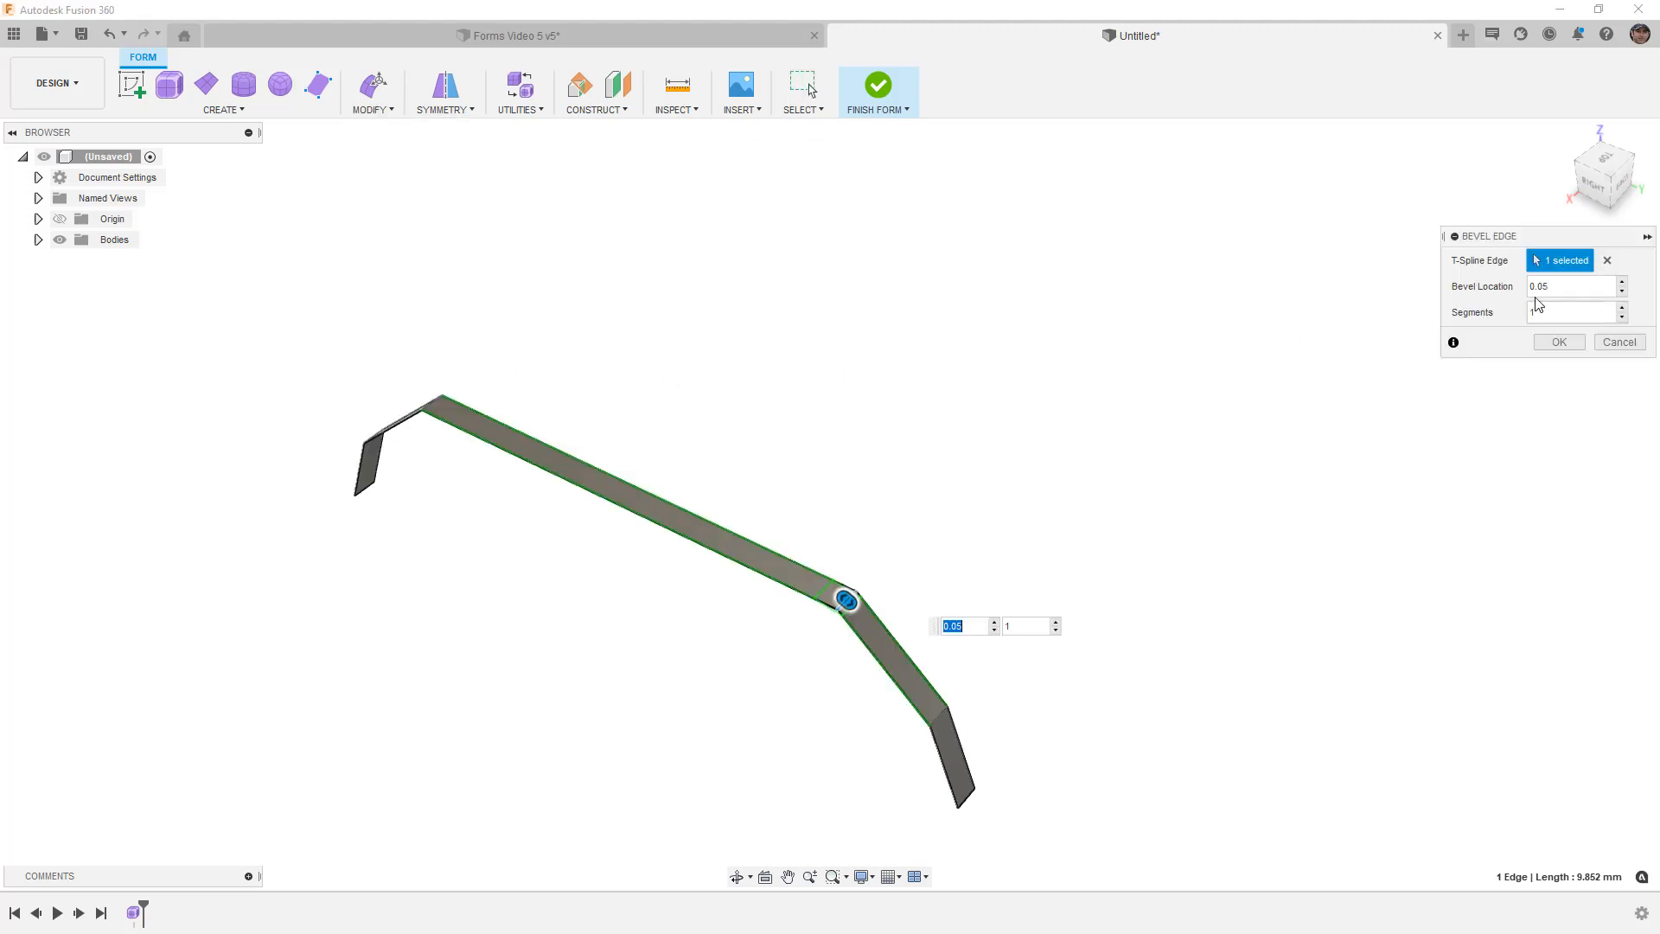
{"action": "left_click", "coordinate": [1622, 307]}
{"action": "left_click", "coordinate": [1583, 349]}
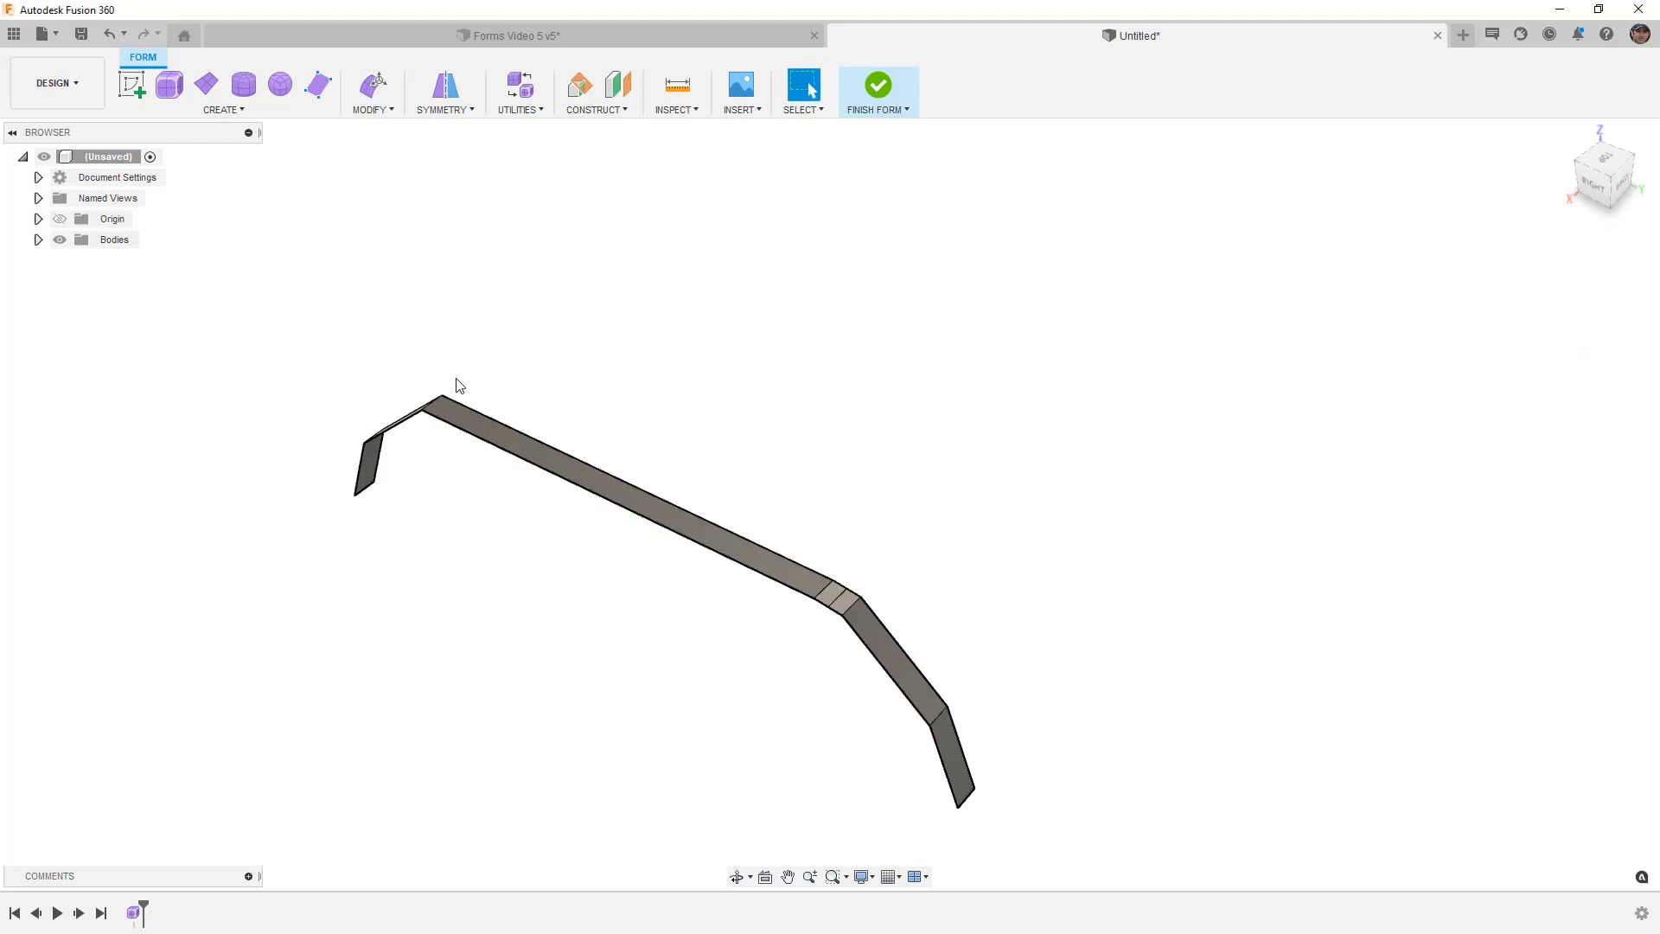
Step: Bevel the edge at the opposite upper corner of the strip with bevel location 0.05 and 2 segments
{"action": "left_click", "coordinate": [434, 408]}
{"action": "right_click", "coordinate": [433, 348]}
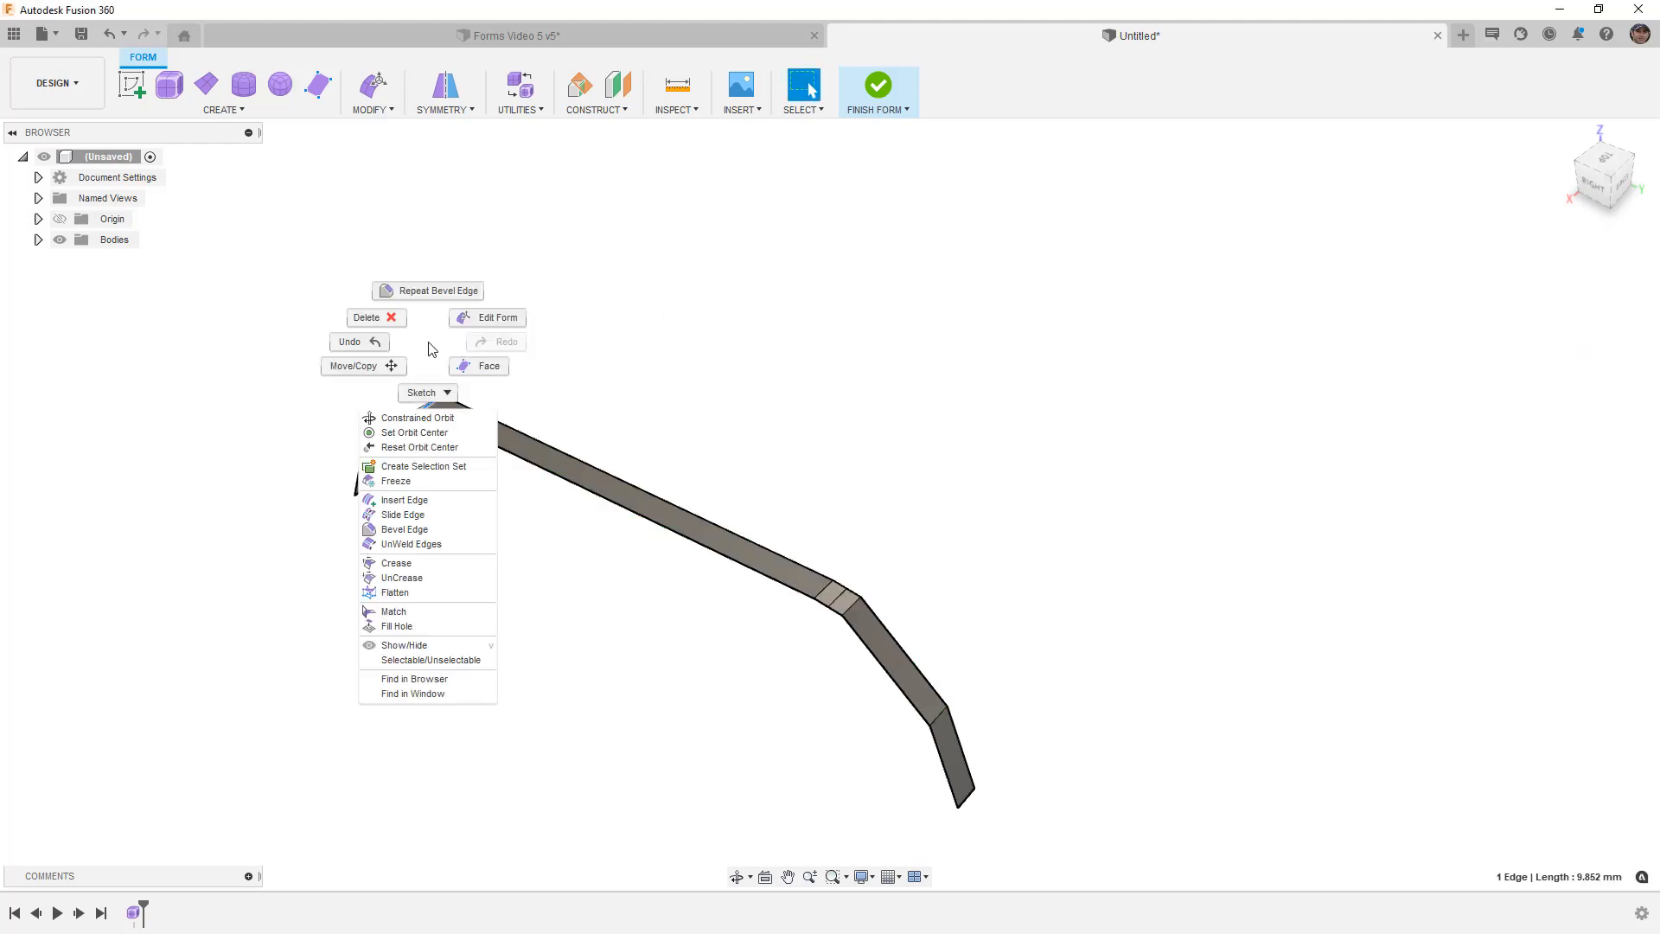
{"action": "left_click", "coordinate": [431, 294]}
{"action": "left_click", "coordinate": [1622, 307]}
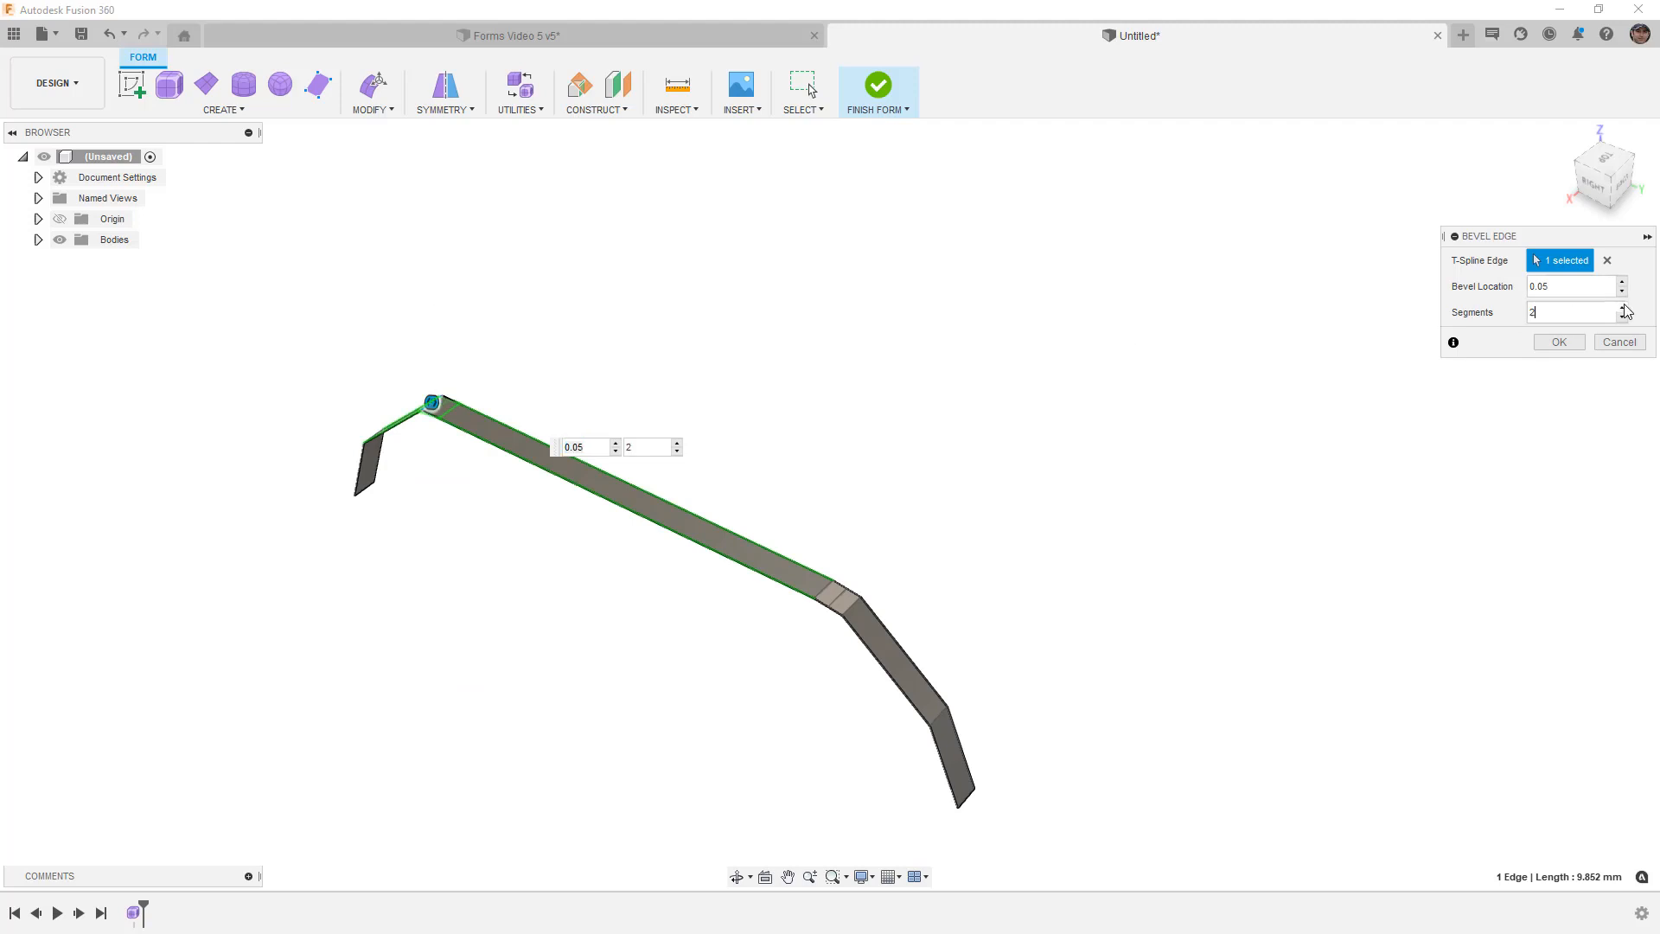
{"action": "left_click", "coordinate": [1569, 344]}
Step: Switch the strip to smooth display and inspect its beveled corners in side profile
{"action": "middle_click_drag", "start_coordinate": [951, 416], "coordinate": [964, 421], "text": "shift"}
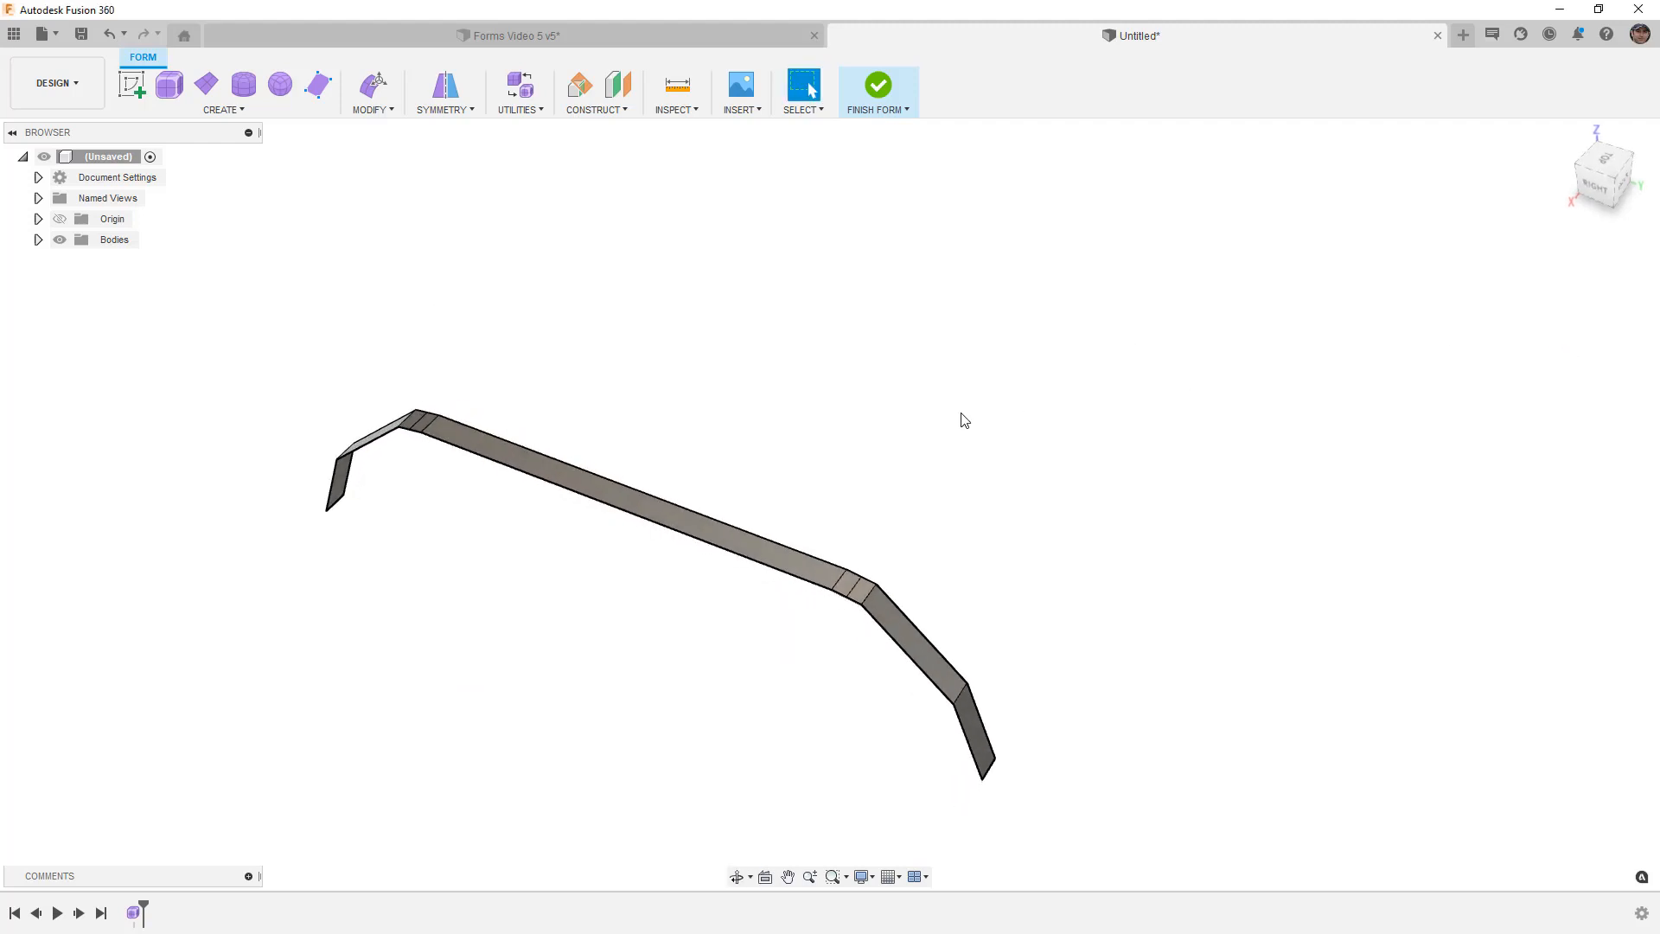
{"action": "key", "text": "ctrl+3"}
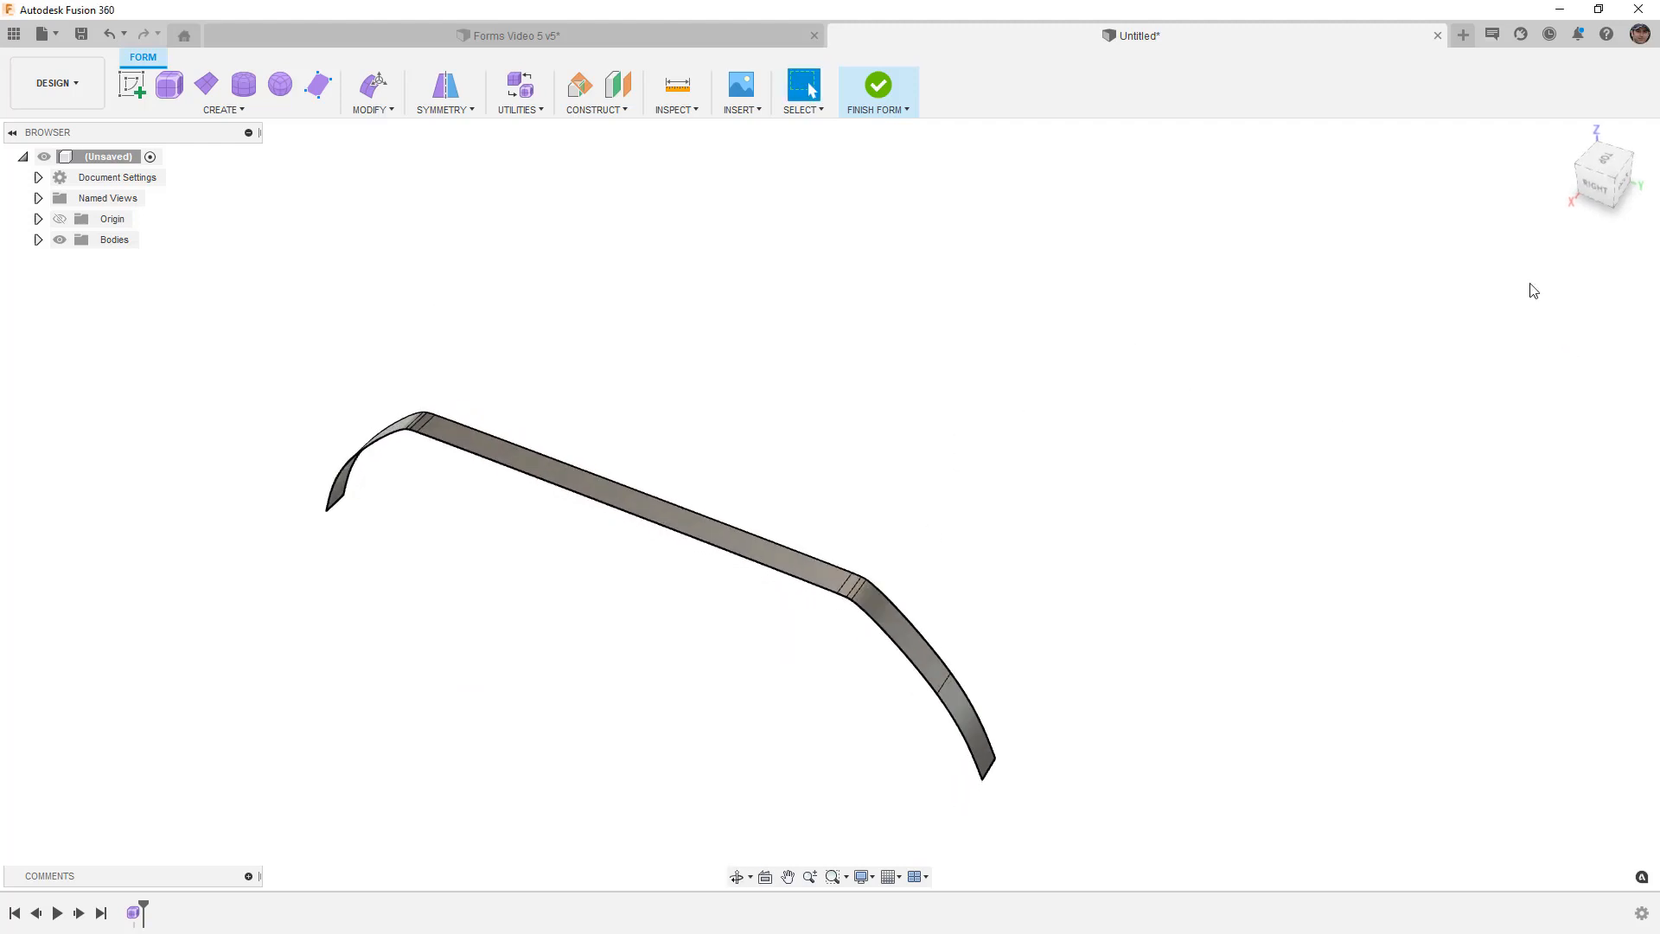
{"action": "left_click", "coordinate": [1595, 189]}
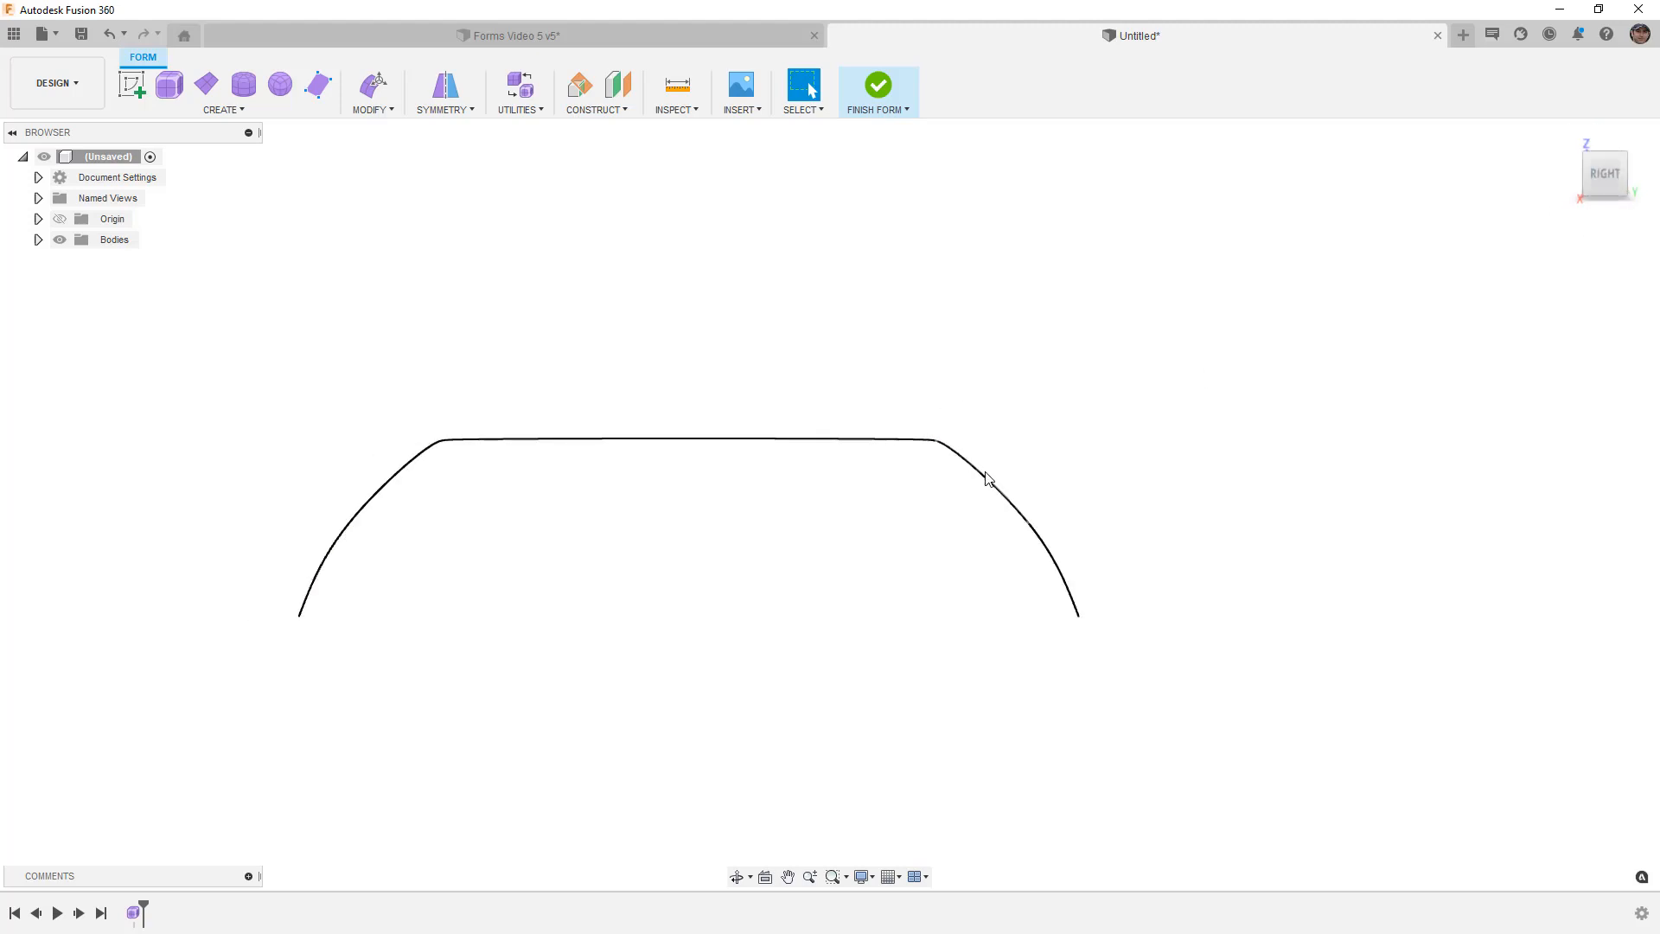
{"action": "middle_click_drag", "start_coordinate": [885, 412], "coordinate": [851, 472], "text": "shift"}
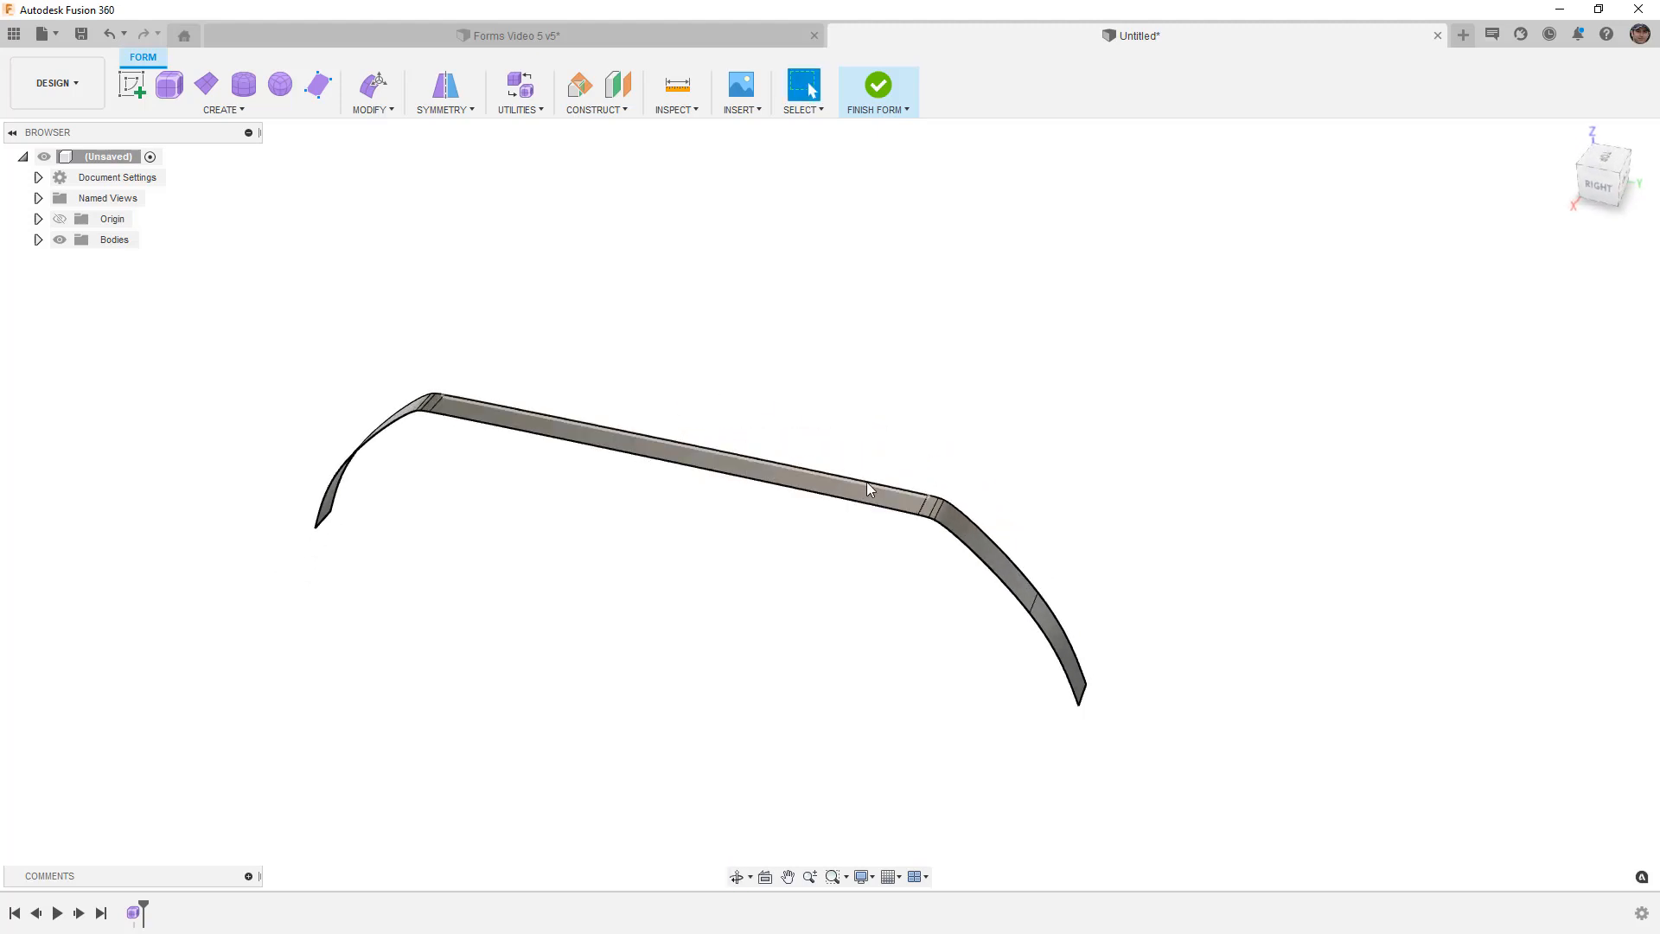
Step: Insert a single-sided simple edge at location 0.5 across the middle of the strip's long top face
{"action": "left_click", "coordinate": [923, 507]}
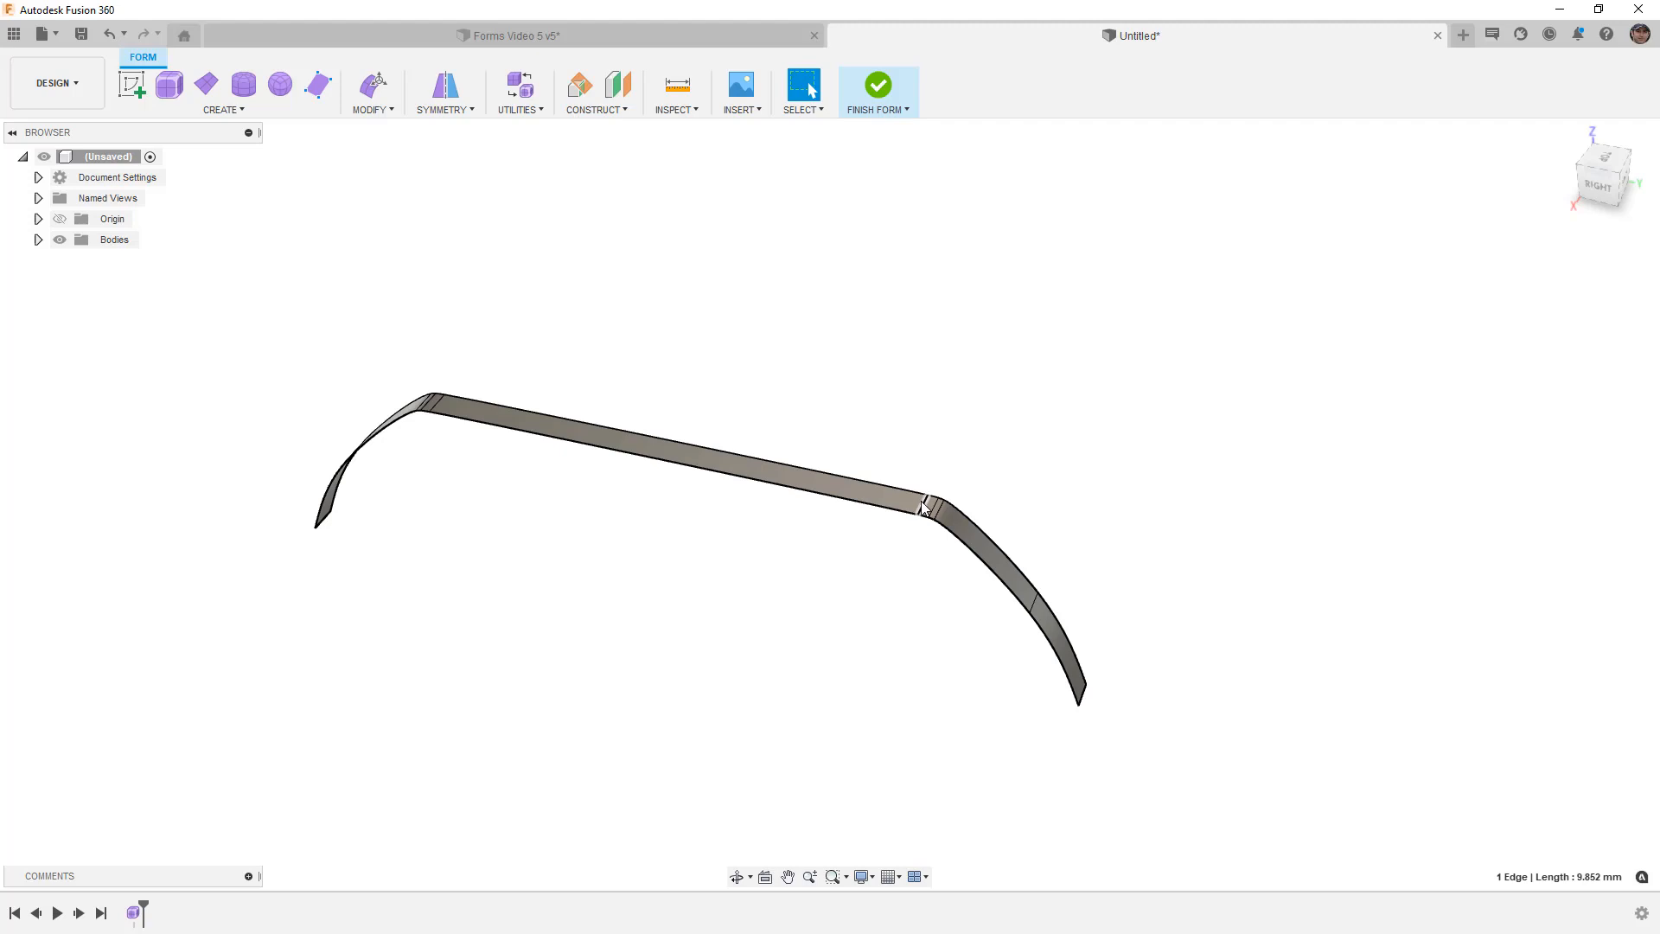
{"action": "left_click", "coordinate": [392, 111]}
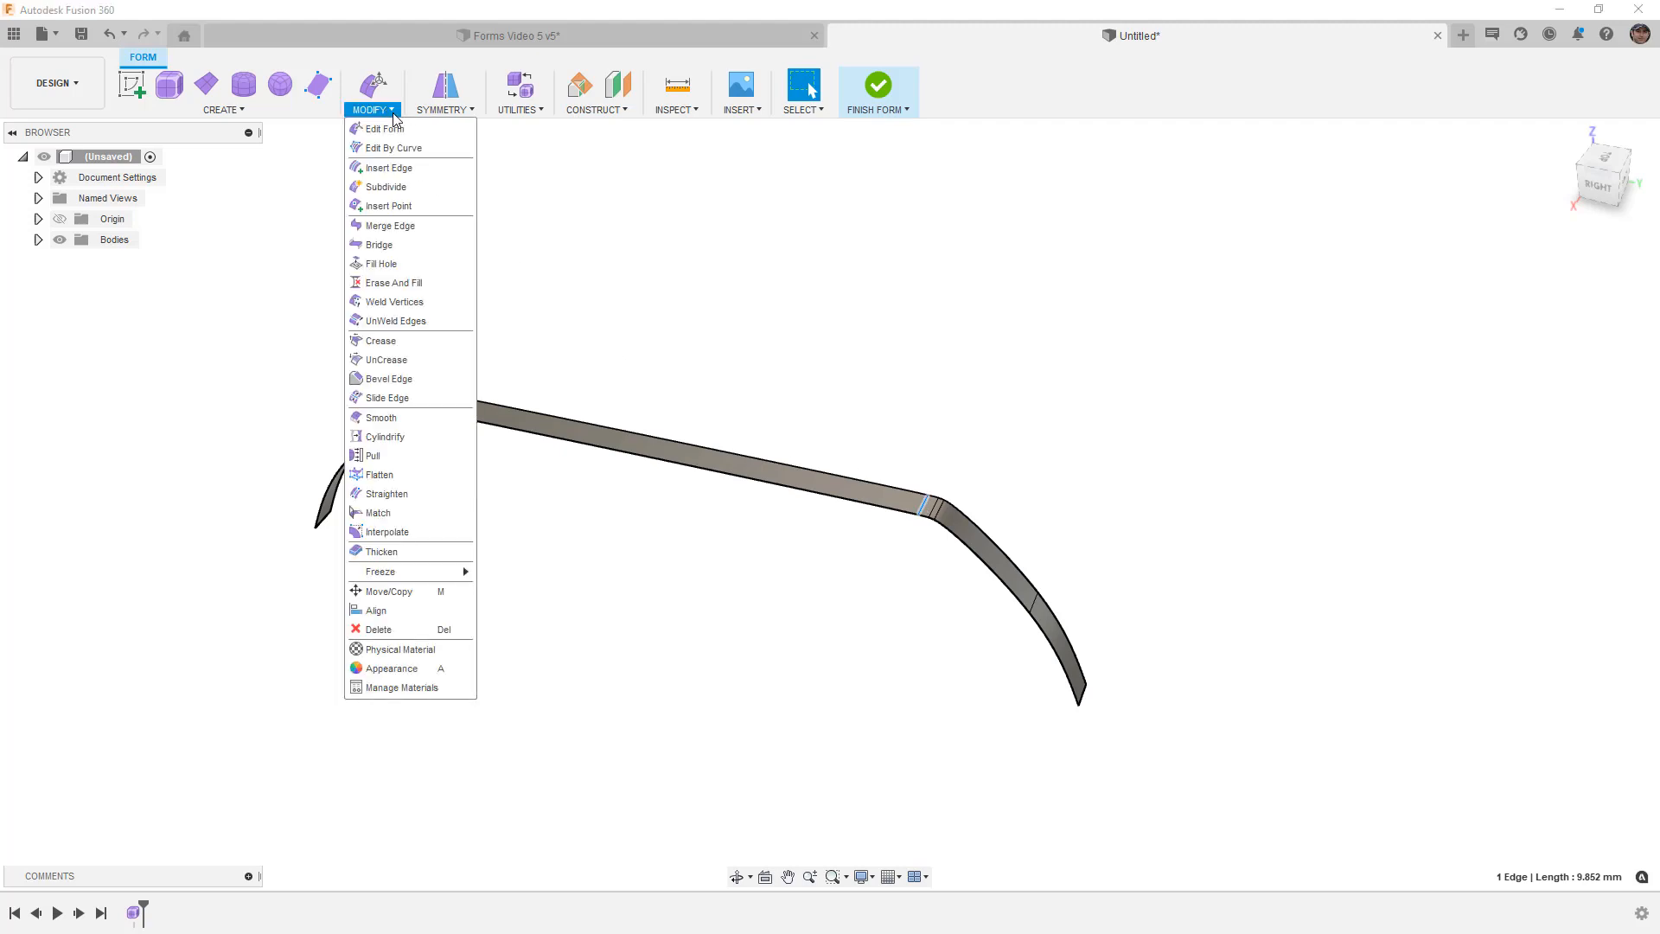
{"action": "left_click", "coordinate": [397, 169]}
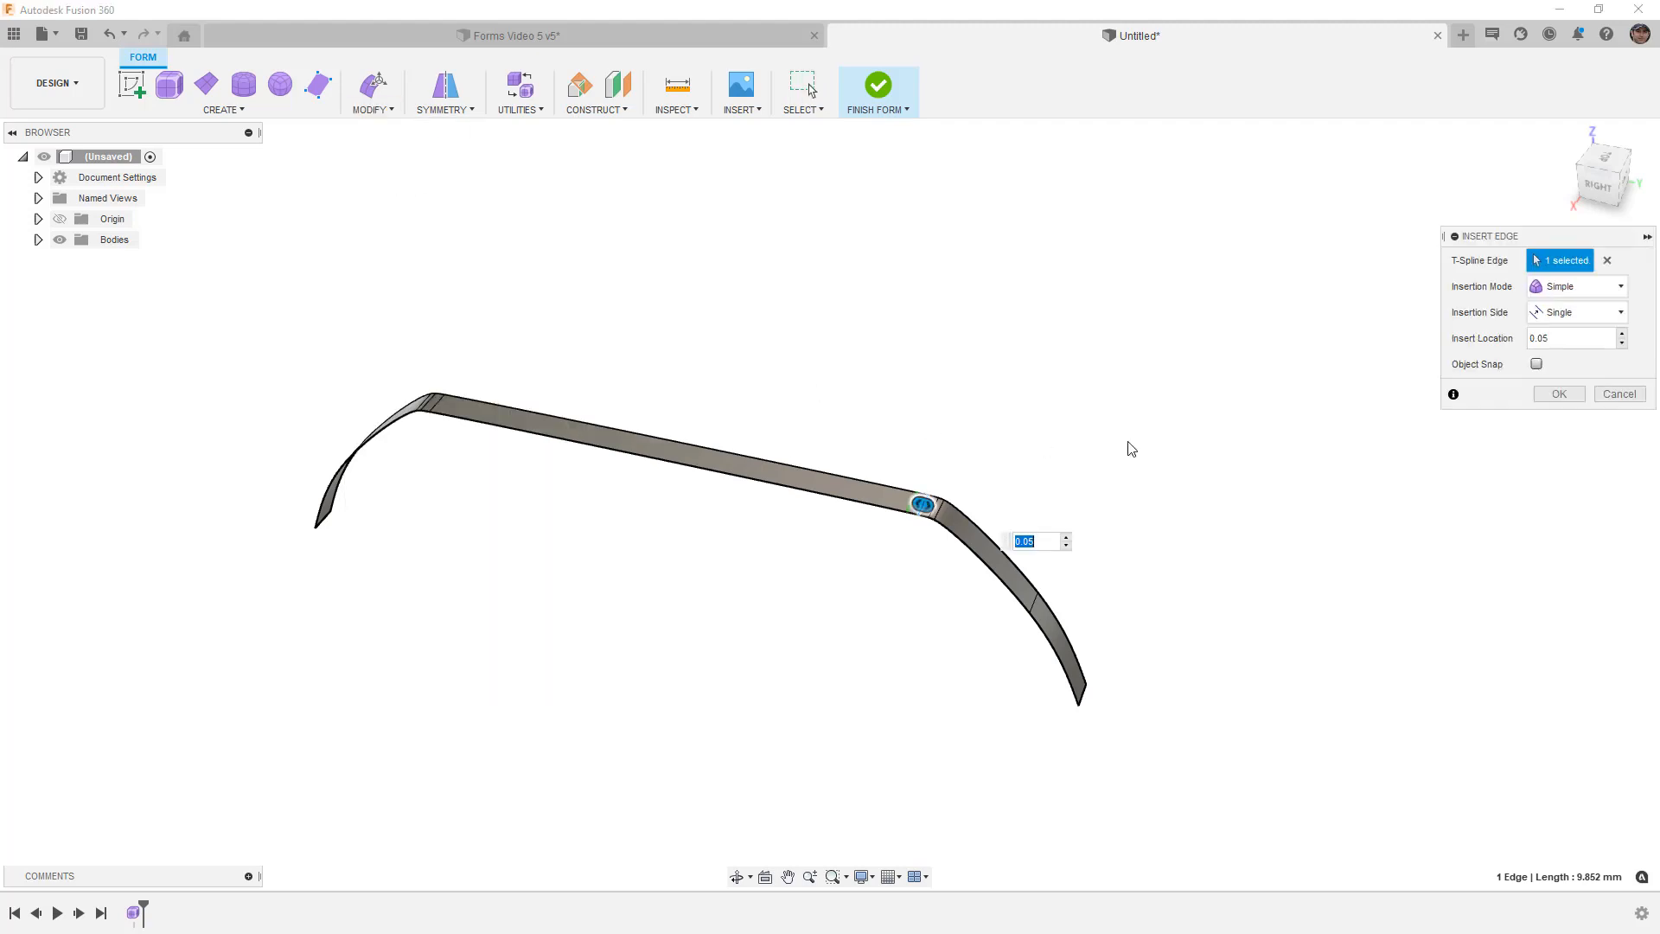
{"action": "left_click", "coordinate": [1584, 339]}
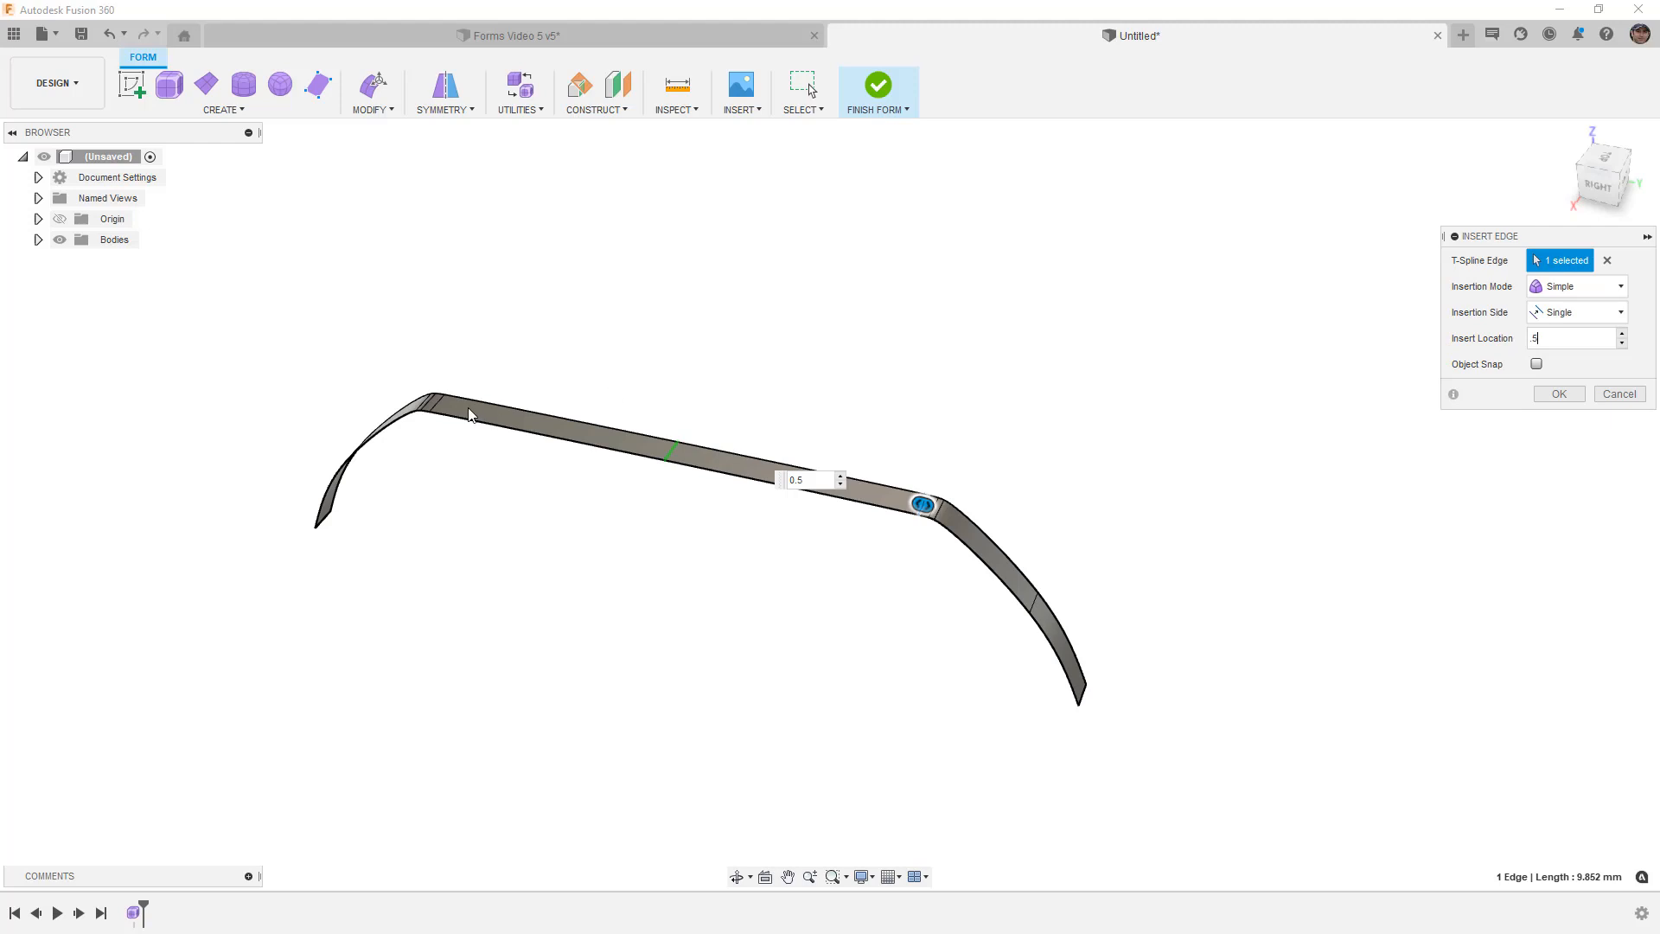
{"action": "left_click", "coordinate": [1548, 394]}
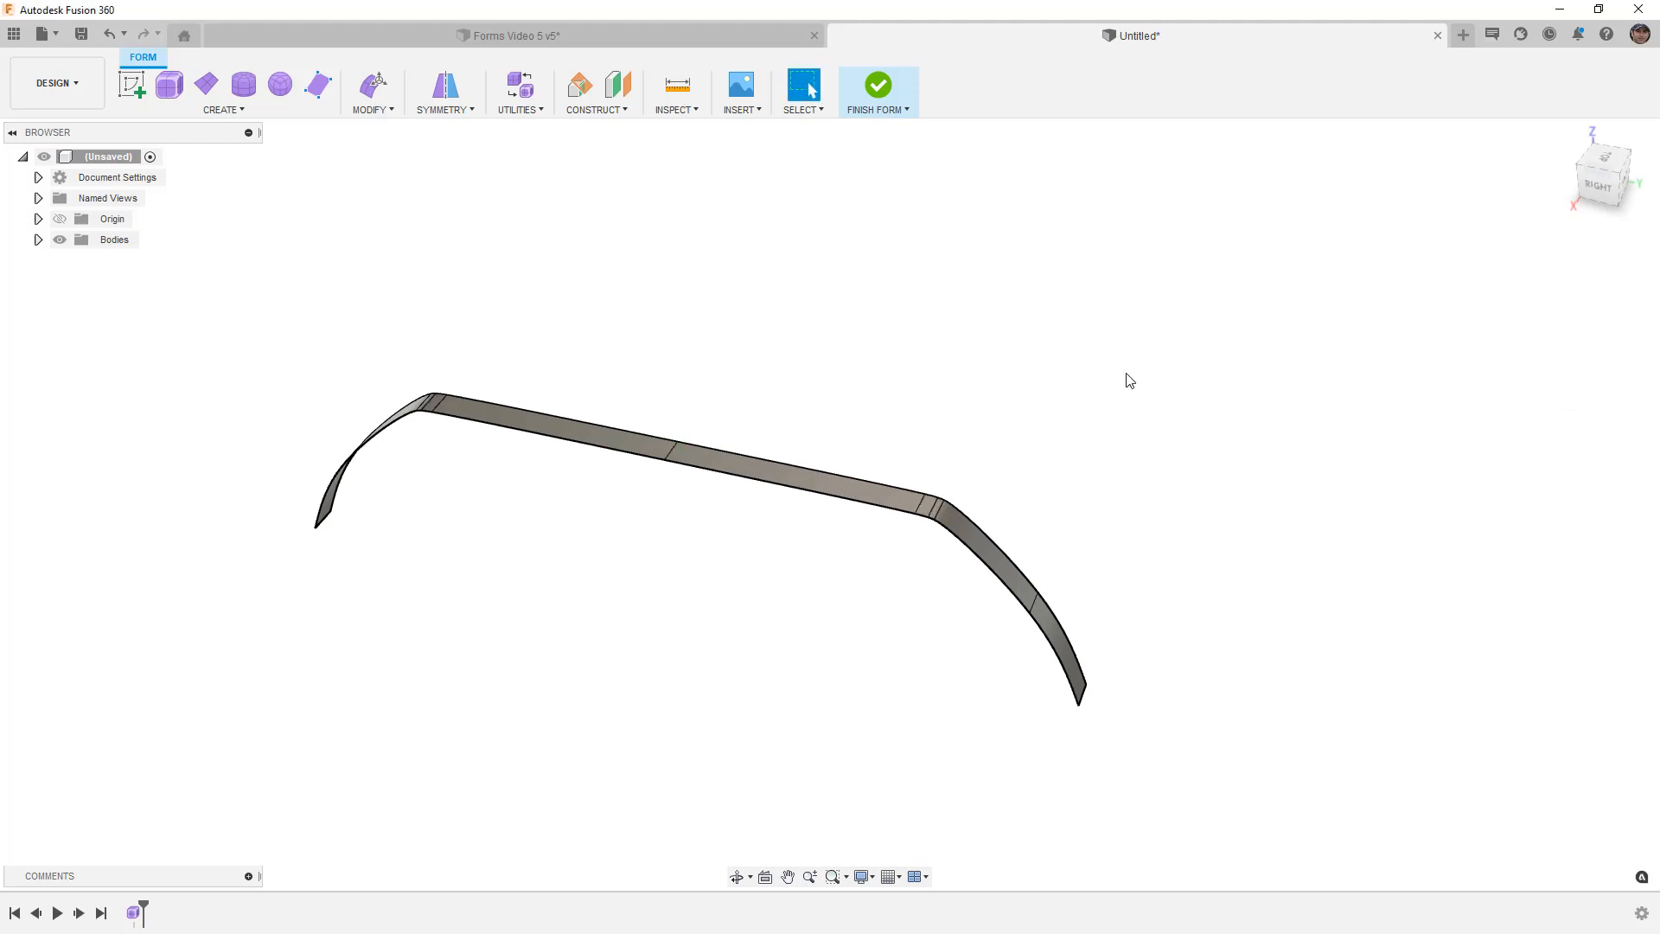
Step: Raise the strip's middle cross edge by 5 mm along Z to crown the top
{"action": "scroll", "coordinate": [678, 450], "scroll_direction": "up", "scroll_amount": 3}
{"action": "left_click", "coordinate": [671, 452]}
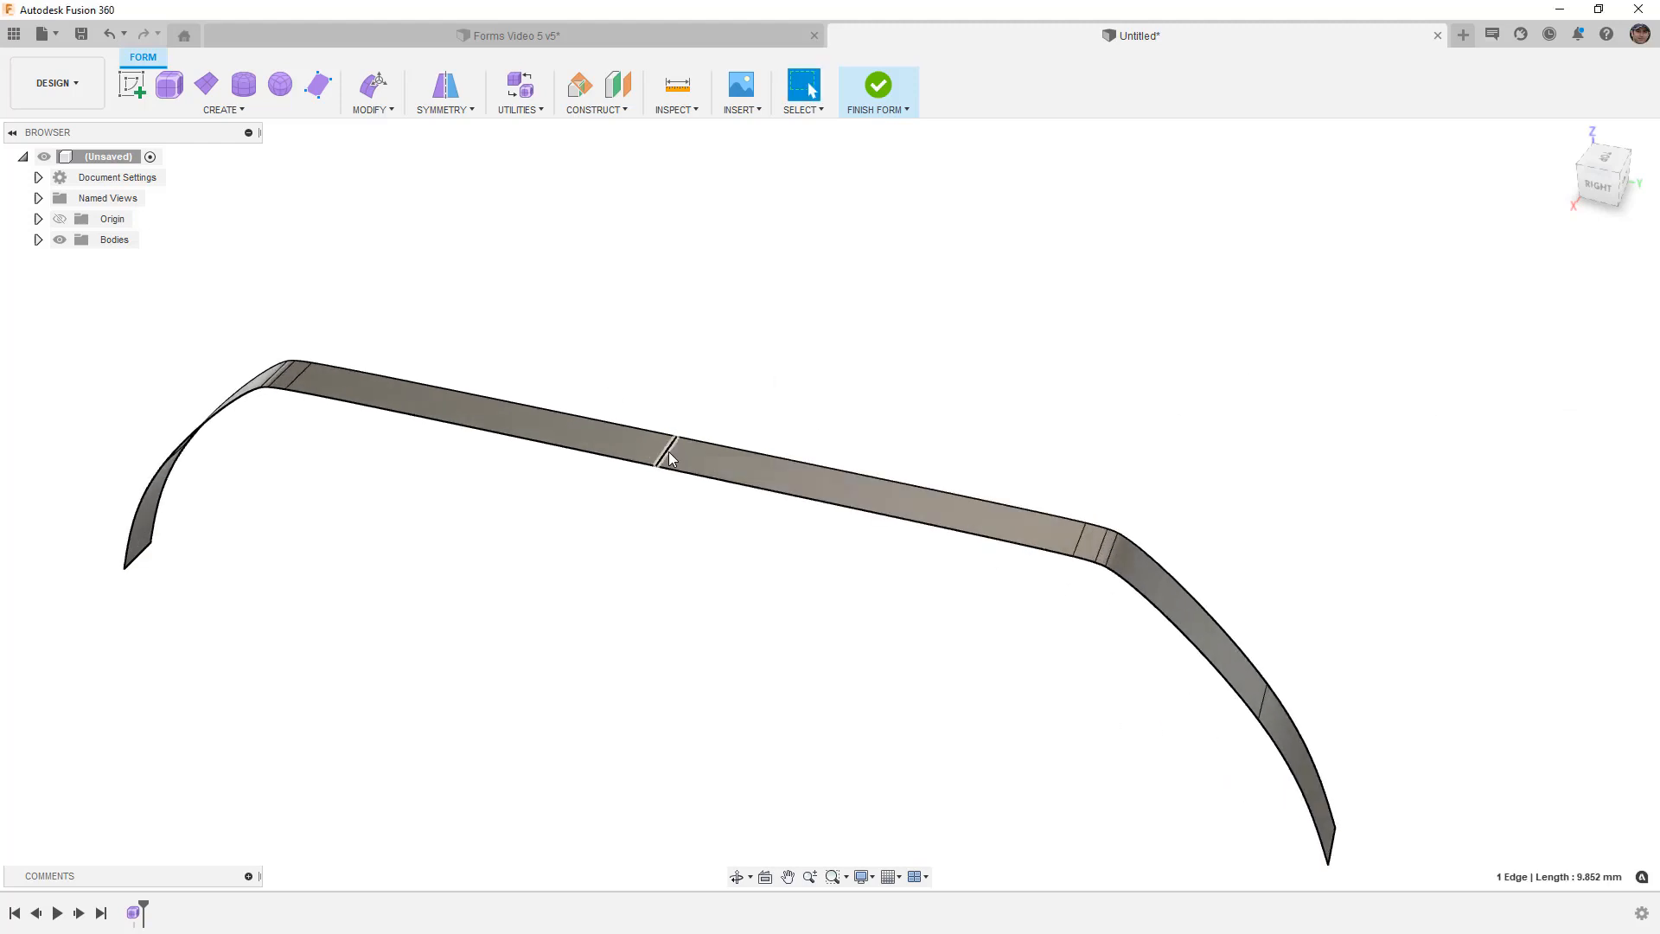
{"action": "left_click", "coordinate": [377, 88]}
{"action": "left_click", "coordinate": [1604, 184]}
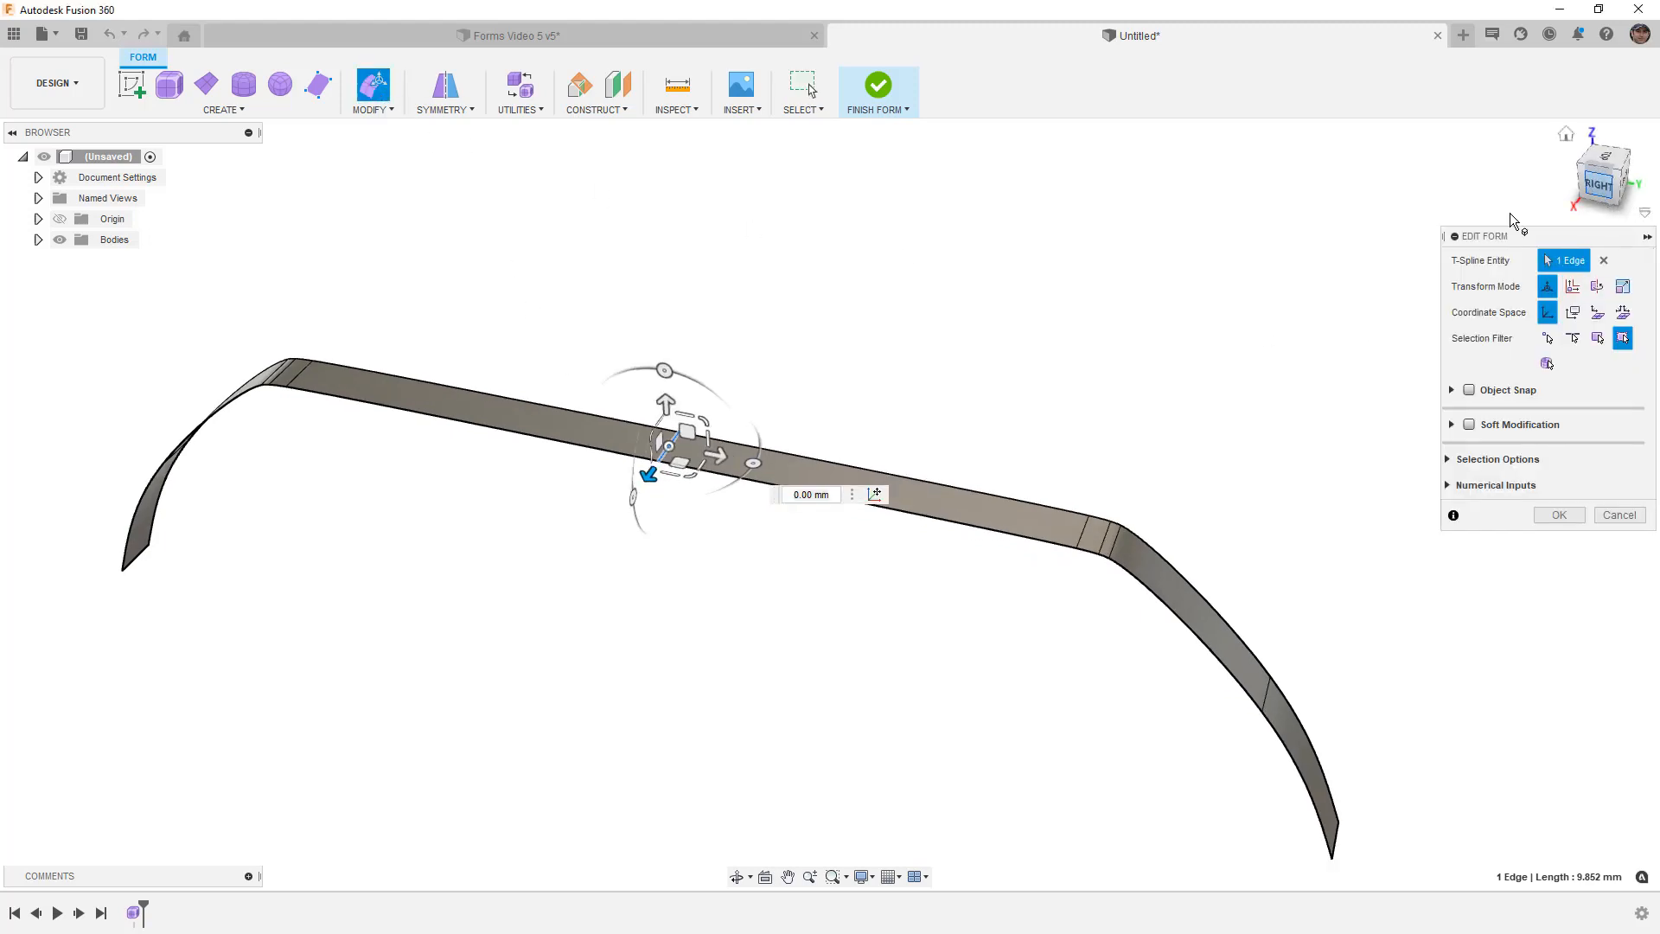
{"action": "middle_click_drag", "start_coordinate": [821, 383], "coordinate": [804, 512]}
{"action": "left_click_drag", "start_coordinate": [752, 365], "coordinate": [751, 342]}
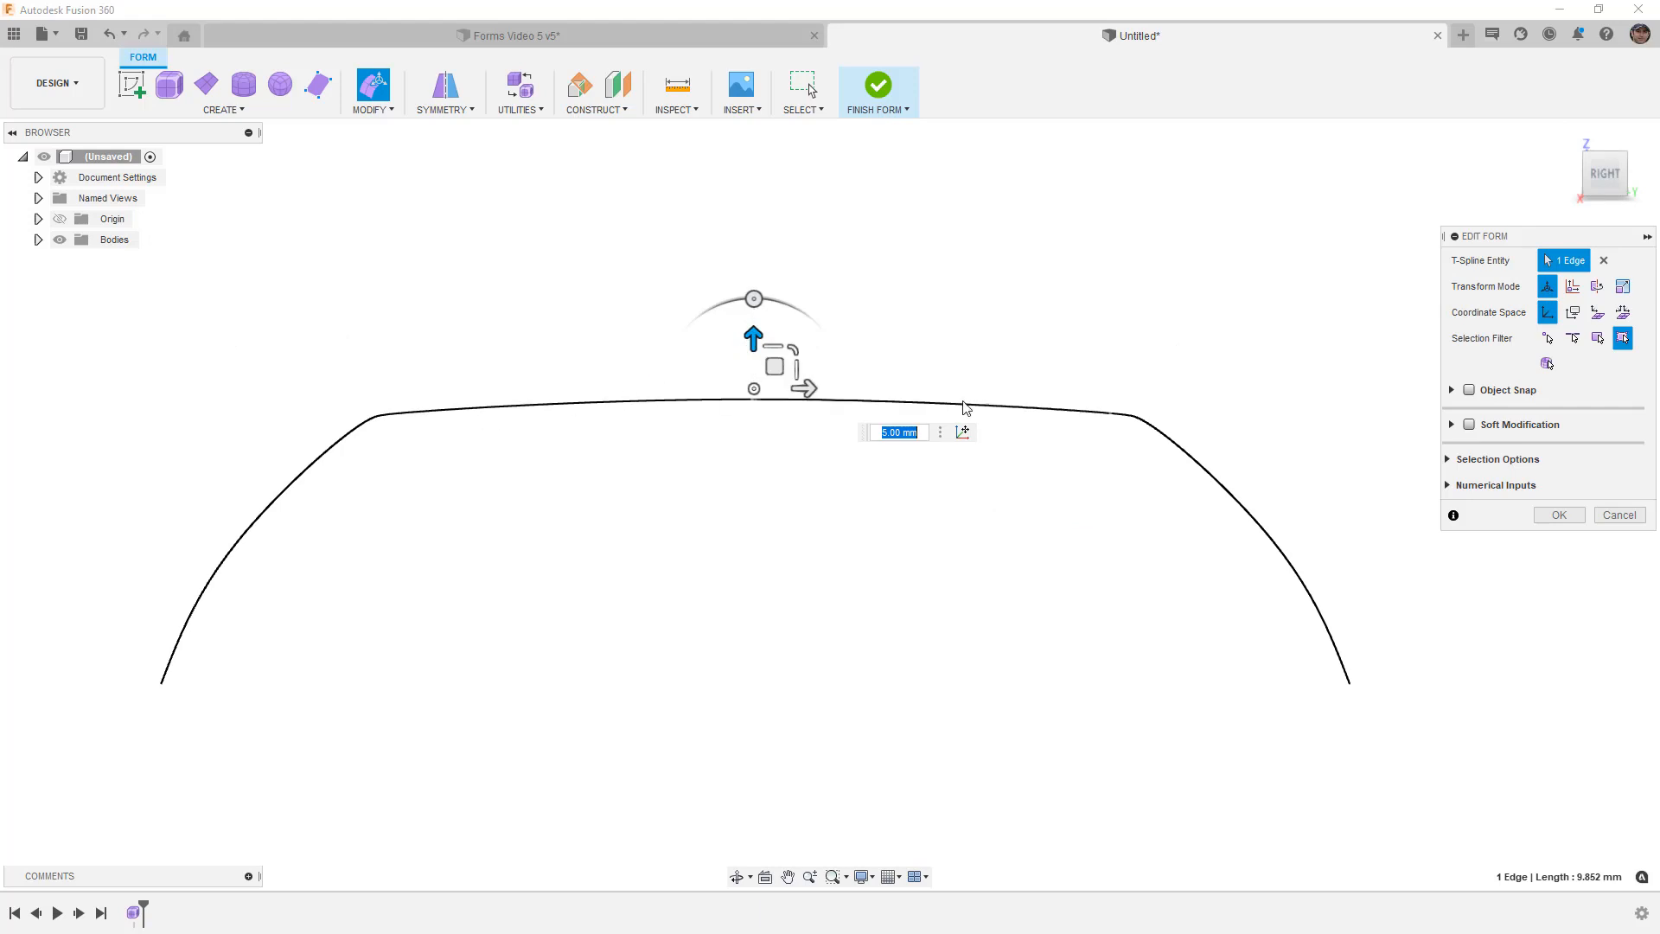
Step: In box display, extrude the strip's long edge loop on the negative X side outward and scale it narrower along Y
{"action": "scroll", "coordinate": [858, 372], "scroll_direction": "down", "scroll_amount": 1}
{"action": "scroll", "coordinate": [858, 370], "scroll_direction": "down", "scroll_amount": 1}
{"action": "middle_click_drag", "start_coordinate": [860, 363], "coordinate": [863, 452], "text": "shift"}
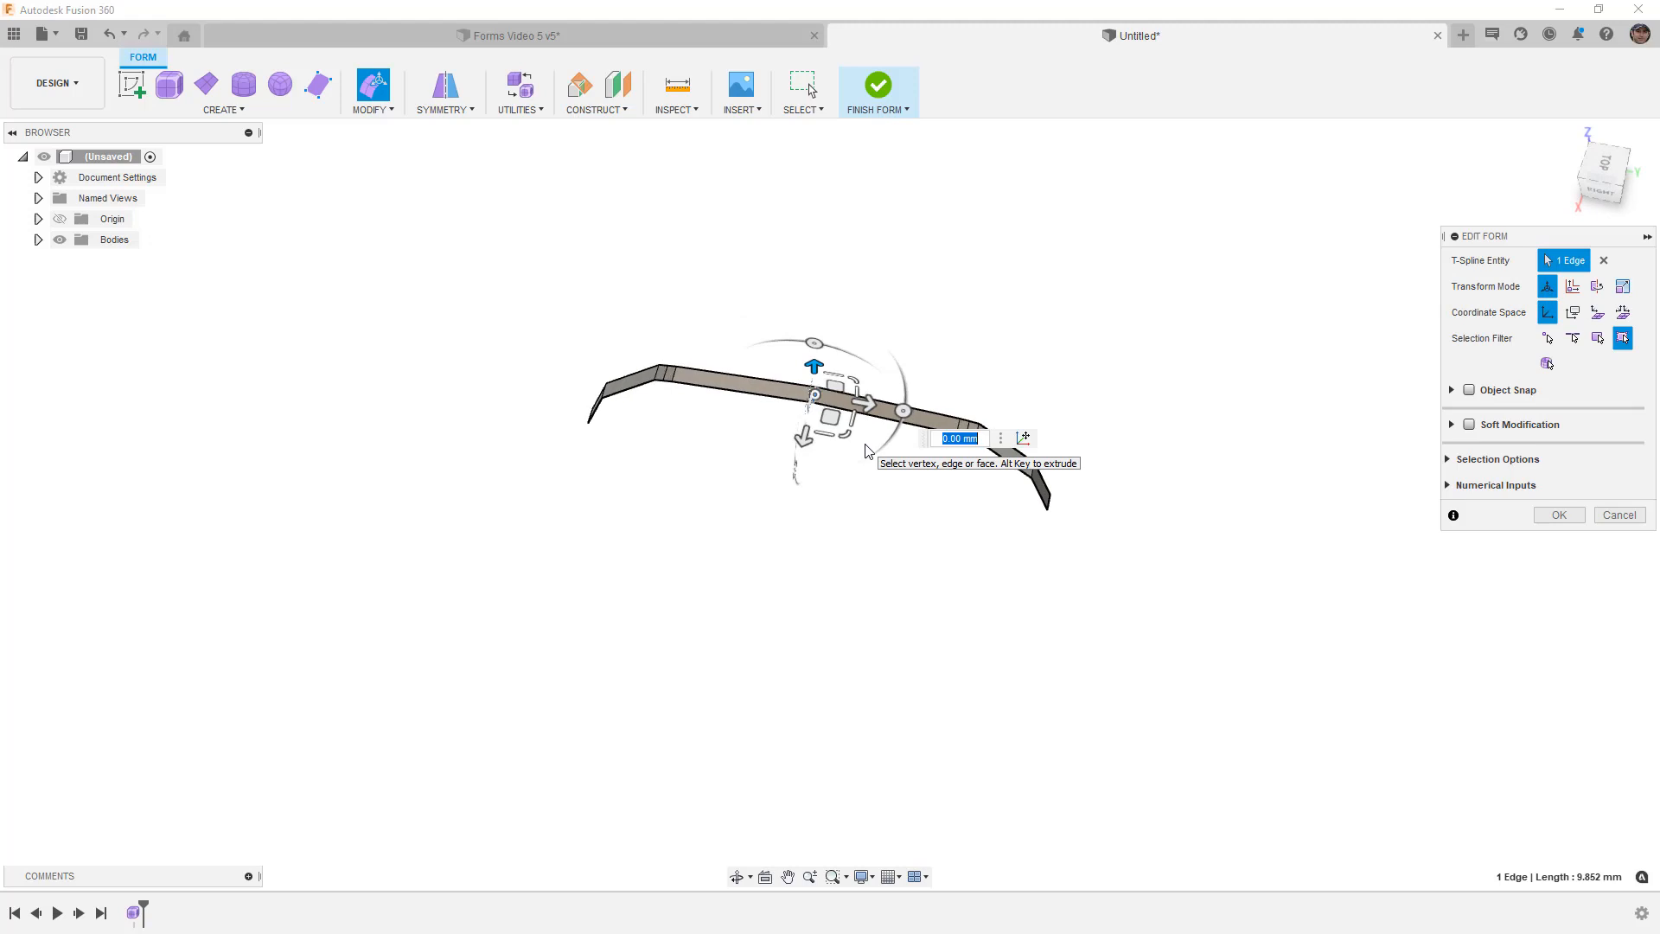
{"action": "left_click", "coordinate": [1601, 166]}
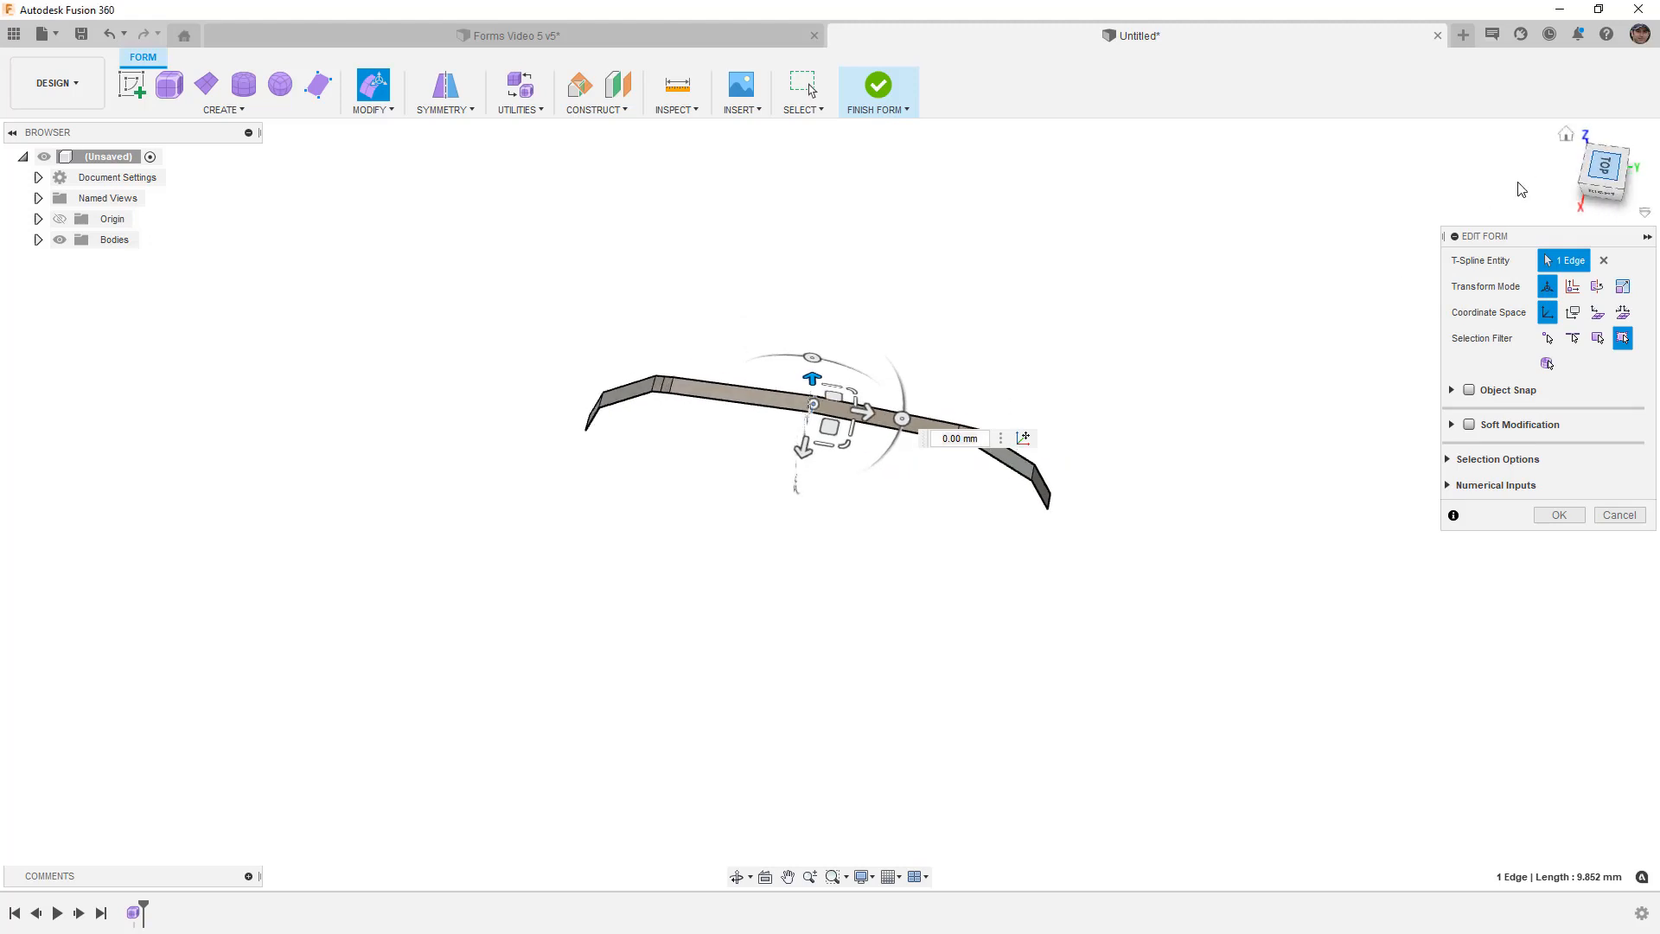
{"action": "left_click", "coordinate": [993, 426]}
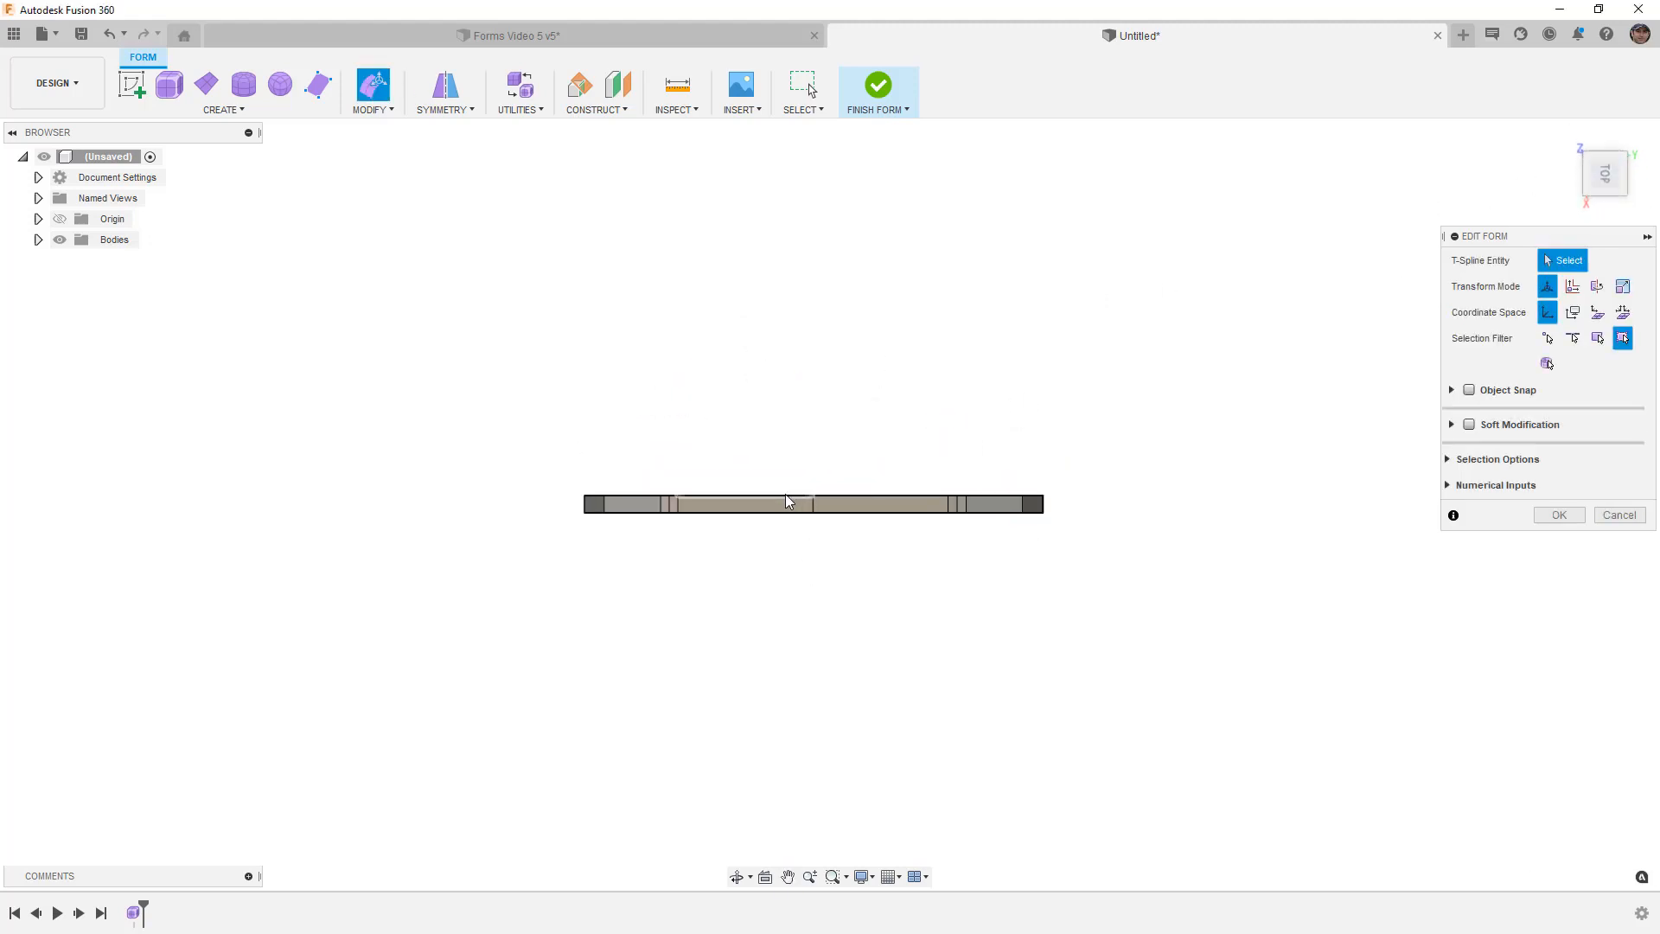
{"action": "scroll", "coordinate": [782, 497], "scroll_direction": "up", "scroll_amount": 2}
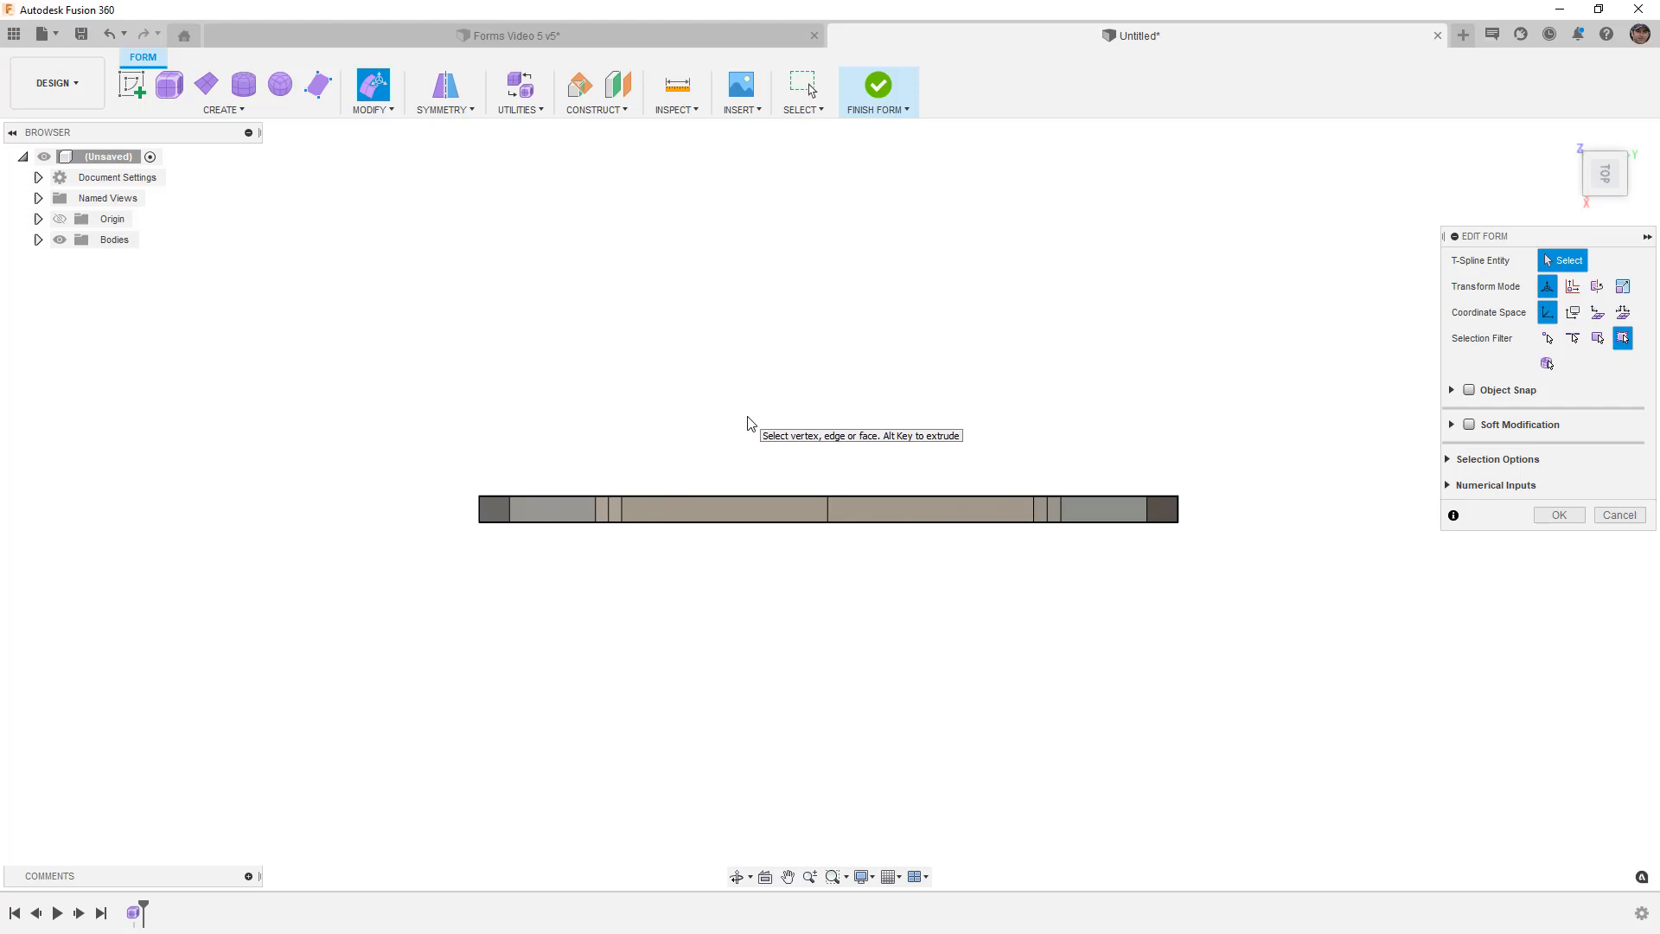
{"action": "double_click", "coordinate": [689, 495]}
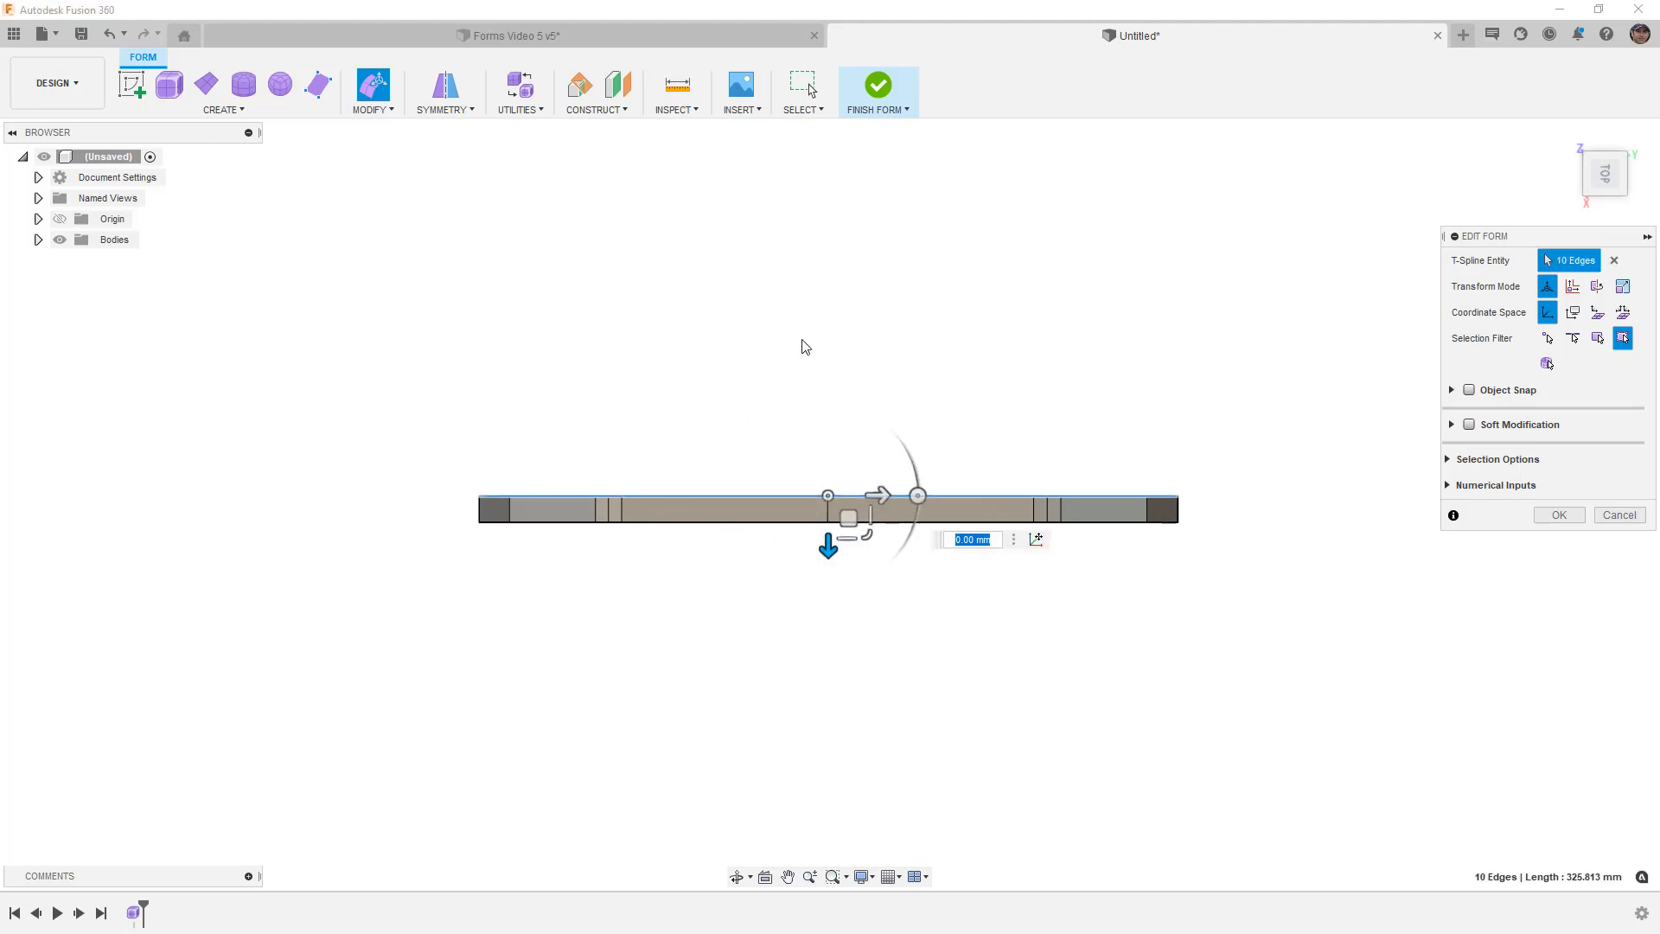
{"action": "left_click_drag", "start_coordinate": [827, 546], "coordinate": [859, 355]}
Step: Try scaling the extruded edge loop vertically by a factor of 0.68, and undo the scaling
{"action": "middle_click_drag", "start_coordinate": [1245, 511], "coordinate": [1210, 501], "text": "shift"}
{"action": "left_click", "coordinate": [1585, 197]}
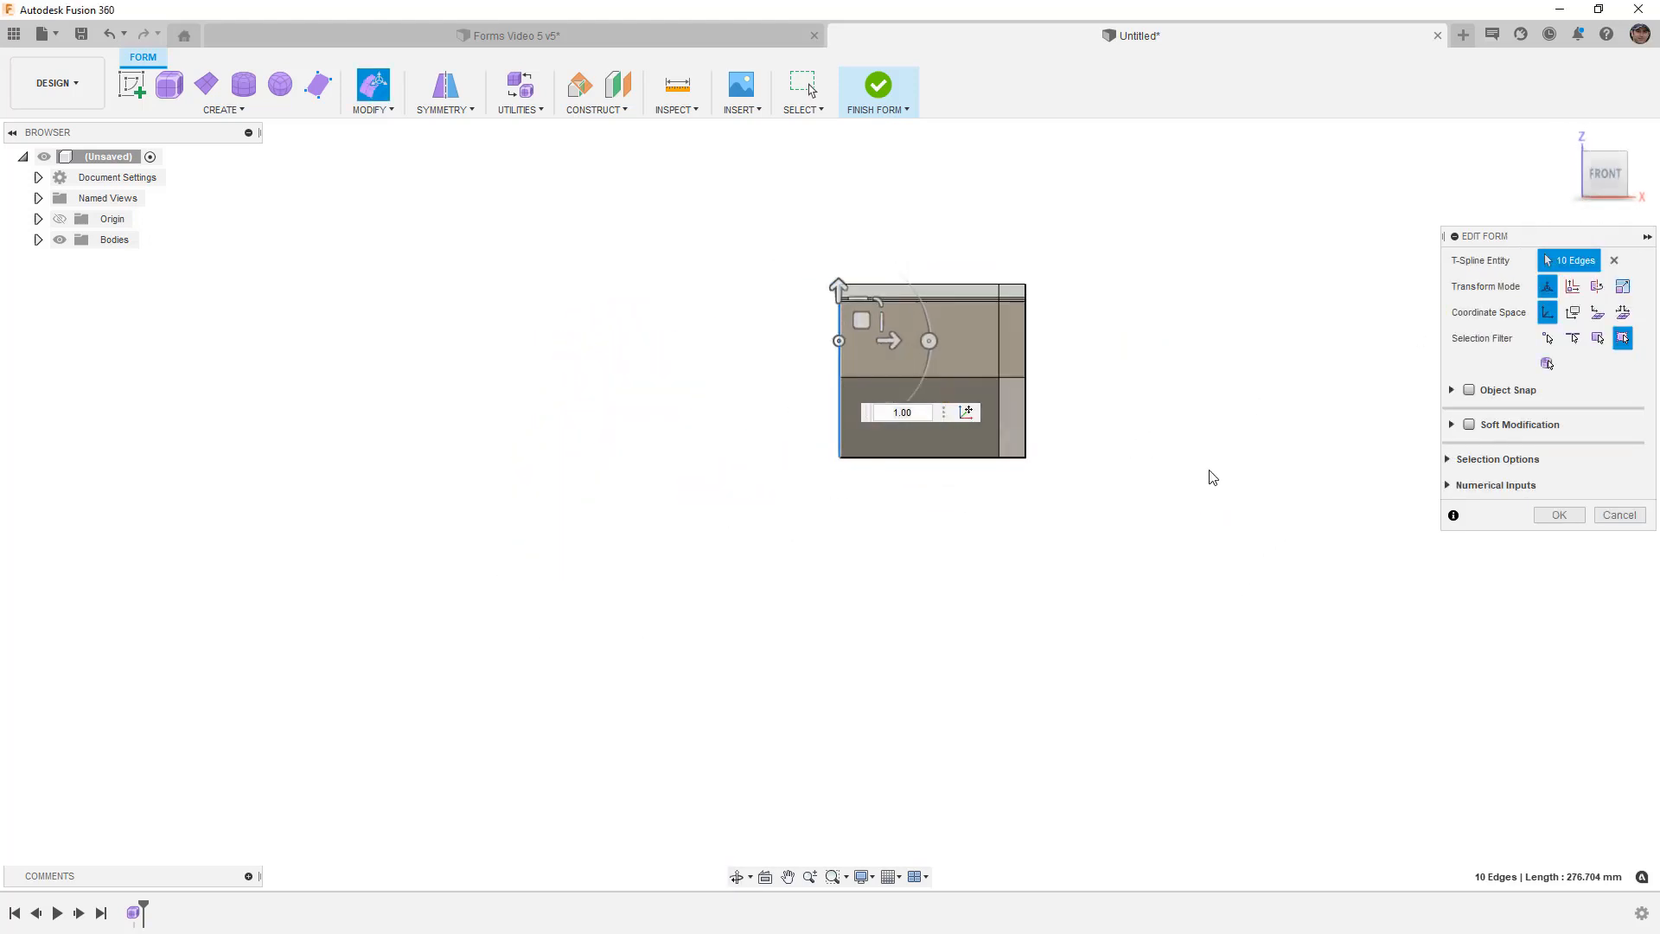
{"action": "scroll", "coordinate": [860, 376], "scroll_direction": "up", "scroll_amount": 4}
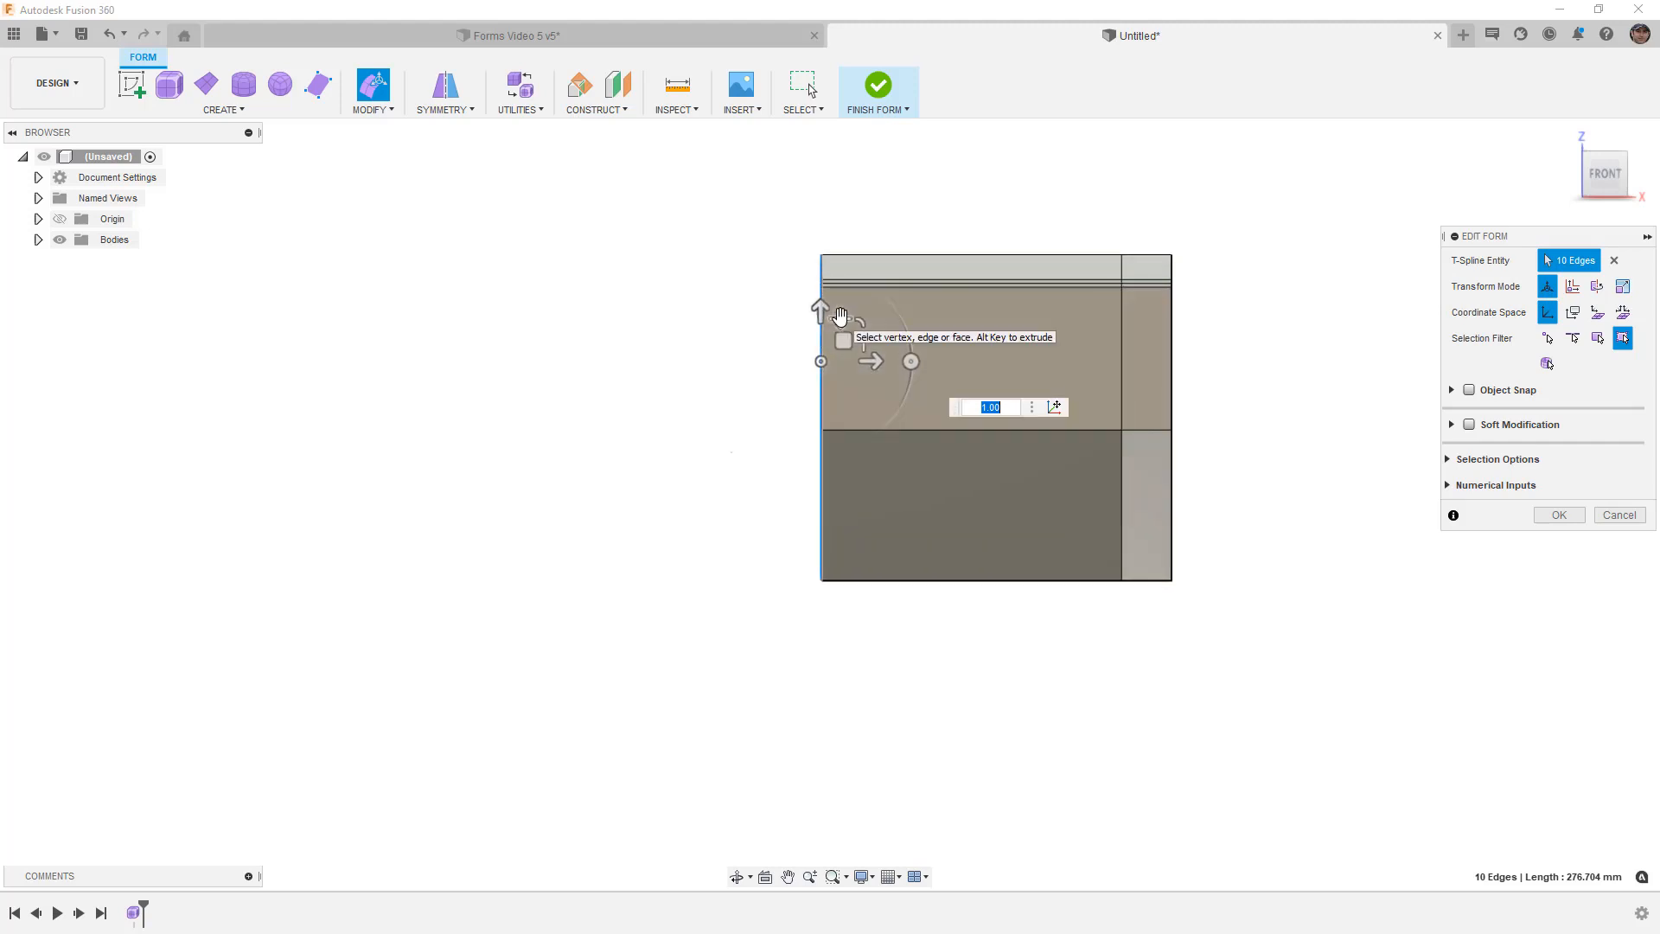
{"action": "left_click_drag", "start_coordinate": [840, 318], "coordinate": [840, 333]}
{"action": "type", "text": "0.68"}
{"action": "scroll", "coordinate": [839, 307], "scroll_direction": "up", "scroll_amount": 5}
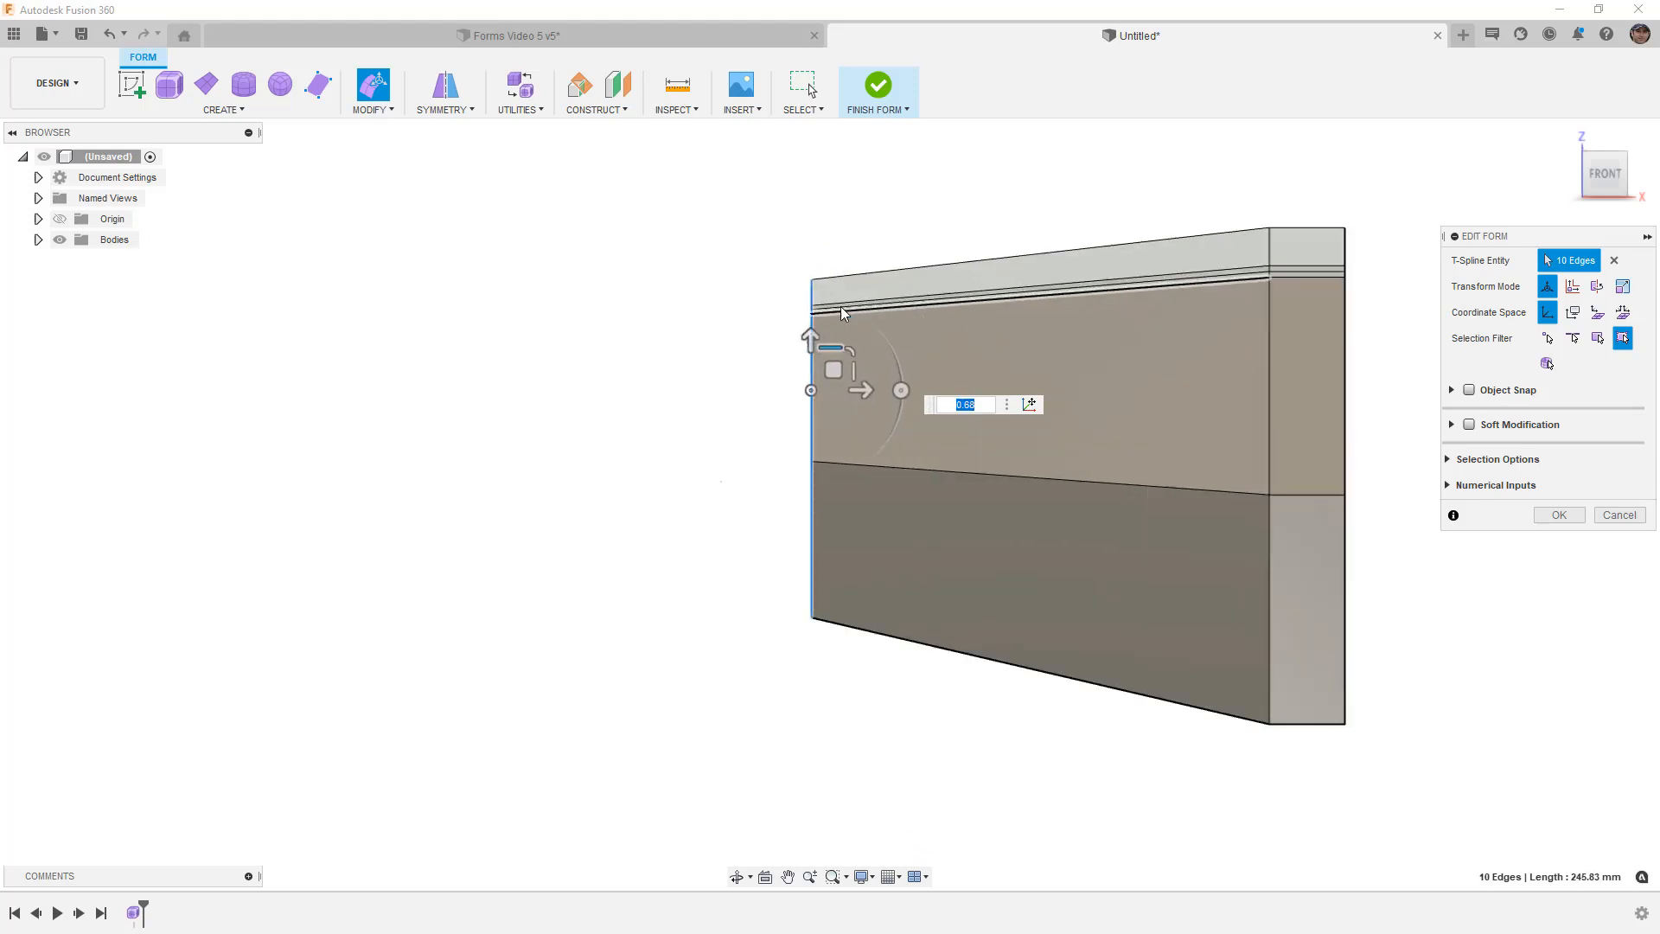
{"action": "scroll", "coordinate": [835, 308], "scroll_direction": "up", "scroll_amount": 2}
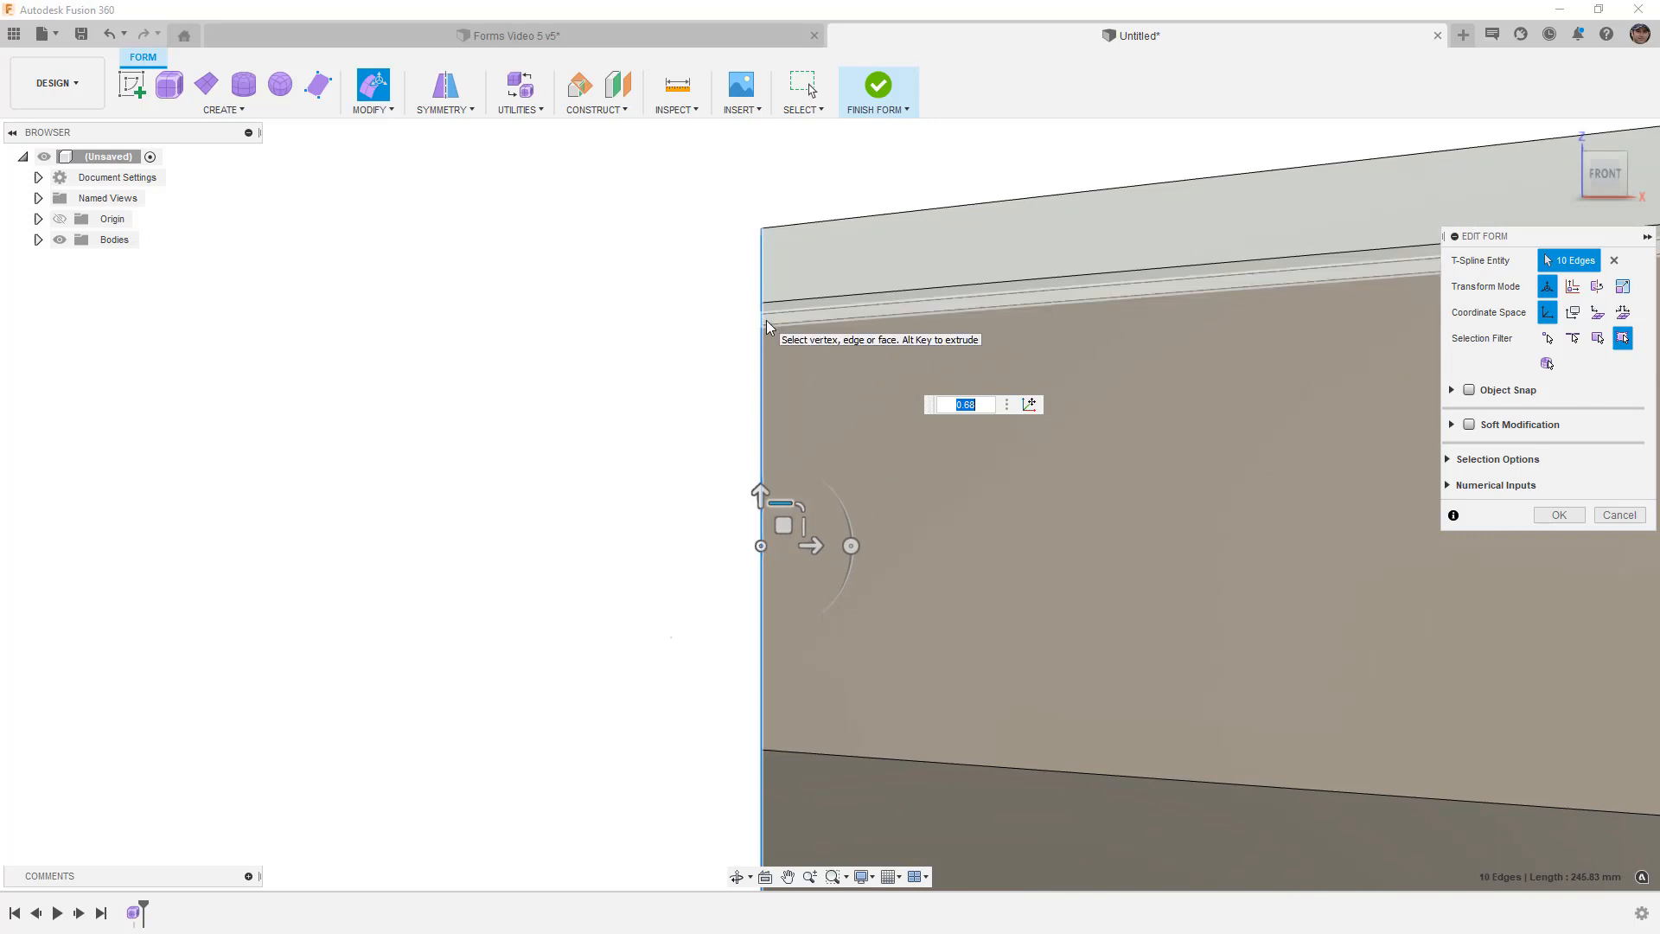
{"action": "scroll", "coordinate": [752, 327], "scroll_direction": "down", "scroll_amount": 4}
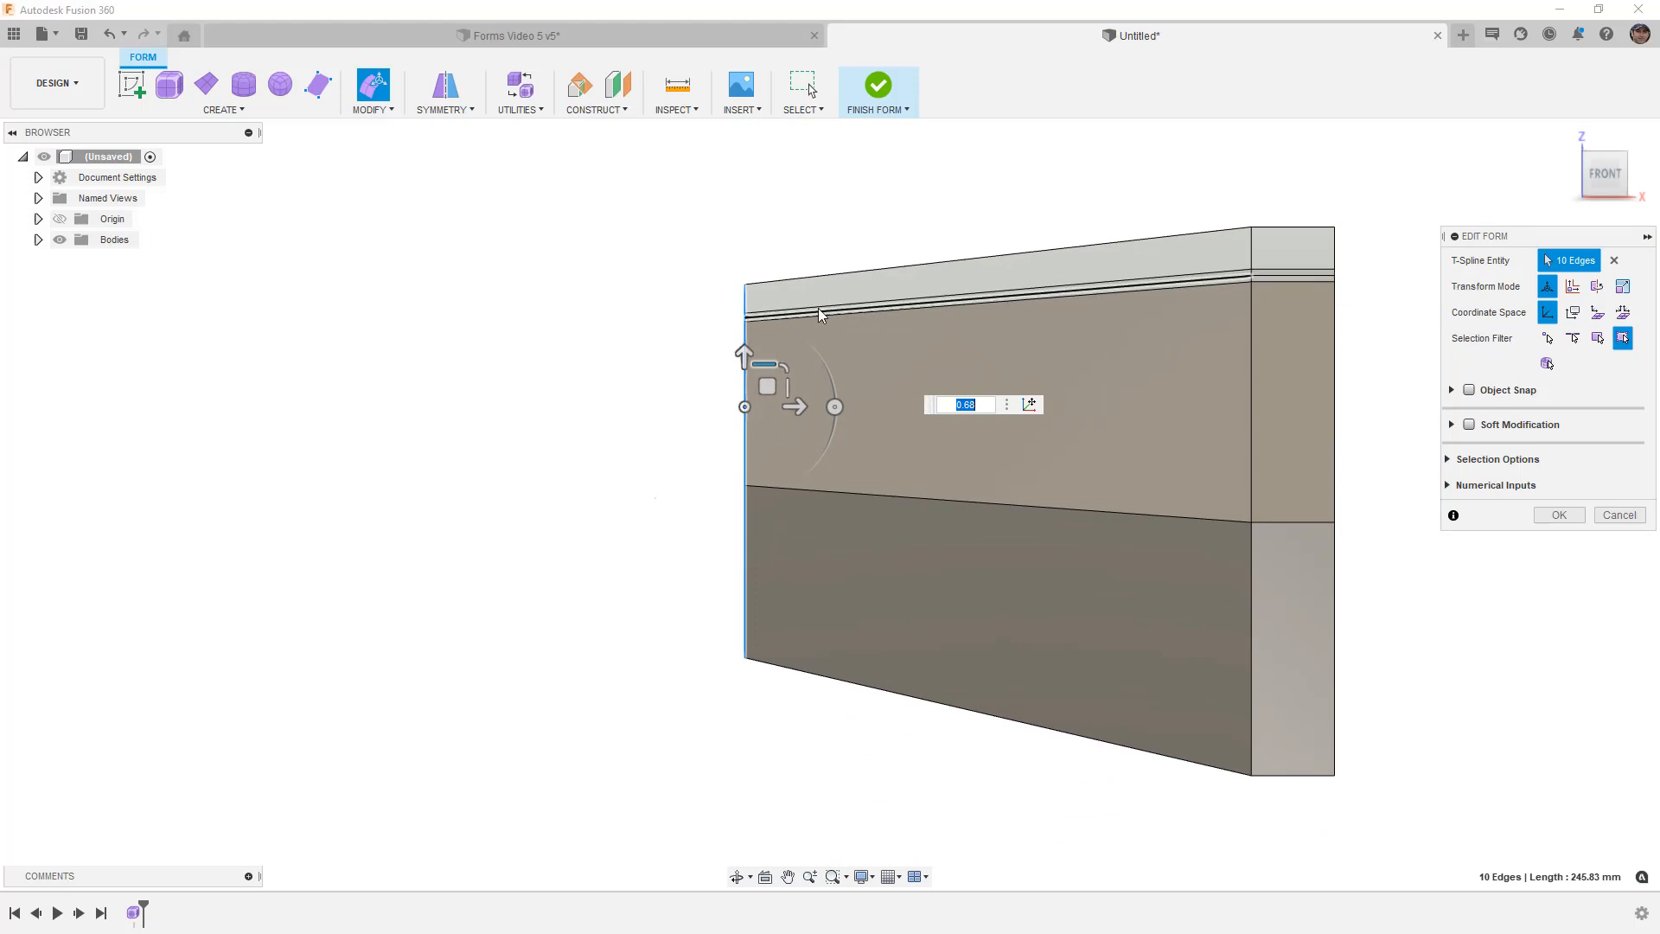
{"action": "scroll", "coordinate": [747, 318], "scroll_direction": "up", "scroll_amount": 2}
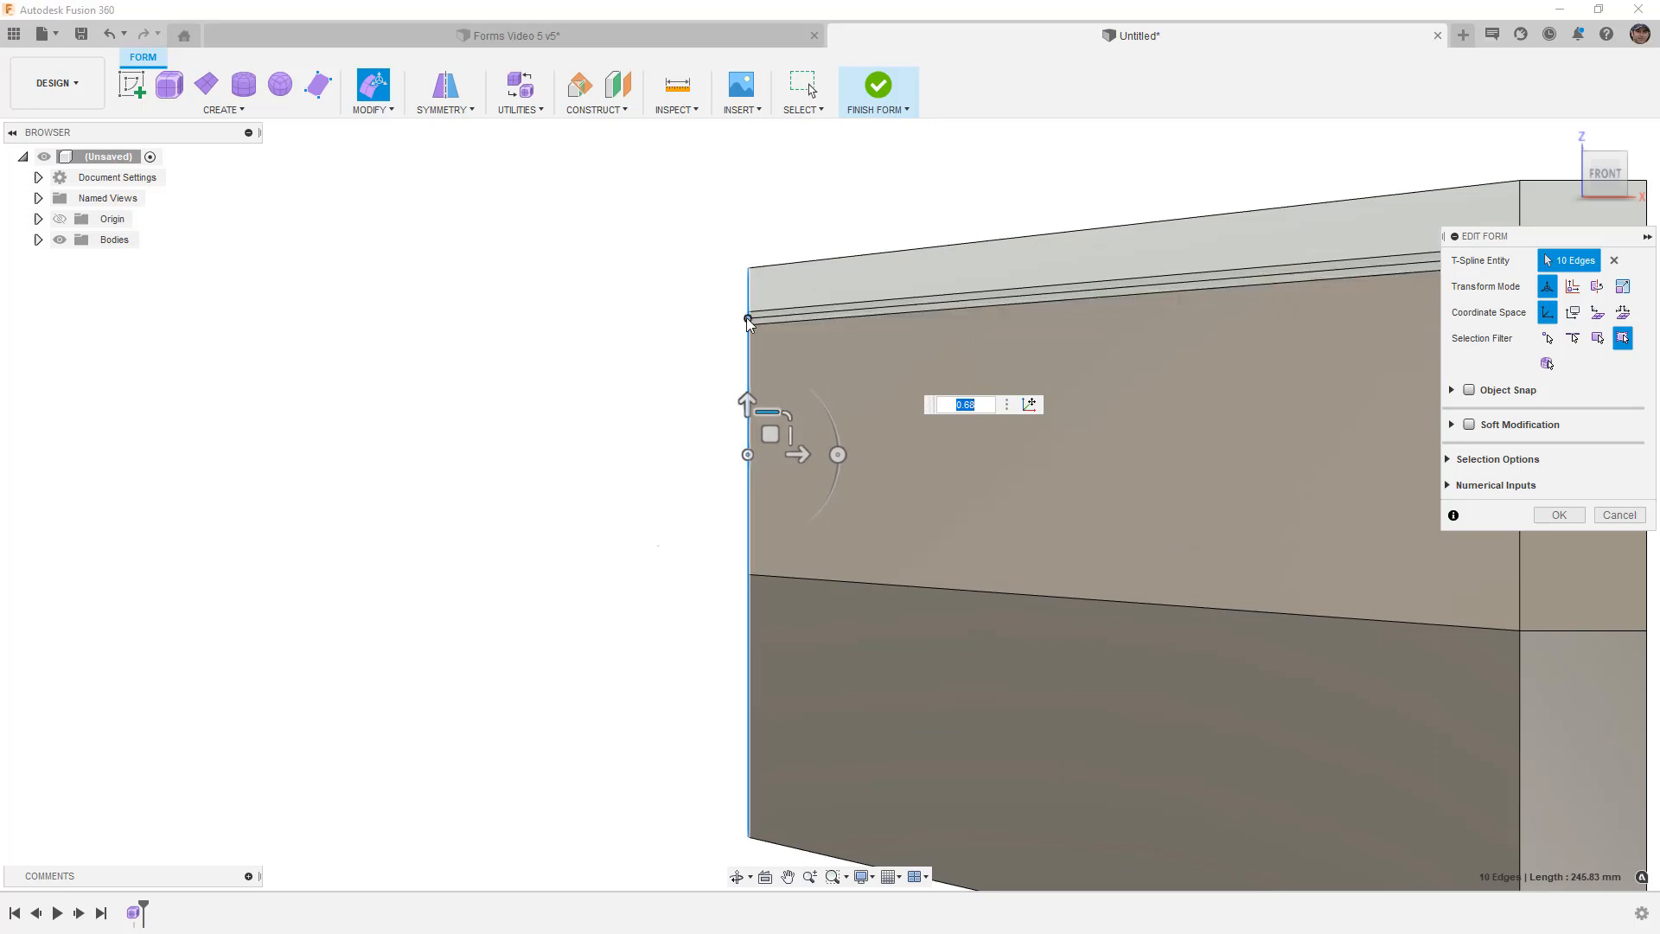
{"action": "middle_click_drag", "start_coordinate": [943, 331], "coordinate": [818, 341]}
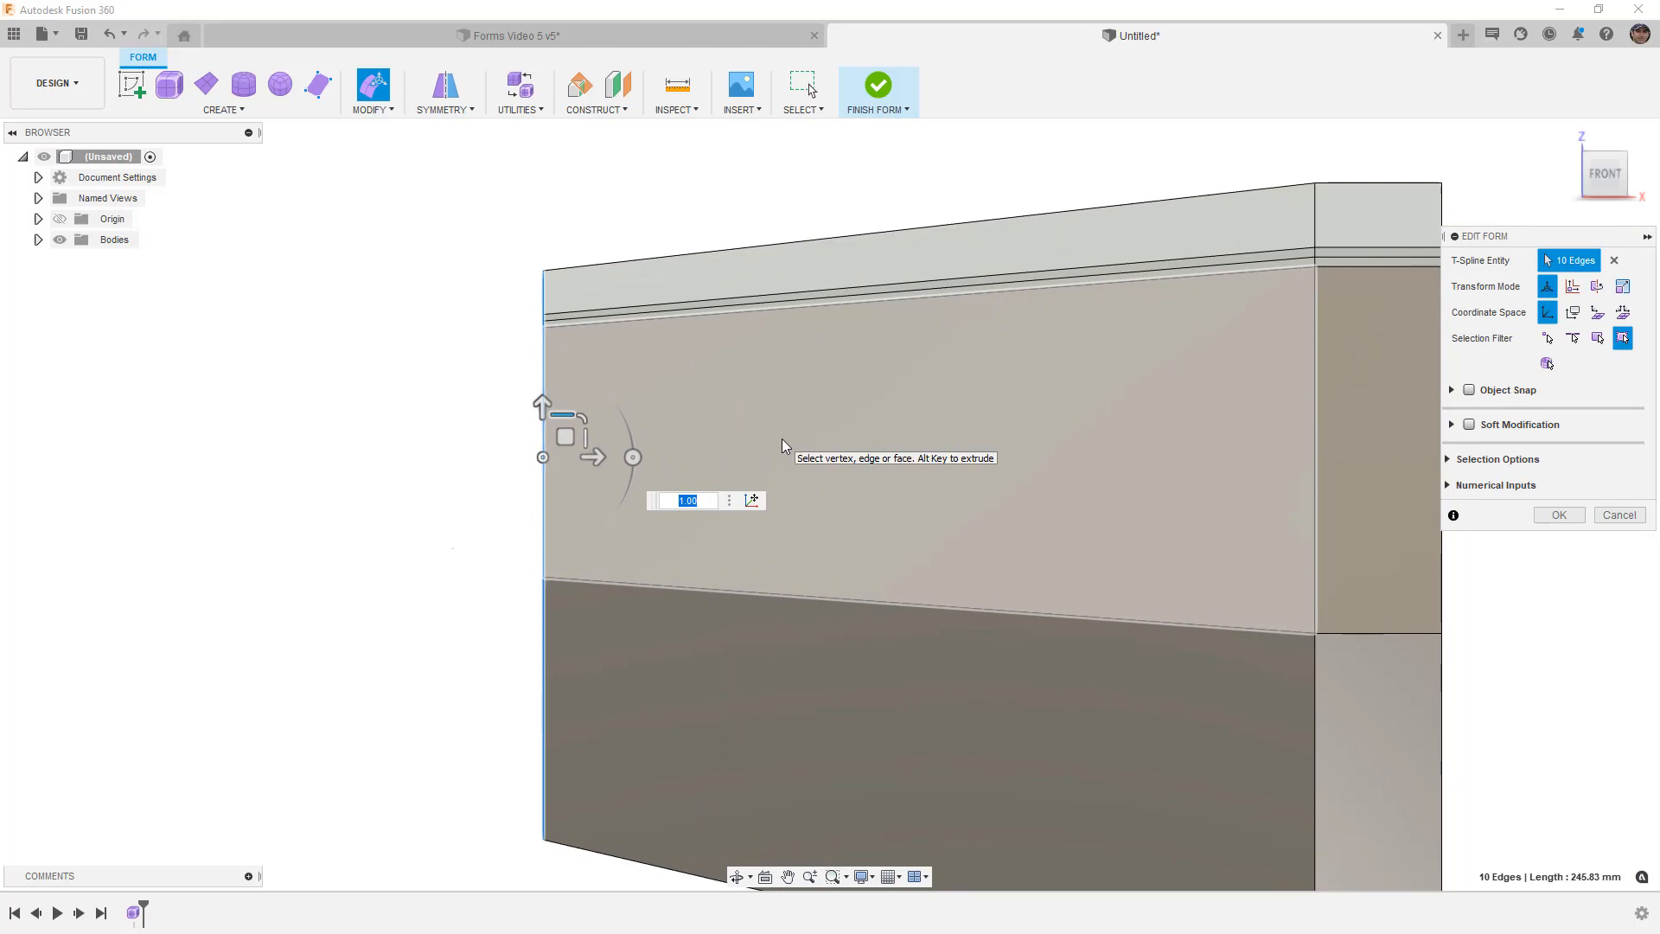
{"action": "key", "text": "ctrl+z"}
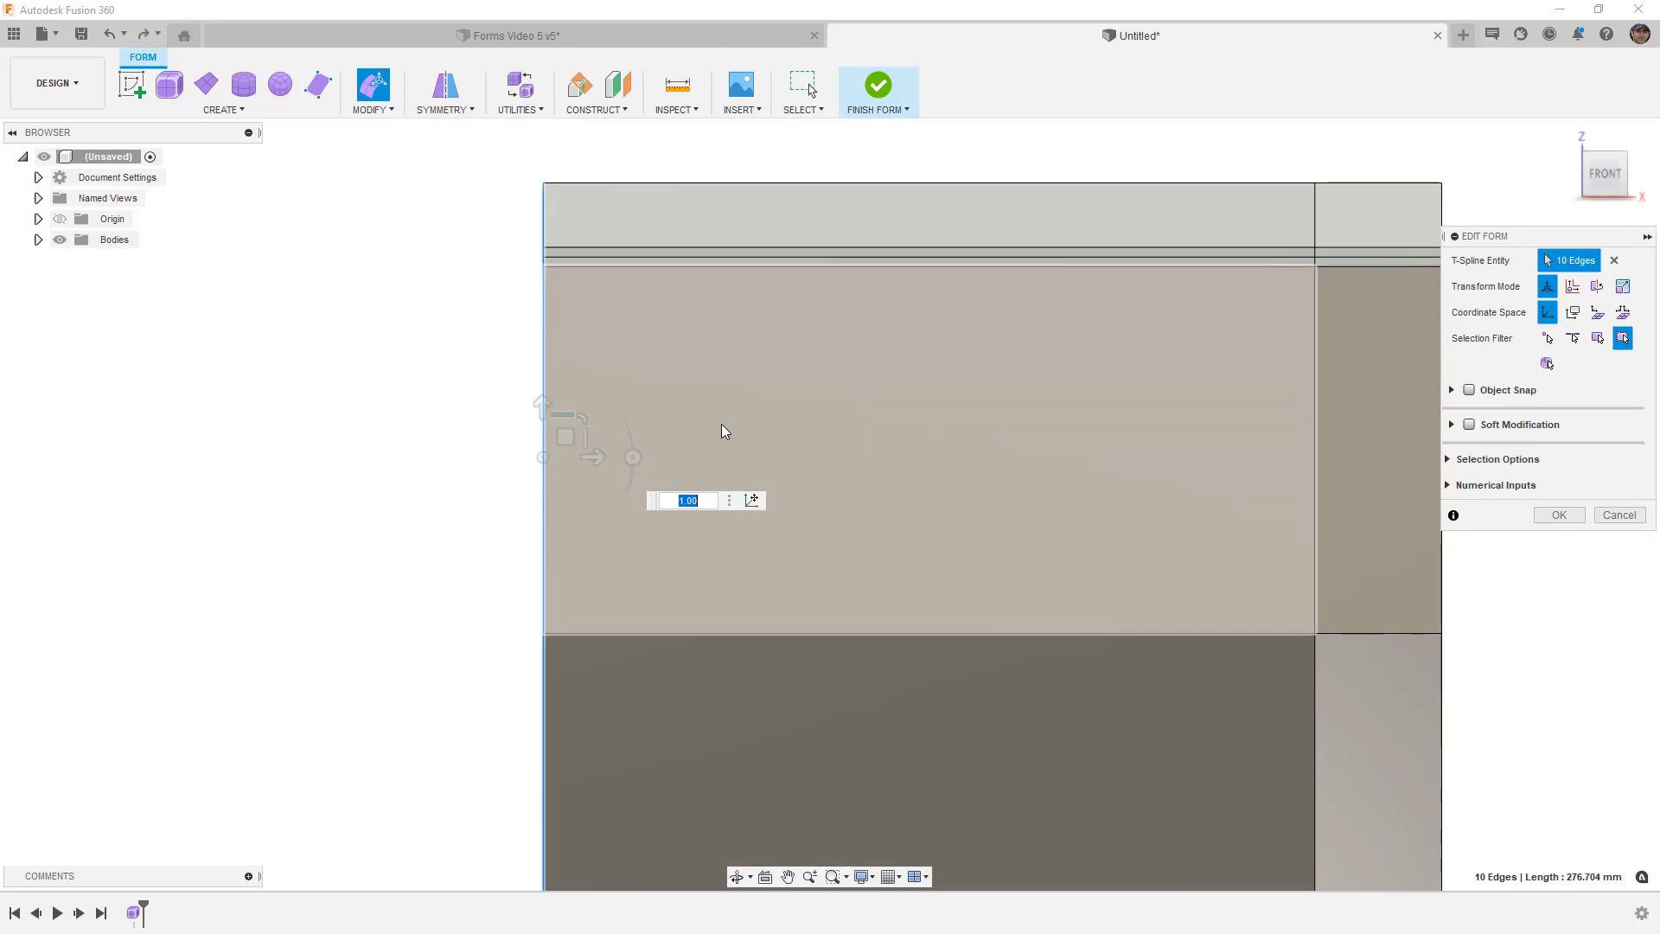
Step: Lower the eight upper edges of the extruded open end by 10 mm along Z, excluding the two lowest edges
{"action": "scroll", "coordinate": [507, 285], "scroll_direction": "down", "scroll_amount": 1}
{"action": "middle_click_drag", "start_coordinate": [485, 419], "coordinate": [495, 490], "text": "shift"}
{"action": "scroll", "coordinate": [504, 425], "scroll_direction": "down", "scroll_amount": 5}
{"action": "left_click", "coordinate": [471, 525]}
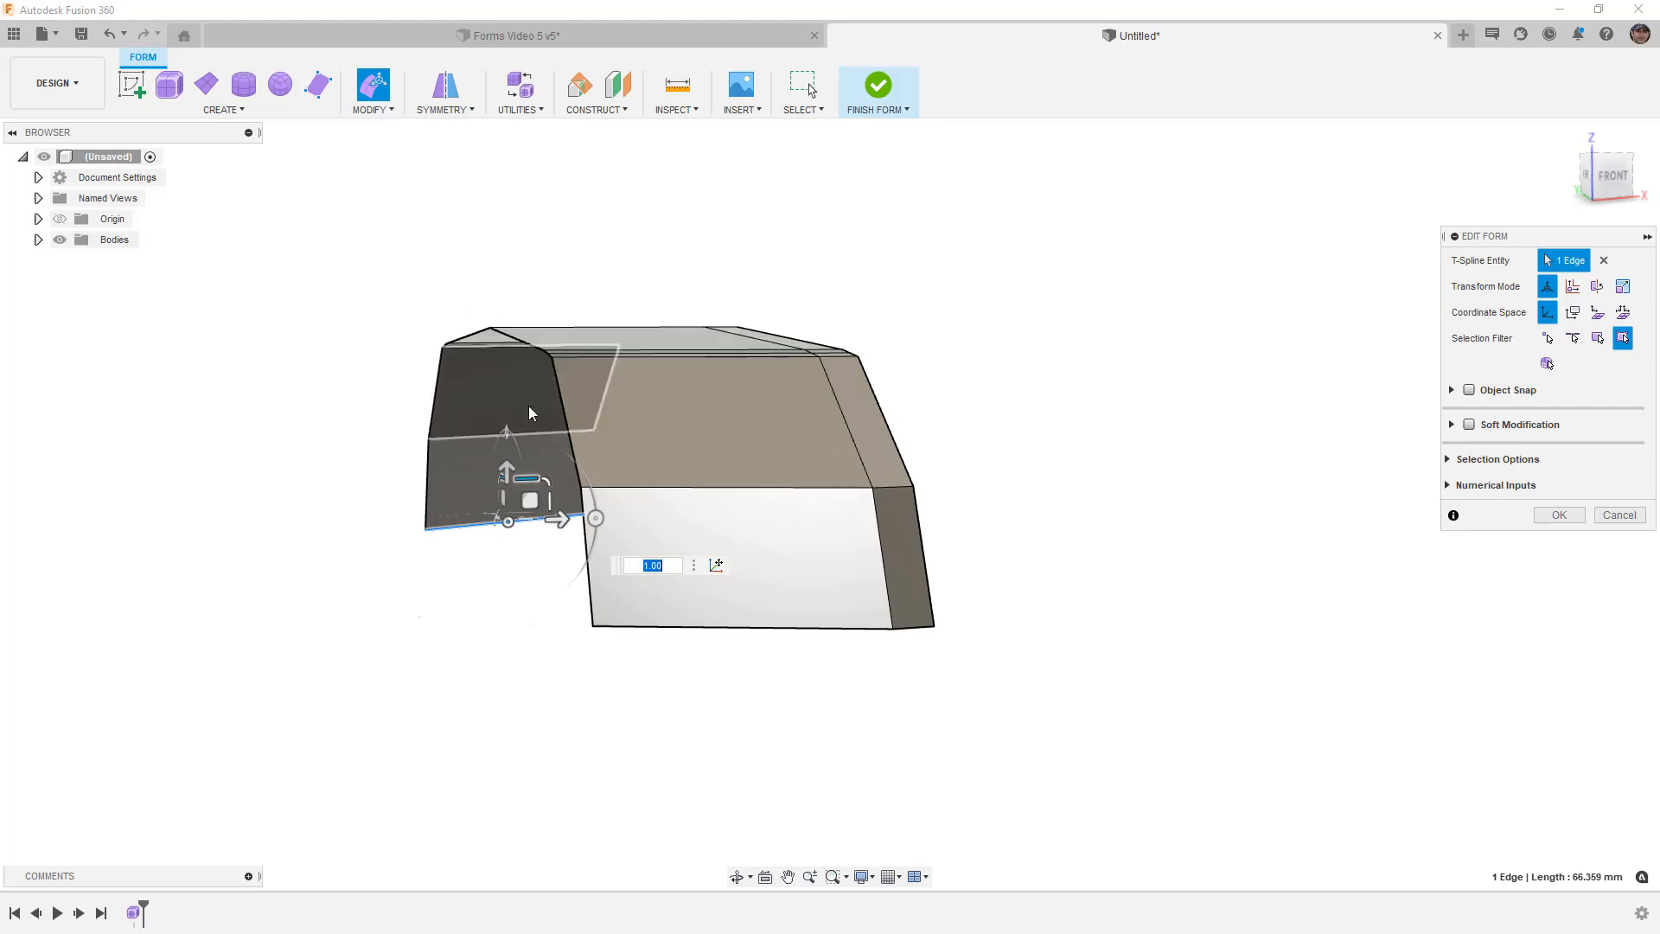
{"action": "left_click_drag", "start_coordinate": [434, 312], "coordinate": [593, 397]}
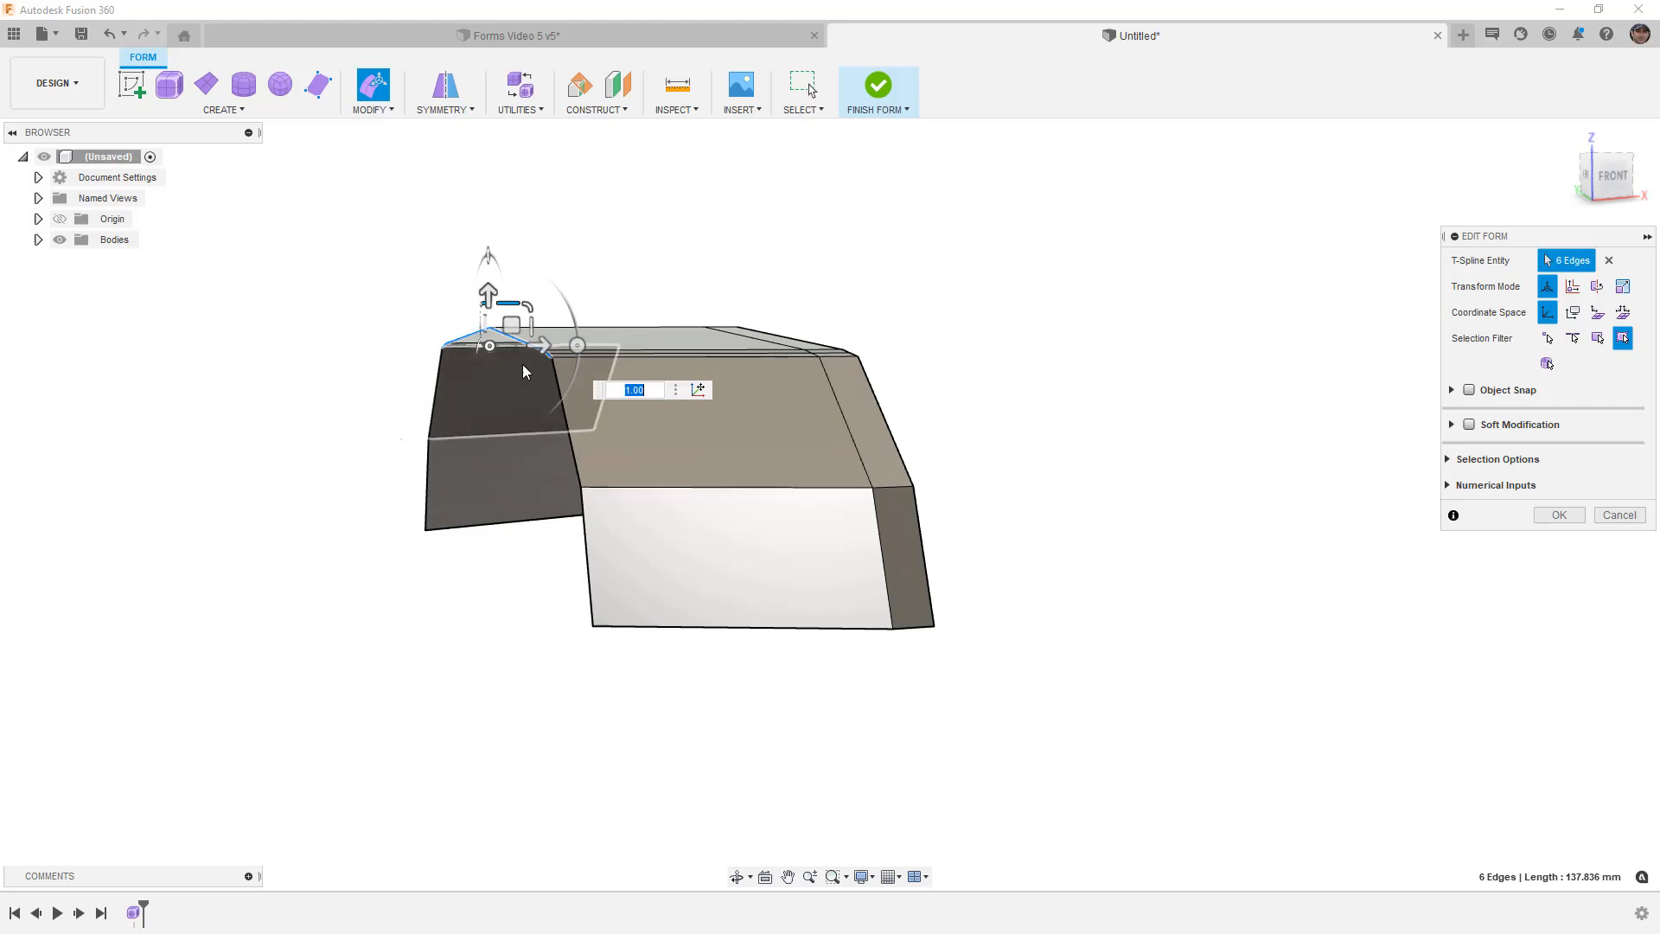
{"action": "left_click", "coordinate": [377, 280]}
{"action": "left_click_drag", "start_coordinate": [372, 273], "coordinate": [599, 496]}
{"action": "left_click", "coordinate": [481, 436], "text": "ctrl"}
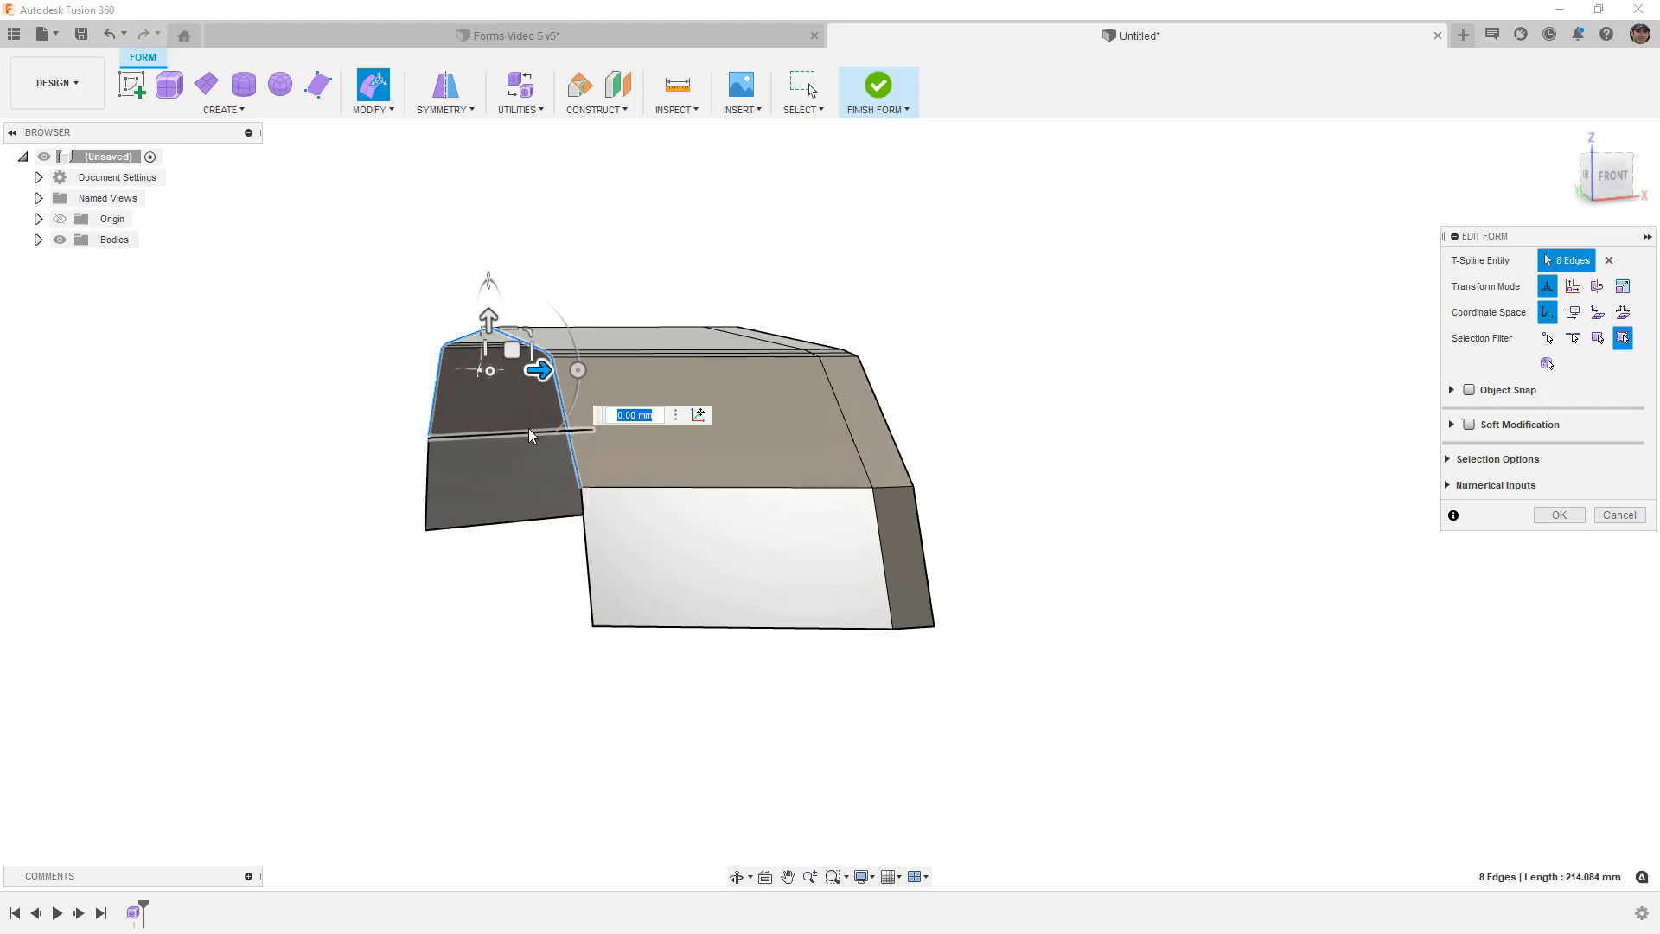
{"action": "left_click", "coordinate": [1609, 176]}
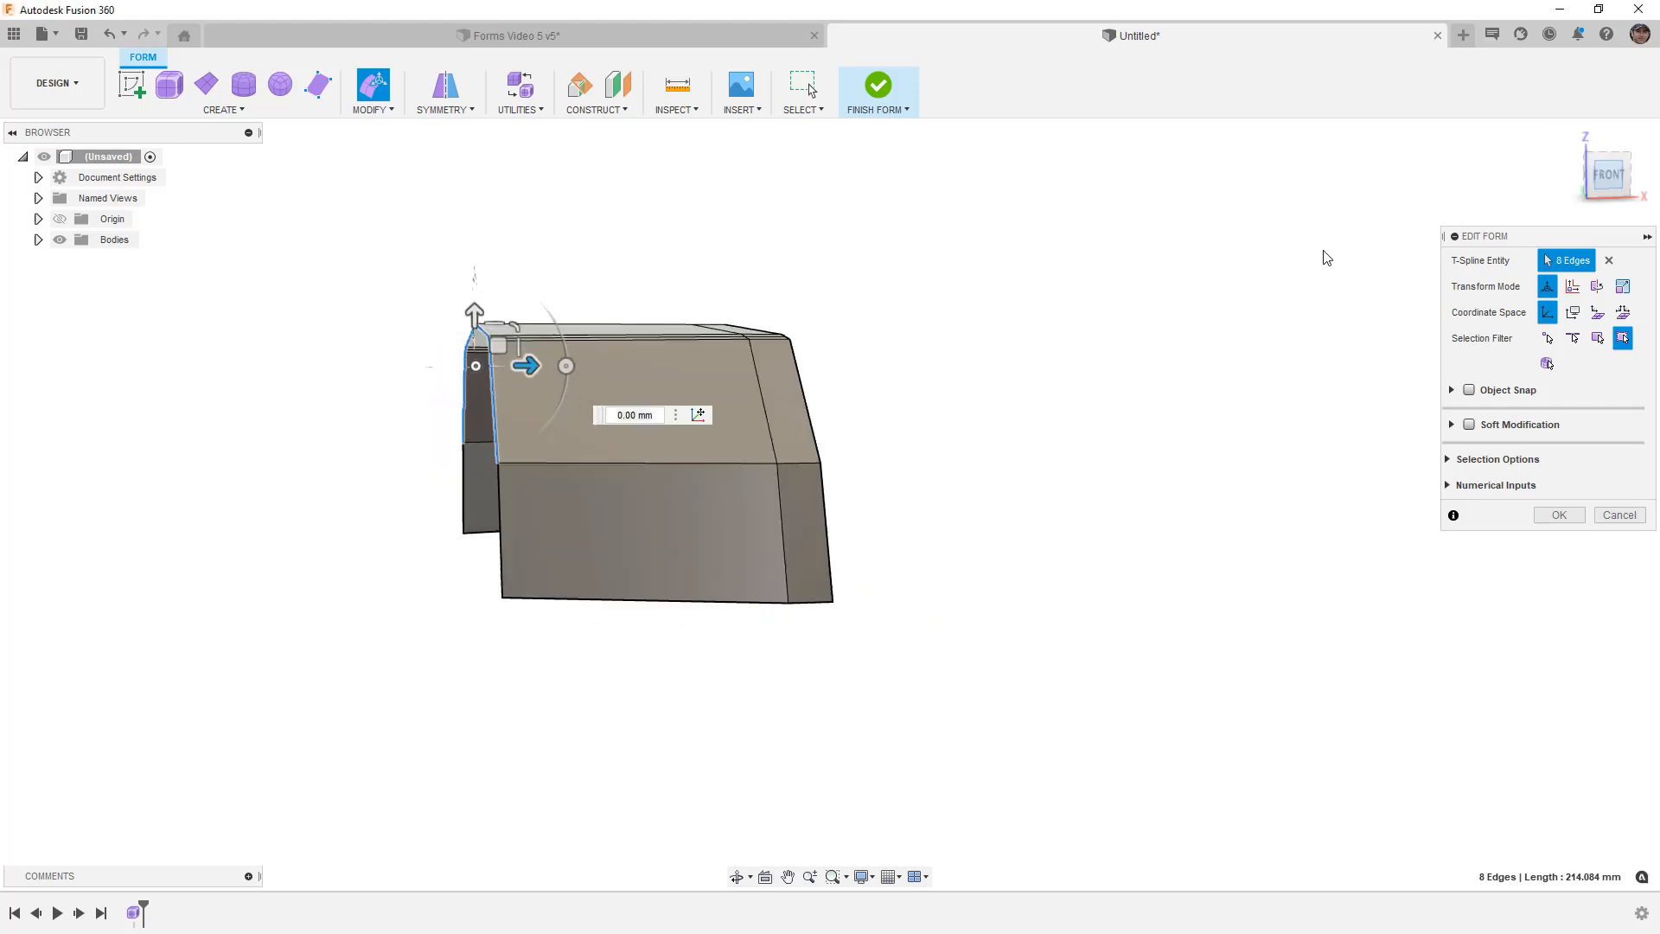
{"action": "scroll", "coordinate": [447, 361], "scroll_direction": "up", "scroll_amount": 3}
{"action": "left_click_drag", "start_coordinate": [504, 318], "coordinate": [506, 382]}
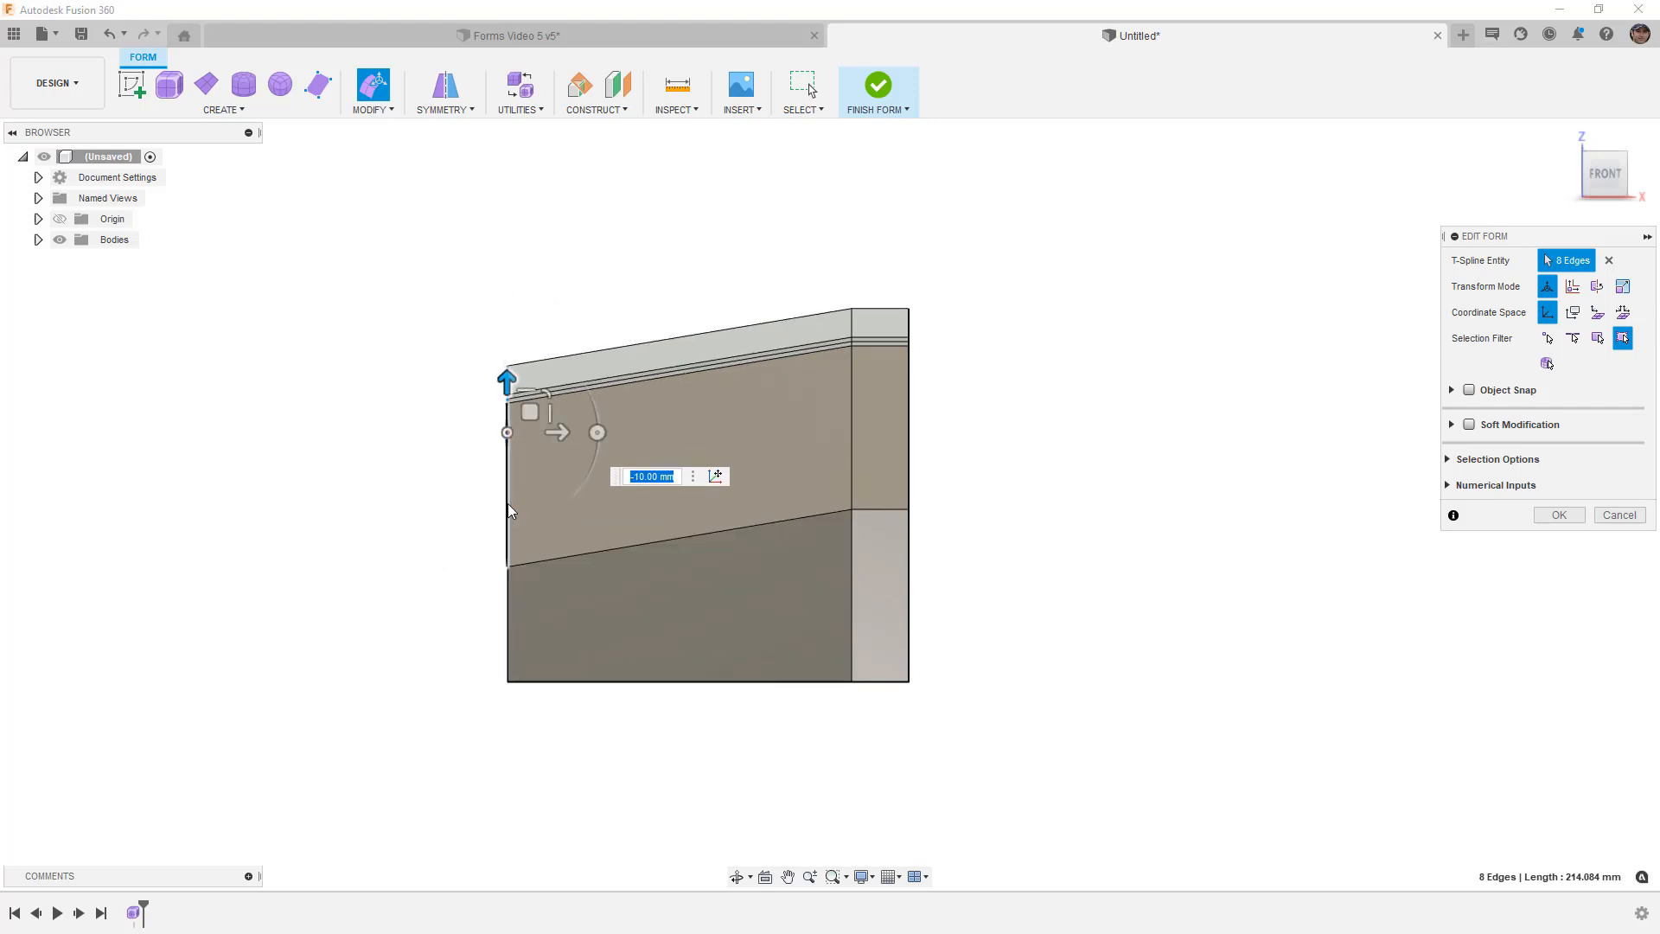
Step: Examine the tapered surface in perspective and in the top and left views
{"action": "scroll", "coordinate": [507, 510], "scroll_direction": "up", "scroll_amount": 3}
{"action": "mouse_move", "coordinate": [506, 484]}
{"action": "middle_mouse_down", "text": "shift"}
{"action": "mouse_move", "coordinate": [462, 503]}
{"action": "mouse_move", "coordinate": [512, 502]}
{"action": "middle_mouse_up", "text": "shift"}
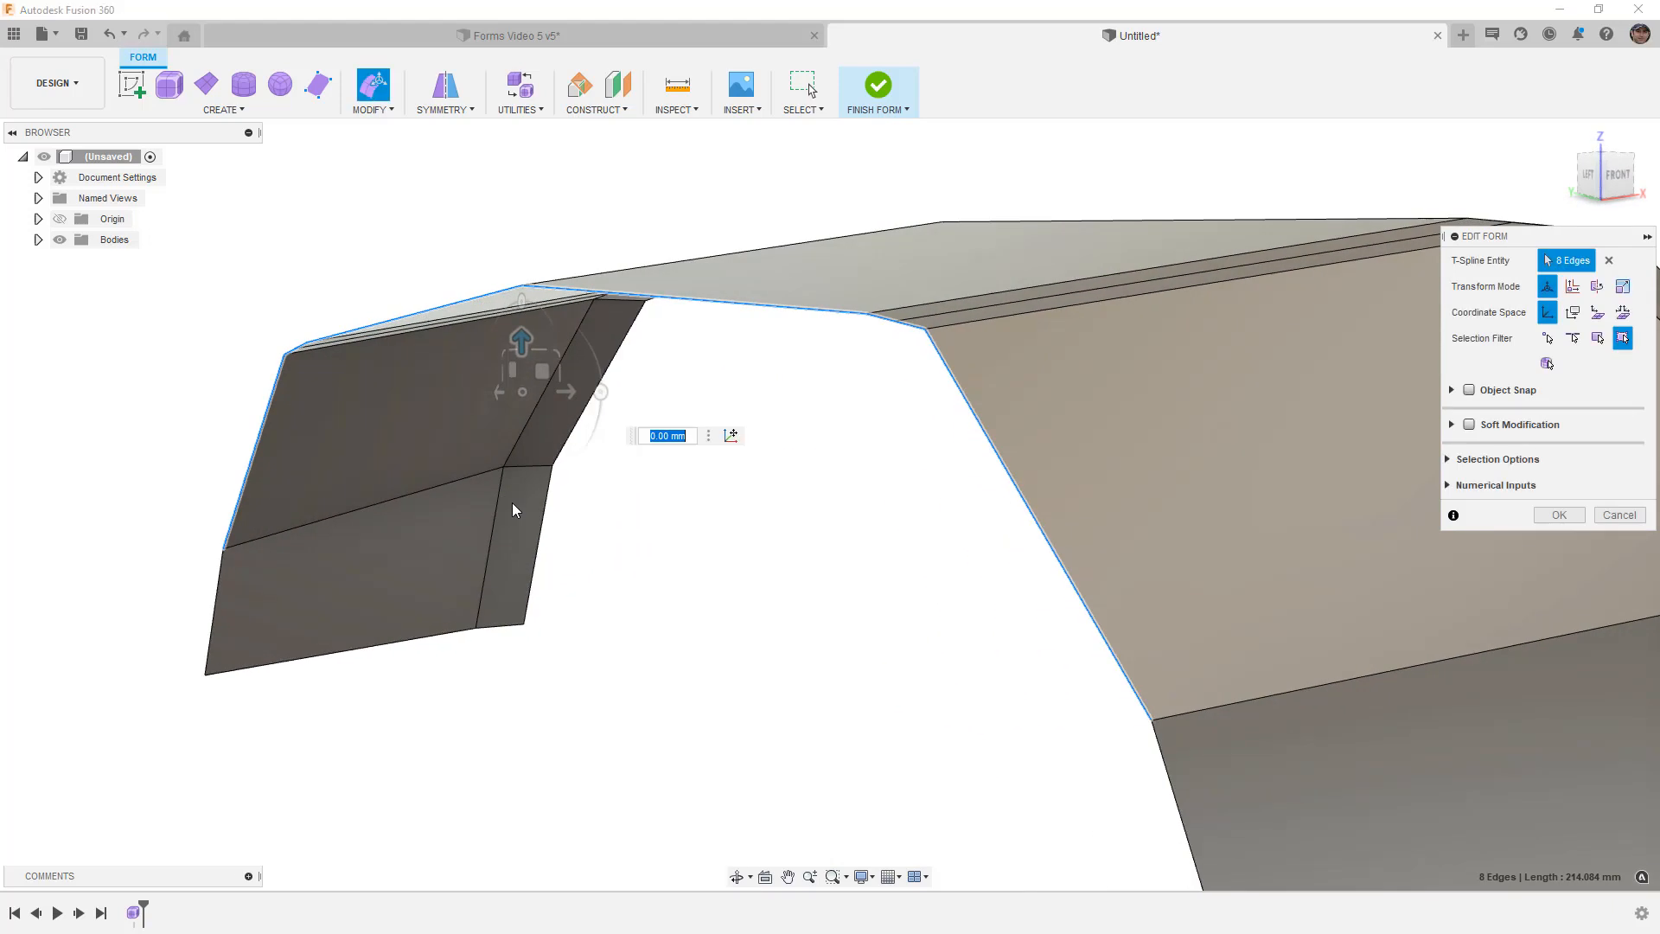
{"action": "scroll", "coordinate": [512, 502], "scroll_direction": "down", "scroll_amount": 5}
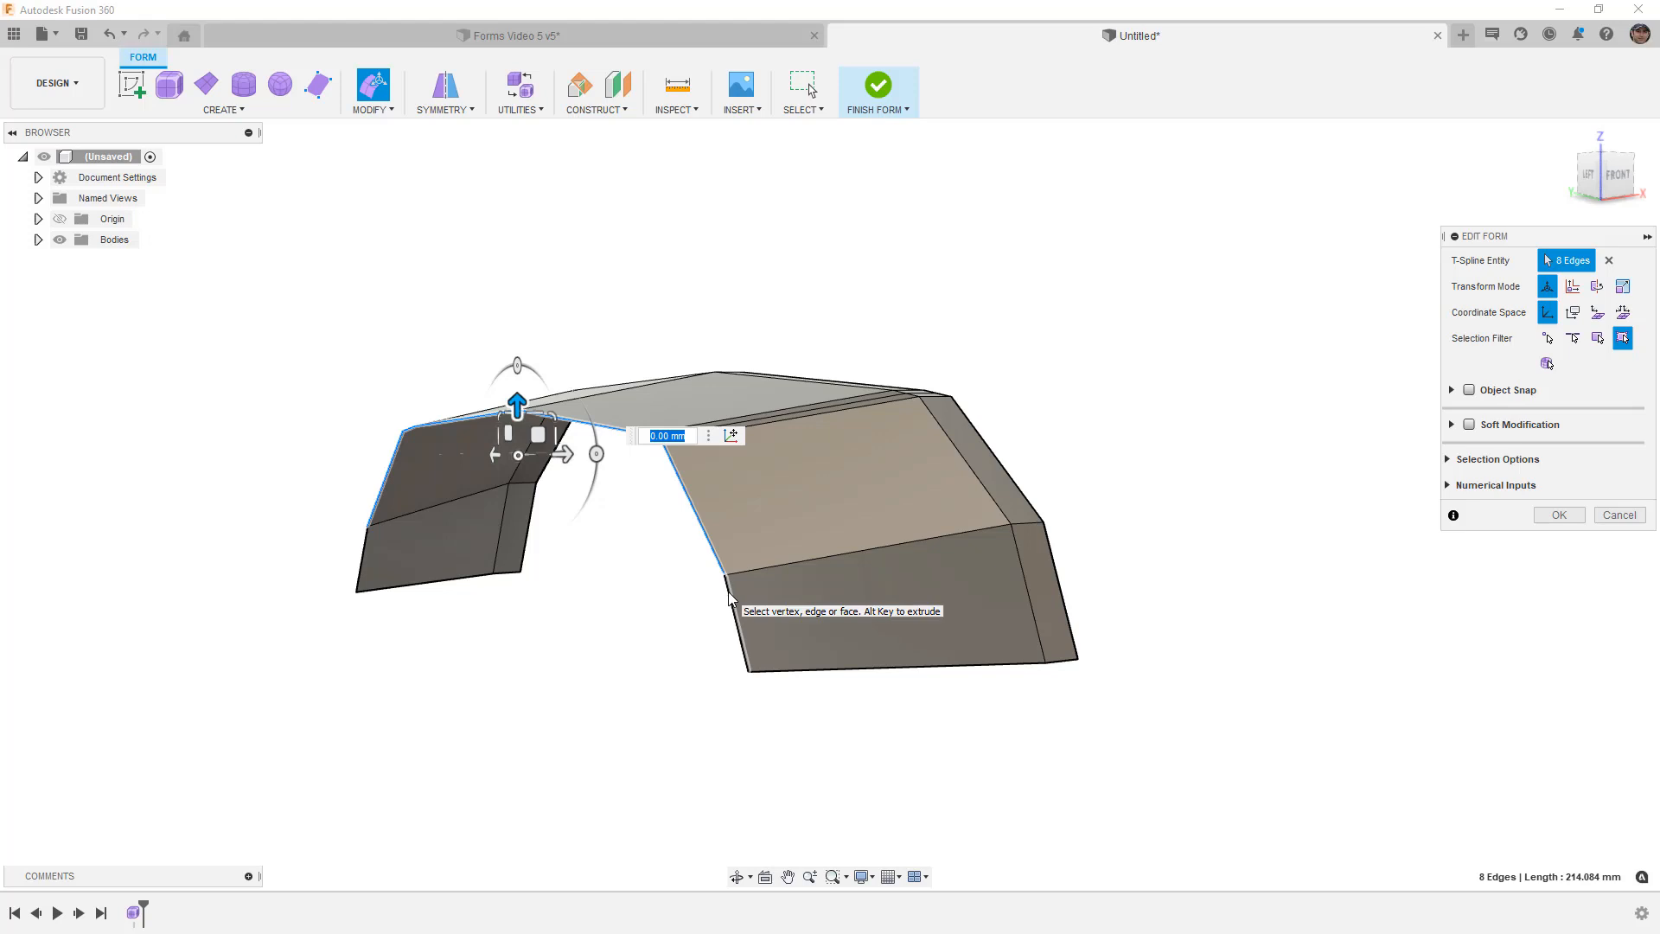
{"action": "middle_click_drag", "start_coordinate": [1161, 275], "coordinate": [1236, 303], "text": "shift"}
{"action": "left_click", "coordinate": [1606, 160]}
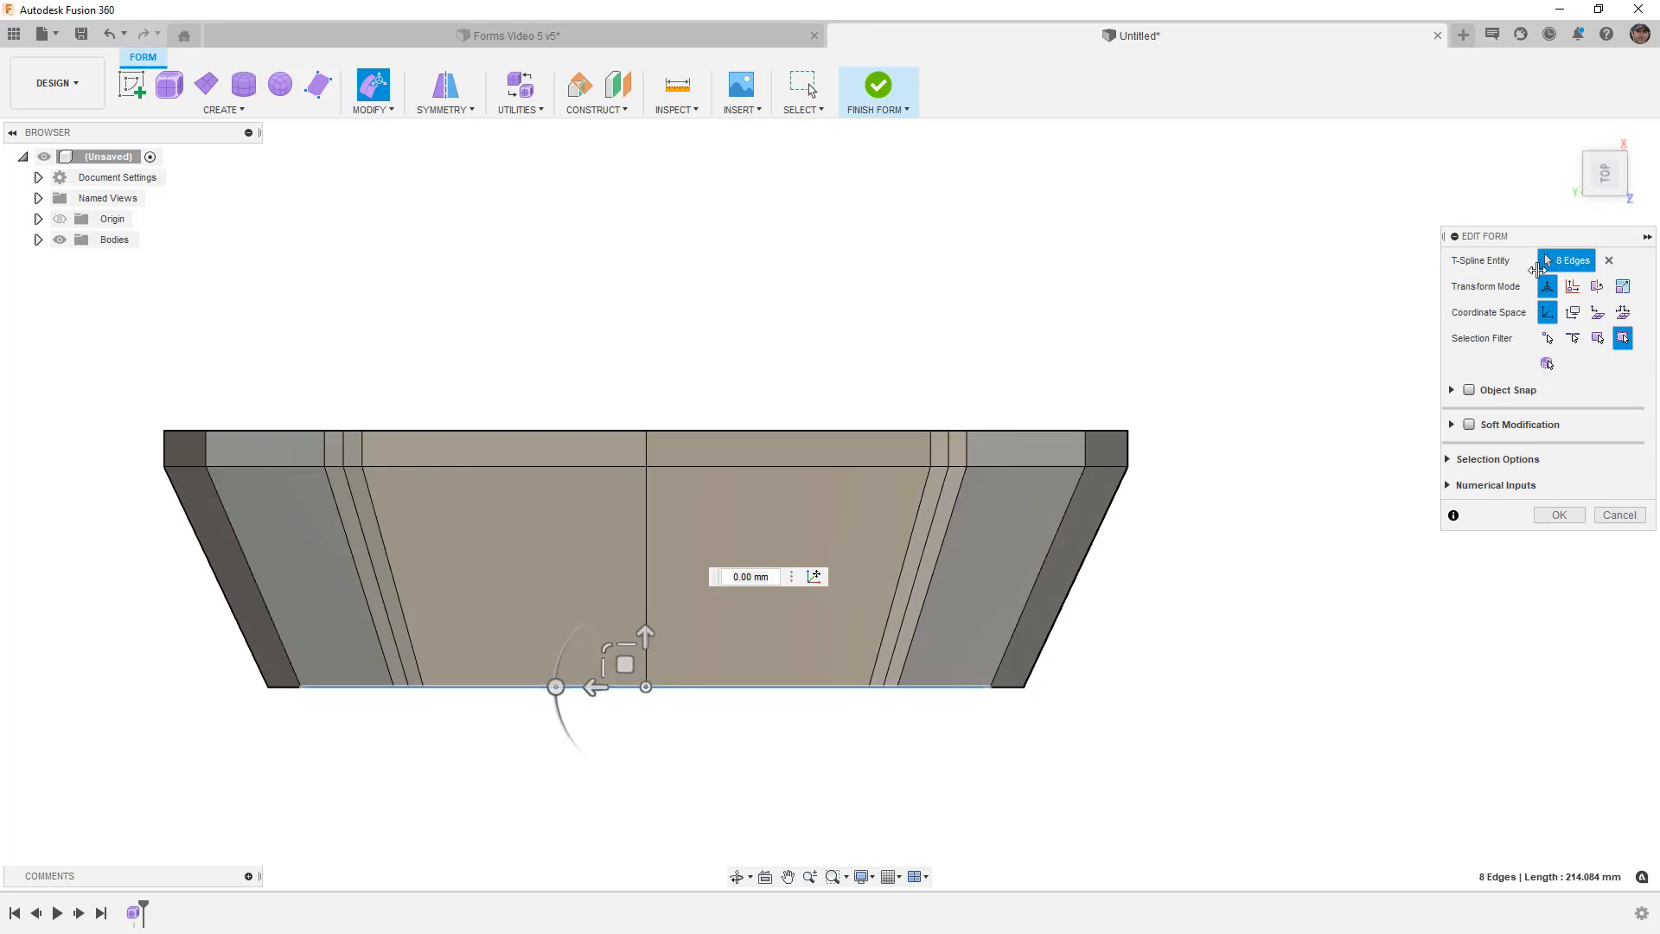
{"action": "left_click", "coordinate": [1607, 208]}
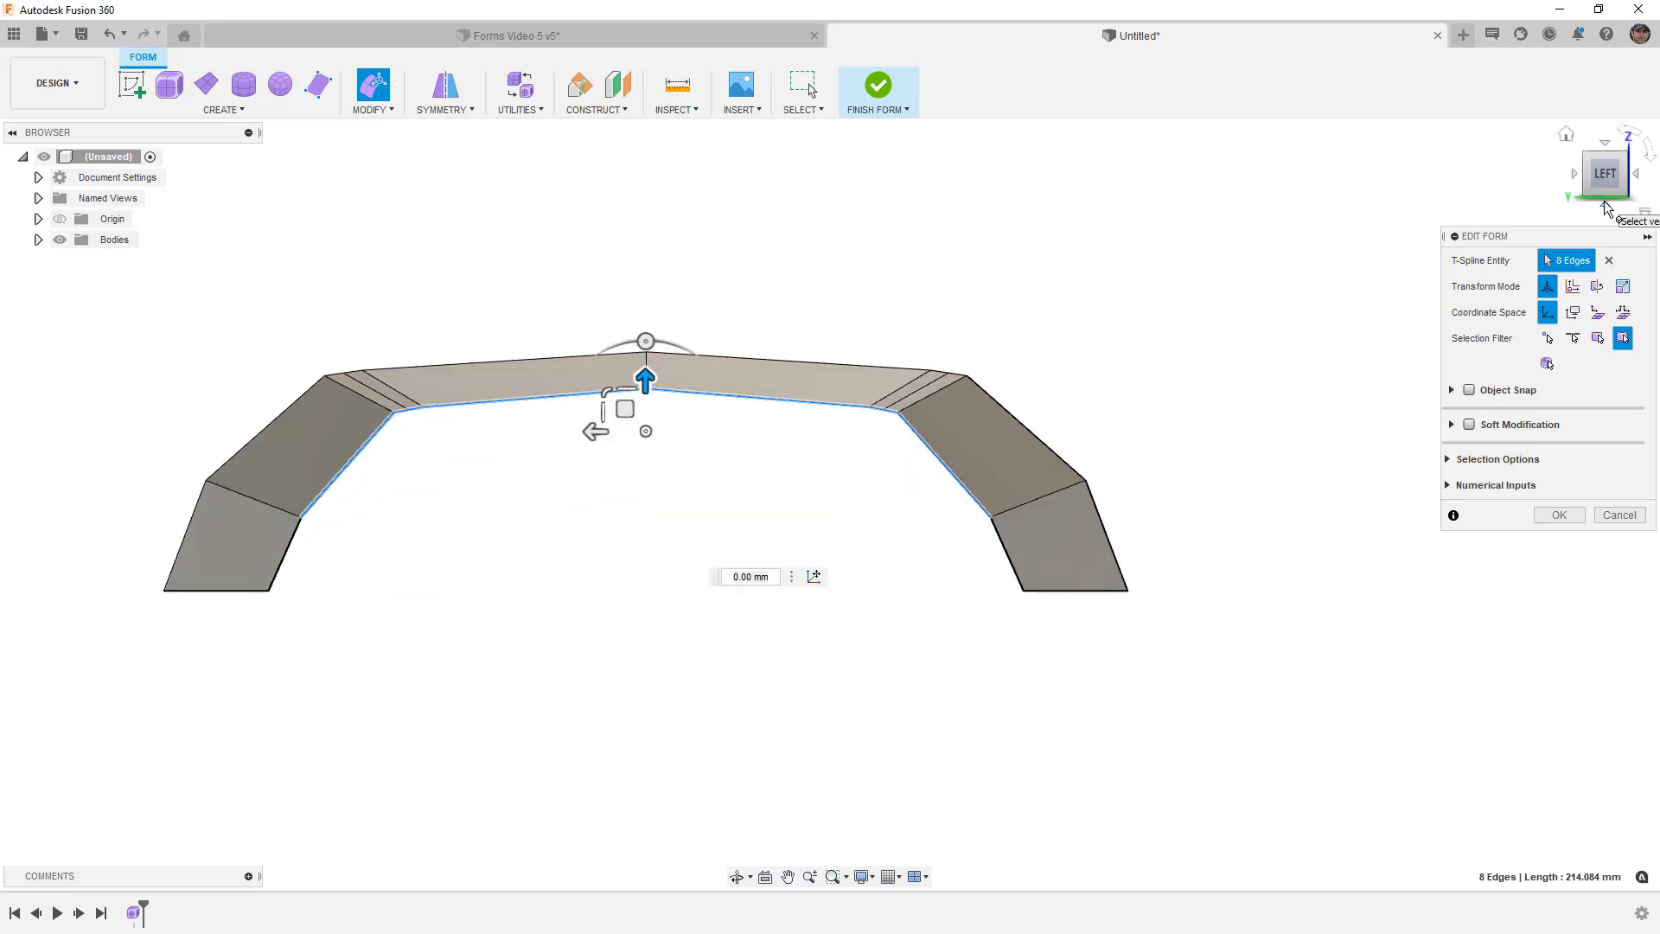
Step: Extrude the full edge loop at the negative X end outward by 35 mm along X
{"action": "left_click", "coordinate": [1637, 174]}
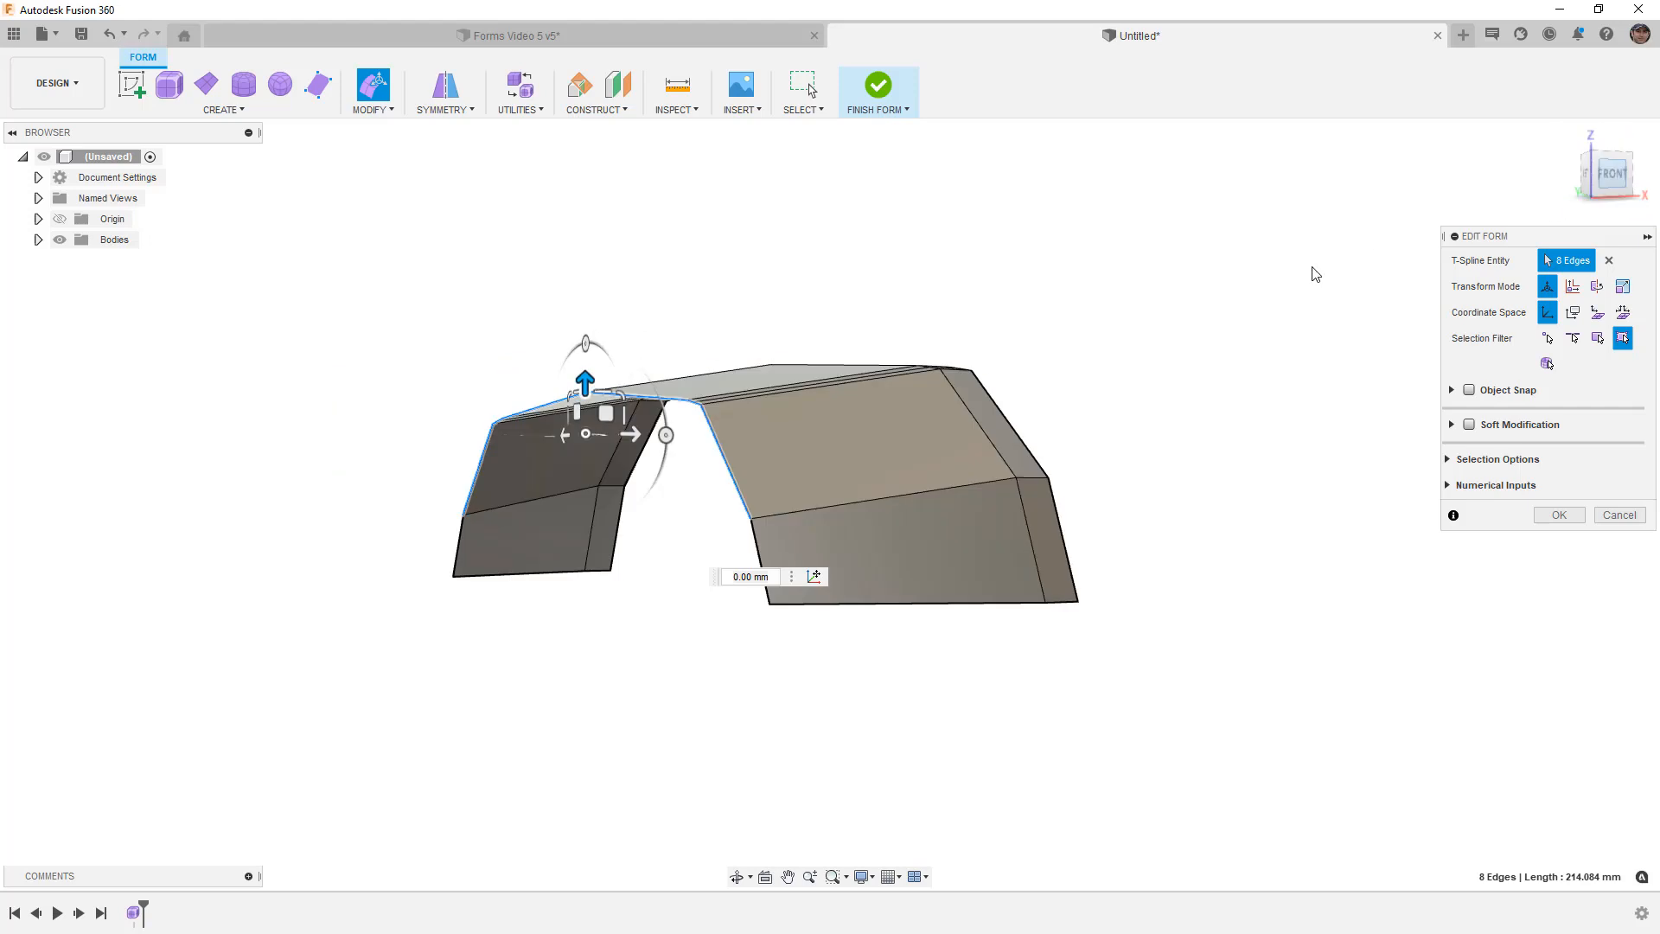
{"action": "left_click", "coordinate": [596, 527]}
{"action": "scroll", "coordinate": [606, 528], "scroll_direction": "up", "scroll_amount": 2}
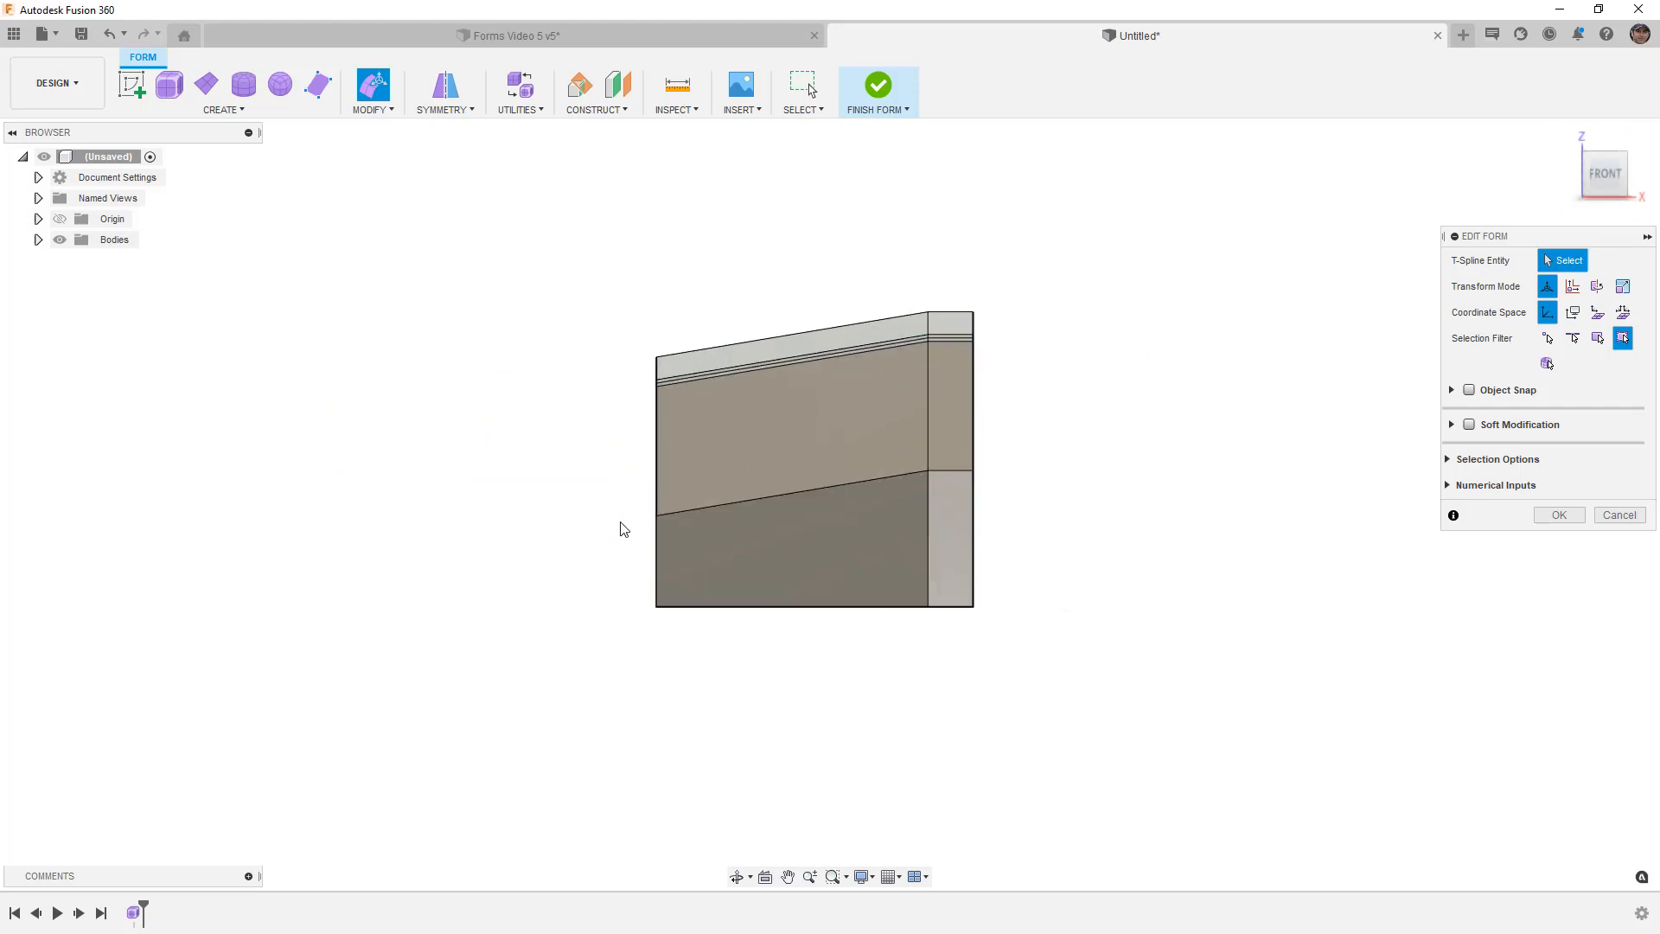
{"action": "double_click", "coordinate": [655, 546]}
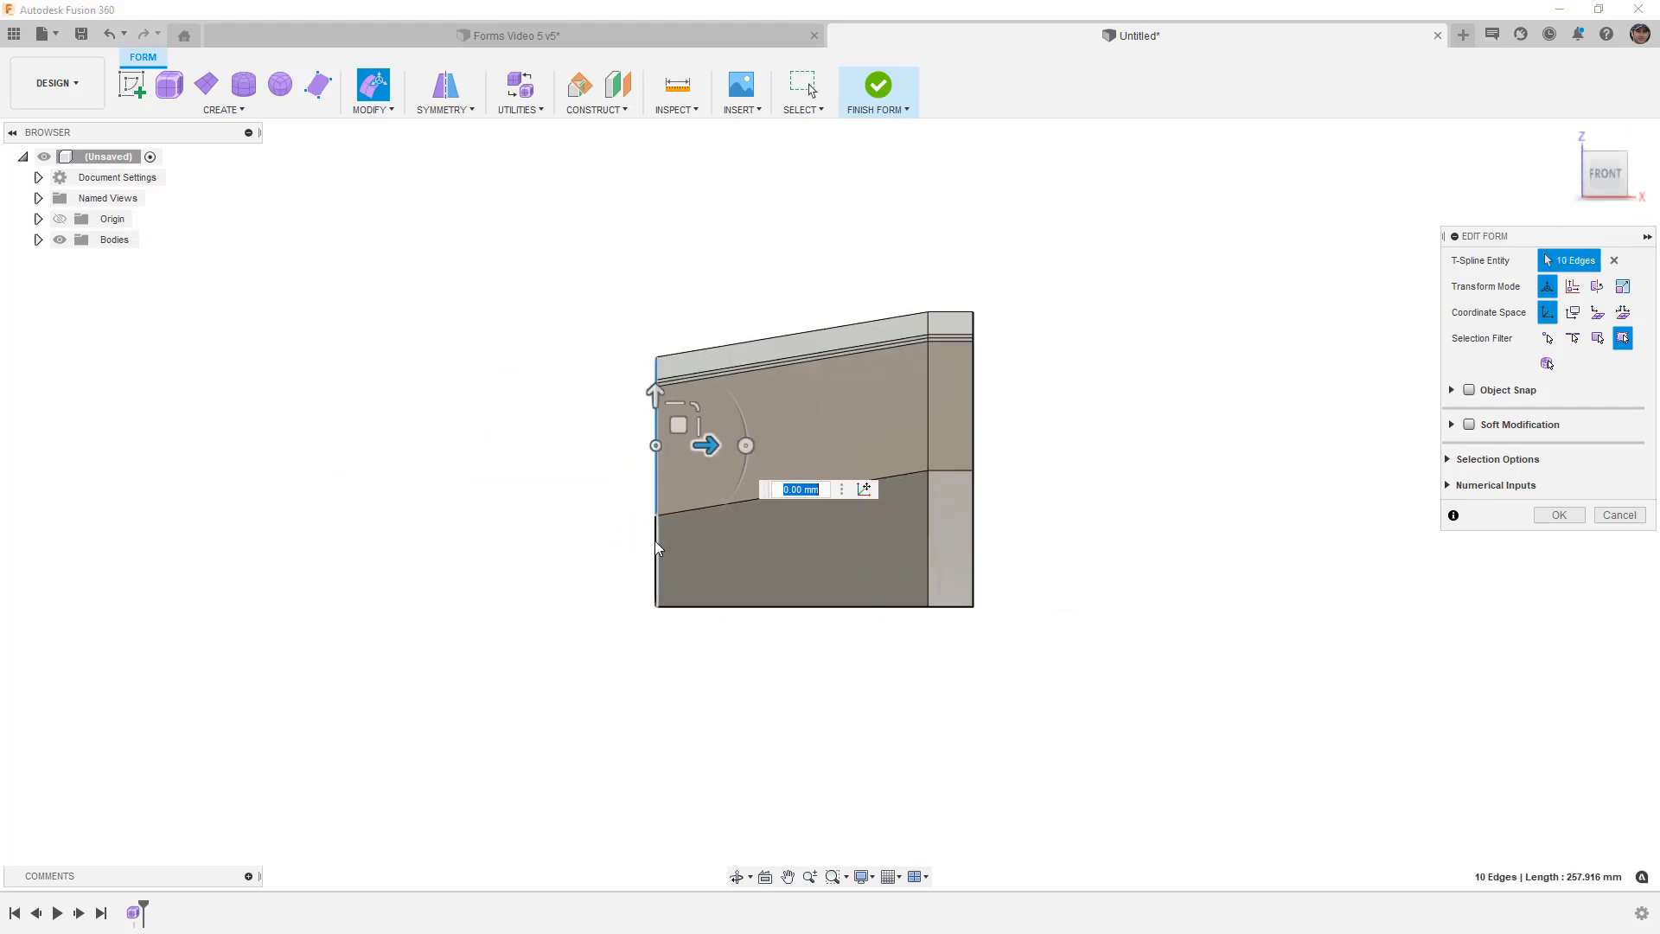
{"action": "left_click_drag", "start_coordinate": [711, 455], "coordinate": [553, 449]}
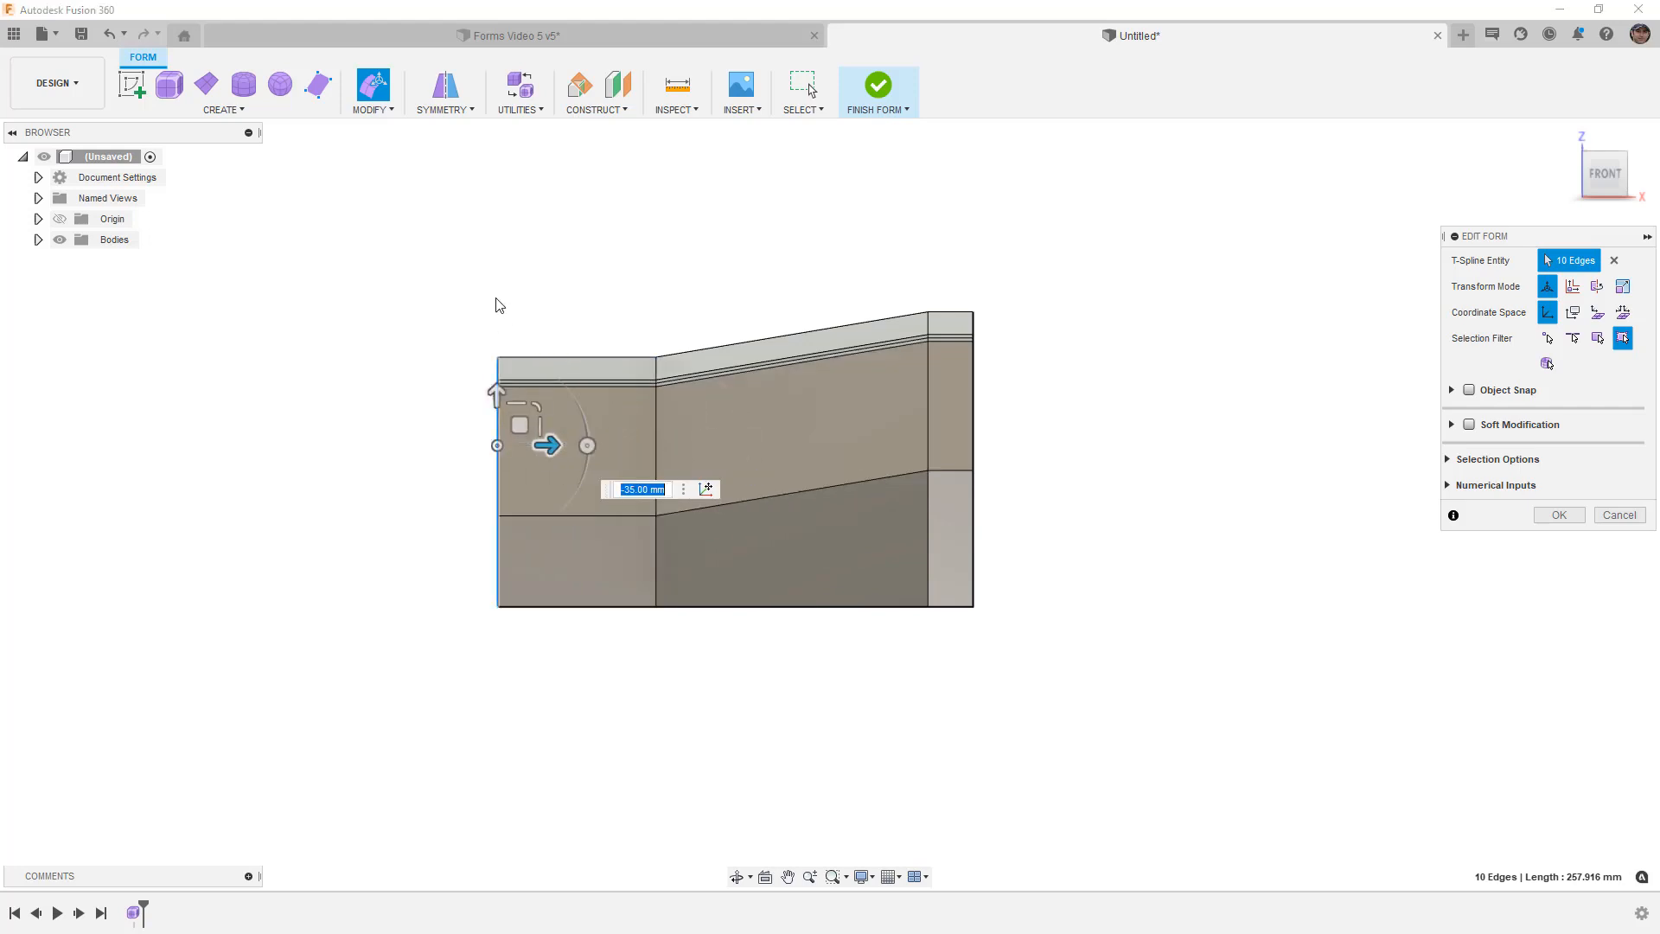
Step: Lower the eight upper edges of the extruded end by 10 mm along Z and scale the full ten-edge loop by about 0.75 along Y
{"action": "left_click_drag", "start_coordinate": [418, 289], "coordinate": [567, 531]}
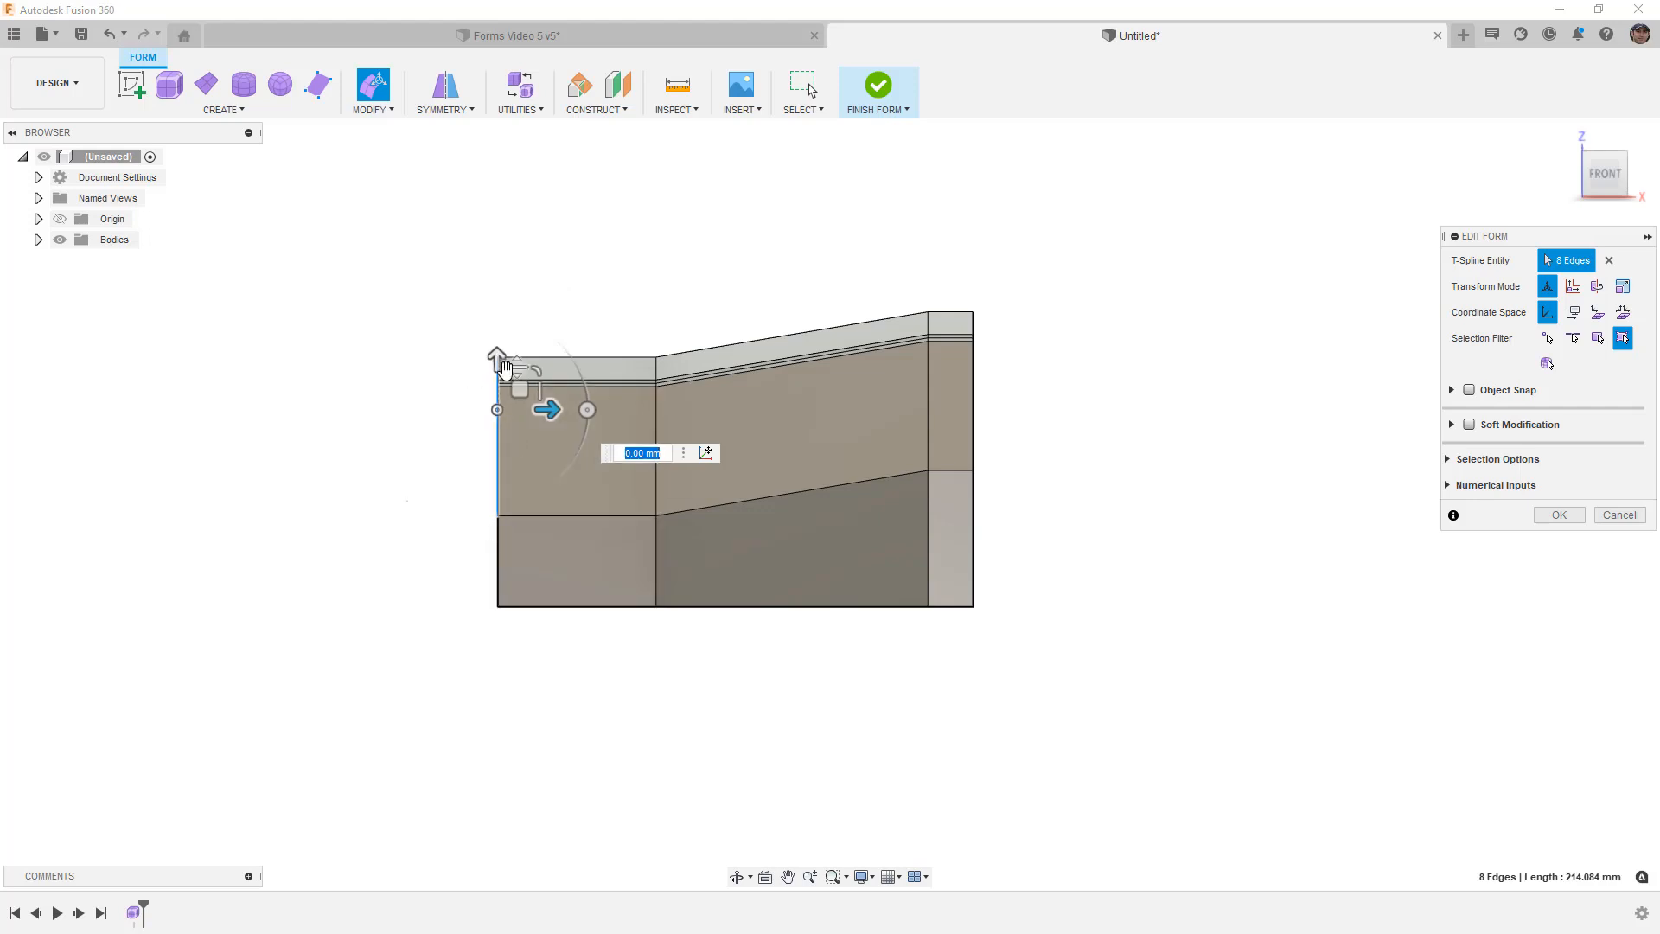
{"action": "left_click_drag", "start_coordinate": [495, 361], "coordinate": [493, 400]}
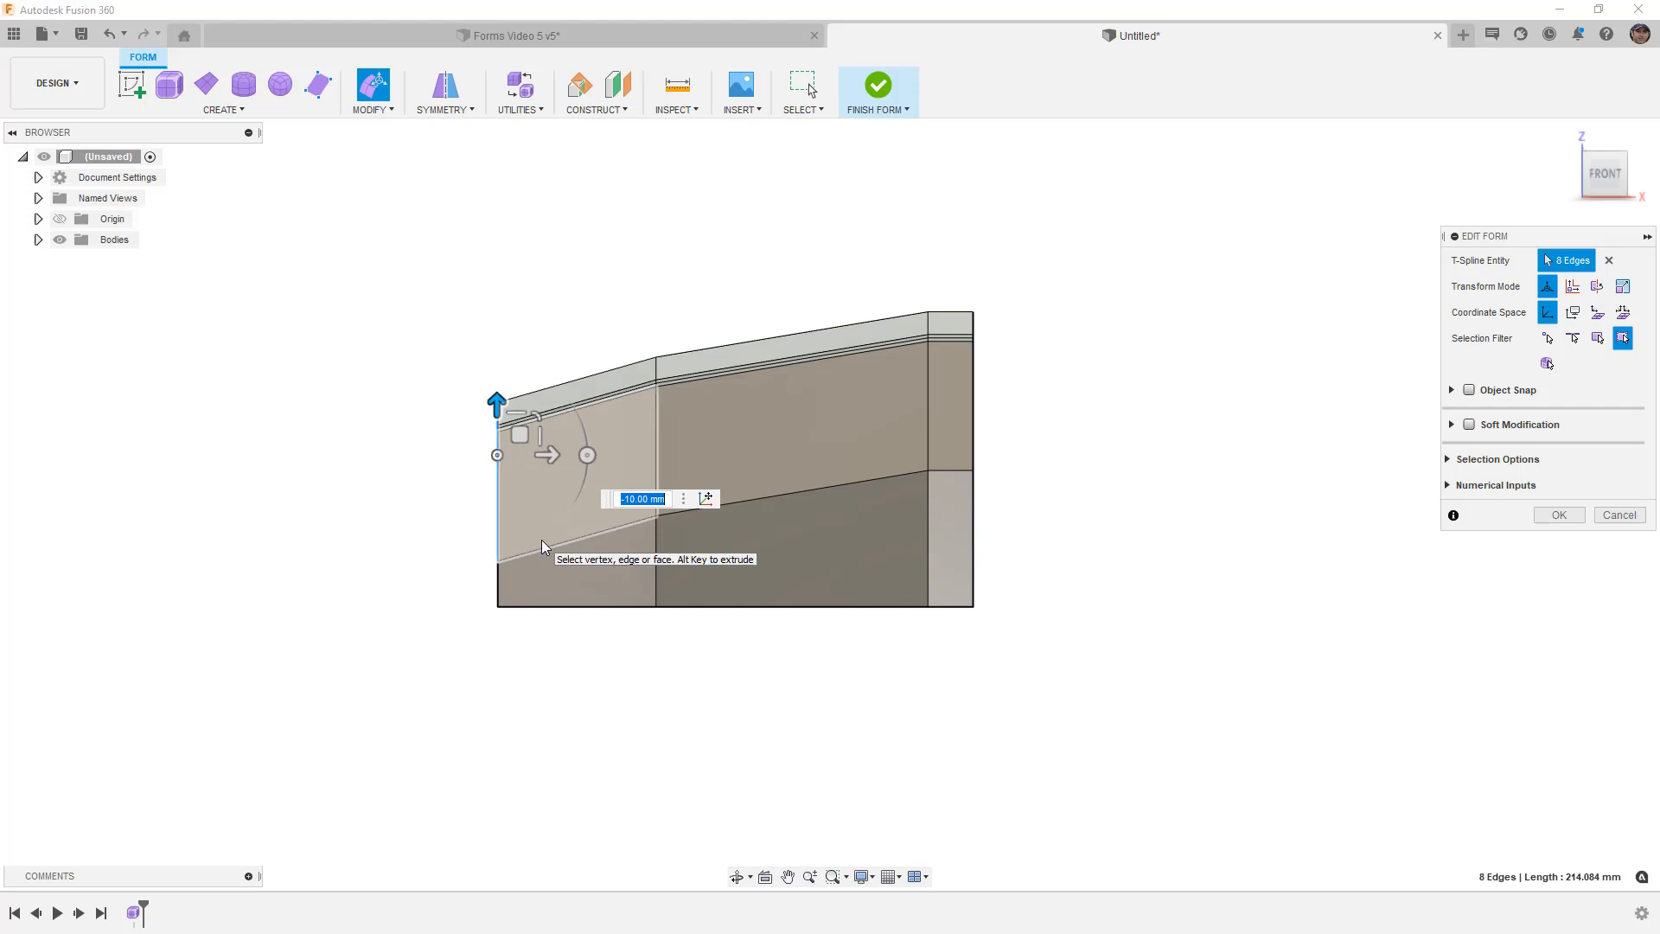
{"action": "scroll", "coordinate": [541, 542], "scroll_direction": "up", "scroll_amount": 1}
{"action": "middle_click_drag", "start_coordinate": [543, 537], "coordinate": [657, 565], "text": "shift"}
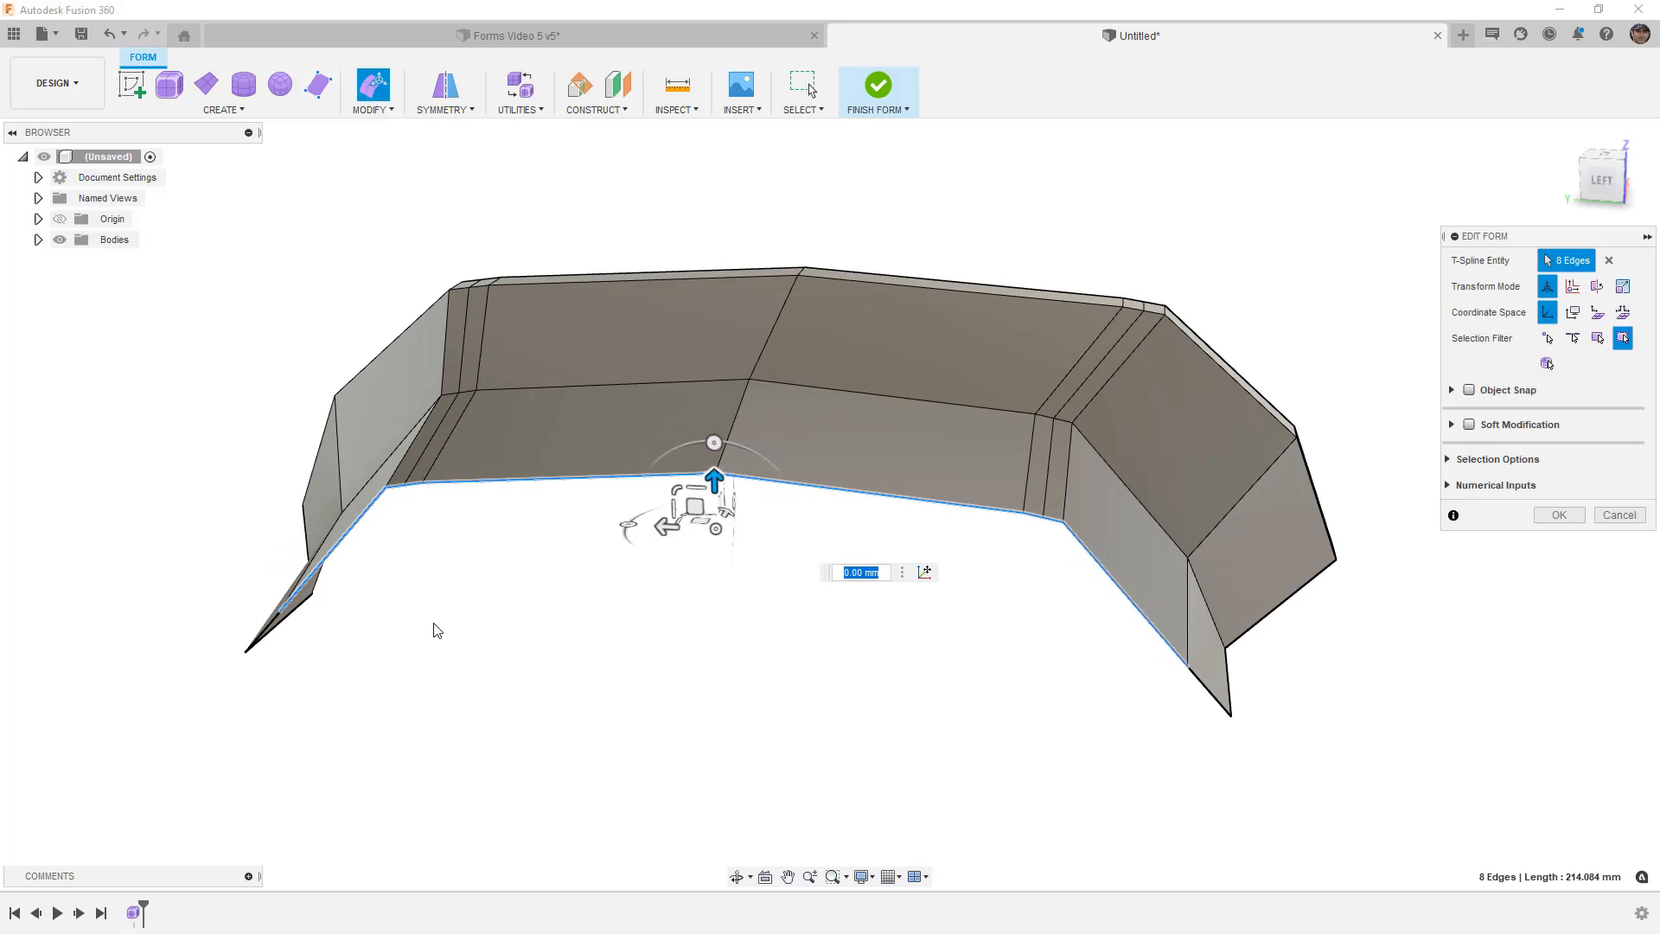
{"action": "left_click", "coordinate": [267, 626], "text": "shift"}
{"action": "left_click", "coordinate": [1214, 697], "text": "shift"}
{"action": "left_click_drag", "start_coordinate": [683, 546], "coordinate": [706, 532]}
{"action": "left_click", "coordinate": [1600, 155]}
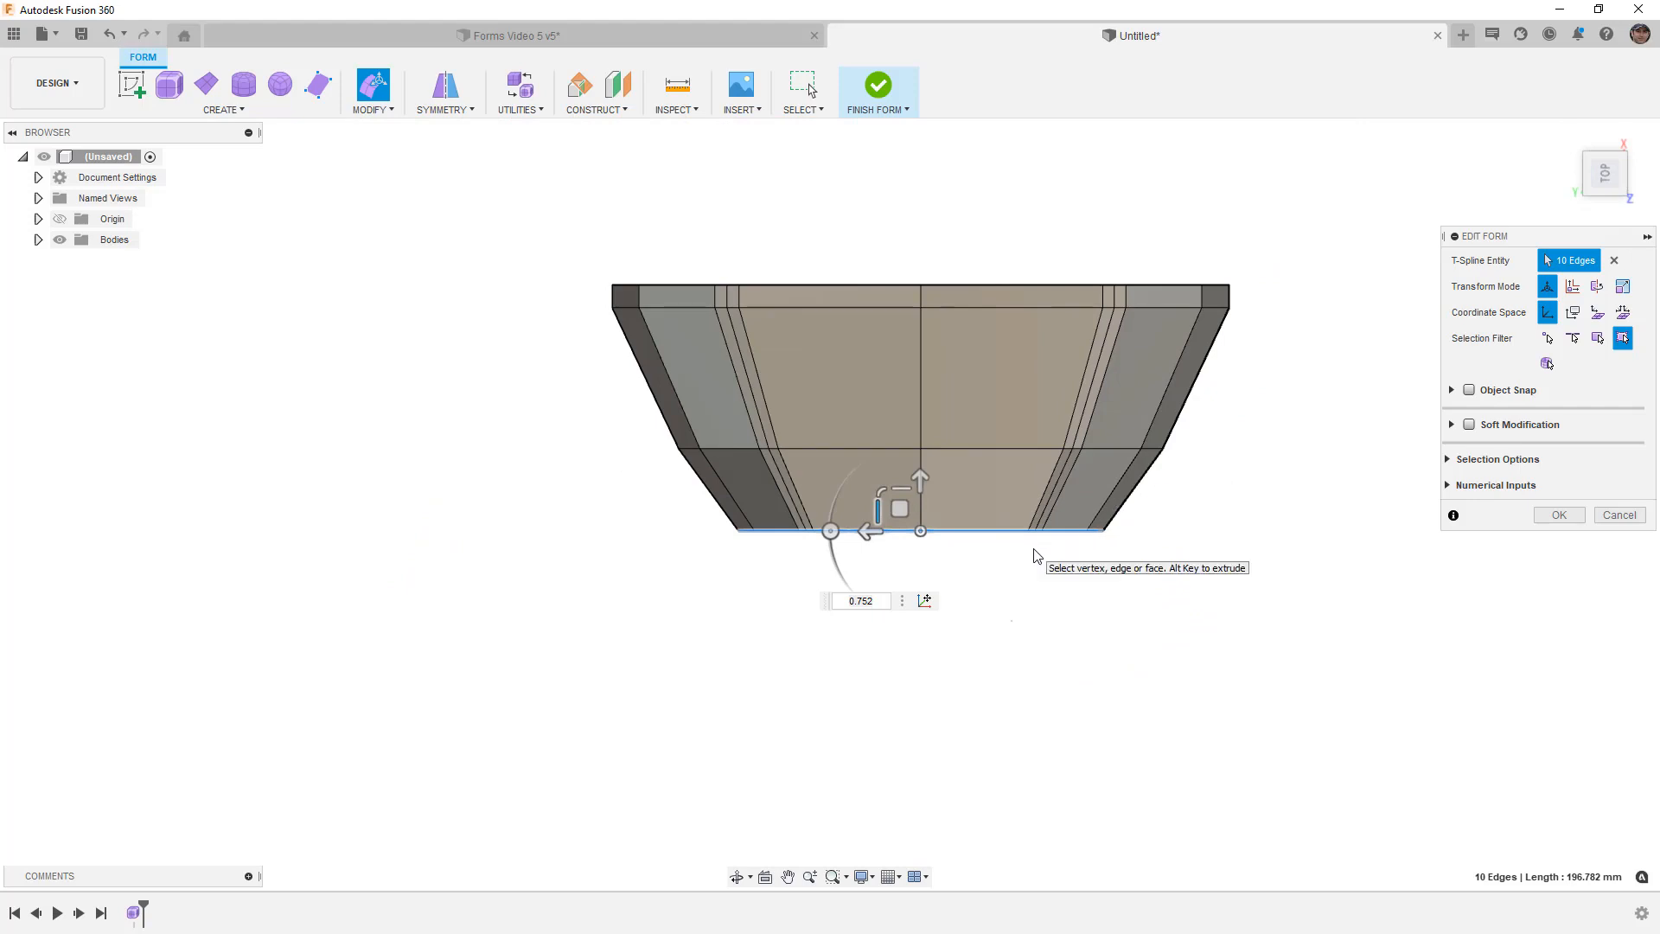
Step: Examine the tapered shell in smooth display and clear the edge selection
{"action": "key", "text": "alt+3"}
{"action": "middle_click_drag", "start_coordinate": [1039, 620], "coordinate": [1003, 543], "text": "shift"}
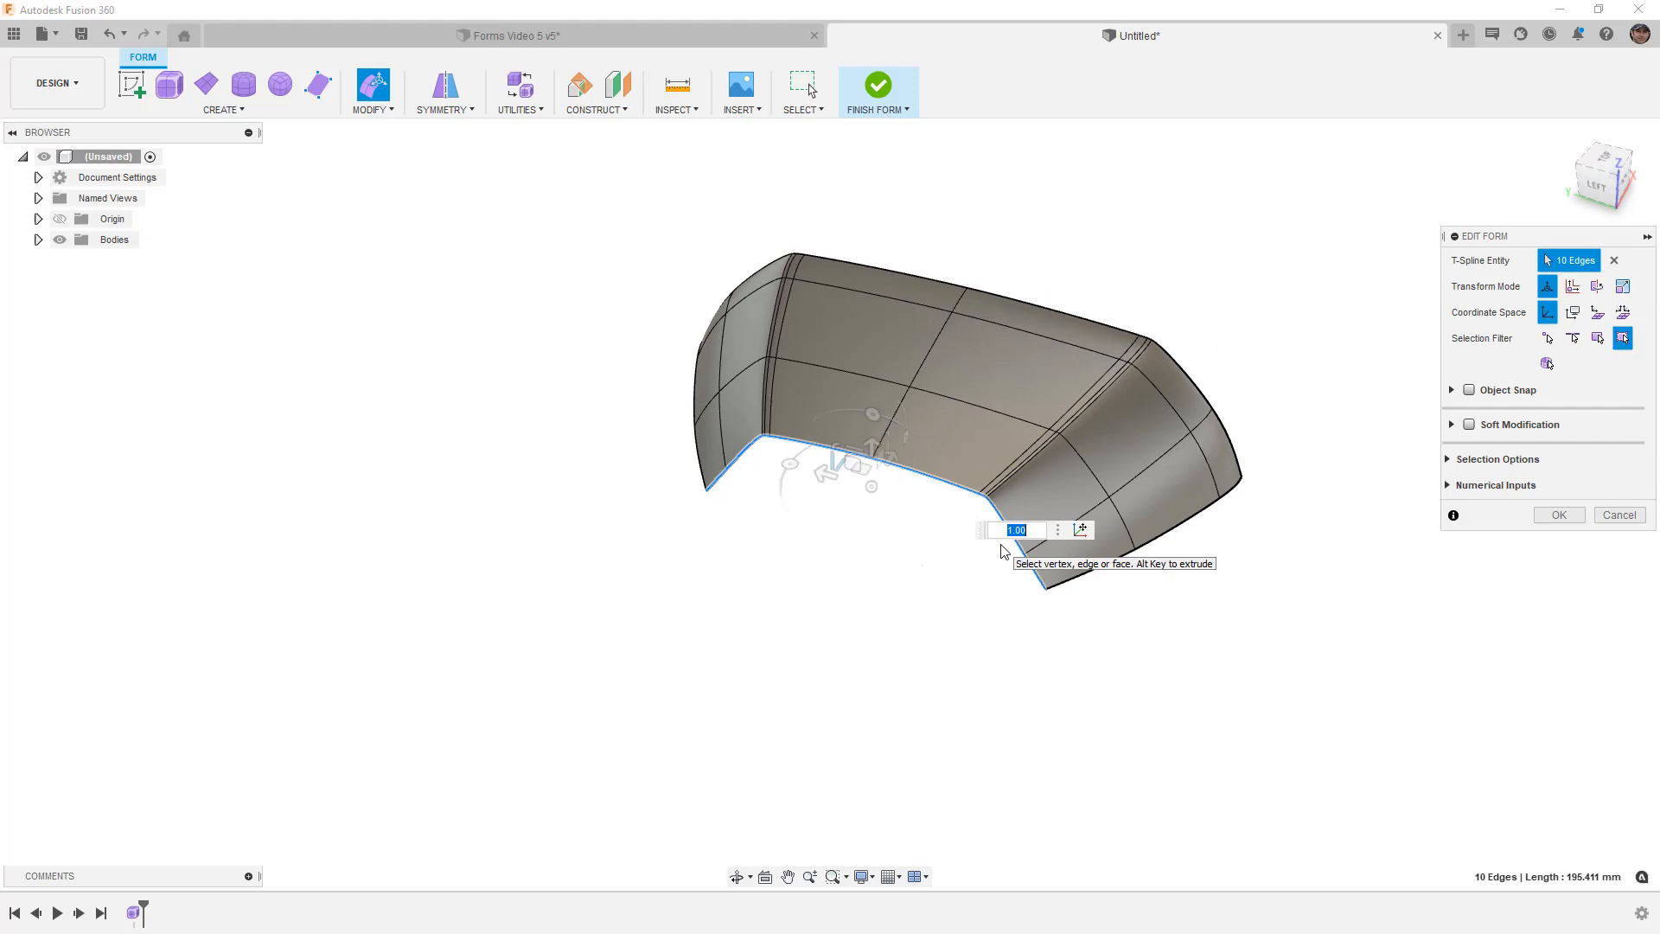
{"action": "key", "text": "ctrl+4"}
{"action": "middle_click_drag", "start_coordinate": [1013, 614], "coordinate": [974, 608], "text": "shift"}
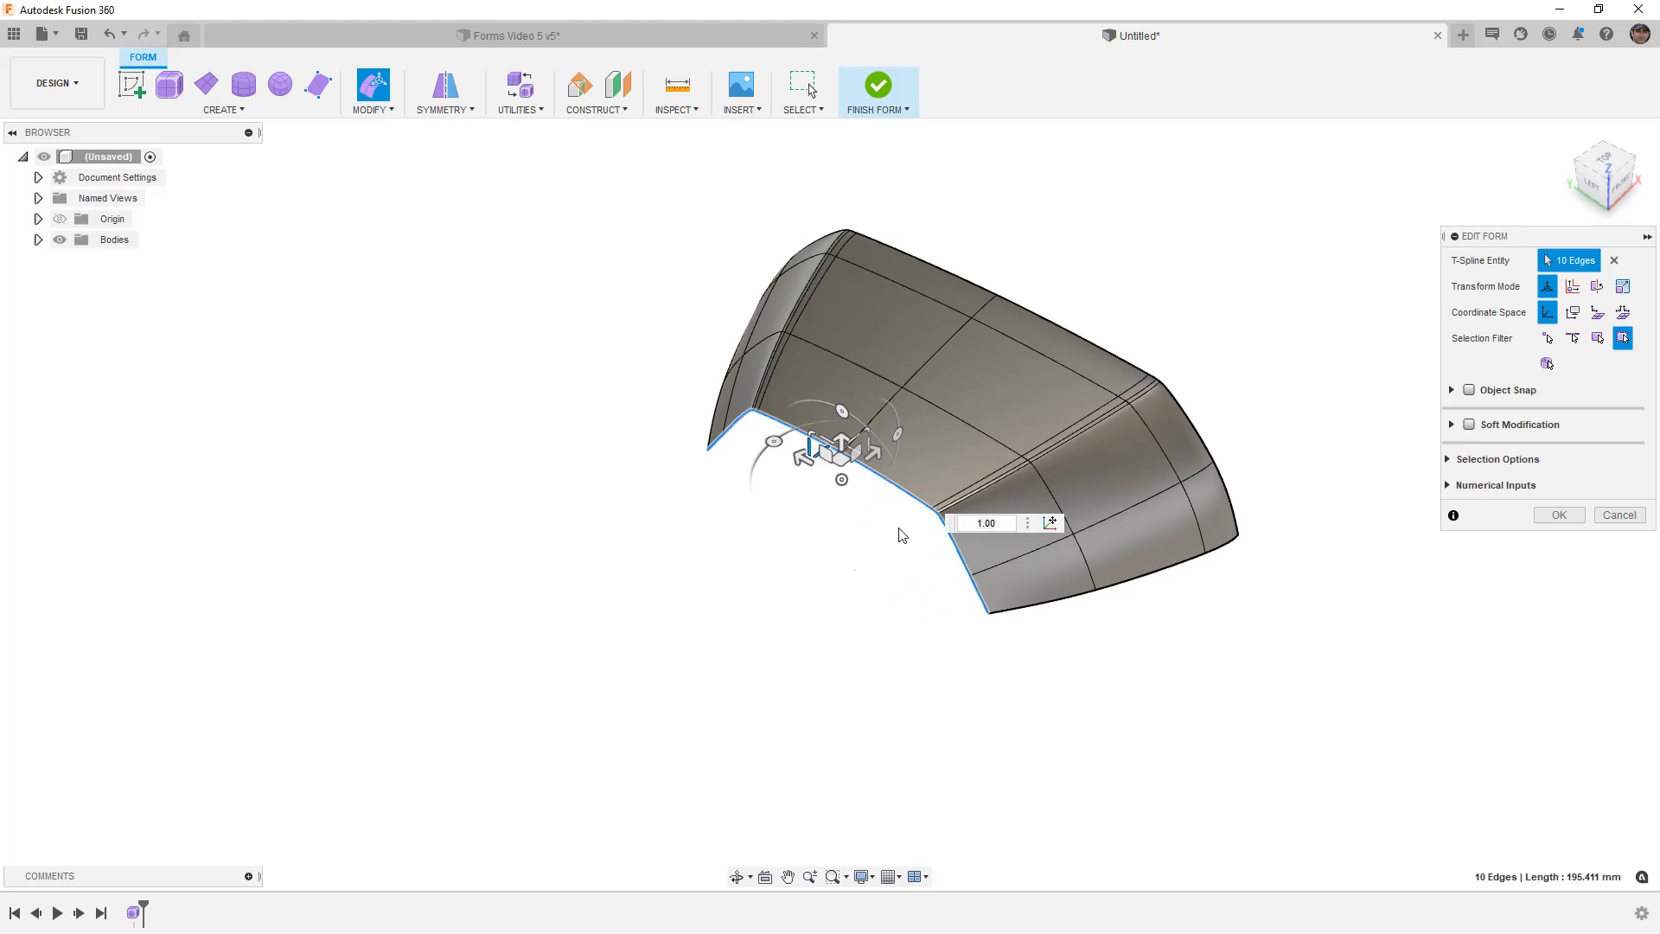
{"action": "scroll", "coordinate": [903, 537], "scroll_direction": "up", "scroll_amount": 2}
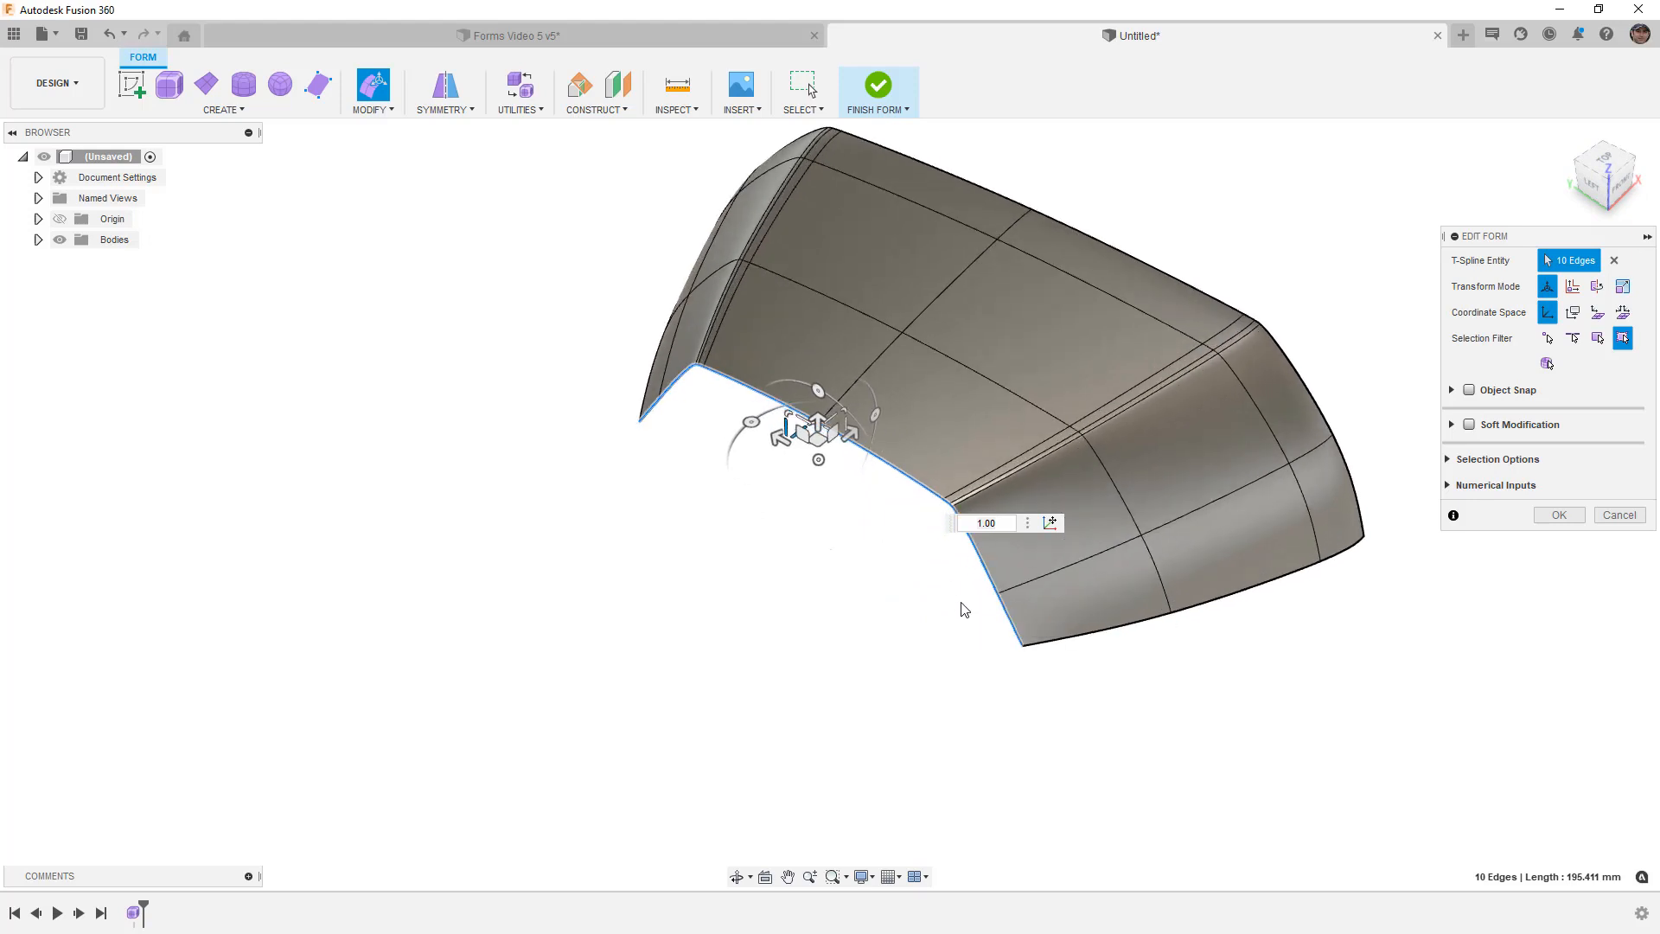
{"action": "left_click", "coordinate": [927, 569]}
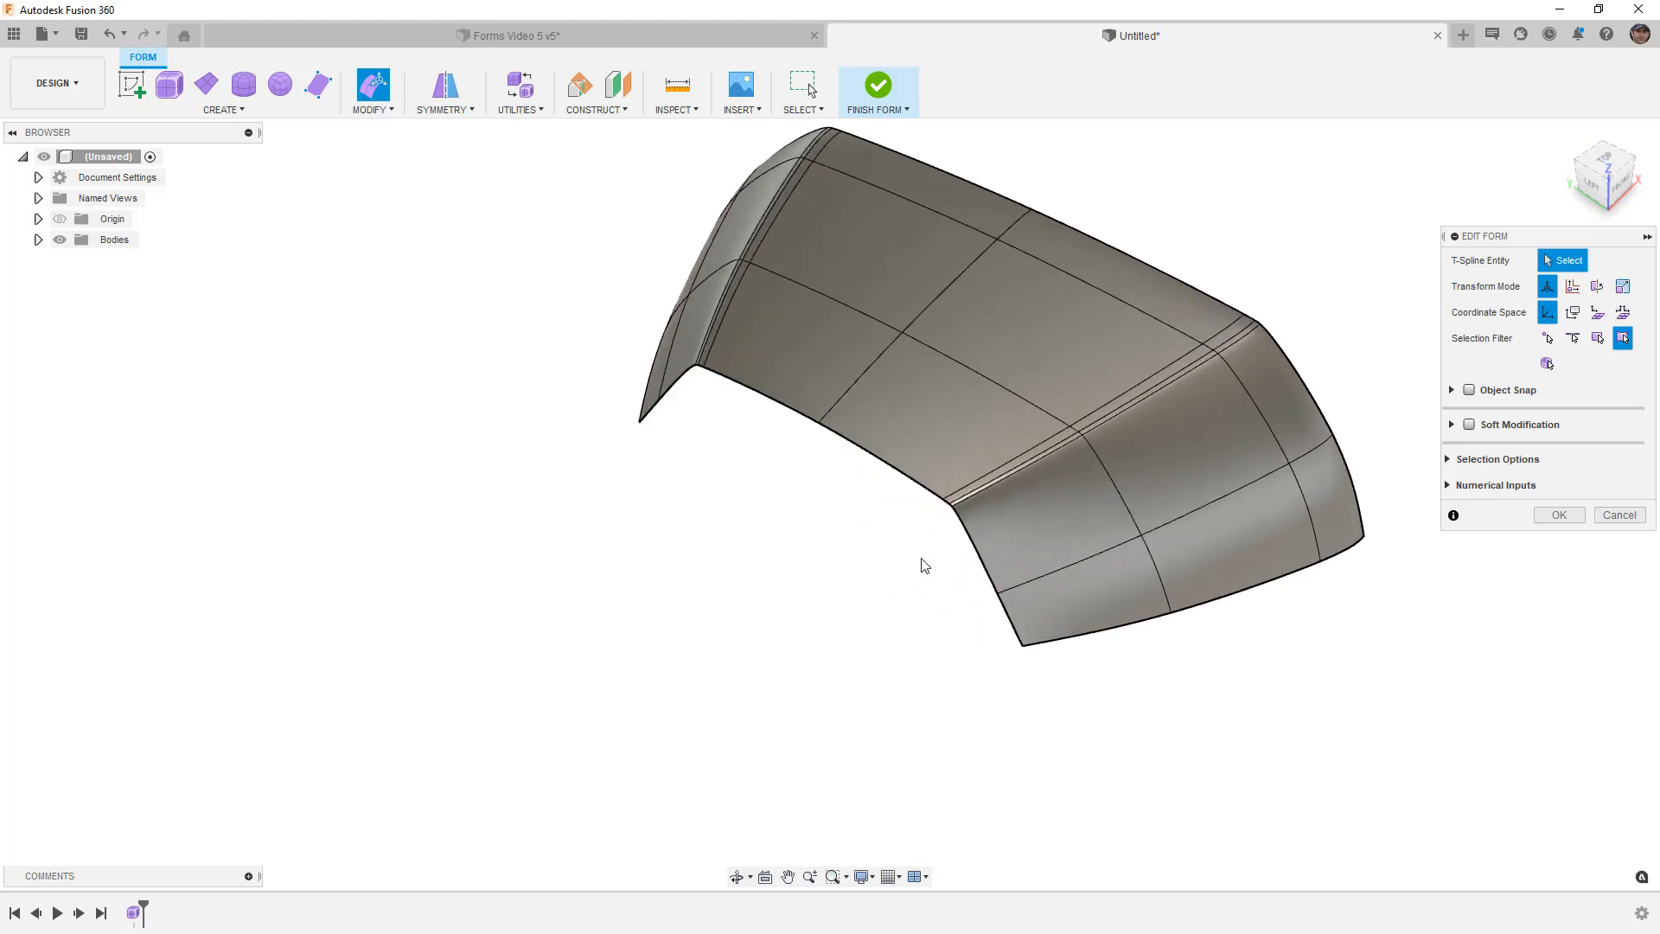
Step: Apply internal mirror symmetry using the two adjacent faces on either side of the centreline at the narrow end
{"action": "left_click", "coordinate": [445, 83]}
{"action": "left_click", "coordinate": [906, 412]}
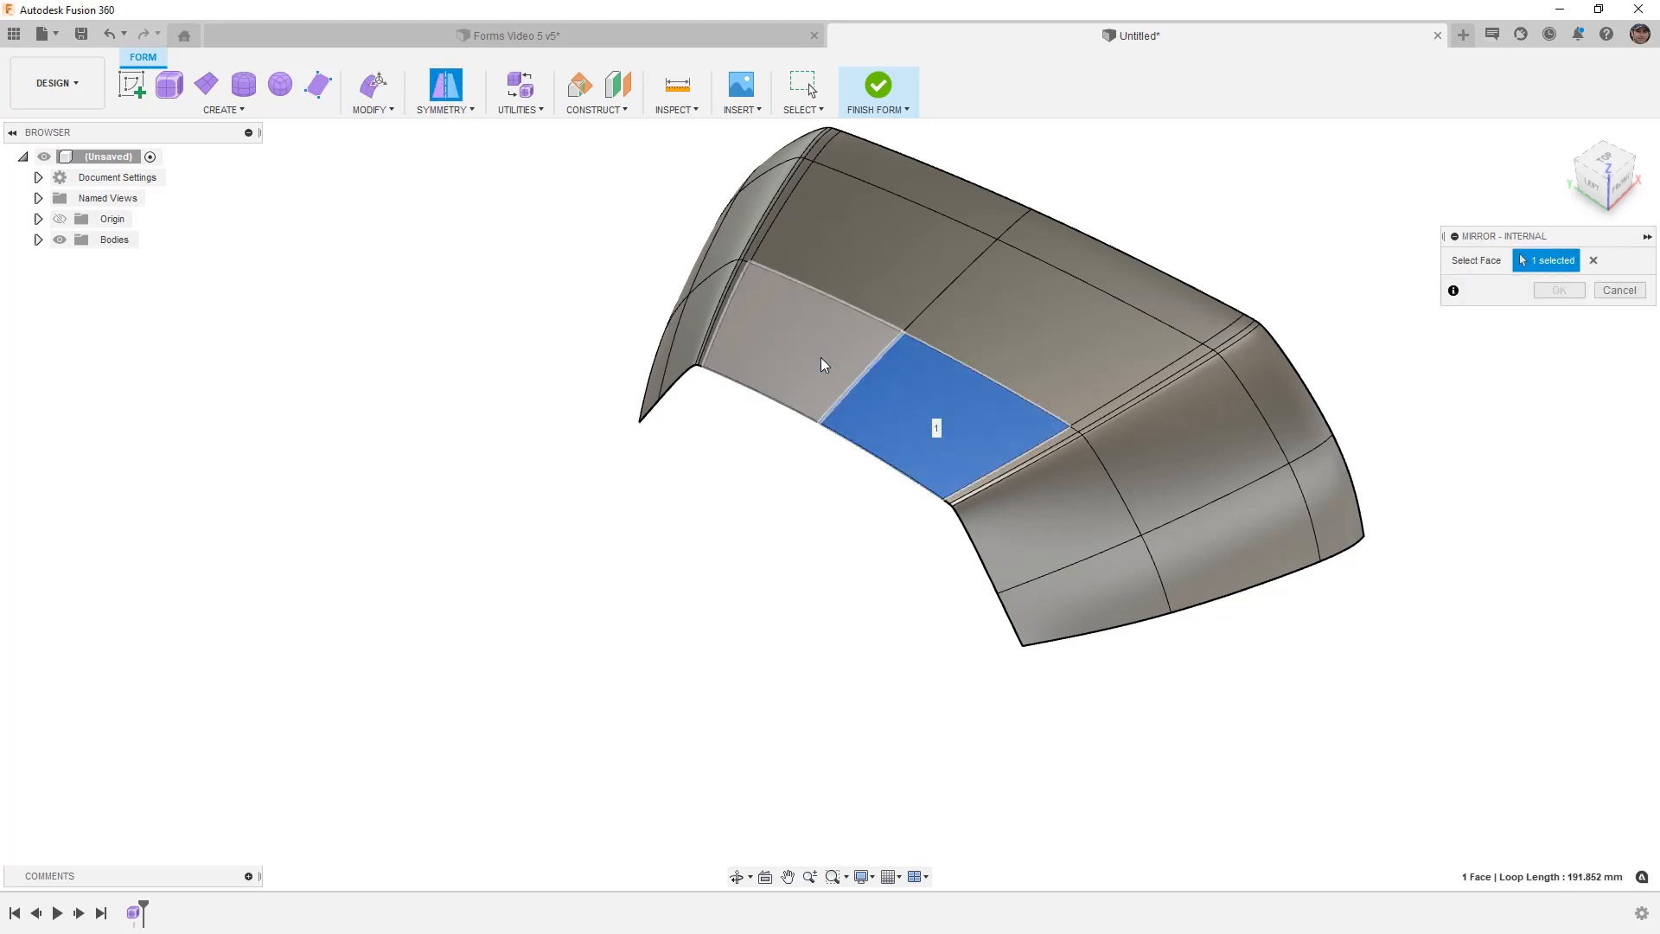
{"action": "left_click", "coordinate": [828, 358]}
{"action": "left_click", "coordinate": [1559, 289]}
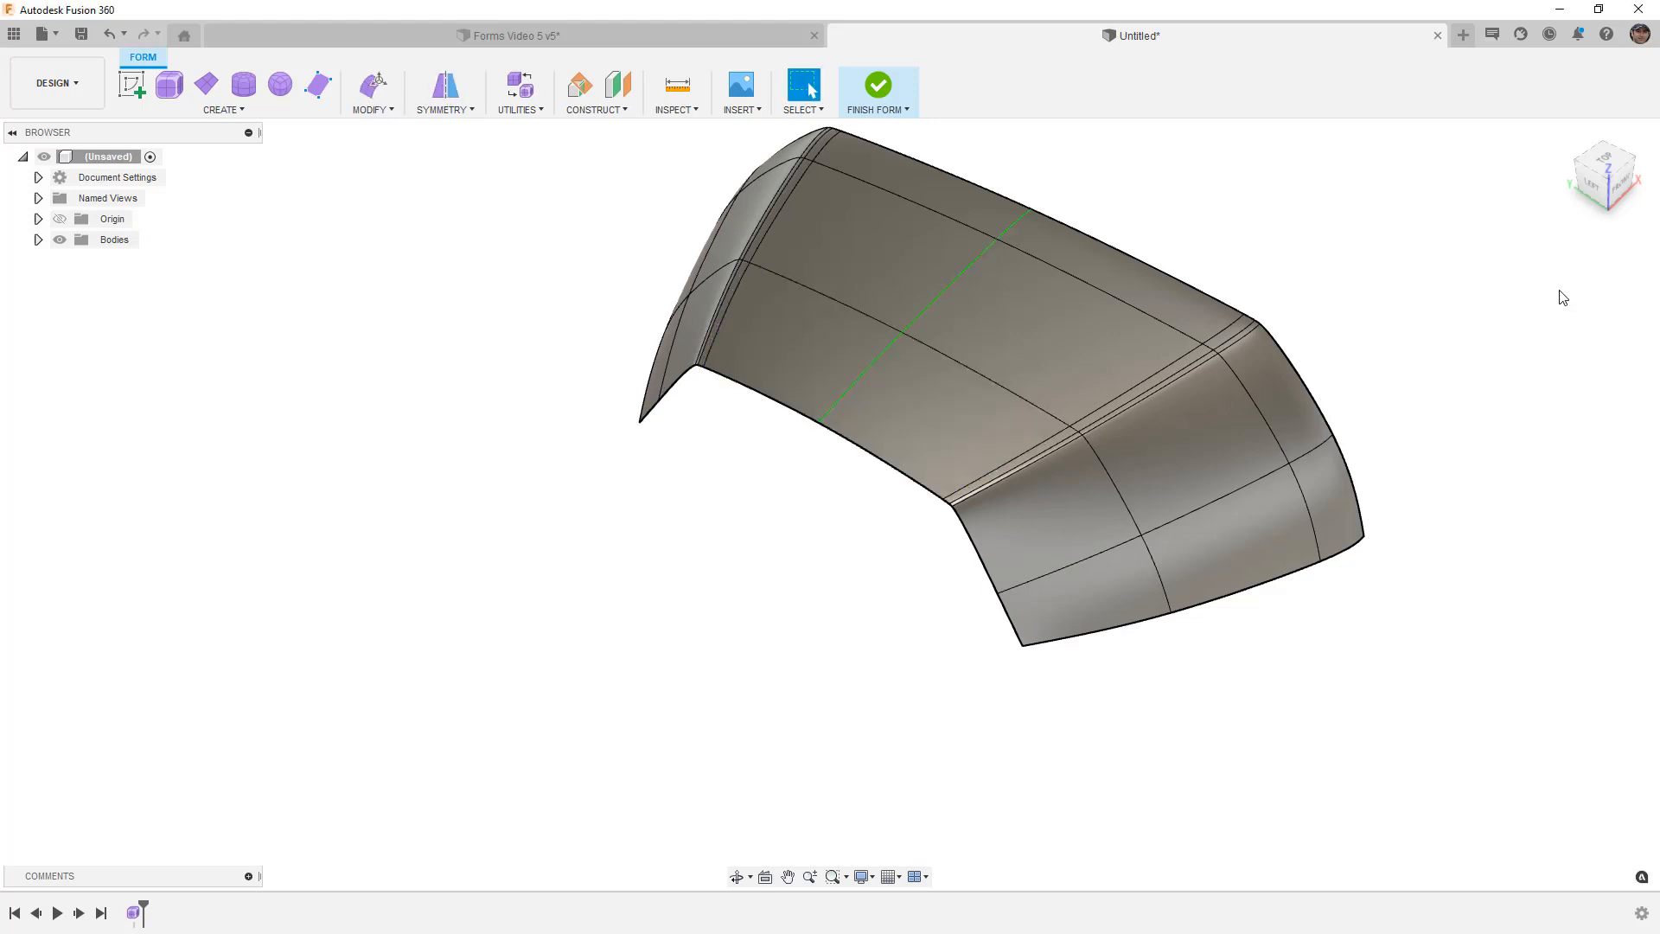
Step: Select a central face to check the mirrored symmetry, and return the form to box display
{"action": "middle_click_drag", "start_coordinate": [1294, 559], "coordinate": [1286, 569], "text": "shift"}
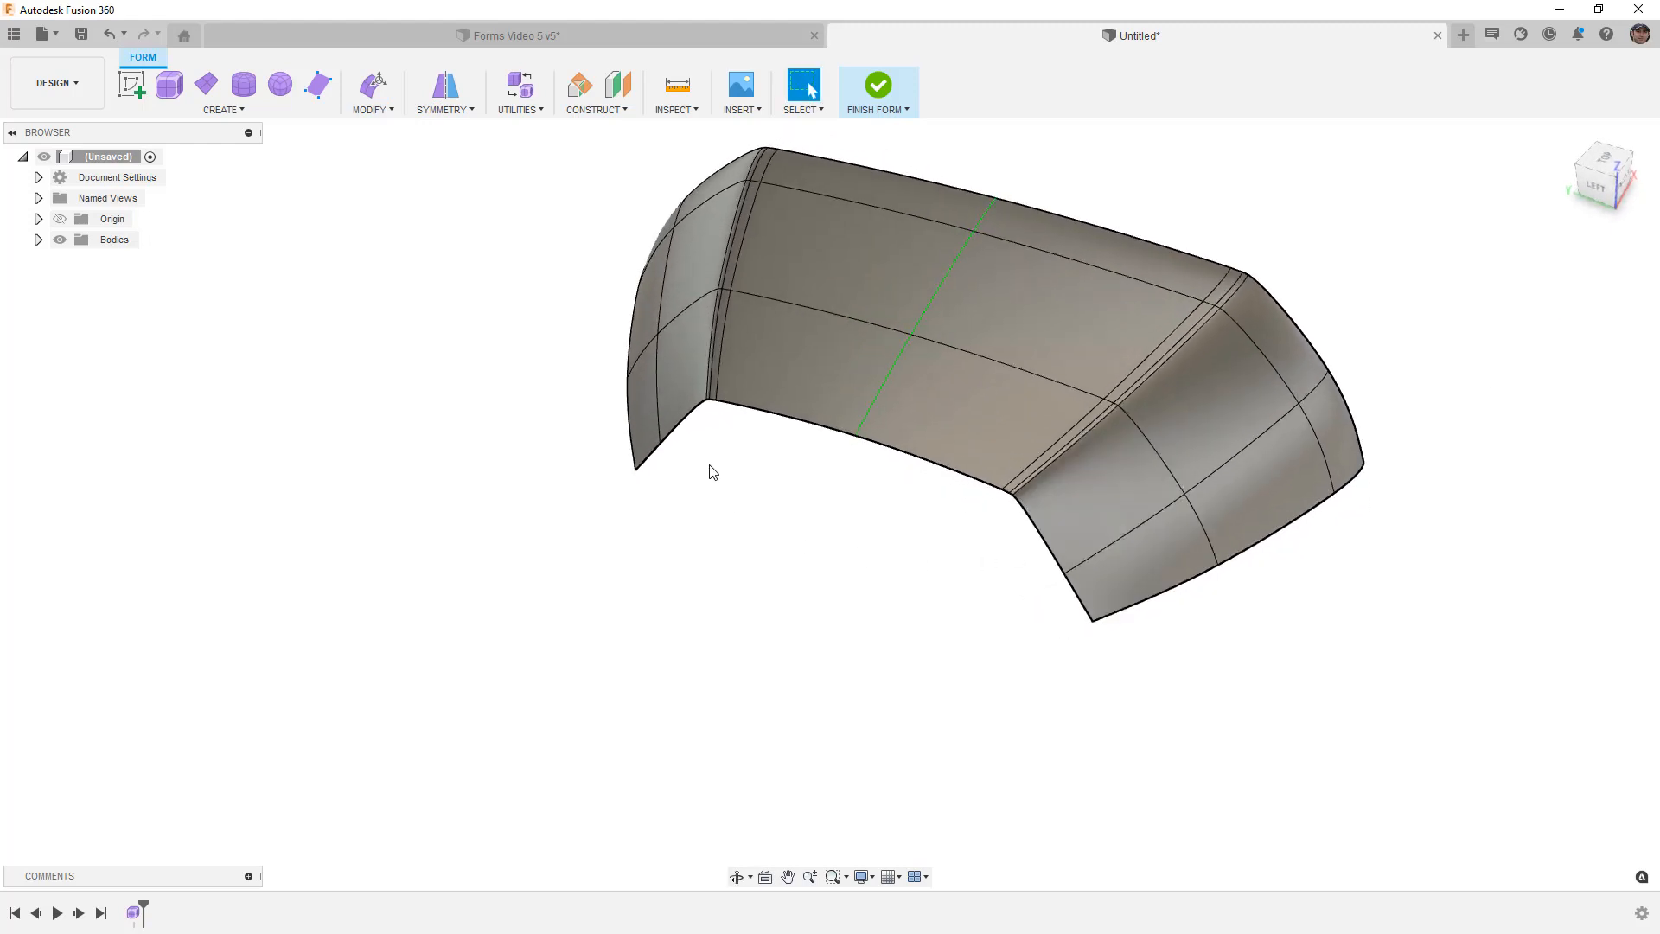
{"action": "left_click", "coordinate": [942, 407]}
{"action": "key", "text": "alt+1"}
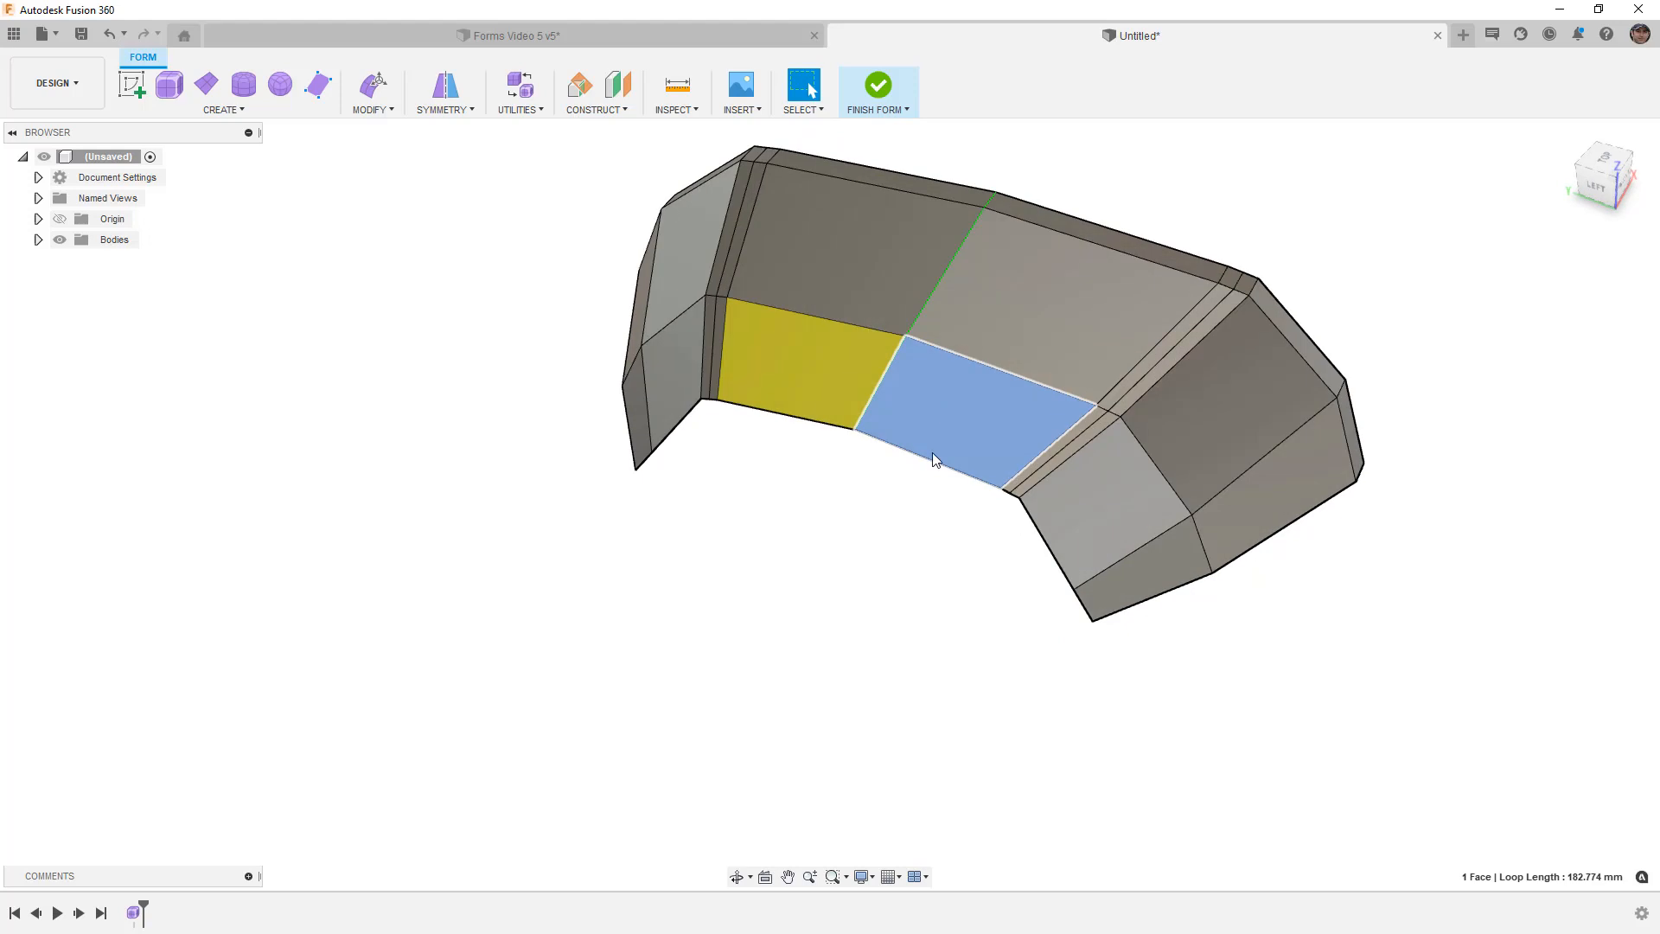
{"action": "left_click", "coordinate": [919, 569]}
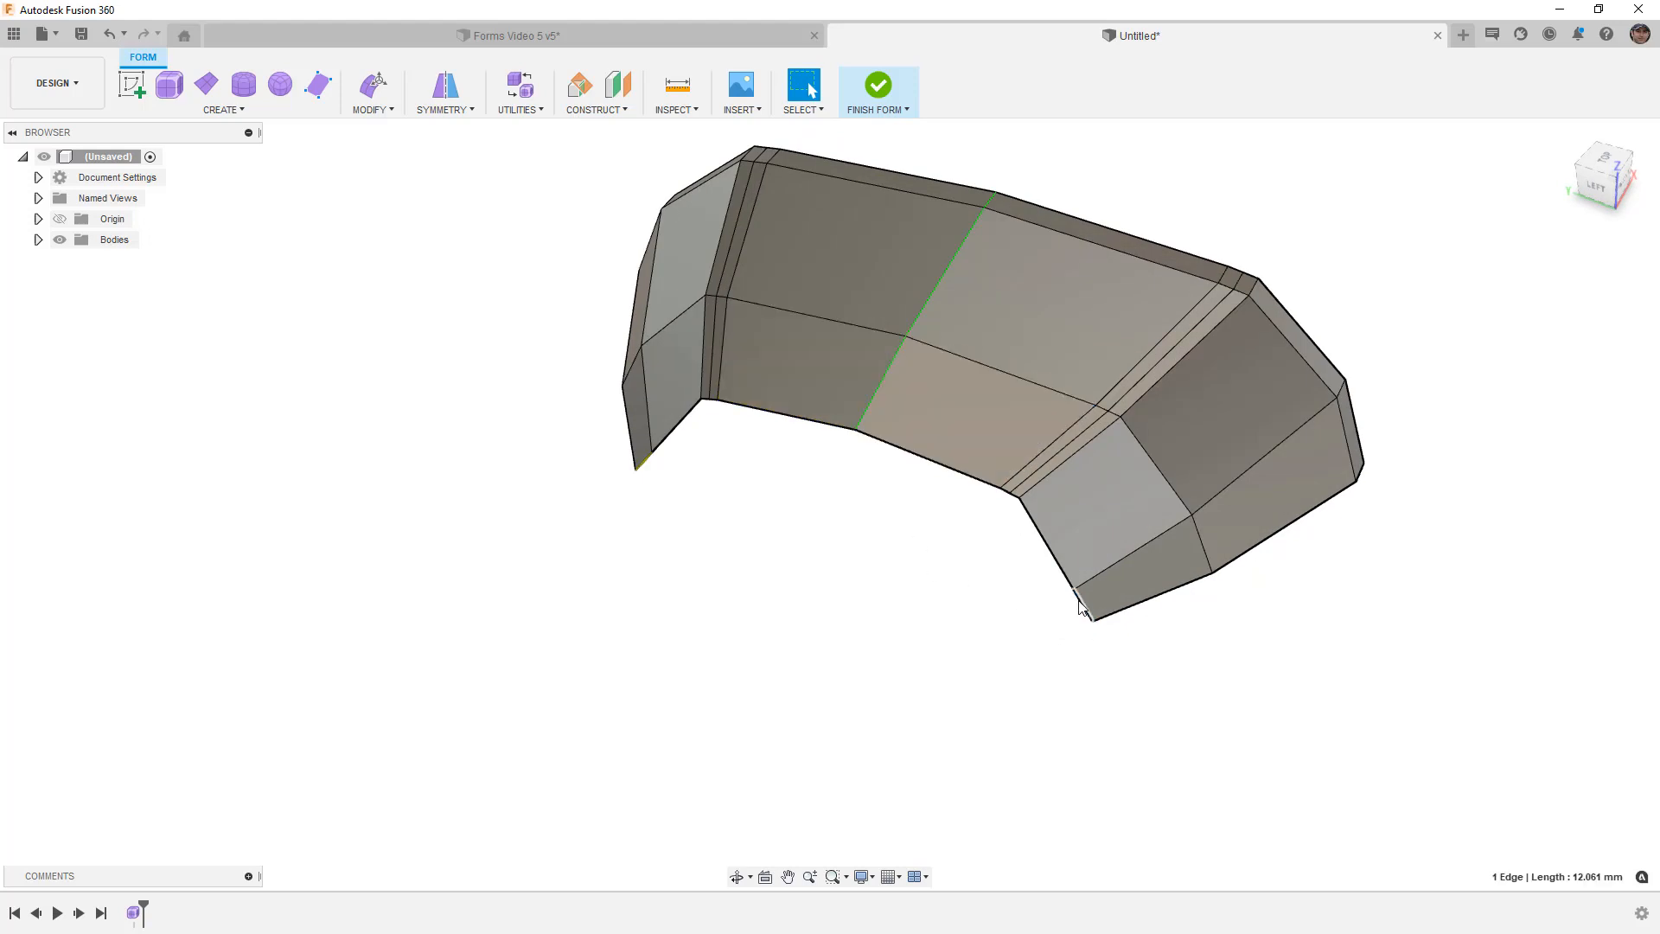
Step: Extrude the lowest edge of the narrow end about 22.3 mm outward along X and 28.4 mm toward the centreline along Y
{"action": "left_click", "coordinate": [385, 90]}
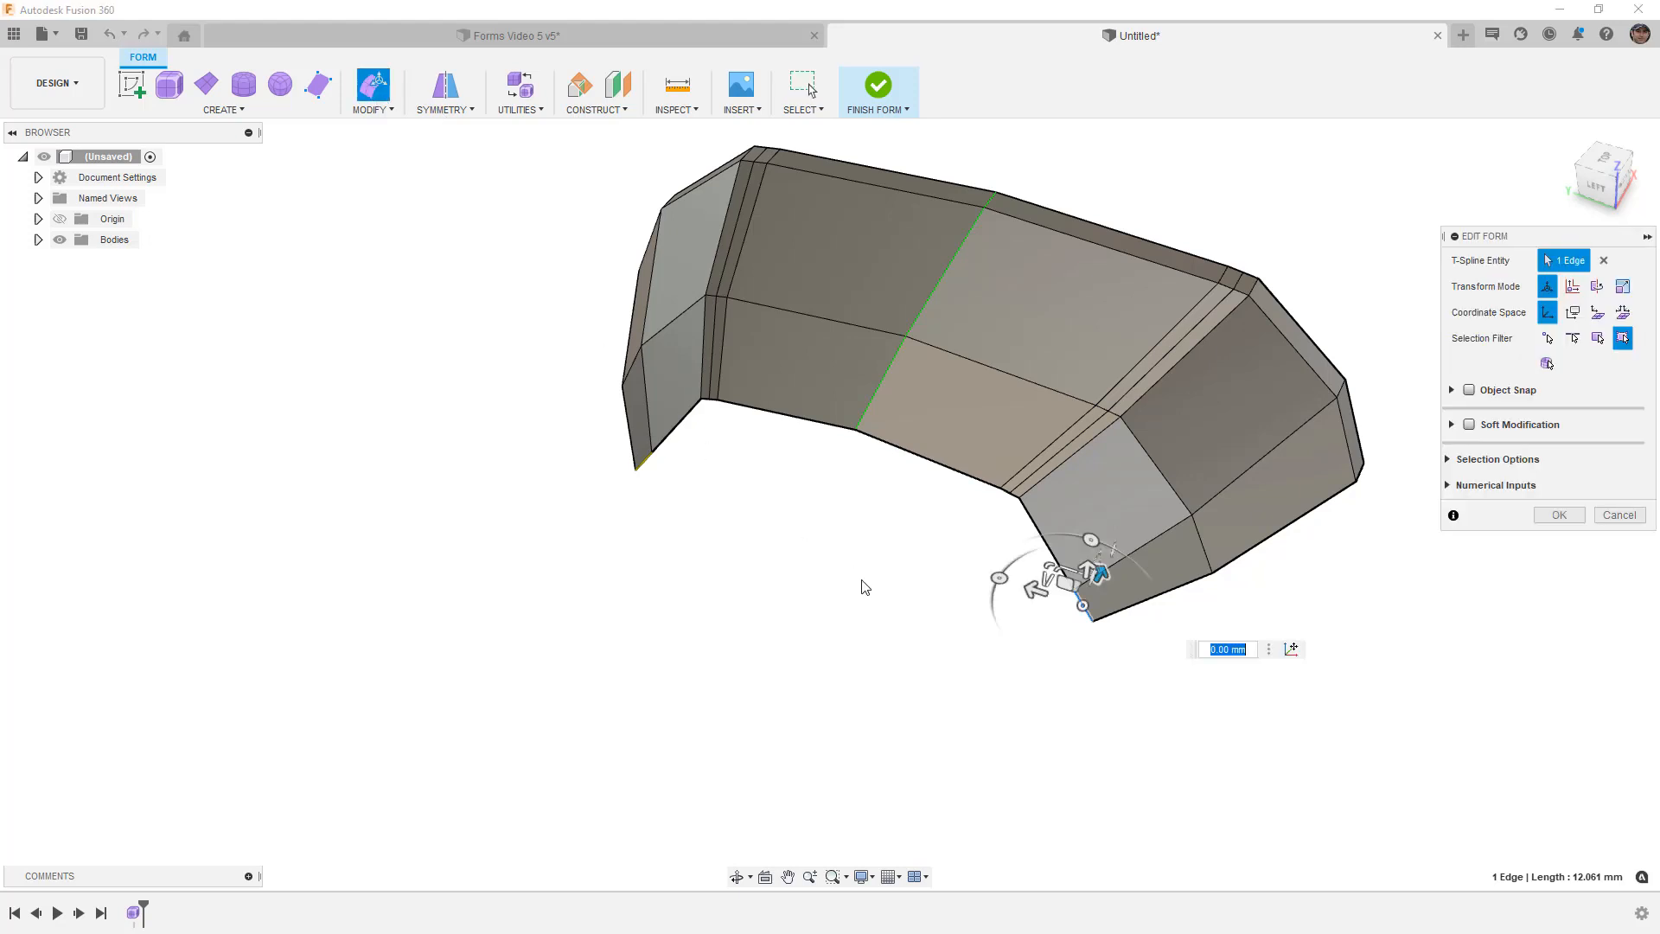
{"action": "left_click", "coordinate": [1604, 159]}
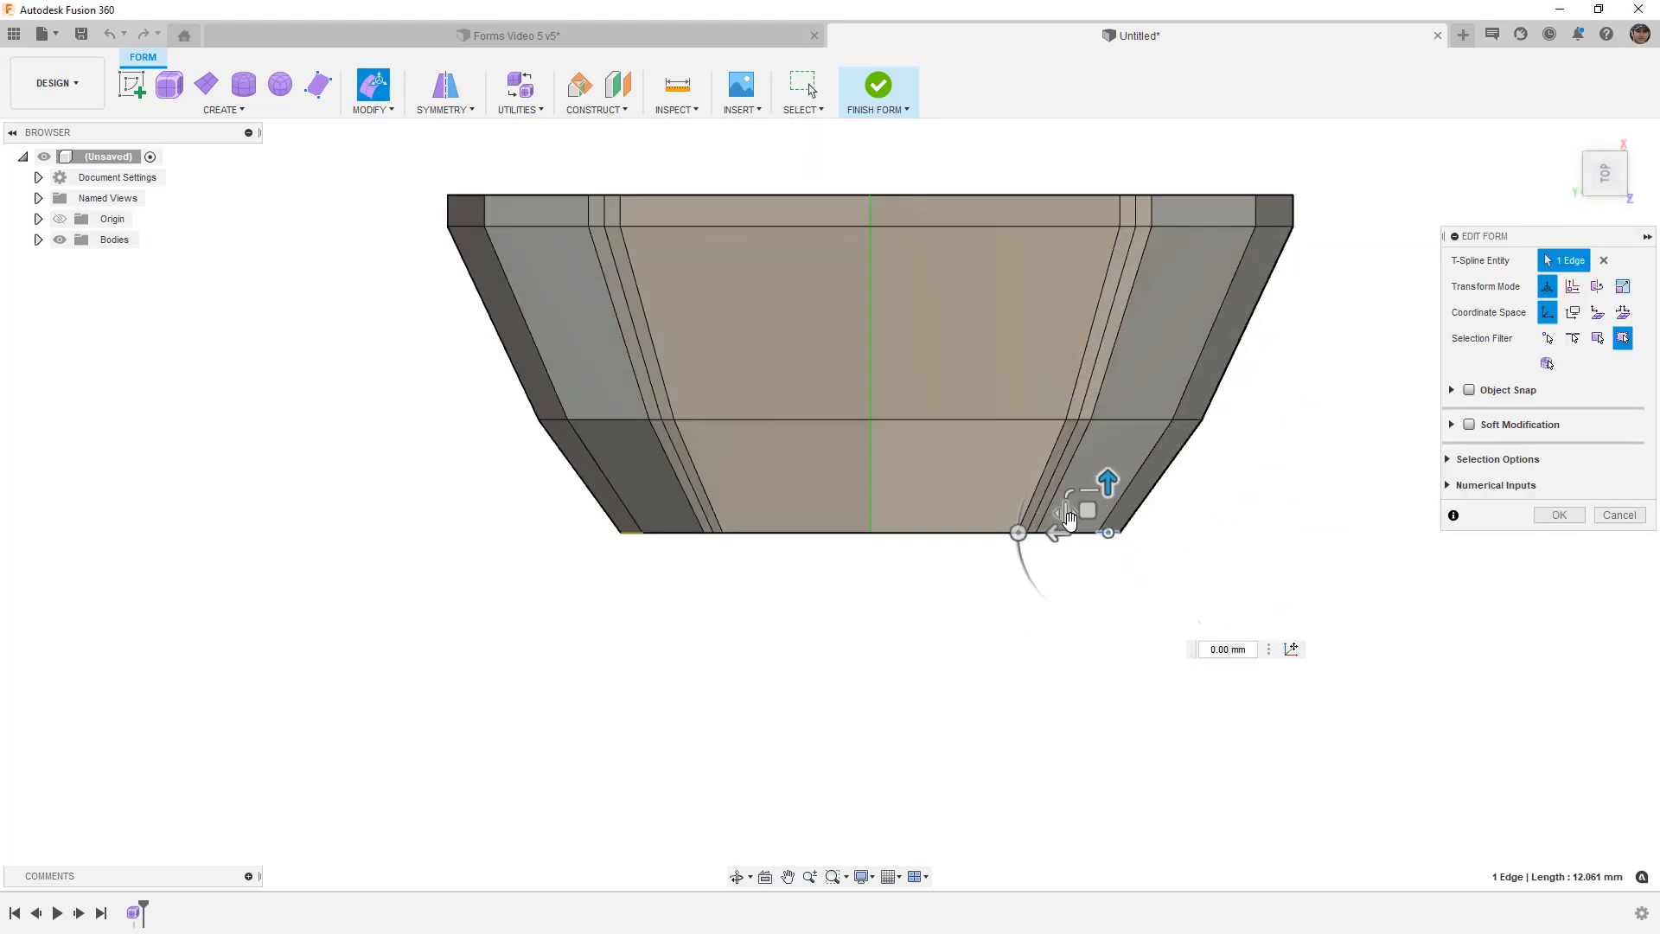
{"action": "left_click_drag", "start_coordinate": [1087, 514], "coordinate": [998, 584], "text": "alt"}
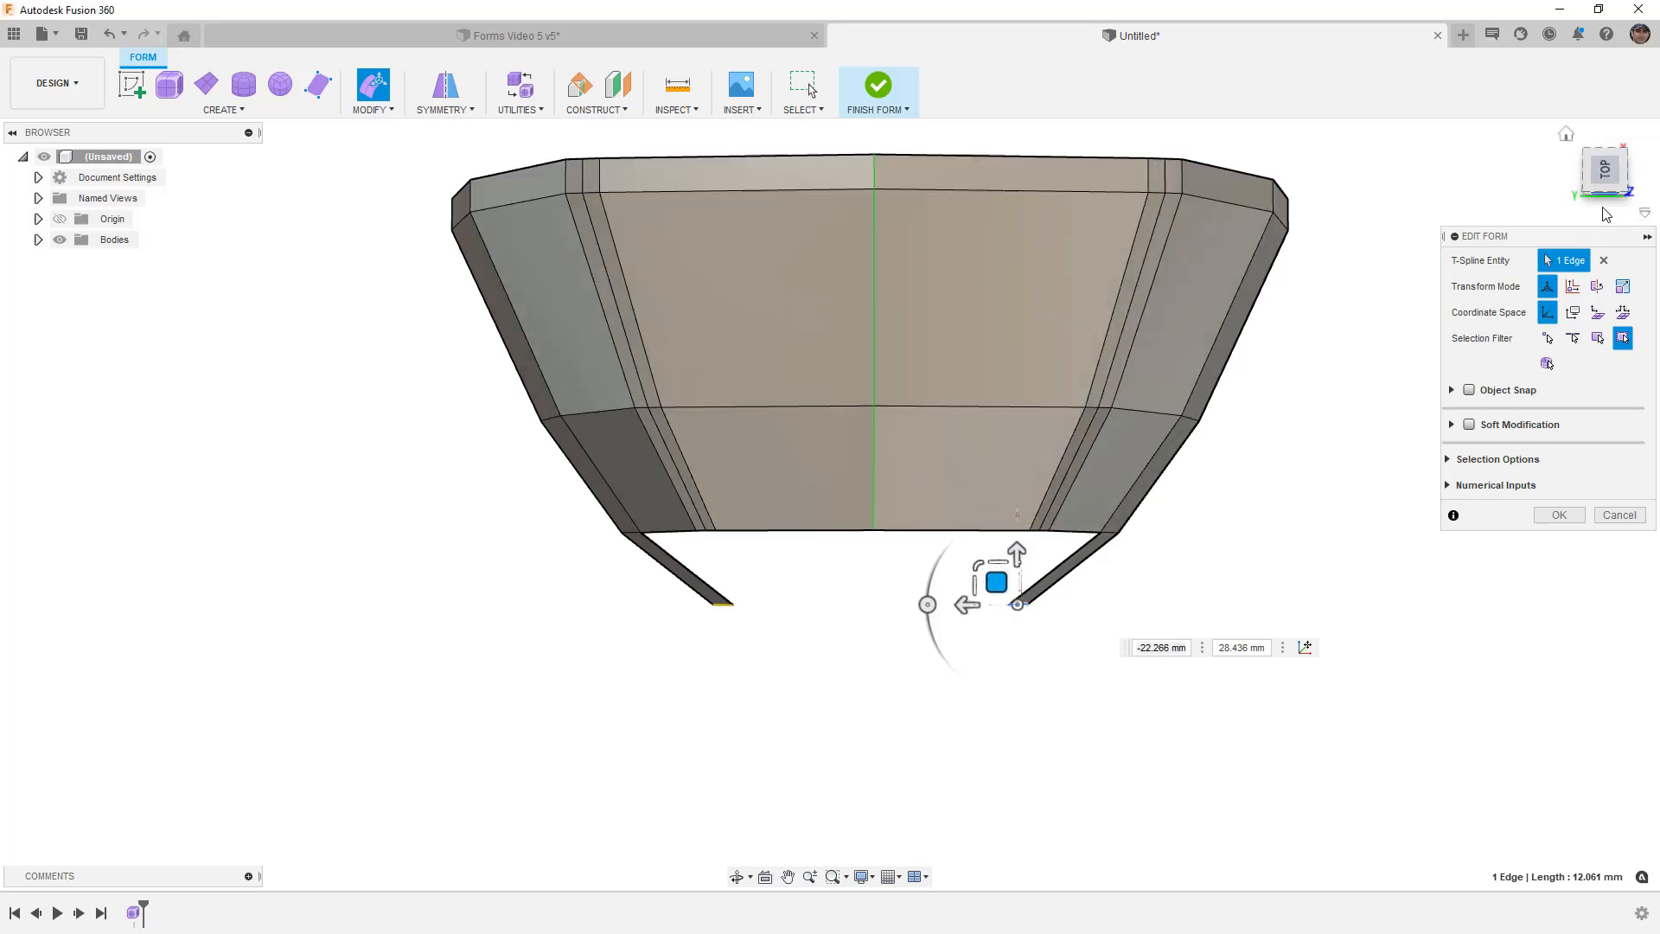
Step: Move the lower vertex of the newly extruded edge about 4.1 mm toward the centreline and 0.6 mm down
{"action": "left_click", "coordinate": [1605, 207]}
{"action": "scroll", "coordinate": [966, 553], "scroll_direction": "up", "scroll_amount": 3}
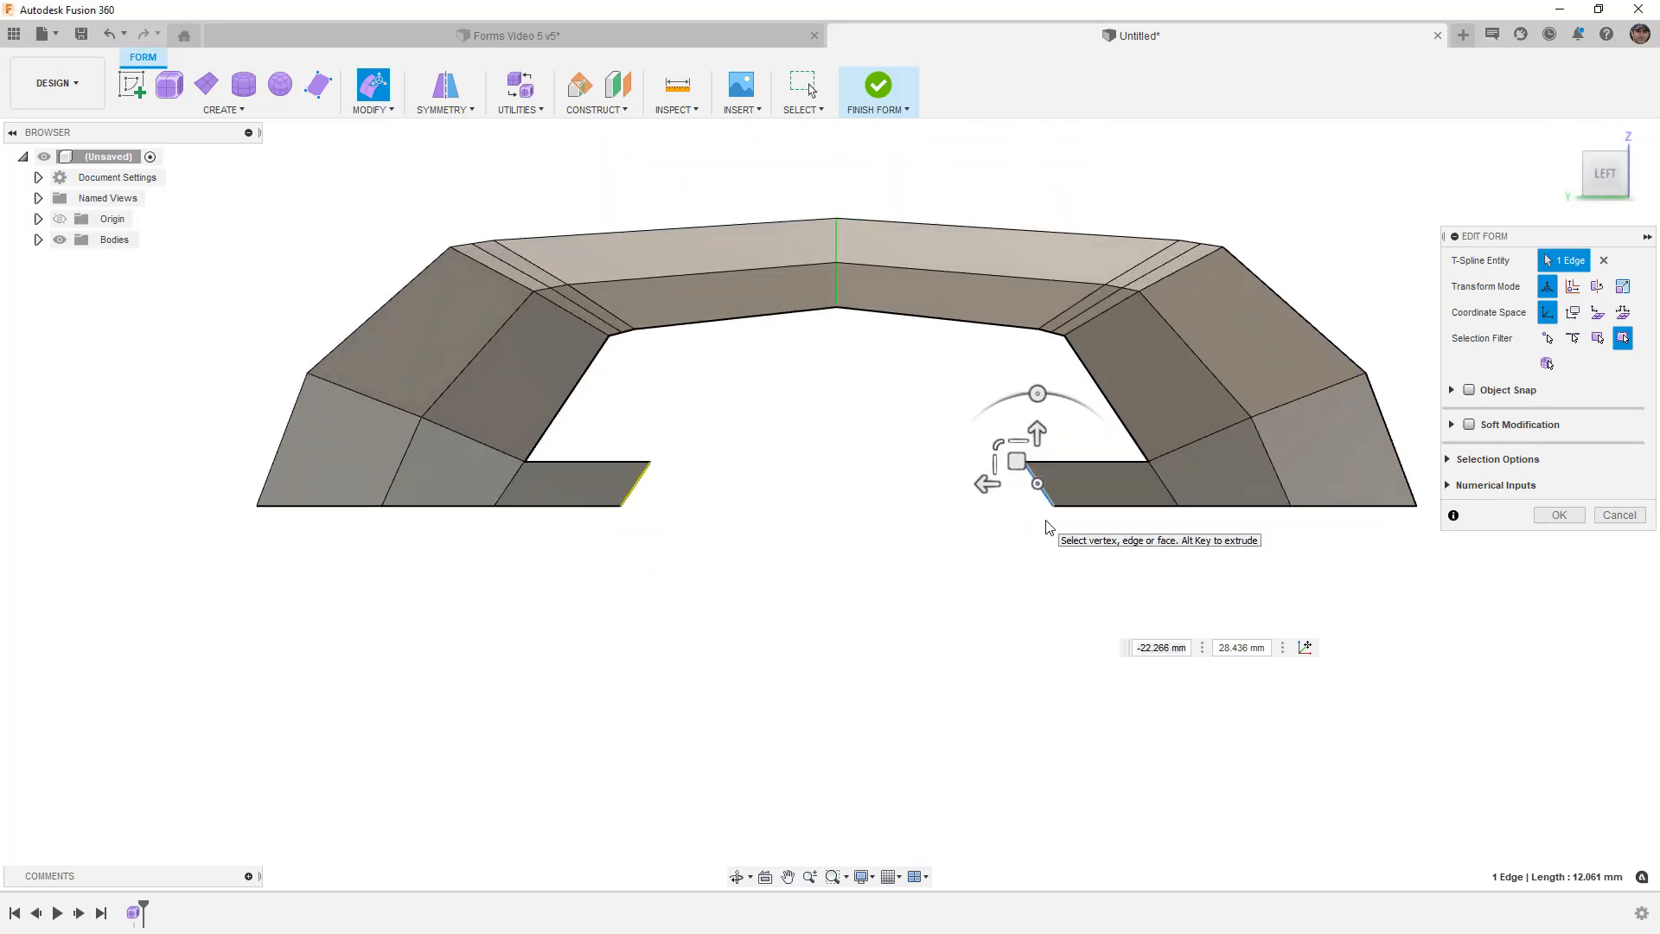
{"action": "left_click", "coordinate": [1044, 528]}
{"action": "left_click", "coordinate": [1052, 507]}
{"action": "left_click_drag", "start_coordinate": [1048, 484], "coordinate": [1016, 489]}
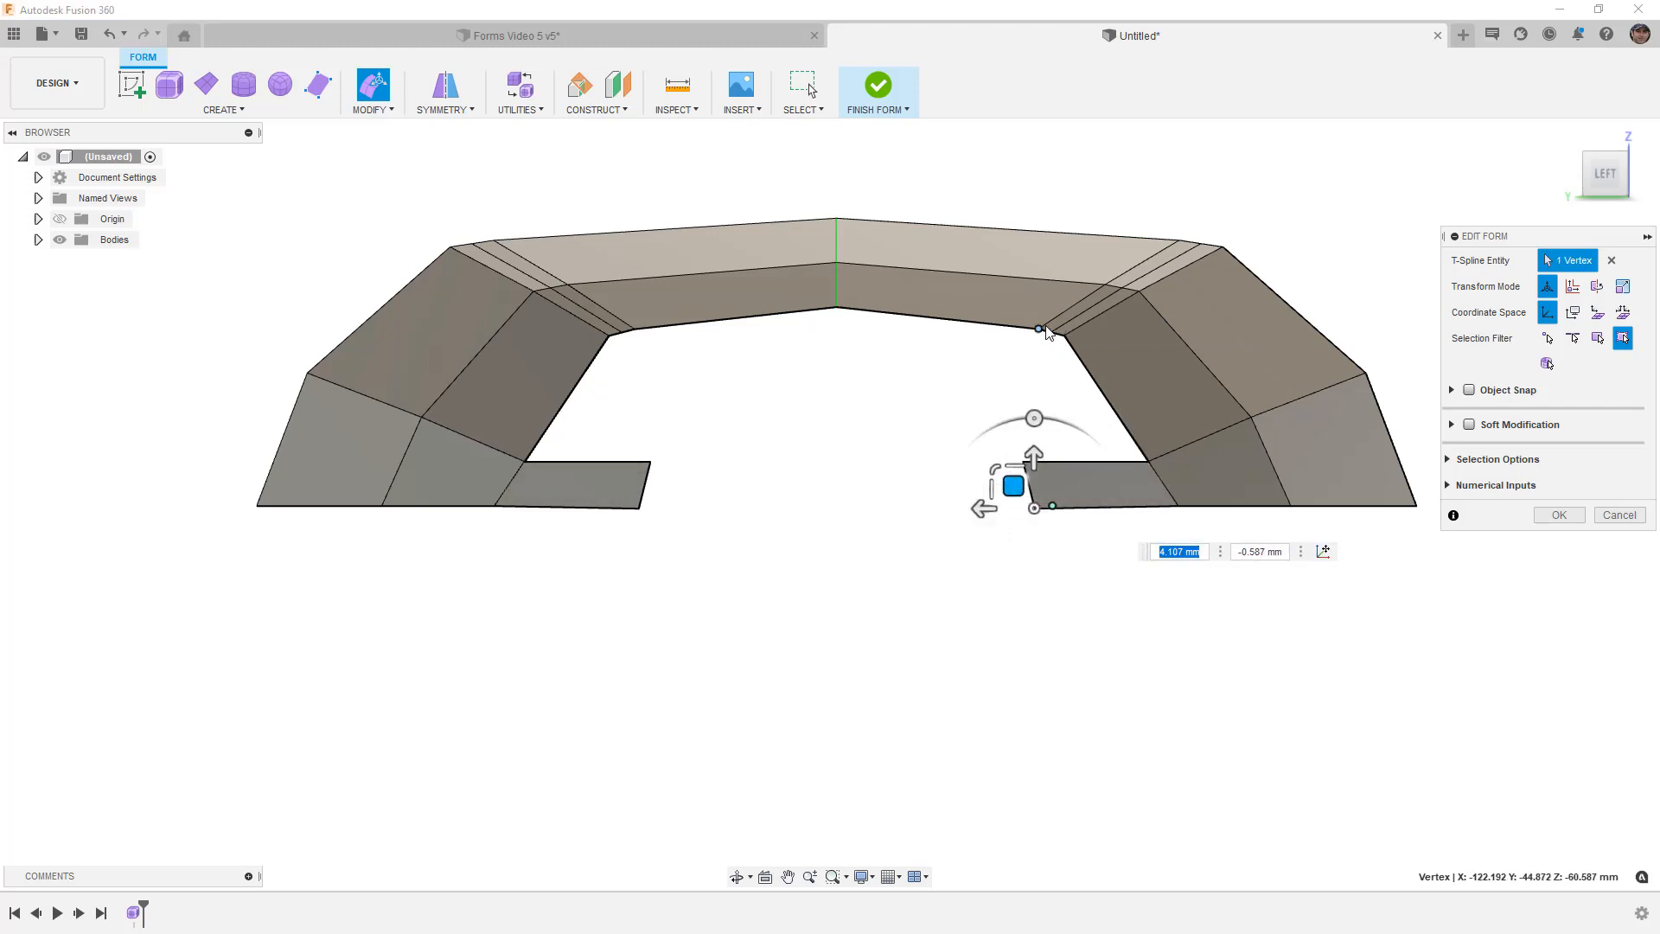
Step: Extrude the strip's end edge toward the centreline in two short segments and a final one of about 41.7 mm
{"action": "left_click", "coordinate": [1026, 485]}
{"action": "left_click_drag", "start_coordinate": [1007, 462], "coordinate": [826, 458]}
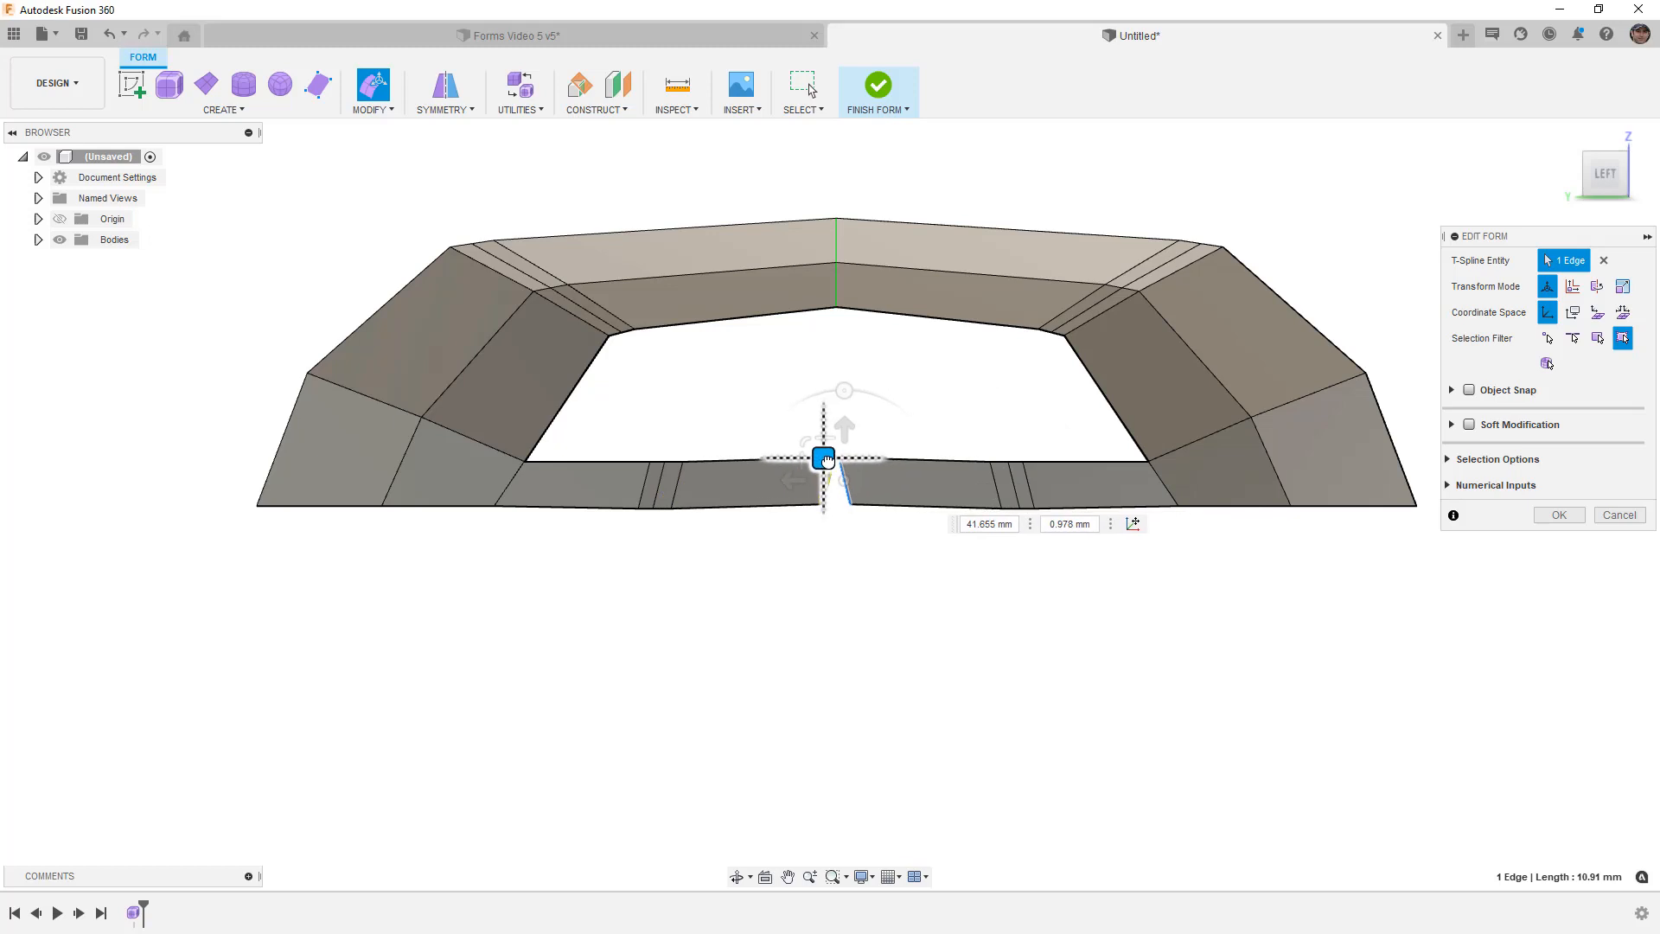
{"action": "middle_click_drag", "start_coordinate": [856, 542], "coordinate": [846, 599], "text": "shift"}
{"action": "left_click", "coordinate": [1556, 515]}
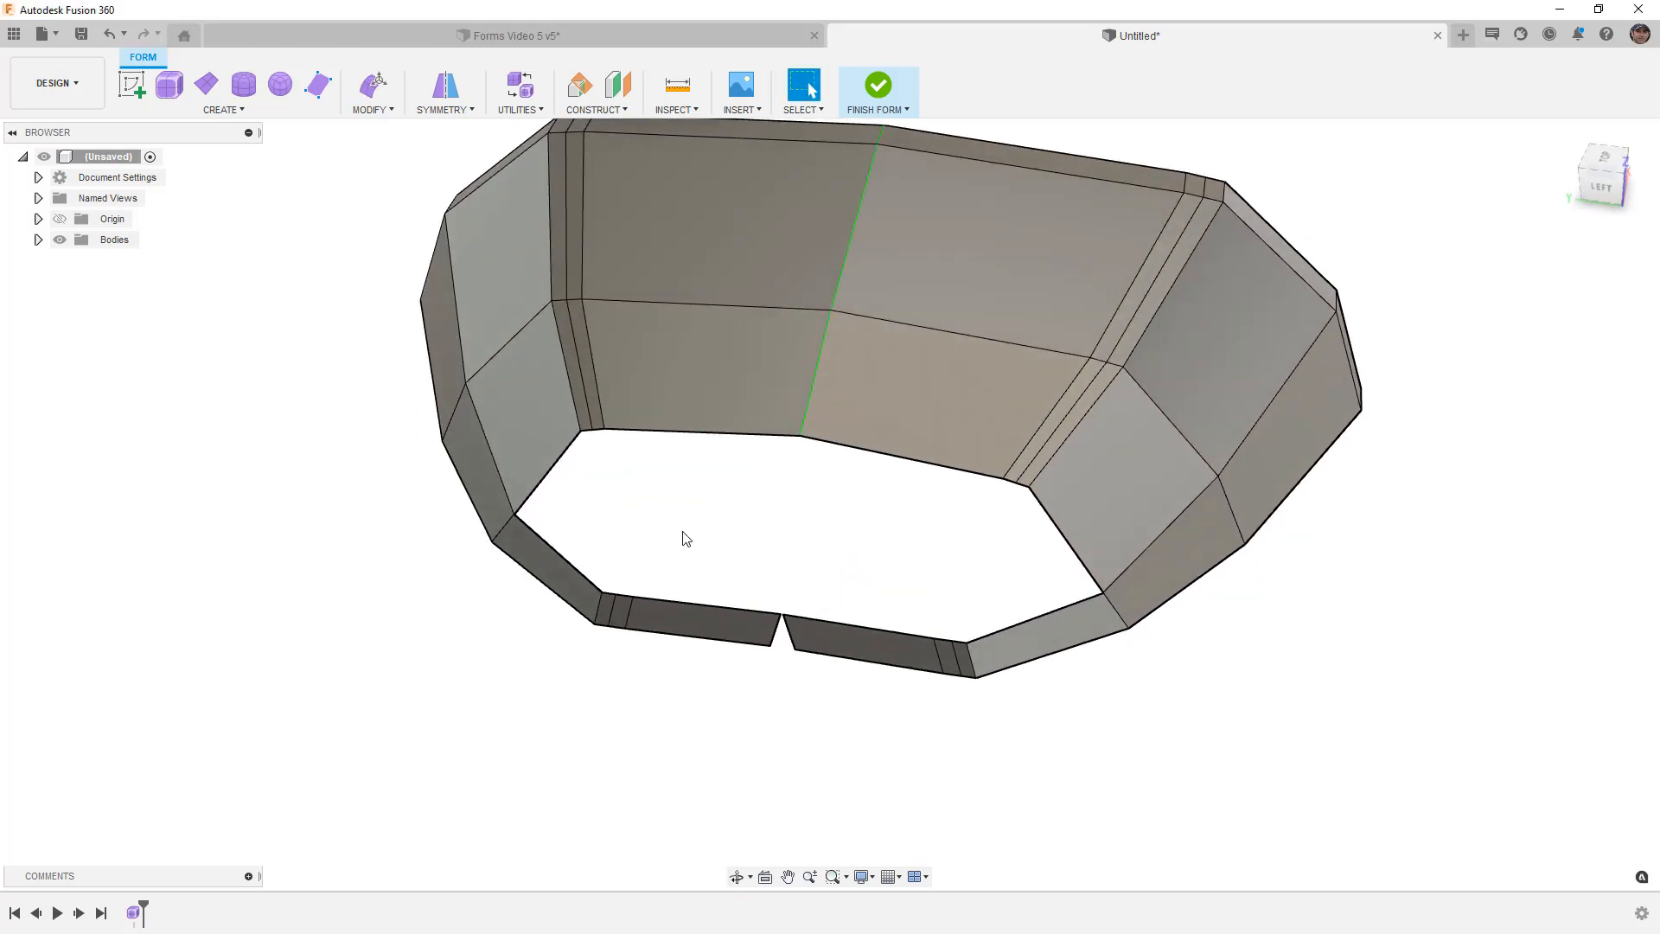
Step: Weld the upper and lower vertex pairs across the gap to join the two halves of the bottom strip
{"action": "left_click", "coordinate": [374, 110]}
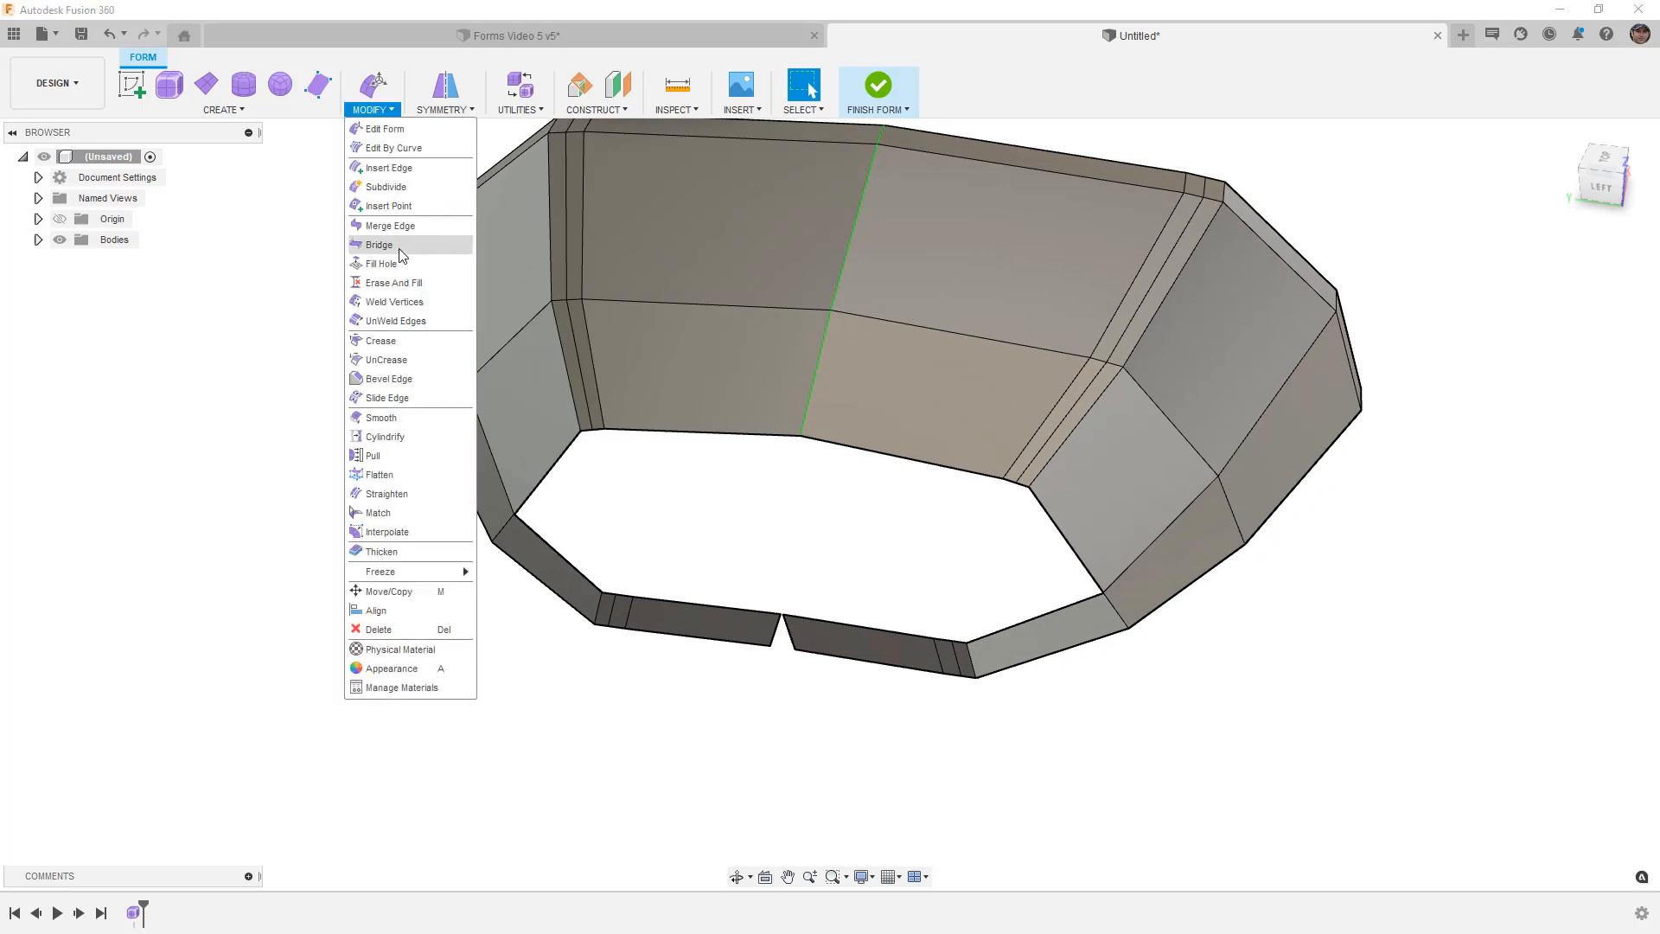
{"action": "left_click", "coordinate": [393, 294]}
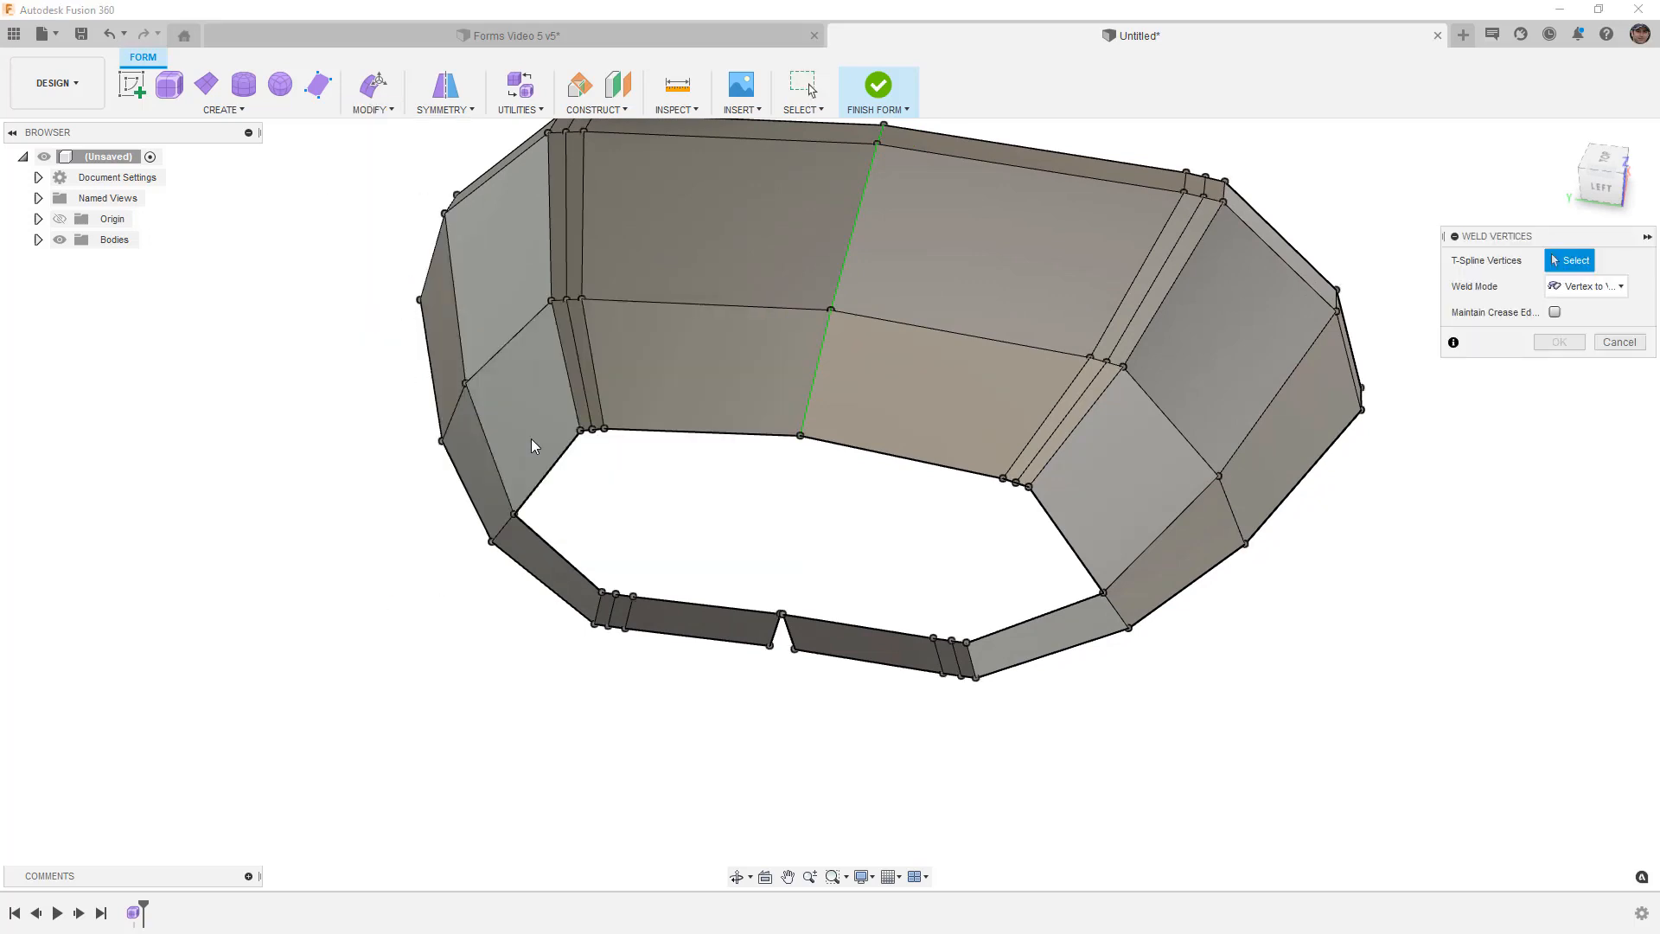
{"action": "left_click", "coordinate": [783, 608]}
{"action": "left_click", "coordinate": [763, 660]}
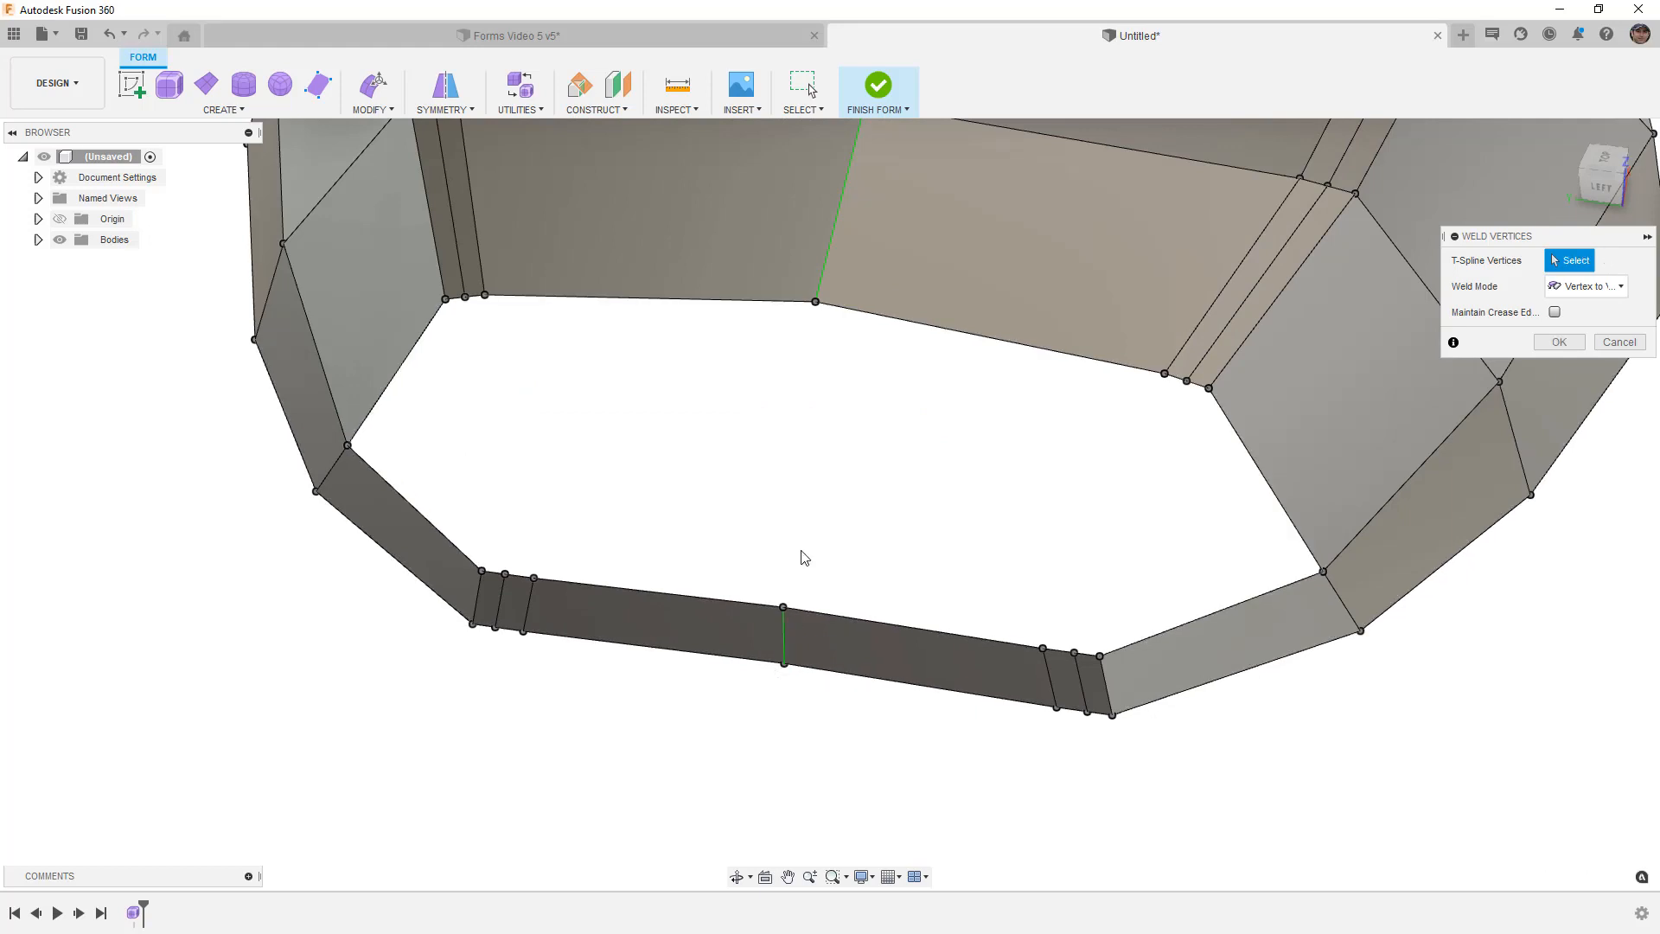
{"action": "left_click", "coordinate": [1558, 342]}
Step: Move the centre edge of the joined bottom strip 5 mm outward along negative X
{"action": "scroll", "coordinate": [859, 470], "scroll_direction": "down", "scroll_amount": 4}
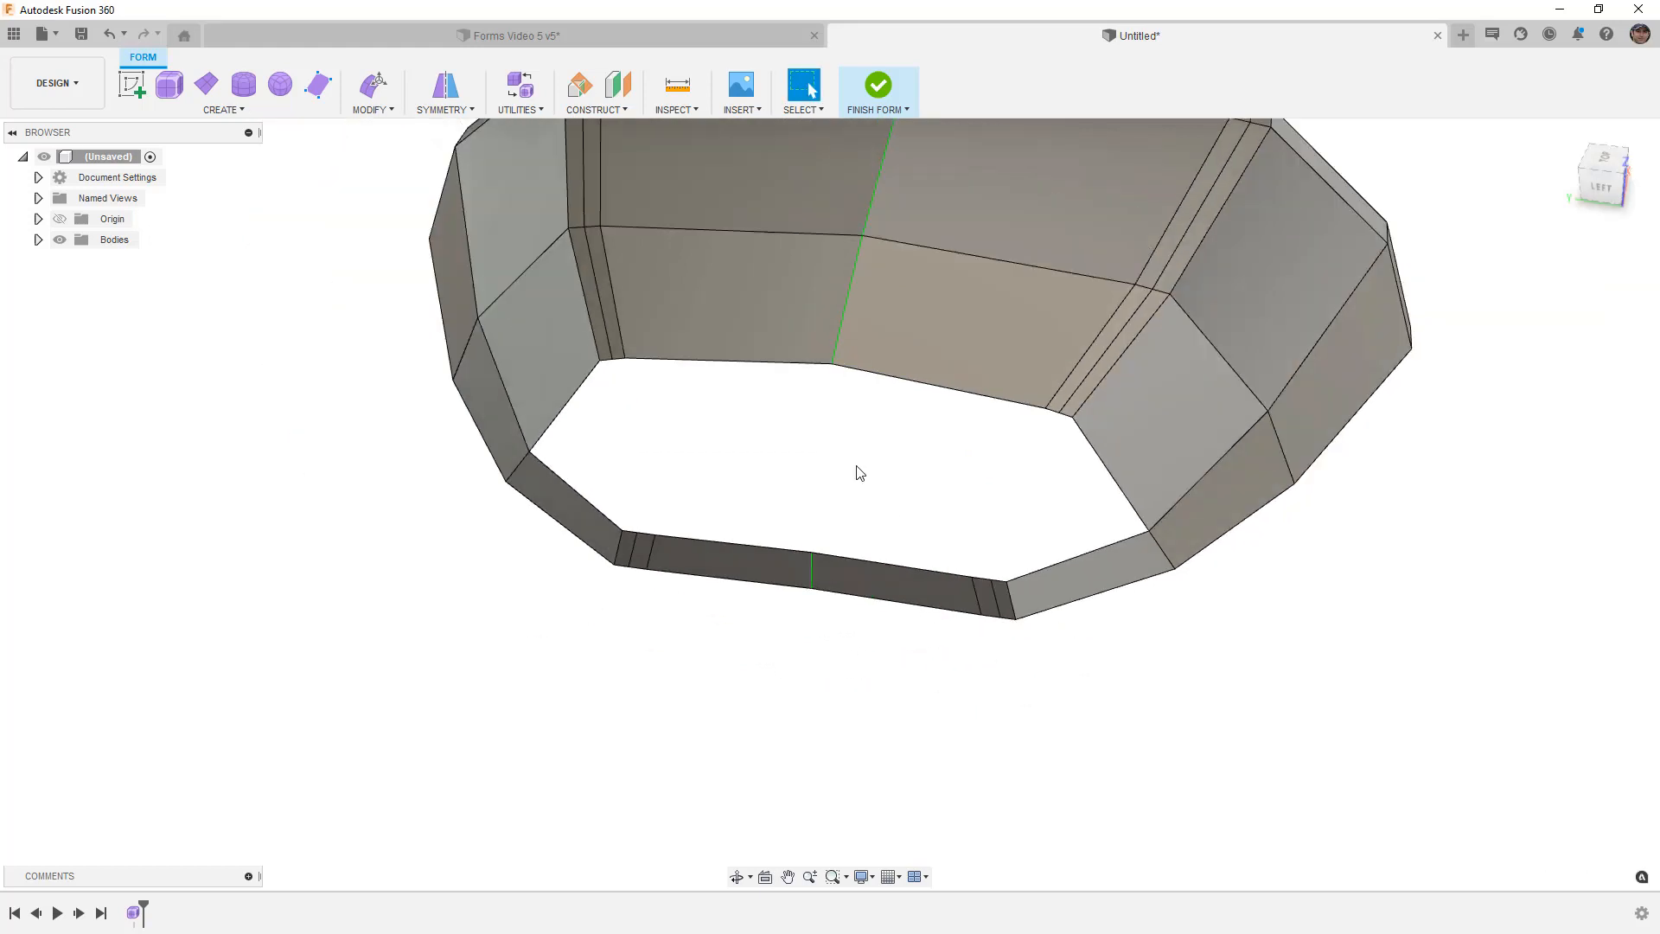
{"action": "left_click", "coordinate": [811, 573]}
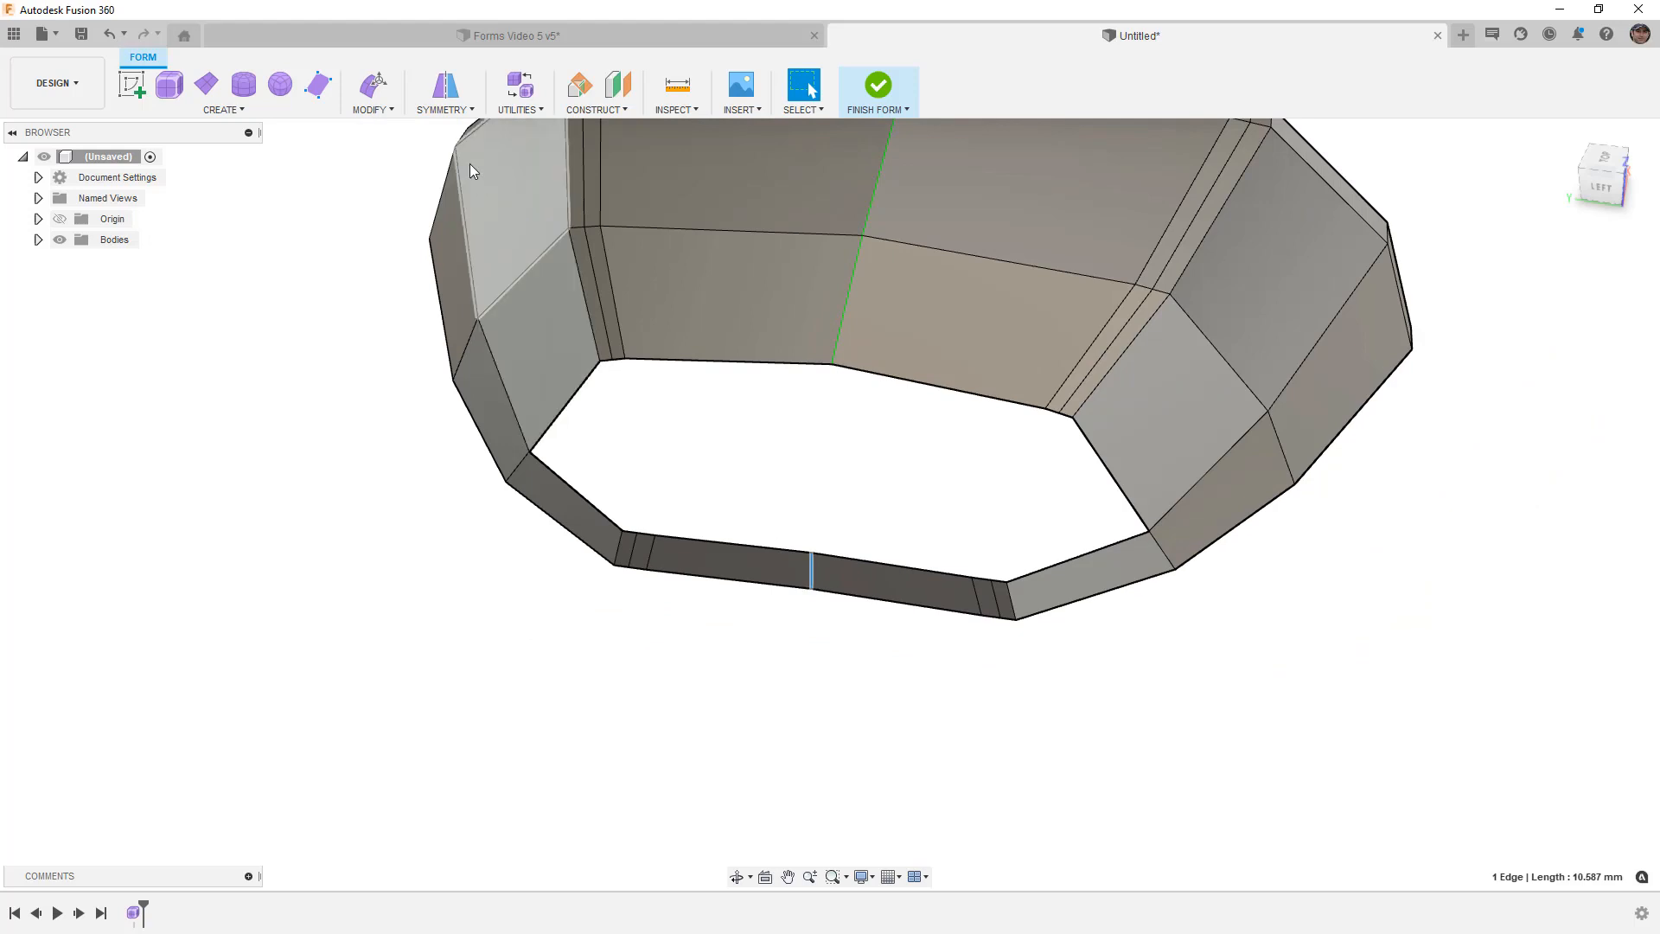
{"action": "left_click", "coordinate": [372, 83]}
{"action": "middle_click_drag", "start_coordinate": [836, 539], "coordinate": [810, 632], "text": "shift"}
{"action": "left_click_drag", "start_coordinate": [820, 588], "coordinate": [815, 609]}
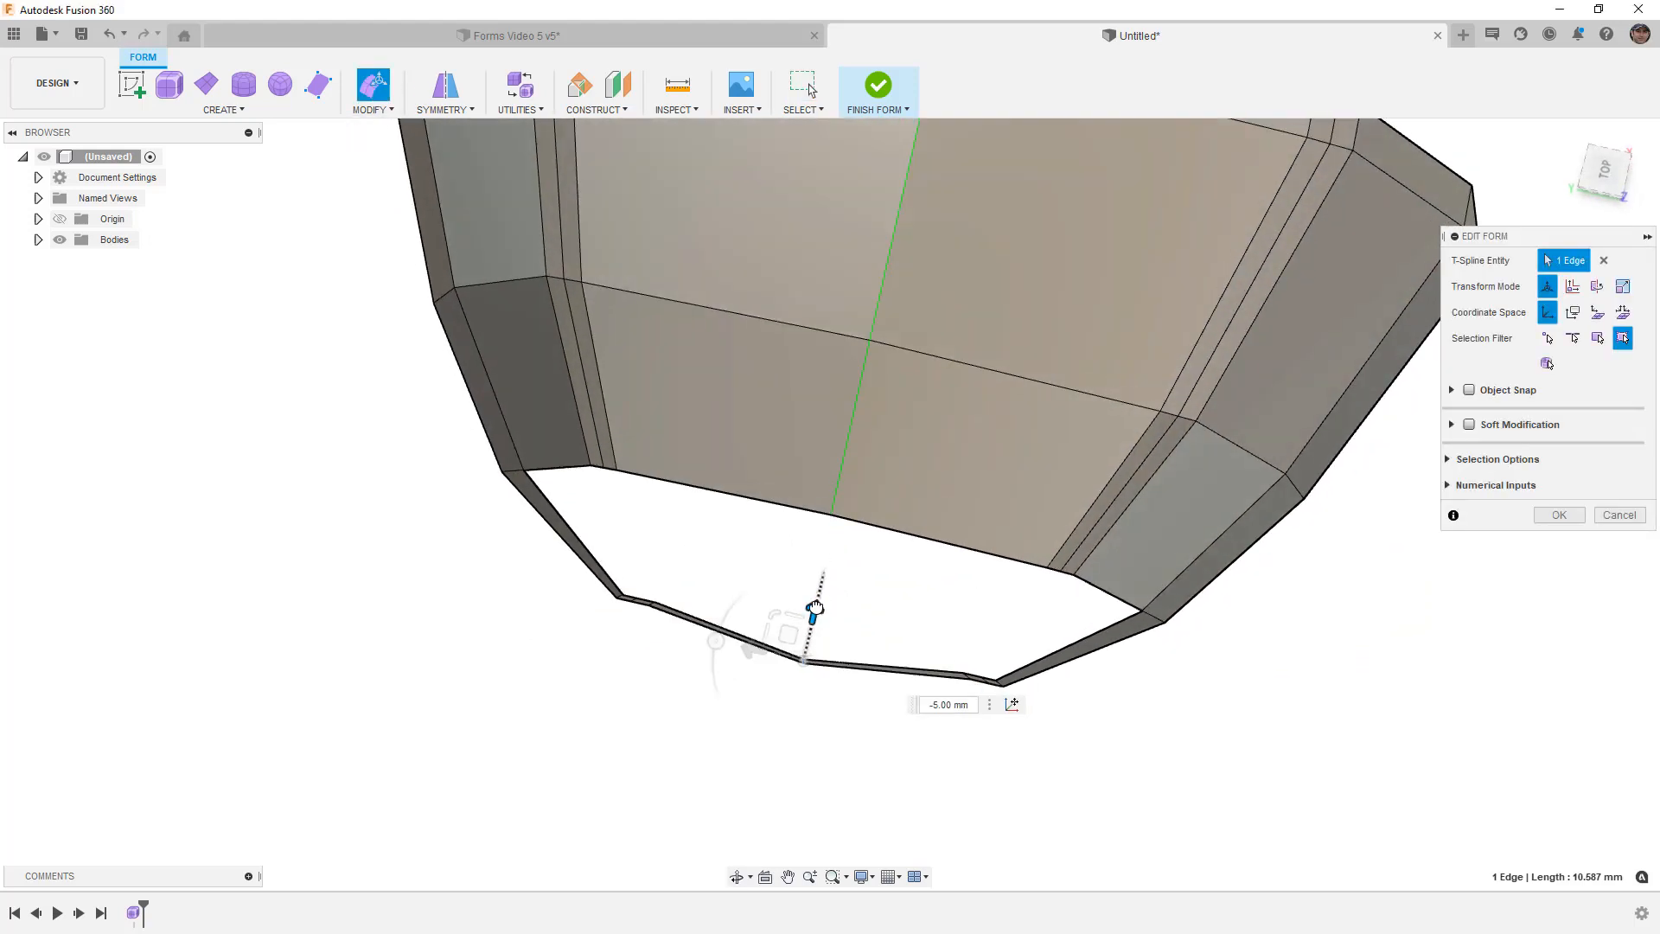
Step: Move the innermost of the three closely spaced corner edges on the bottom strip about 2.2 mm outward along negative X
{"action": "middle_click_drag", "start_coordinate": [1023, 730], "coordinate": [990, 694], "text": "shift"}
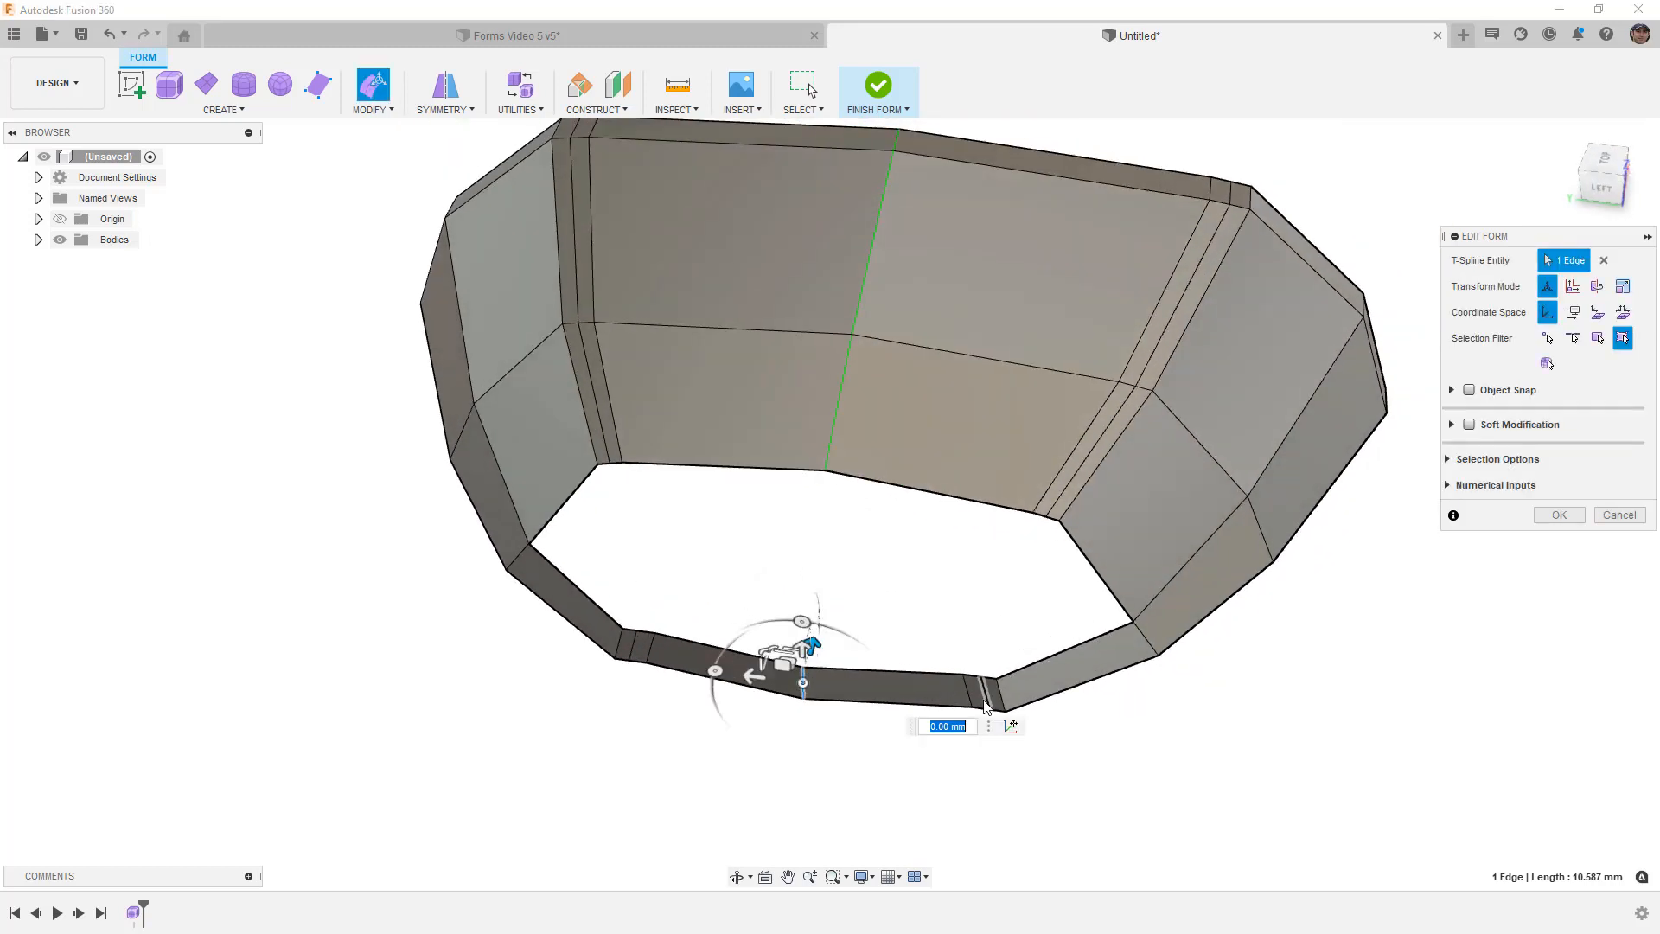
{"action": "scroll", "coordinate": [989, 694], "scroll_direction": "up", "scroll_amount": 3}
{"action": "left_click", "coordinate": [960, 695]}
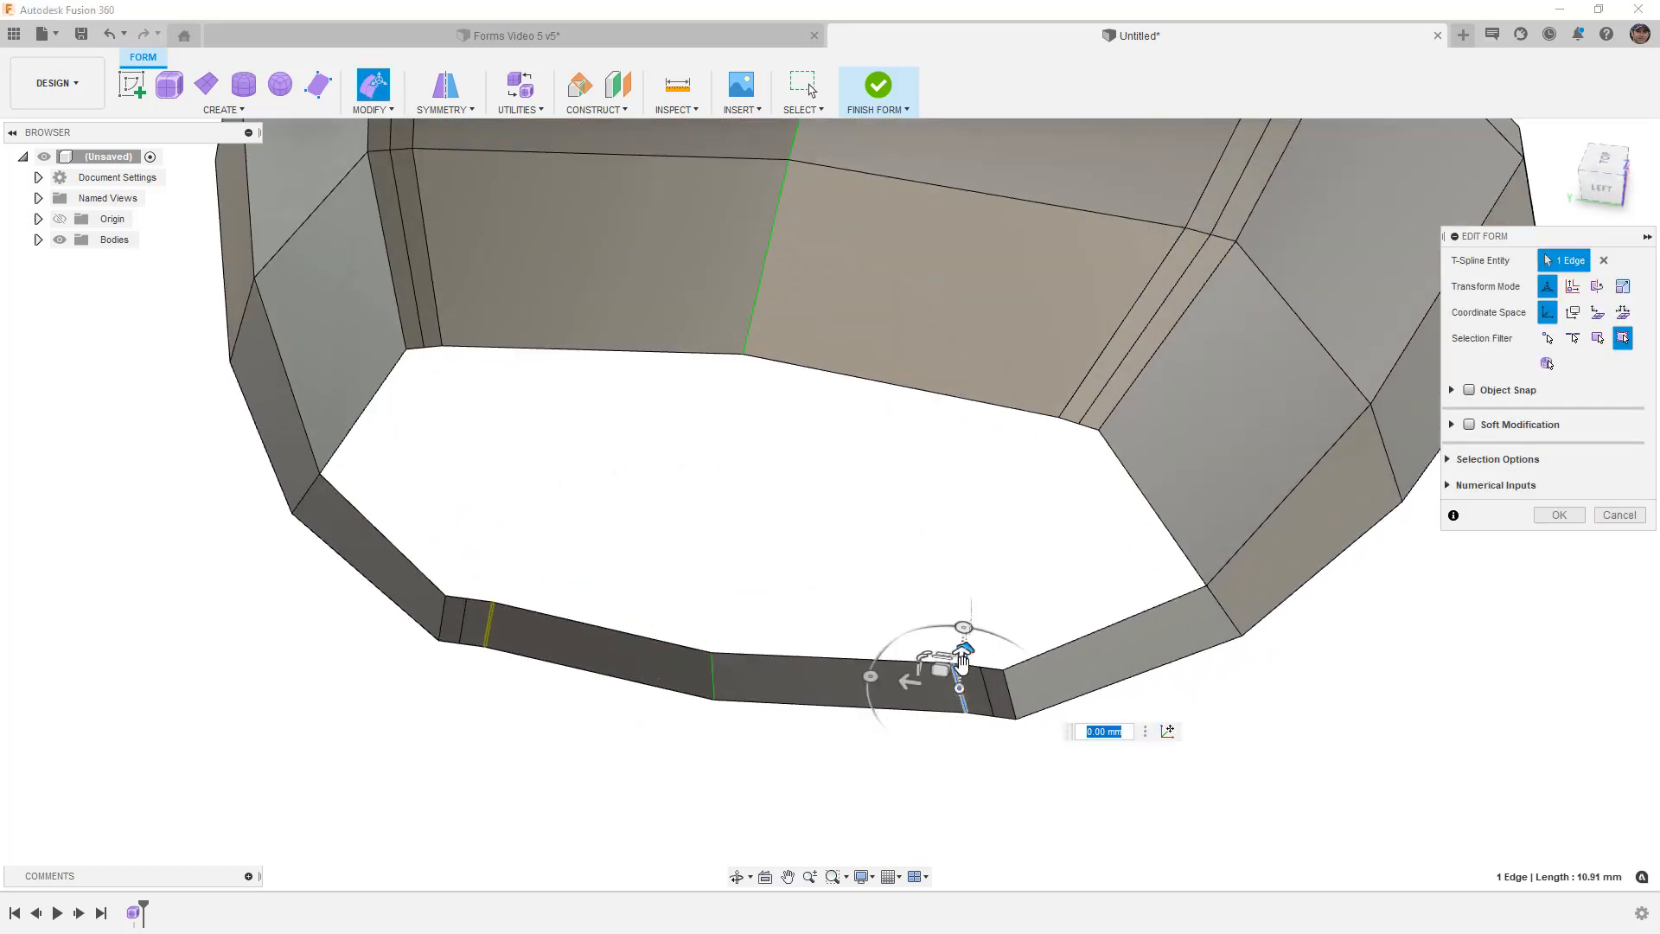
{"action": "left_click", "coordinate": [1602, 161]}
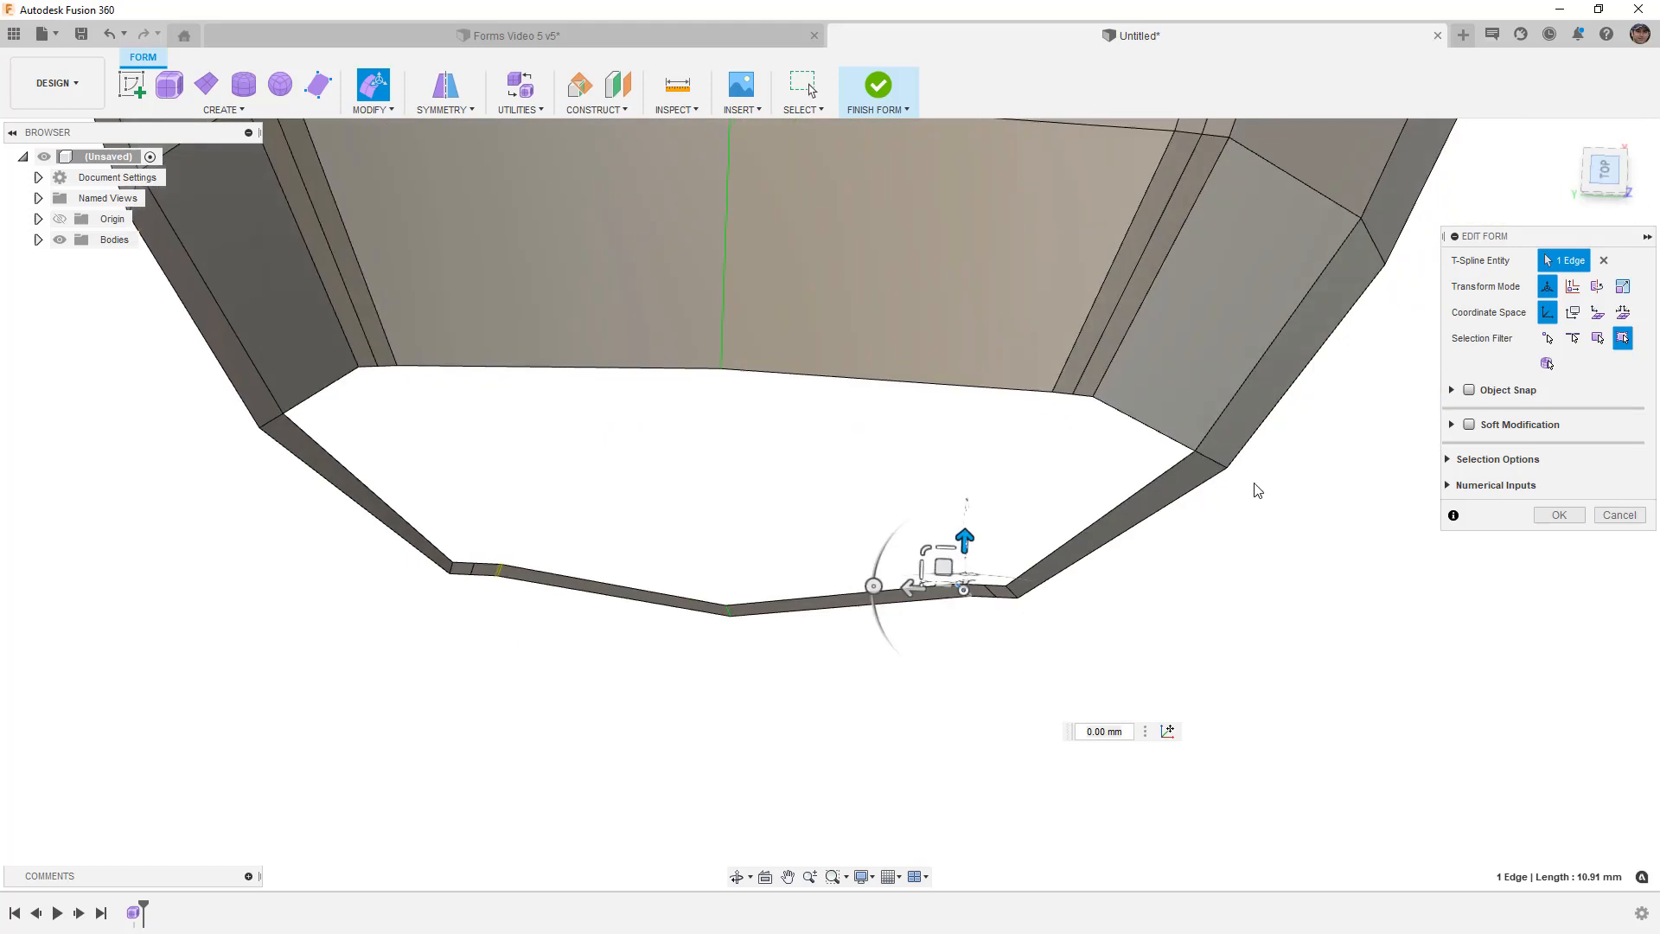
{"action": "left_click_drag", "start_coordinate": [687, 546], "coordinate": [776, 632]}
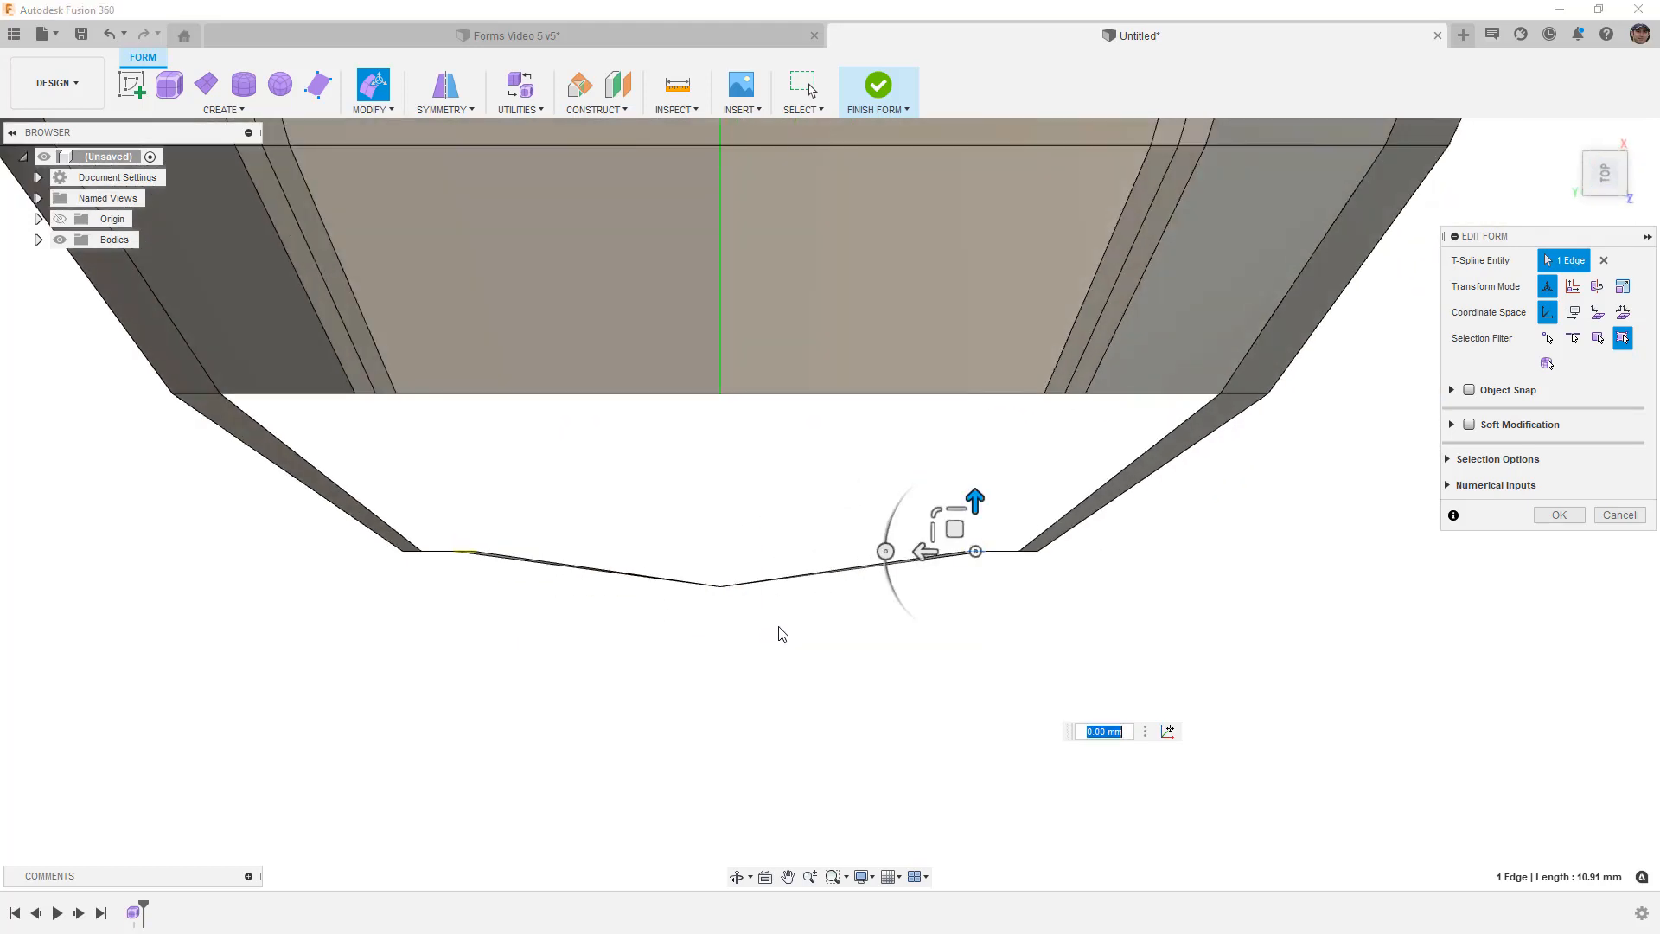
{"action": "left_click_drag", "start_coordinate": [957, 523], "coordinate": [956, 543]}
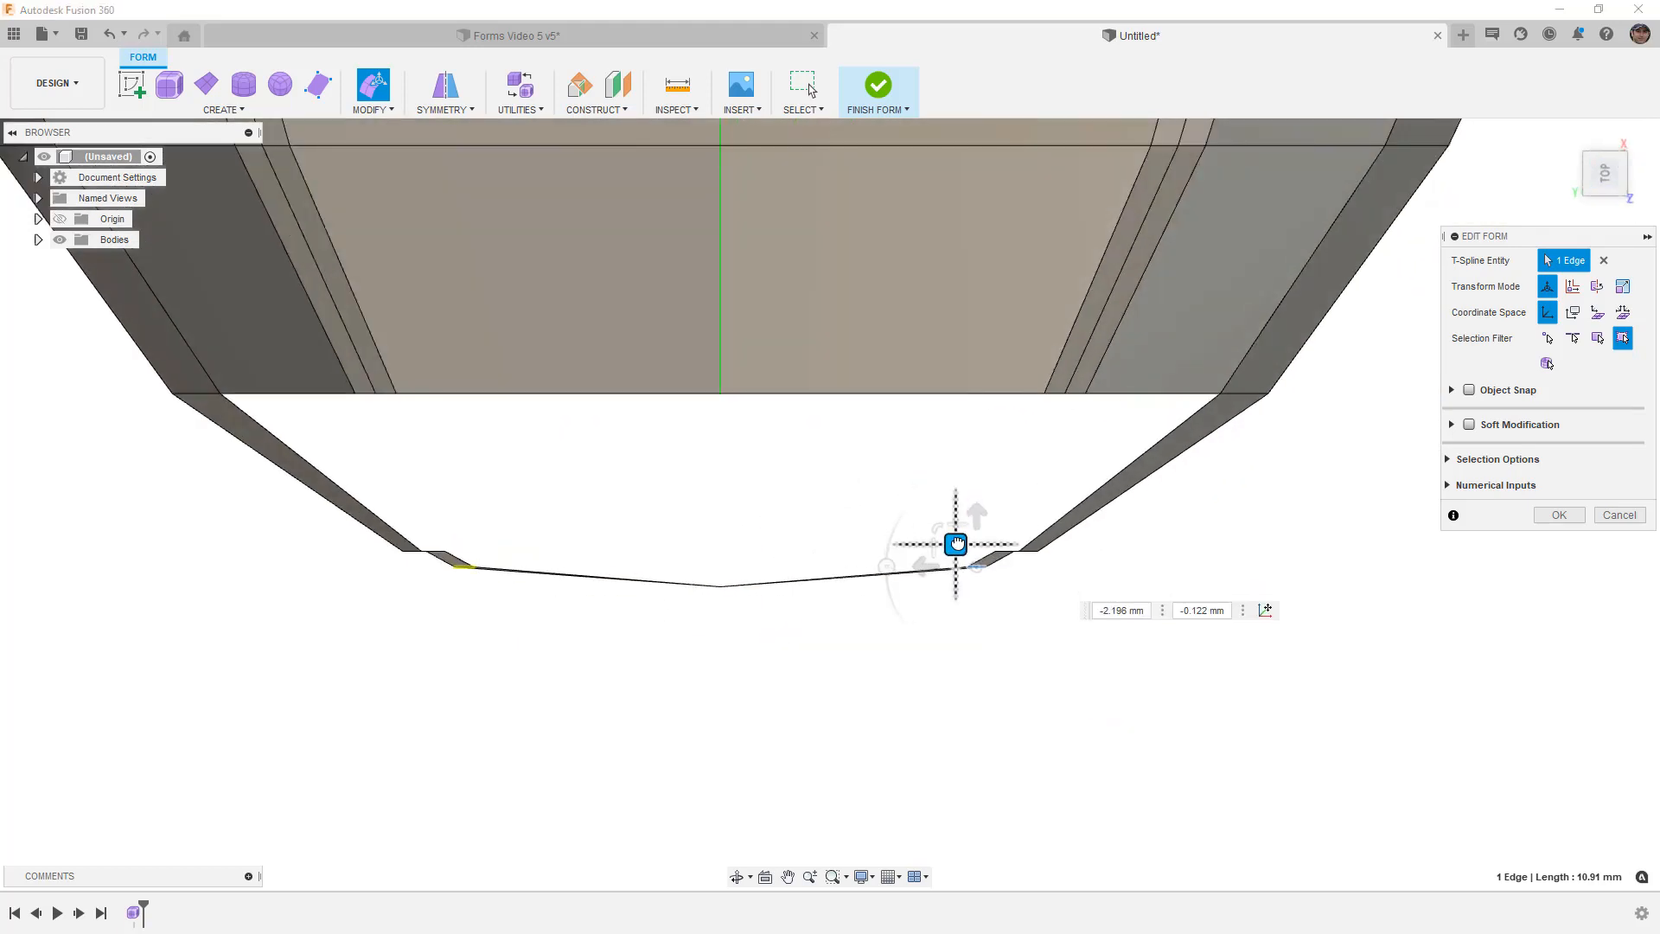
{"action": "left_click", "coordinate": [1027, 563]}
Step: Move the middle edge of the bottom strip's corner about 1.3 mm outward along negative X and 0.2 mm along negative Y
{"action": "scroll", "coordinate": [1028, 563], "scroll_direction": "up", "scroll_amount": 2}
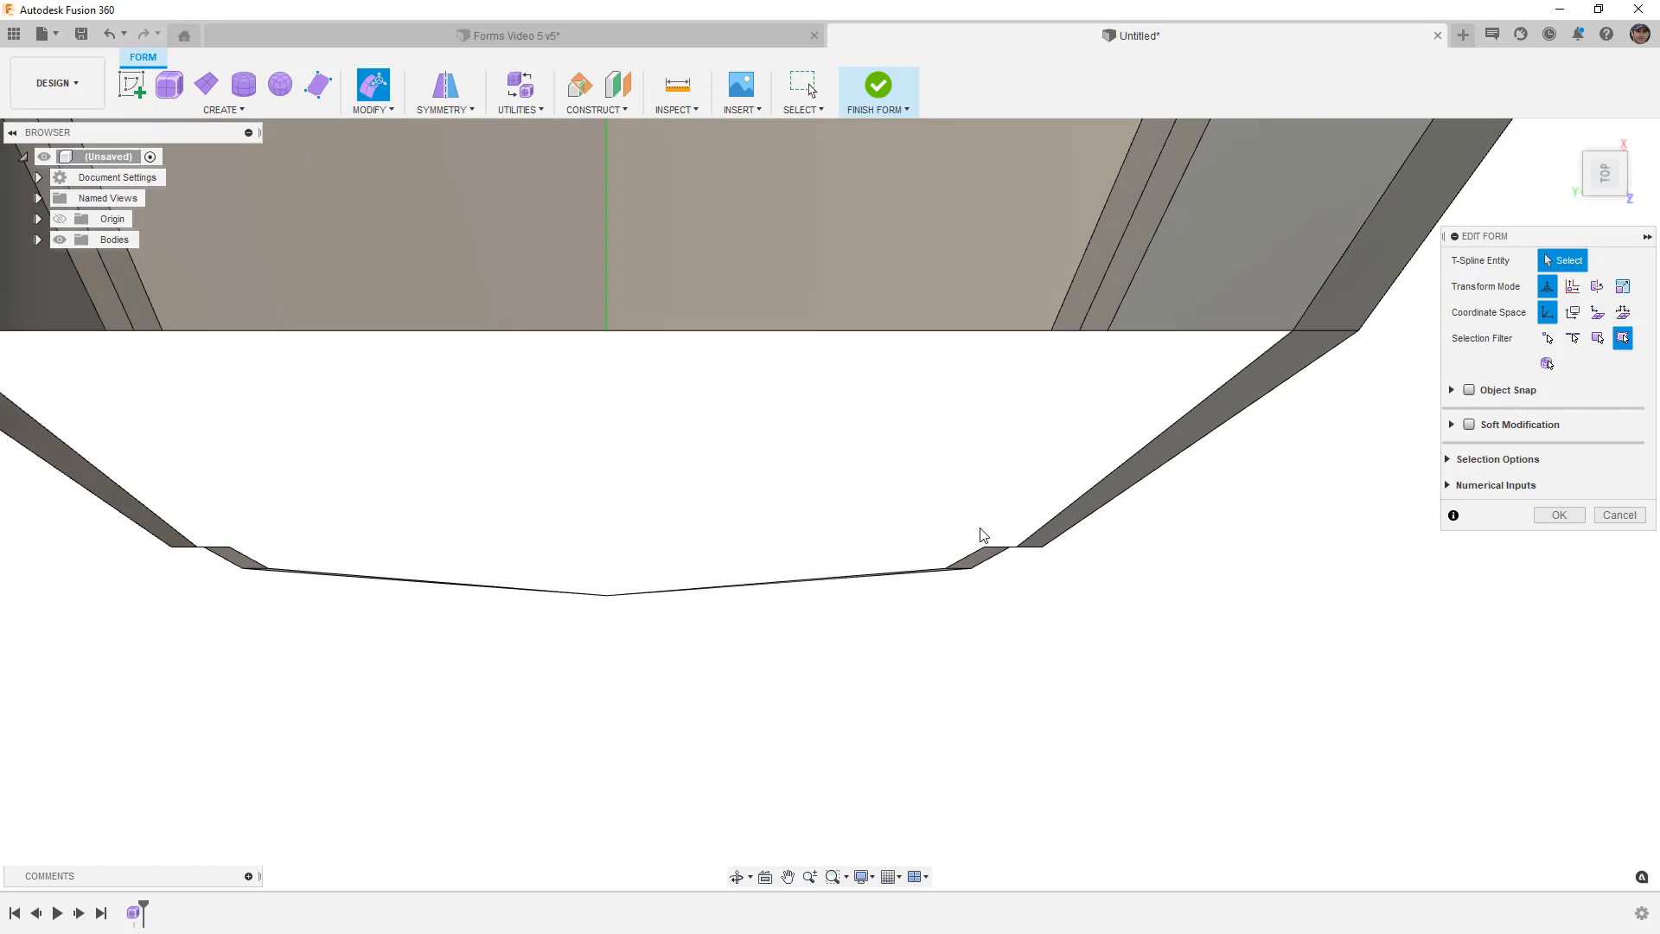
{"action": "left_click", "coordinate": [1013, 570]}
{"action": "left_click_drag", "start_coordinate": [984, 532], "coordinate": [978, 538]}
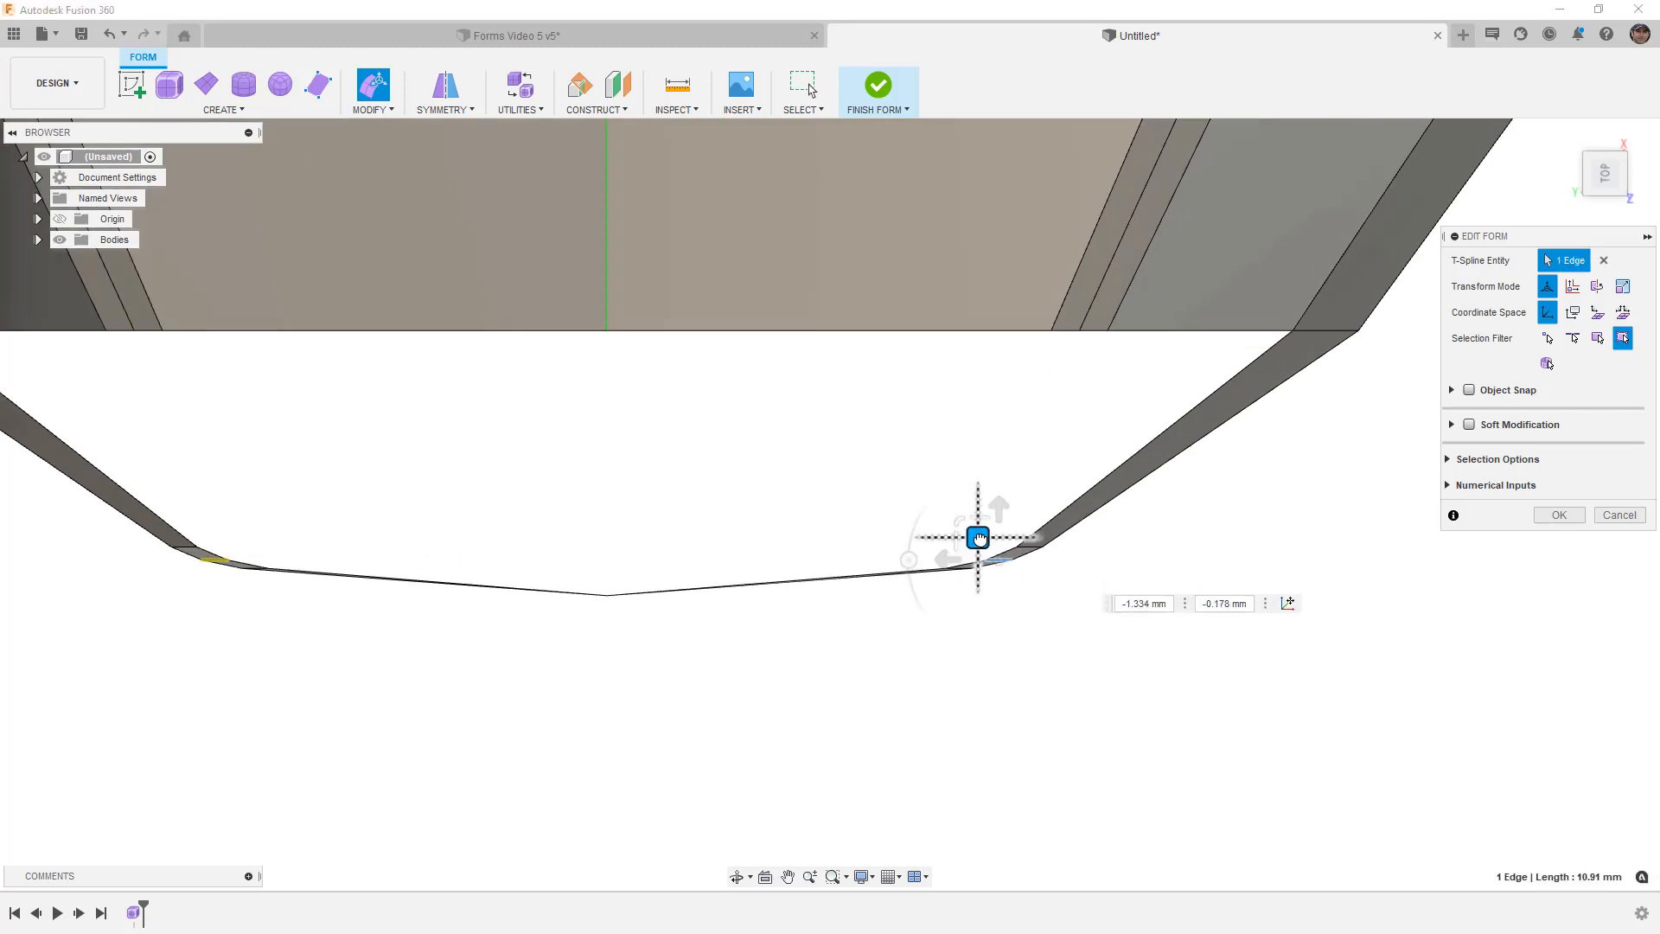
{"action": "scroll", "coordinate": [760, 574], "scroll_direction": "down", "scroll_amount": 2}
{"action": "left_click", "coordinate": [823, 678]}
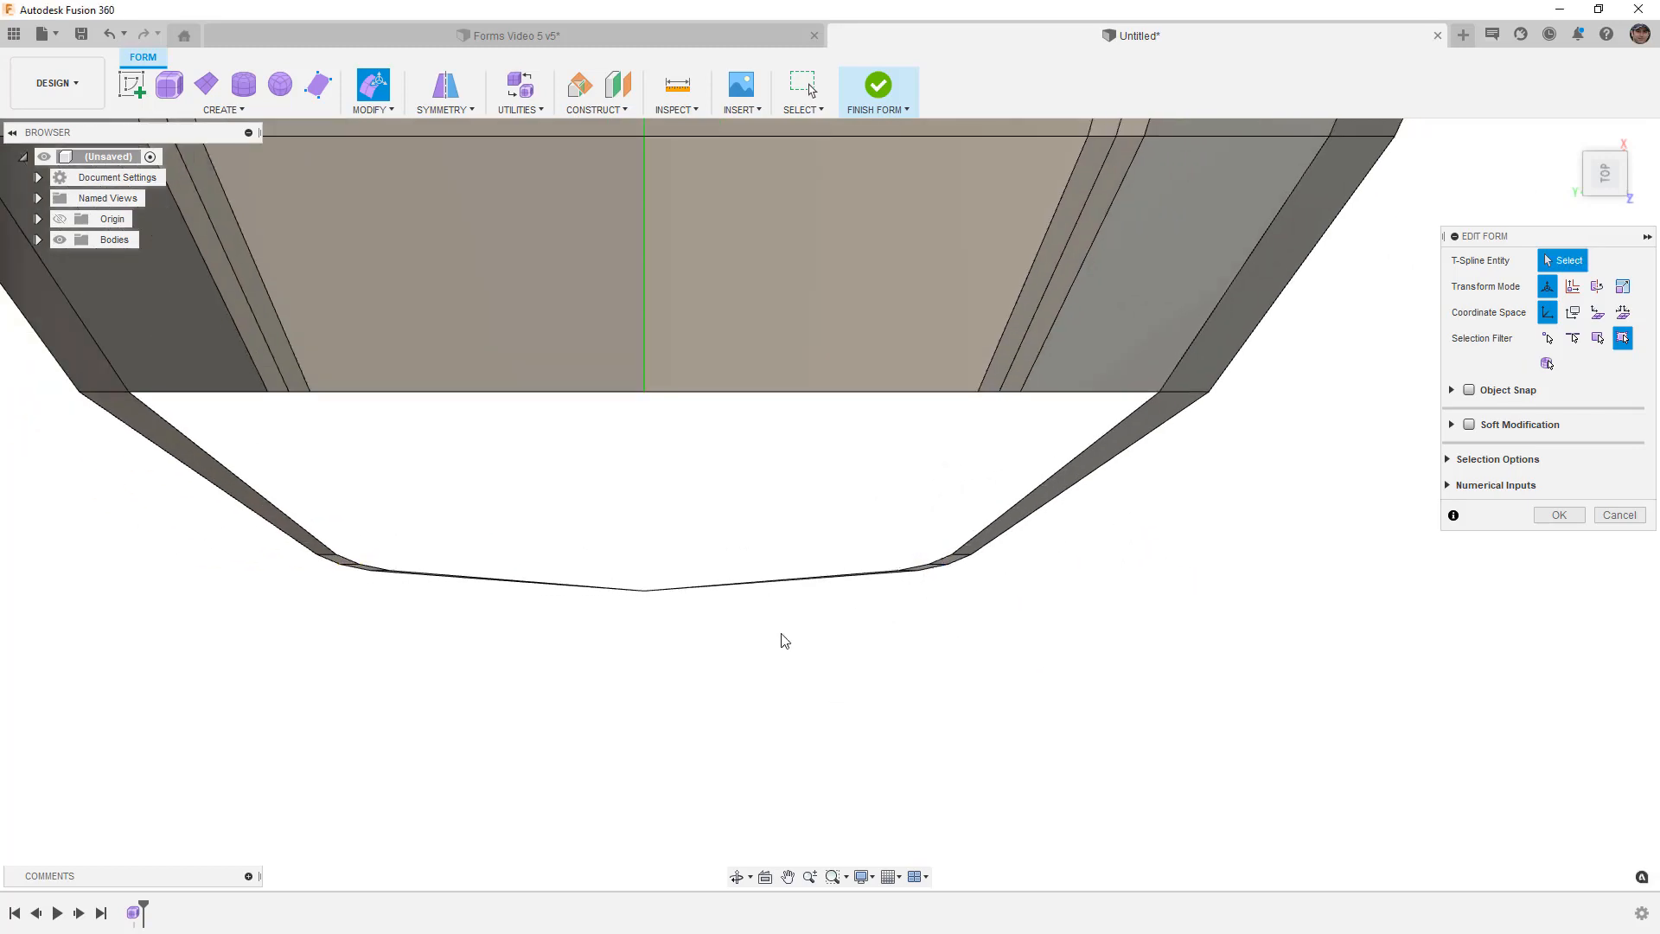
Step: Move the lower centre vertex of the bottom strip 1 mm outward along negative X
{"action": "middle_click_drag", "start_coordinate": [739, 684], "coordinate": [671, 767], "text": "shift"}
{"action": "left_click", "coordinate": [663, 612]}
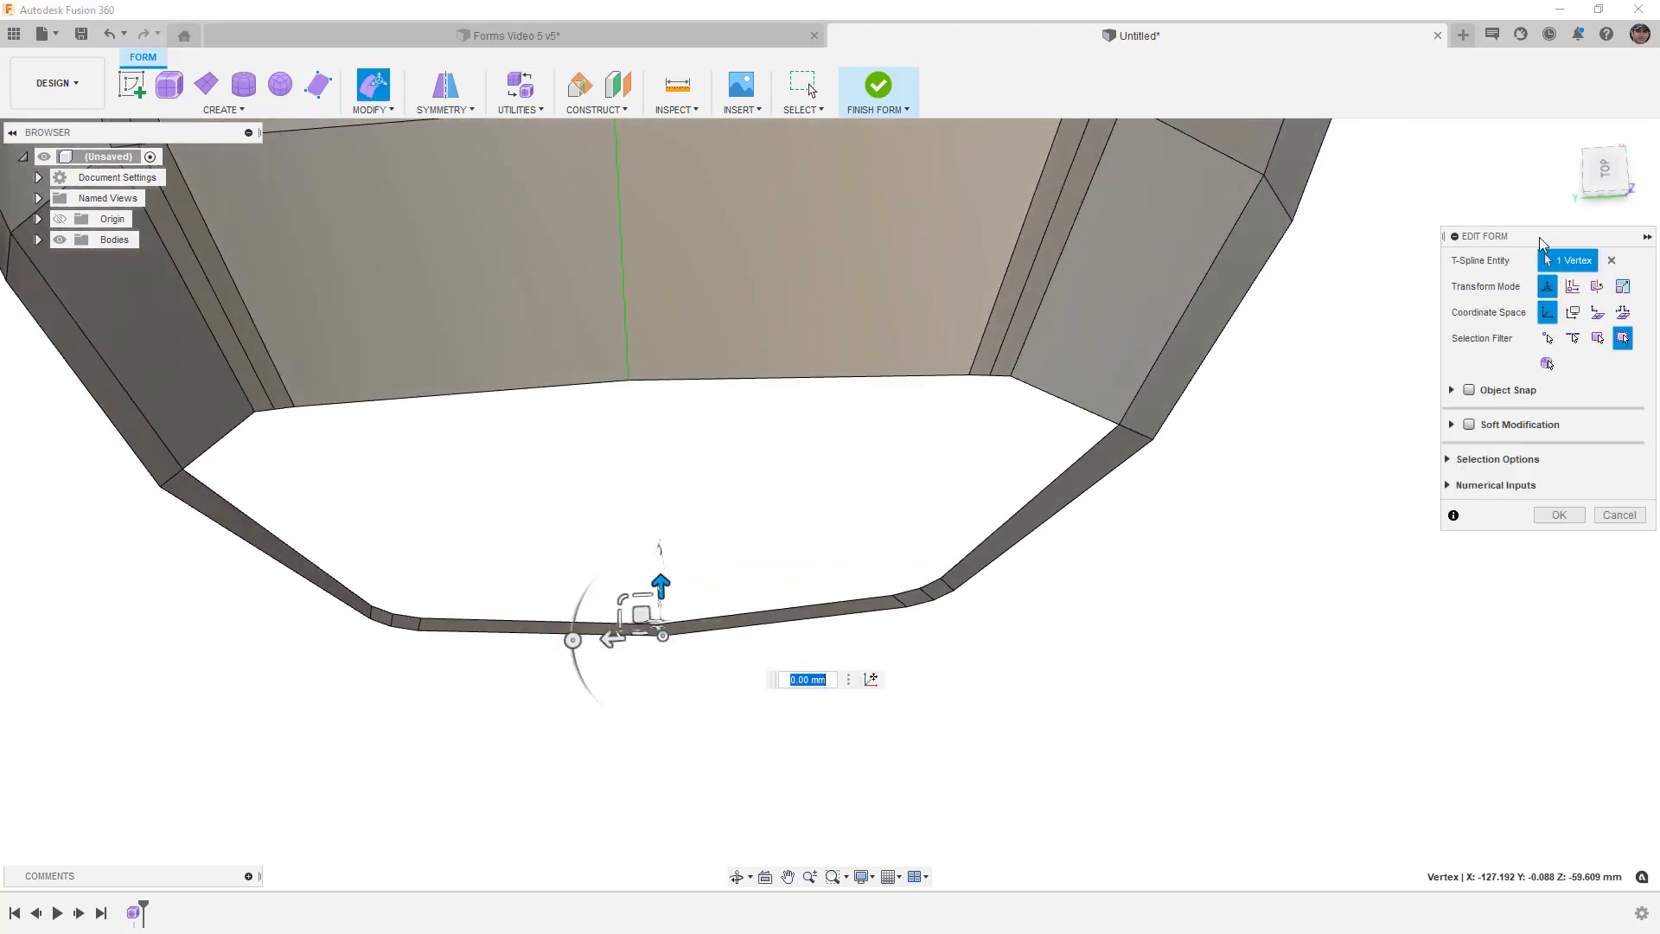
{"action": "left_click", "coordinate": [1604, 177]}
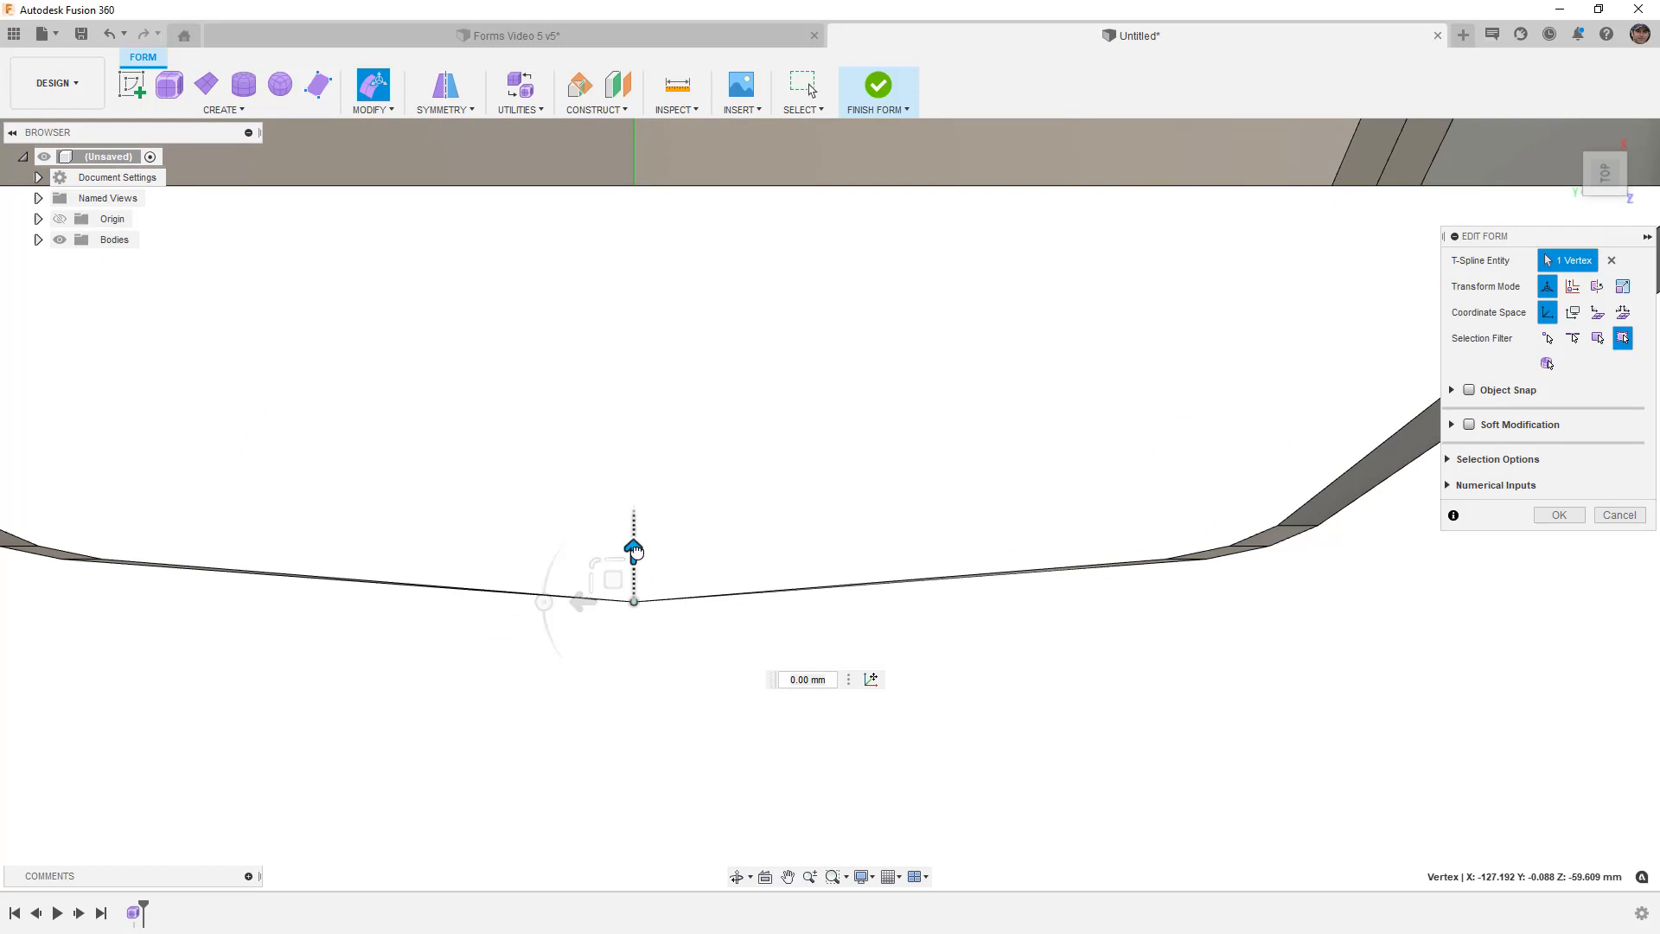
{"action": "left_click_drag", "start_coordinate": [634, 547], "coordinate": [634, 563]}
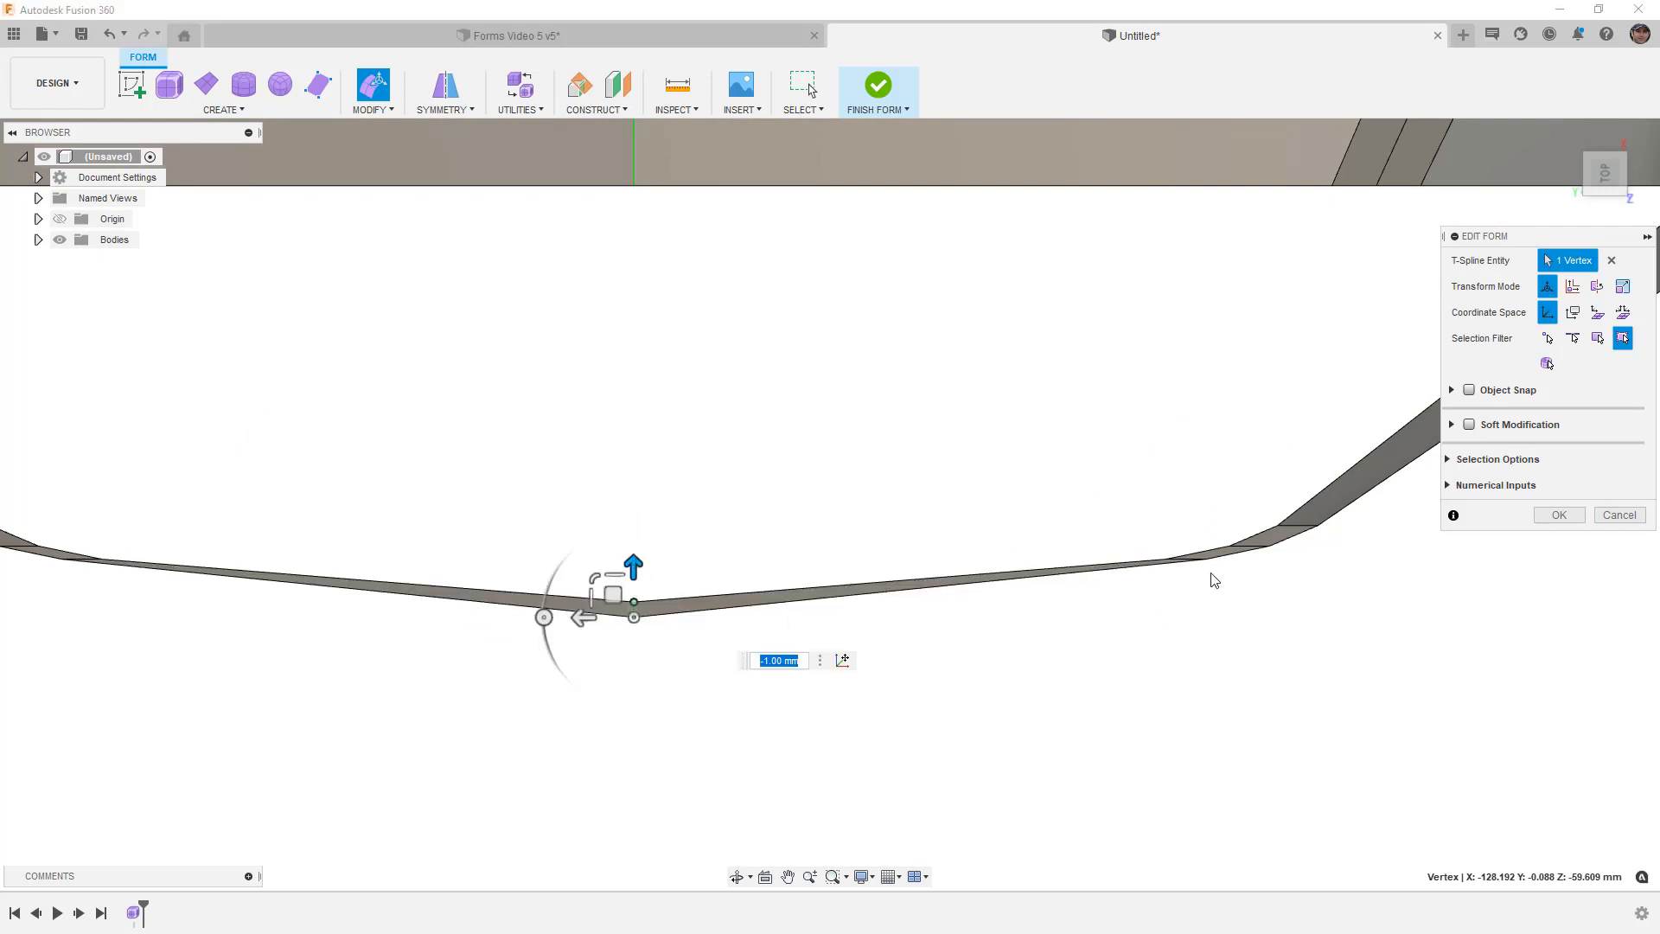
Step: Move the three lower edges running from the bottom strip's centre through its corner 3 mm outward along negative X
{"action": "middle_click_drag", "start_coordinate": [1311, 502], "coordinate": [1271, 563], "text": "shift"}
{"action": "middle_click_drag", "start_coordinate": [1245, 659], "coordinate": [1259, 562], "text": "shift"}
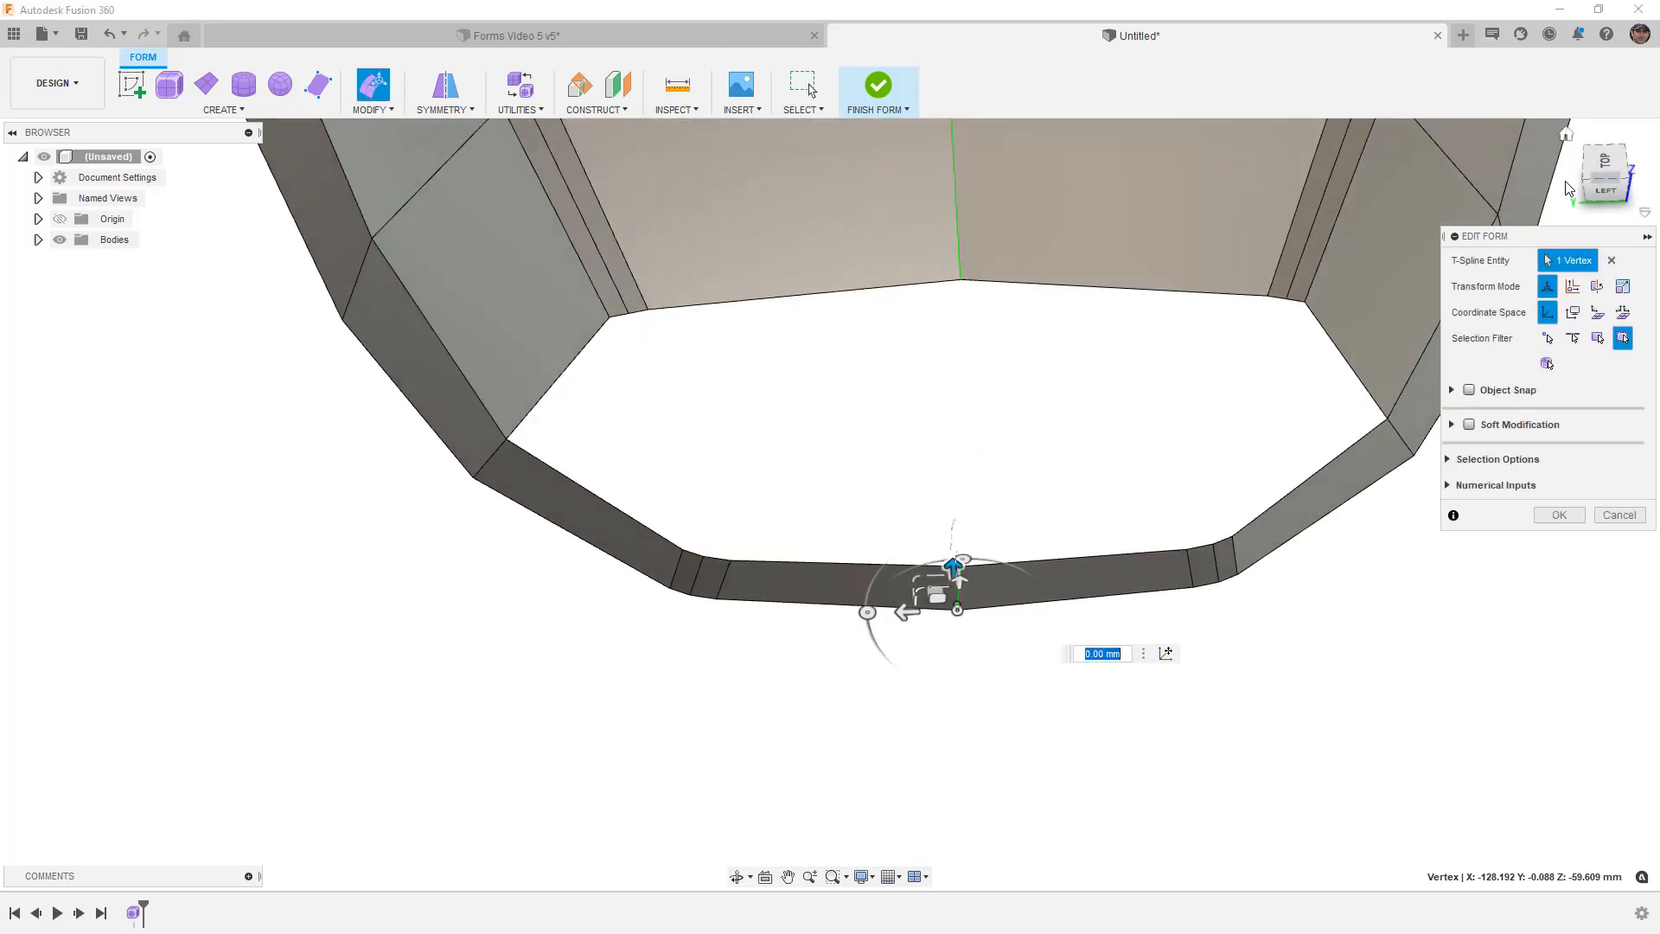
{"action": "left_click", "coordinate": [1604, 196]}
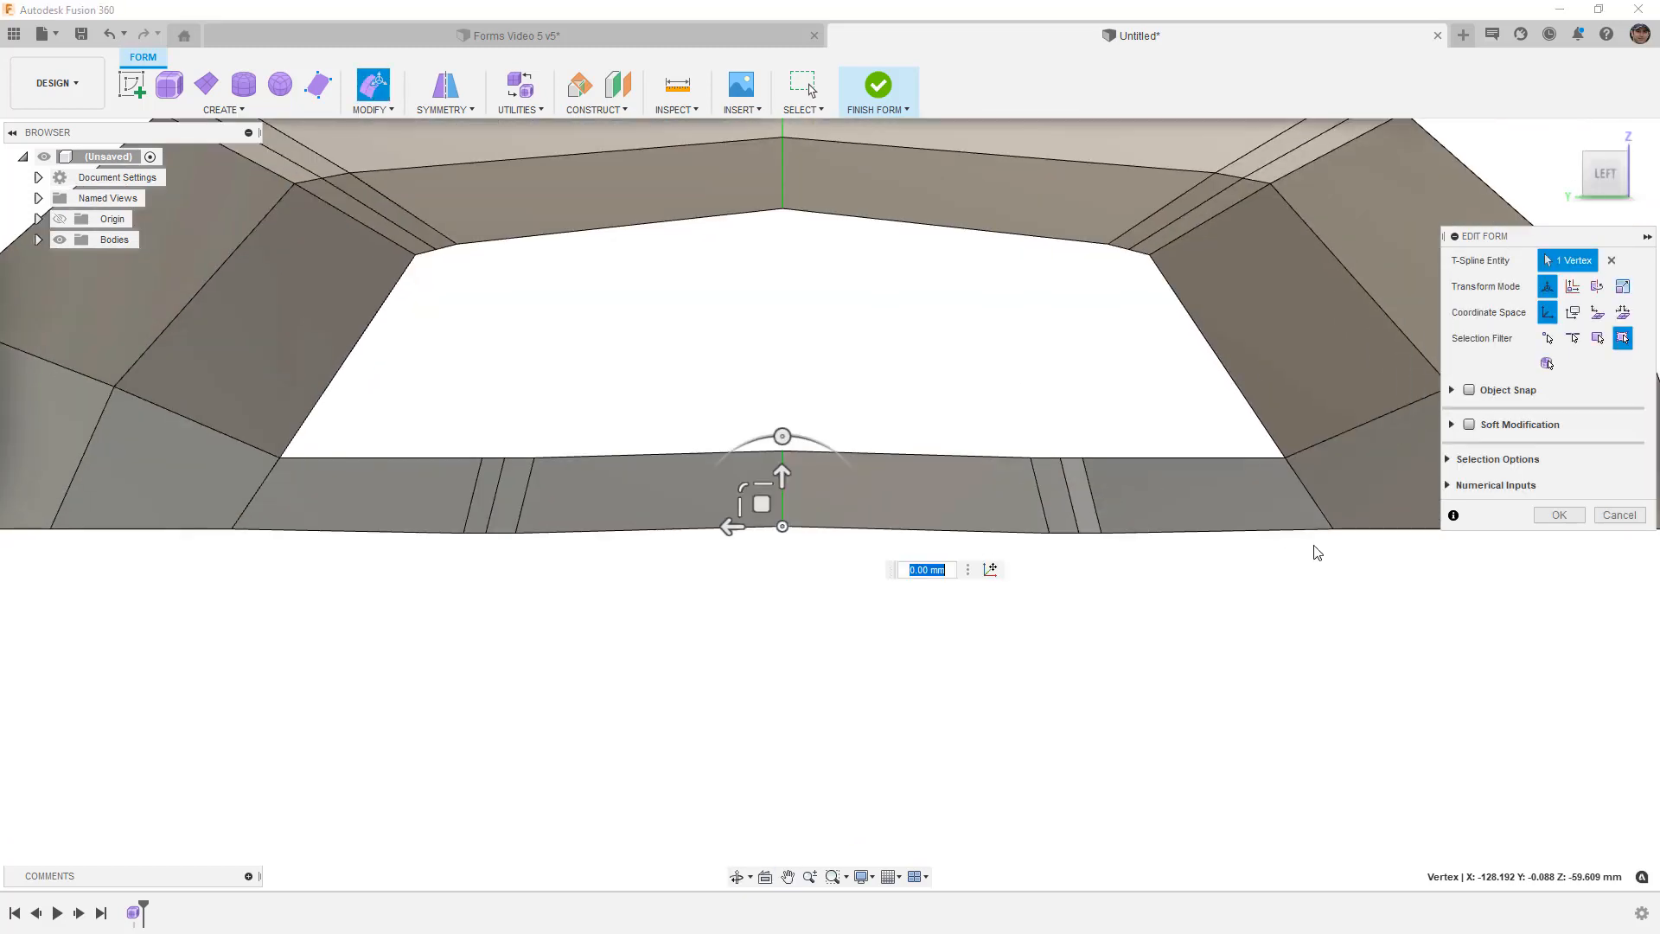
{"action": "middle_click_drag", "start_coordinate": [1317, 552], "coordinate": [967, 526]}
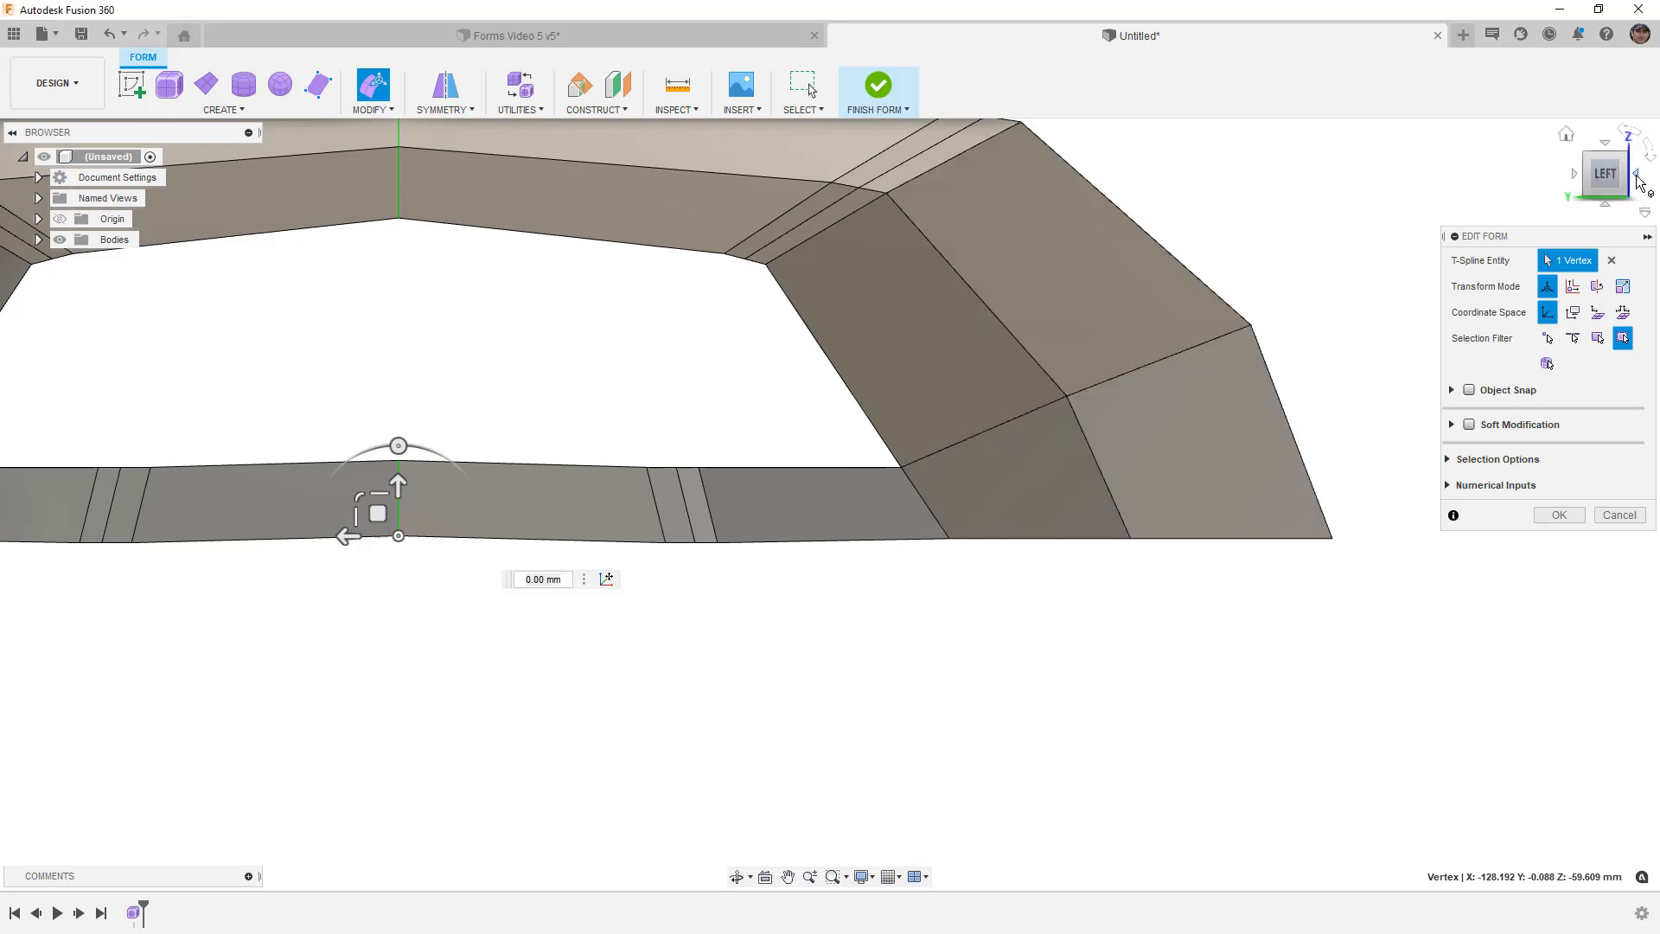
{"action": "left_click", "coordinate": [1637, 180]}
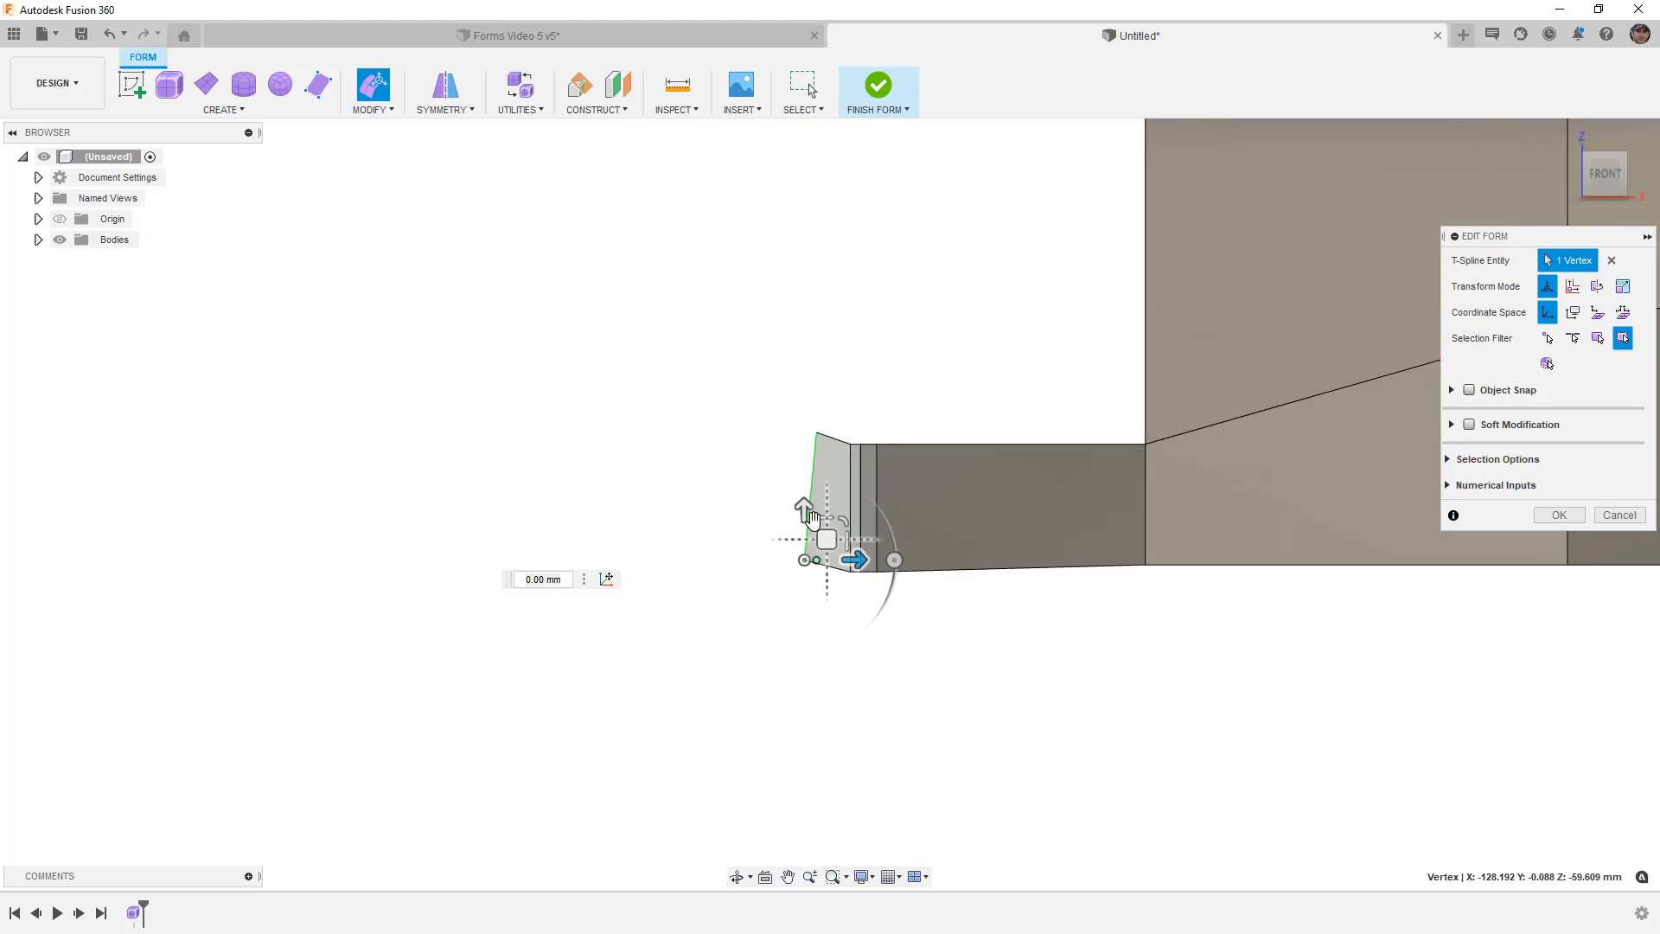
{"action": "scroll", "coordinate": [852, 583], "scroll_direction": "up", "scroll_amount": 3}
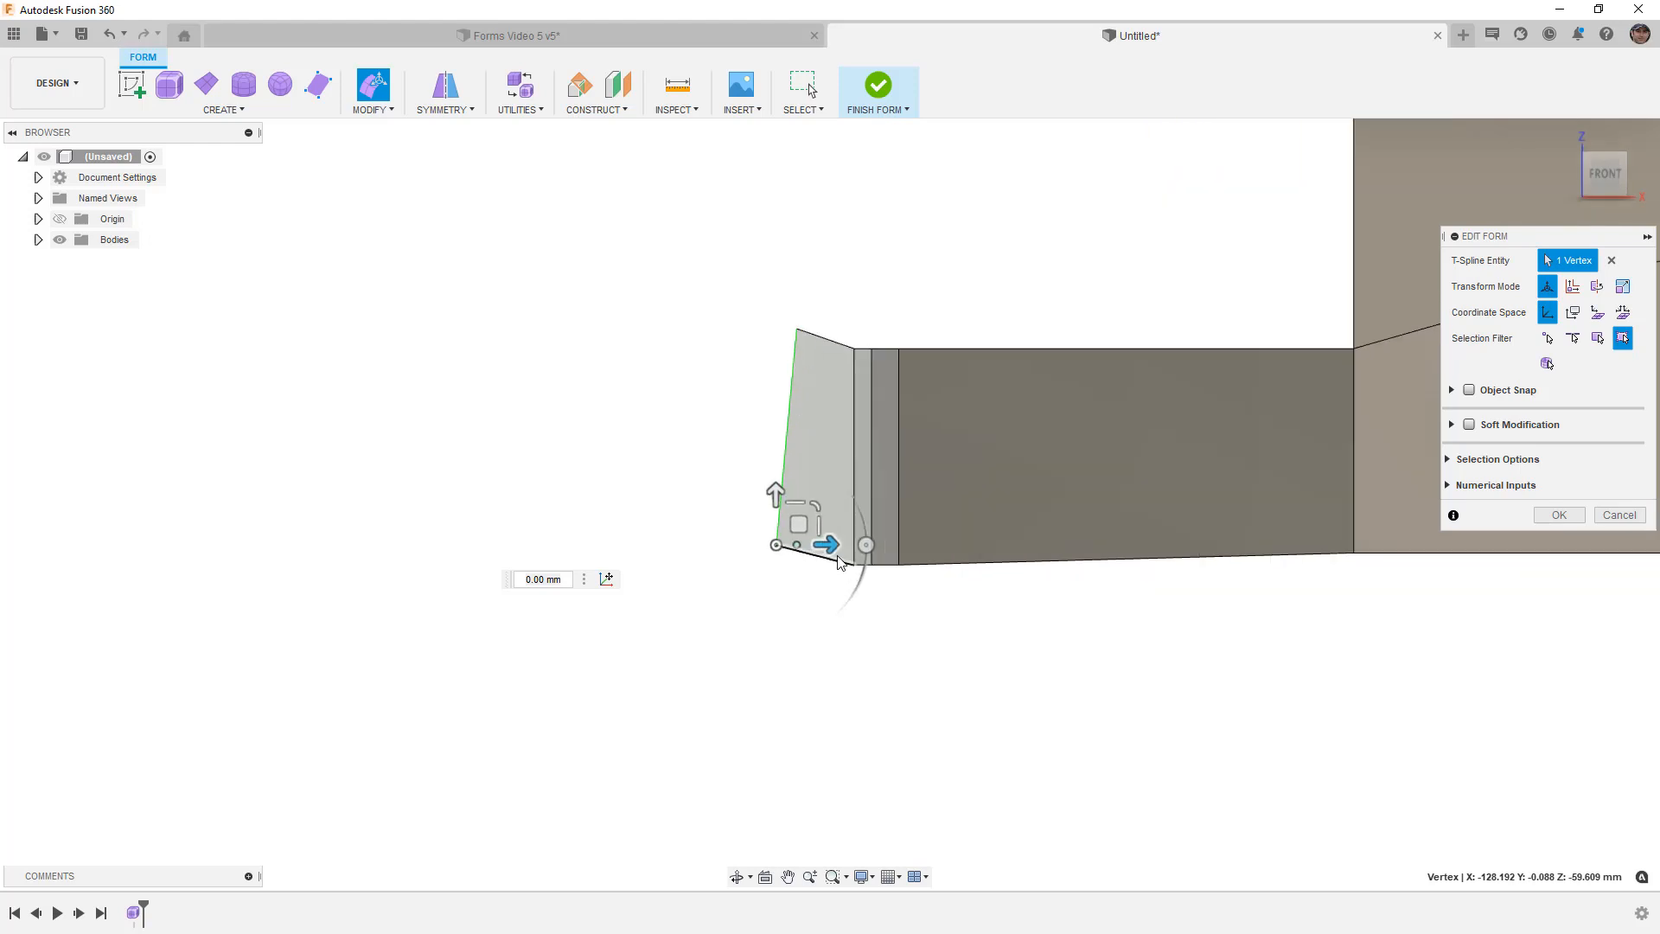
{"action": "left_click", "coordinate": [831, 560]}
{"action": "scroll", "coordinate": [850, 564], "scroll_direction": "up", "scroll_amount": 3}
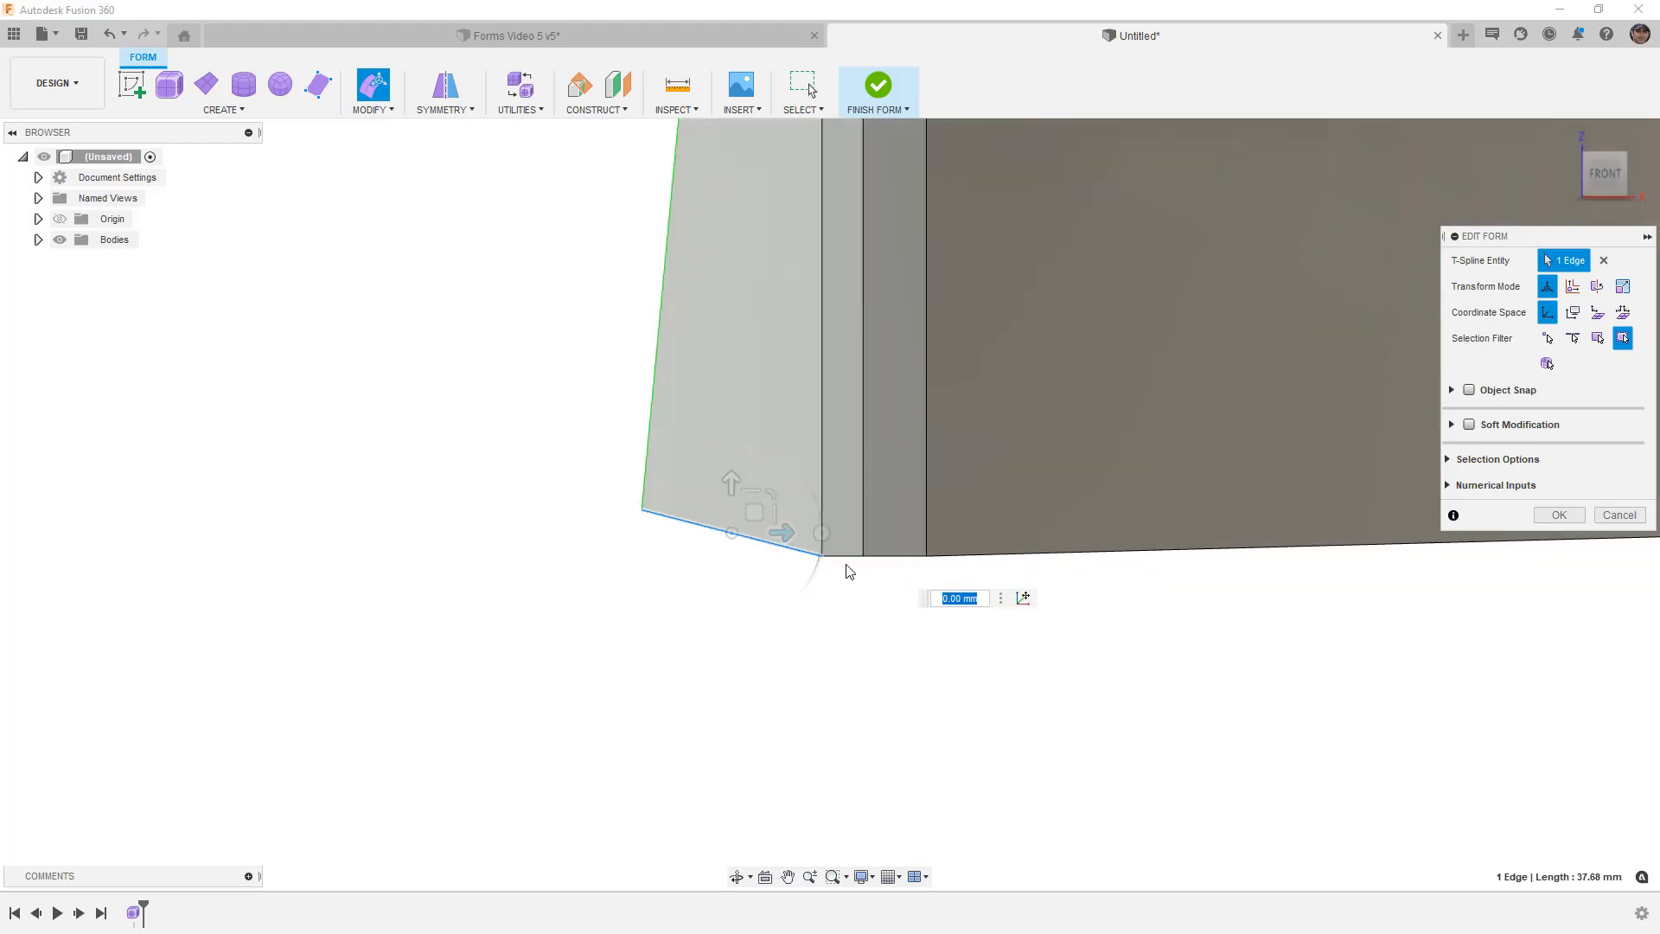
{"action": "left_click", "coordinate": [848, 560], "text": "shift"}
{"action": "left_click", "coordinate": [893, 559], "text": "shift"}
{"action": "scroll", "coordinate": [811, 643], "scroll_direction": "down", "scroll_amount": 3}
{"action": "left_click_drag", "start_coordinate": [859, 600], "coordinate": [794, 602]}
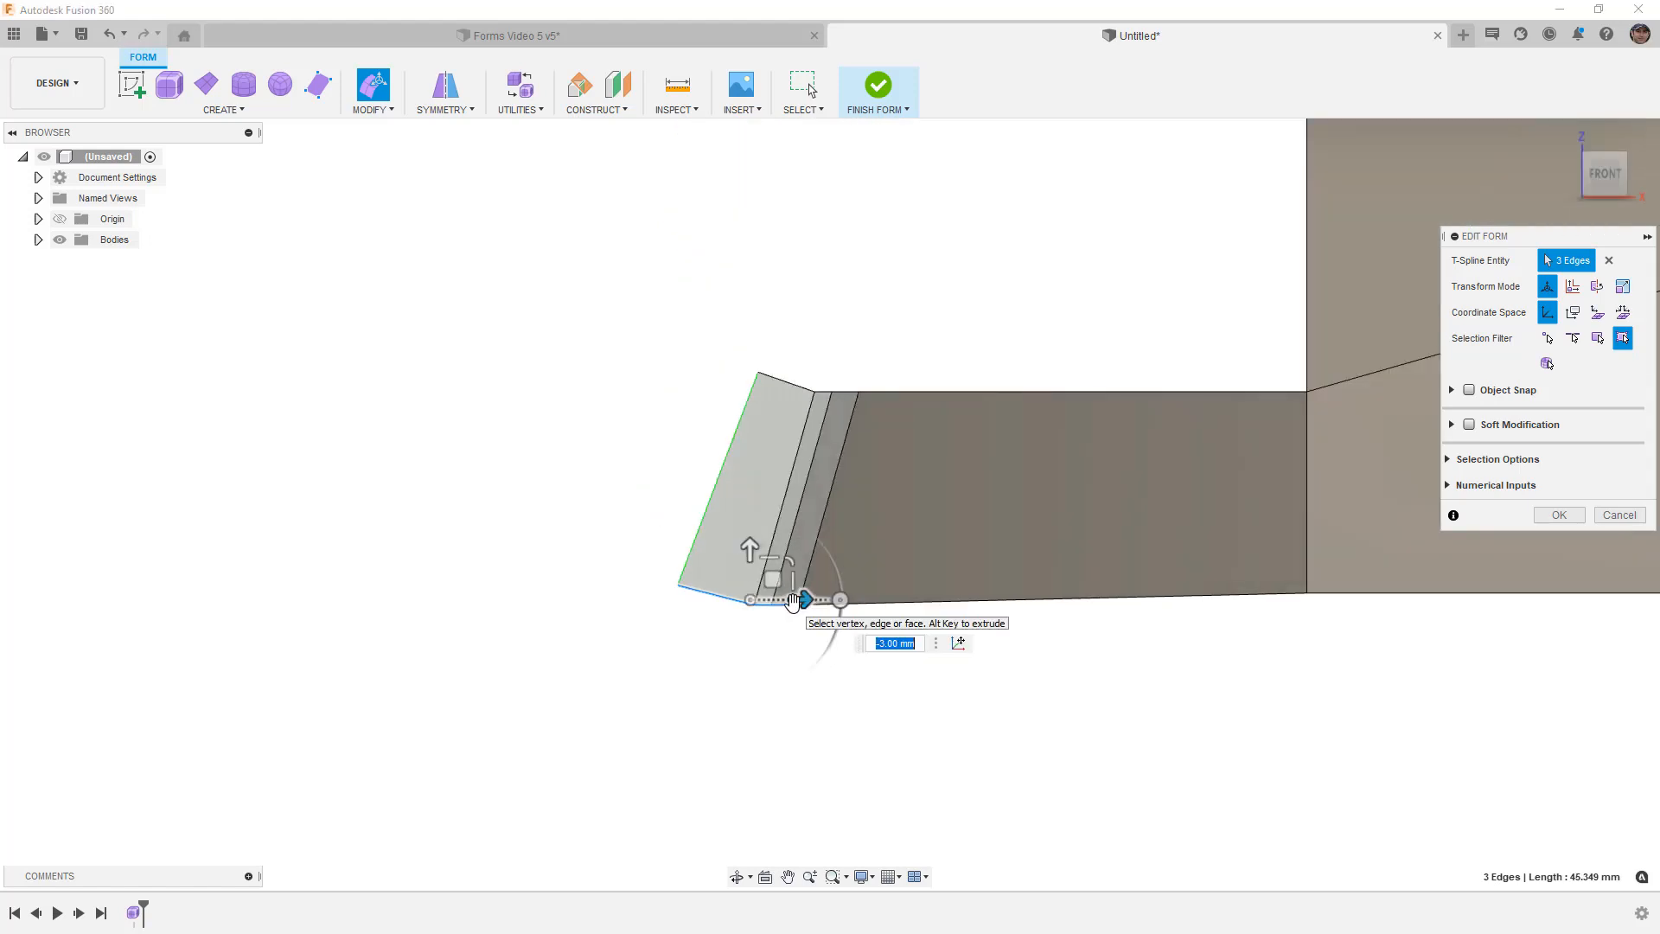
Step: Compare the box and smooth displays of the form and examine the upper corner of the narrow-end opening
{"action": "scroll", "coordinate": [786, 673], "scroll_direction": "down", "scroll_amount": 1}
{"action": "middle_click_drag", "start_coordinate": [757, 679], "coordinate": [864, 692], "text": "shift"}
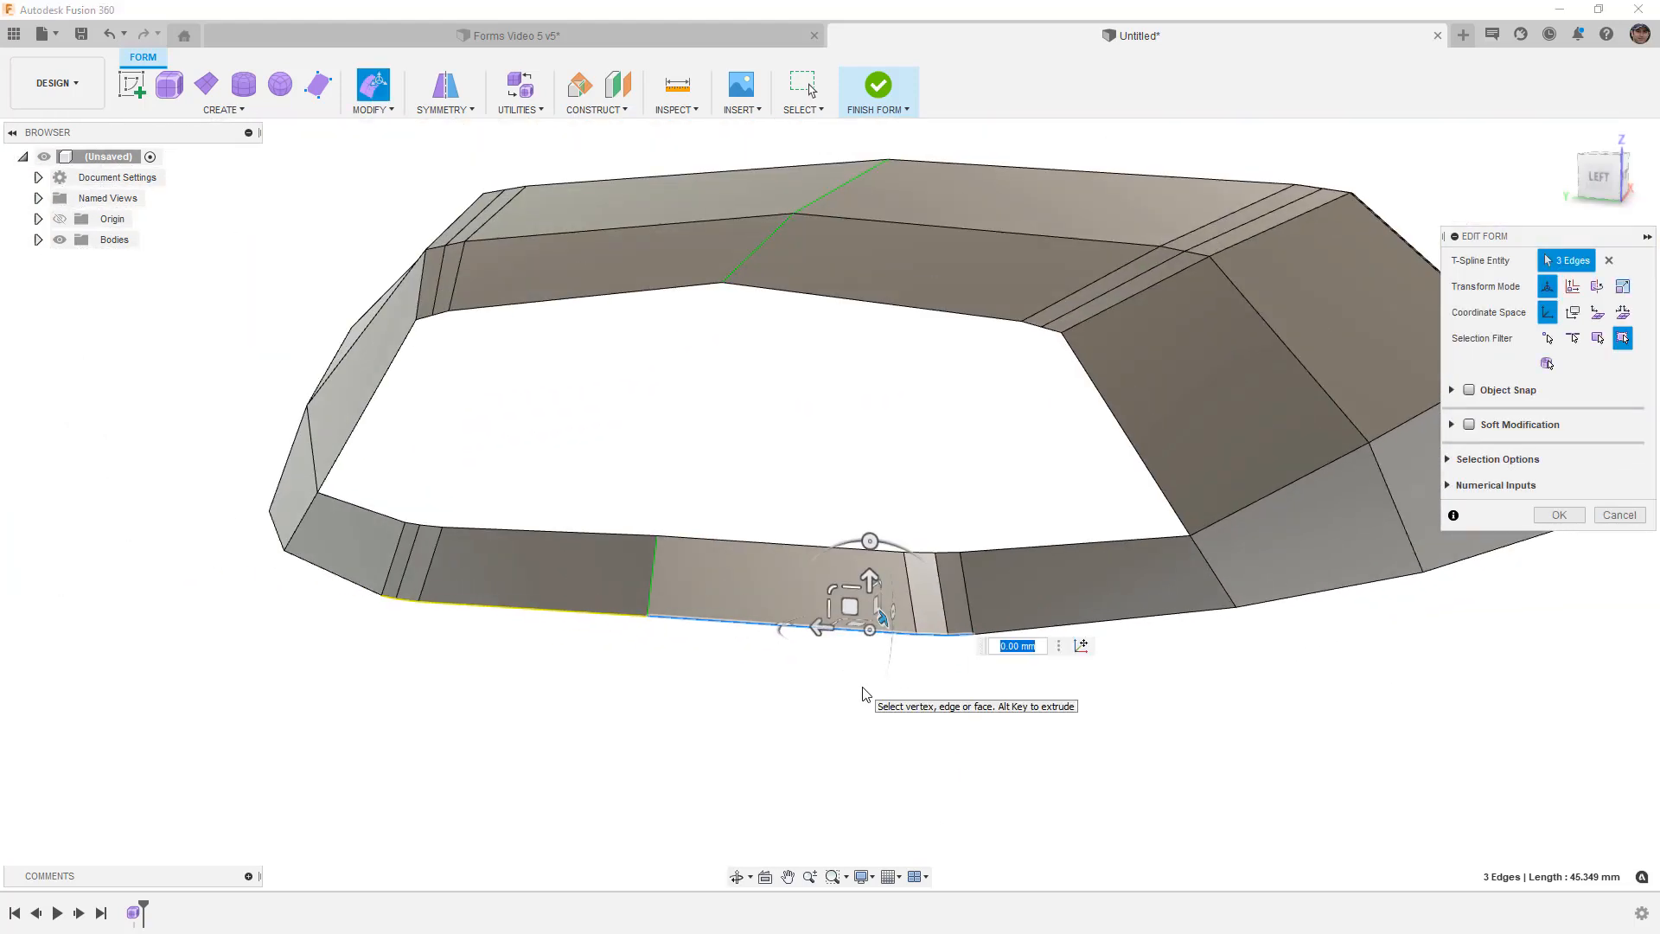
{"action": "key", "text": "alt+3"}
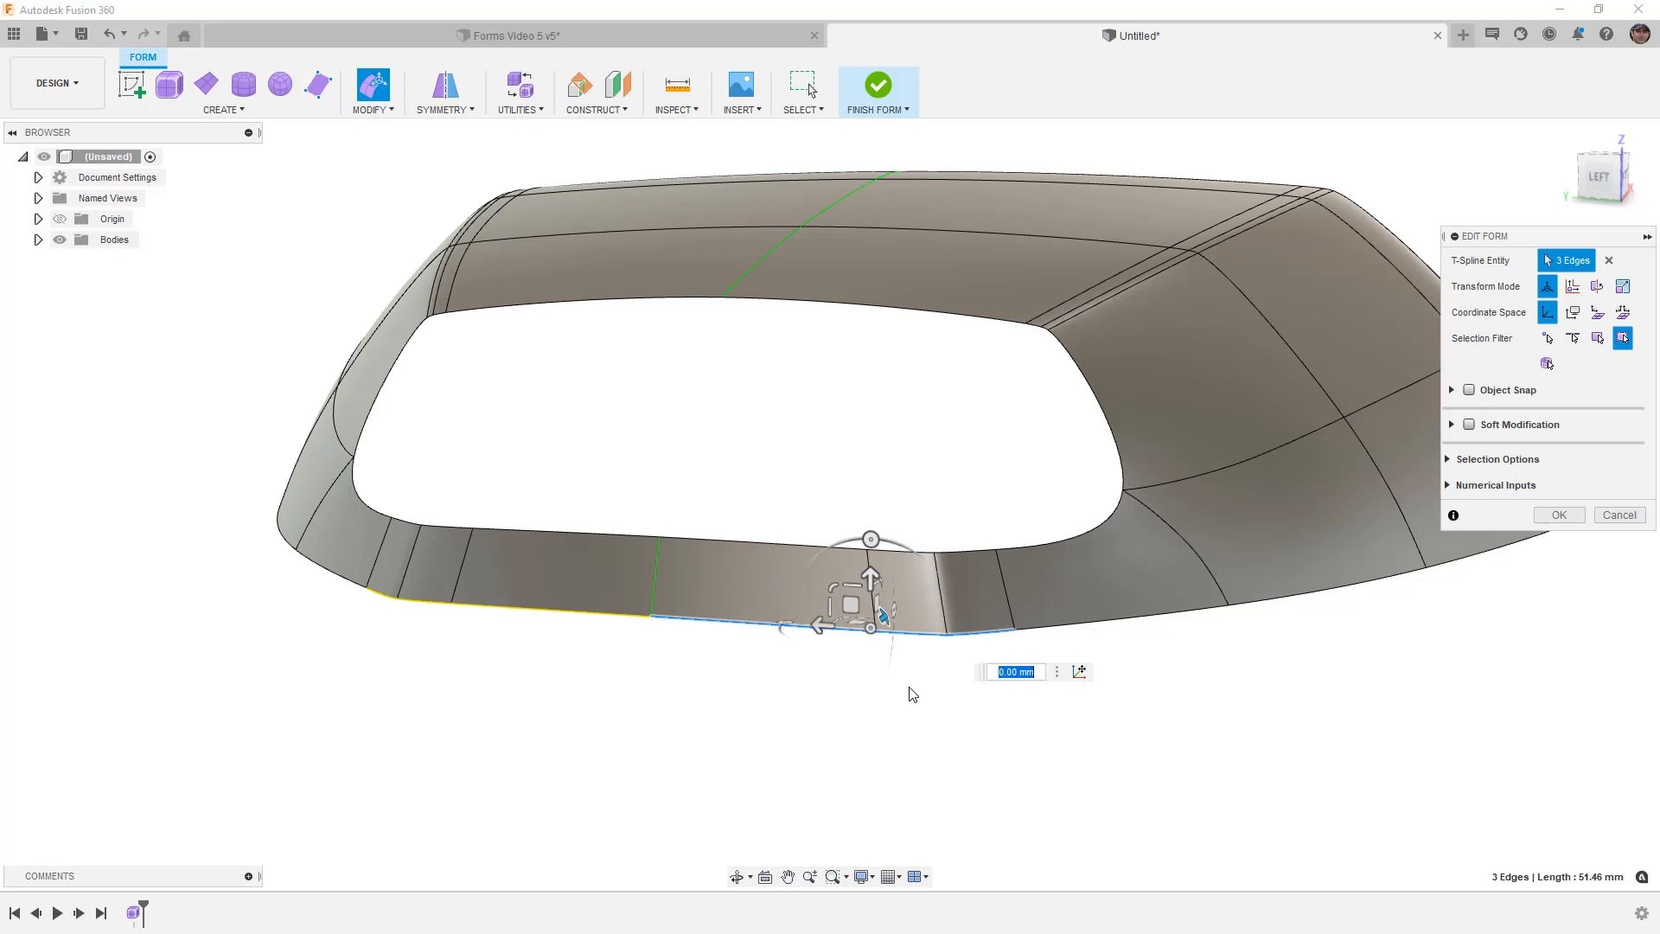
{"action": "key", "text": "alt+1"}
{"action": "key", "text": "alt+3"}
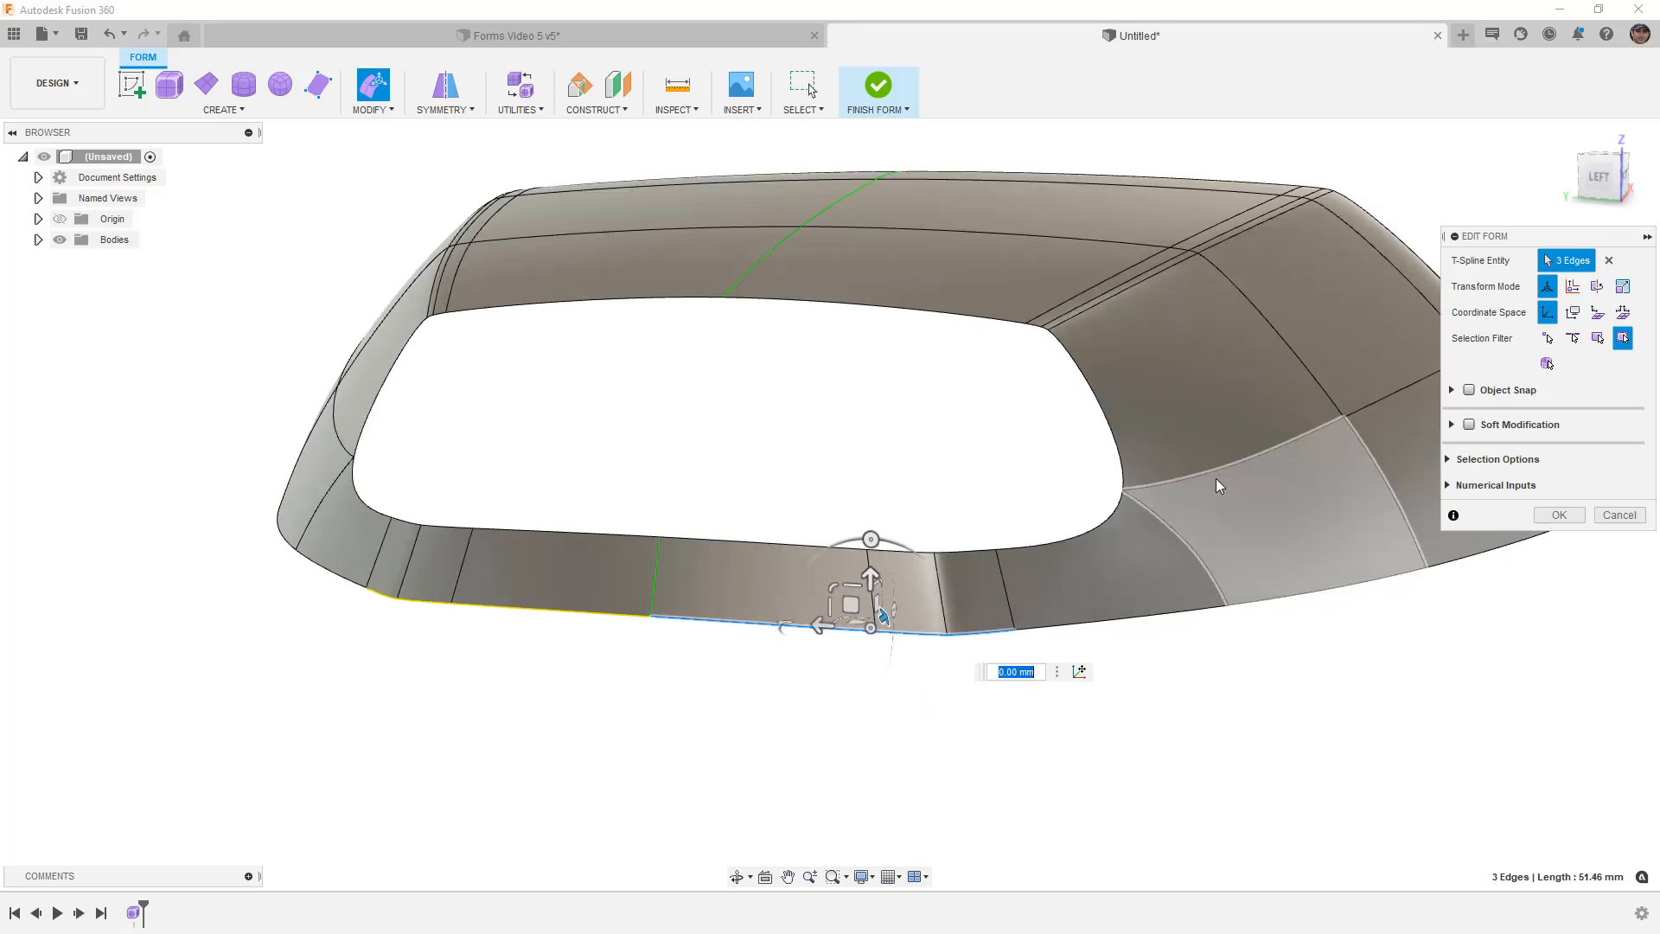
{"action": "left_click", "coordinate": [1598, 175]}
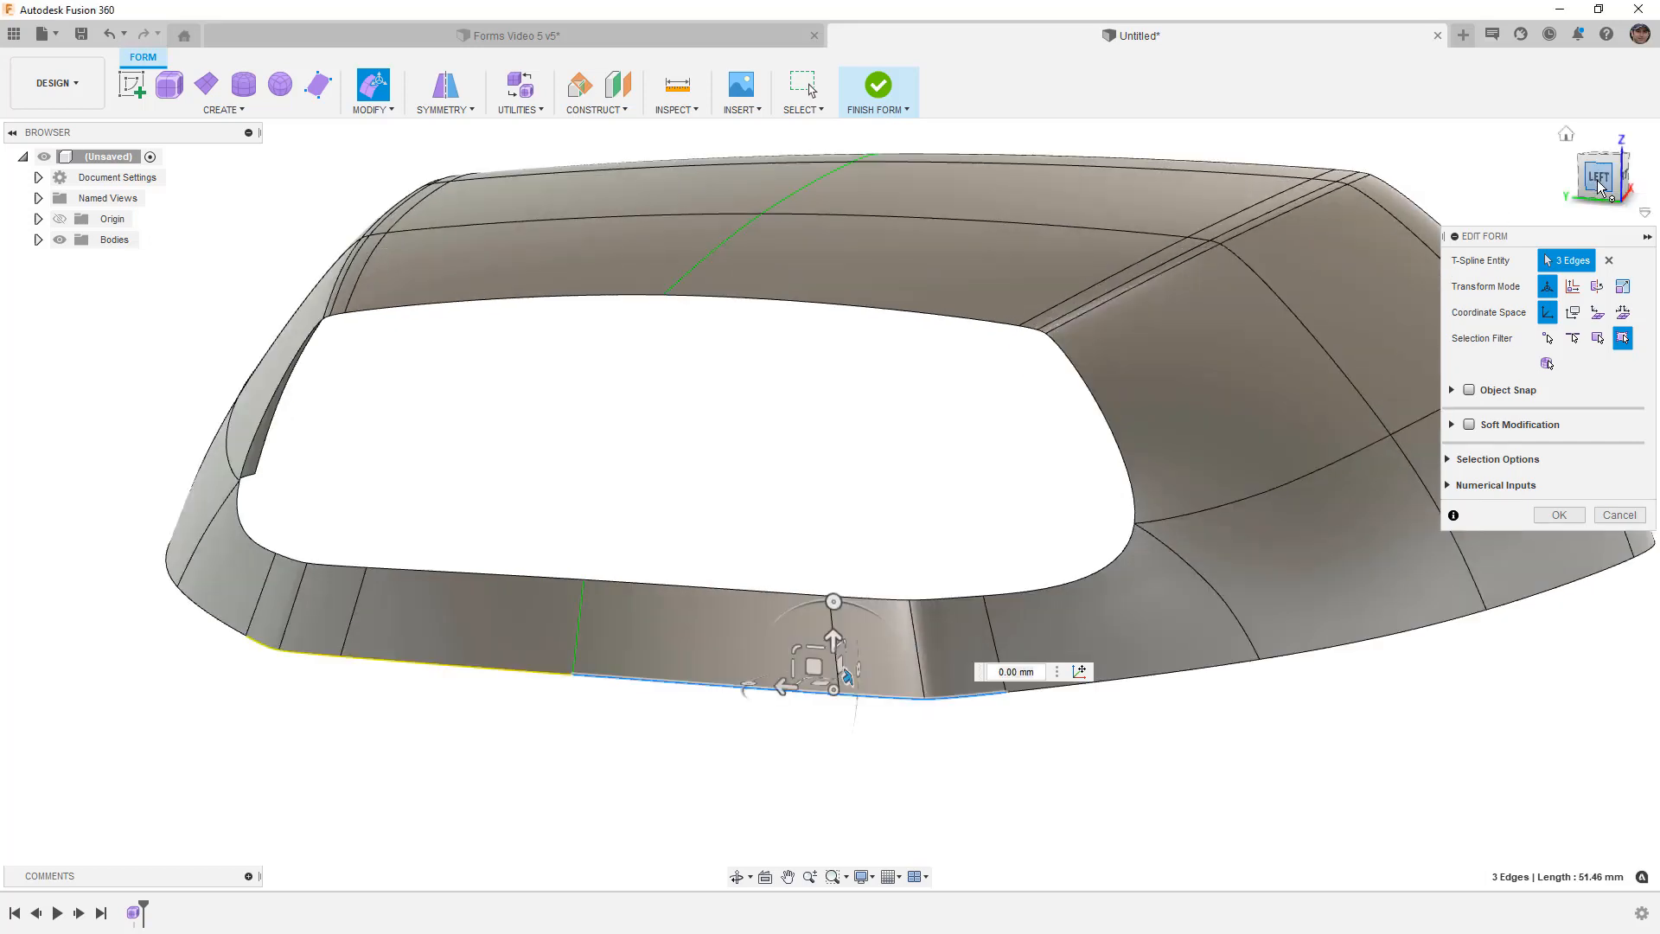
{"action": "scroll", "coordinate": [934, 371], "scroll_direction": "up", "scroll_amount": 3}
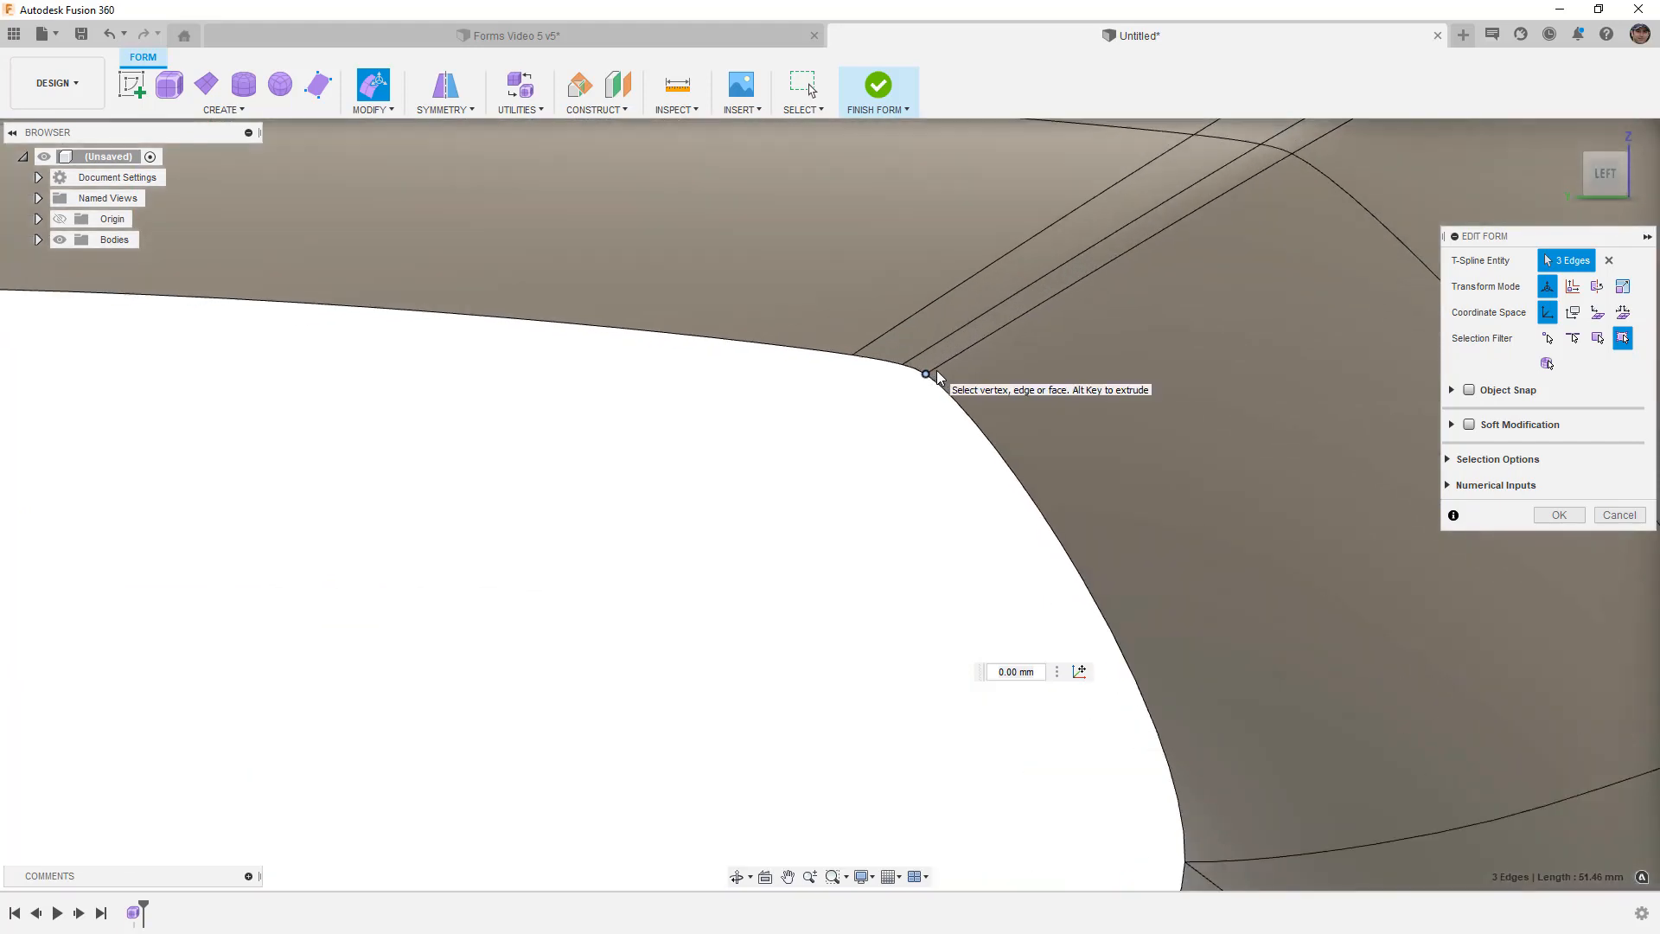
Step: In box display, move the outermost of the three closely spaced edge lines along the shell's upper corner 0.54 mm along negative Z
{"action": "key", "text": "alt+1"}
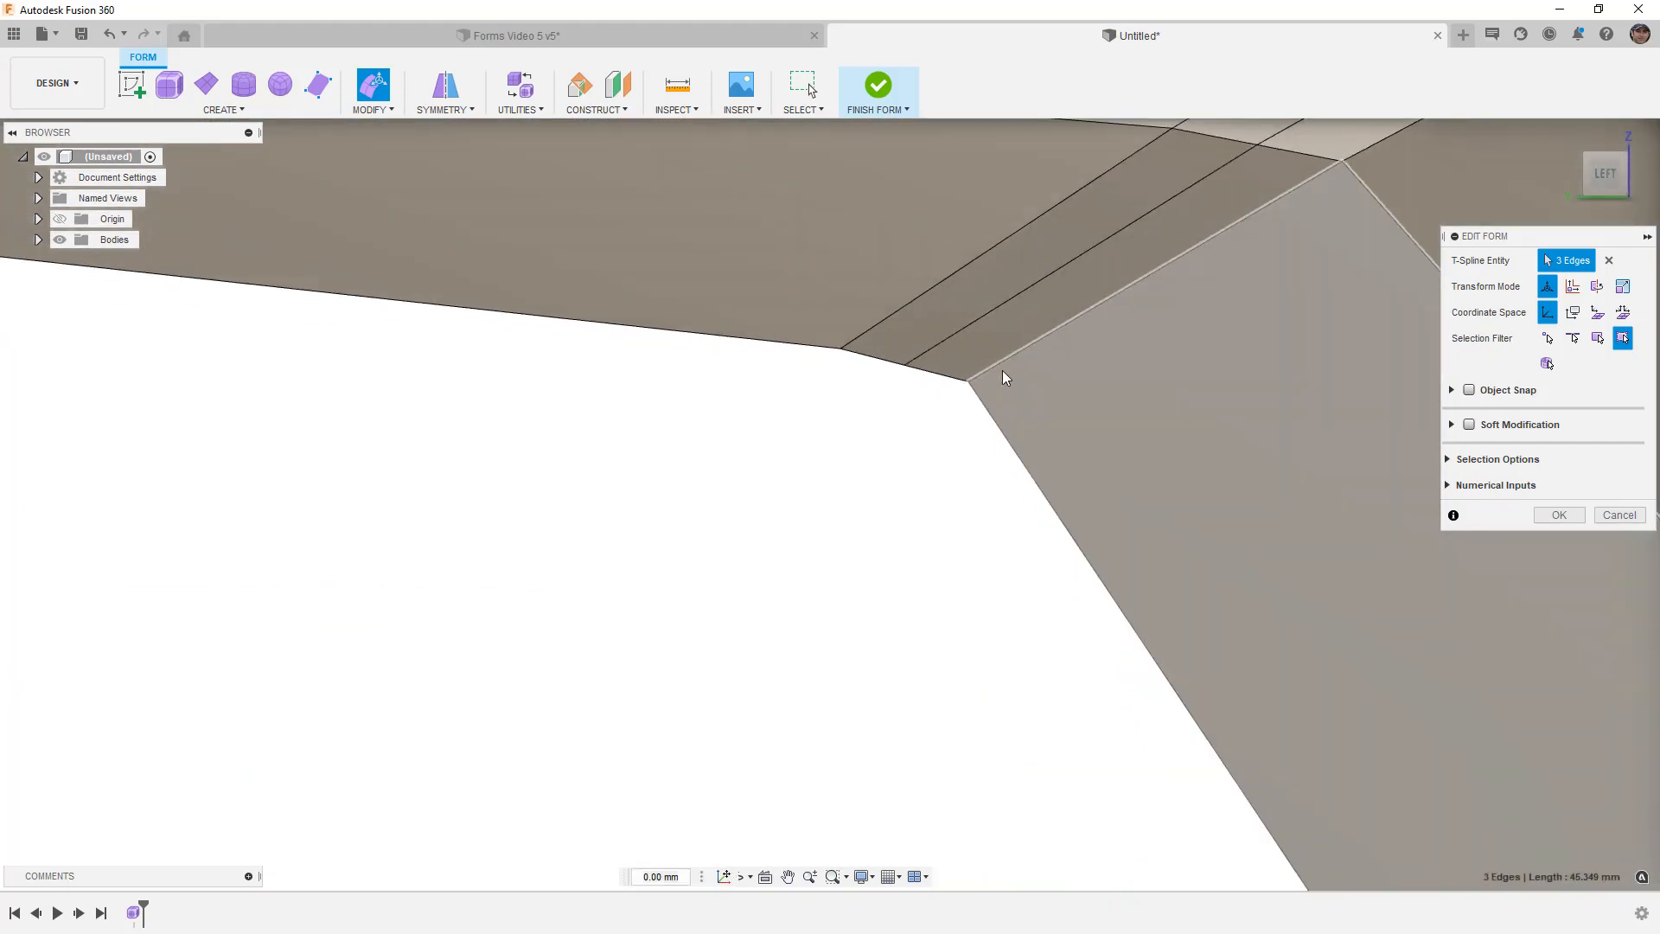
{"action": "double_click", "coordinate": [992, 371]}
{"action": "scroll", "coordinate": [985, 420], "scroll_direction": "down", "scroll_amount": 4}
{"action": "scroll", "coordinate": [978, 422], "scroll_direction": "up", "scroll_amount": 2}
{"action": "left_click_drag", "start_coordinate": [1246, 209], "coordinate": [1246, 215]}
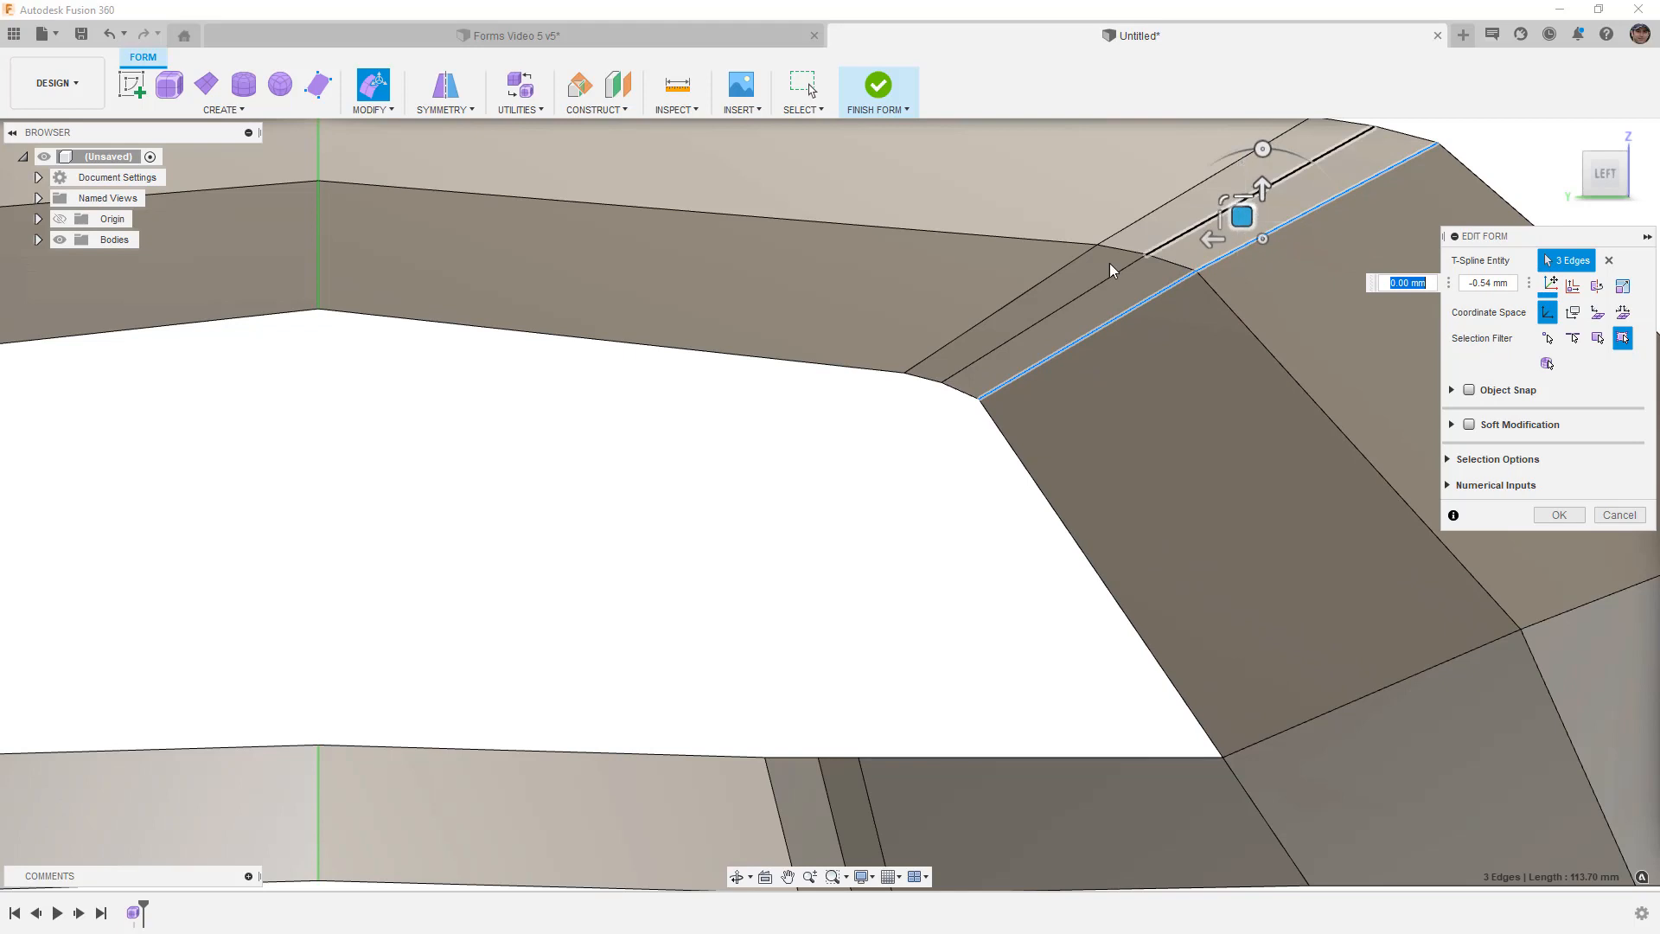
Step: Move the middle edge line of the shell's upper corner 0.067 mm along both negative Y and negative Z
{"action": "left_click", "coordinate": [1040, 316]}
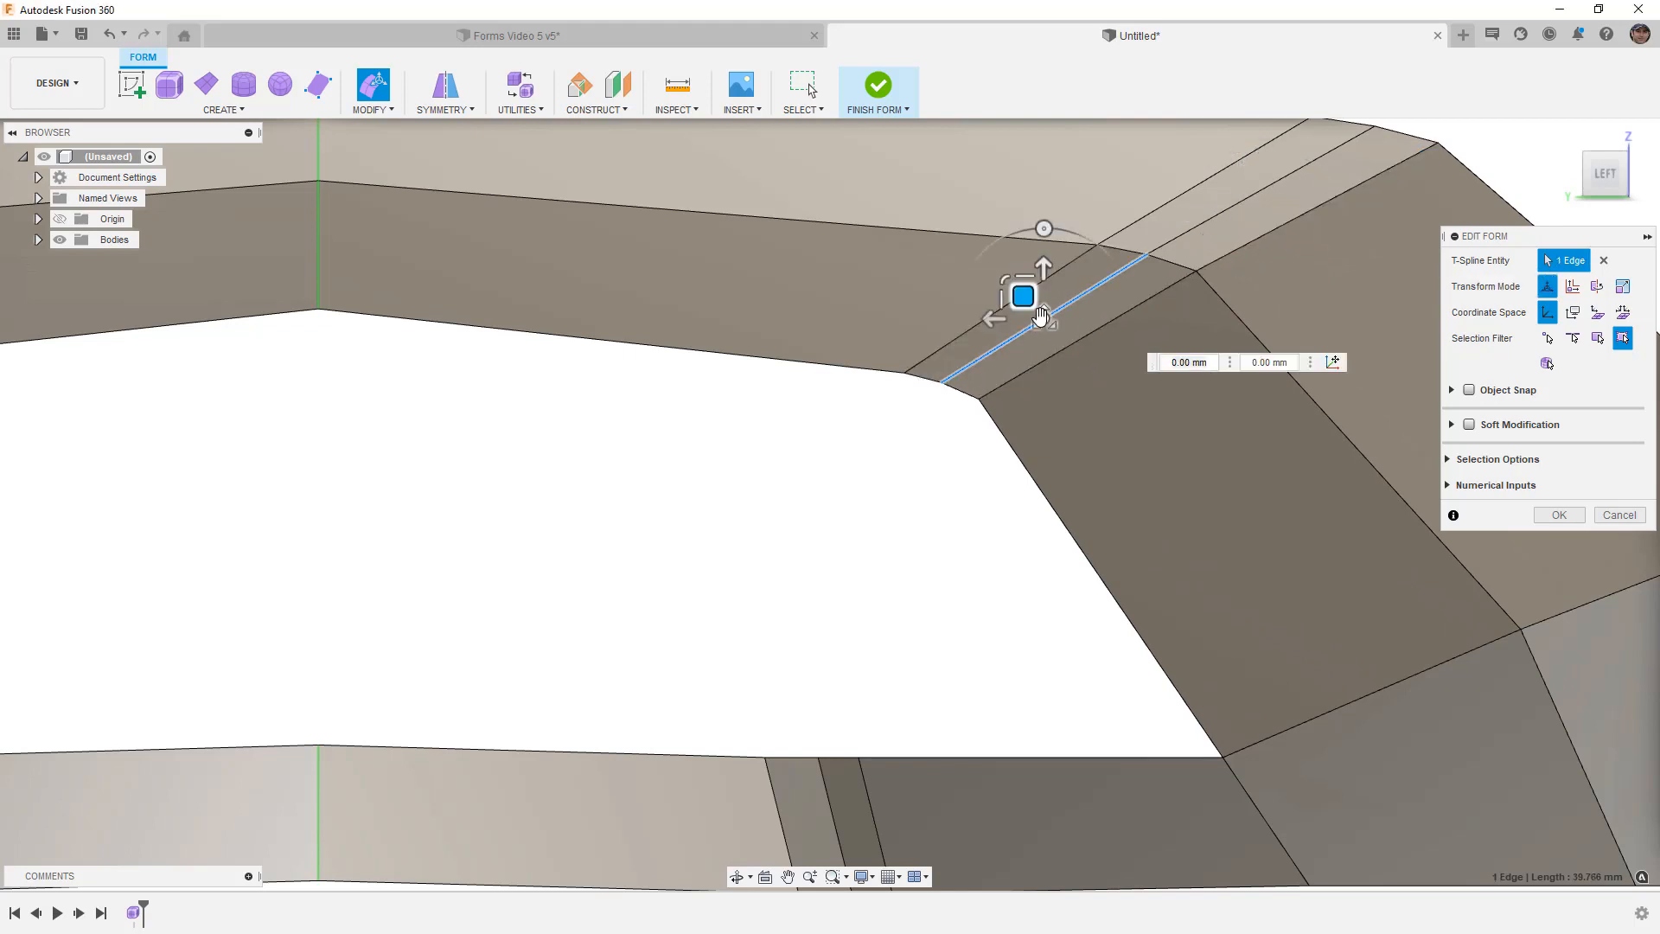
{"action": "double_click", "coordinate": [1170, 237]}
{"action": "left_click_drag", "start_coordinate": [1189, 201], "coordinate": [1188, 202]}
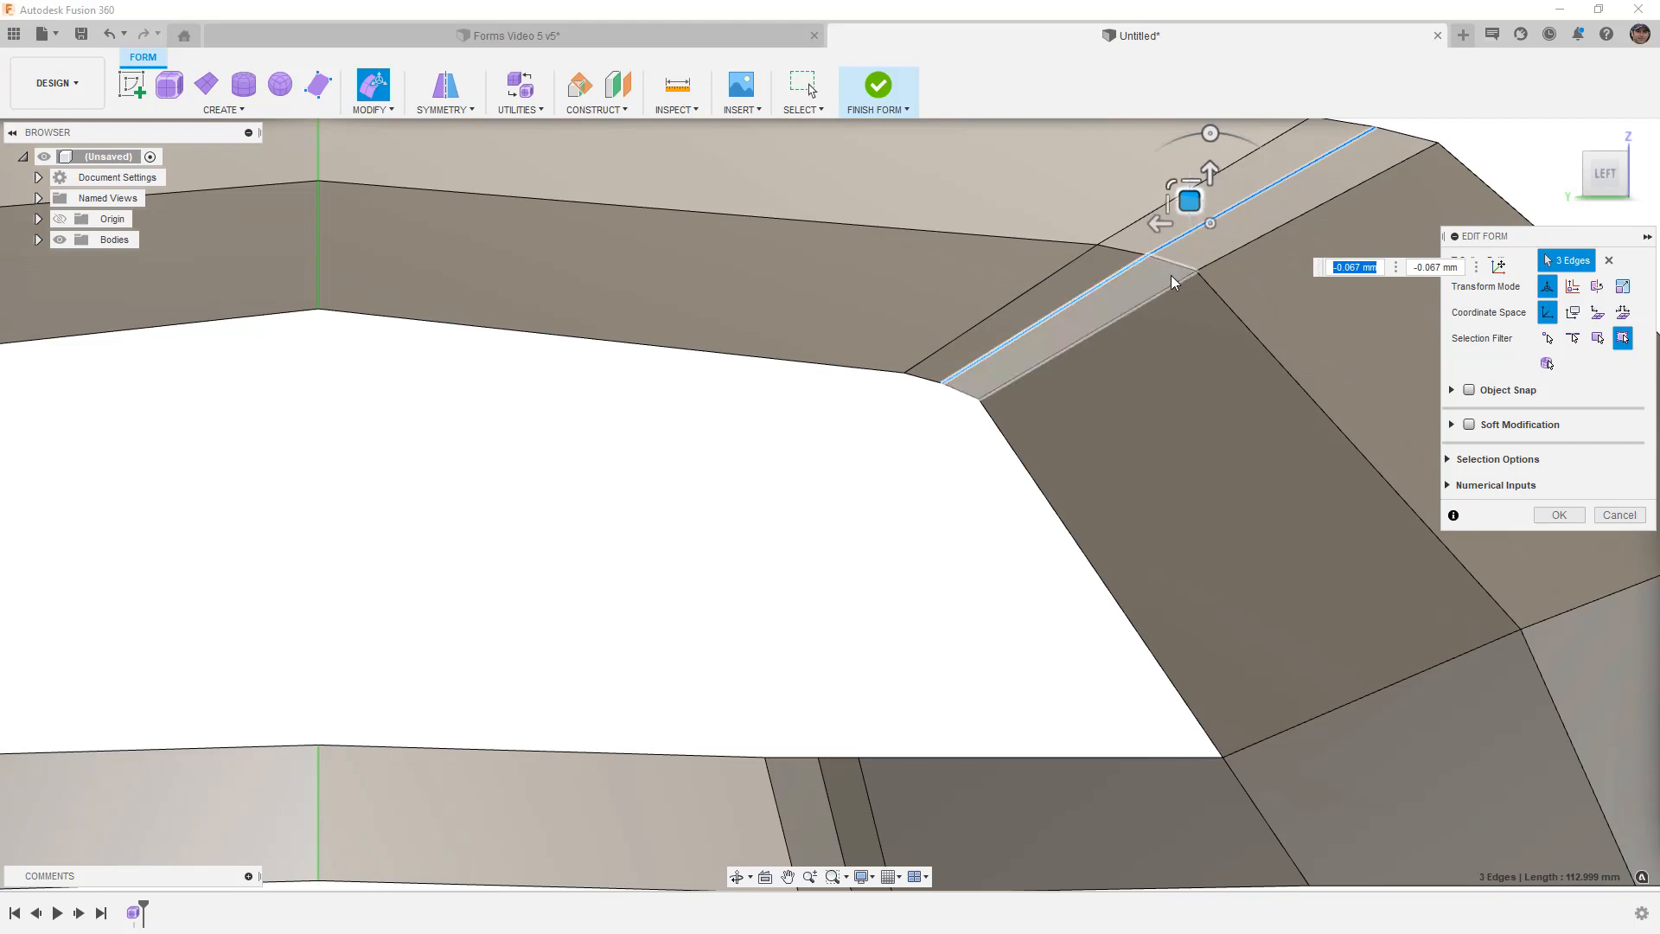
Step: Examine the adjusted upper corner in the different display modes and return to box display
{"action": "key", "text": "3"}
{"action": "left_click", "coordinate": [961, 460]}
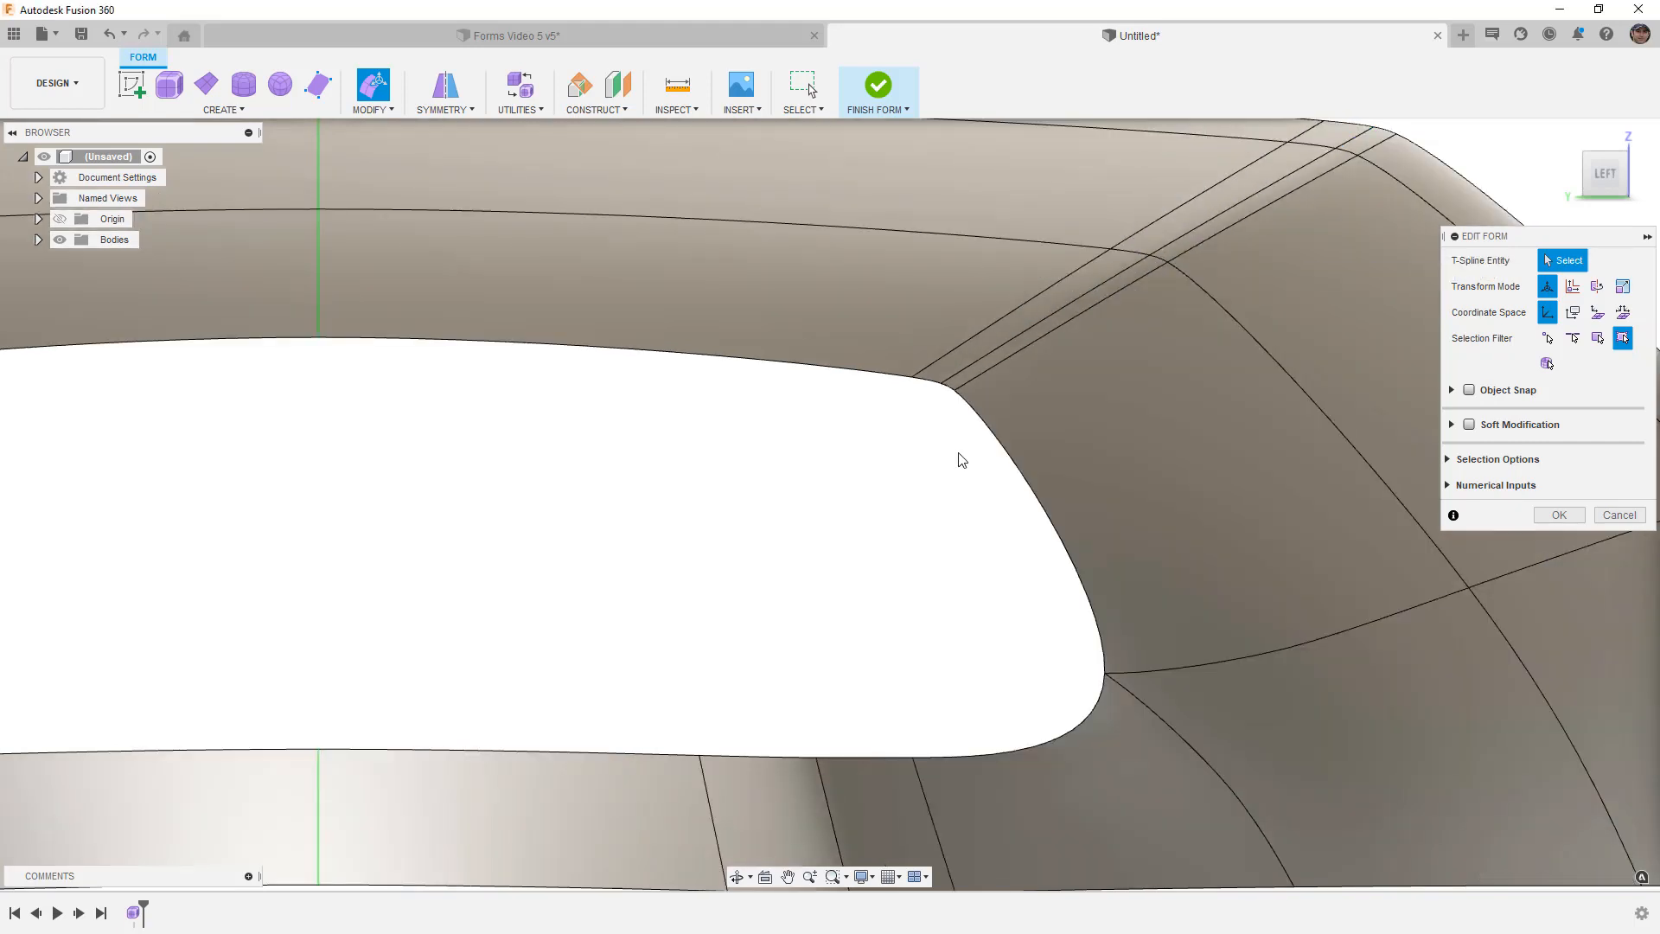
{"action": "key", "text": "ctrl+4"}
{"action": "middle_click_drag", "start_coordinate": [965, 429], "coordinate": [956, 483], "text": "shift"}
{"action": "key", "text": "alt+2"}
{"action": "key", "text": "alt+1"}
{"action": "scroll", "coordinate": [962, 469], "scroll_direction": "down", "scroll_amount": 3}
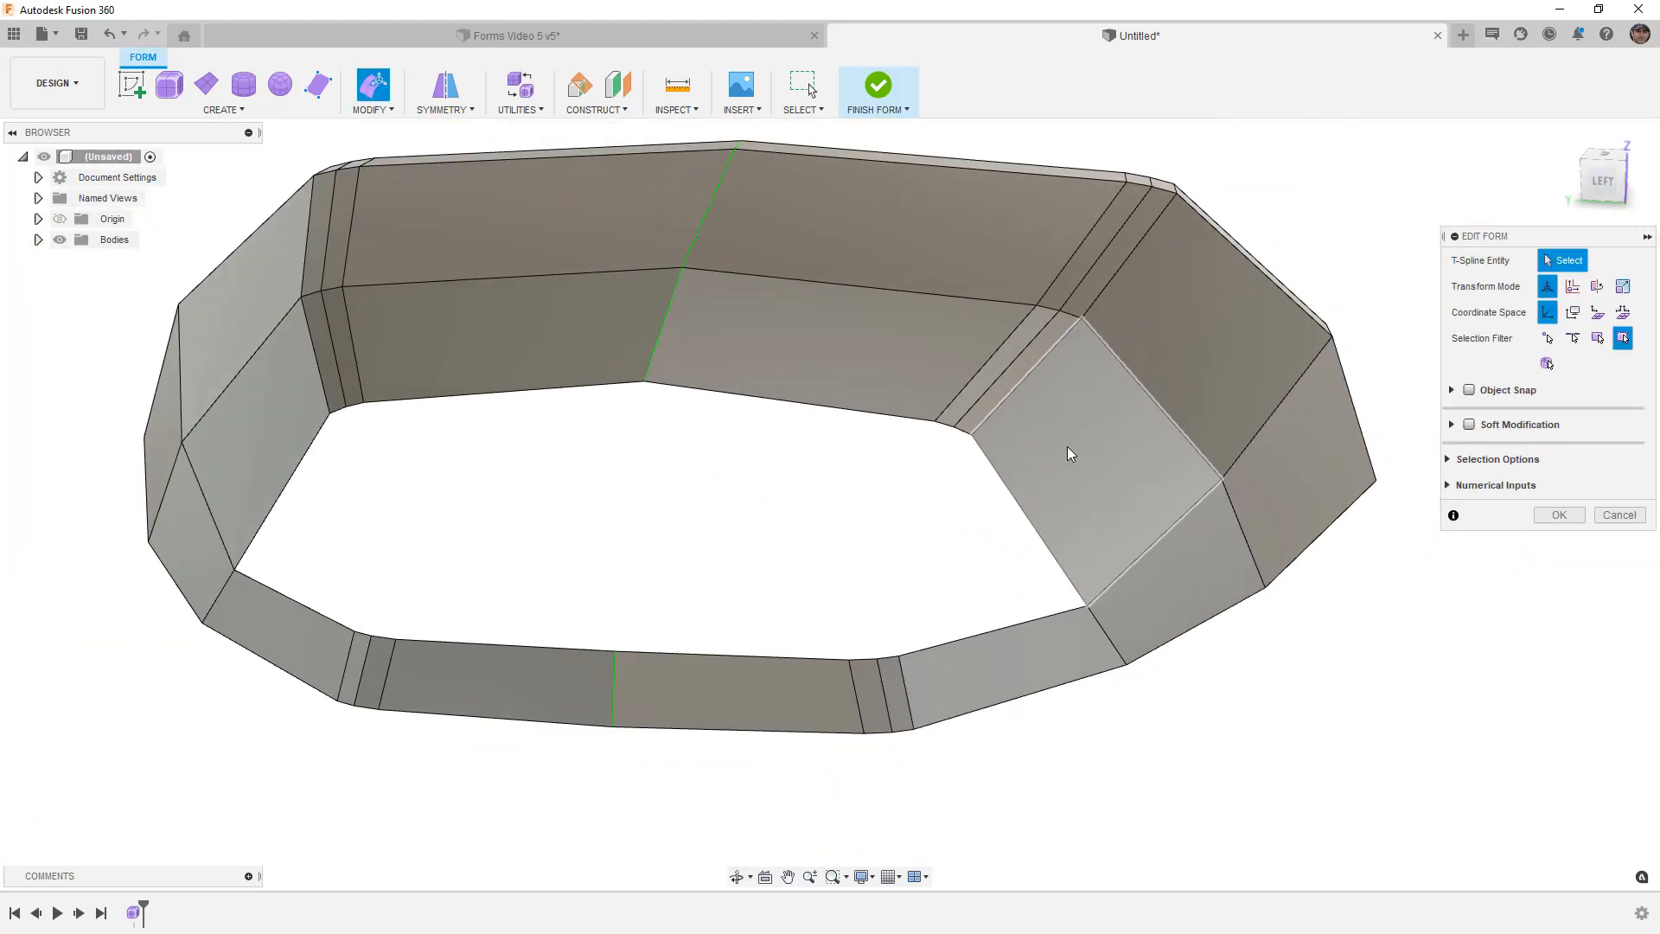
Step: Extrude the two upper centre edges of the narrow-end opening 22.704 mm along negative X and 15.907 mm along negative Z
{"action": "left_click", "coordinate": [1604, 179]}
{"action": "scroll", "coordinate": [817, 510], "scroll_direction": "up", "scroll_amount": 3}
{"action": "middle_click_drag", "start_coordinate": [812, 513], "coordinate": [893, 289]}
{"action": "scroll", "coordinate": [848, 371], "scroll_direction": "down", "scroll_amount": 3}
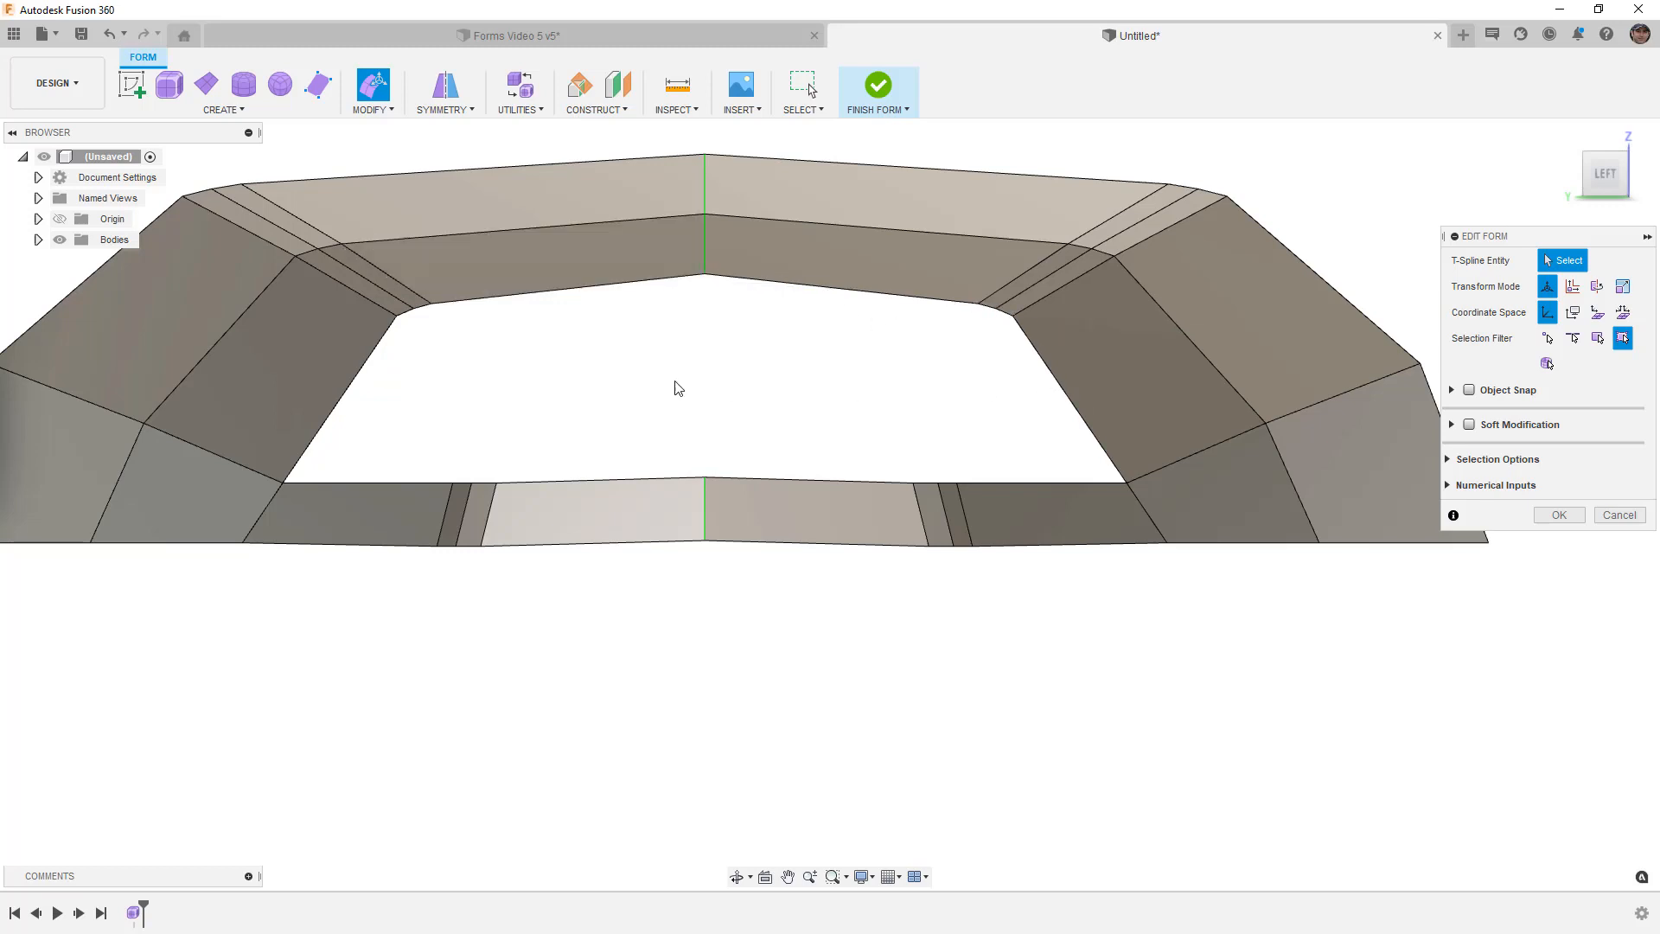
{"action": "left_click", "coordinate": [689, 278]}
{"action": "left_click", "coordinate": [751, 289], "text": "shift"}
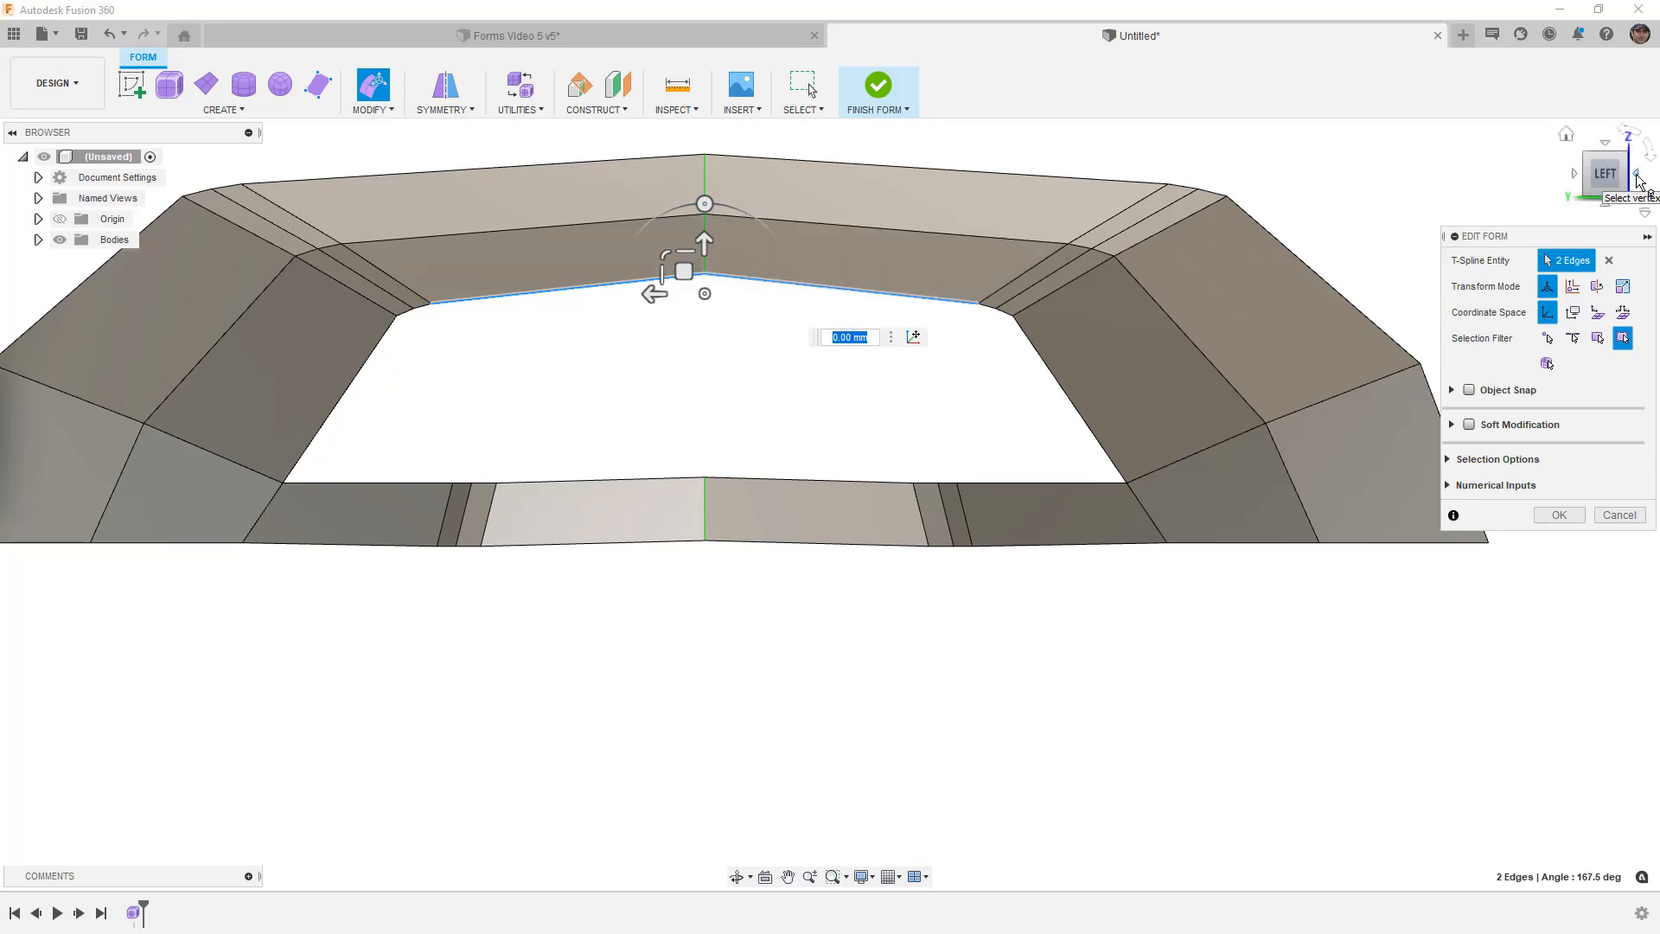
{"action": "left_click", "coordinate": [1640, 177]}
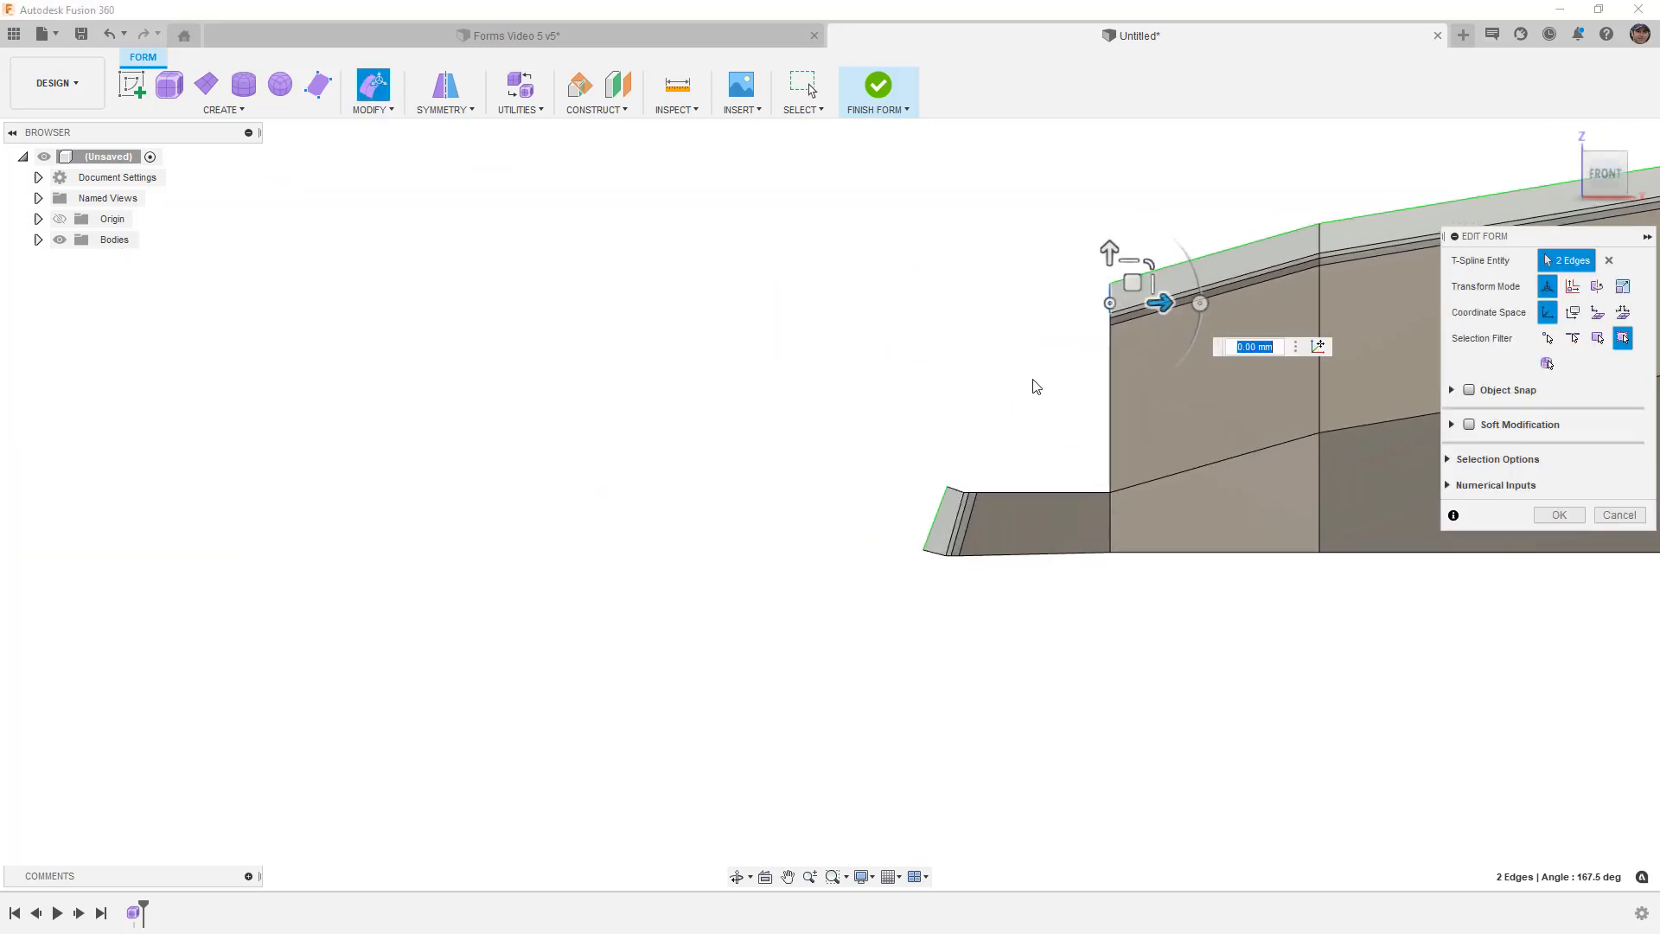
{"action": "left_click_drag", "start_coordinate": [1132, 281], "coordinate": [992, 381]}
Step: Move the outer corner vertex of the newly extruded upper faces 4.459 mm along X and 5.408 mm along Z
{"action": "scroll", "coordinate": [1096, 334], "scroll_direction": "up", "scroll_amount": 1}
{"action": "scroll", "coordinate": [1096, 335], "scroll_direction": "up", "scroll_amount": 1}
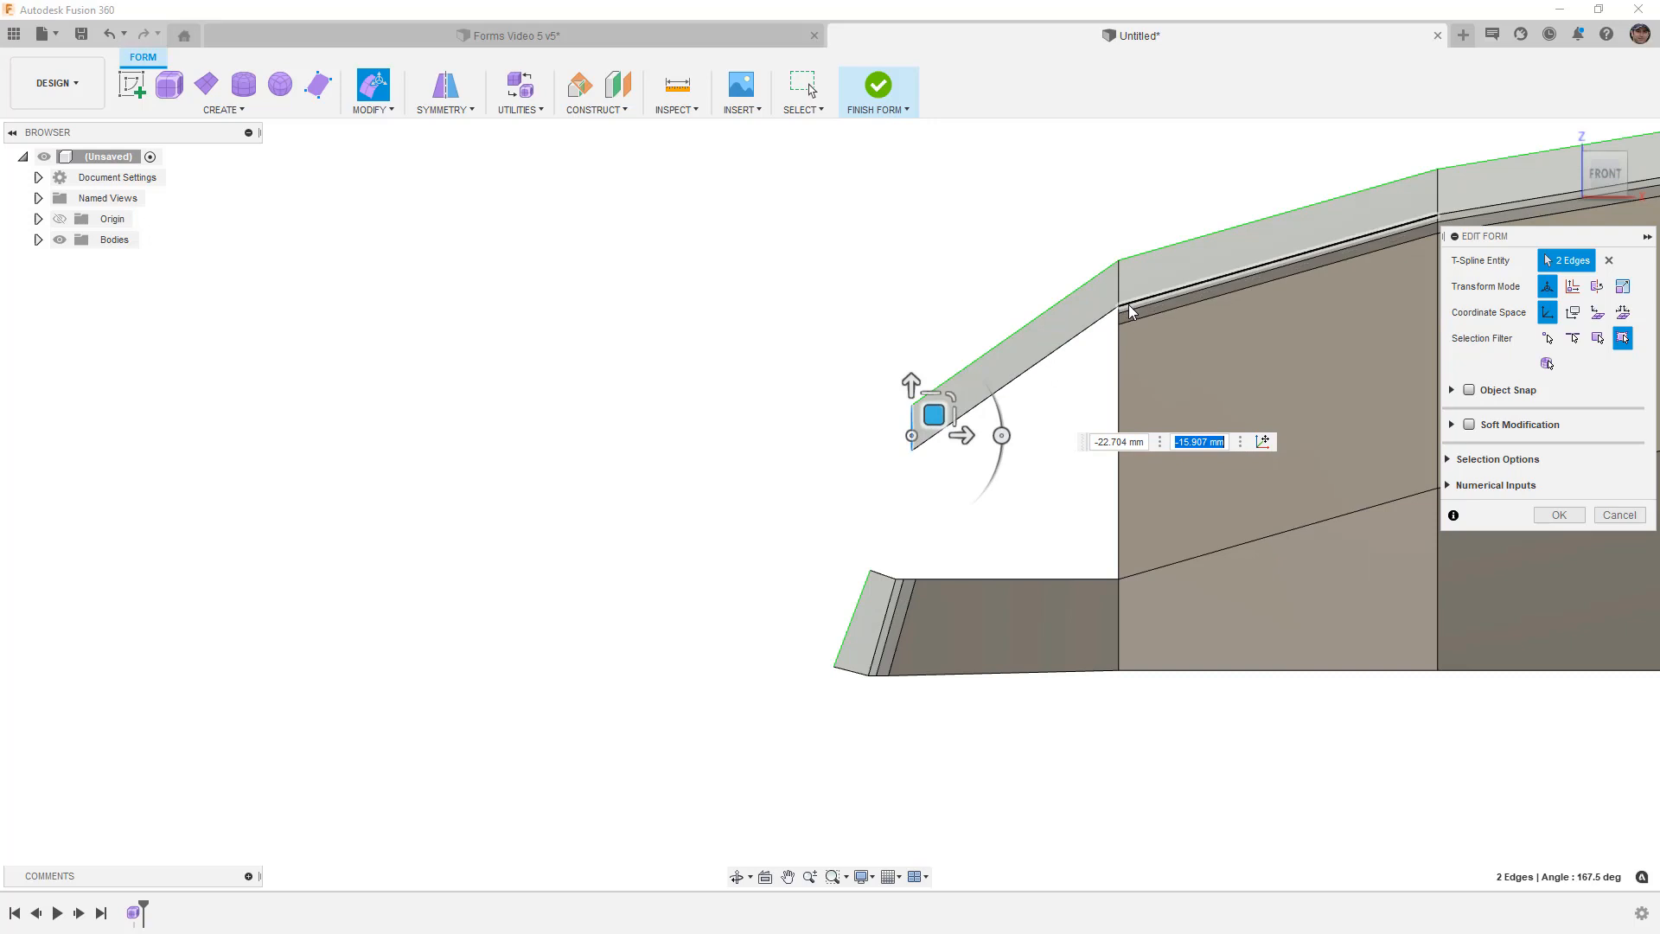
{"action": "left_click", "coordinate": [914, 449]}
{"action": "left_click_drag", "start_coordinate": [933, 430], "coordinate": [974, 385]}
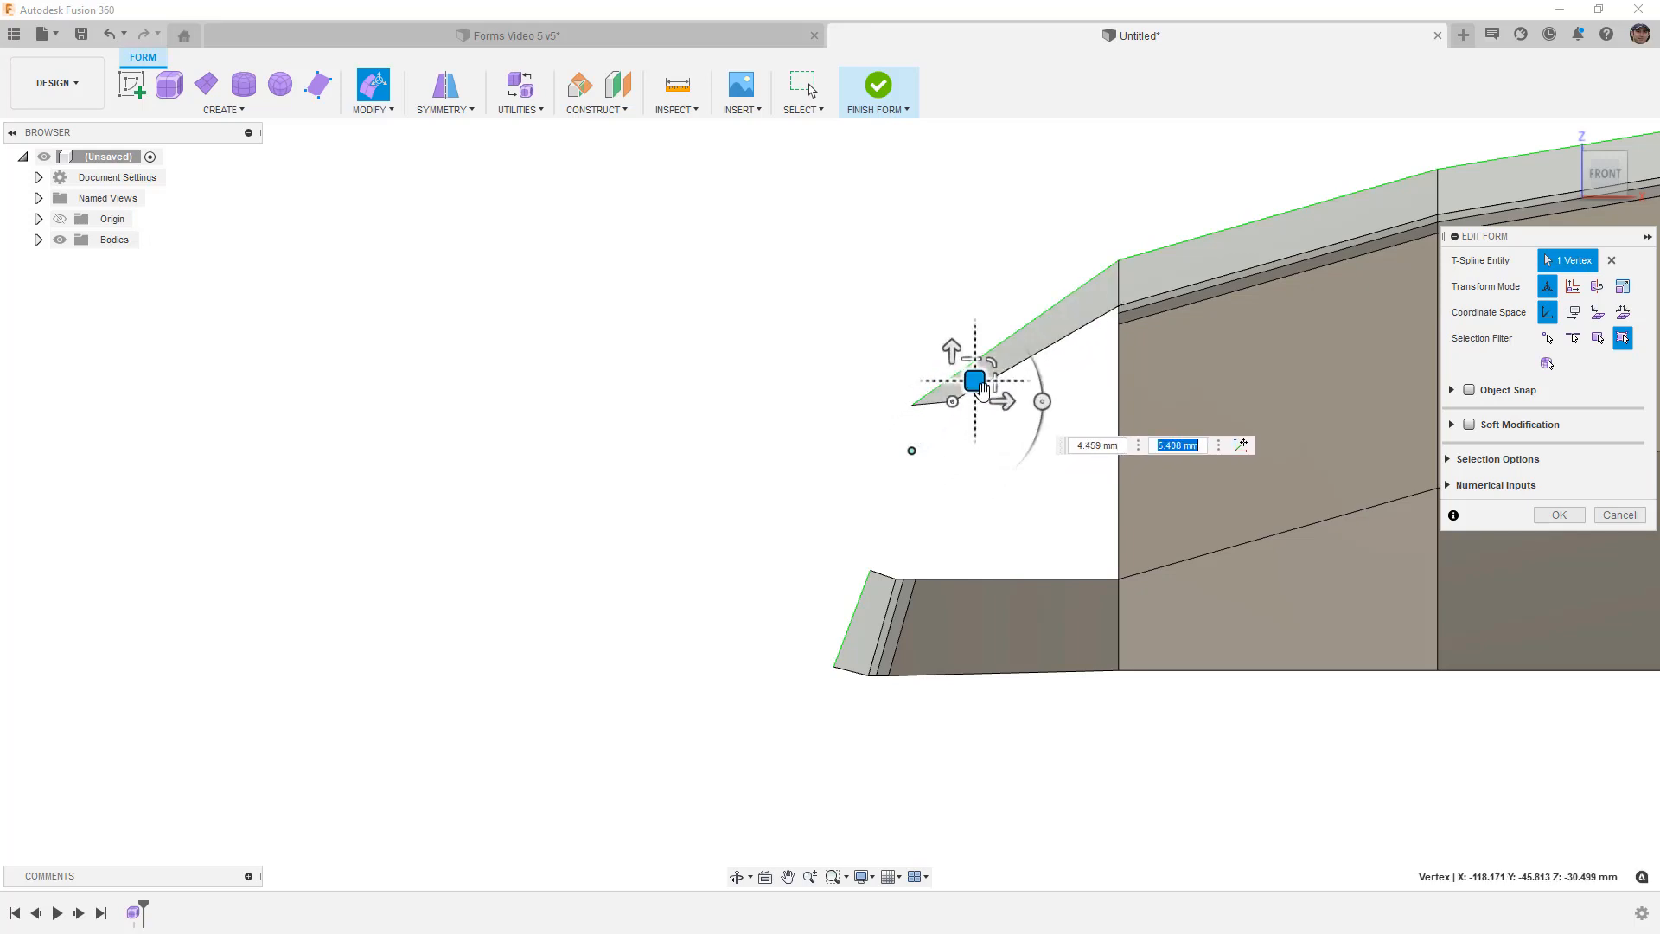
{"action": "scroll", "coordinate": [908, 420], "scroll_direction": "up", "scroll_amount": 1}
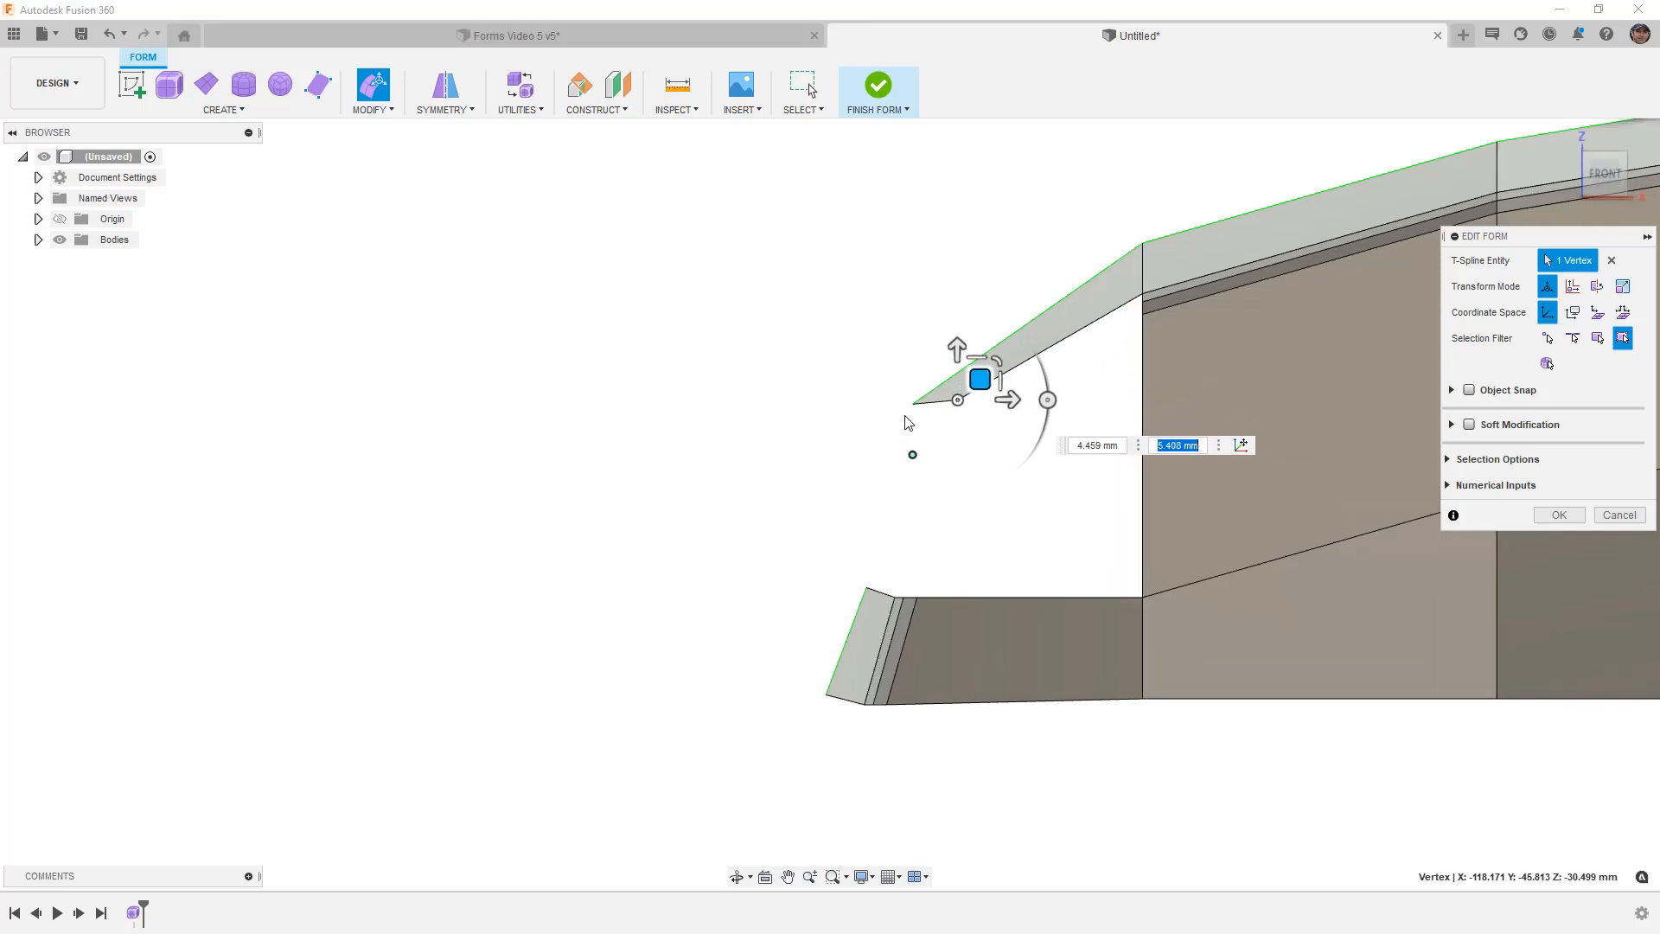
Step: Extrude the upper section's front edge downward, forming narrow bands at the bend and a tall face ending just above the bottom strip
{"action": "left_click", "coordinate": [930, 408]}
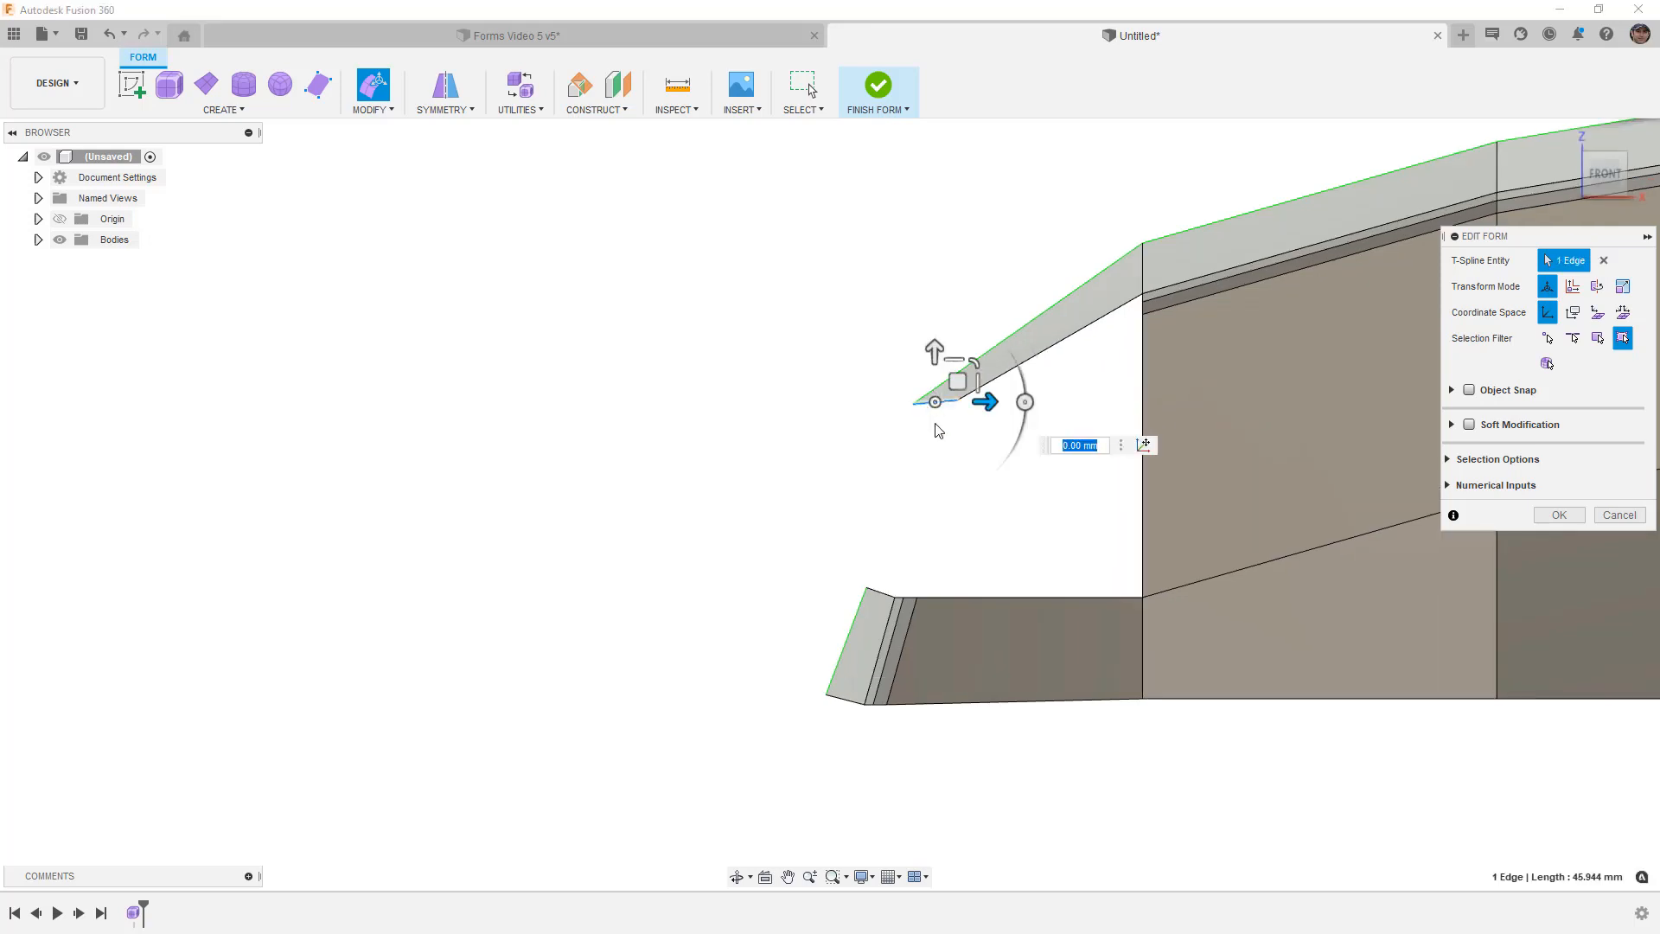
{"action": "scroll", "coordinate": [938, 427], "scroll_direction": "up", "scroll_amount": 1}
{"action": "left_click_drag", "start_coordinate": [964, 364], "coordinate": [875, 615]}
{"action": "key", "text": "Tab"}
{"action": "left_click", "coordinate": [1015, 516]}
{"action": "middle_click_drag", "start_coordinate": [1015, 515], "coordinate": [1081, 517], "text": "shift"}
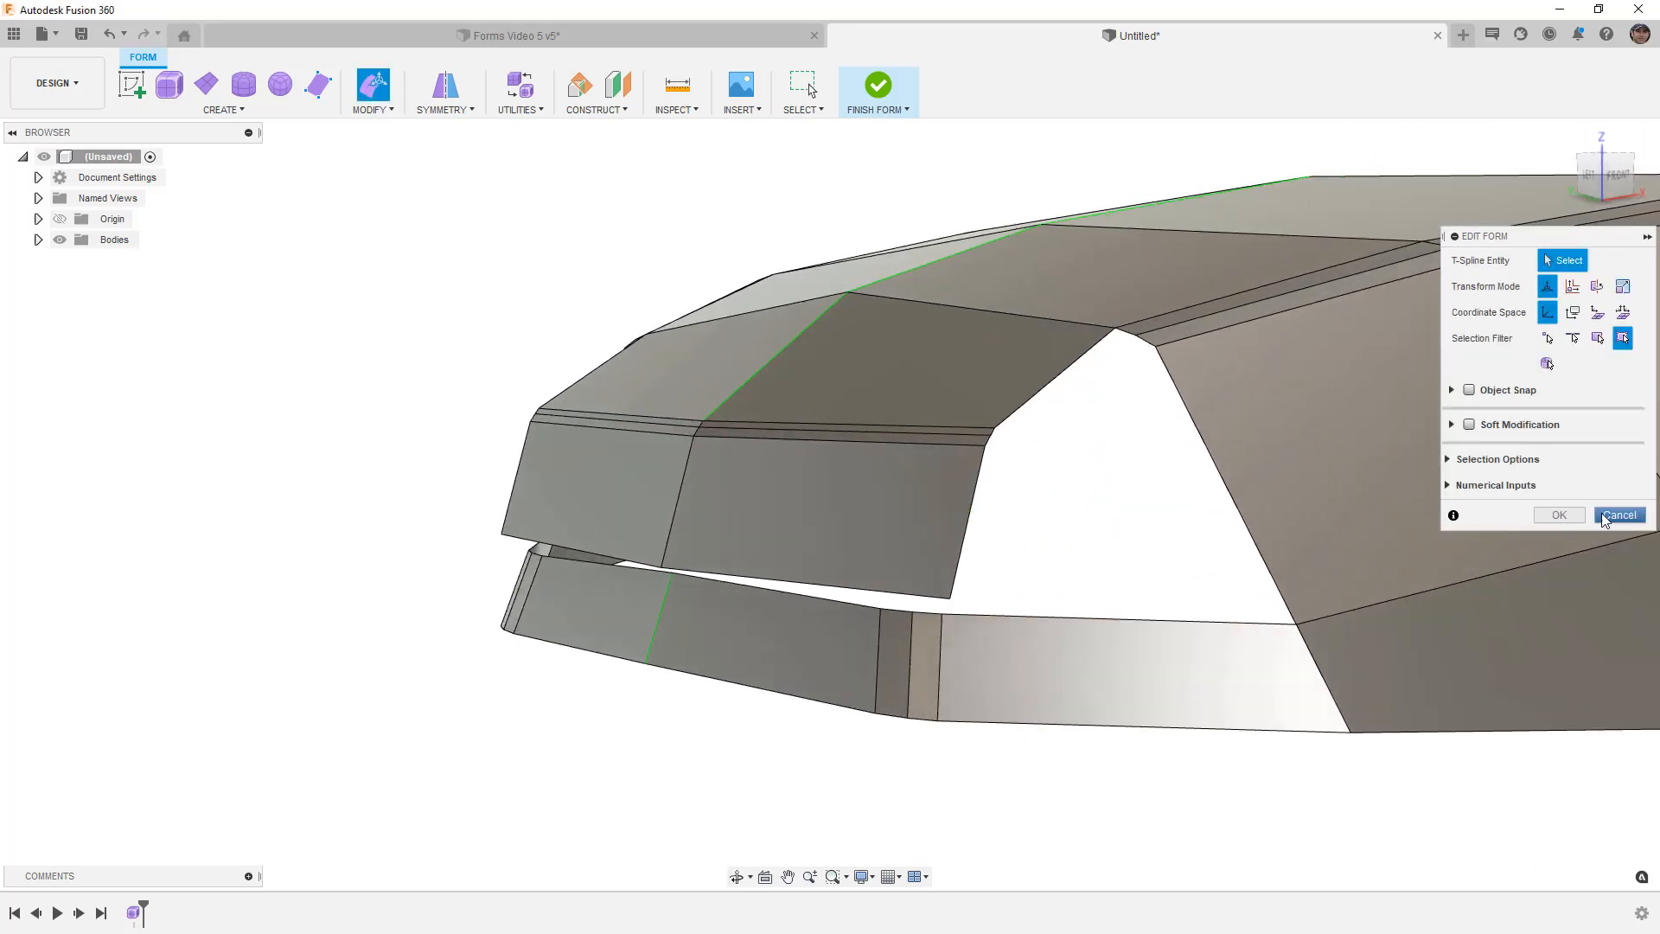
{"action": "left_click", "coordinate": [1560, 517]}
{"action": "left_click", "coordinate": [371, 108]}
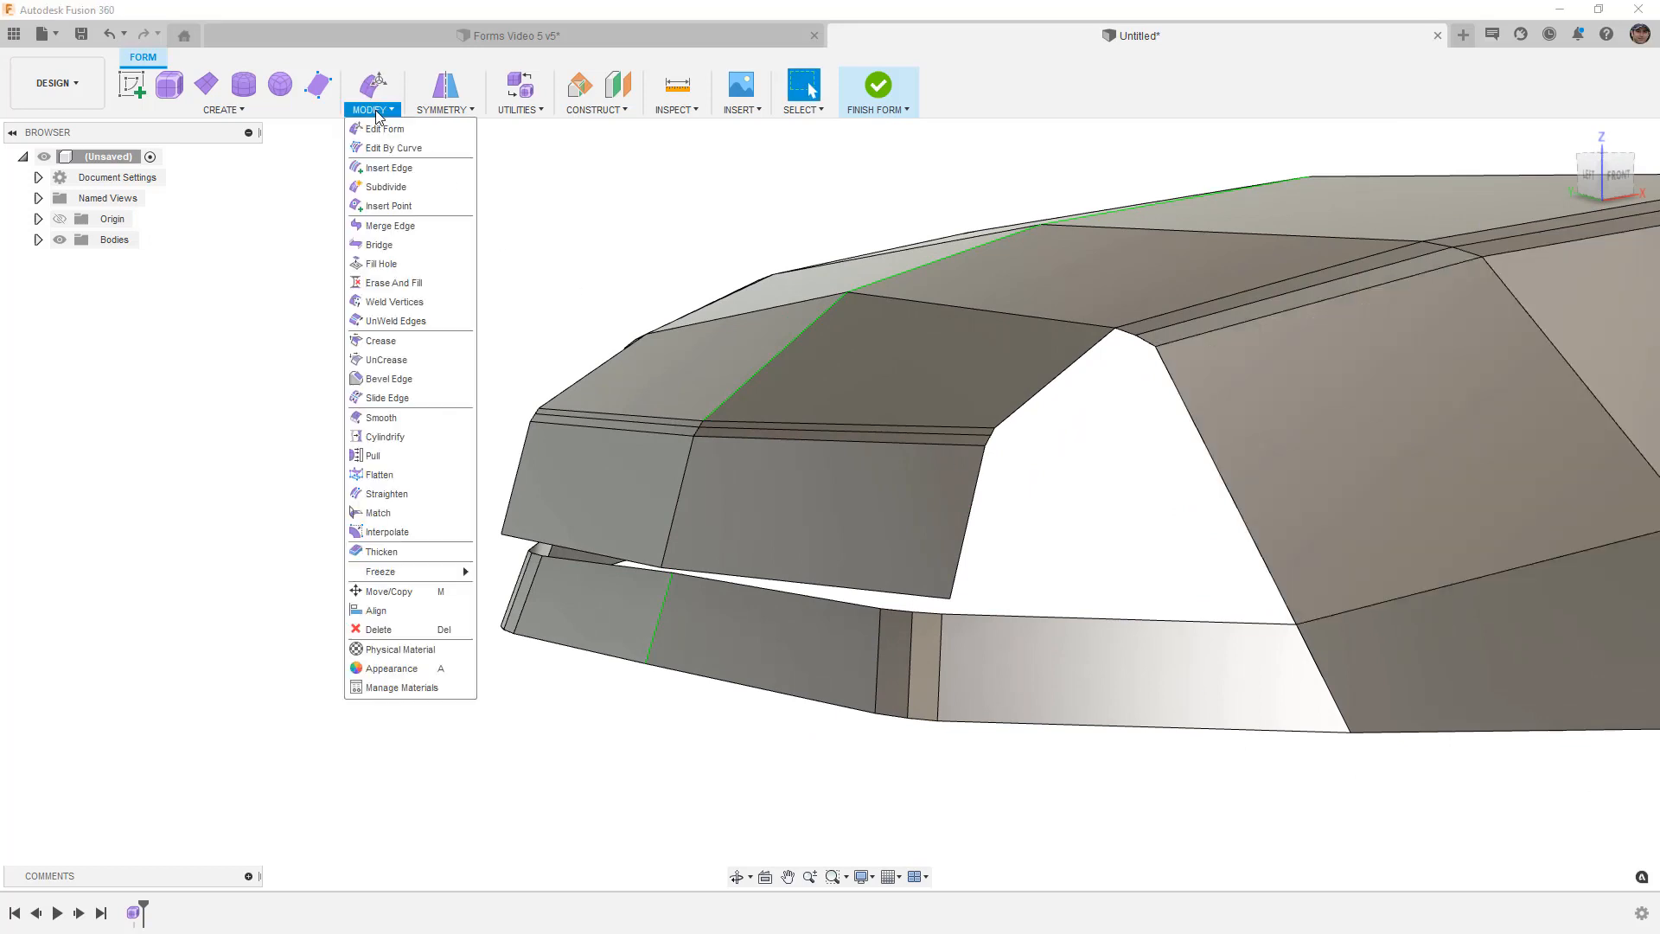
{"action": "left_click", "coordinate": [396, 302]}
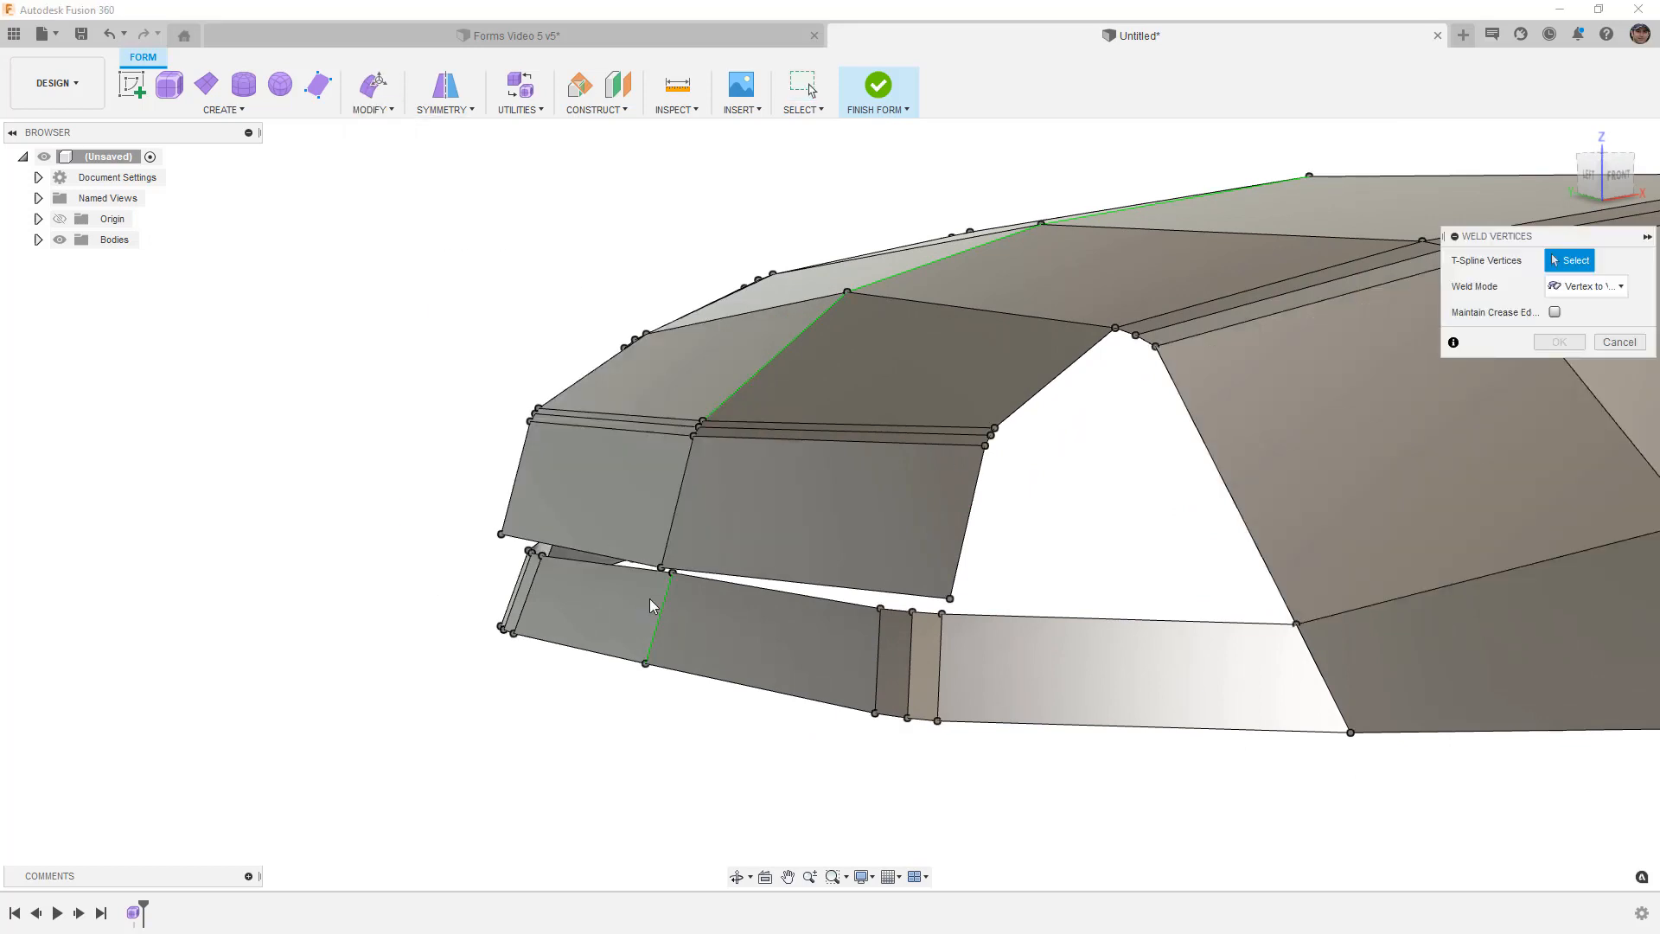
{"action": "scroll", "coordinate": [641, 590], "scroll_direction": "up", "scroll_amount": 3}
{"action": "left_click", "coordinate": [664, 558]}
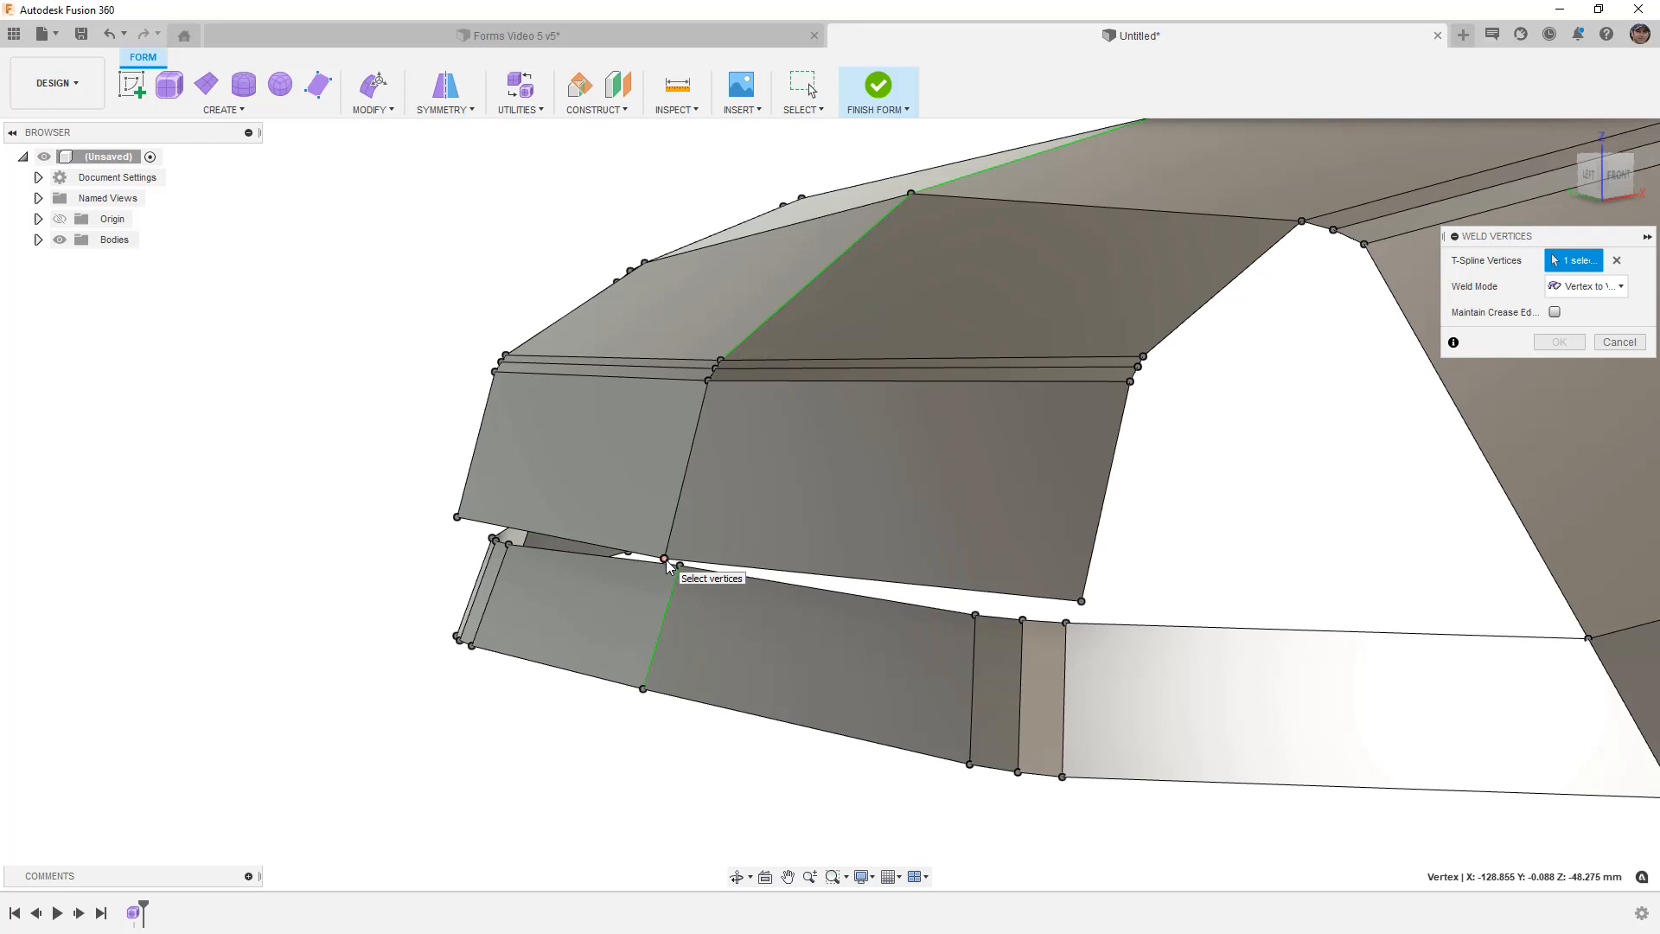
{"action": "left_click", "coordinate": [1619, 343]}
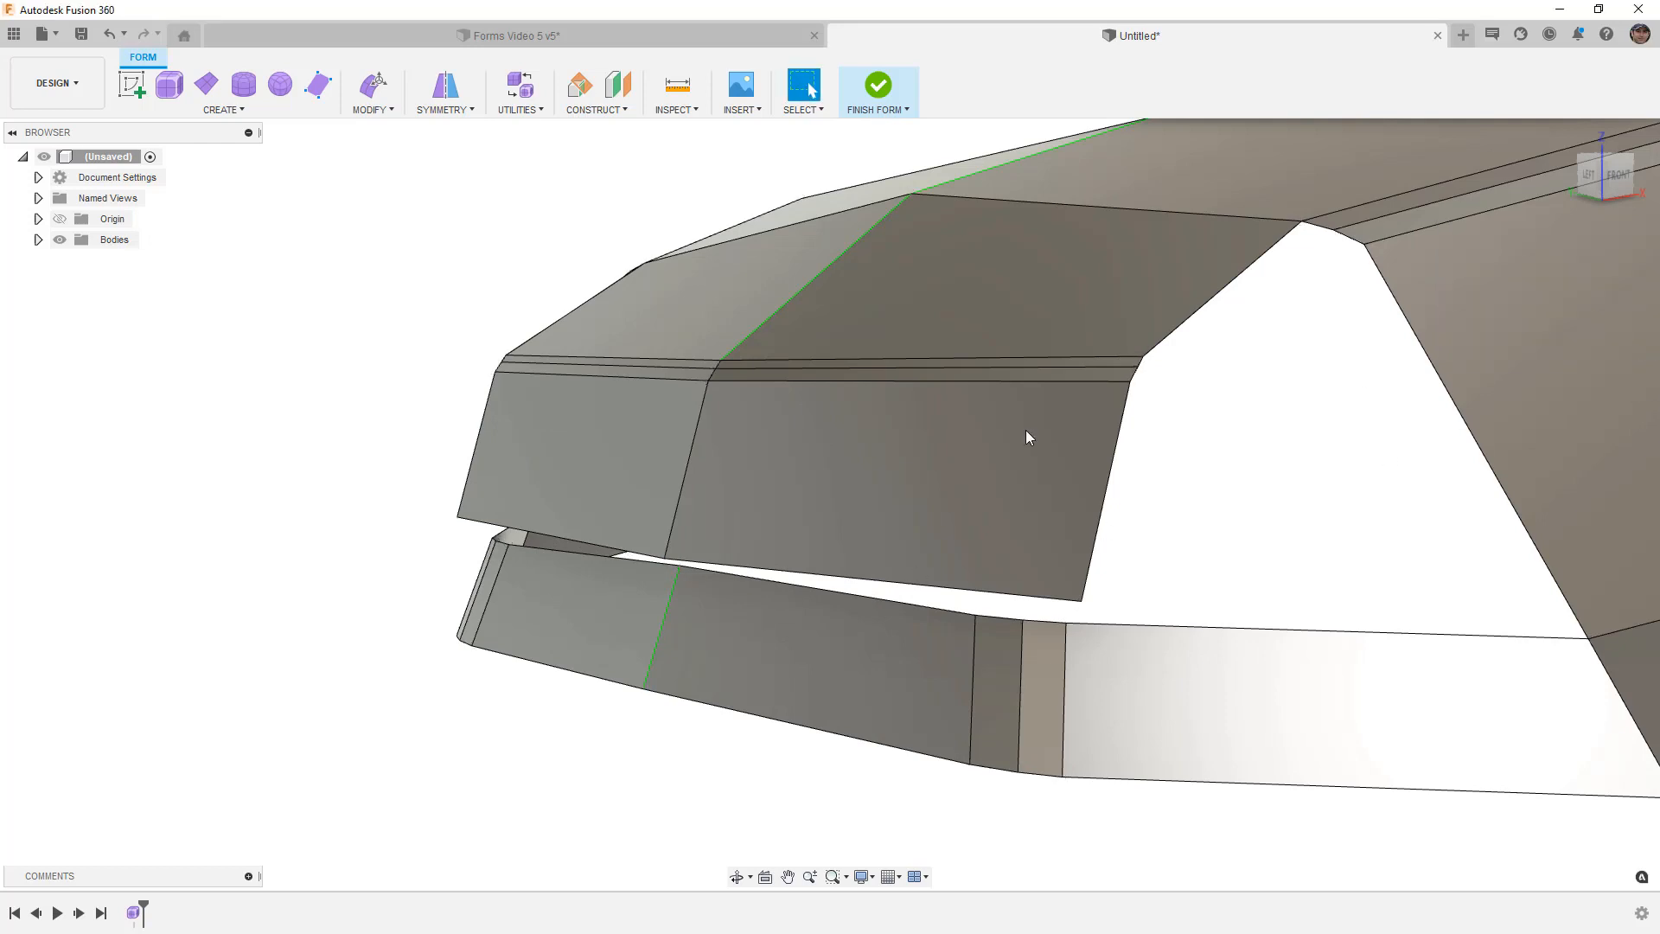
Step: Weld the centre vertices of the front face's lower edge and the bottom strip's upper edge, using the vertex-to-vertex mode
{"action": "right_click", "coordinate": [347, 348]}
{"action": "left_click", "coordinate": [348, 291]}
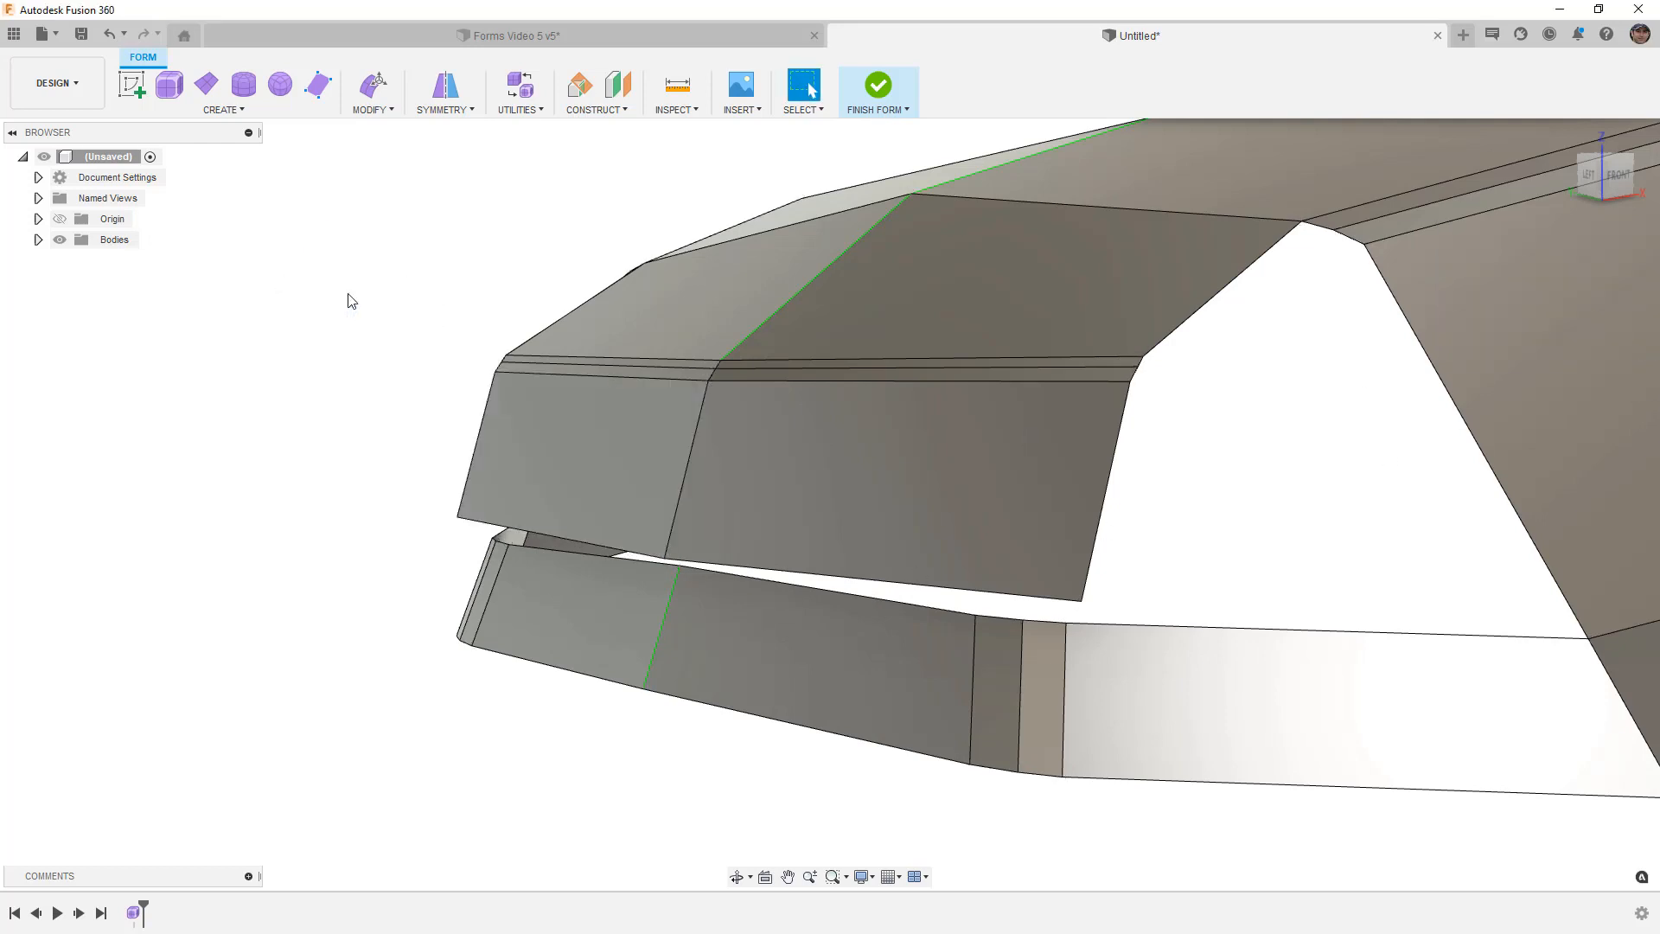
{"action": "left_click", "coordinate": [666, 561]}
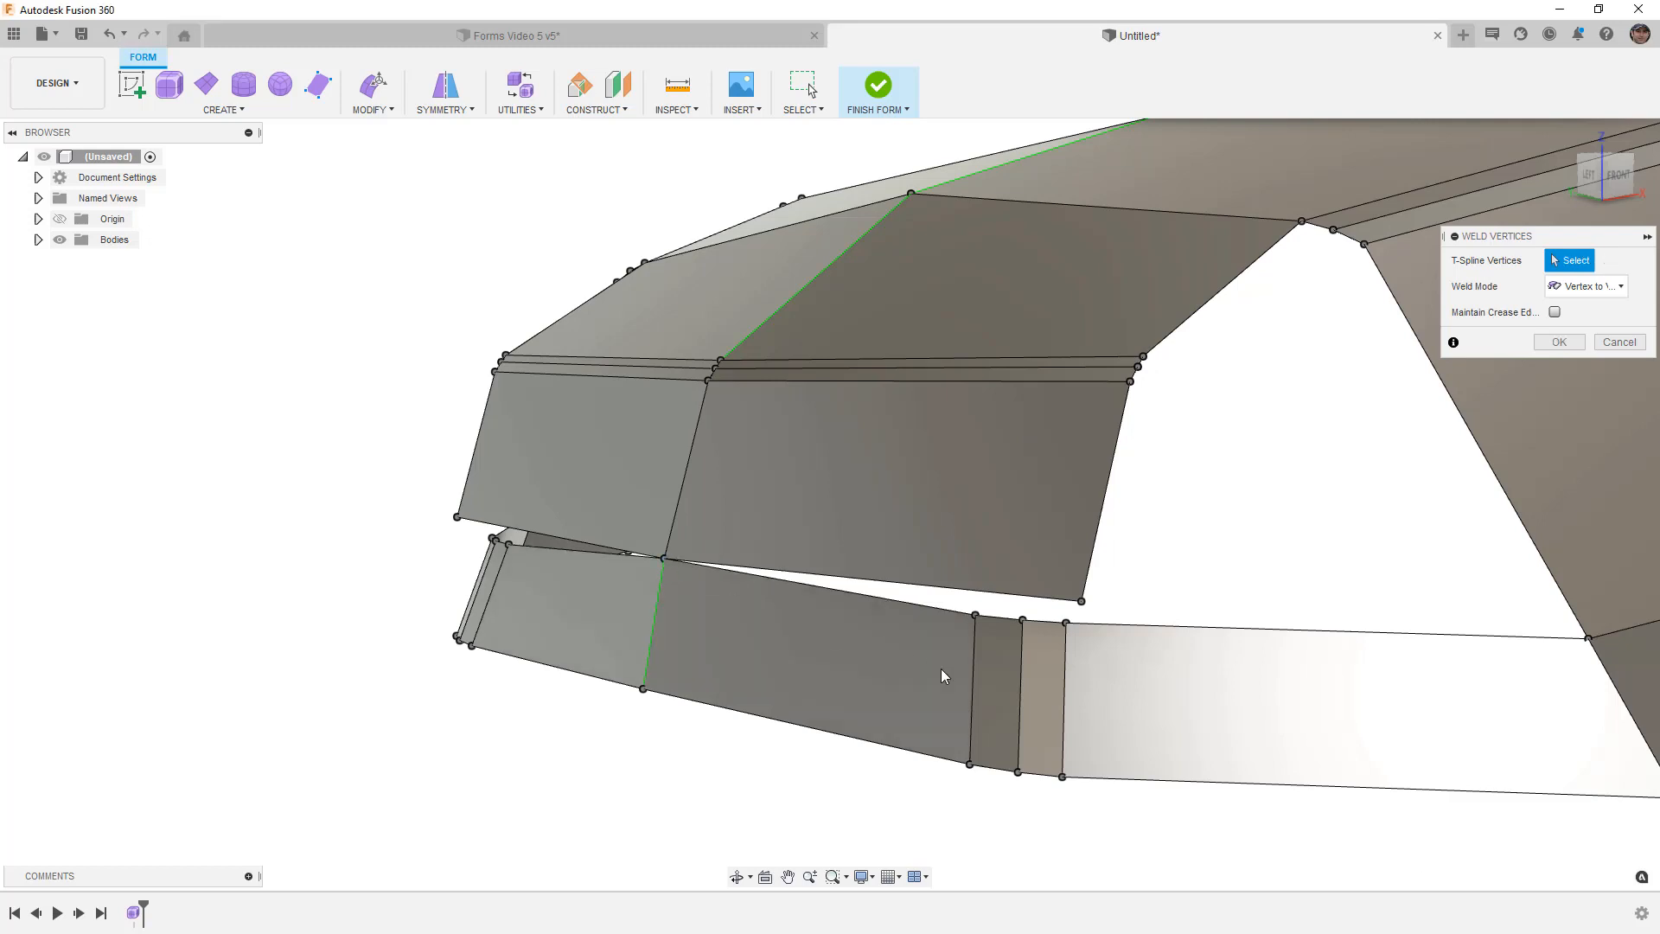
Step: Confirm the weld of the centre vertices and view the form squarely from the left side
{"action": "left_click", "coordinate": [1553, 345]}
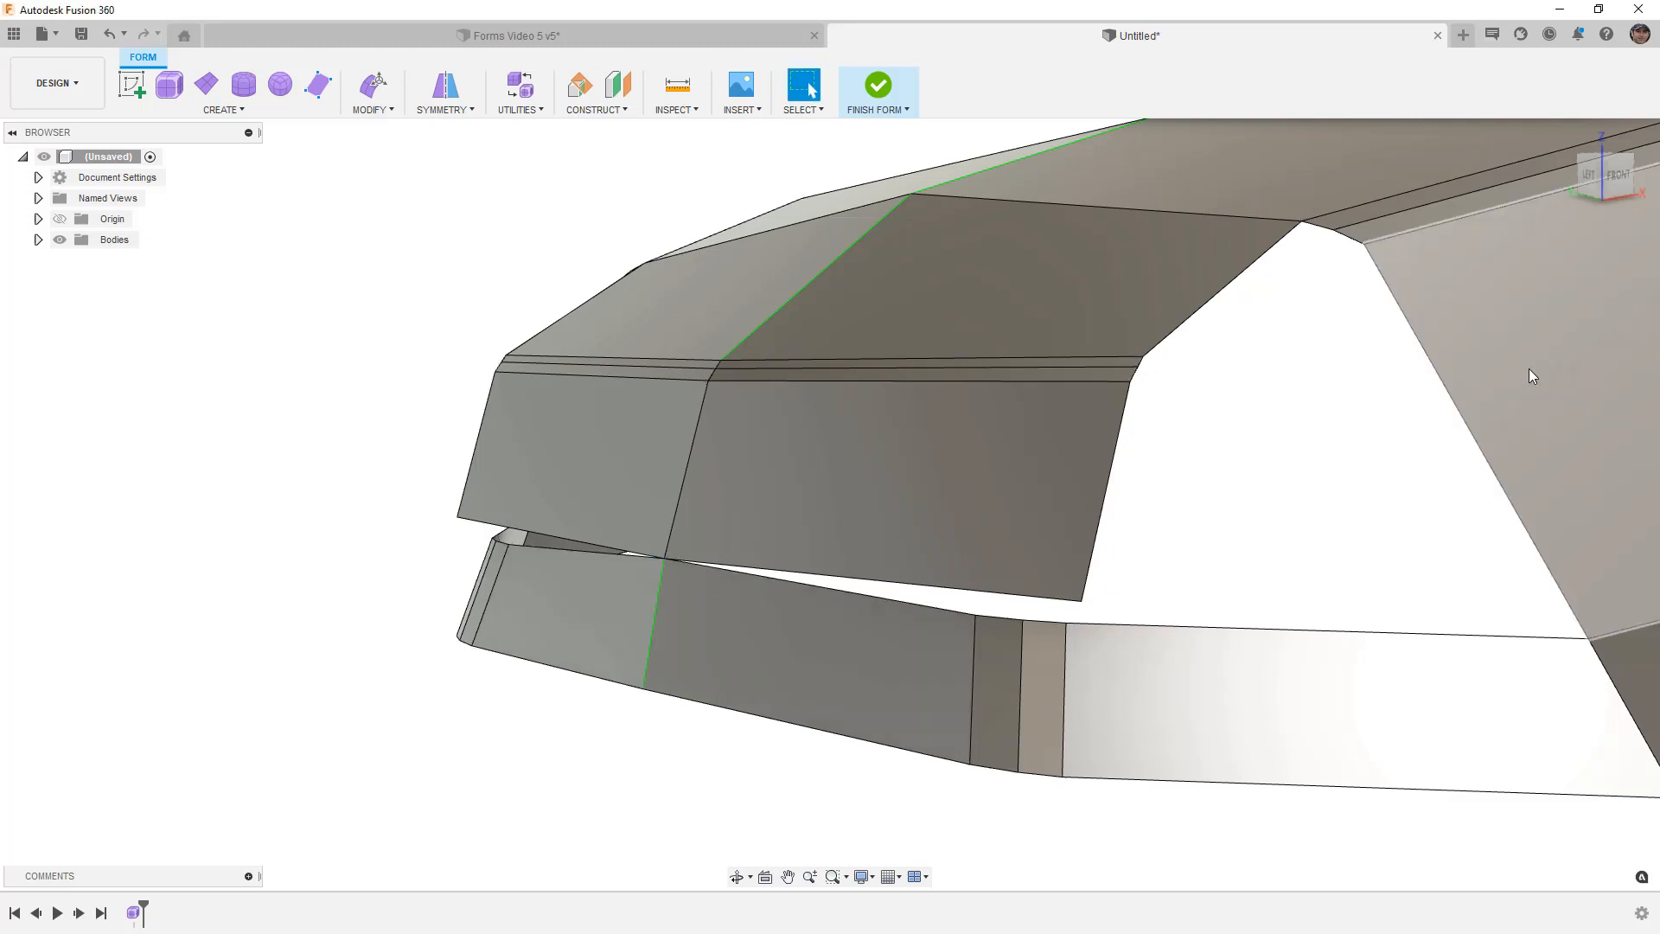
{"action": "left_click", "coordinate": [1591, 178]}
{"action": "scroll", "coordinate": [1096, 506], "scroll_direction": "down", "scroll_amount": 3}
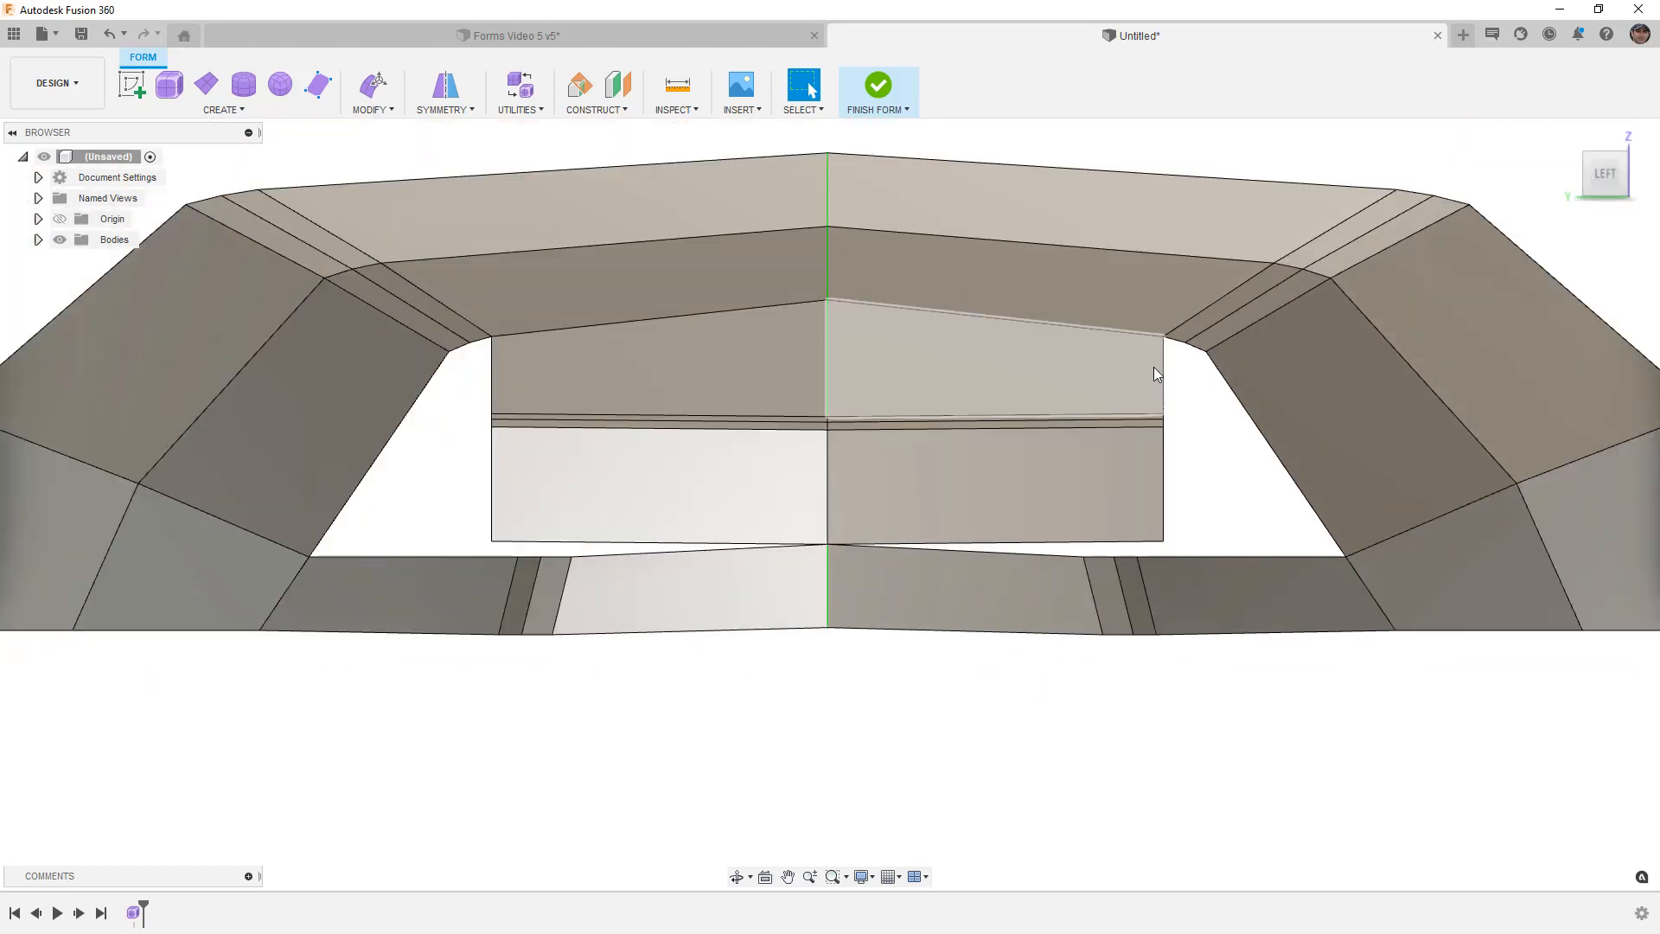
{"action": "left_click", "coordinate": [376, 87]}
{"action": "left_click", "coordinate": [1163, 458]}
{"action": "double_click", "coordinate": [1165, 459]}
{"action": "scroll", "coordinate": [1197, 471], "scroll_direction": "up", "scroll_amount": 2}
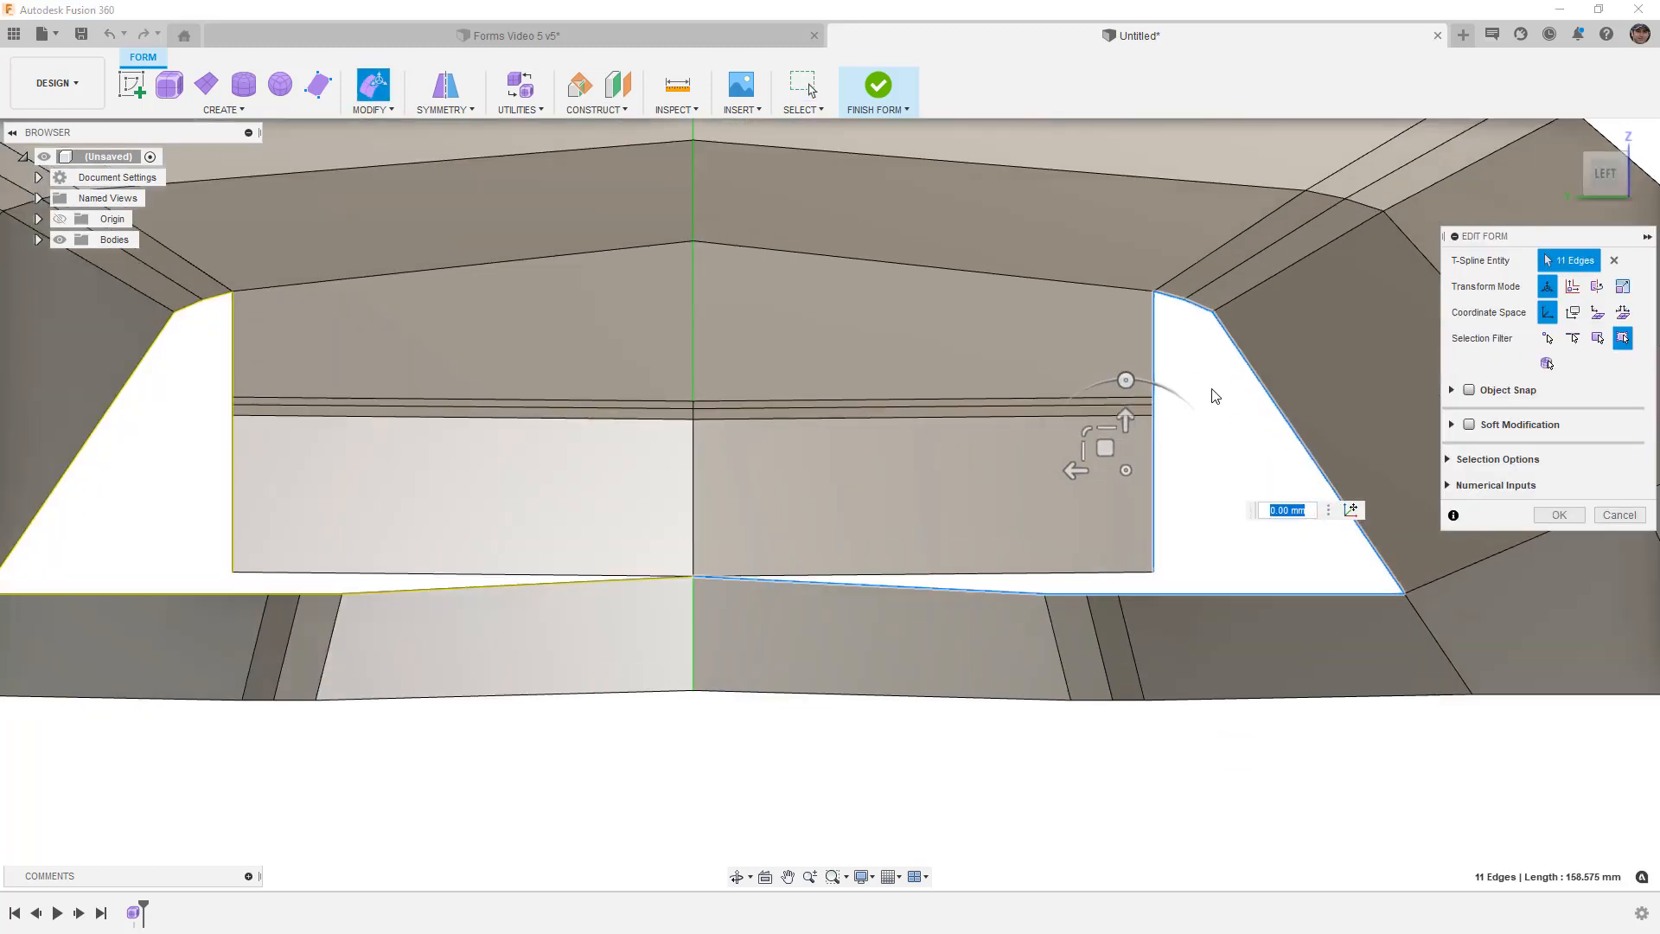
{"action": "left_click", "coordinate": [1162, 437]}
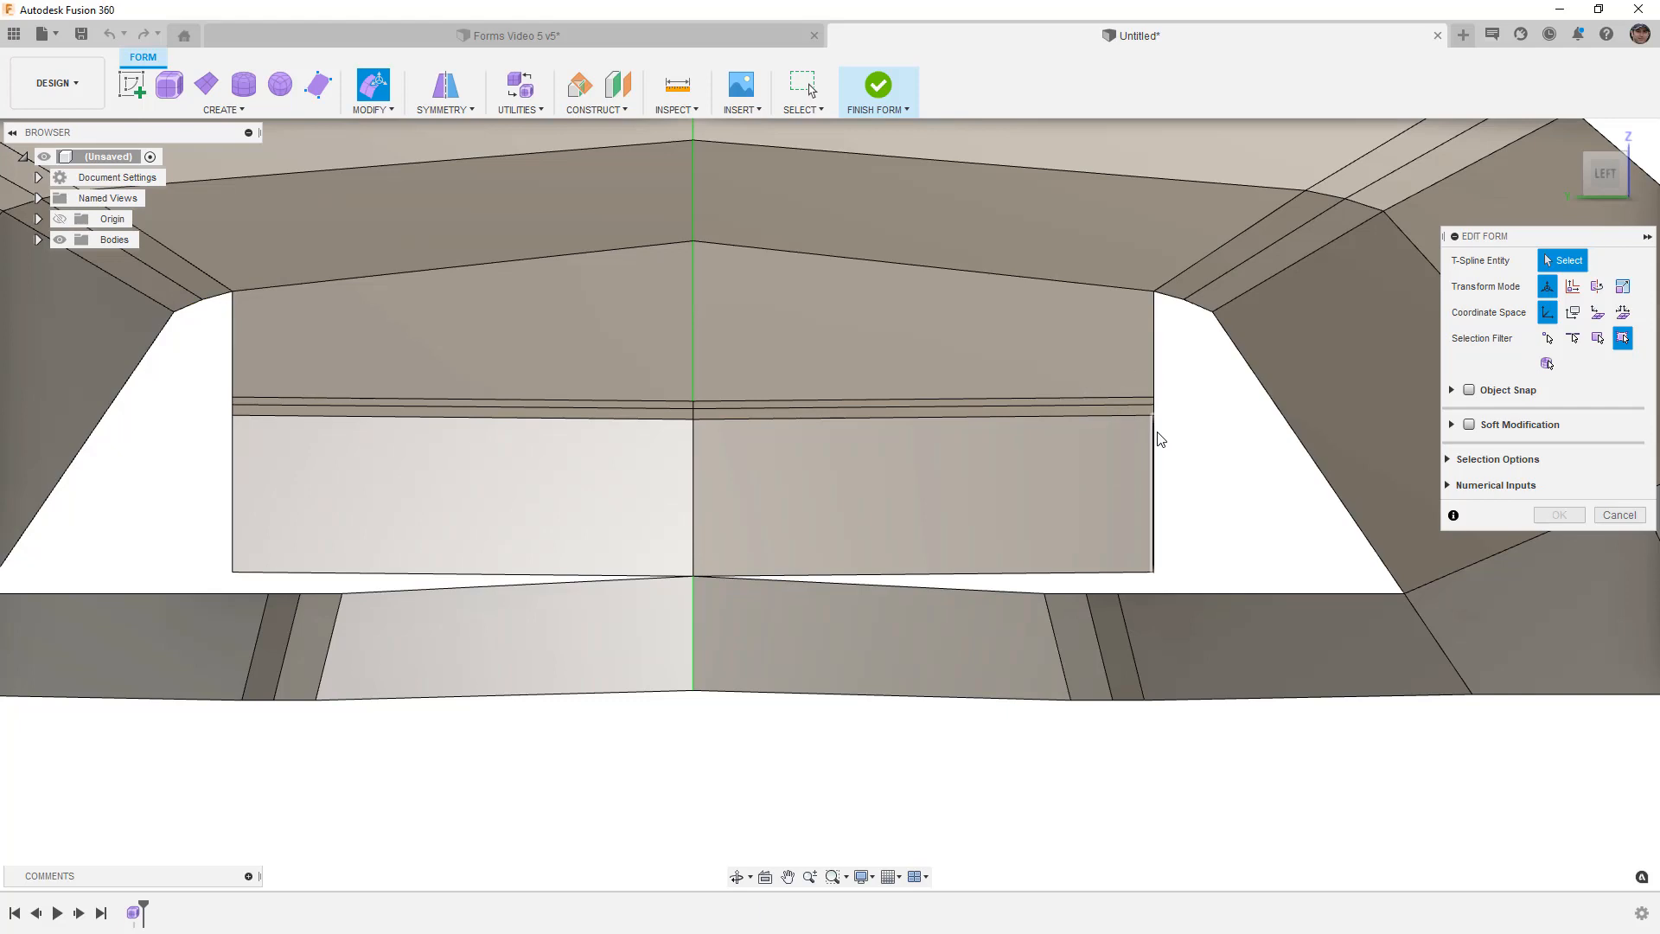
{"action": "left_click", "coordinate": [1159, 439]}
{"action": "left_click", "coordinate": [1461, 459]}
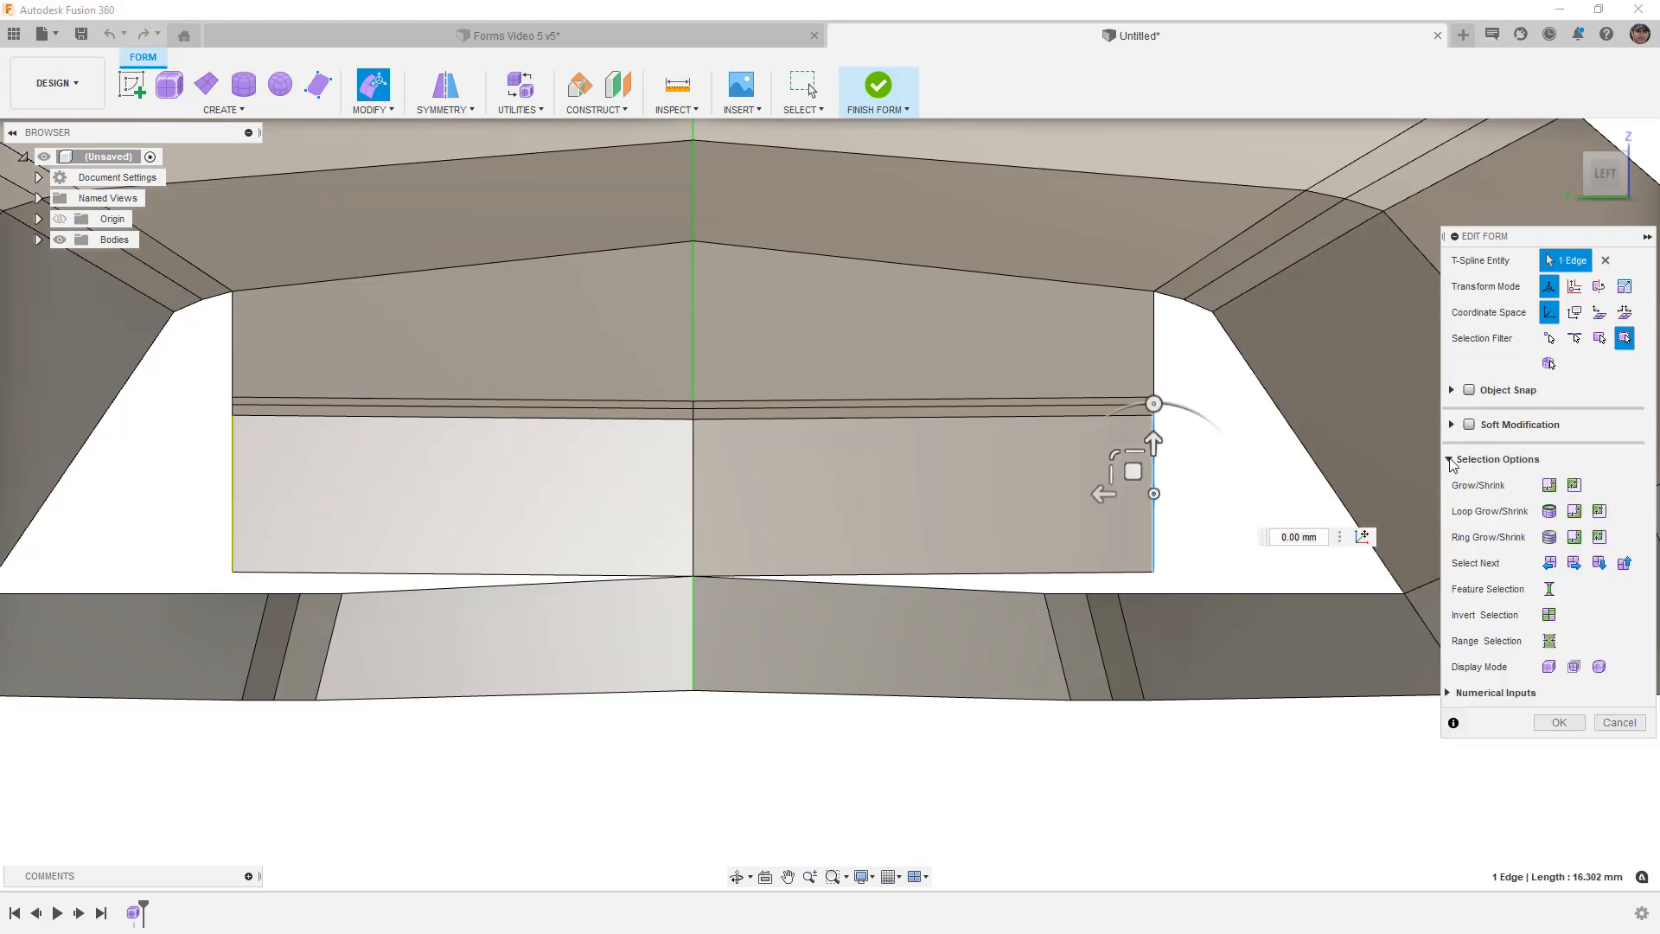
{"action": "left_click", "coordinate": [1550, 486]}
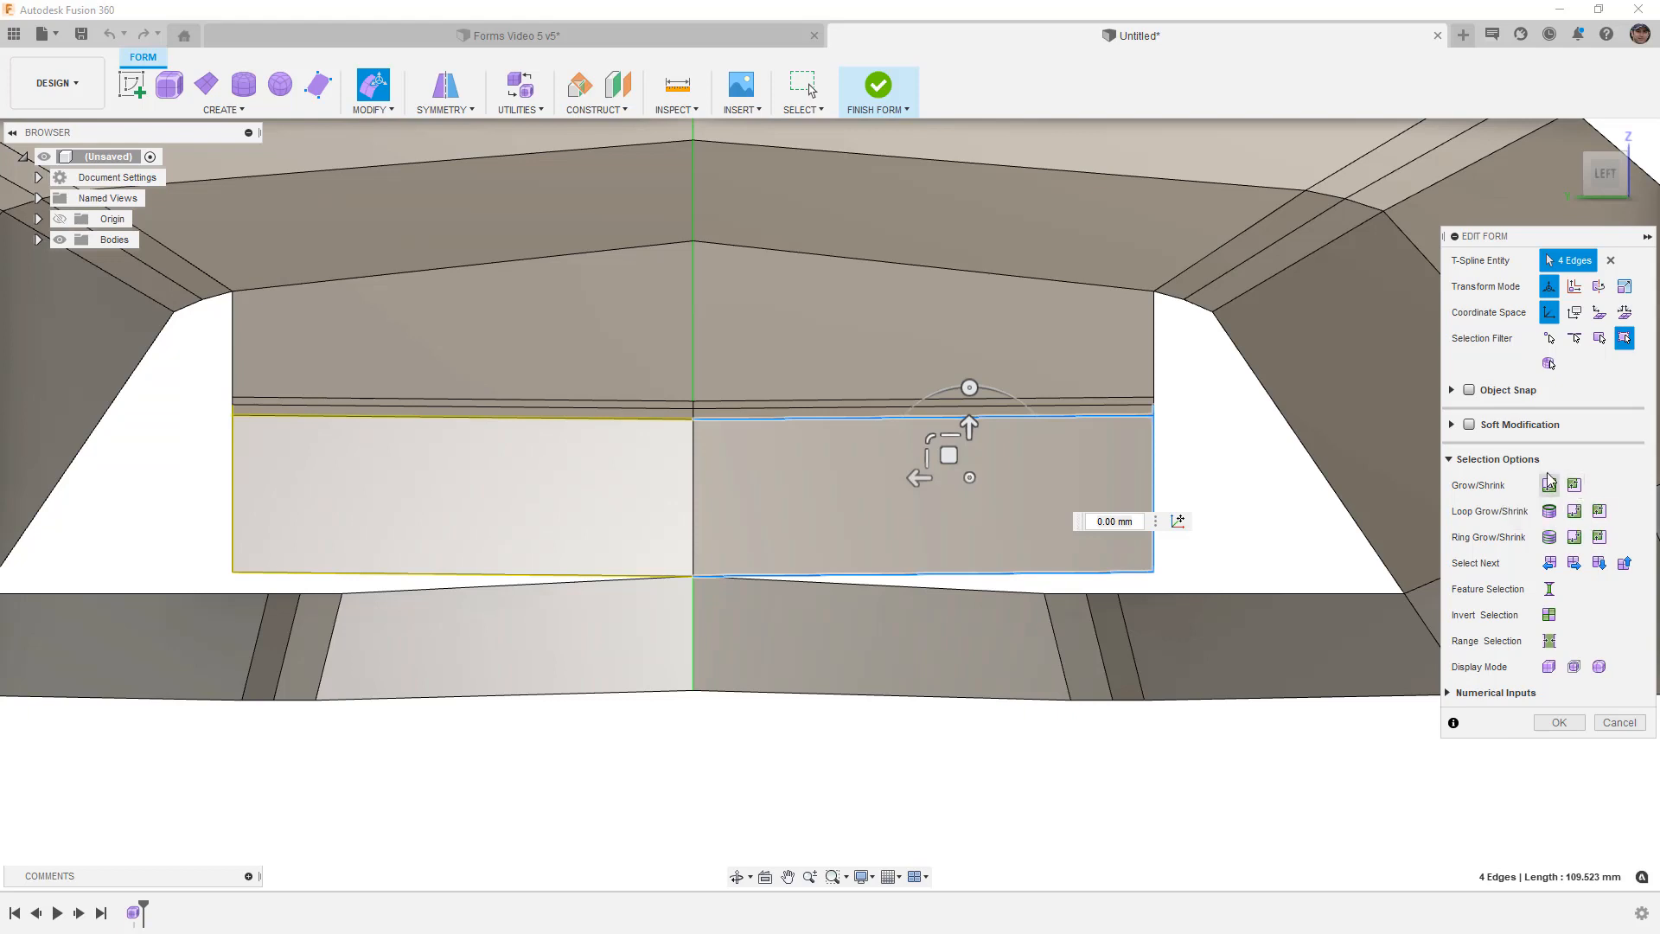
{"action": "left_click", "coordinate": [1456, 460]}
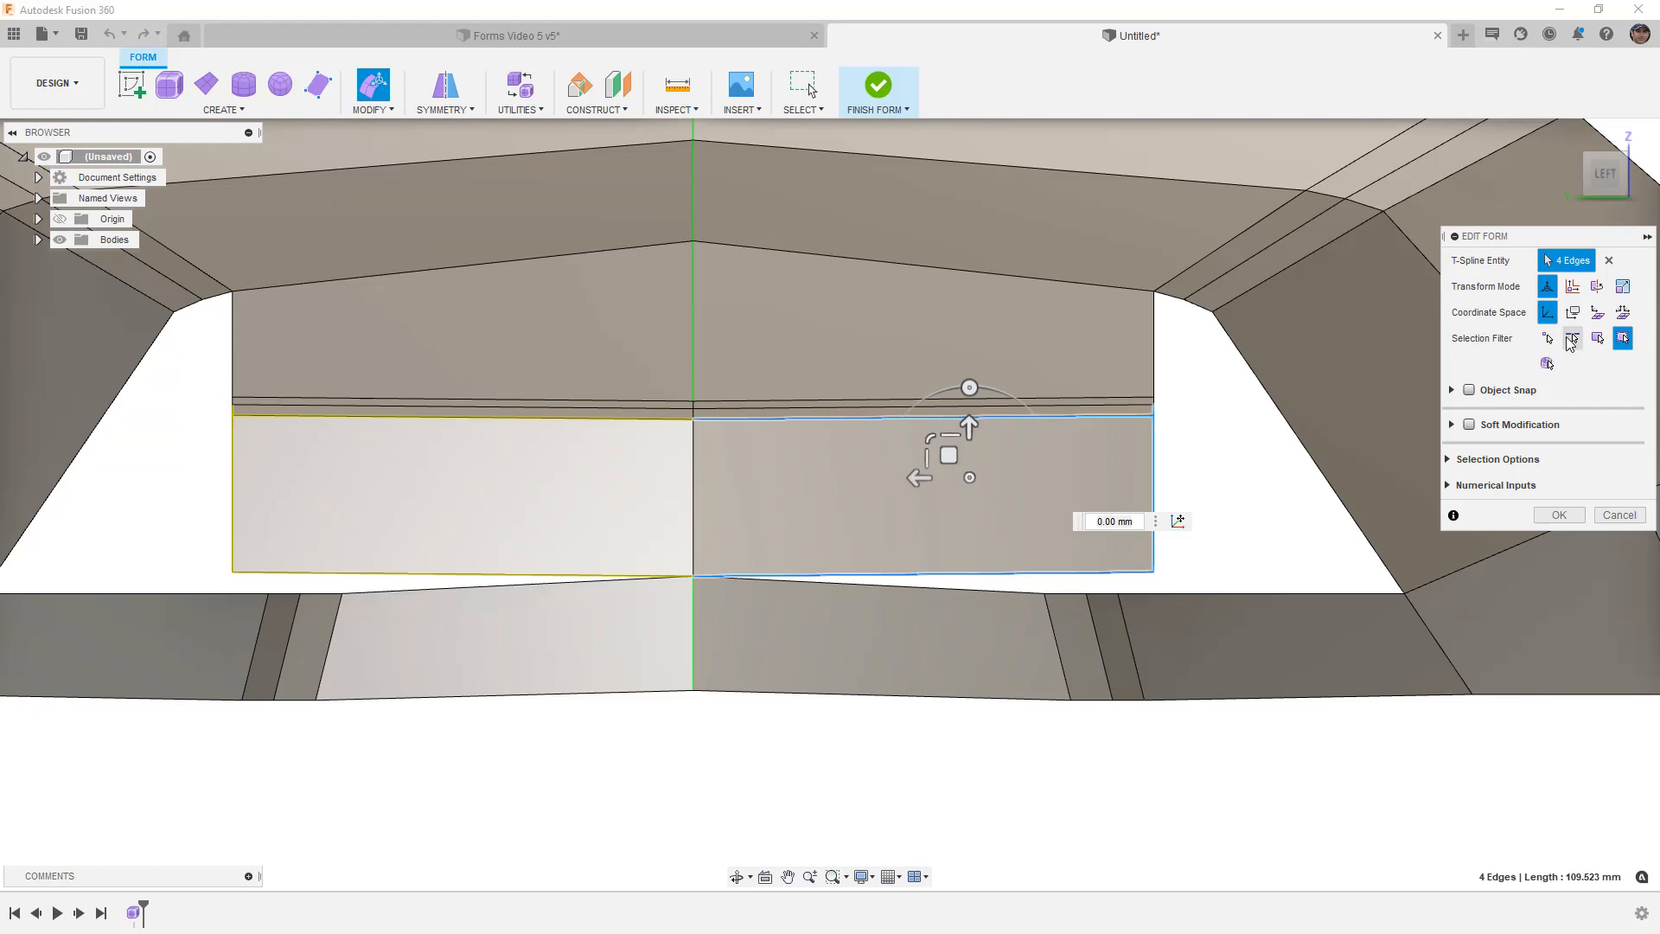
{"action": "left_click", "coordinate": [1167, 437]}
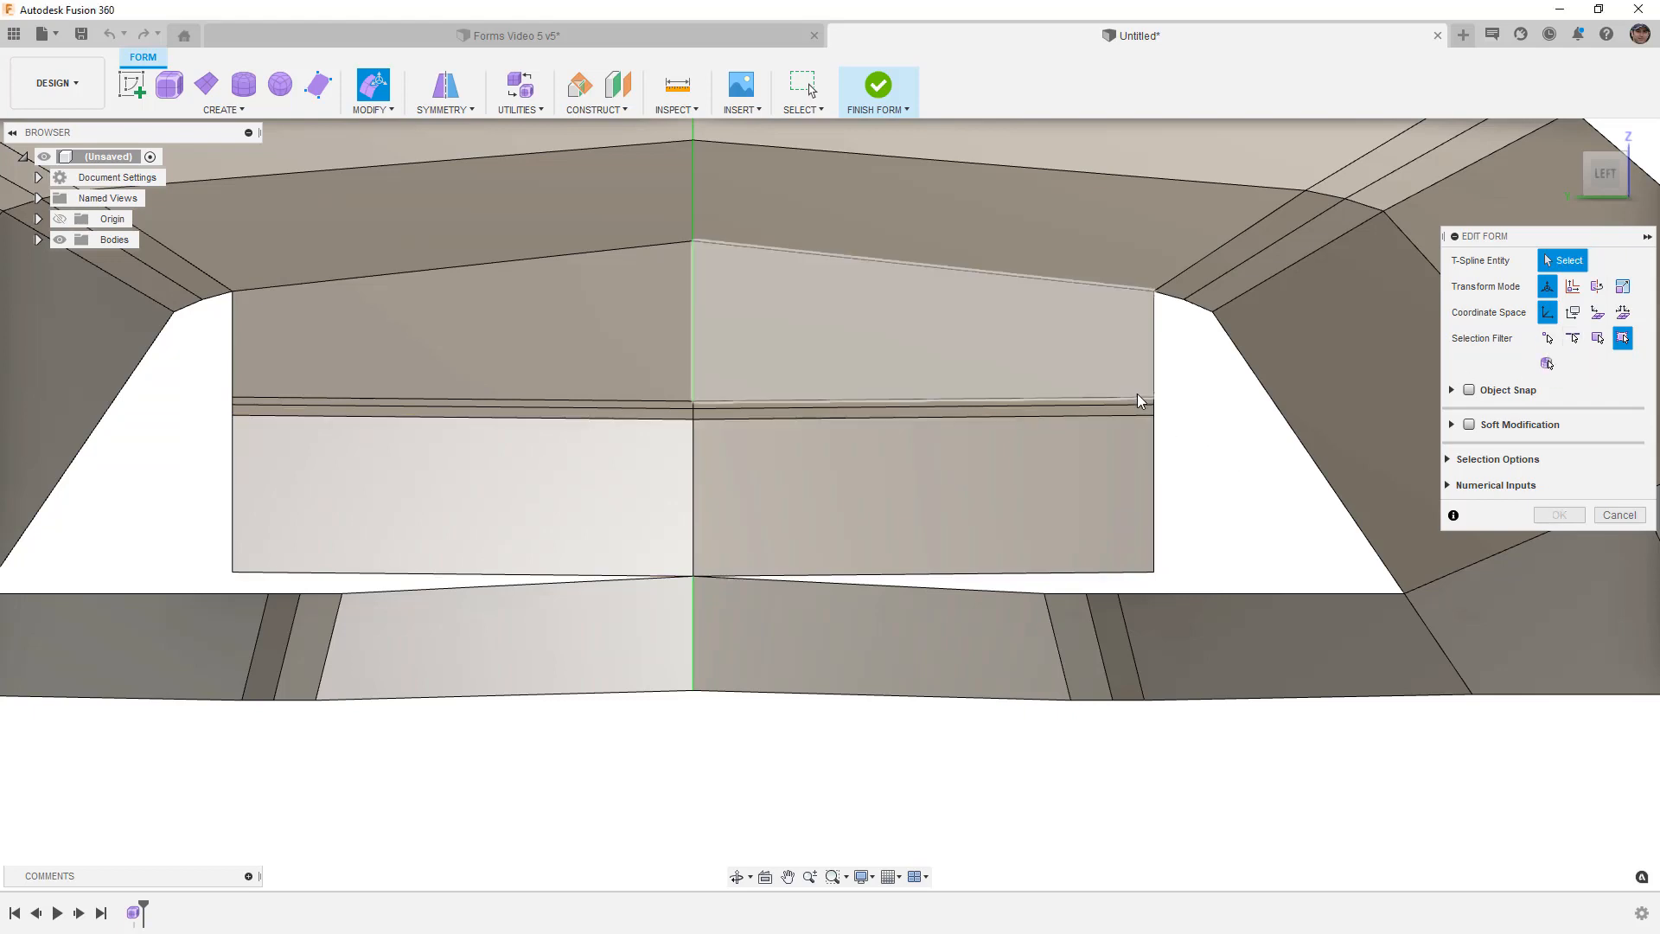
Step: Rotate the extruded narrow-end section's four side edges so their lower ends tilt inward, and move them 4.648 mm inward and 0.62 mm up
{"action": "scroll", "coordinate": [1158, 415], "scroll_direction": "up", "scroll_amount": 5}
{"action": "scroll", "coordinate": [1160, 415], "scroll_direction": "up", "scroll_amount": 1}
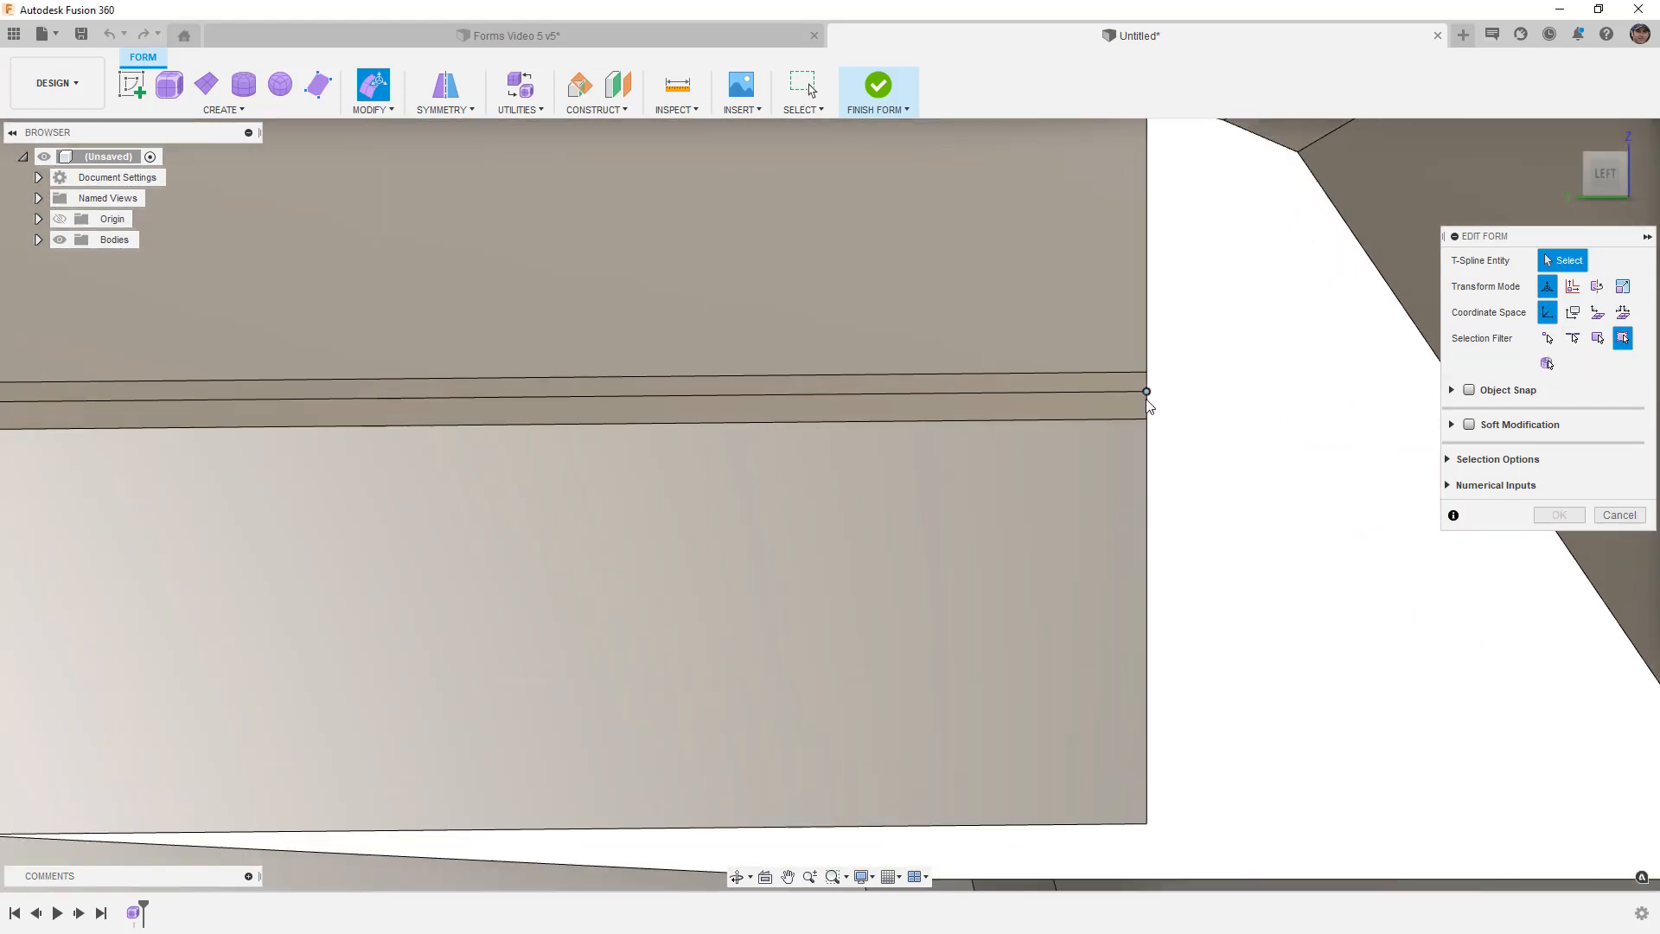
{"action": "left_click", "coordinate": [1148, 402]}
{"action": "scroll", "coordinate": [1153, 395], "scroll_direction": "up", "scroll_amount": 1}
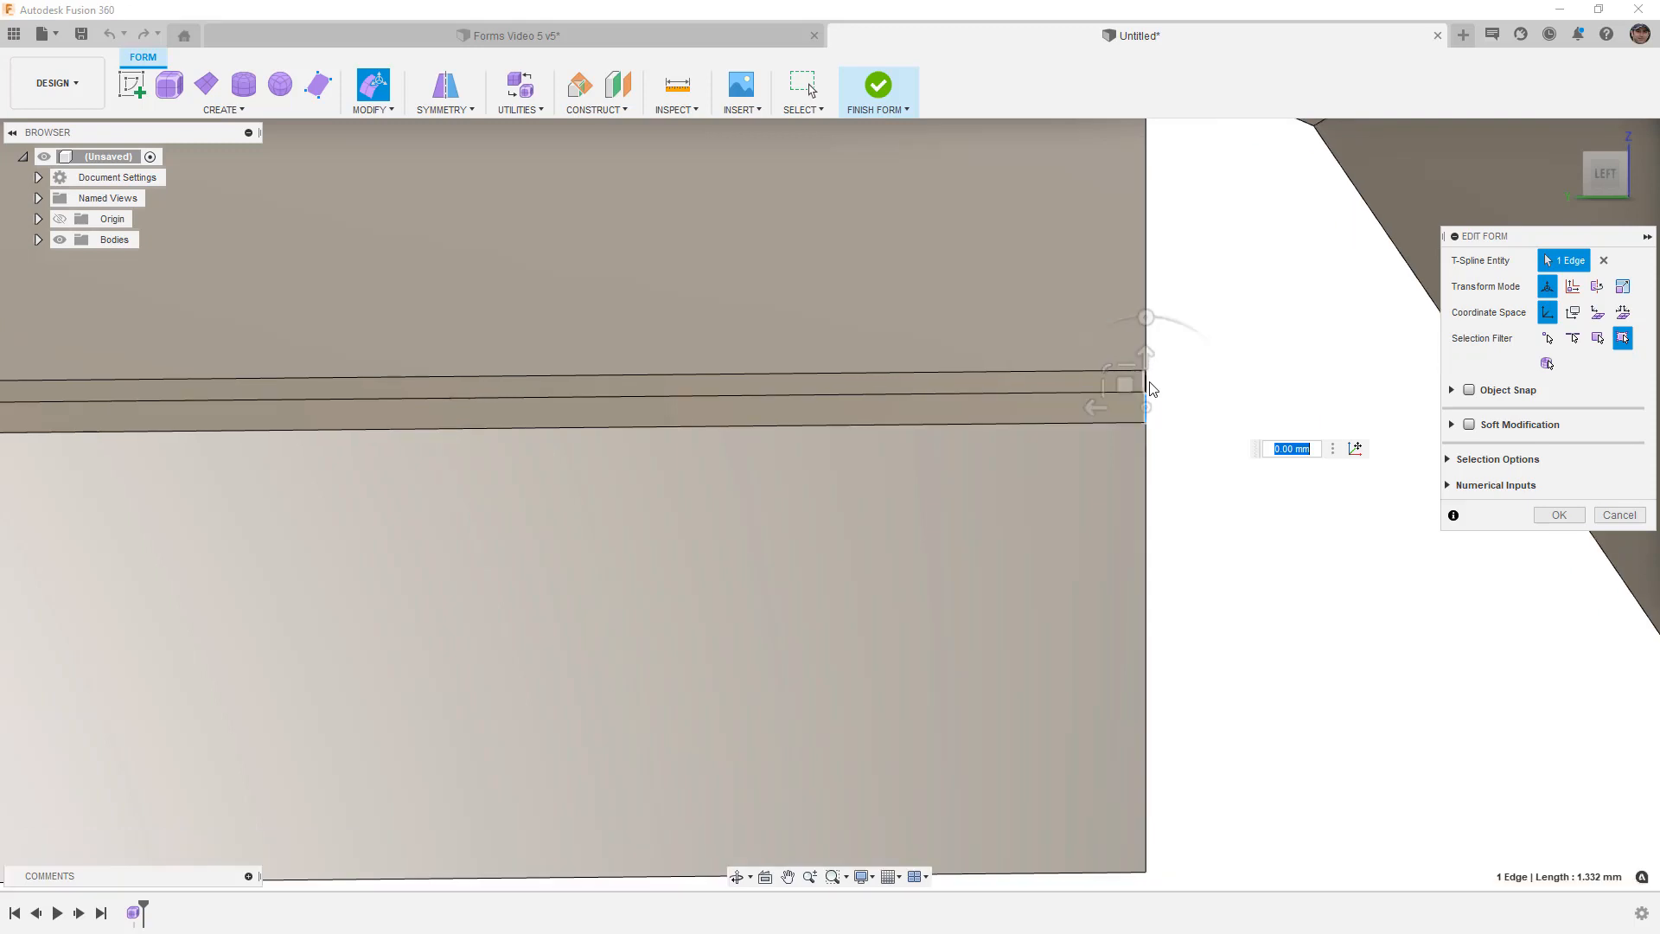
{"action": "left_click", "coordinate": [1150, 268], "text": "shift"}
{"action": "left_click", "coordinate": [1148, 474], "text": "shift"}
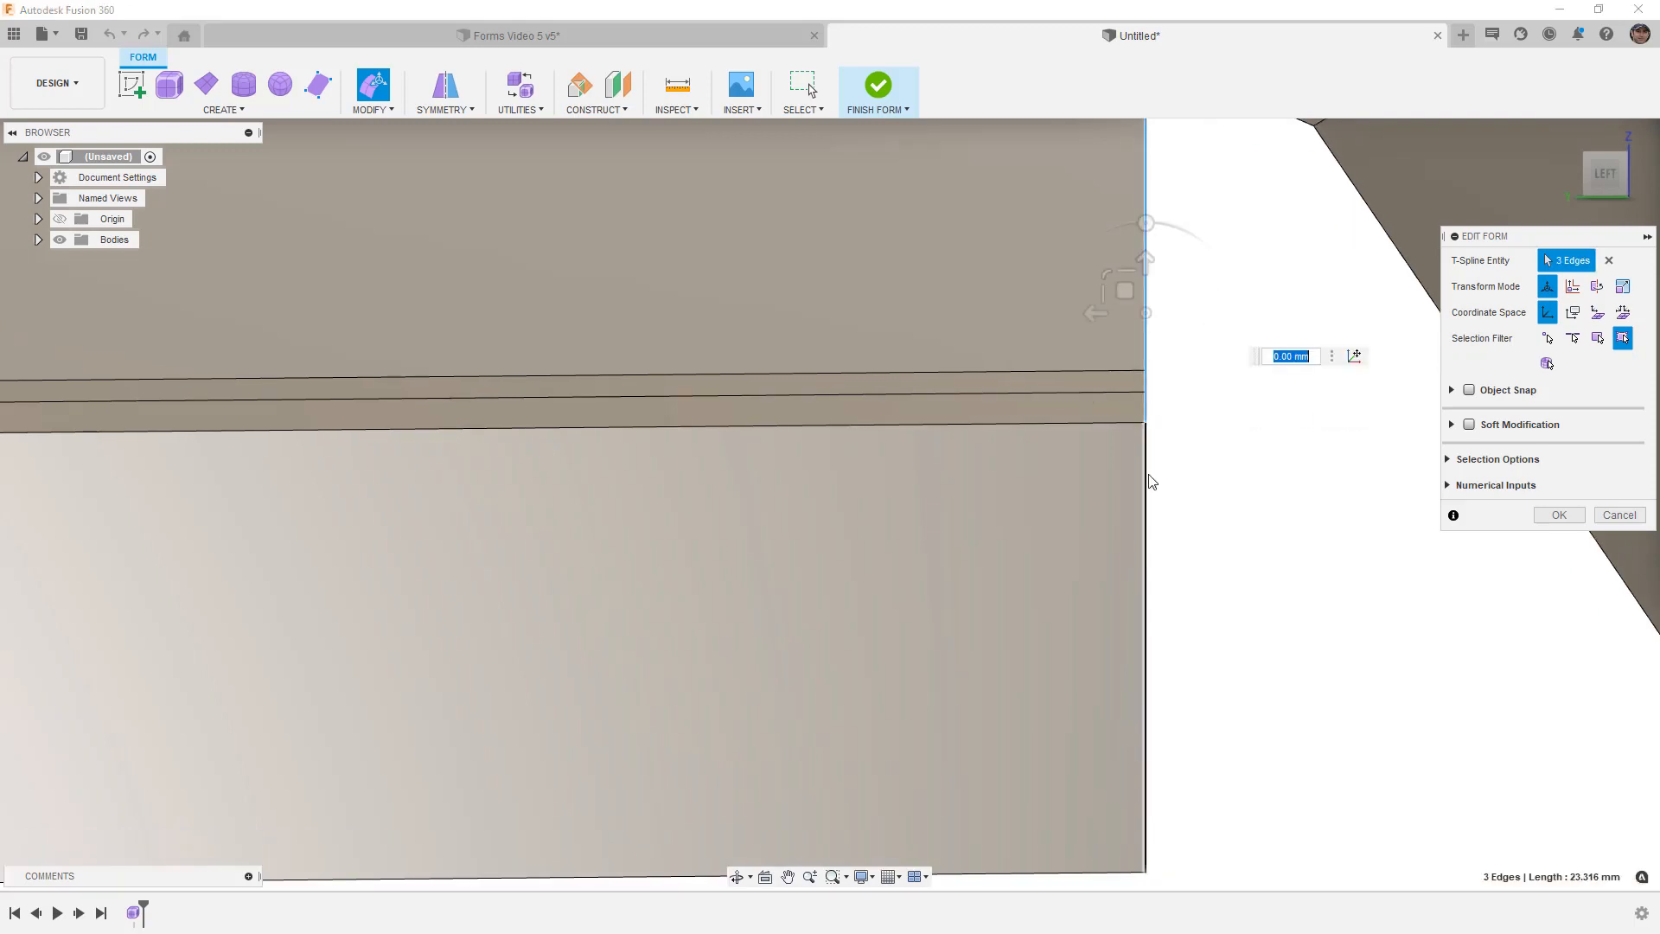
{"action": "scroll", "coordinate": [1147, 484], "scroll_direction": "down", "scroll_amount": 4}
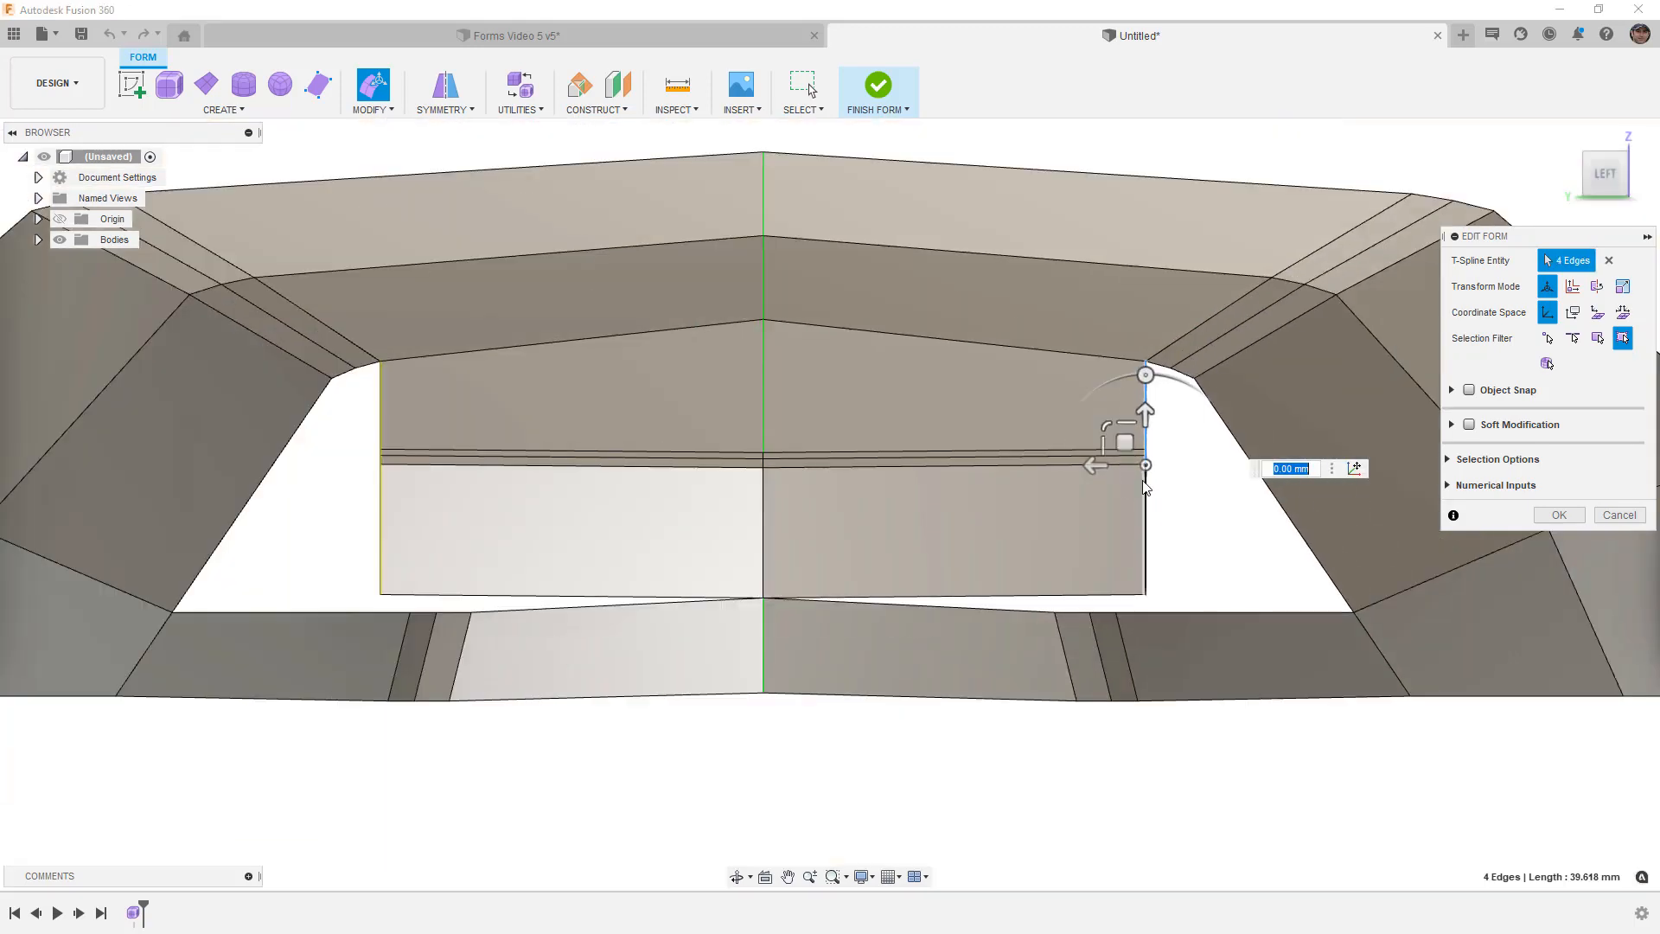
{"action": "left_click_drag", "start_coordinate": [1147, 373], "coordinate": [1169, 376]}
{"action": "left_click_drag", "start_coordinate": [1115, 442], "coordinate": [1087, 436]}
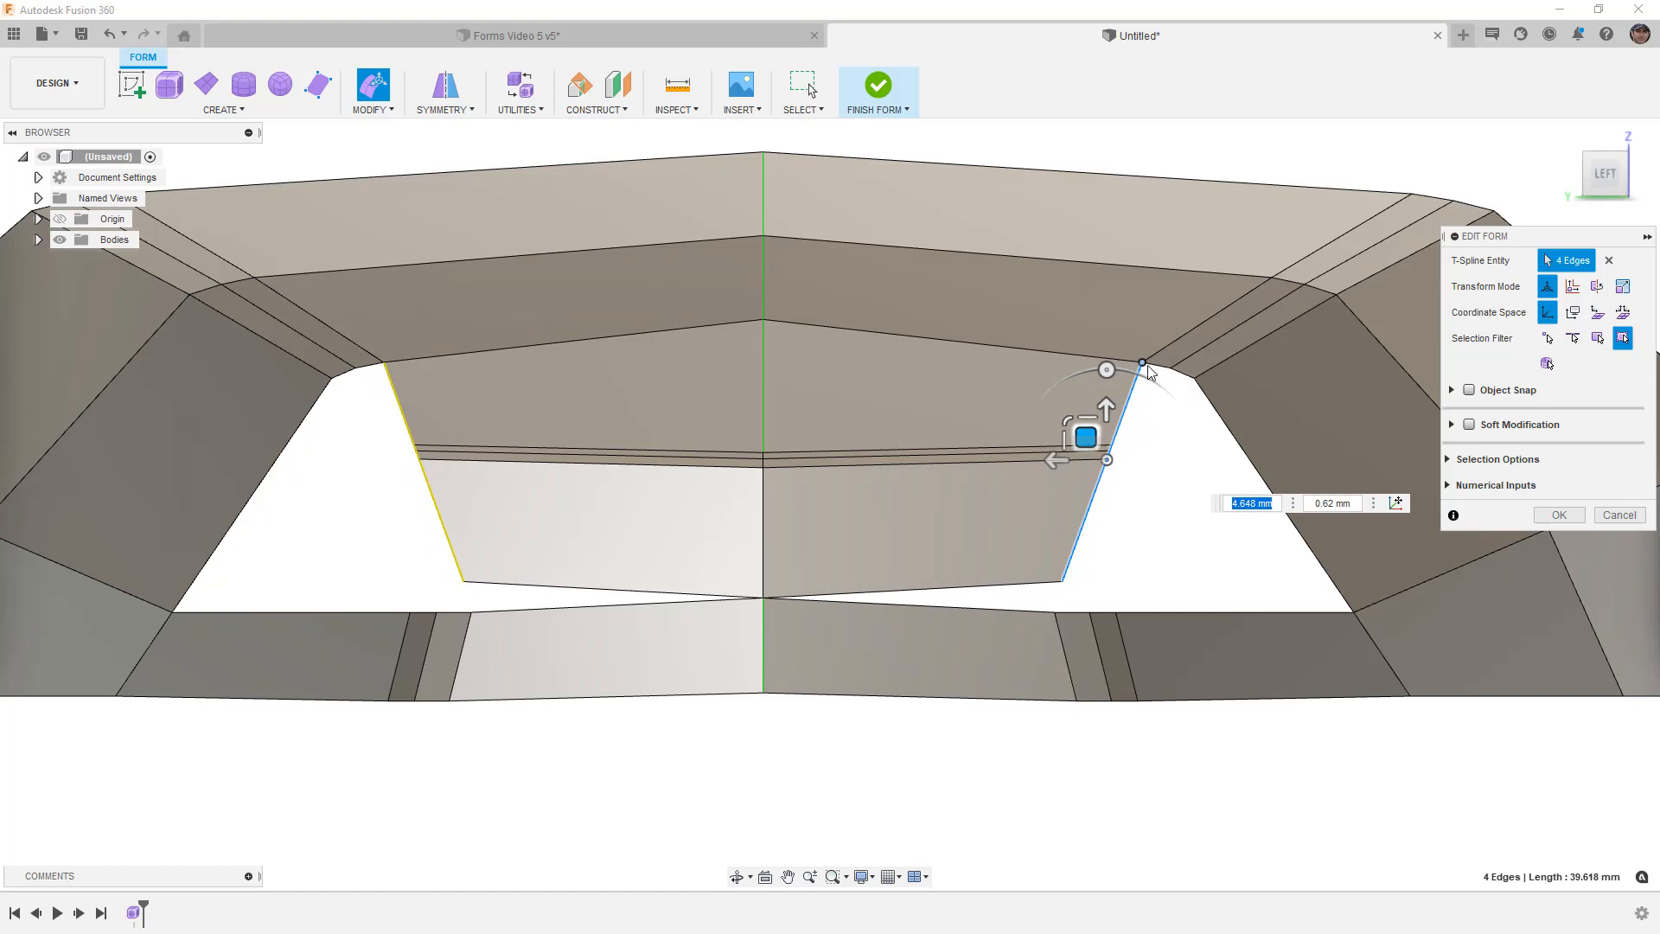
{"action": "left_click", "coordinate": [1109, 474]}
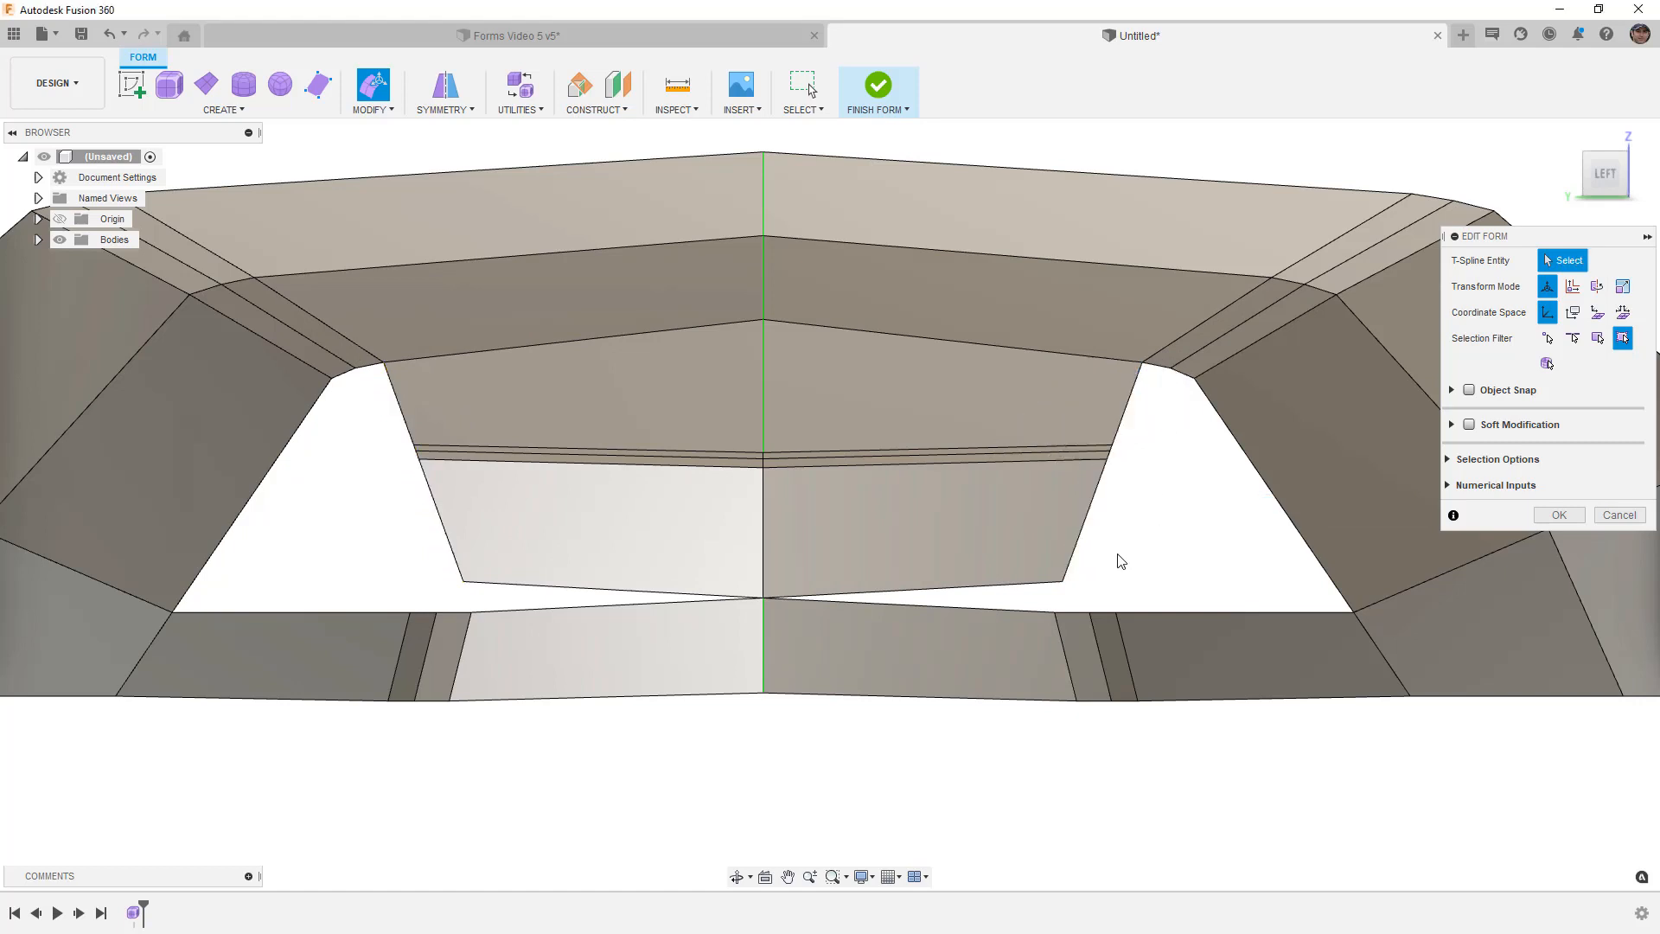
{"action": "left_click", "coordinate": [1558, 514]}
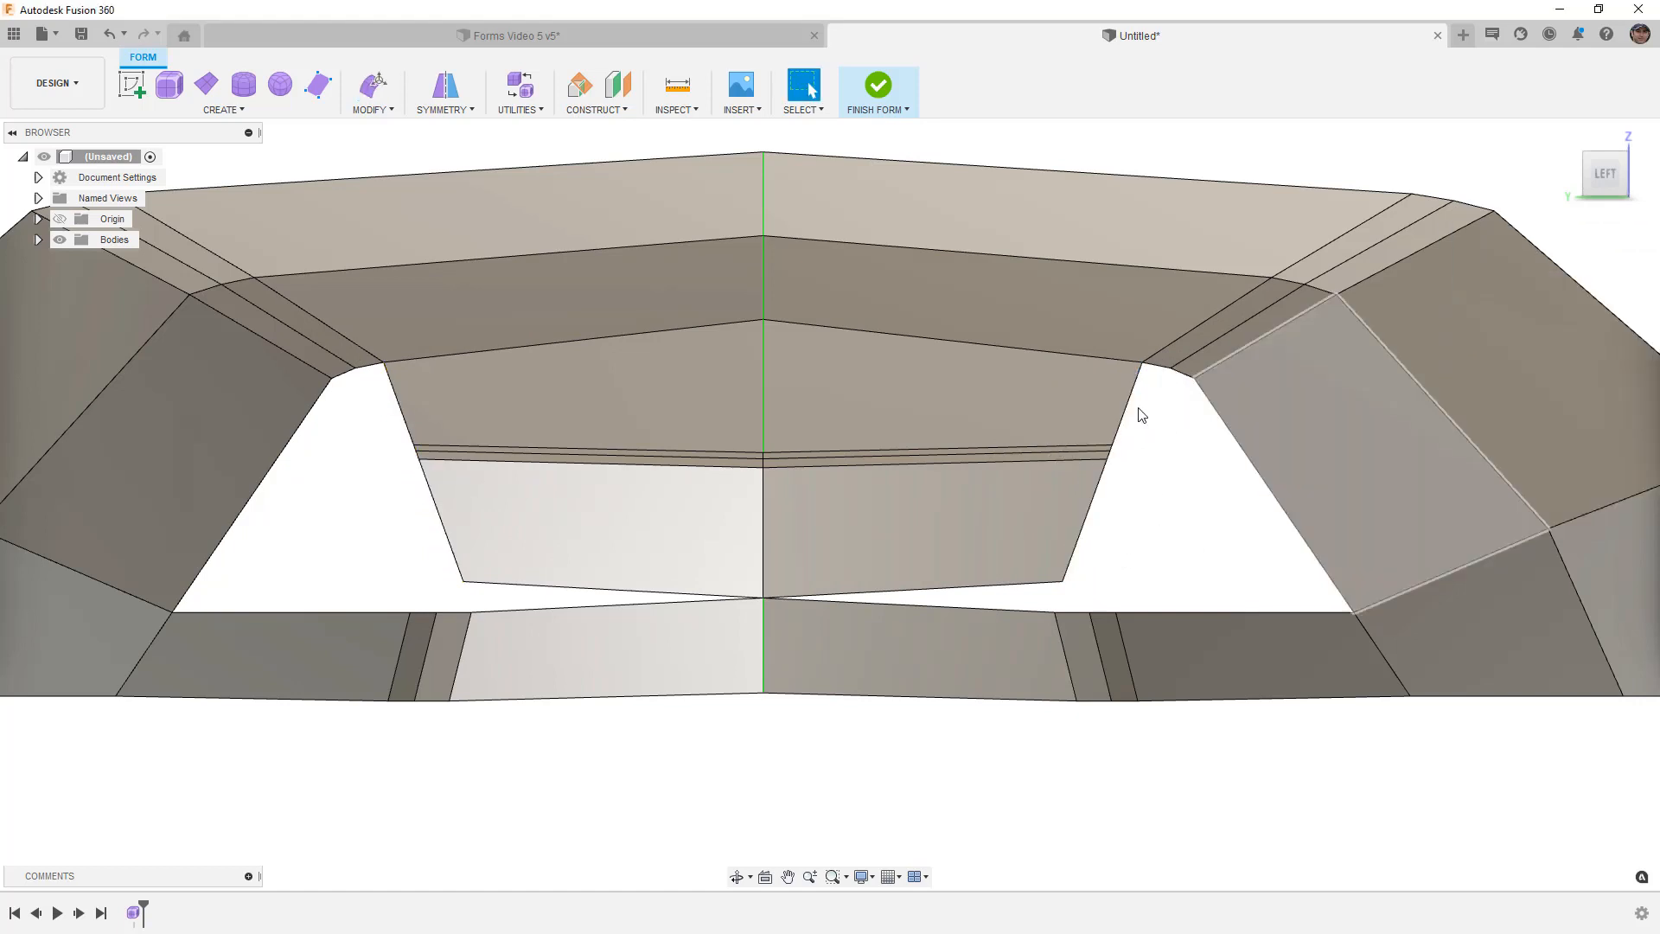
Step: Weld the bottom strip's upper vertex to the front face's outer lower corner, using the vertex-to-vertex mode
{"action": "left_click", "coordinate": [374, 103]}
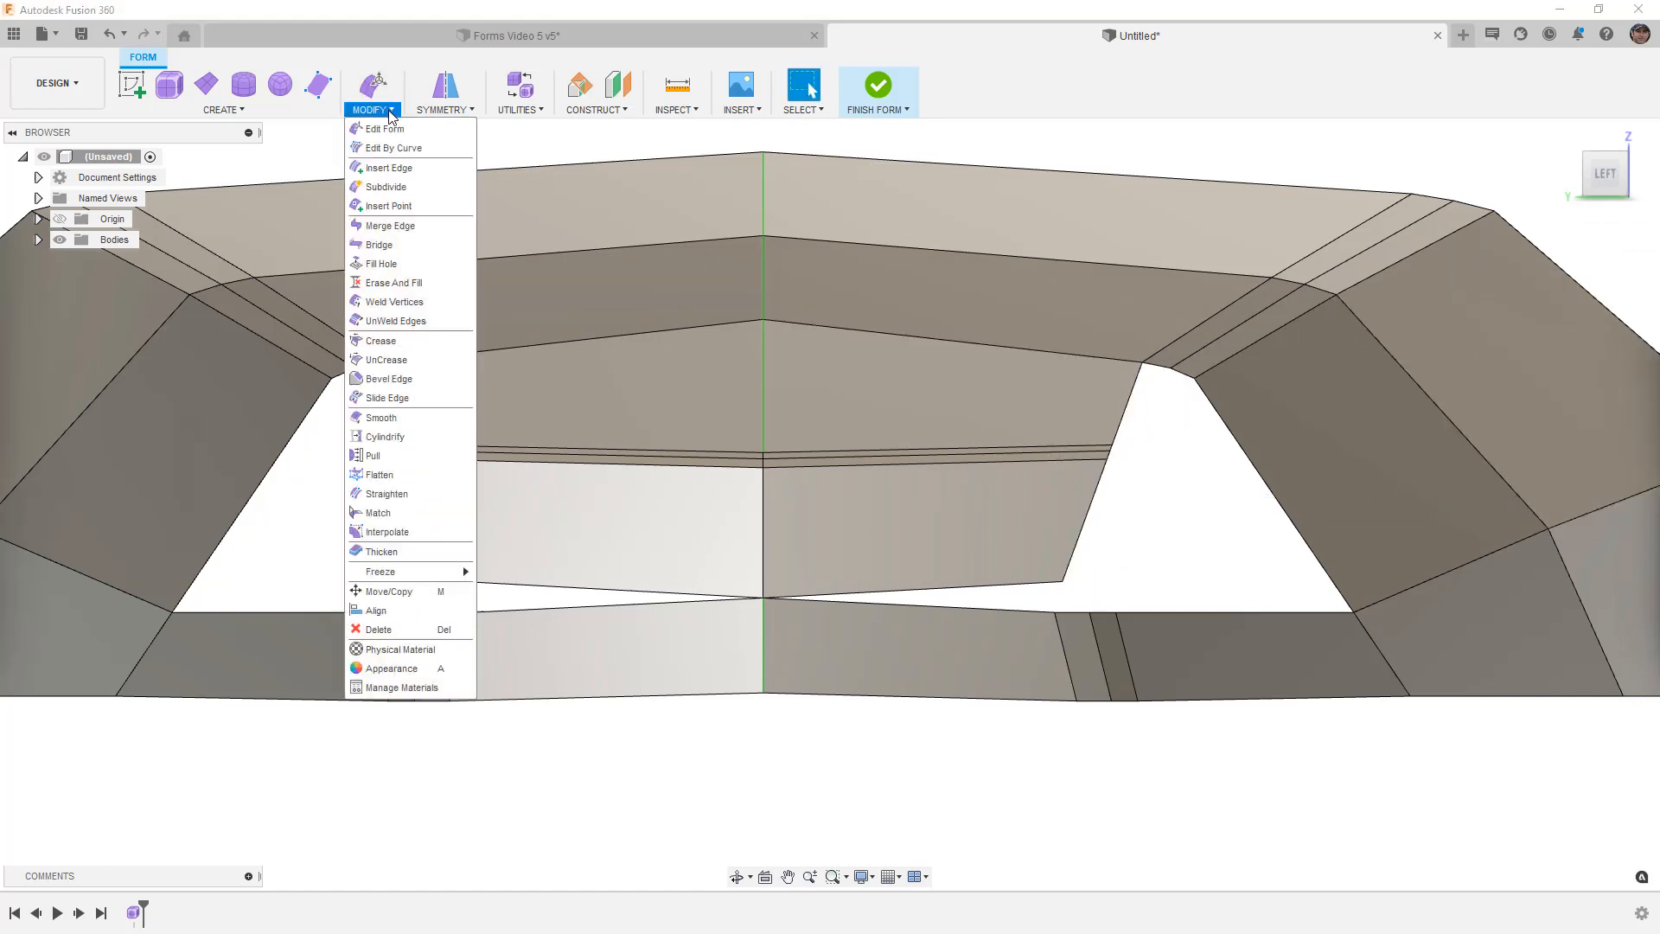
{"action": "left_click", "coordinate": [394, 302]}
{"action": "middle_click_drag", "start_coordinate": [1011, 642], "coordinate": [897, 644], "text": "shift"}
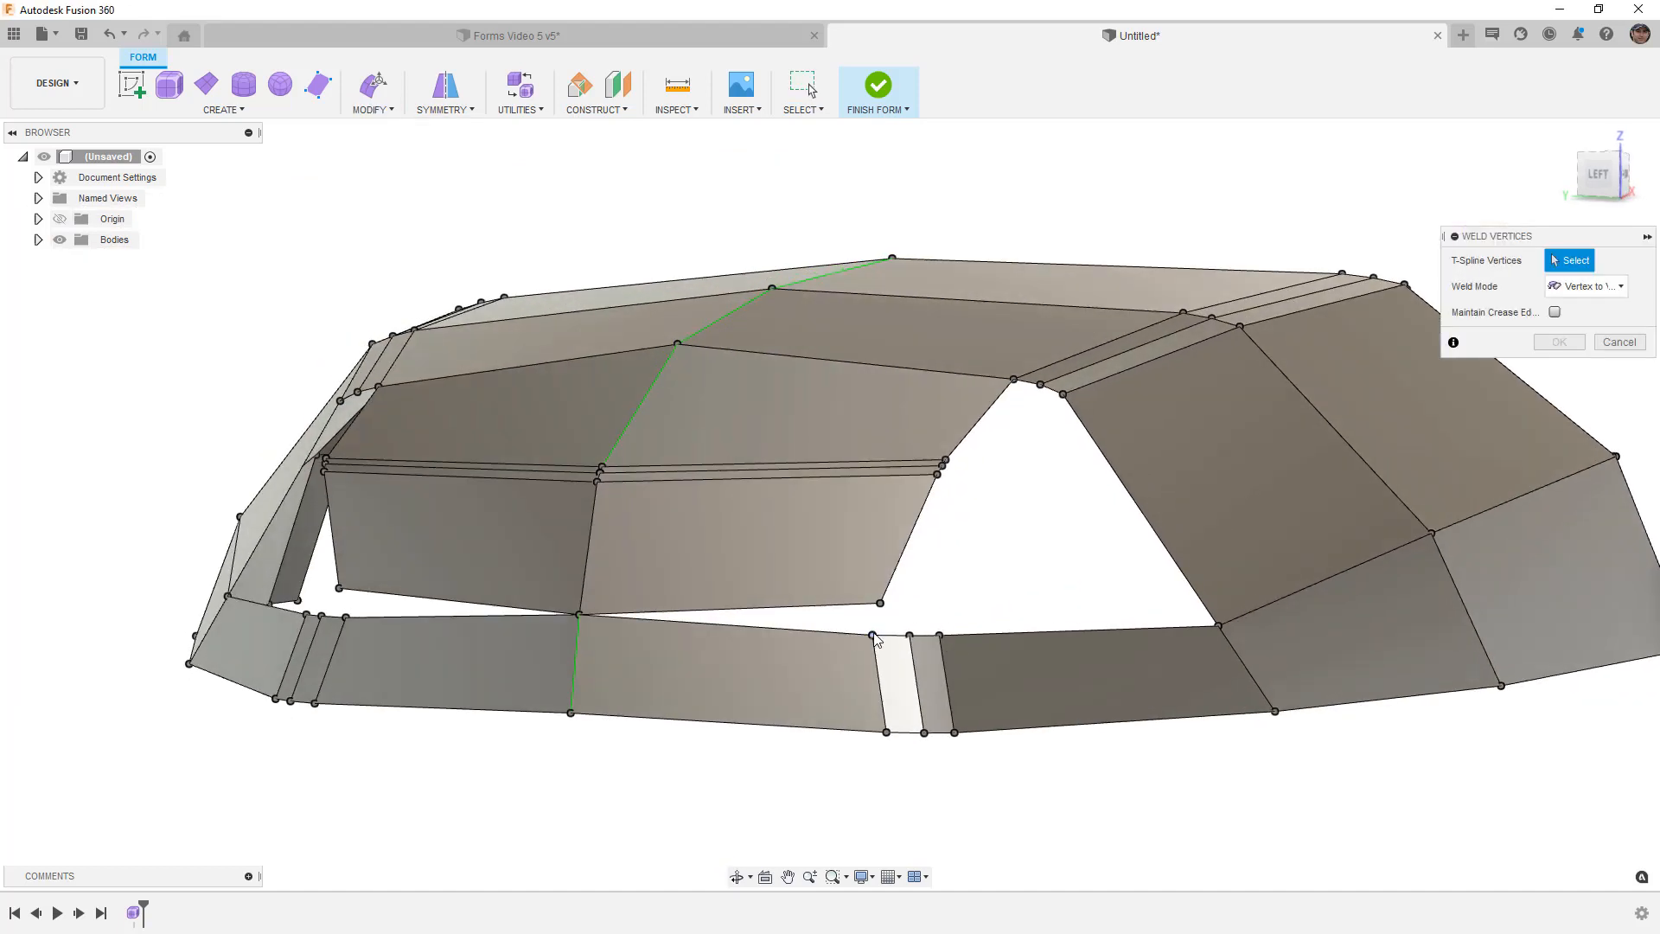
{"action": "left_click", "coordinate": [871, 634]}
{"action": "left_click", "coordinate": [880, 603]}
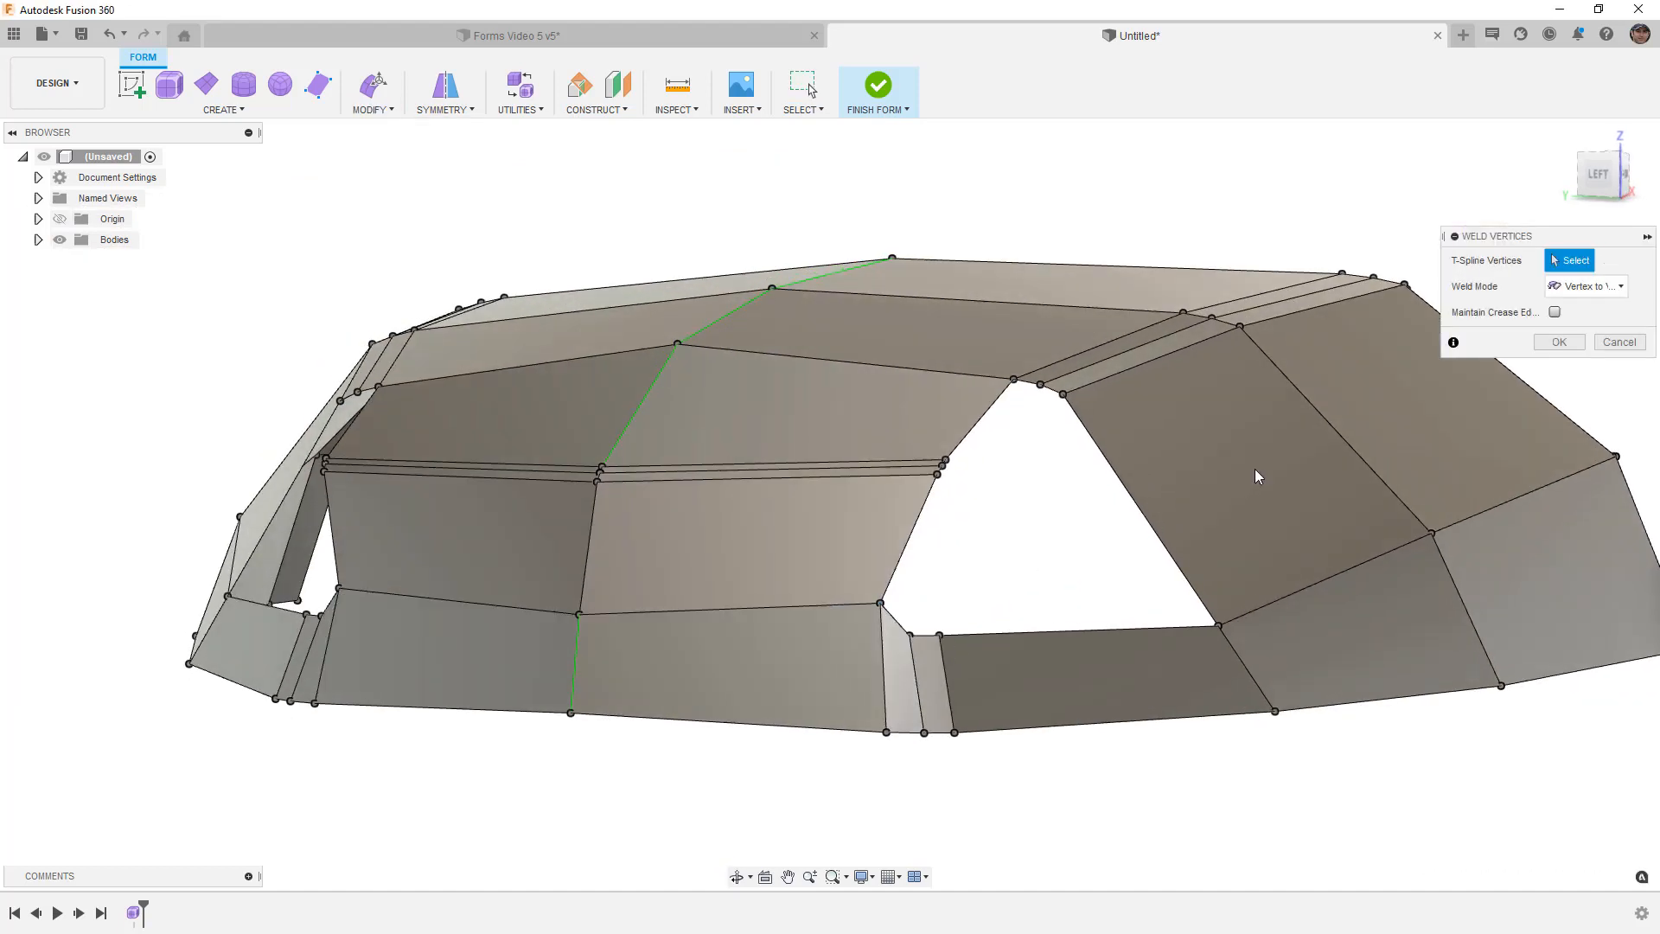
{"action": "left_click", "coordinate": [1558, 341]}
Step: Examine the centre seam of the closed narrow end in smooth display, and return the form to box display
{"action": "scroll", "coordinate": [1051, 575], "scroll_direction": "down", "scroll_amount": 1}
{"action": "middle_click_drag", "start_coordinate": [1034, 560], "coordinate": [748, 568], "text": "shift"}
{"action": "key", "text": "alt+3"}
{"action": "scroll", "coordinate": [713, 547], "scroll_direction": "up", "scroll_amount": 4}
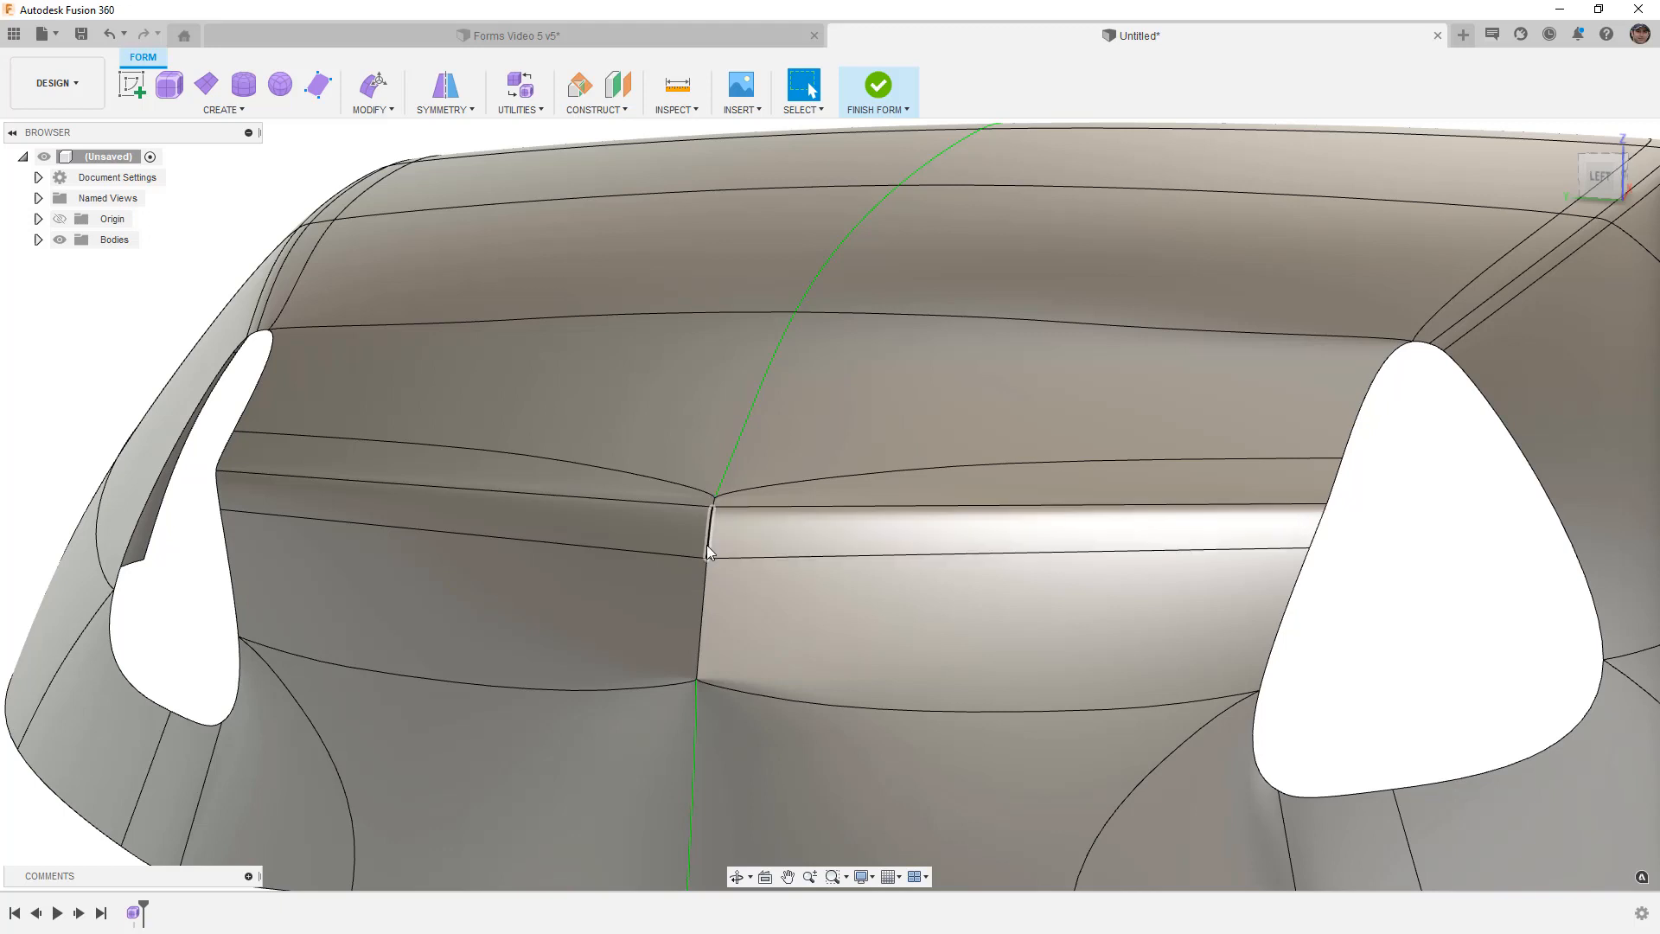
{"action": "key", "text": "alt+1"}
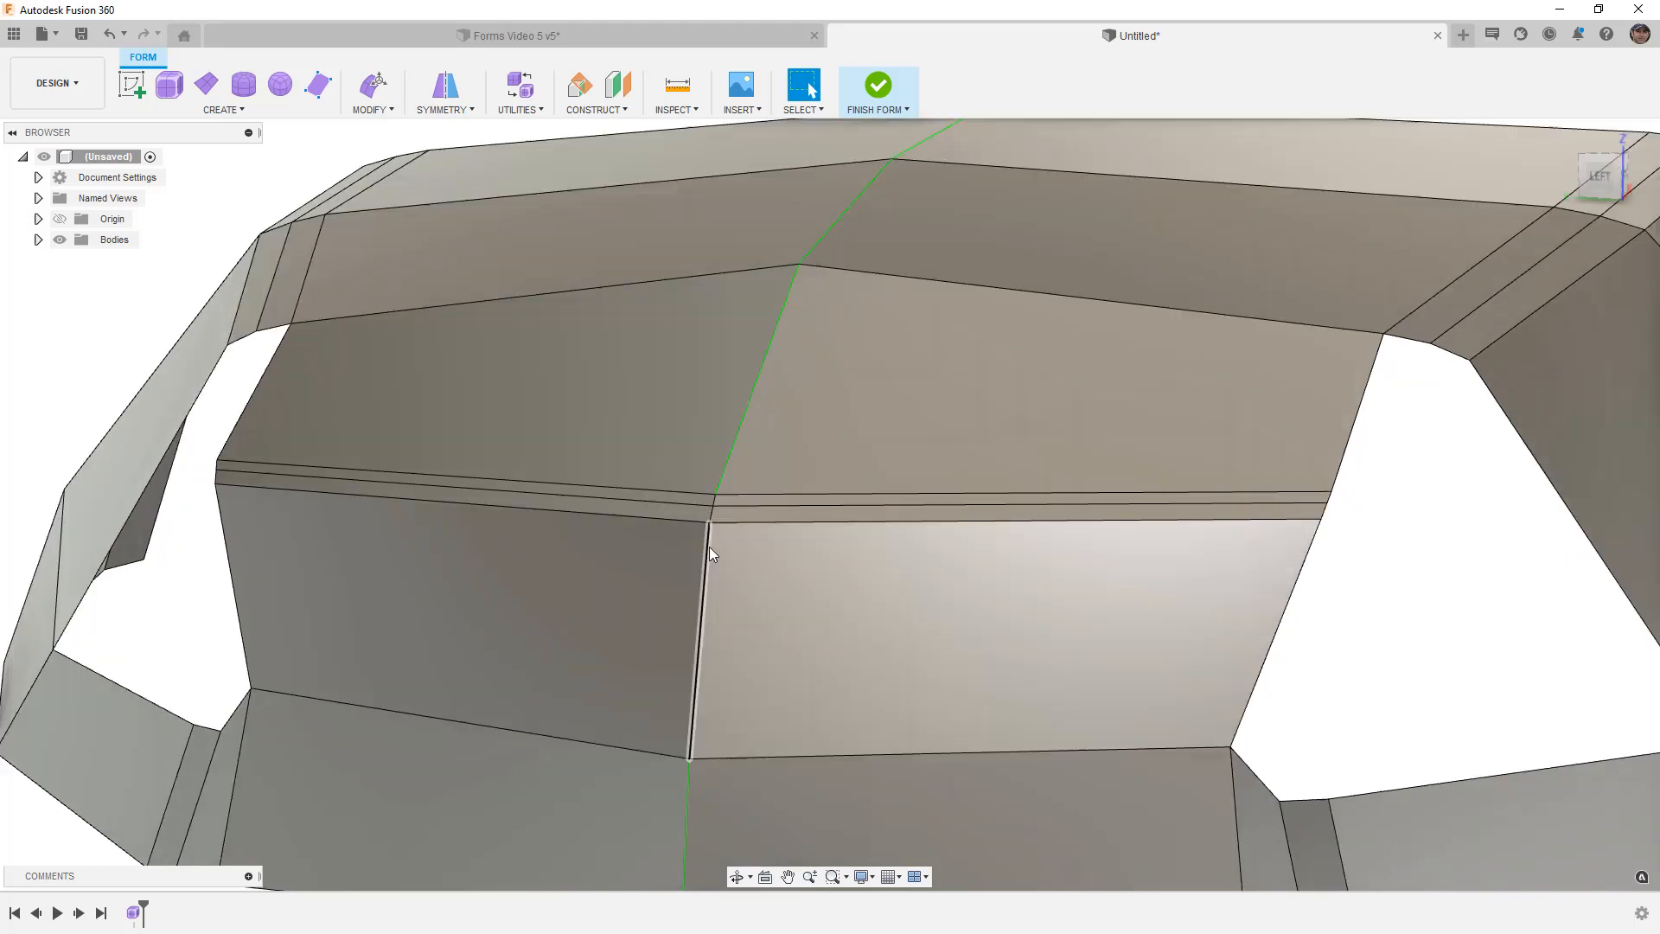
{"action": "left_click", "coordinate": [372, 109]}
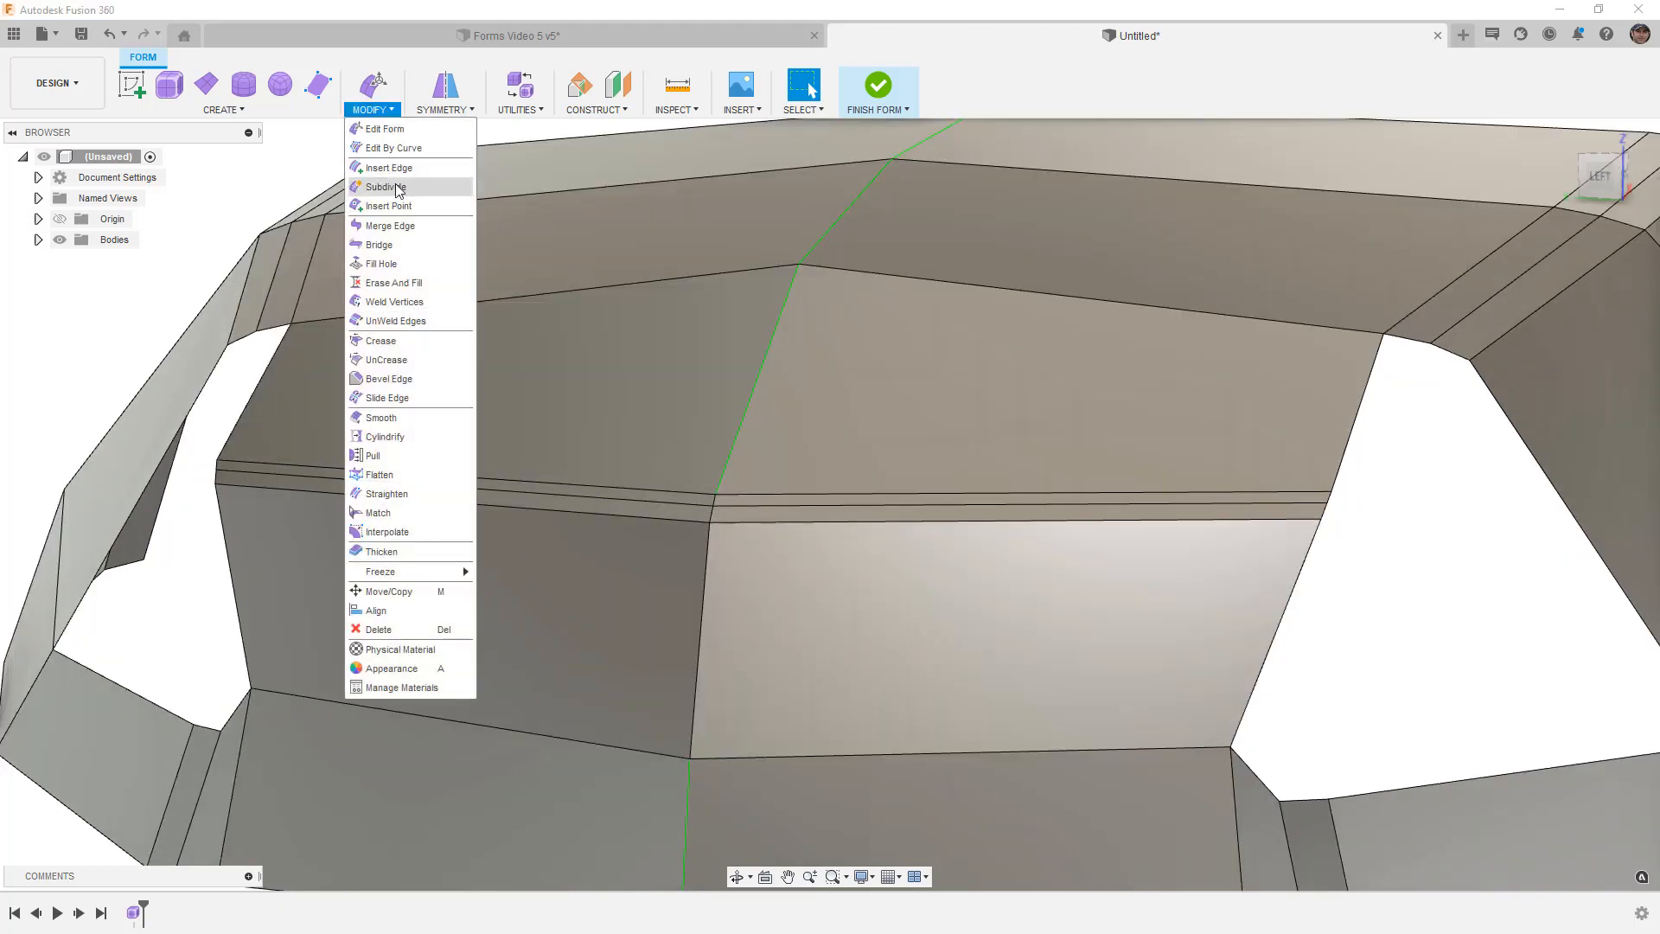
{"action": "left_click", "coordinate": [402, 218]}
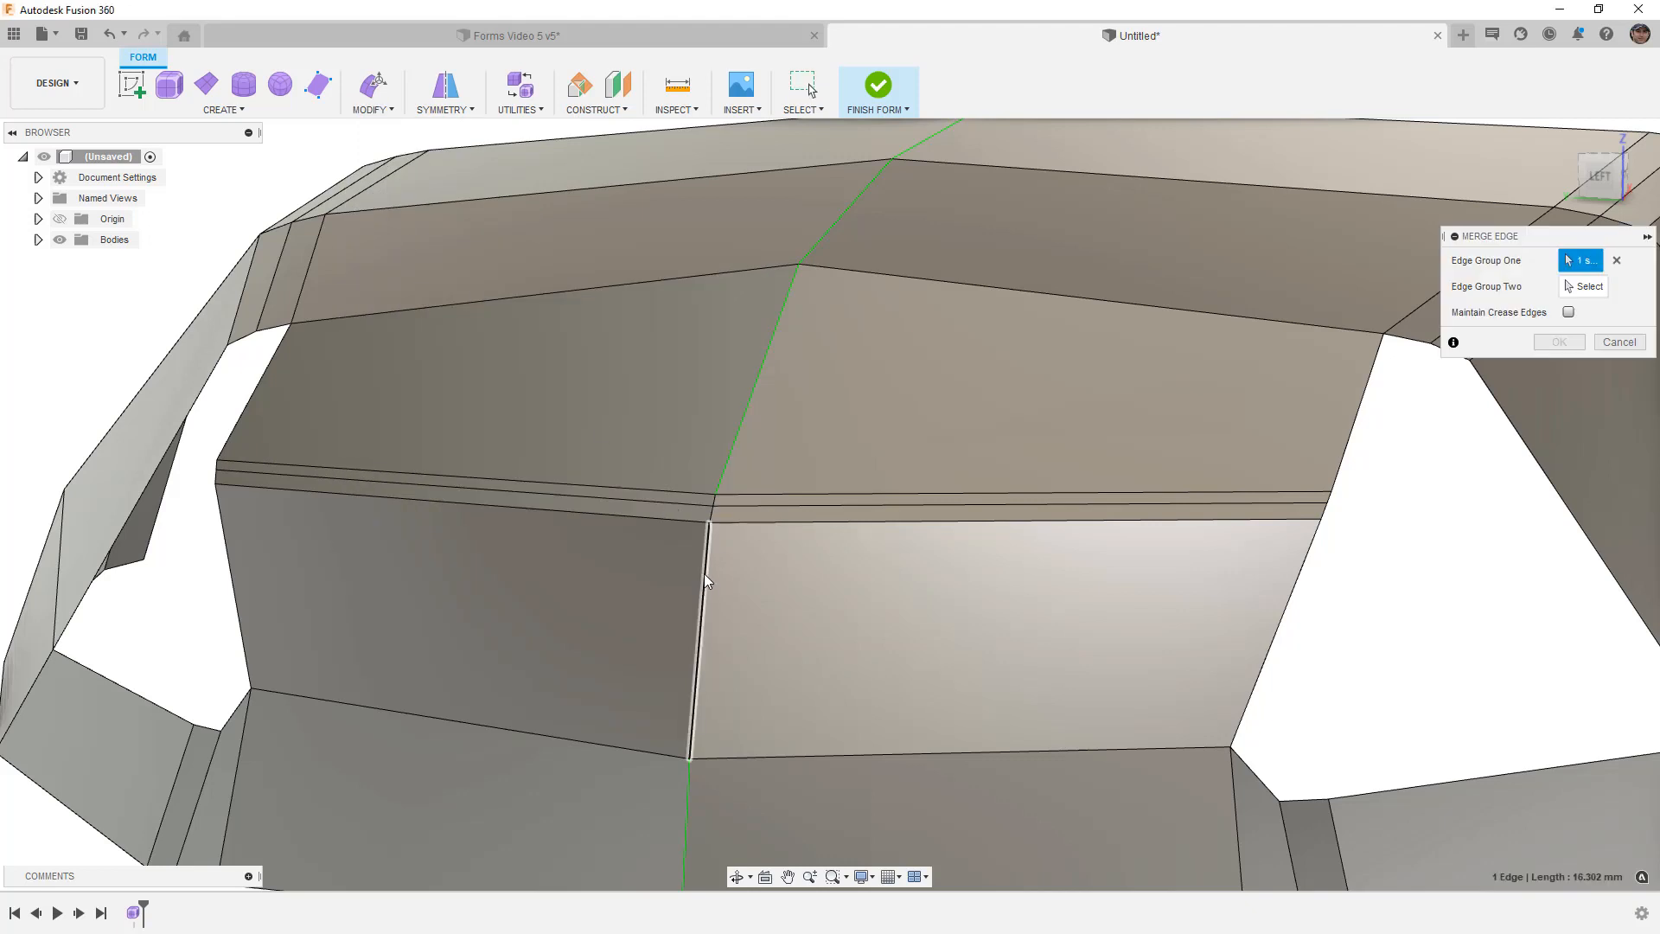
{"action": "left_click", "coordinate": [703, 583]}
{"action": "scroll", "coordinate": [722, 512], "scroll_direction": "up", "scroll_amount": 3}
{"action": "left_click", "coordinate": [707, 516]}
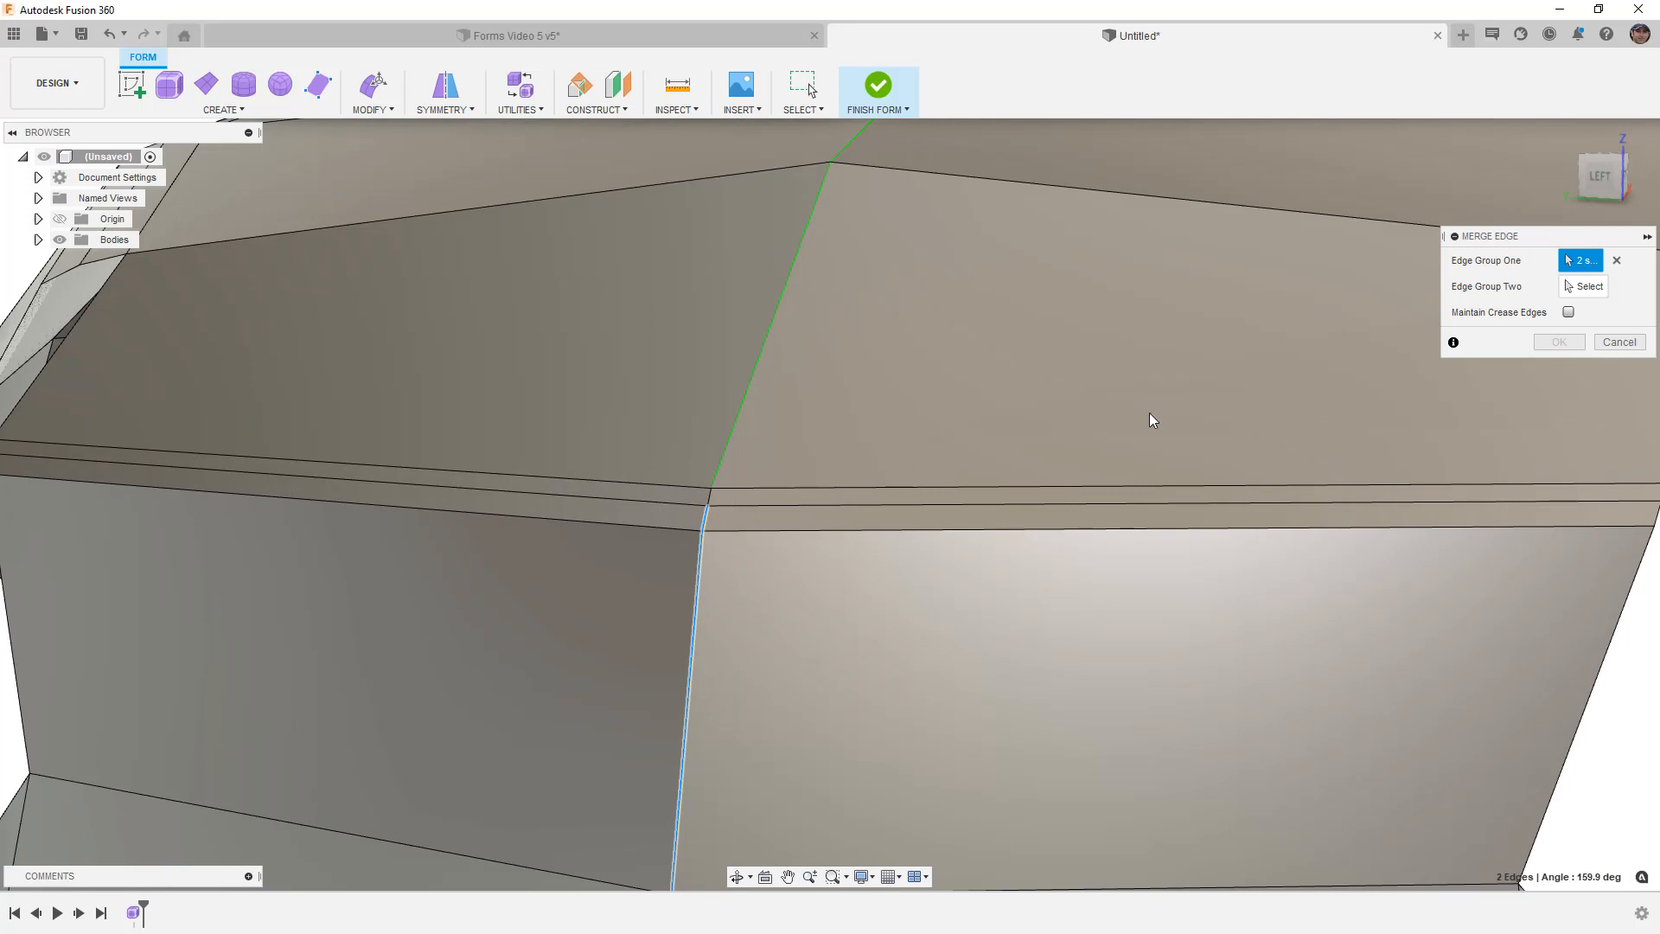
{"action": "left_click", "coordinate": [1608, 343]}
Step: Auto-repair the T-spline body with a weld tolerance of 0.9 mm, and return the form to box display
{"action": "scroll", "coordinate": [785, 380], "scroll_direction": "down", "scroll_amount": 5}
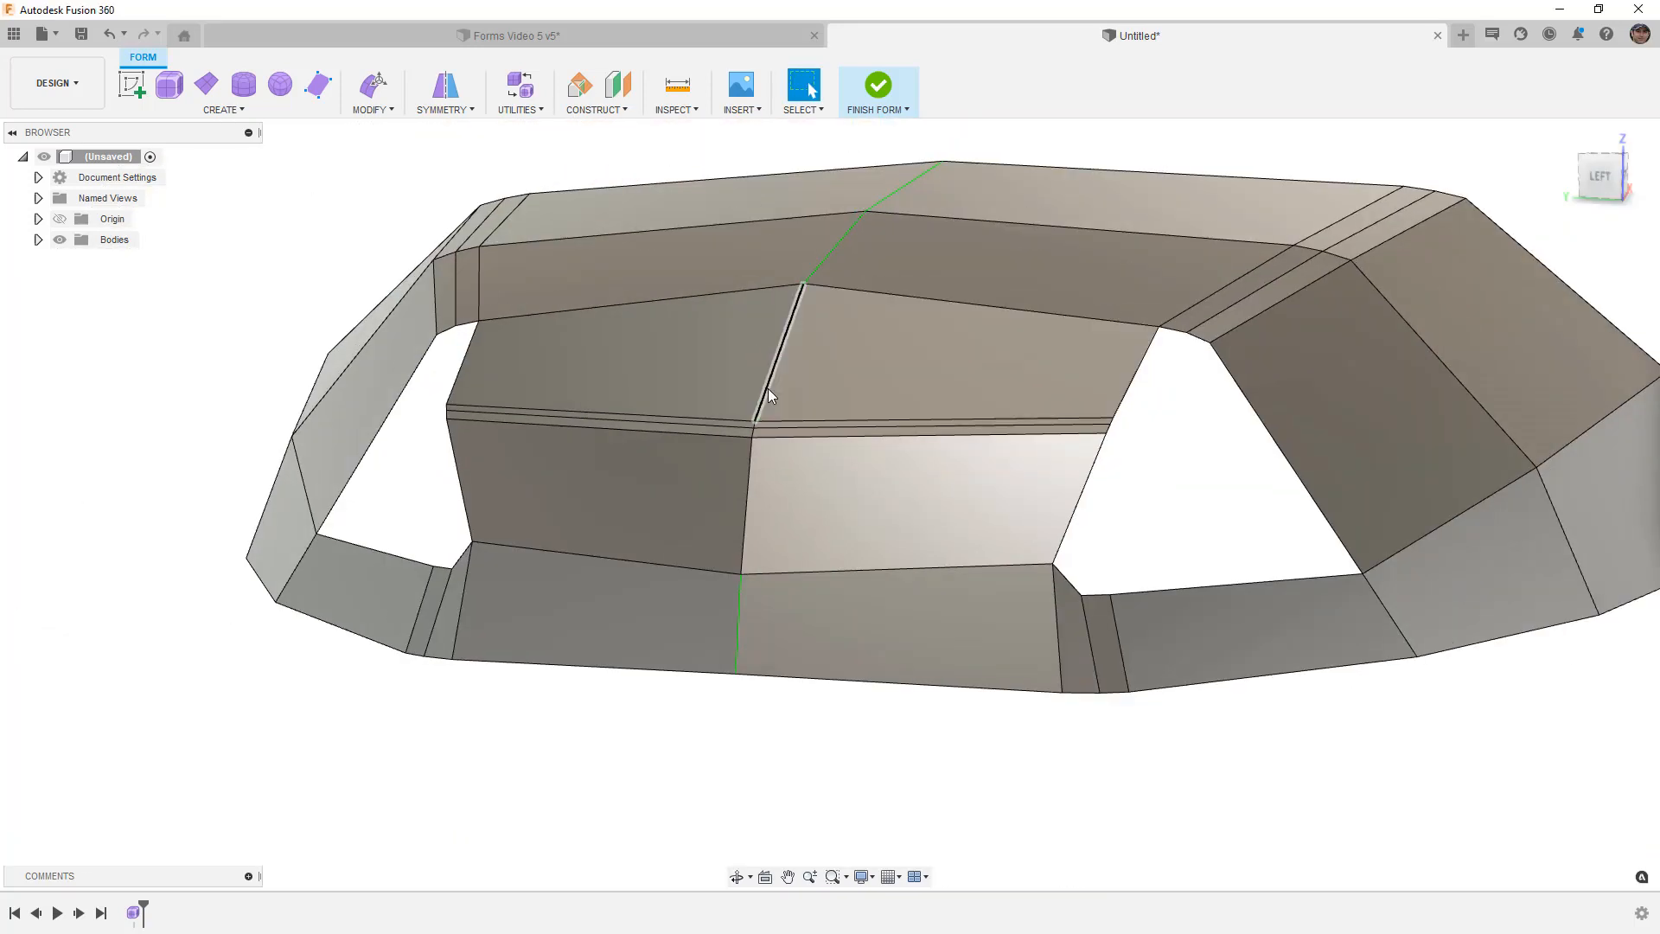
{"action": "left_click", "coordinate": [543, 111]}
{"action": "left_click", "coordinate": [519, 149]}
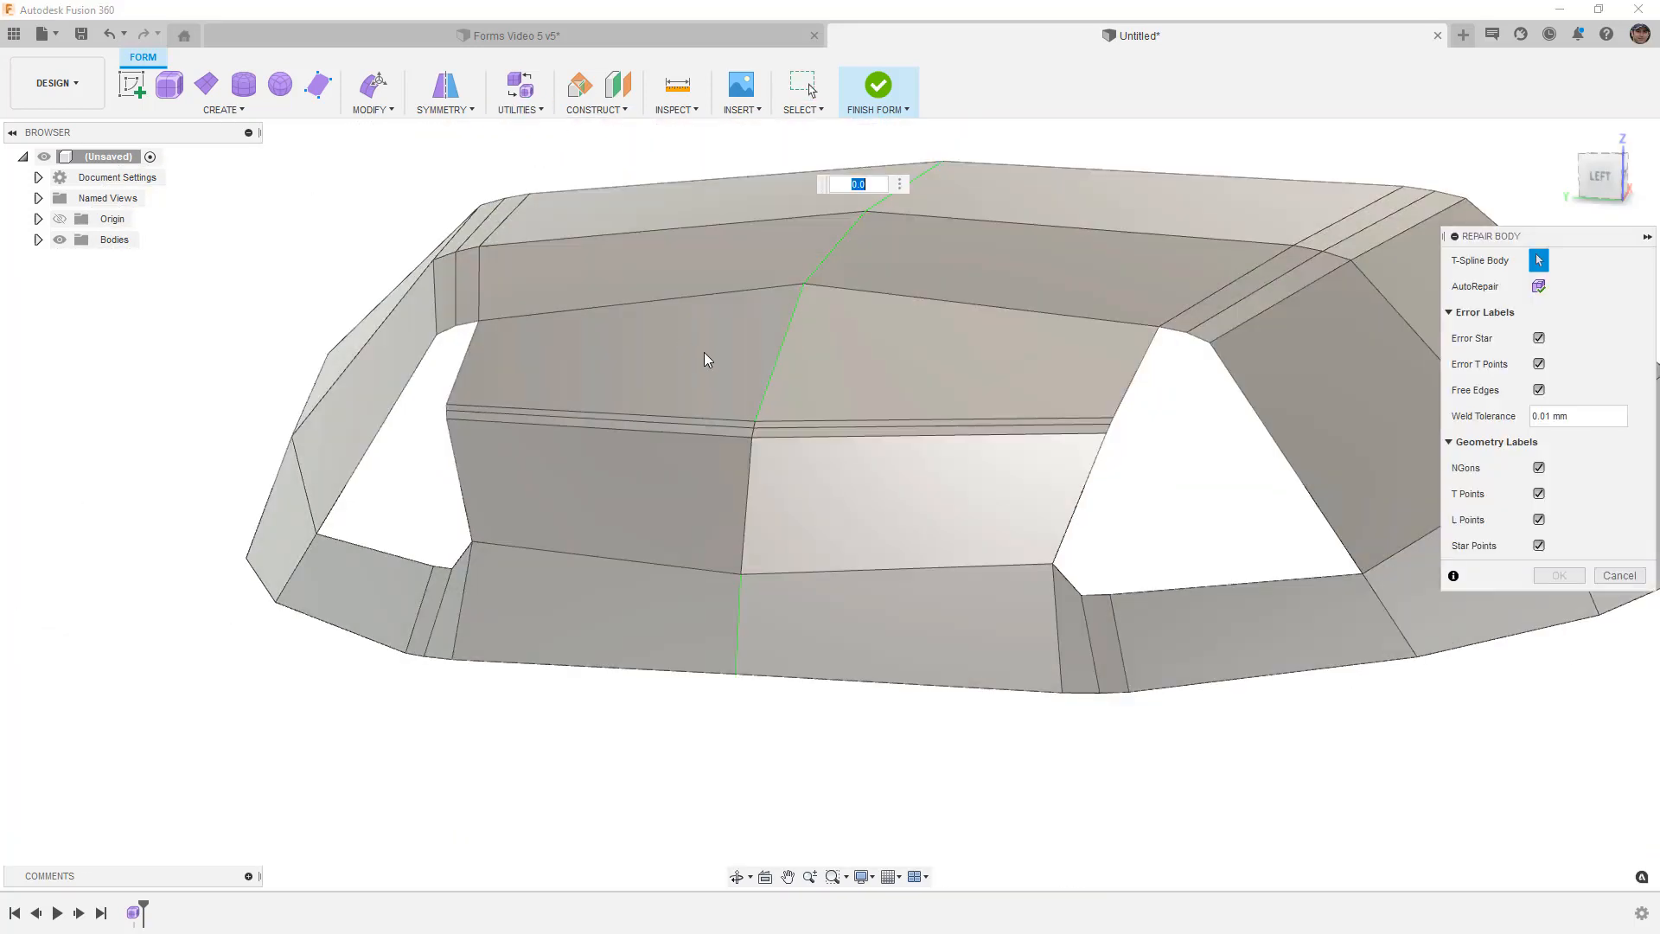
{"action": "left_click", "coordinate": [1549, 416]}
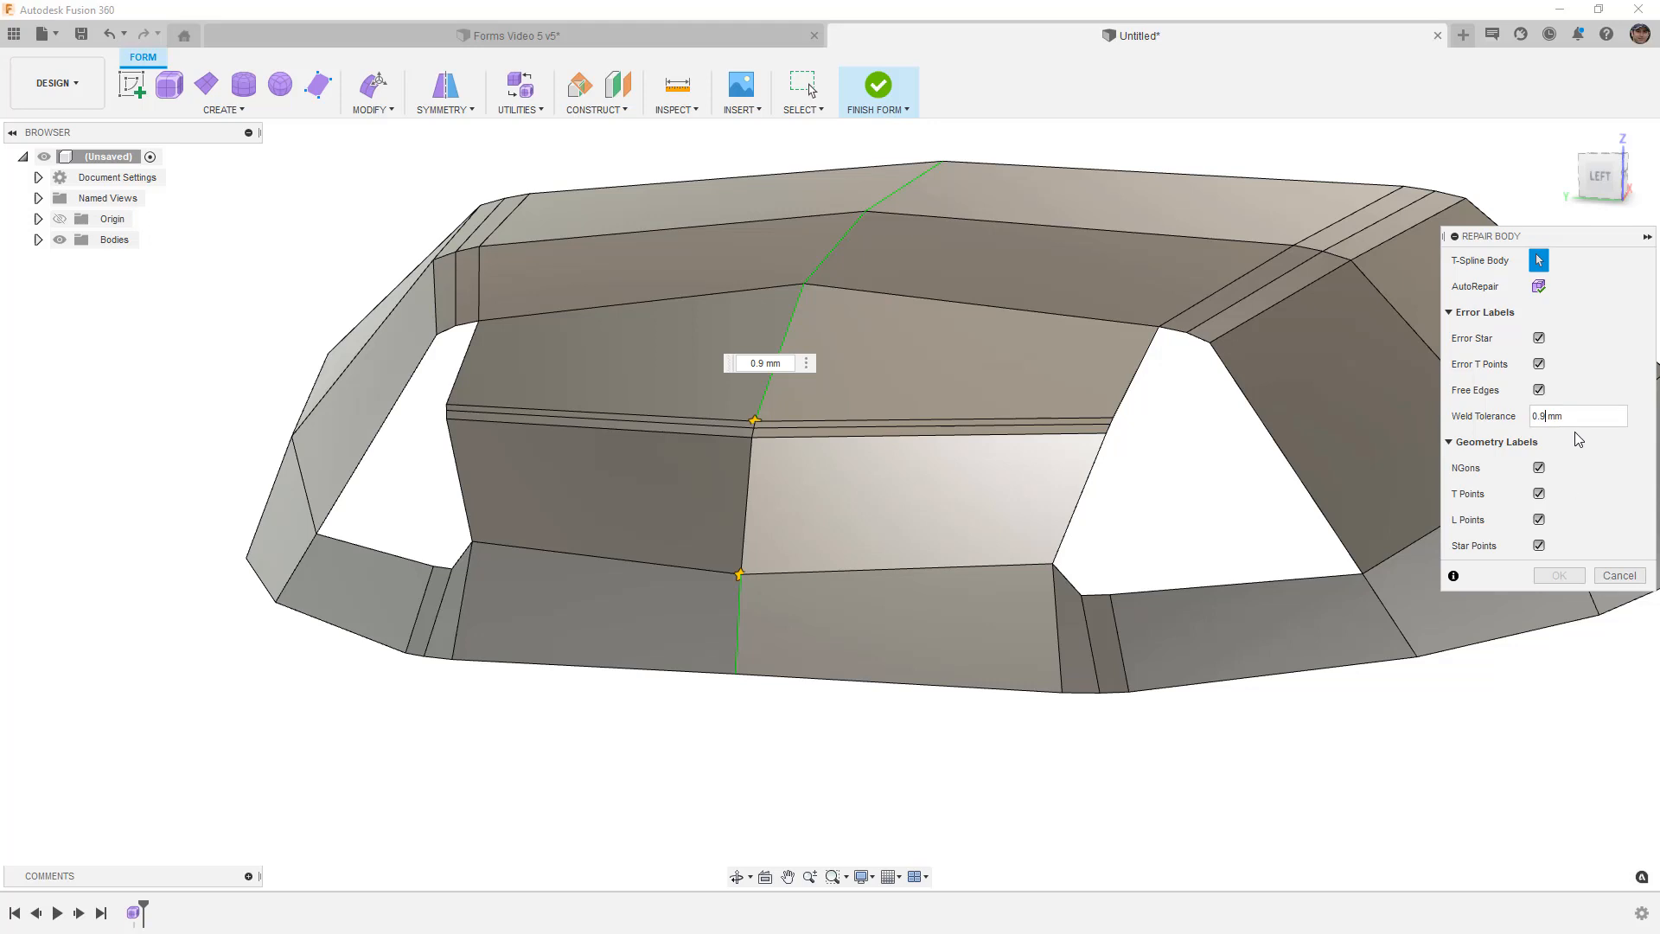
{"action": "left_click", "coordinate": [1538, 286]}
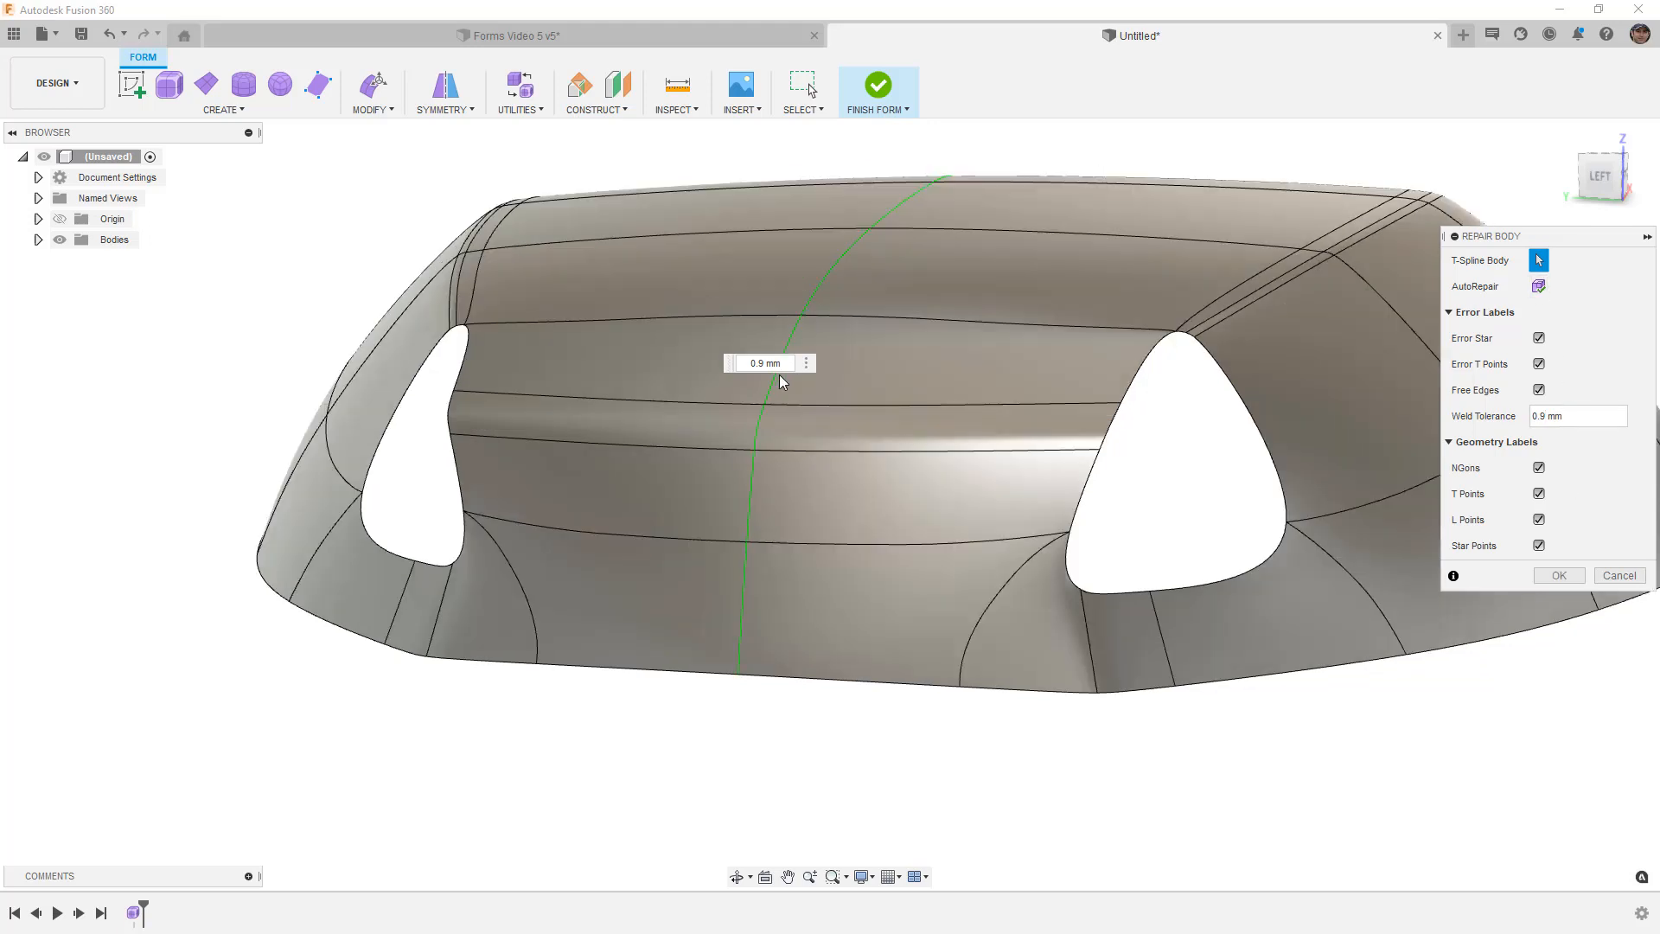
{"action": "left_click", "coordinate": [1559, 575]}
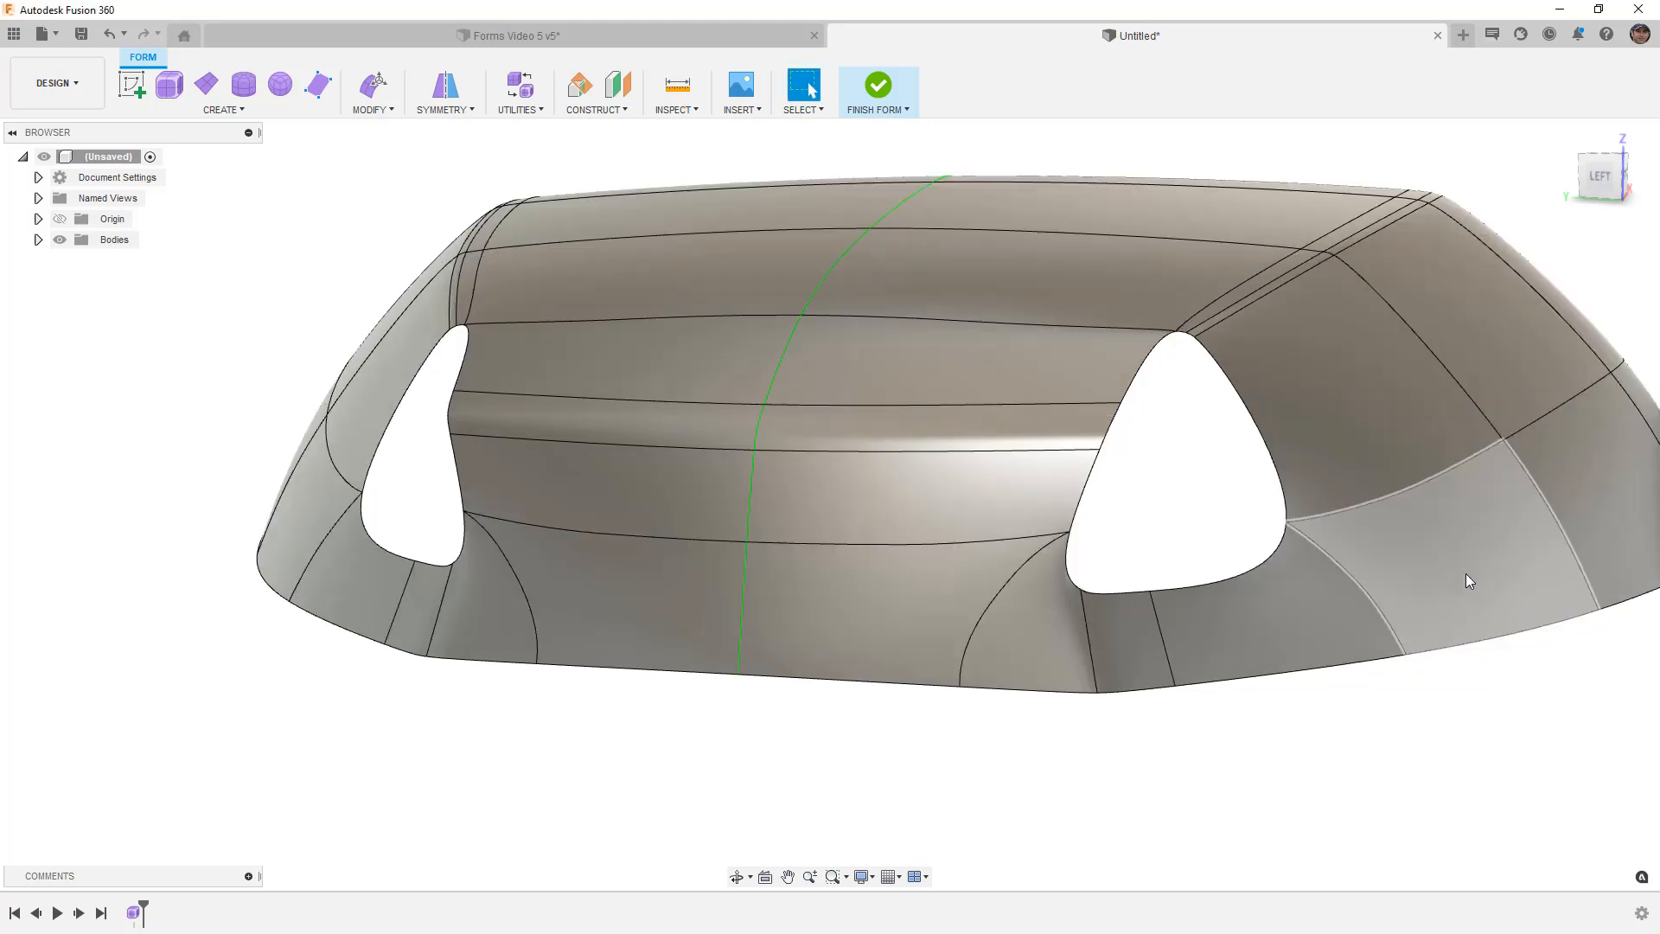
{"action": "left_click", "coordinate": [920, 624]}
{"action": "key", "text": "alt+1"}
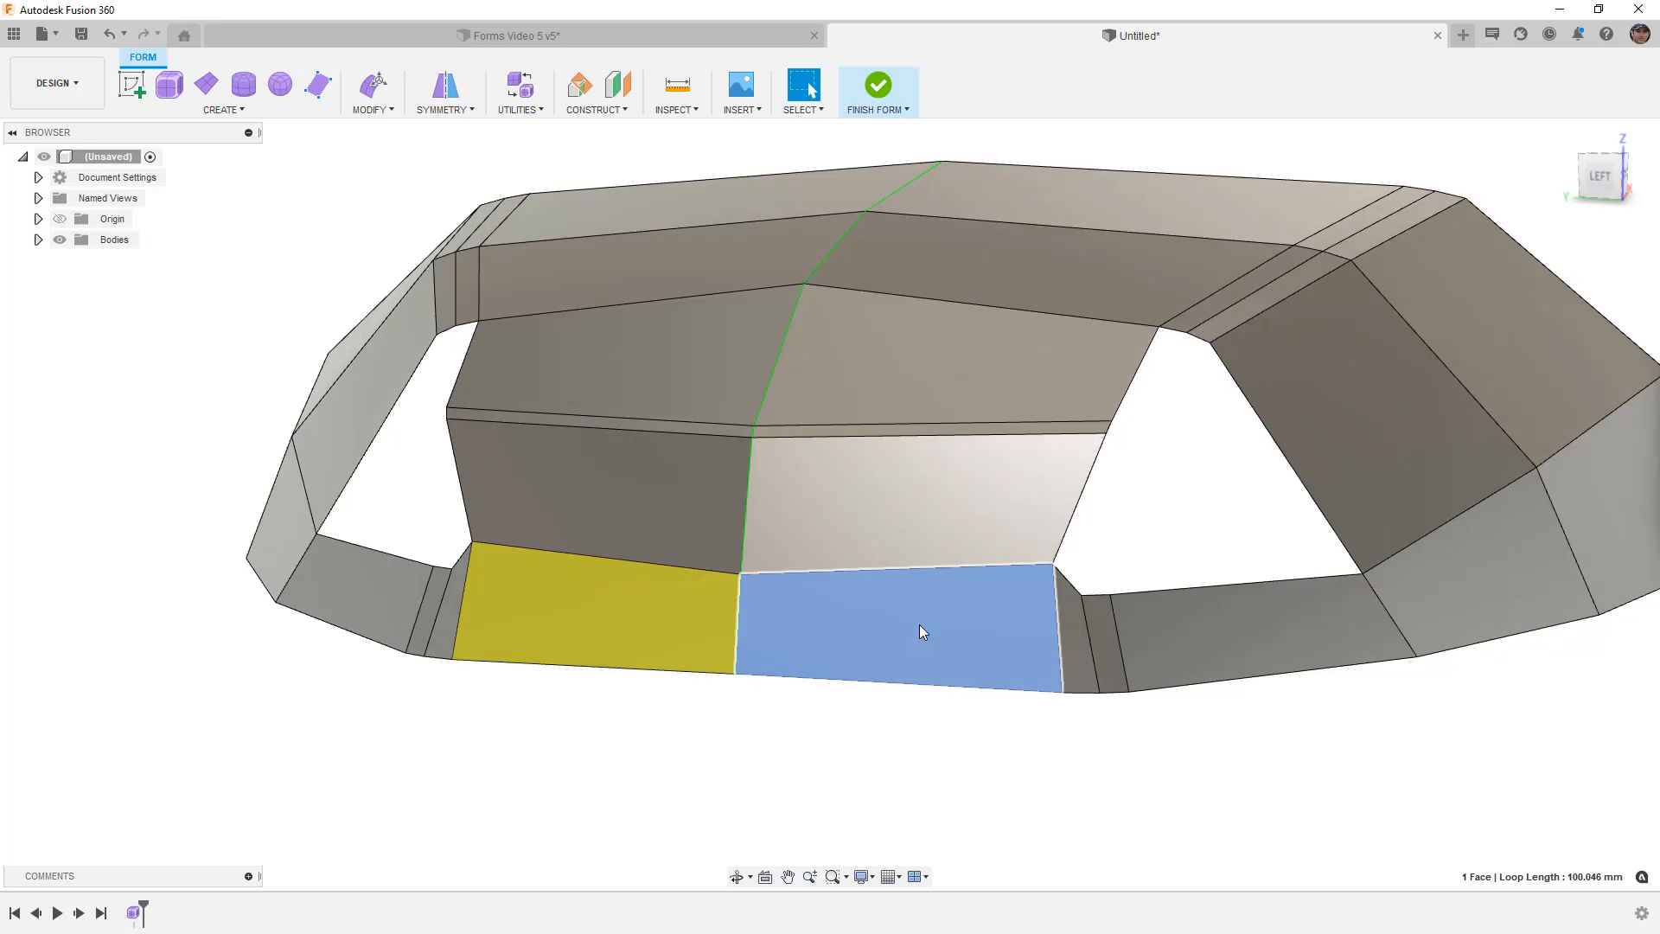
{"action": "left_click", "coordinate": [884, 791]}
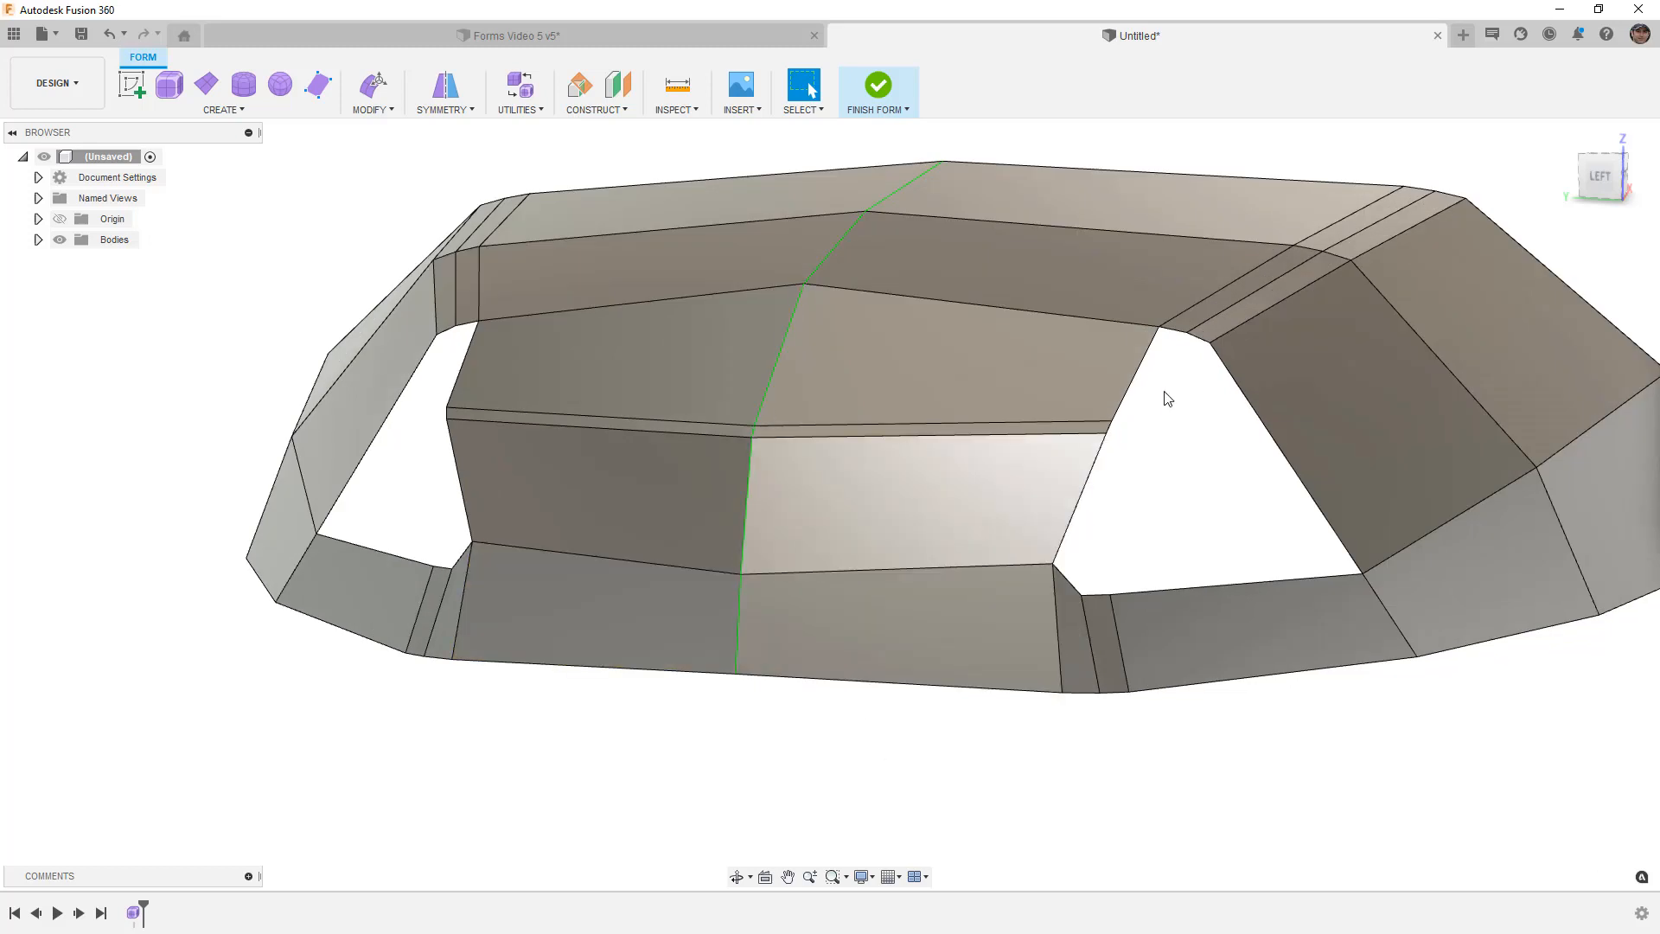
Step: Insert points in simple mode to add an edge just above the front bend, from the centre line to the section's outer side edge
{"action": "mouse_move", "coordinate": [1137, 419]}
{"action": "middle_mouse_down", "text": "shift"}
{"action": "mouse_move", "coordinate": [1138, 438]}
{"action": "mouse_move", "coordinate": [1052, 441]}
{"action": "mouse_move", "coordinate": [1130, 422]}
{"action": "middle_mouse_up", "text": "shift"}
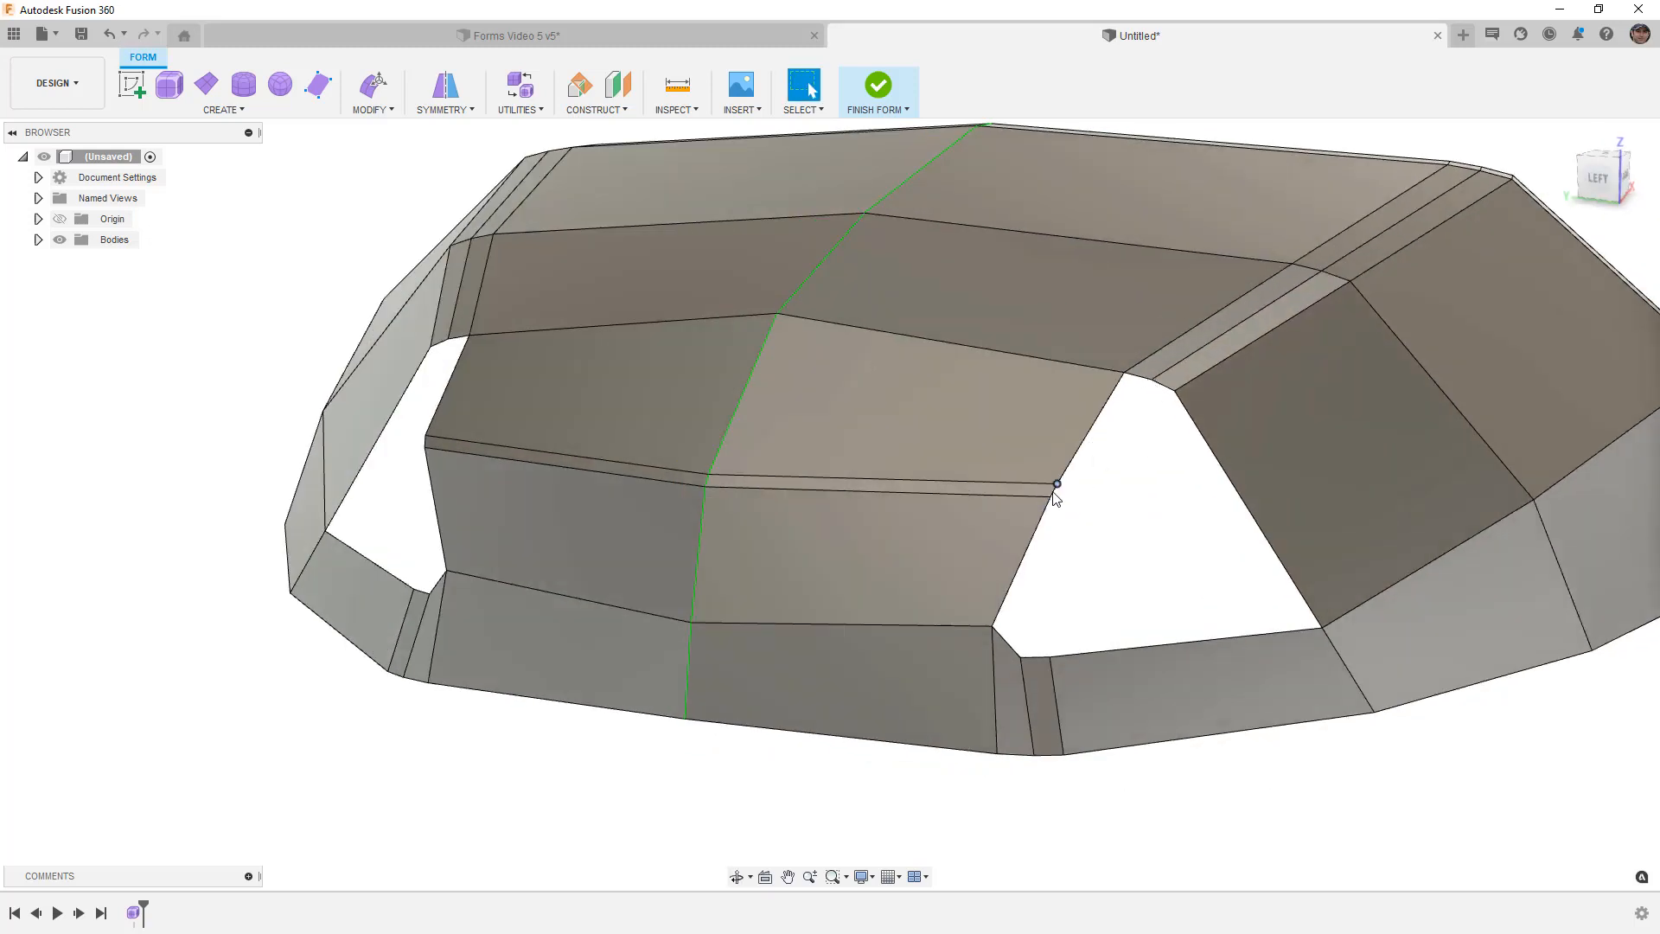
{"action": "scroll", "coordinate": [1010, 510], "scroll_direction": "up", "scroll_amount": 5}
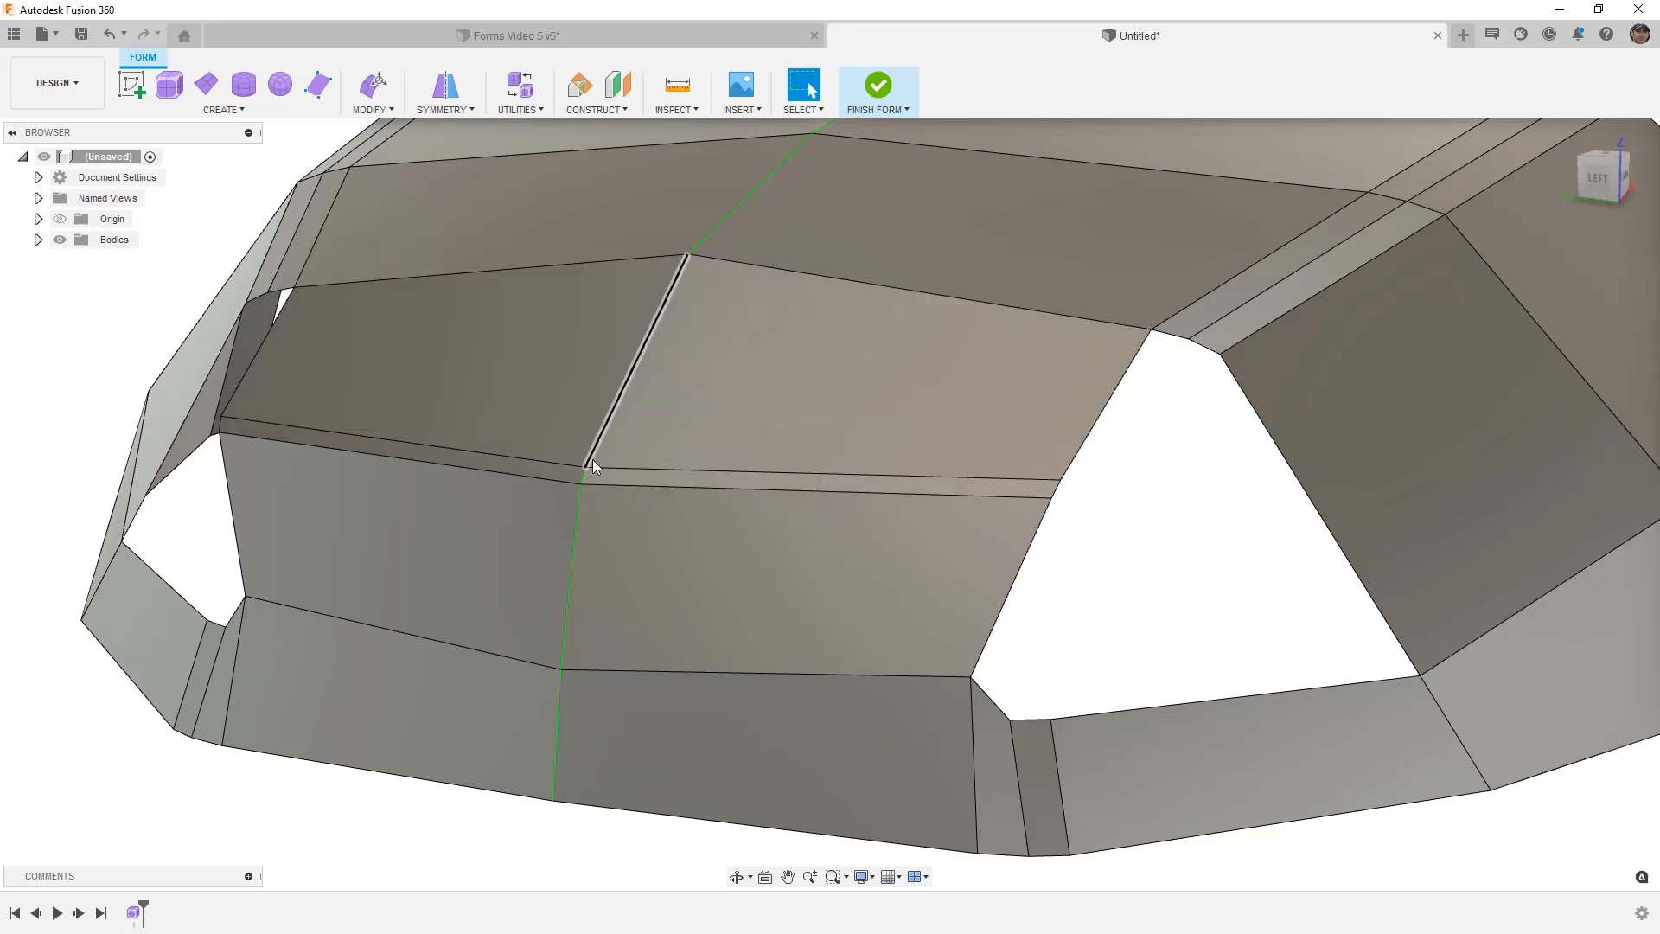
{"action": "left_click", "coordinate": [370, 109]}
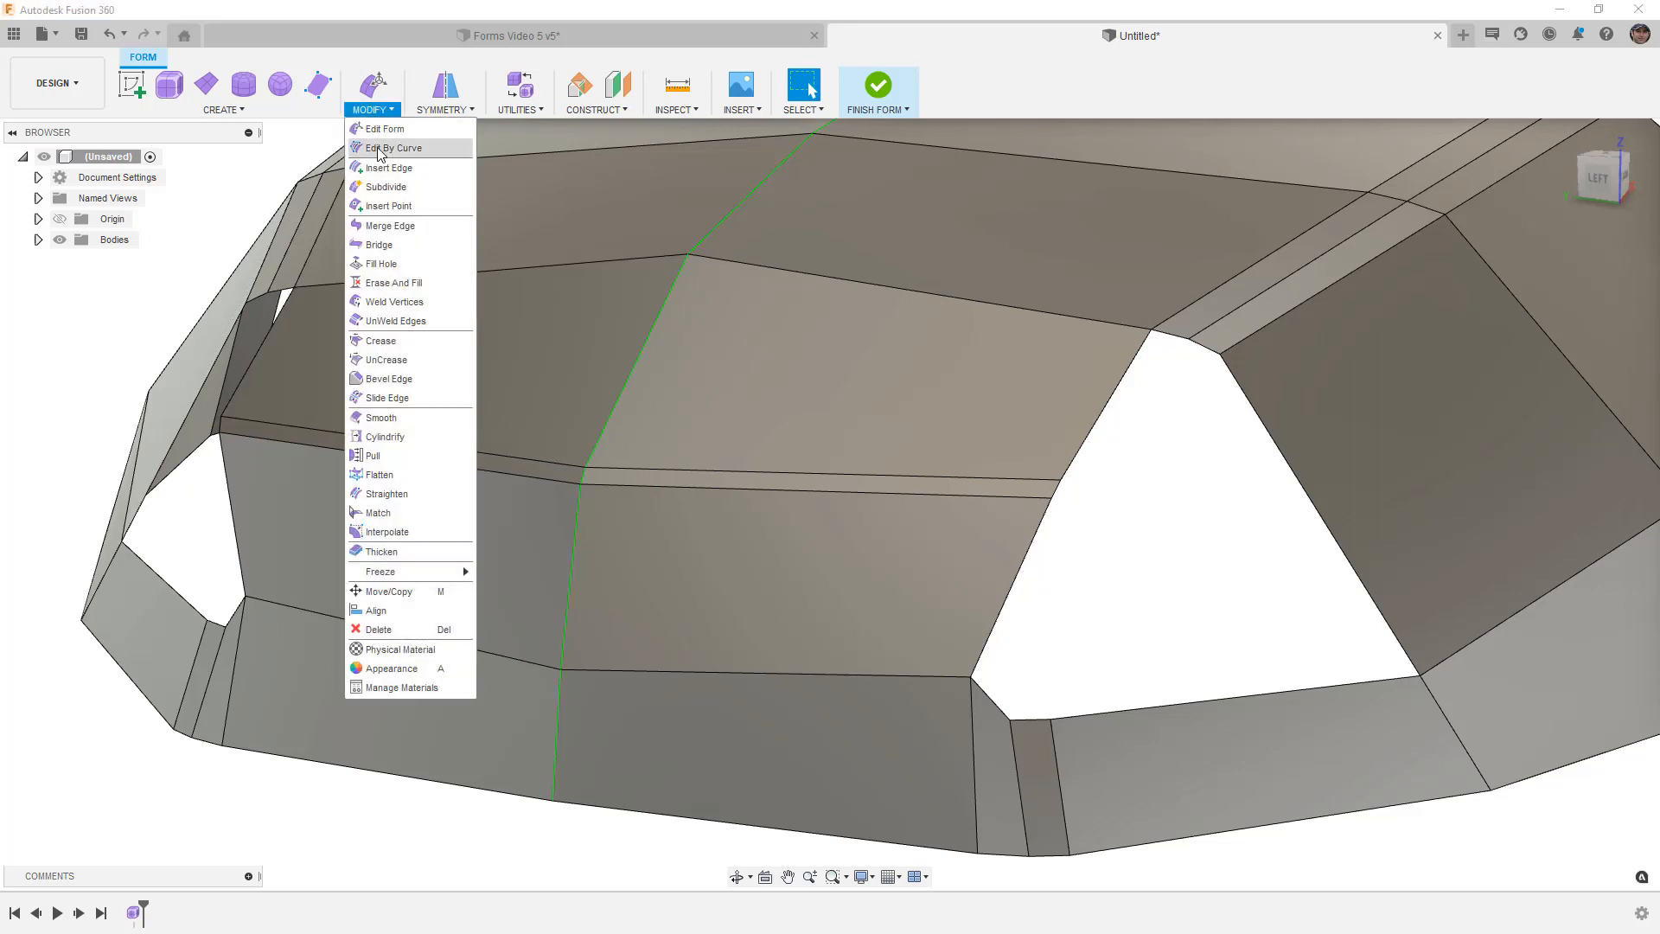
{"action": "left_click", "coordinate": [387, 207]}
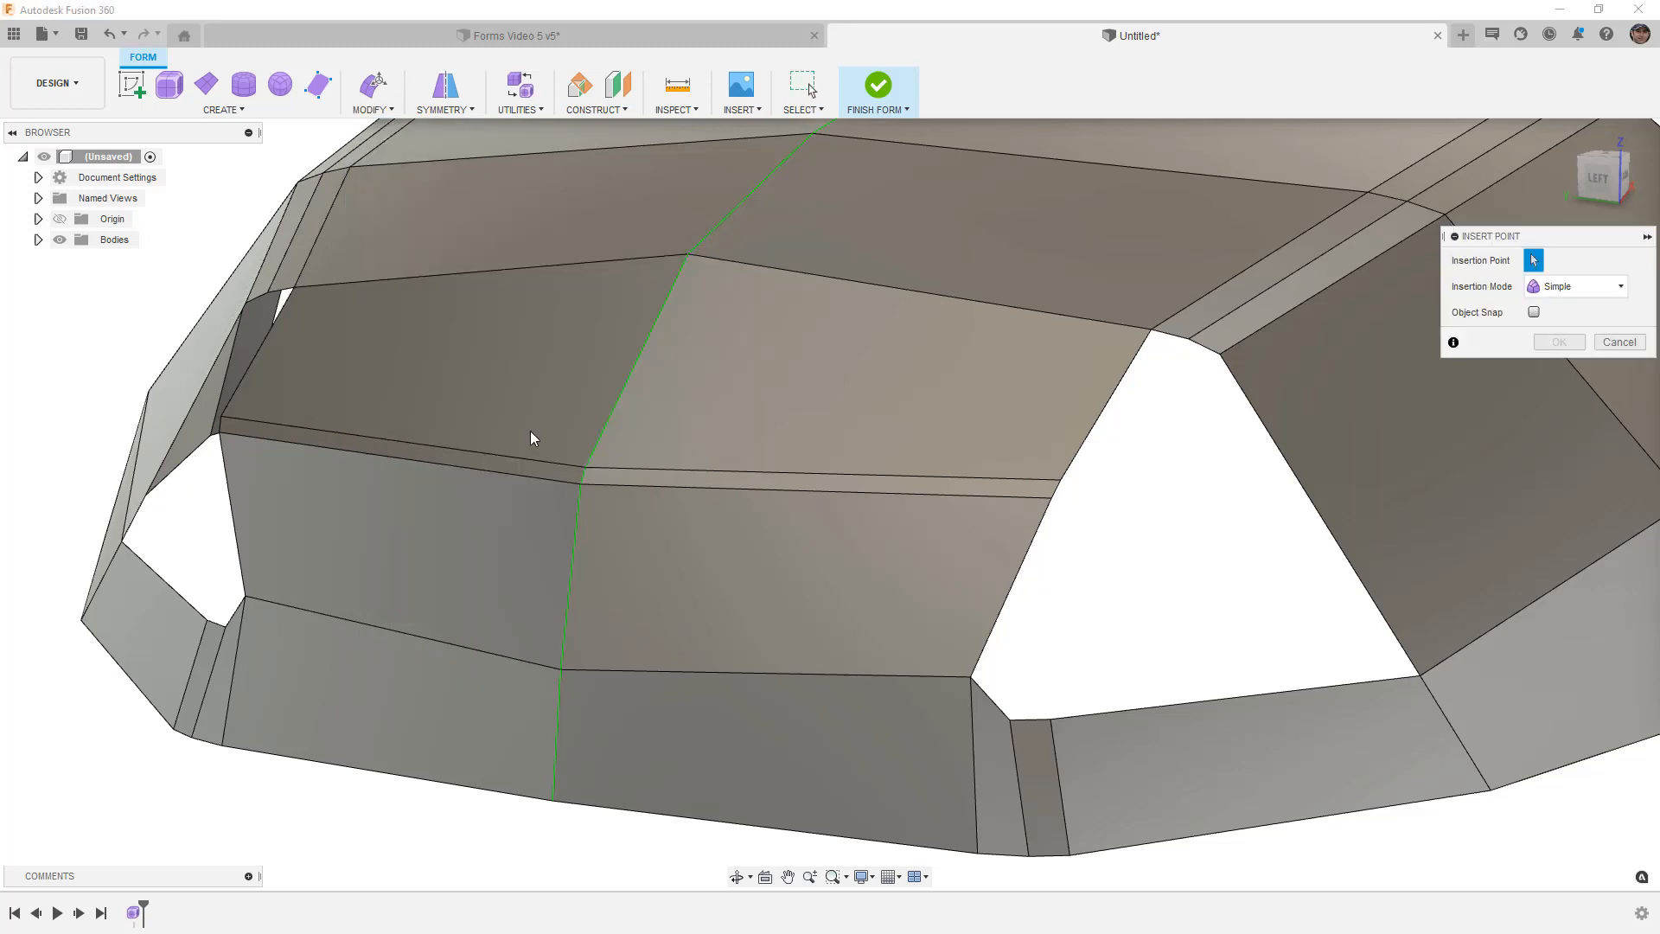
{"action": "left_click", "coordinate": [595, 445]}
{"action": "left_click", "coordinate": [1074, 457]}
{"action": "left_click", "coordinate": [1559, 341]}
{"action": "mouse_move", "coordinate": [1078, 545]}
{"action": "middle_mouse_down", "text": "shift"}
{"action": "mouse_move", "coordinate": [1000, 530]}
{"action": "mouse_move", "coordinate": [1088, 531]}
{"action": "mouse_move", "coordinate": [1100, 546]}
{"action": "middle_mouse_up", "text": "shift"}
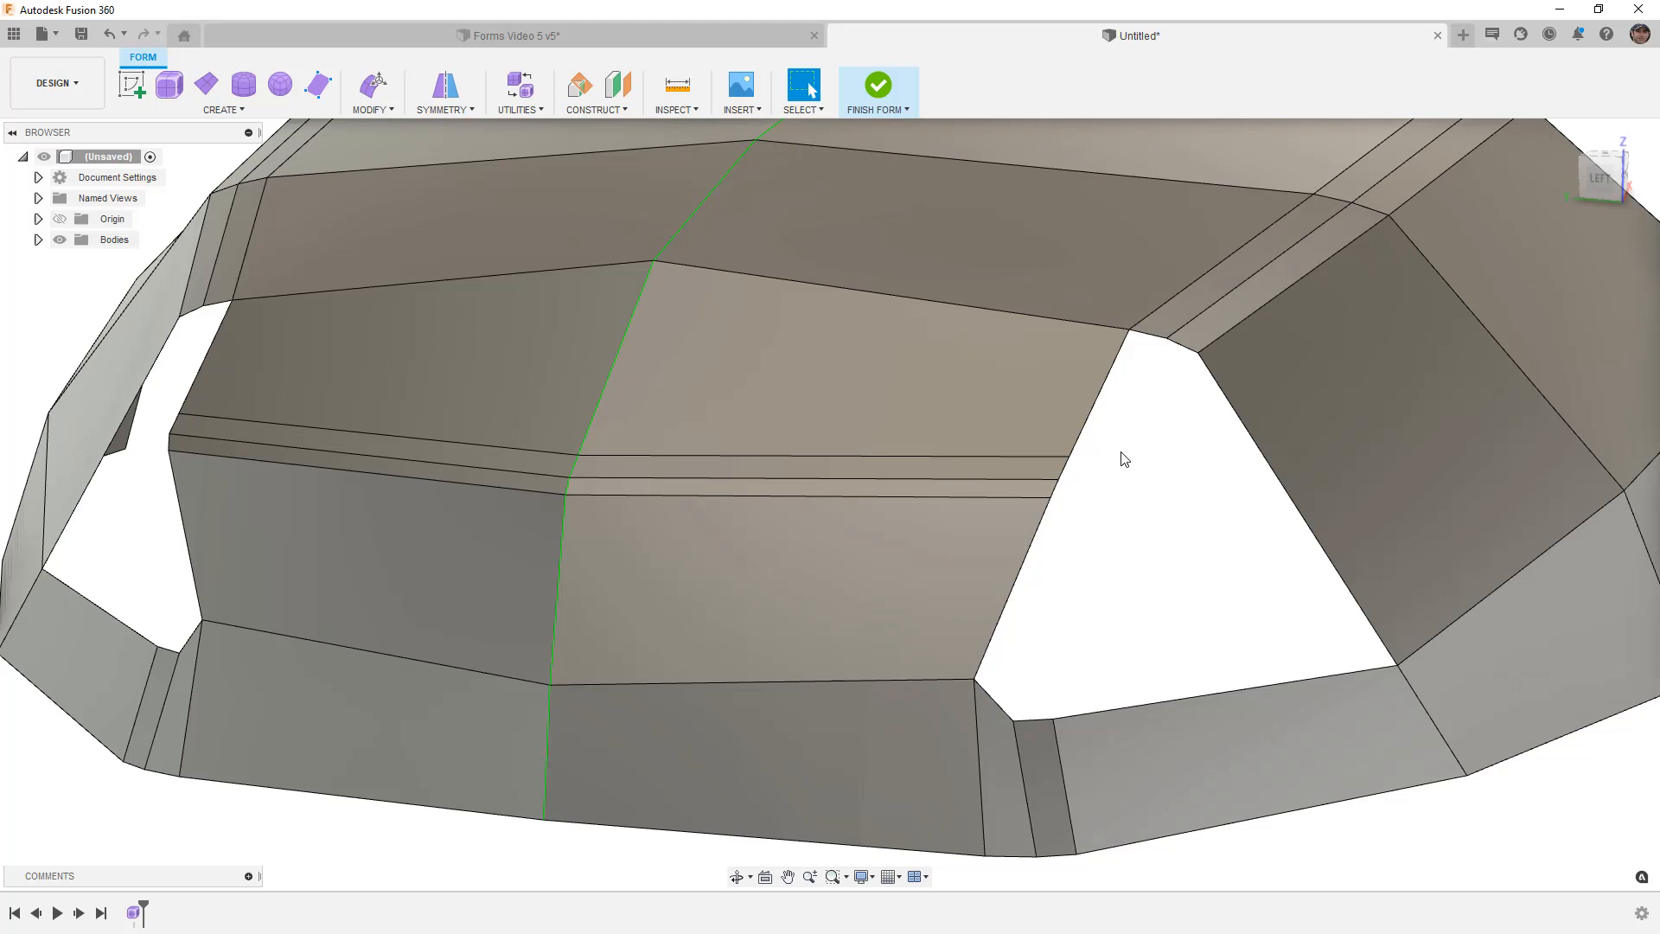
Step: Delete the three horizontal edges across the narrow end's front section, including the bend edge itself, on both halves
{"action": "double_click", "coordinate": [894, 500]}
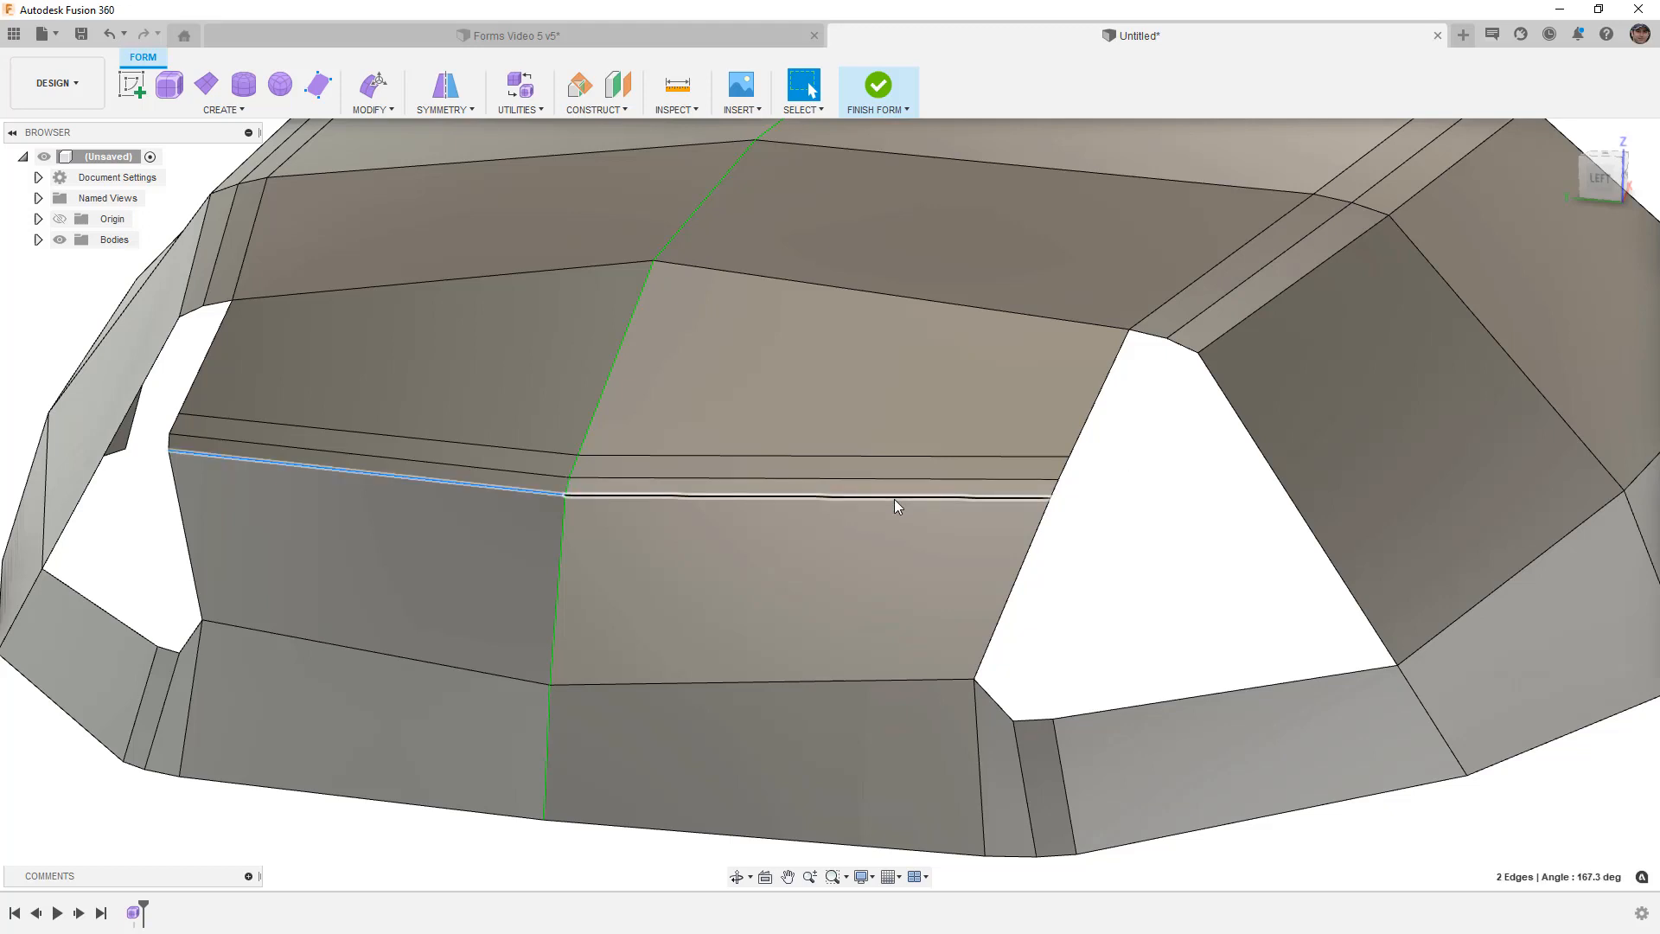
{"action": "double_click", "coordinate": [905, 460]}
{"action": "key", "text": "Delete"}
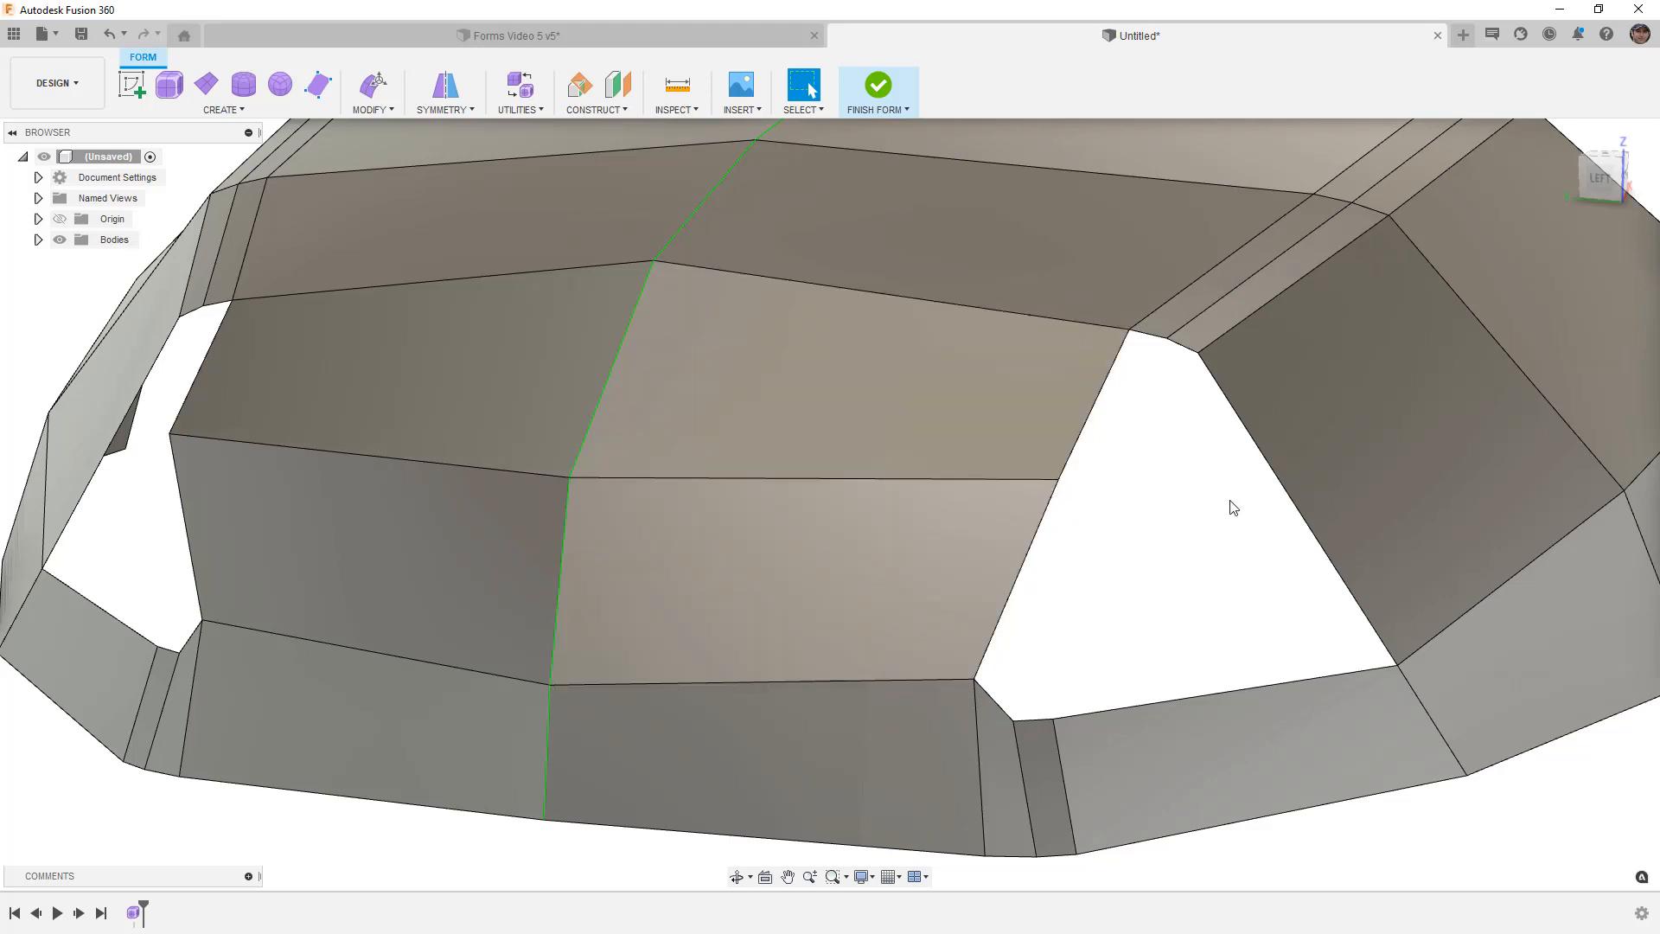
{"action": "double_click", "coordinate": [966, 480]}
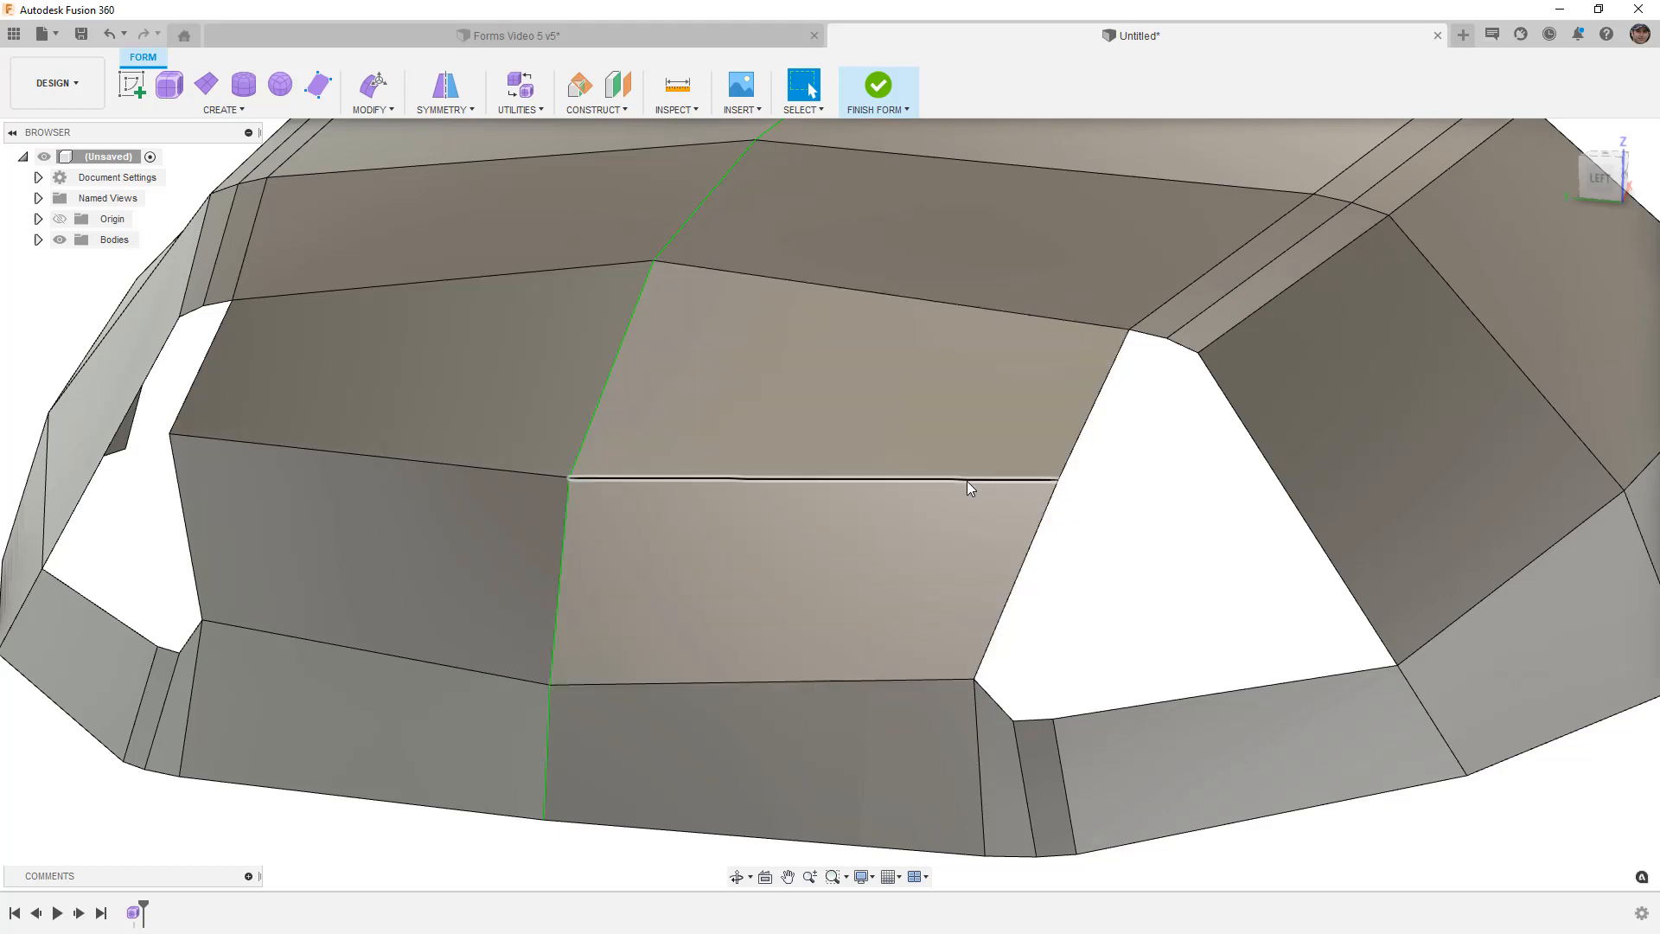
{"action": "key", "text": "Delete"}
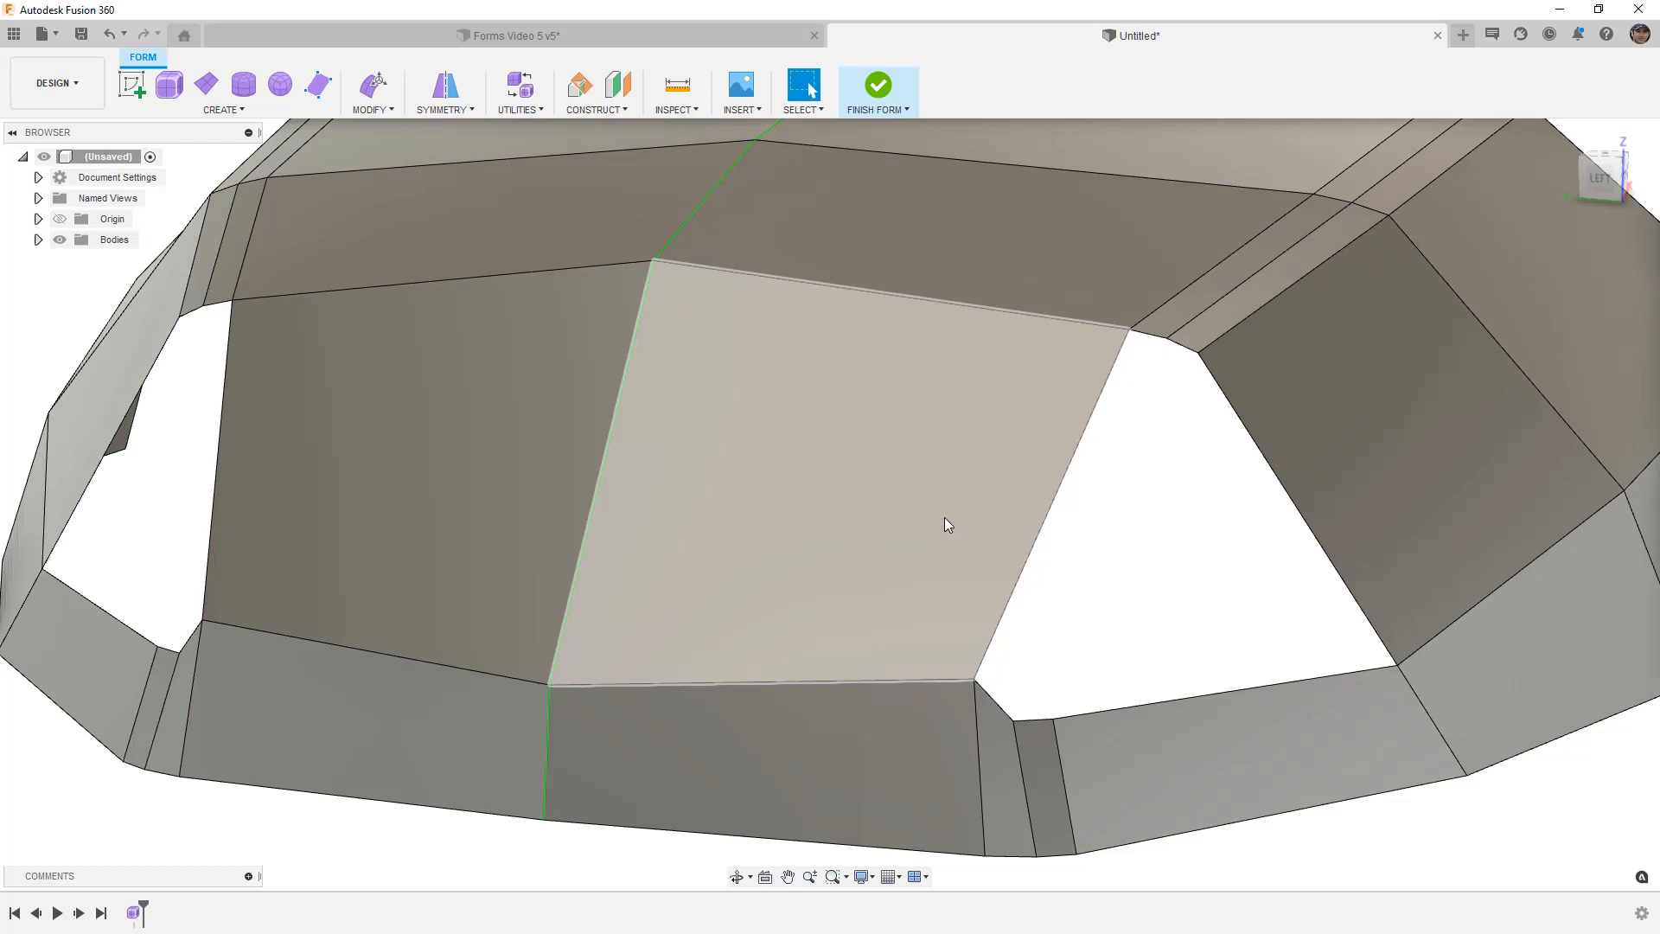
Step: Bridge the two short corner edges atop the side opening to the matching edges on the bottom strip, with 1 face
{"action": "middle_click_drag", "start_coordinate": [1167, 581], "coordinate": [1113, 582], "text": "shift"}
{"action": "left_click", "coordinate": [372, 95]}
{"action": "left_click", "coordinate": [380, 230]}
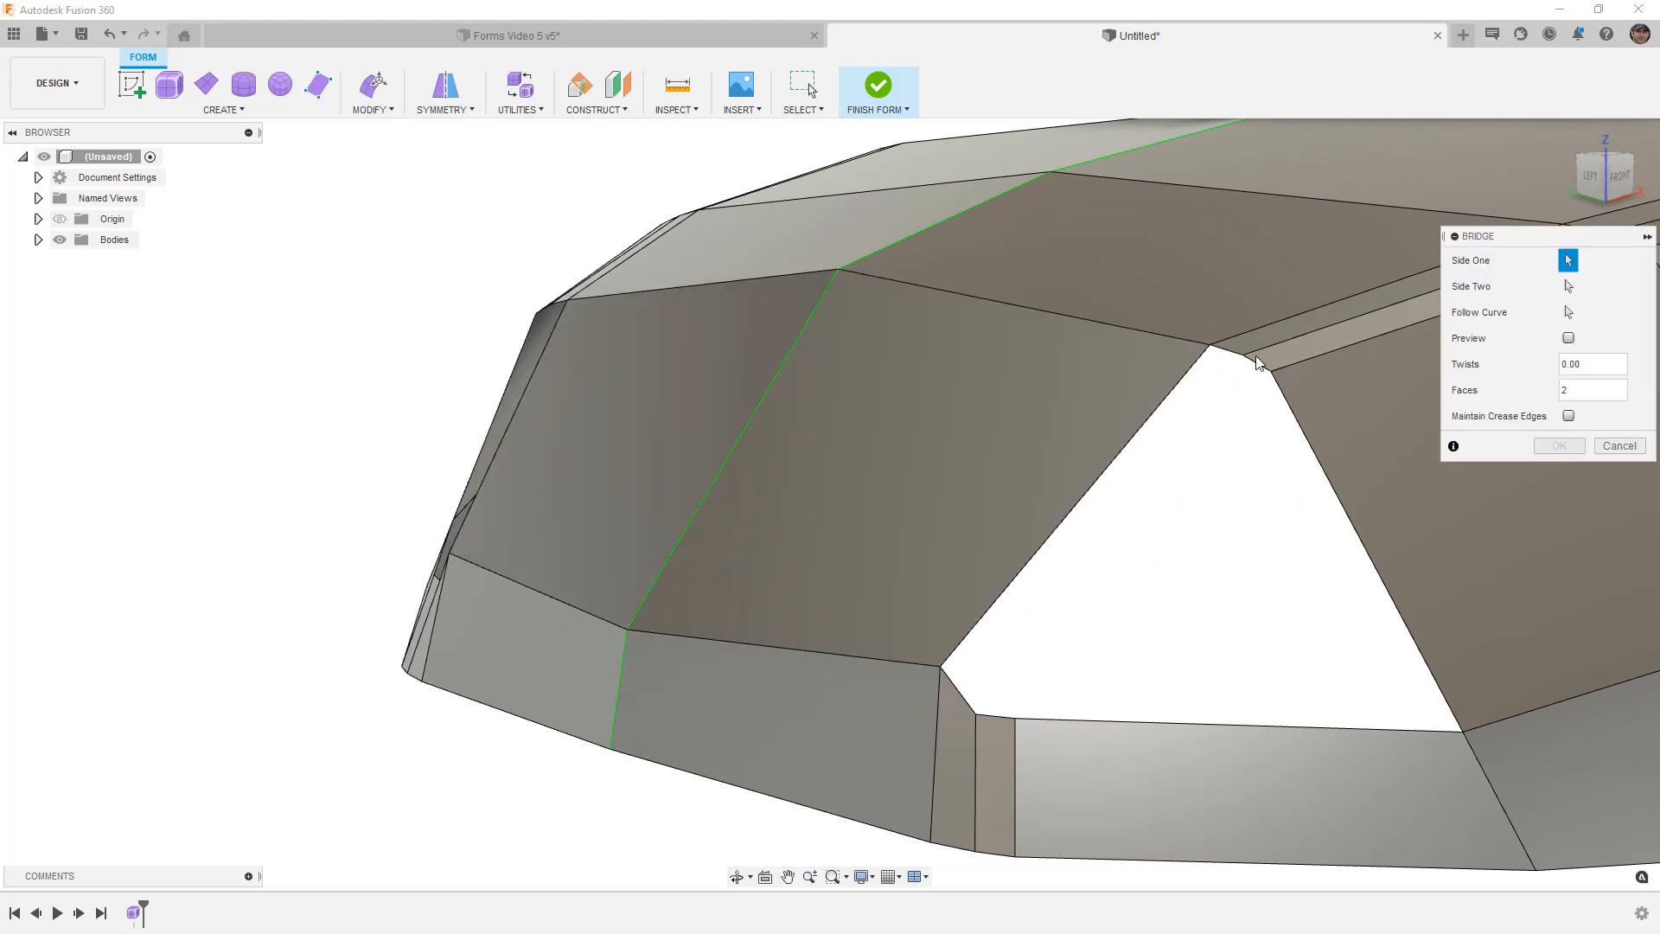
{"action": "left_click", "coordinate": [1568, 288]}
{"action": "left_click", "coordinate": [993, 715]}
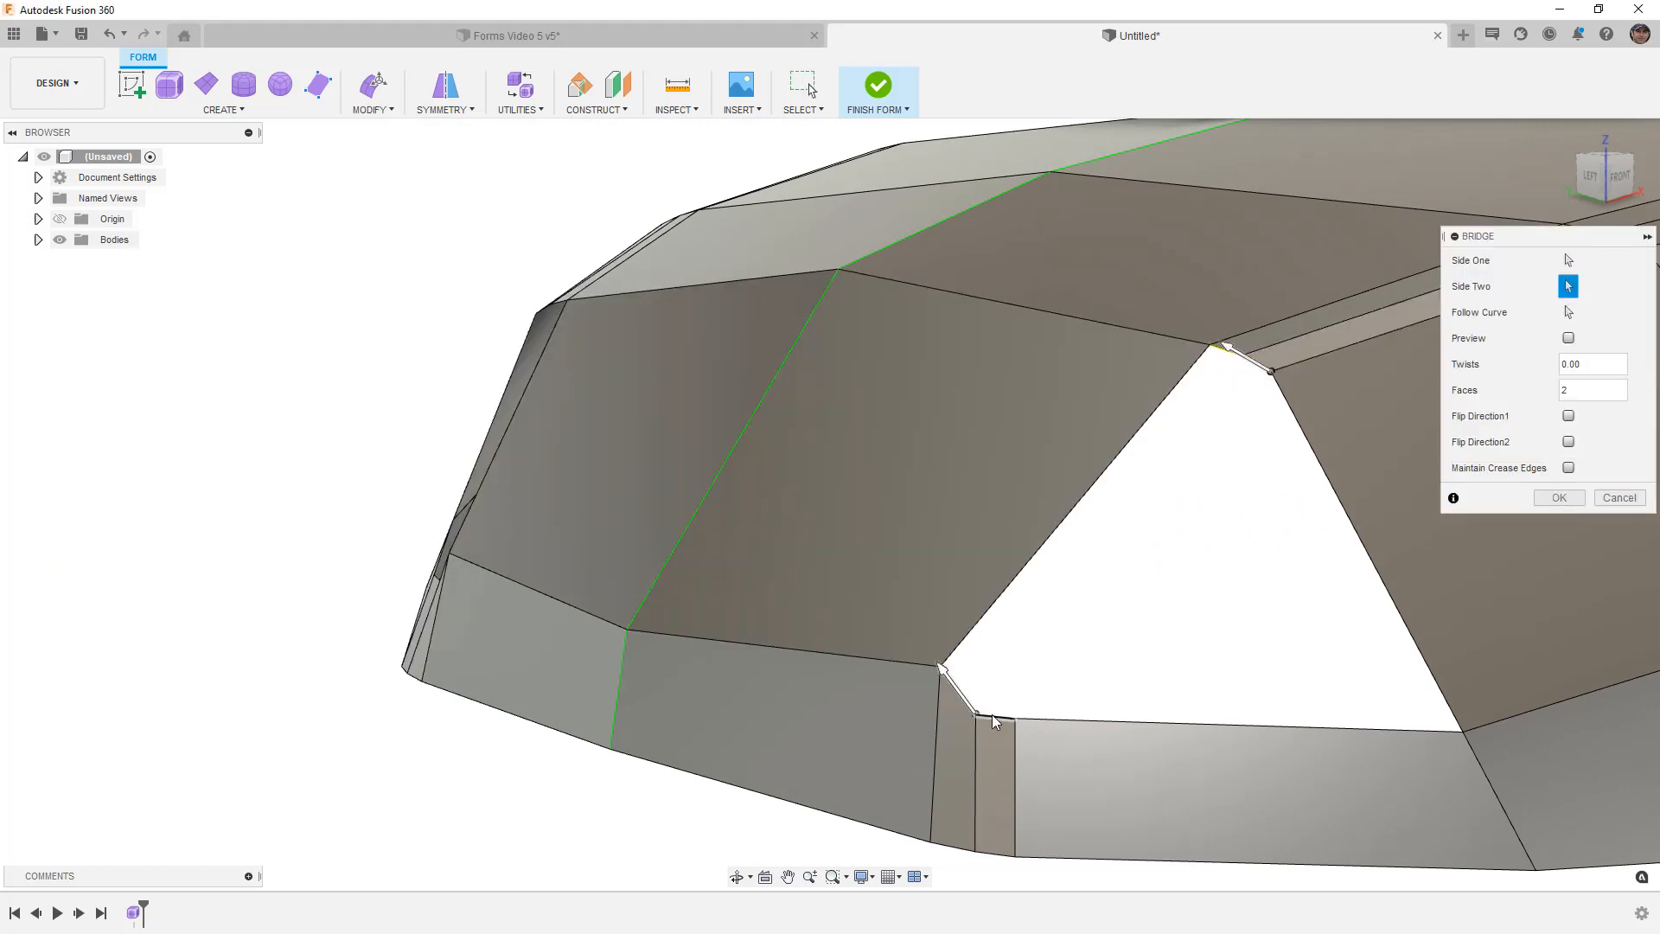
{"action": "left_click", "coordinate": [1570, 389]}
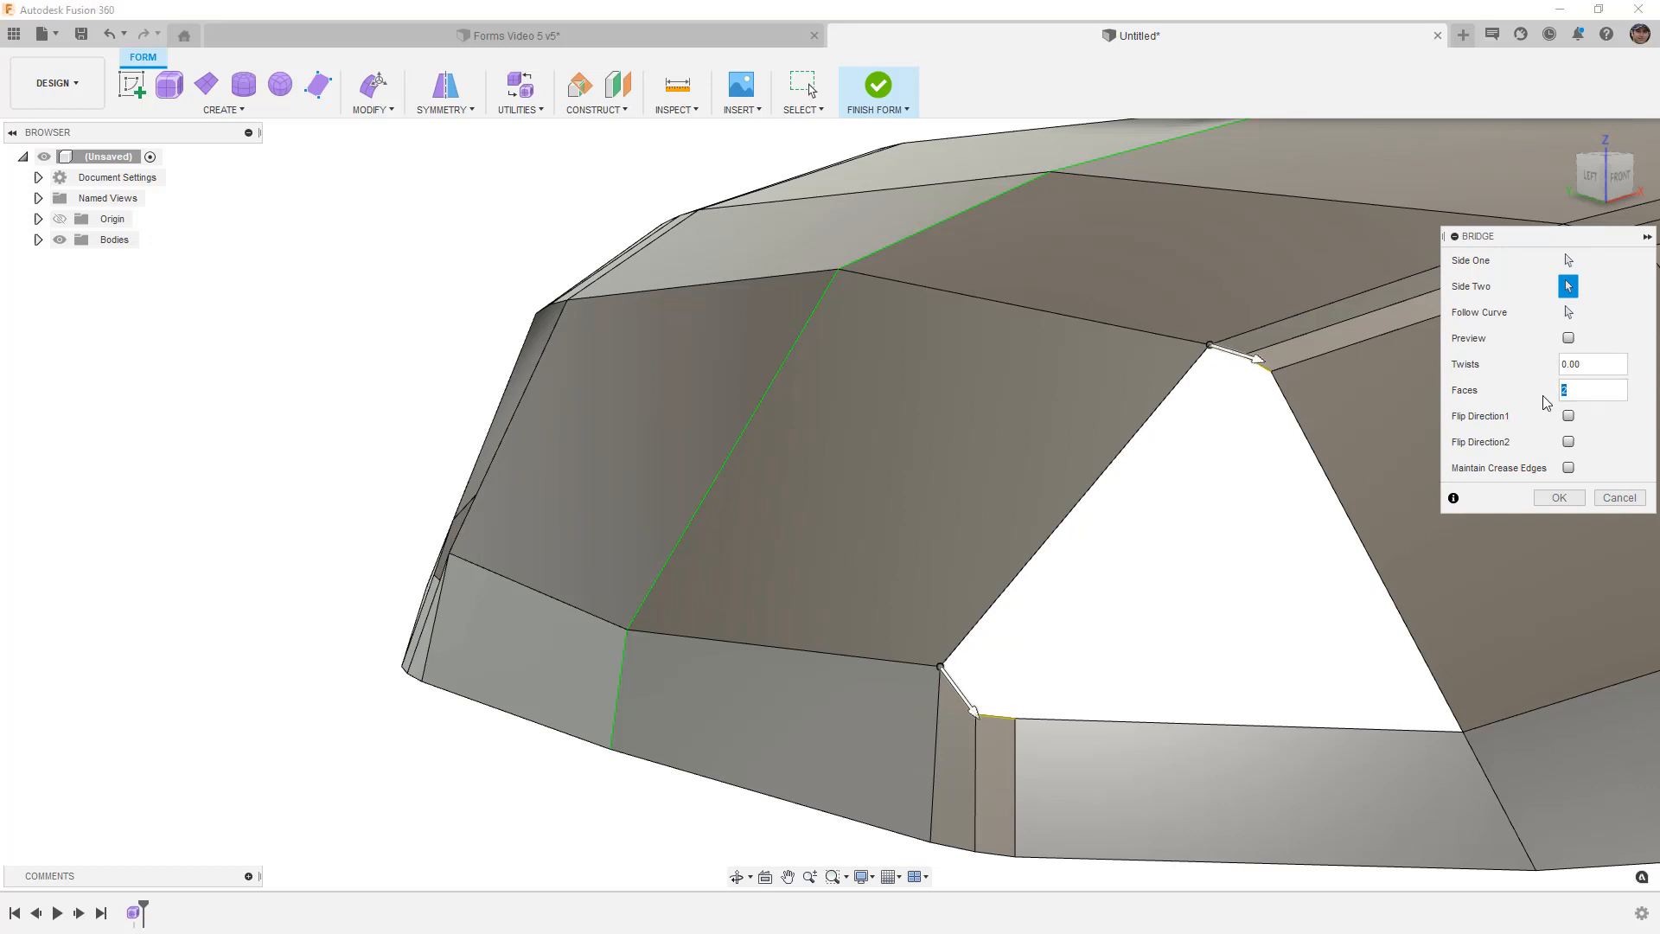
{"action": "type", "text": "1"}
{"action": "left_click", "coordinate": [1558, 498]}
Step: Weld the opening's rear lower vertex and the bottom rim vertex beneath it to the corresponding front corner vertices, using the vertex-to-vertex mode
{"action": "scroll", "coordinate": [1243, 549], "scroll_direction": "up", "scroll_amount": 2}
{"action": "mouse_move", "coordinate": [1243, 548]}
{"action": "middle_mouse_down", "text": "shift"}
{"action": "mouse_move", "coordinate": [1289, 537]}
{"action": "mouse_move", "coordinate": [1241, 542]}
{"action": "middle_mouse_up", "text": "shift"}
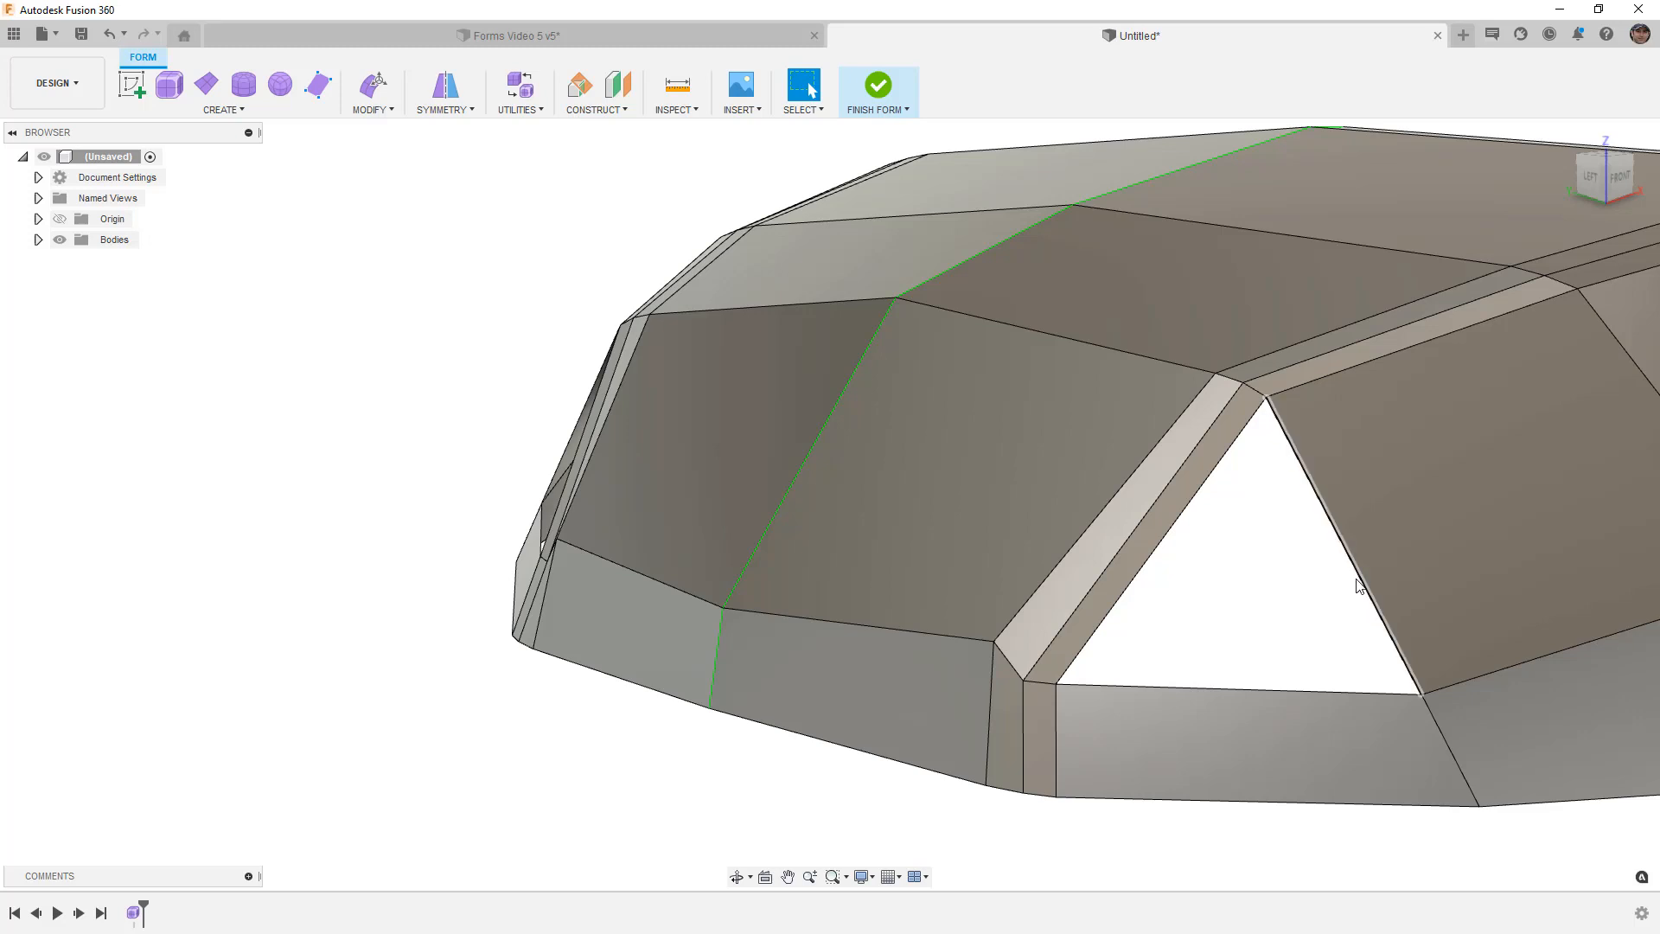
{"action": "scroll", "coordinate": [1347, 584], "scroll_direction": "down", "scroll_amount": 3}
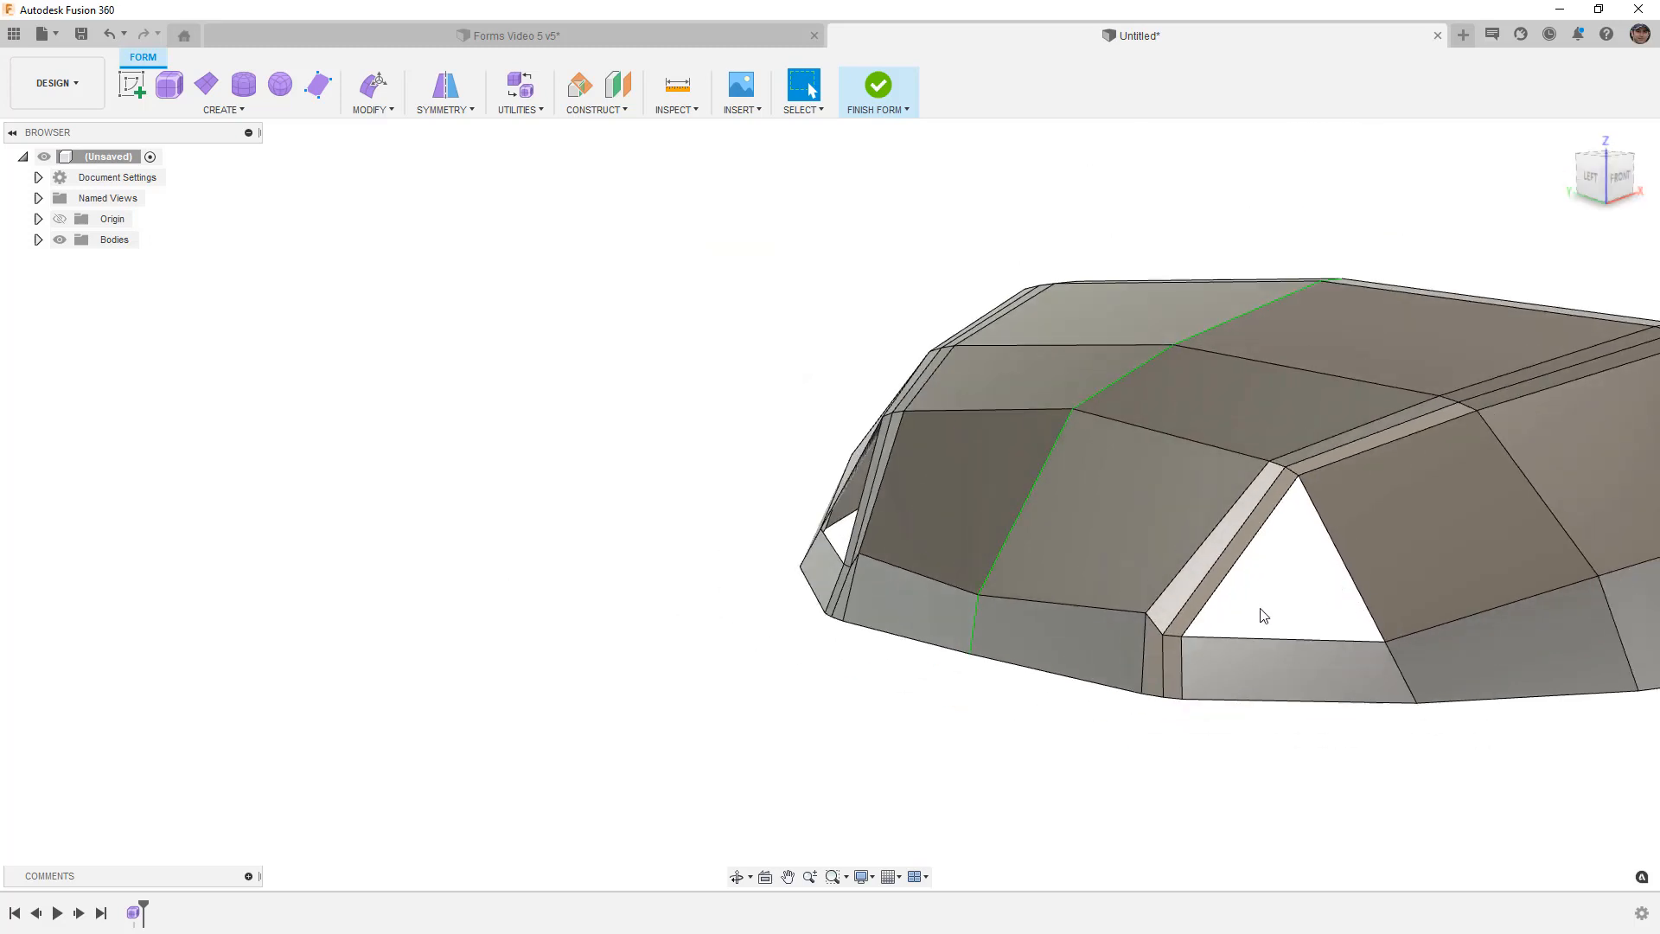
{"action": "scroll", "coordinate": [1359, 642], "scroll_direction": "up", "scroll_amount": 2}
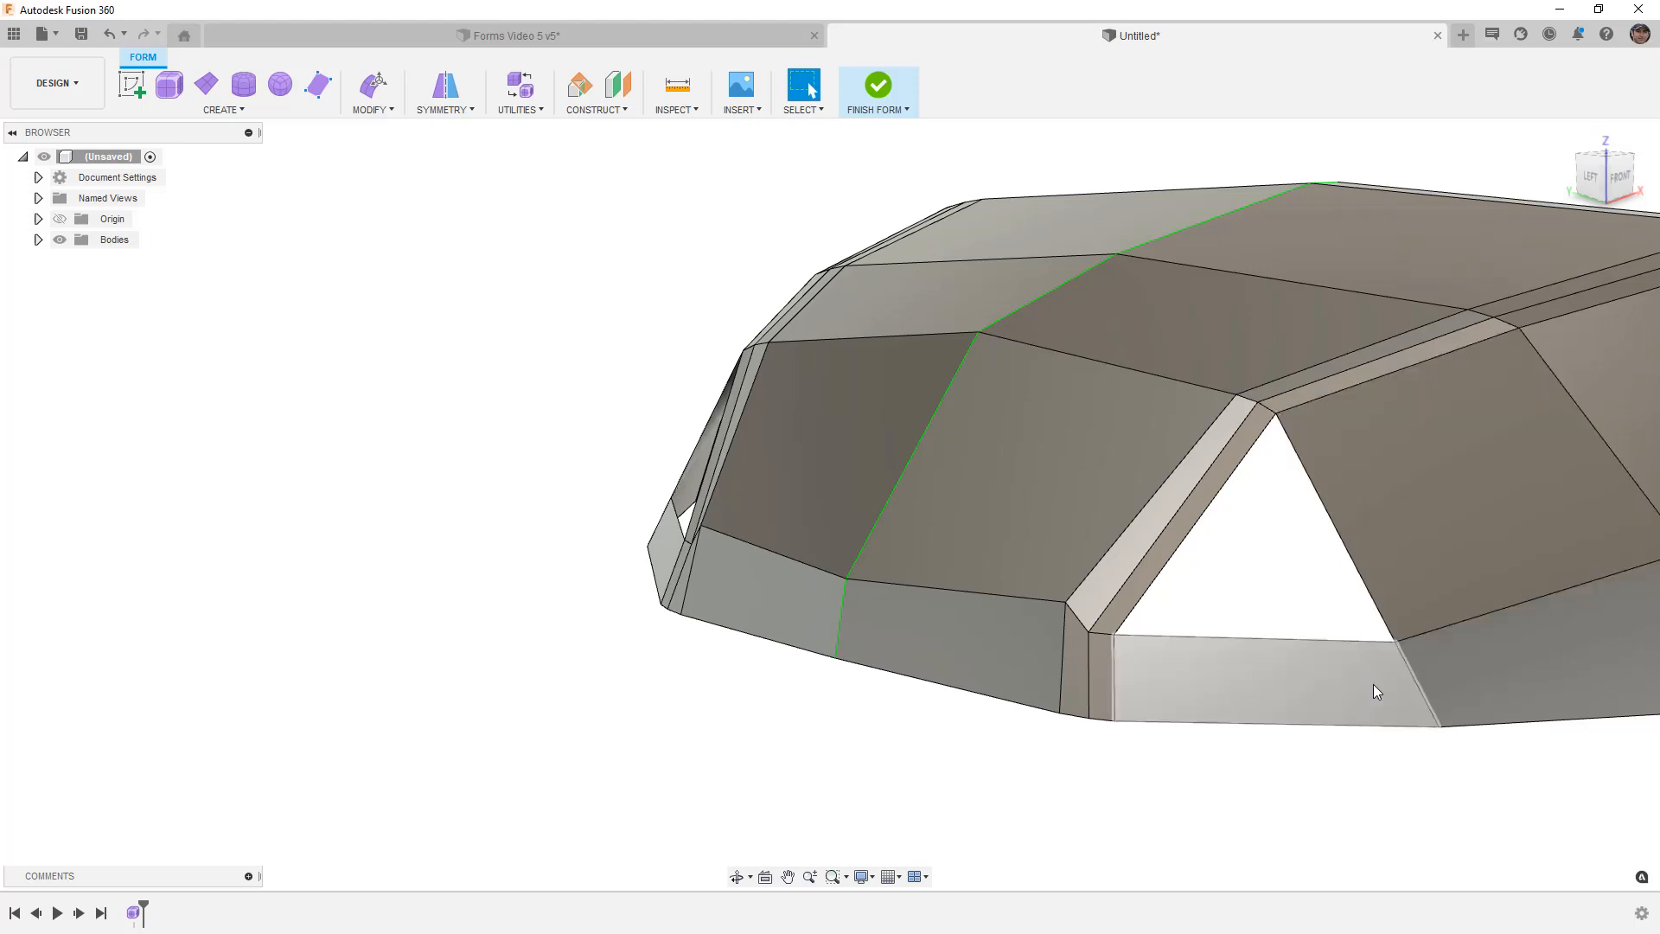
{"action": "left_click", "coordinate": [372, 108]}
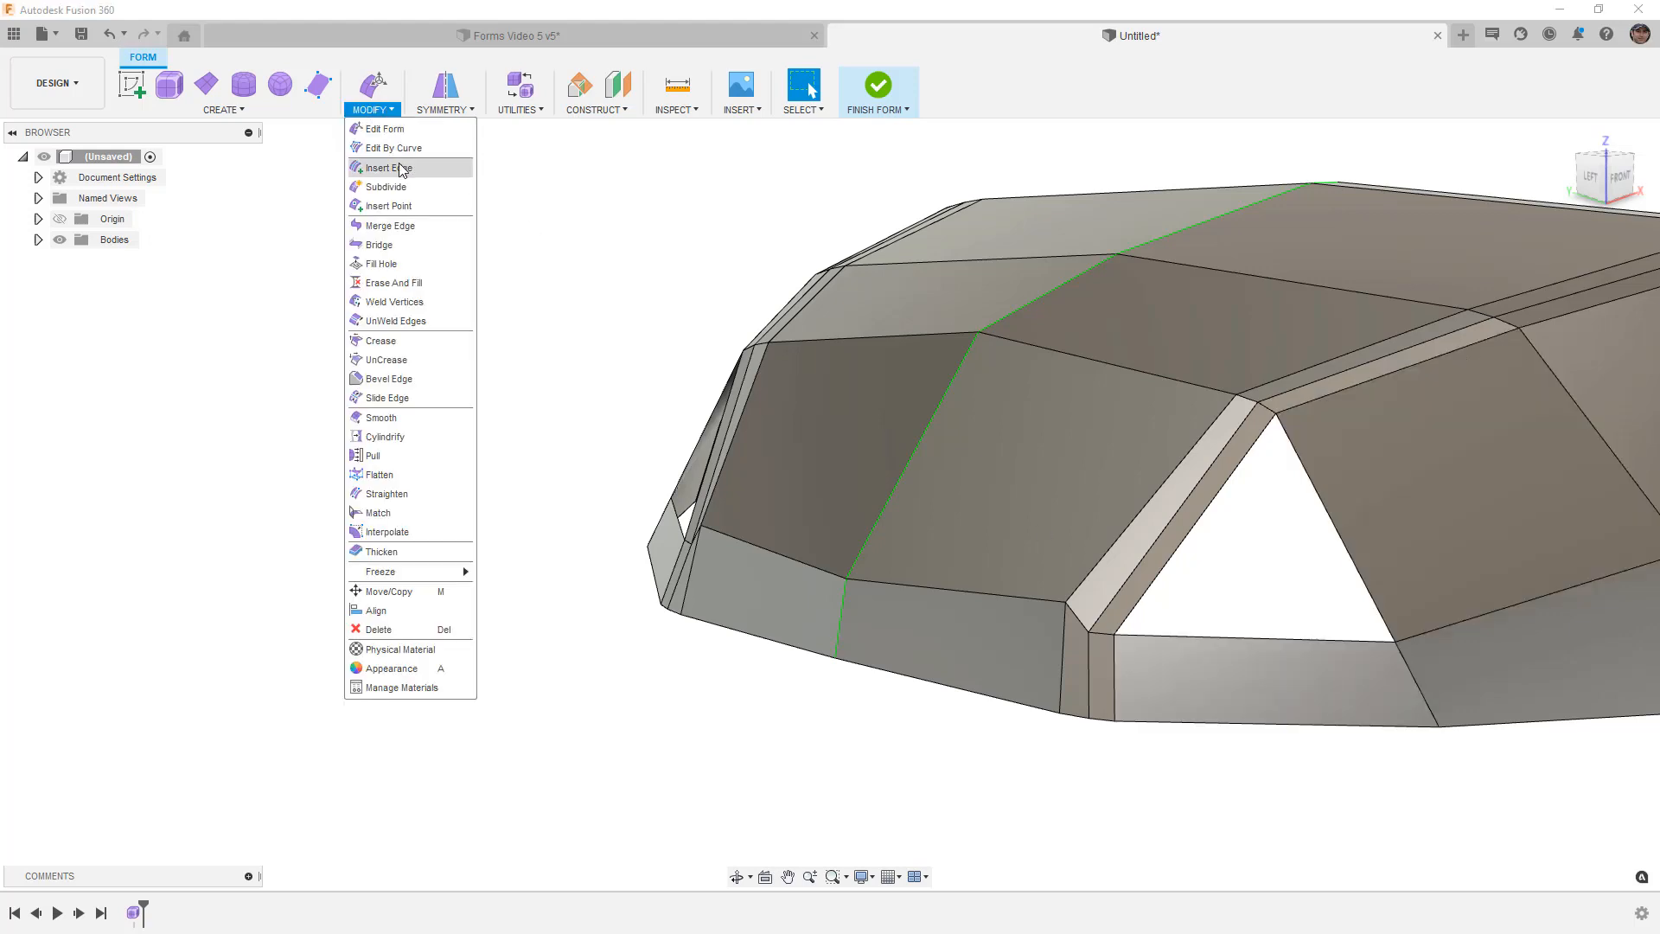
{"action": "left_click", "coordinate": [396, 302]}
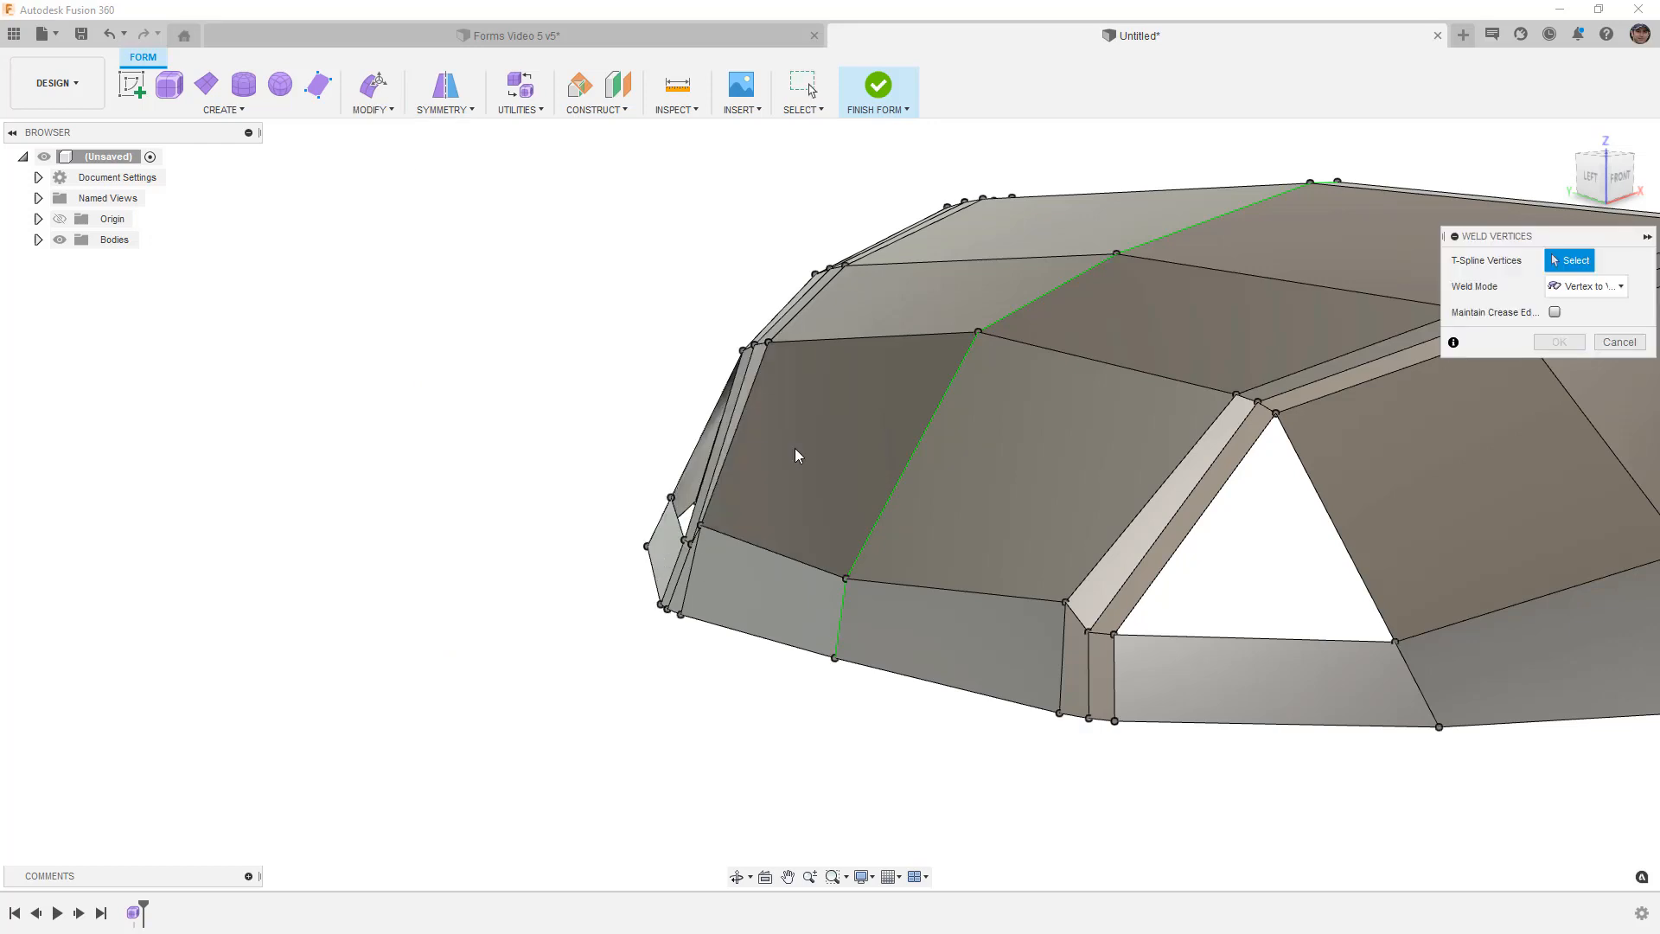
{"action": "left_click", "coordinate": [1394, 641]}
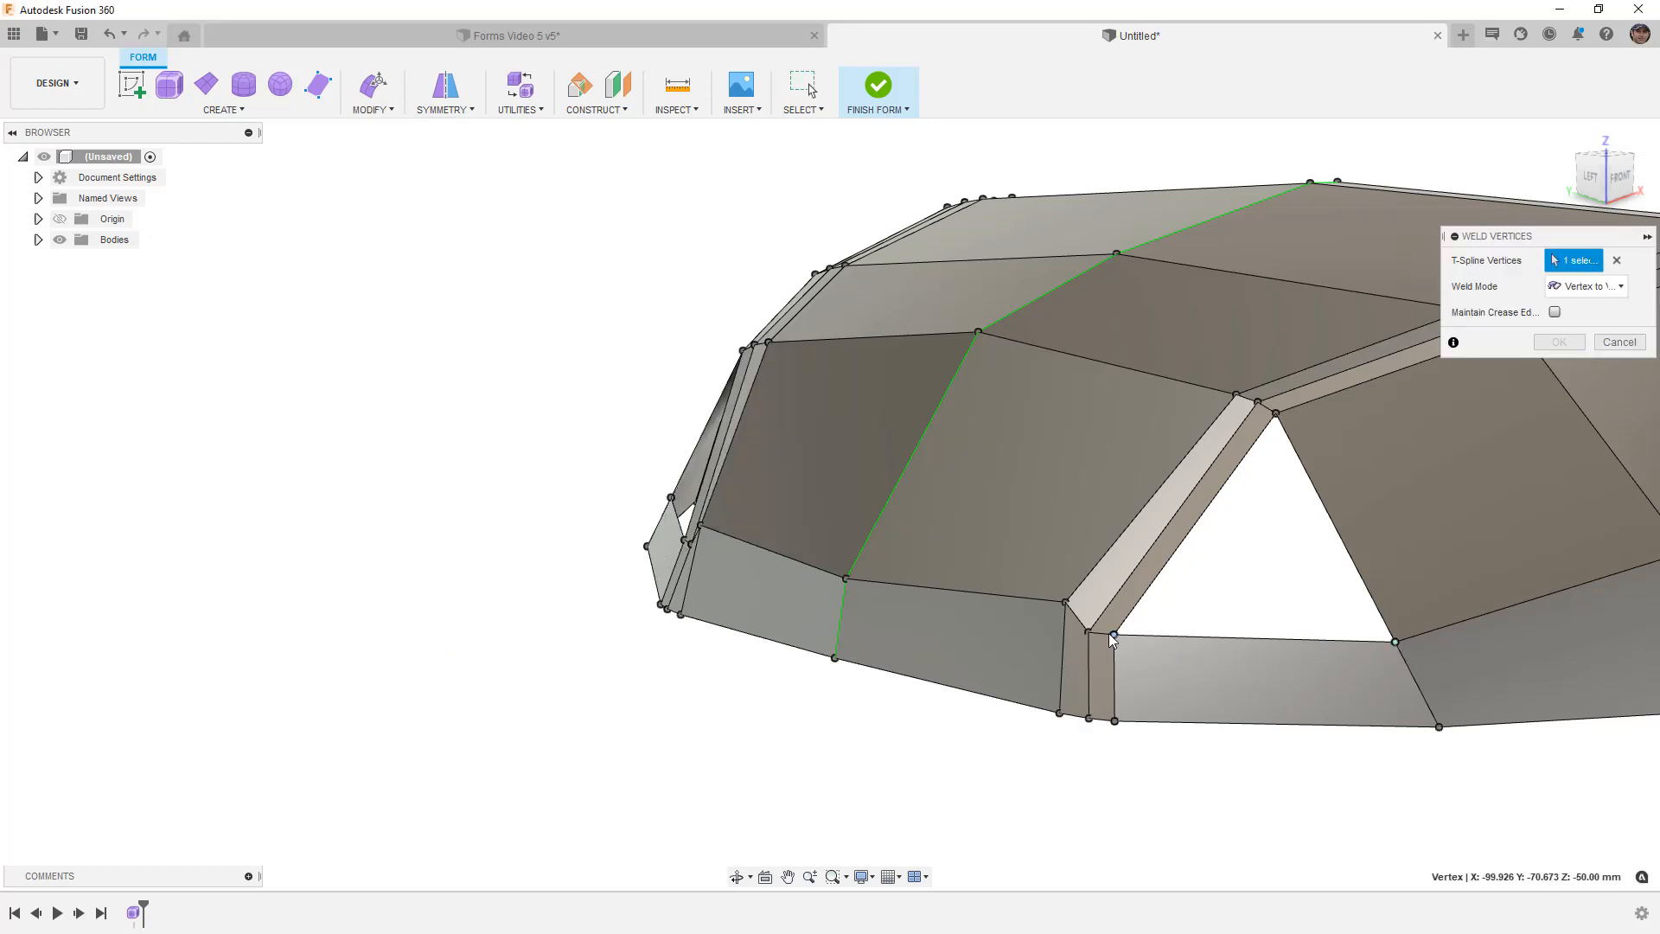
{"action": "left_click", "coordinate": [1114, 634]}
{"action": "left_click", "coordinate": [1438, 726]}
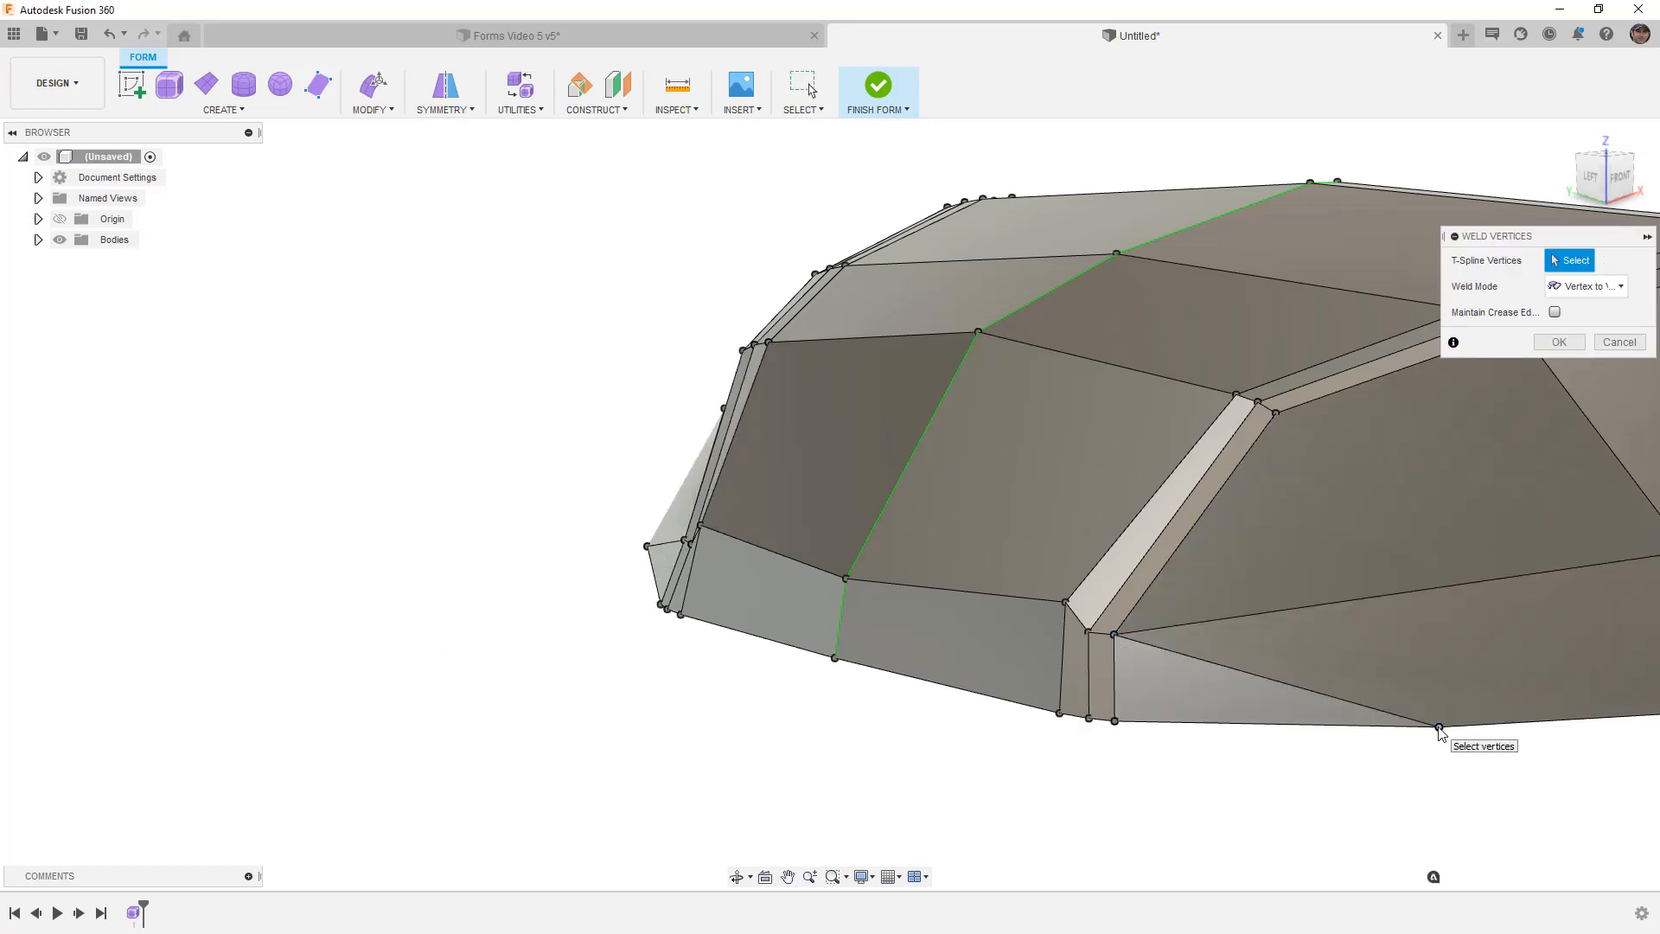
{"action": "left_click", "coordinate": [1114, 720]}
{"action": "scroll", "coordinate": [1128, 693], "scroll_direction": "down", "scroll_amount": 2}
{"action": "middle_click_drag", "start_coordinate": [1127, 694], "coordinate": [1387, 681], "text": "shift"}
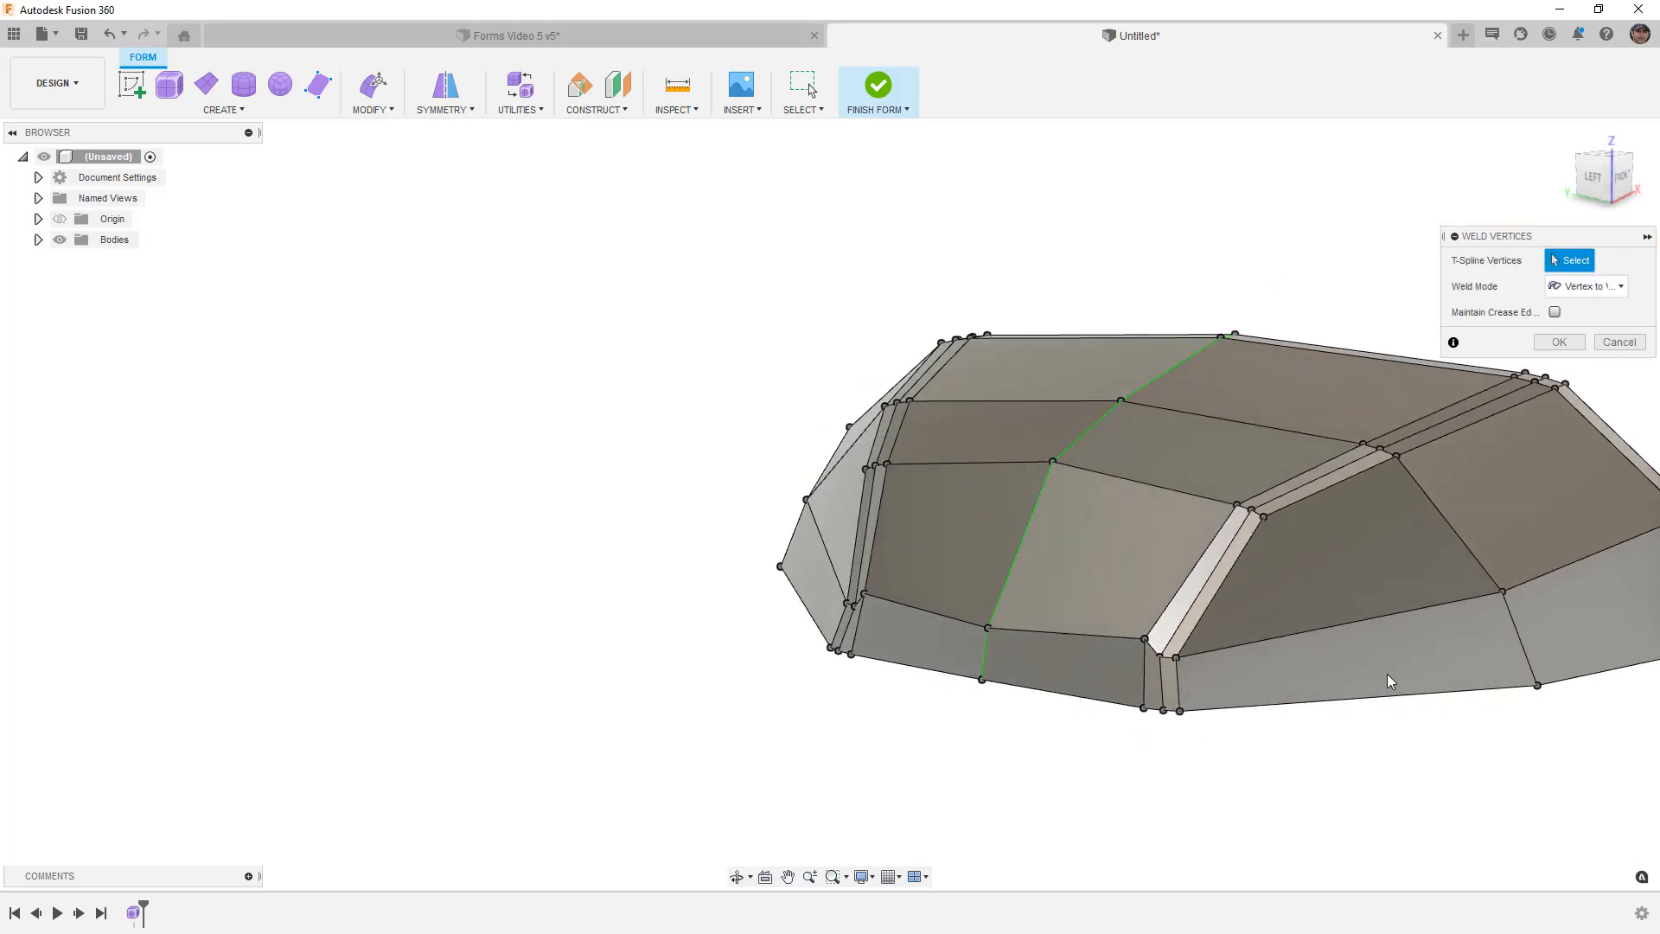
{"action": "left_click", "coordinate": [1561, 342]}
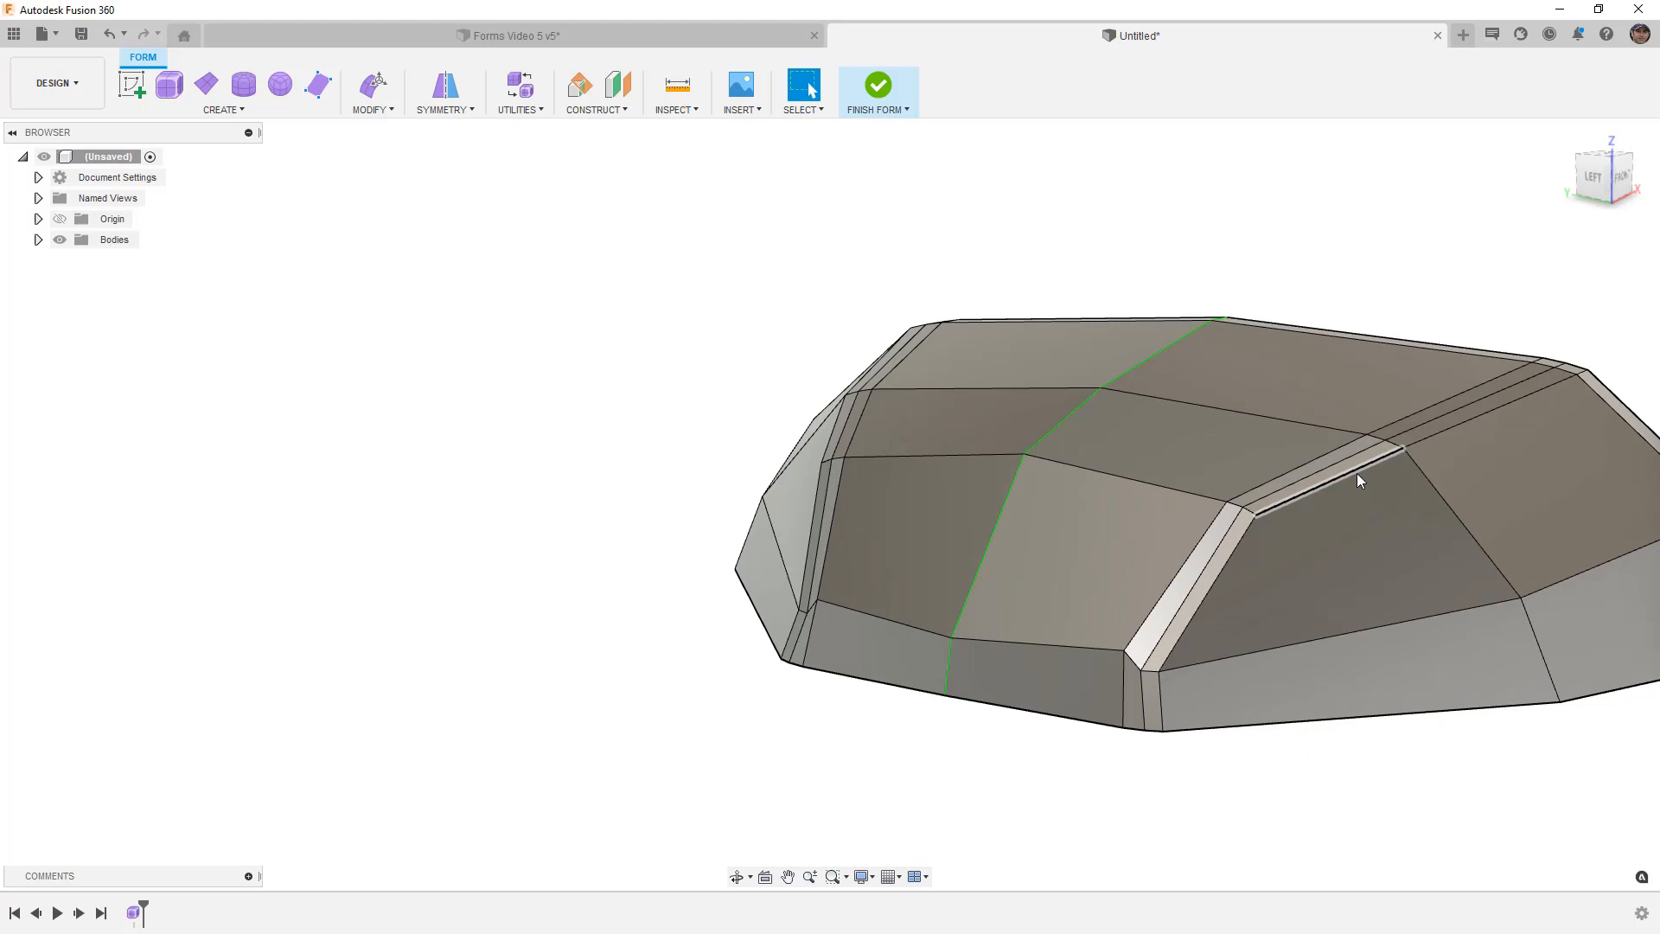
Step: Examine the bridged corners and closed side openings in smooth display, and return the form to box display
{"action": "left_click", "coordinate": [1314, 640]}
{"action": "left_click", "coordinate": [1243, 542]}
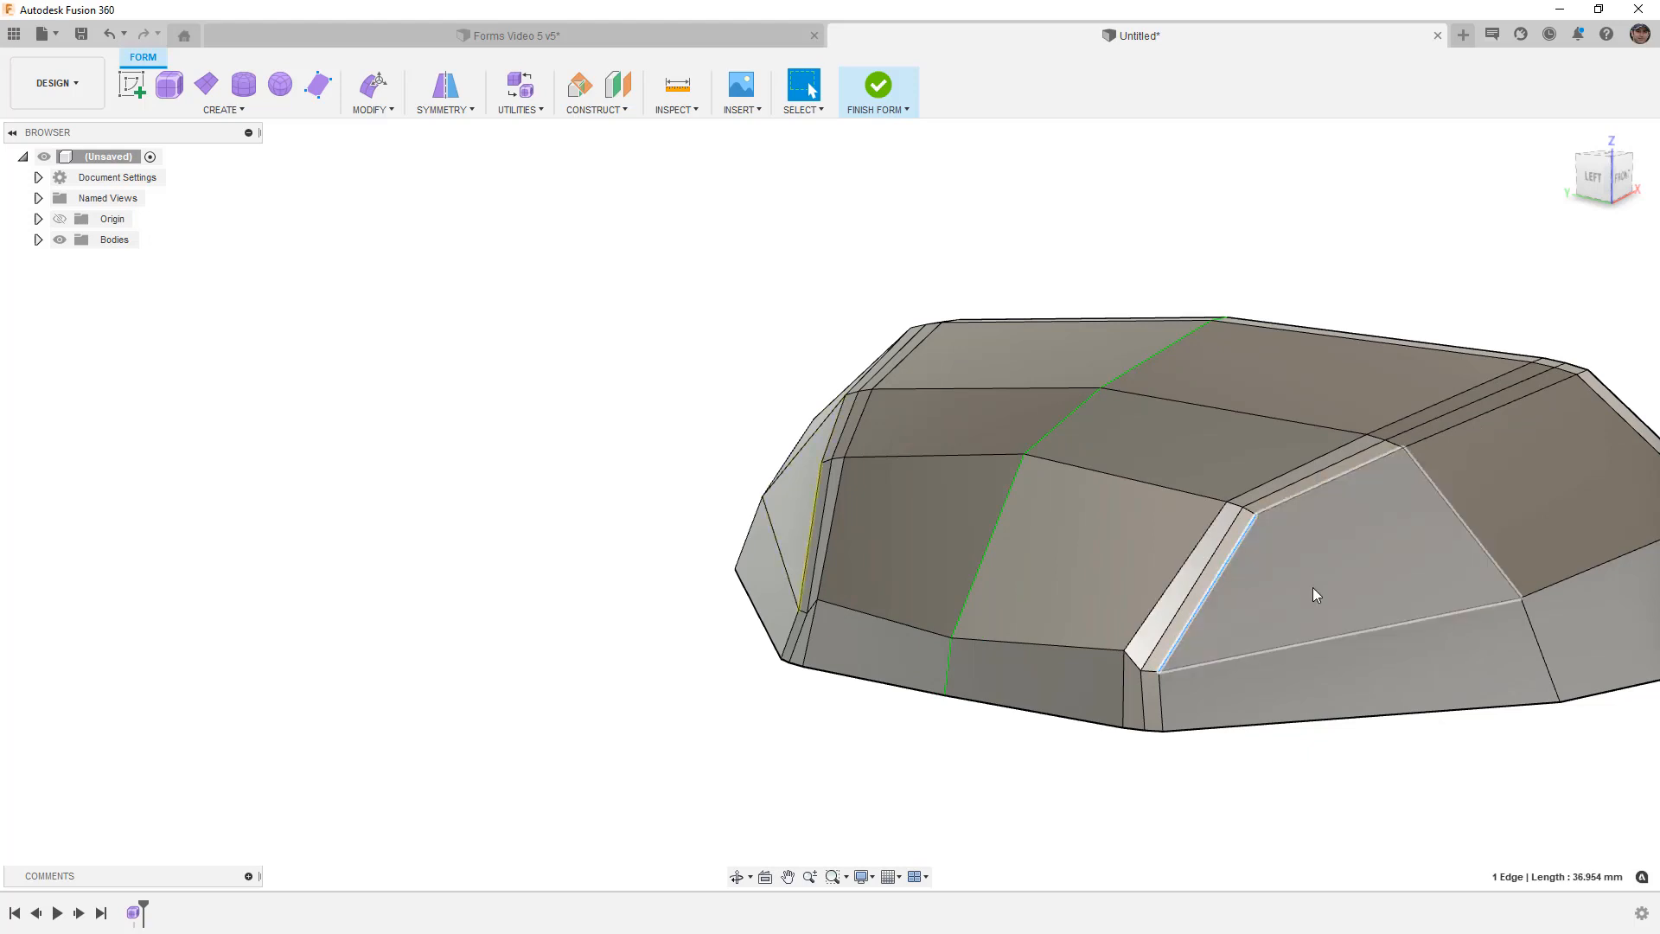
{"action": "middle_click_drag", "start_coordinate": [1273, 607], "coordinate": [1303, 634], "text": "shift"}
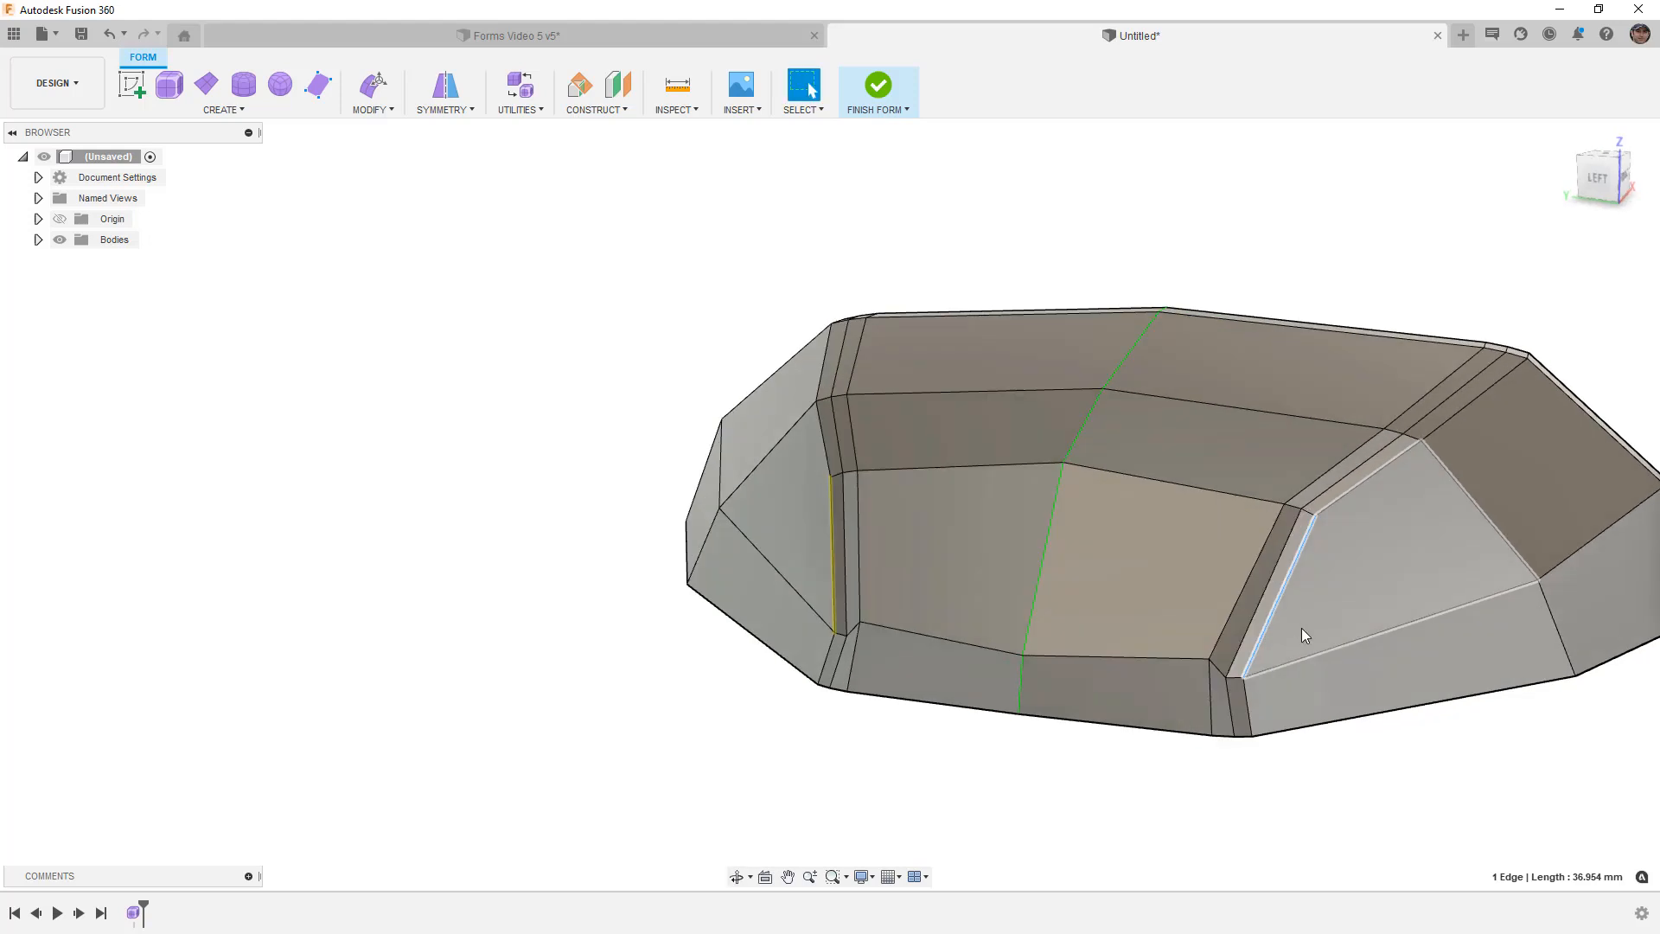
{"action": "key", "text": "alt+3"}
{"action": "left_click", "coordinate": [1367, 787]}
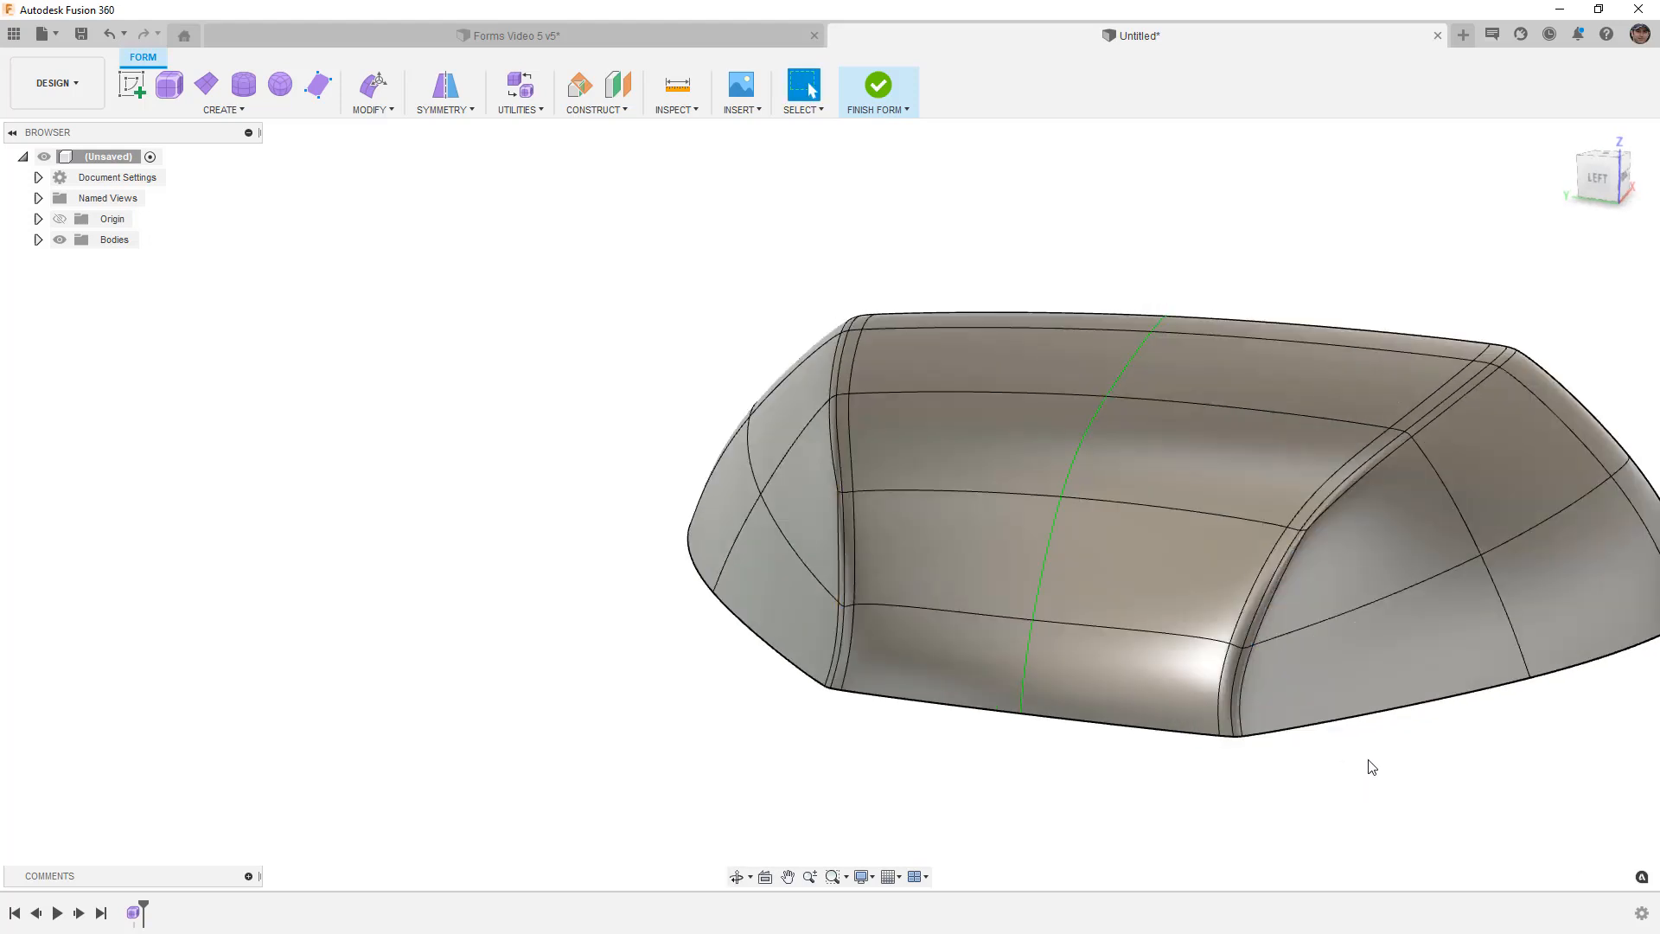
{"action": "mouse_move", "coordinate": [1356, 749]}
{"action": "middle_mouse_down", "text": "shift"}
{"action": "mouse_move", "coordinate": [1278, 749]}
{"action": "mouse_move", "coordinate": [1357, 752]}
{"action": "mouse_move", "coordinate": [1340, 747]}
{"action": "middle_mouse_up", "text": "shift"}
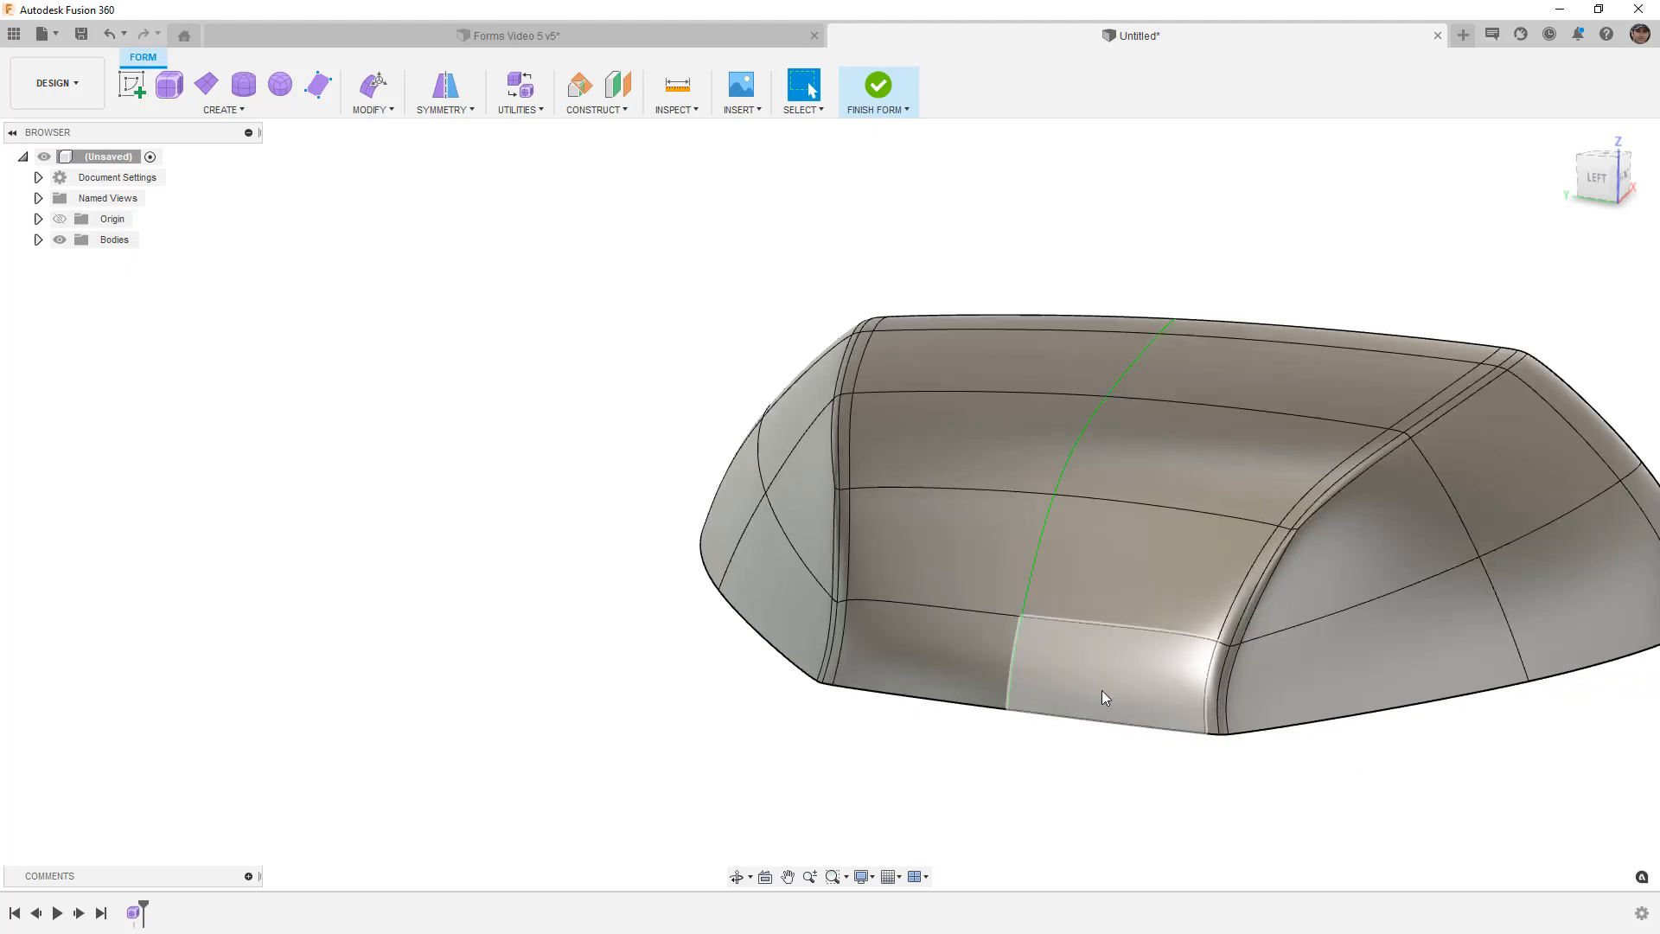
{"action": "key", "text": "alt+1"}
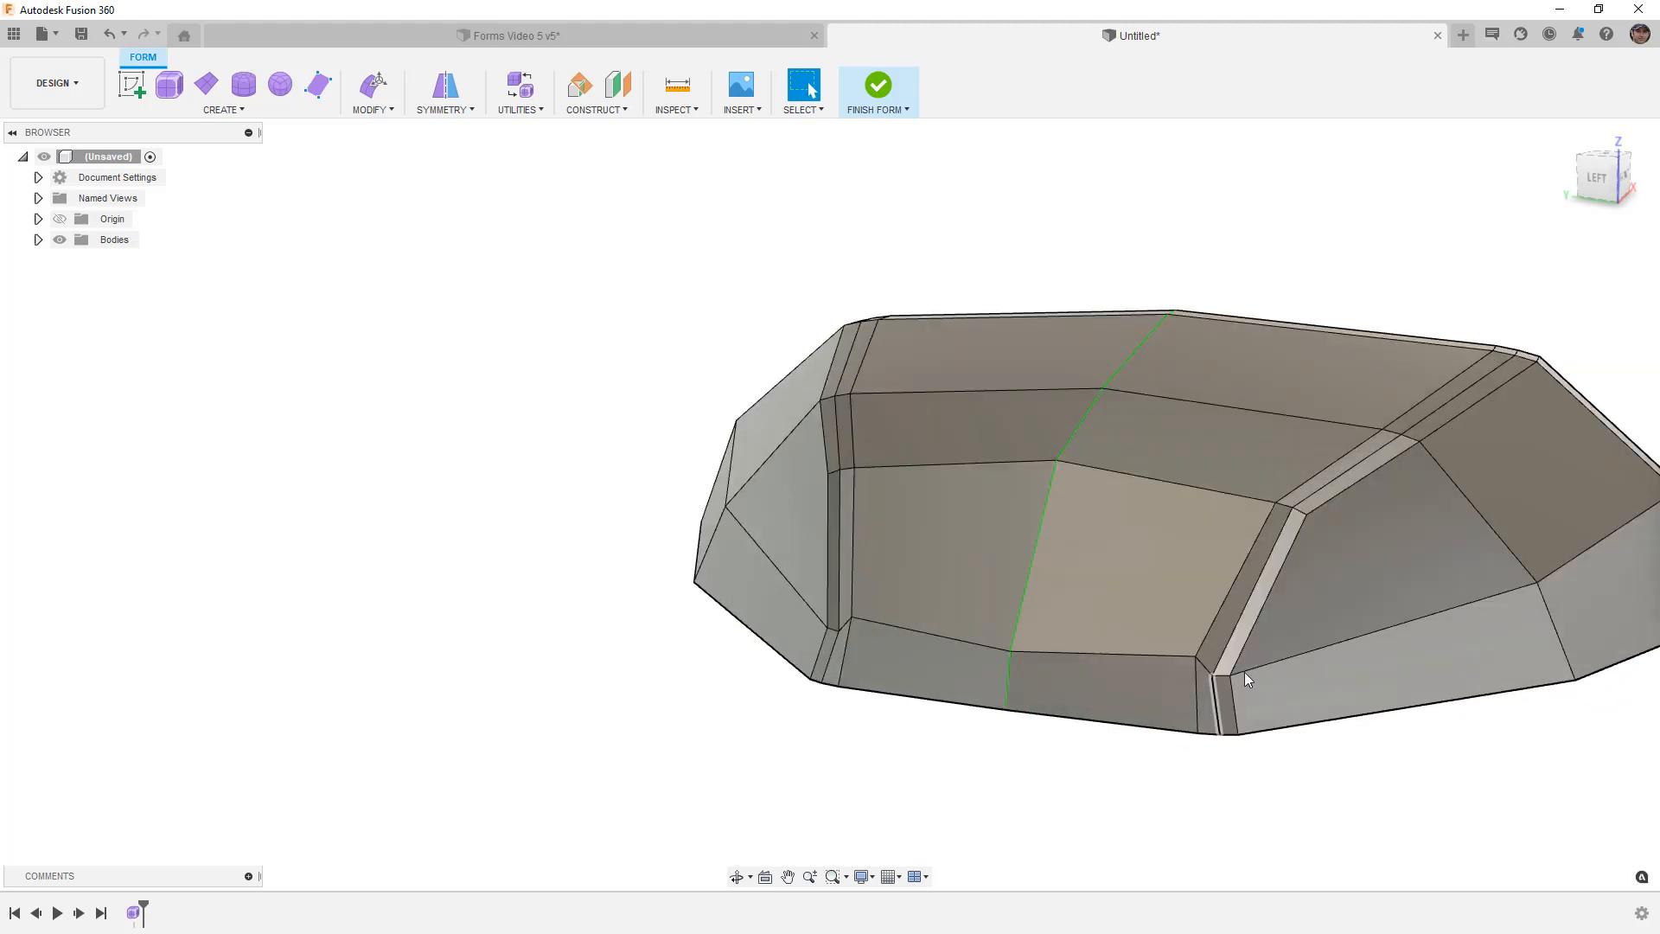
Step: Raise the centre vertex on the bottom strip's upper edge about 1.4 mm, and level the adjacent corner vertices with the strip edge
{"action": "left_click", "coordinate": [1599, 180]}
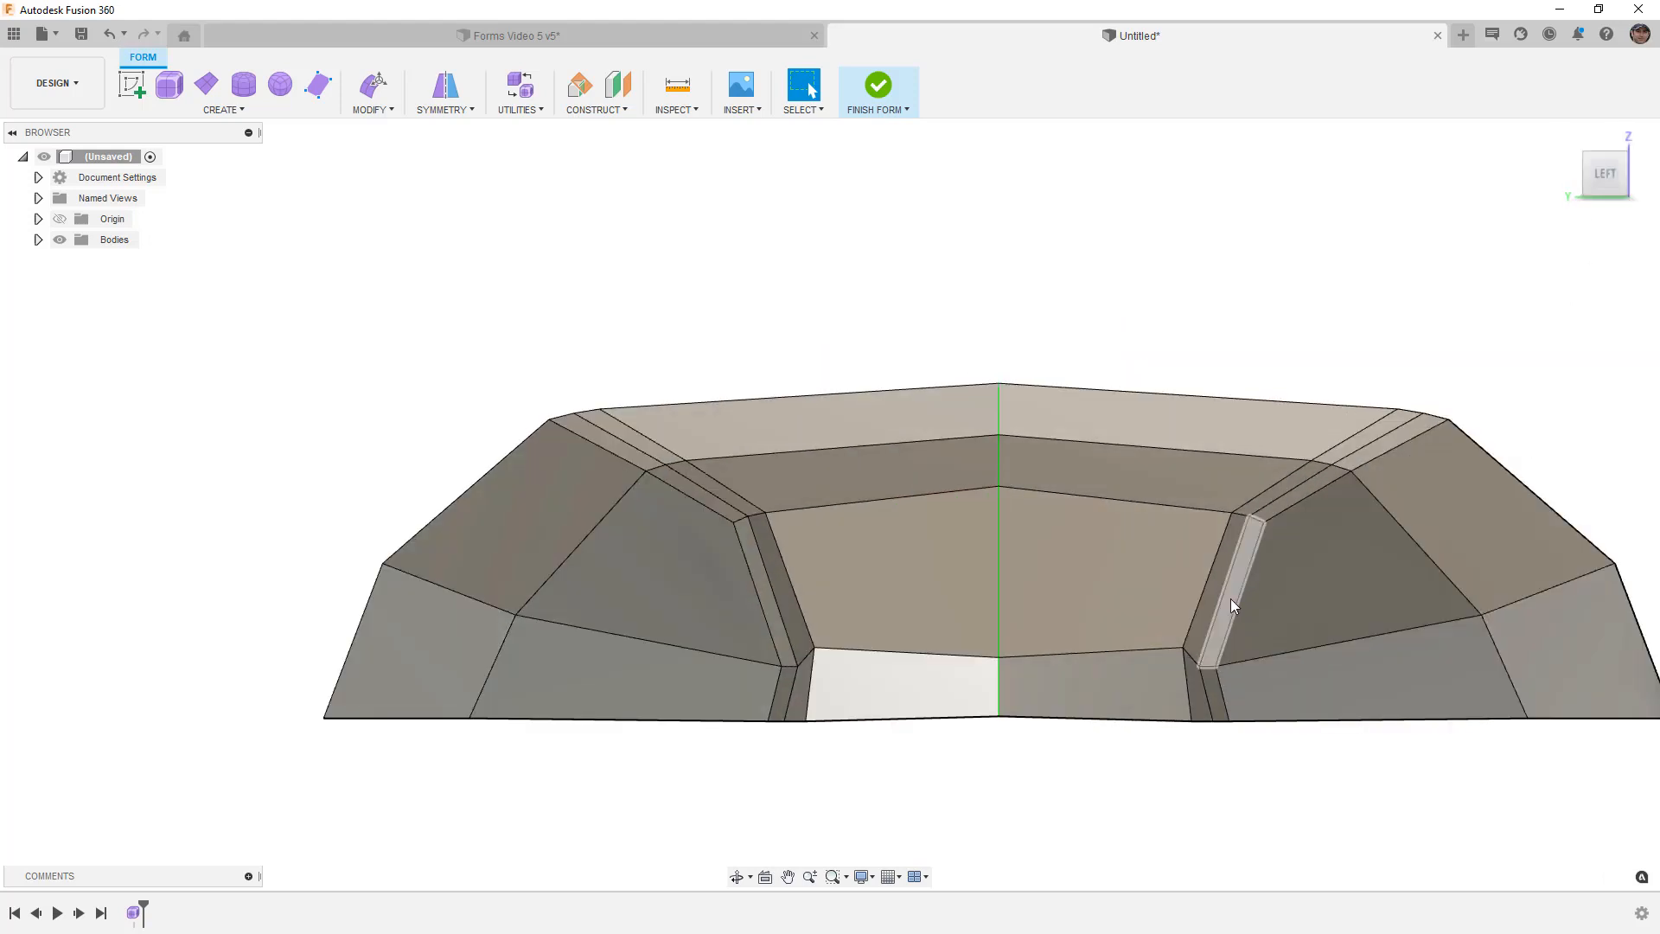
{"action": "scroll", "coordinate": [1201, 682], "scroll_direction": "up", "scroll_amount": 2}
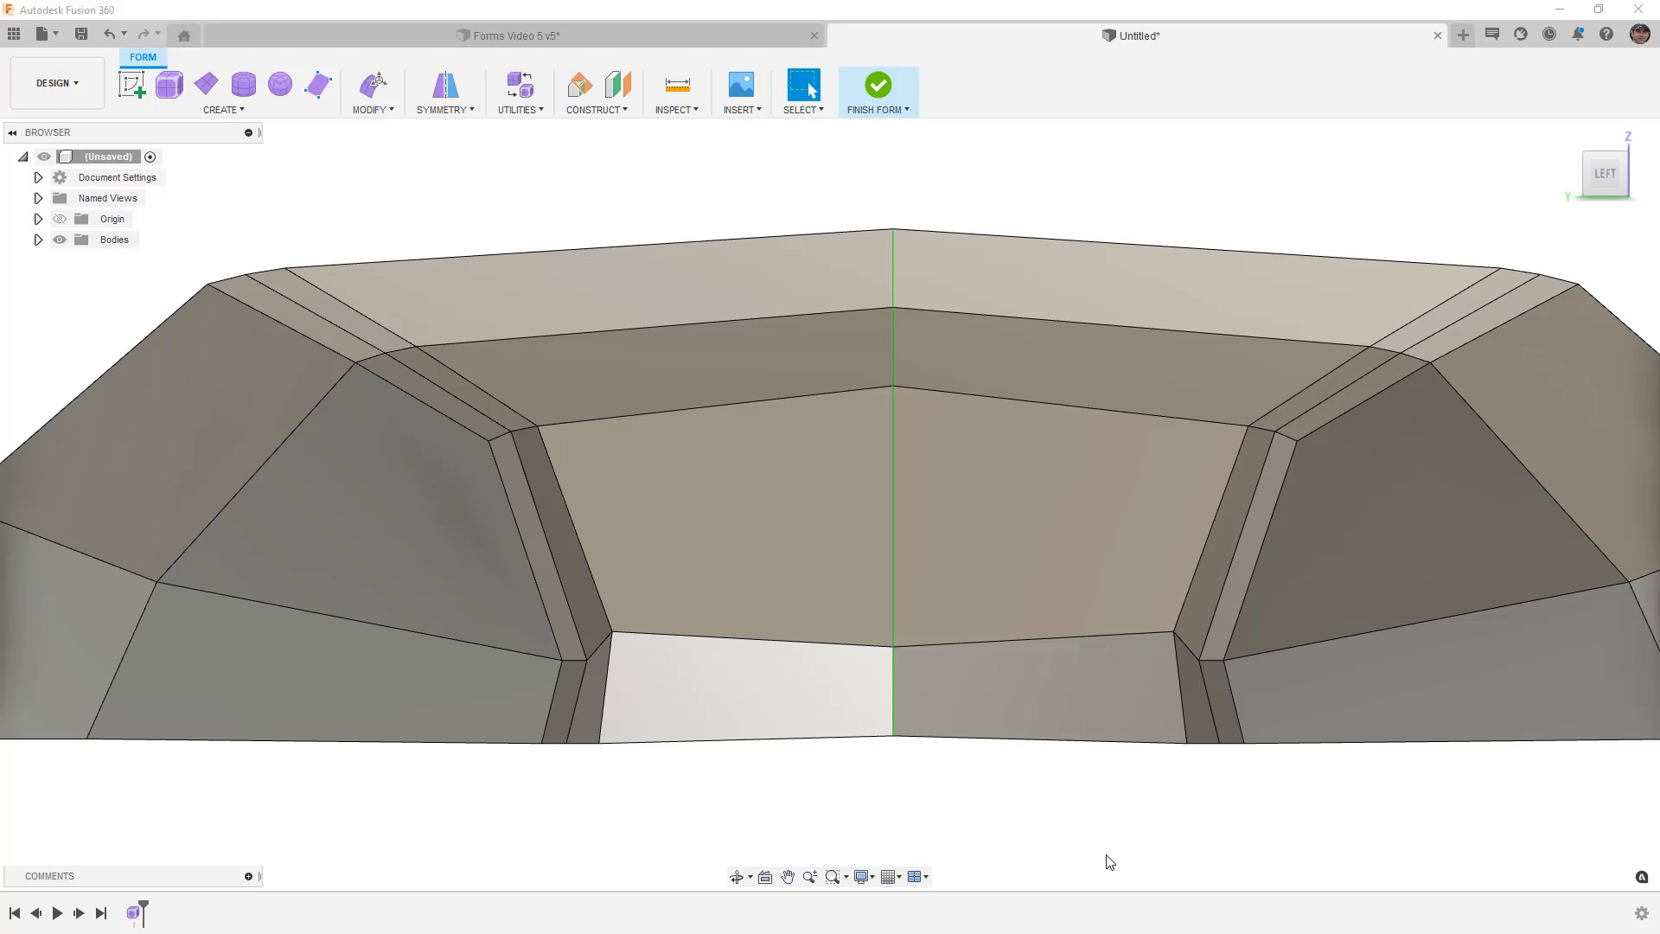
{"action": "left_click", "coordinate": [370, 91]}
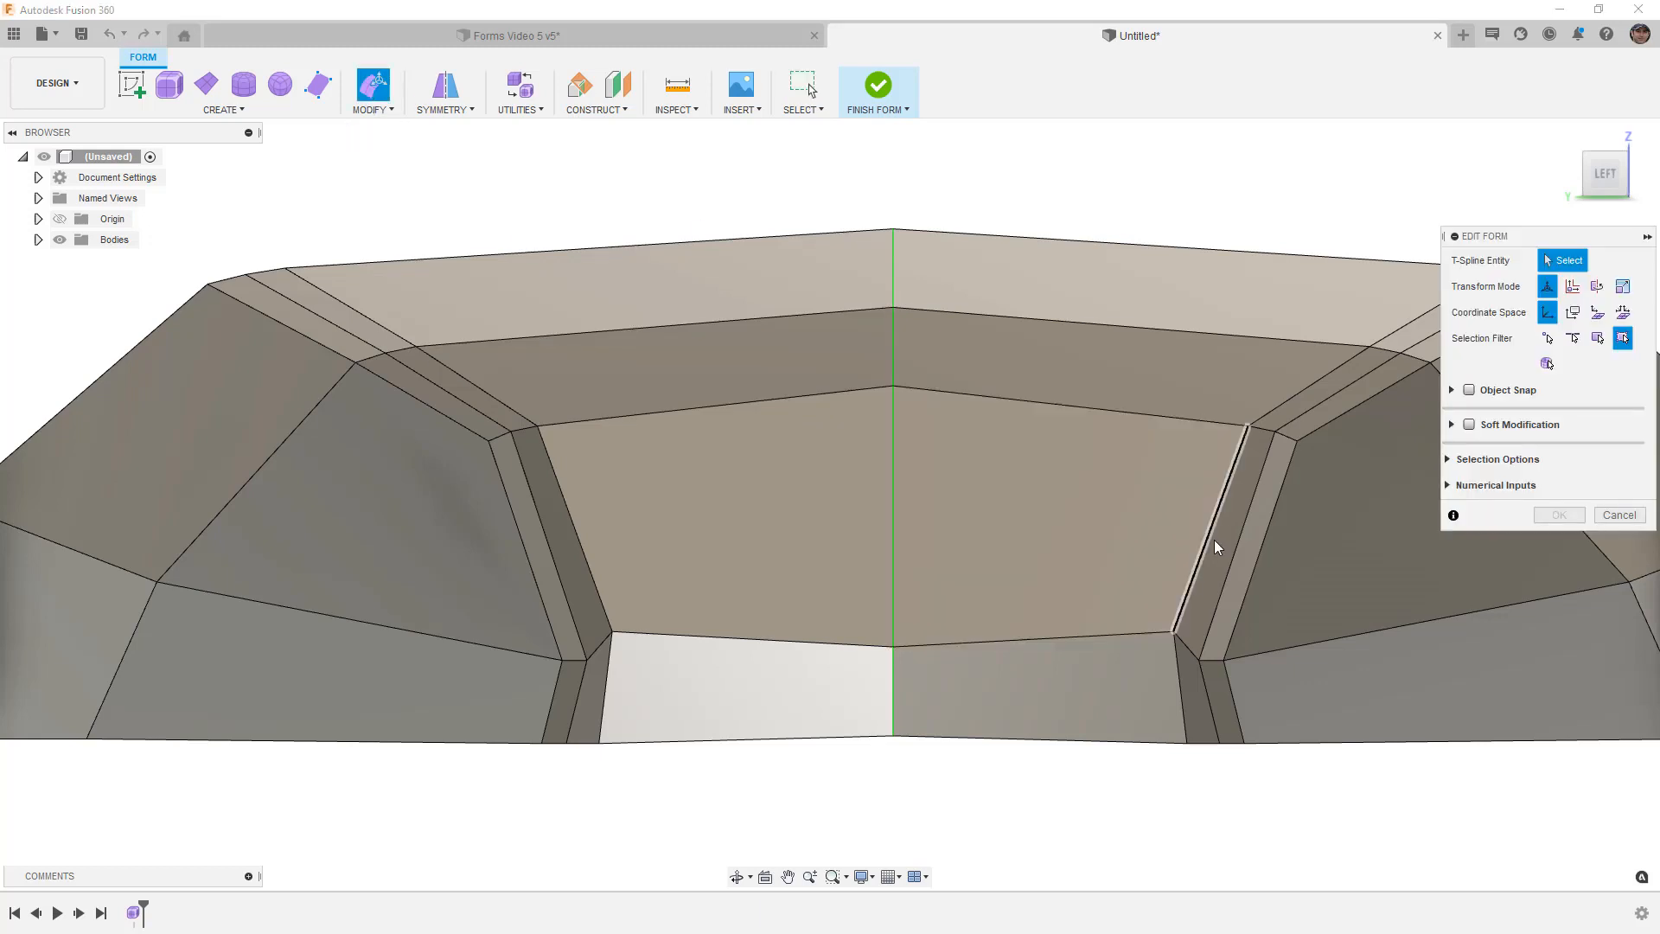
{"action": "left_click", "coordinate": [896, 645]}
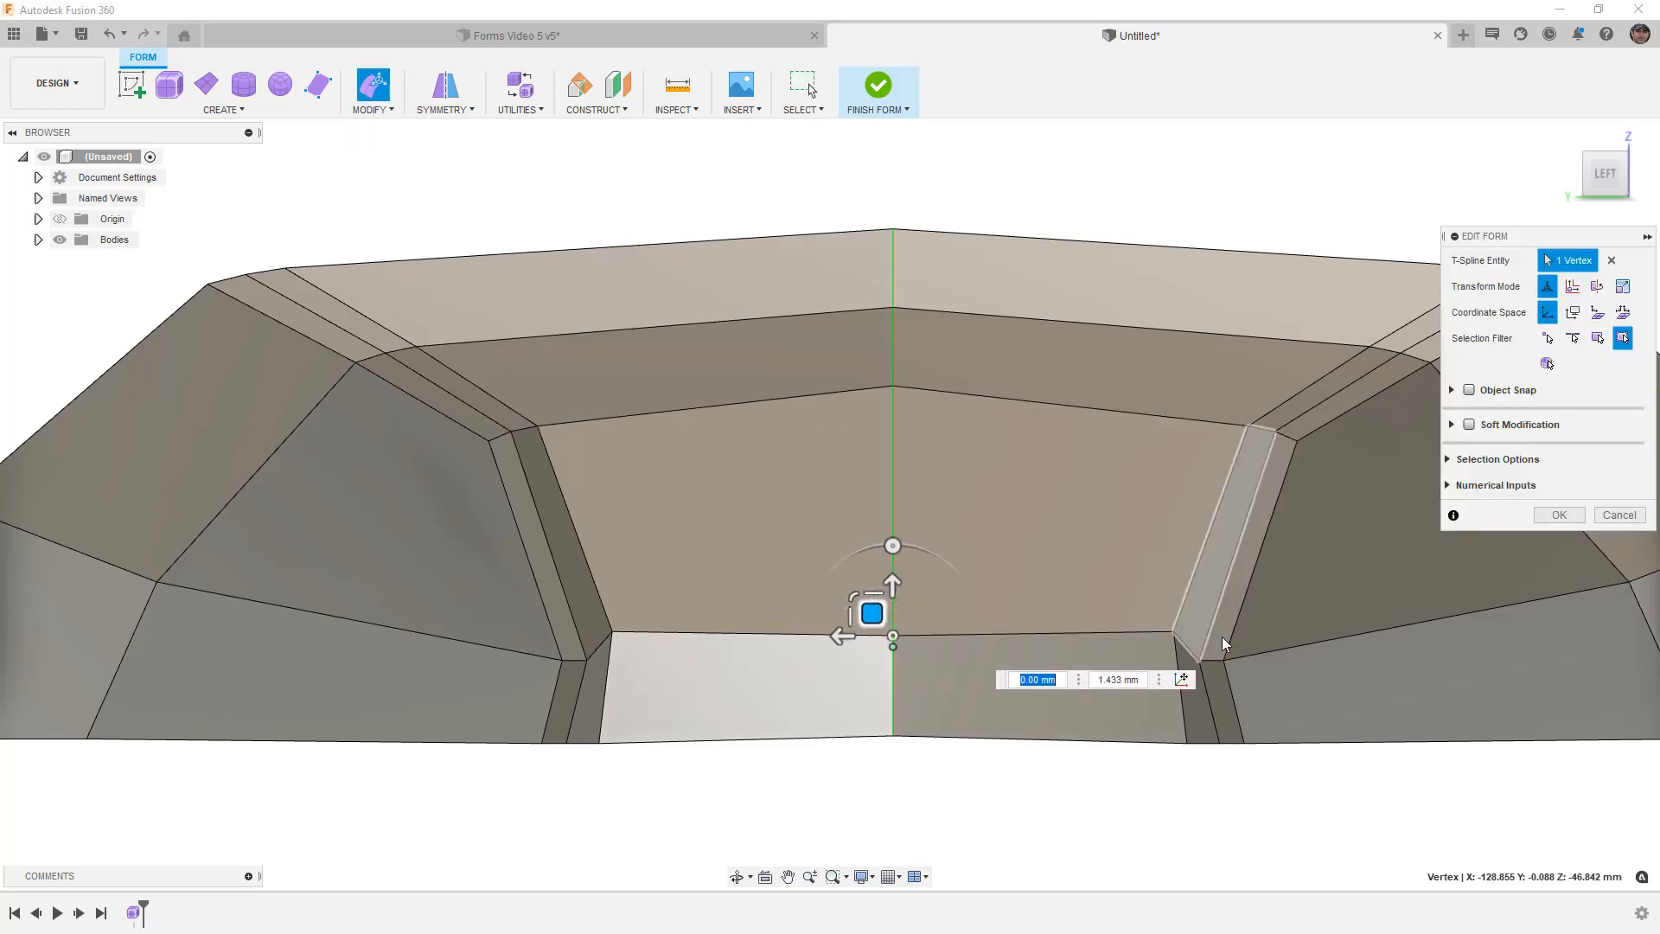
{"action": "scroll", "coordinate": [1207, 652], "scroll_direction": "up", "scroll_amount": 3}
{"action": "left_click", "coordinate": [1215, 651]}
{"action": "left_click_drag", "start_coordinate": [1197, 626], "coordinate": [1197, 595]}
Step: Shift the bottom rim's corner vertices toward the centre line, moving the outermost one about 1 mm
{"action": "left_click", "coordinate": [1196, 772]}
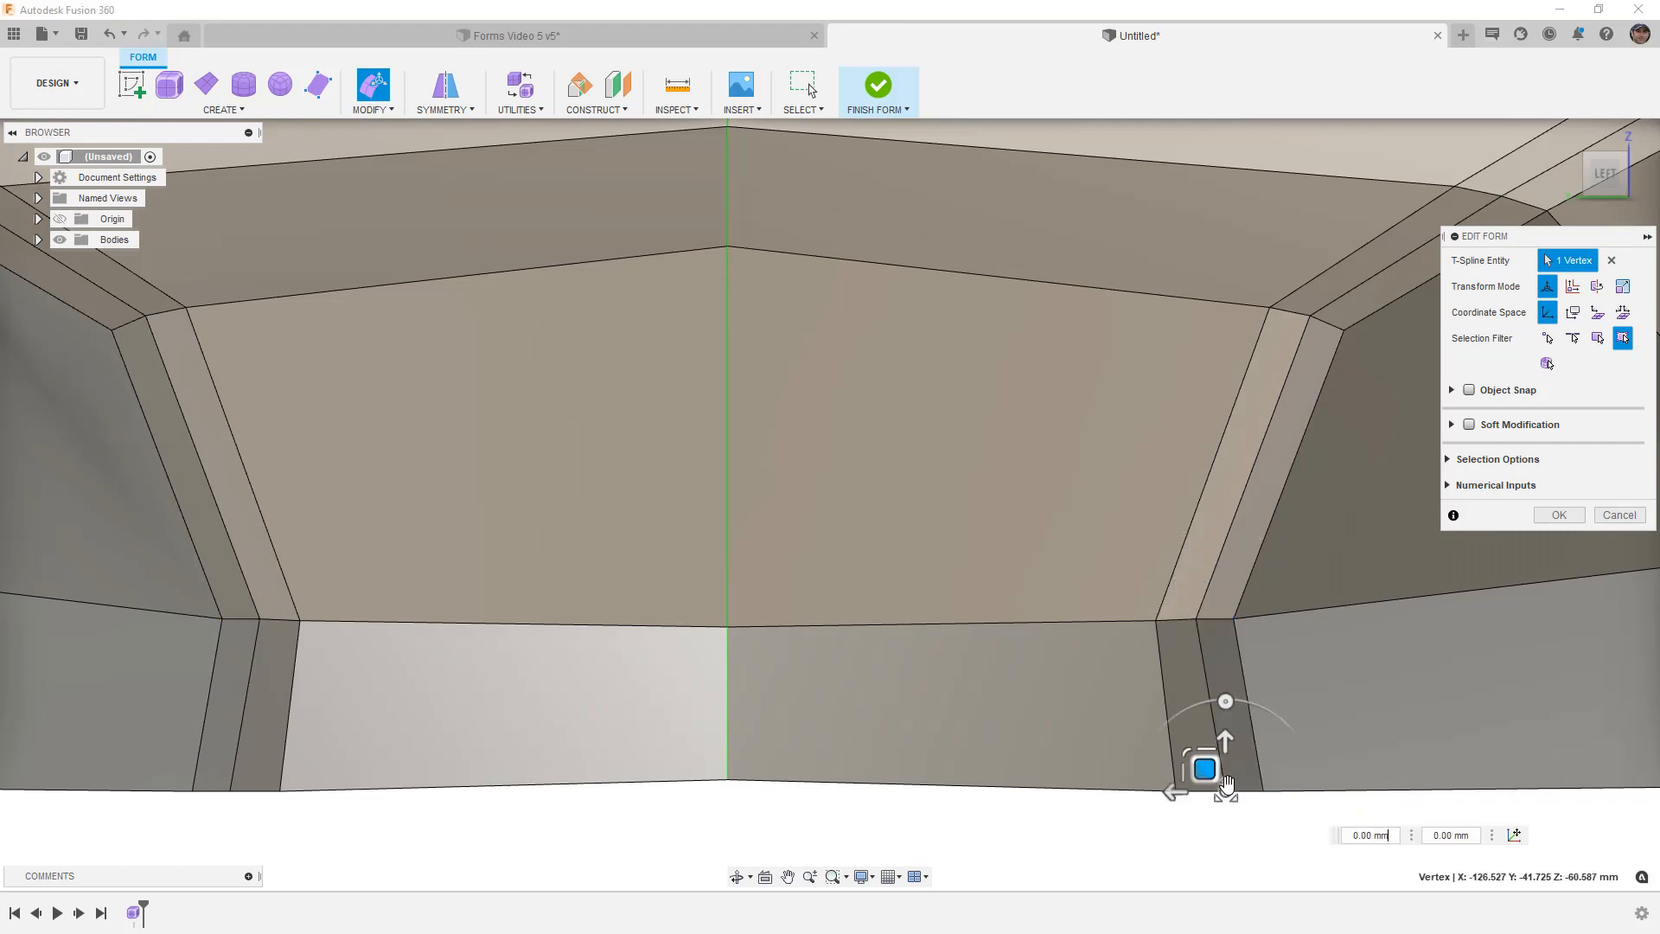
{"action": "left_click_drag", "start_coordinate": [1197, 768], "coordinate": [1231, 768]}
{"action": "scroll", "coordinate": [1050, 775], "scroll_direction": "down", "scroll_amount": 4}
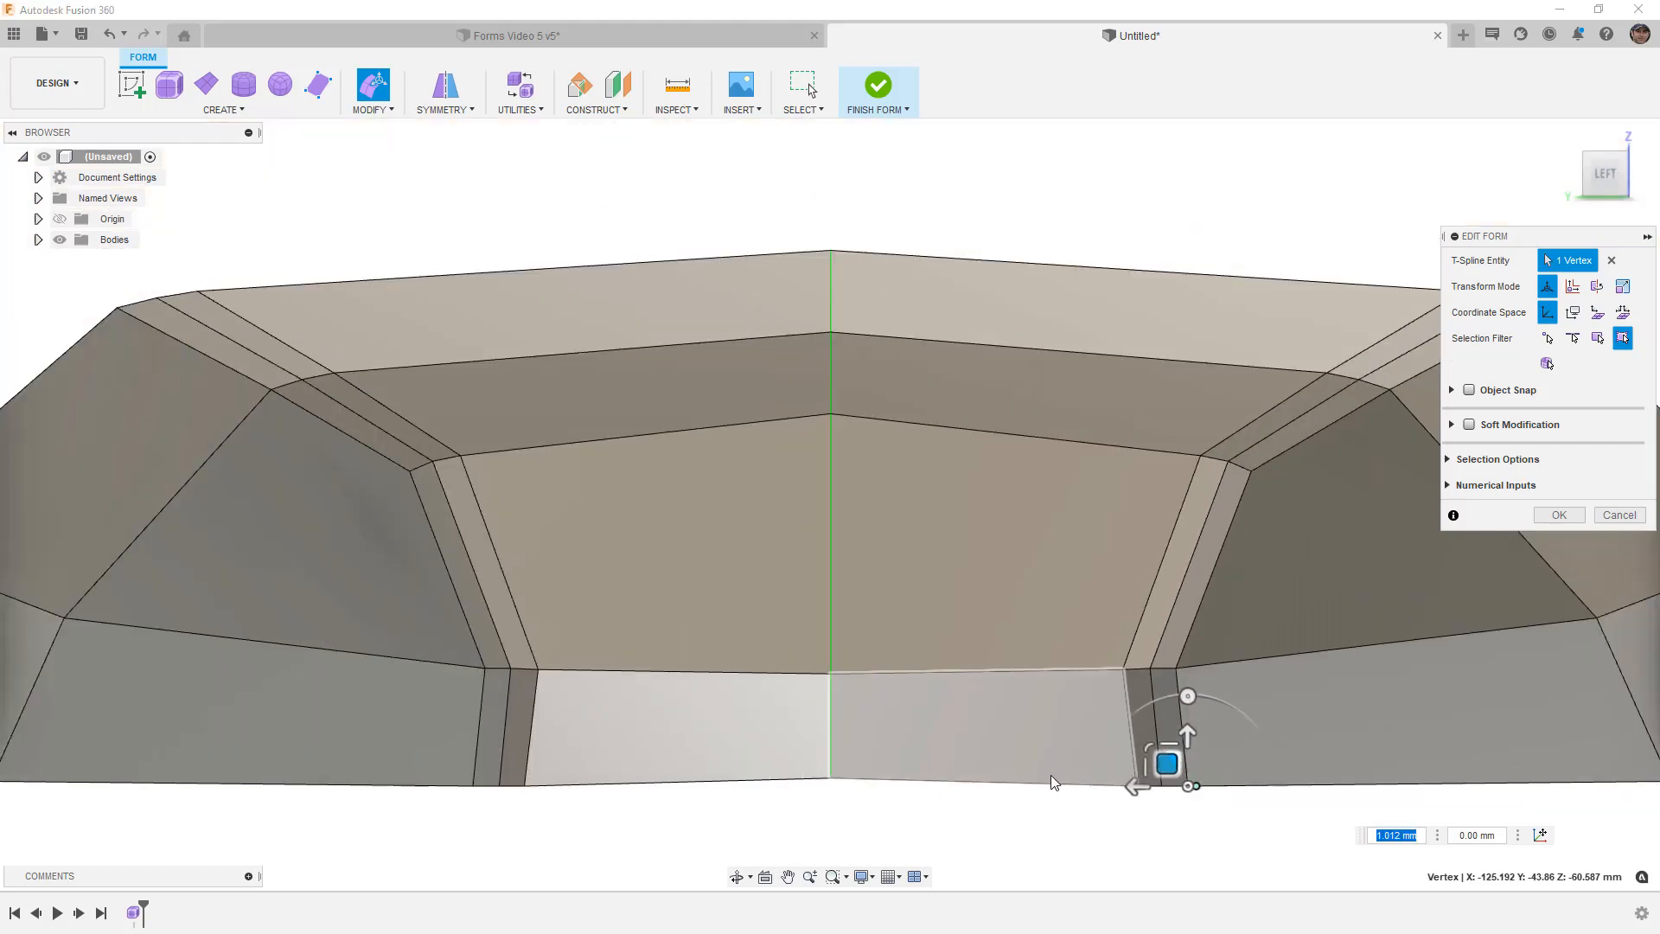
{"action": "scroll", "coordinate": [1051, 774], "scroll_direction": "down", "scroll_amount": 1}
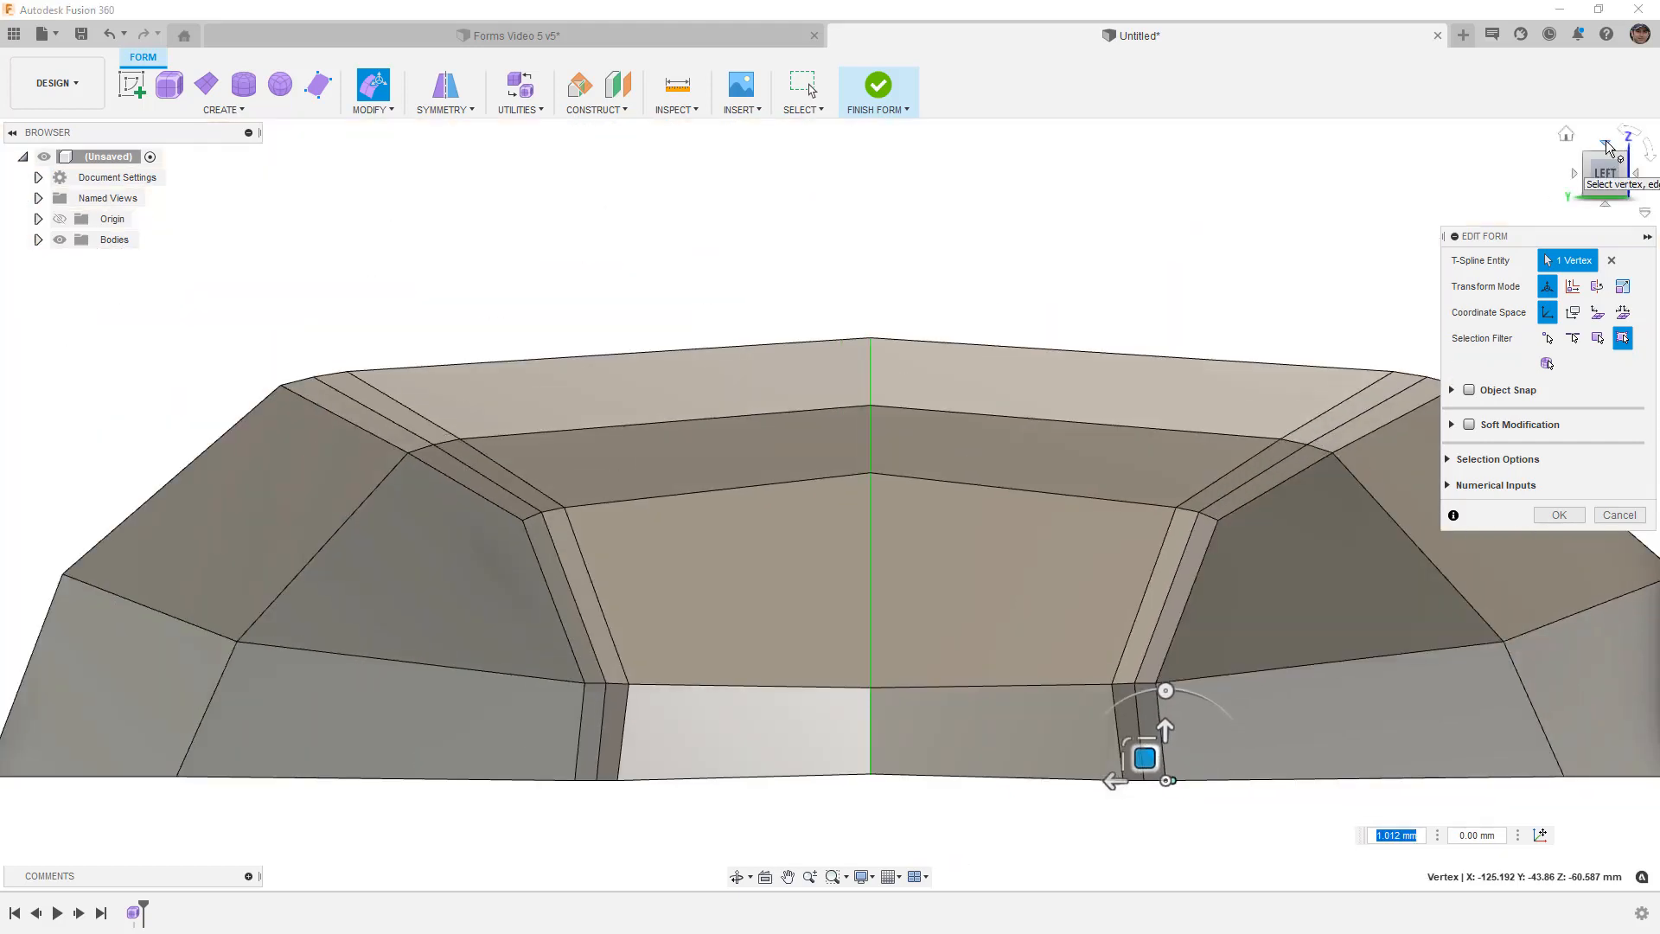
Step: Move the centre vertex on the bottom strip's upper edge about 1.7 mm inward along the shell's length
{"action": "left_click", "coordinate": [1578, 164]}
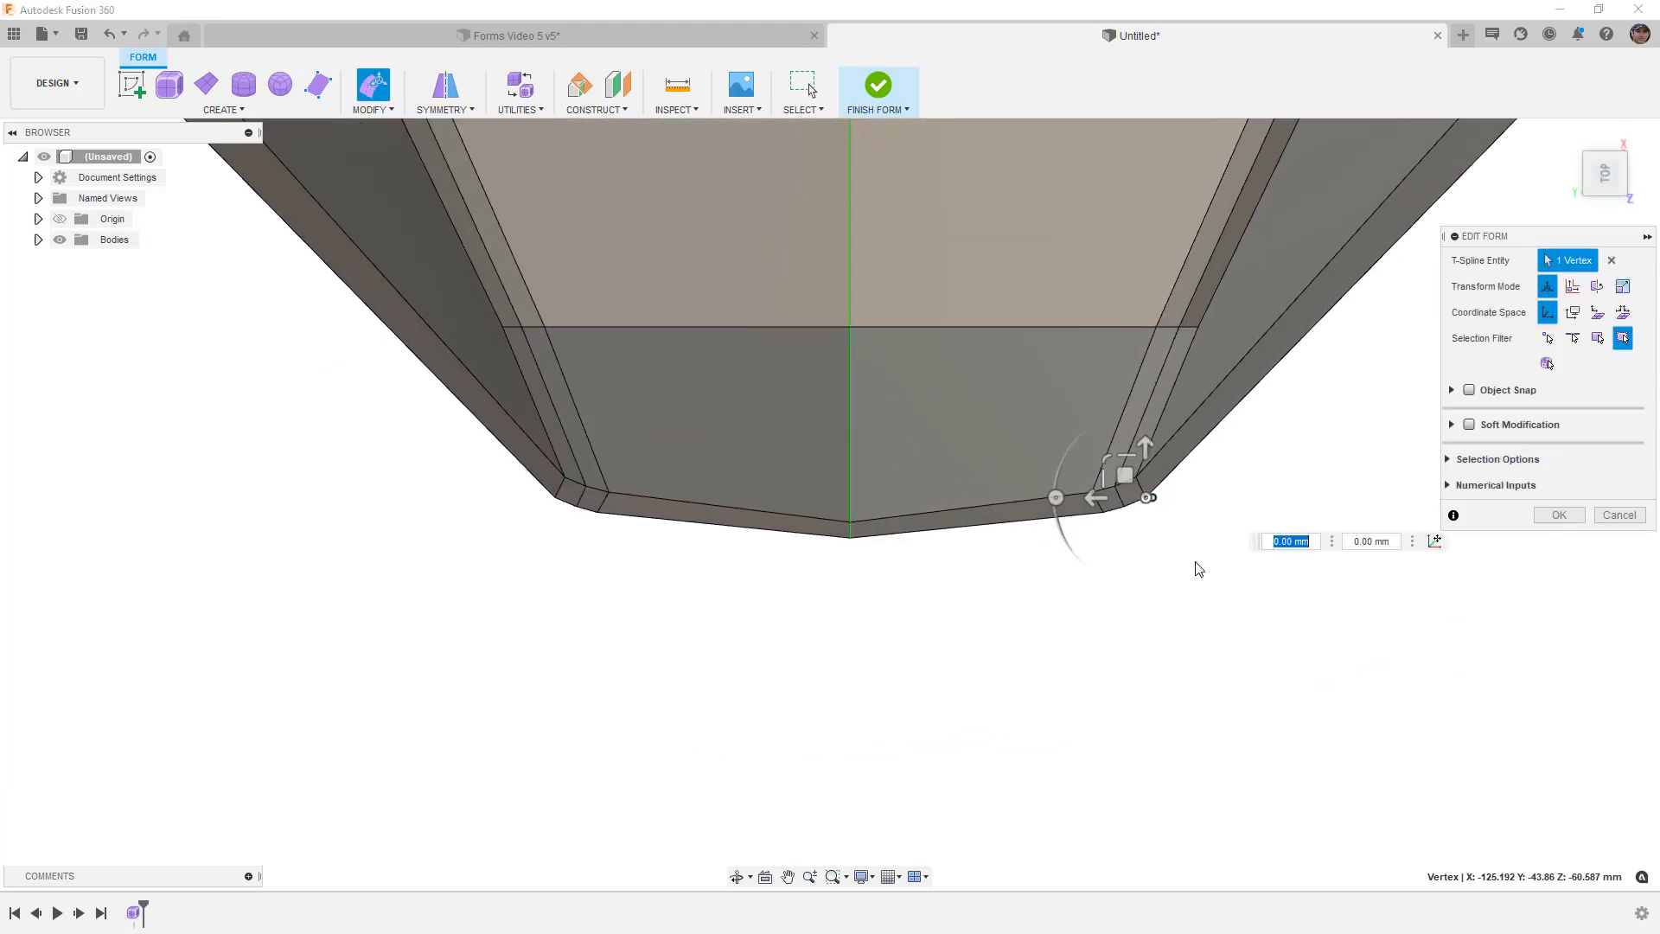
{"action": "left_click", "coordinate": [853, 520]}
{"action": "left_click_drag", "start_coordinate": [827, 498], "coordinate": [830, 488]}
{"action": "middle_click_drag", "start_coordinate": [830, 488], "coordinate": [847, 705]}
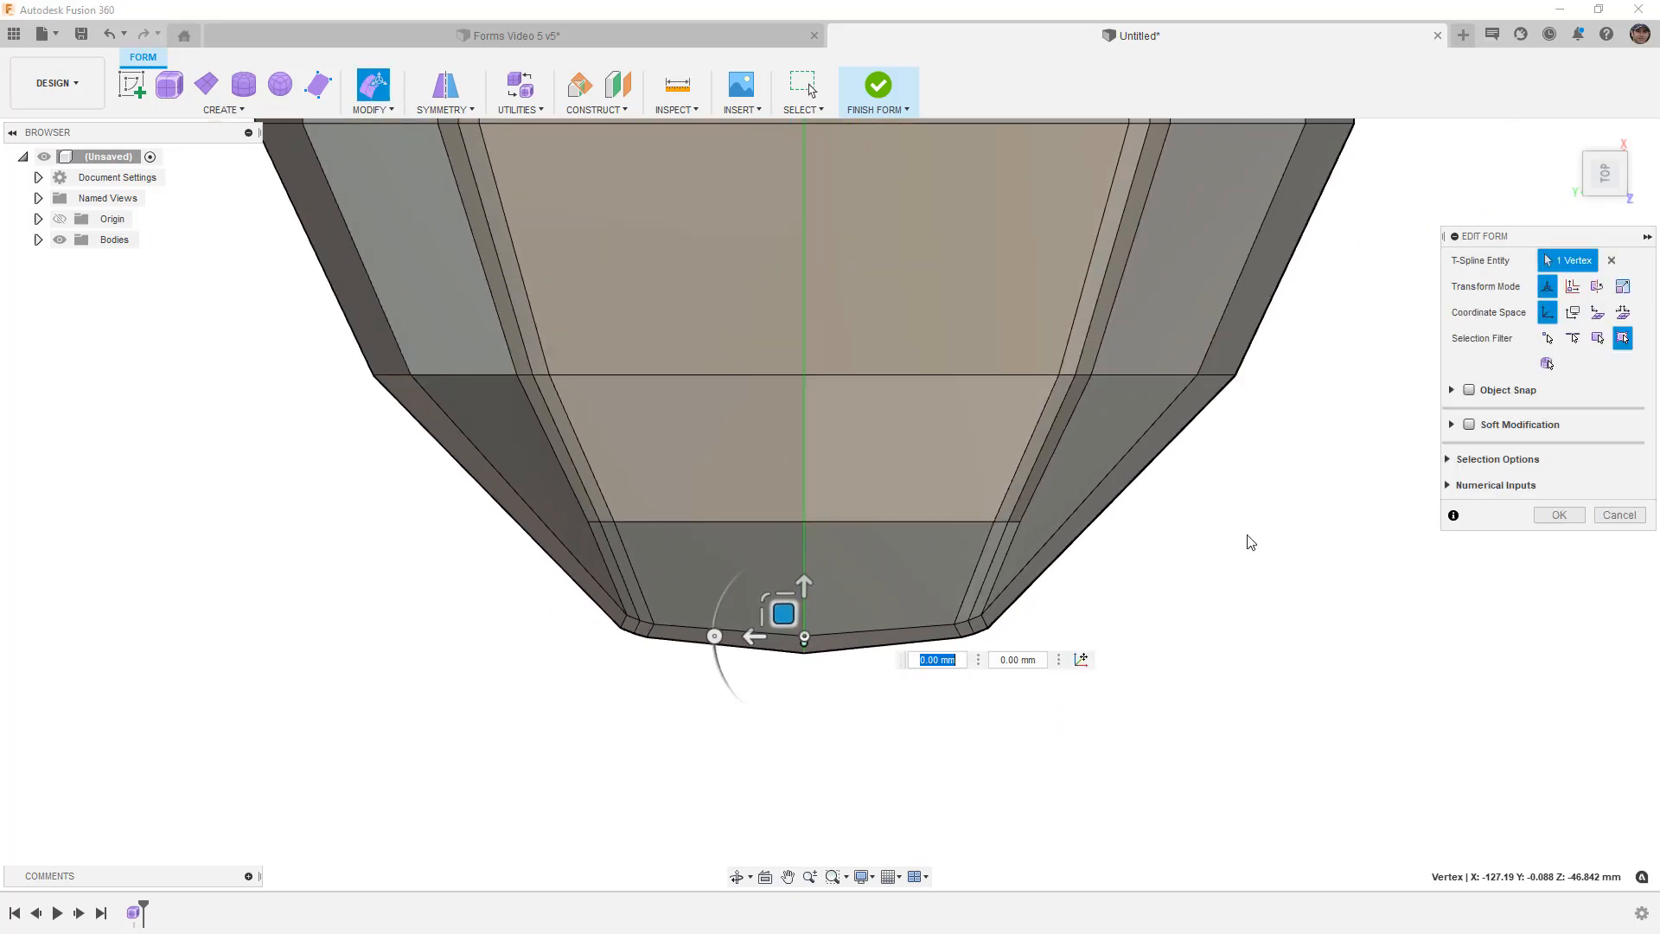
Step: Examine the shell's front profile and its corner curvature in smooth display
{"action": "left_click", "coordinate": [1606, 207]}
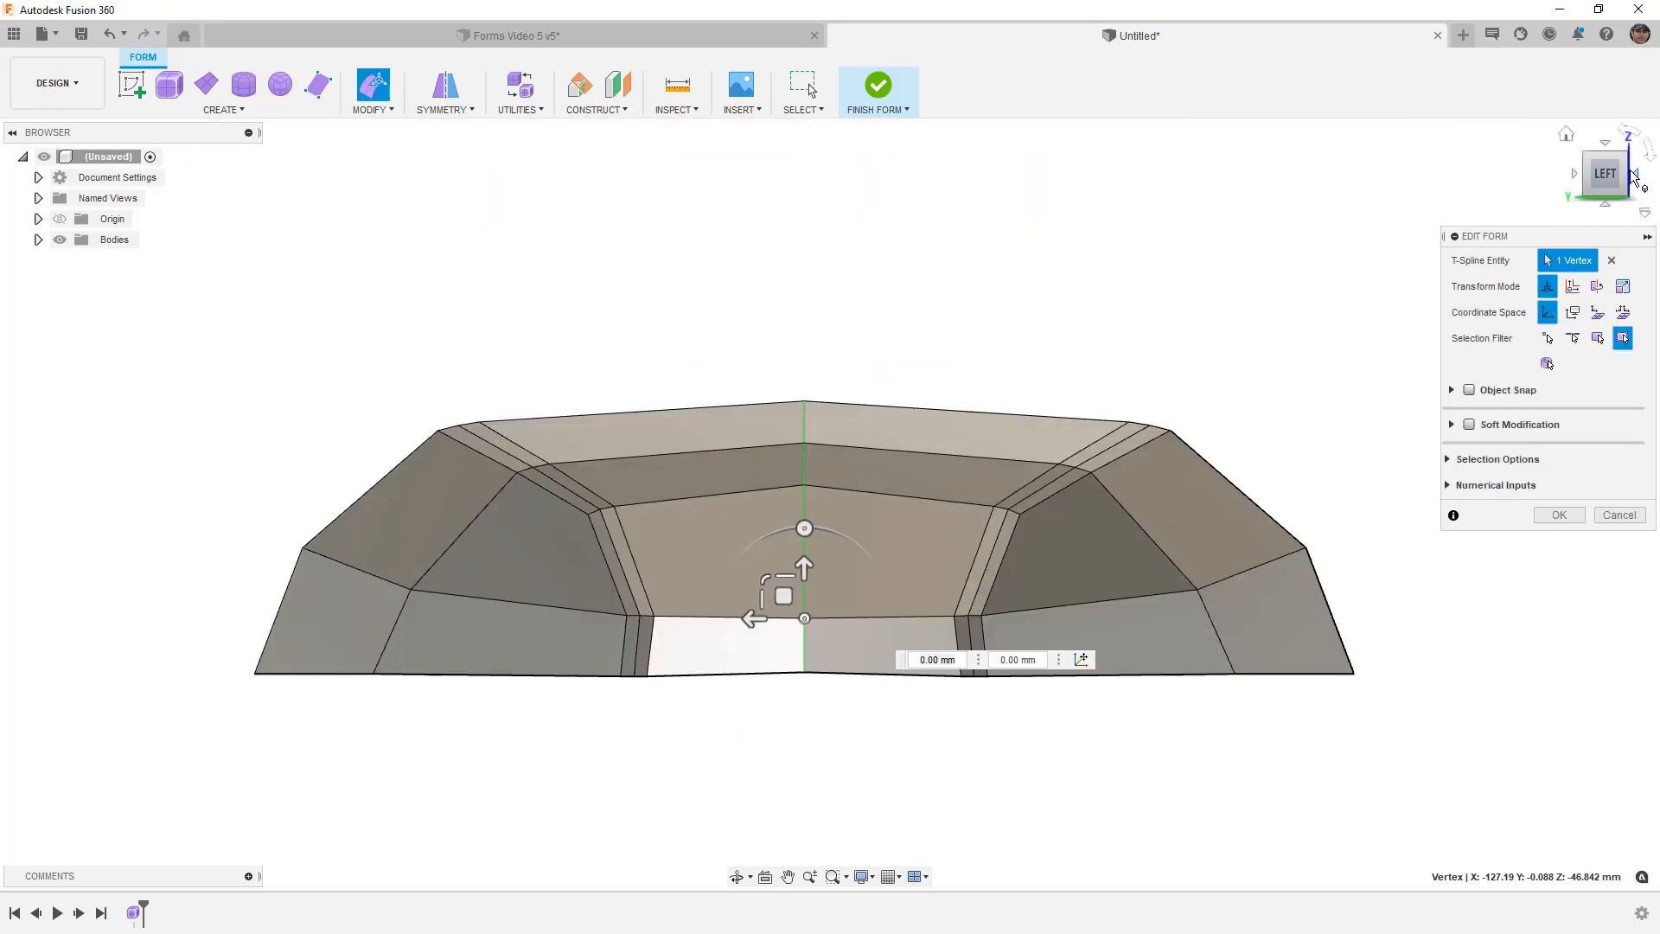
{"action": "left_click", "coordinate": [1640, 176]}
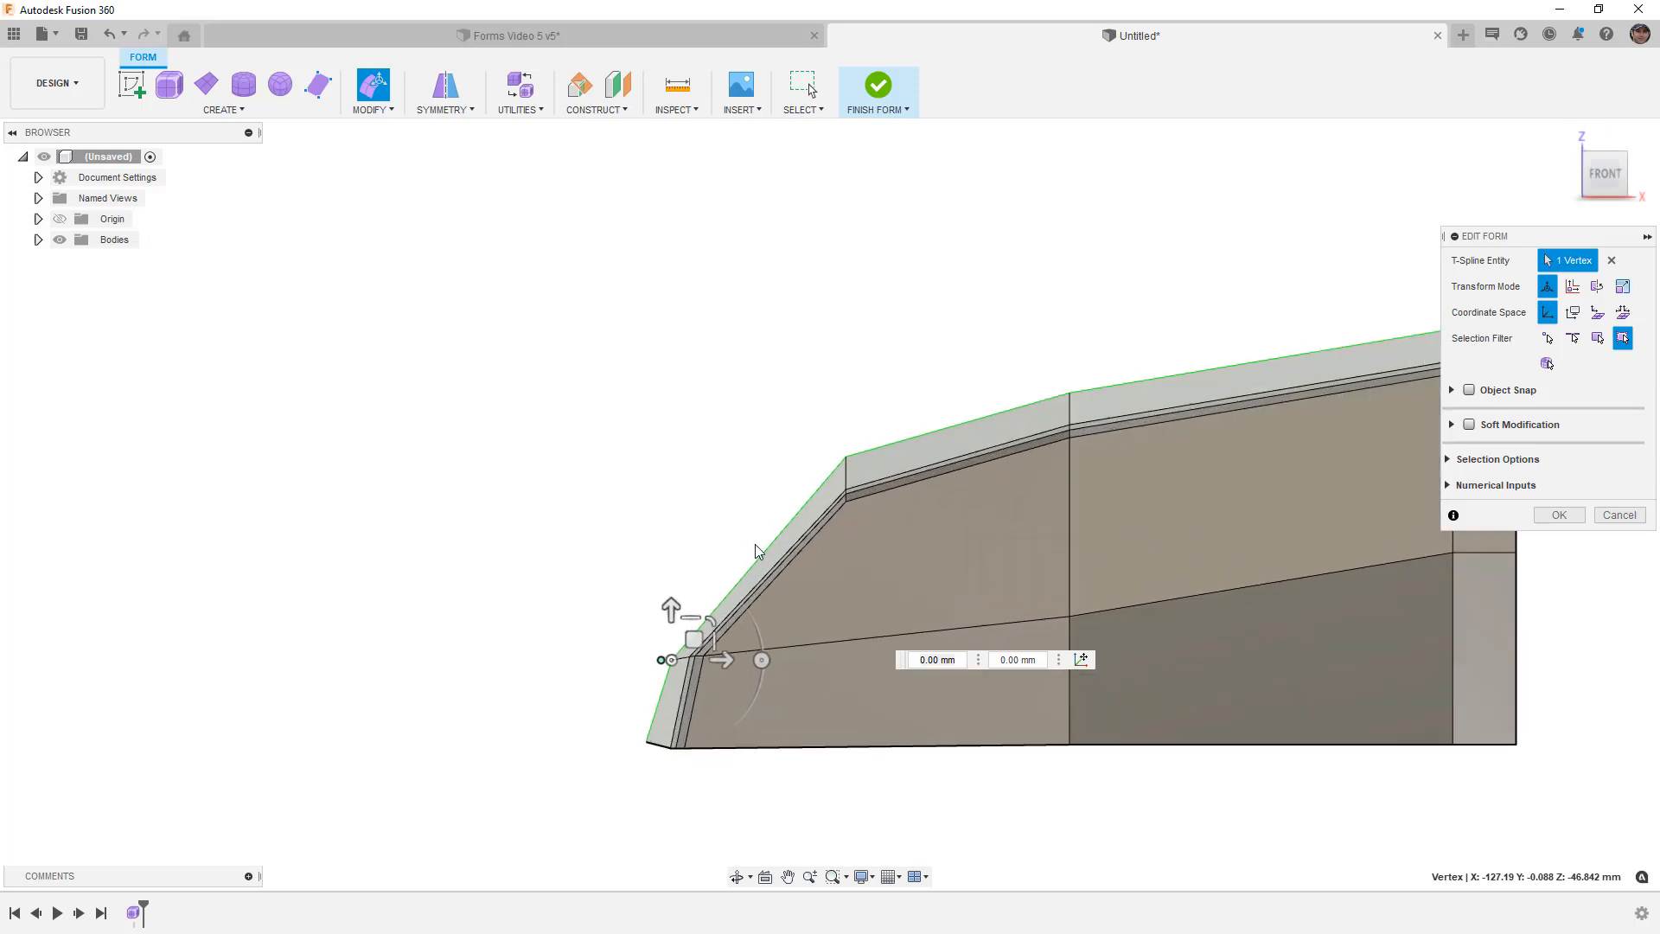
{"action": "scroll", "coordinate": [786, 504], "scroll_direction": "down", "scroll_amount": 3}
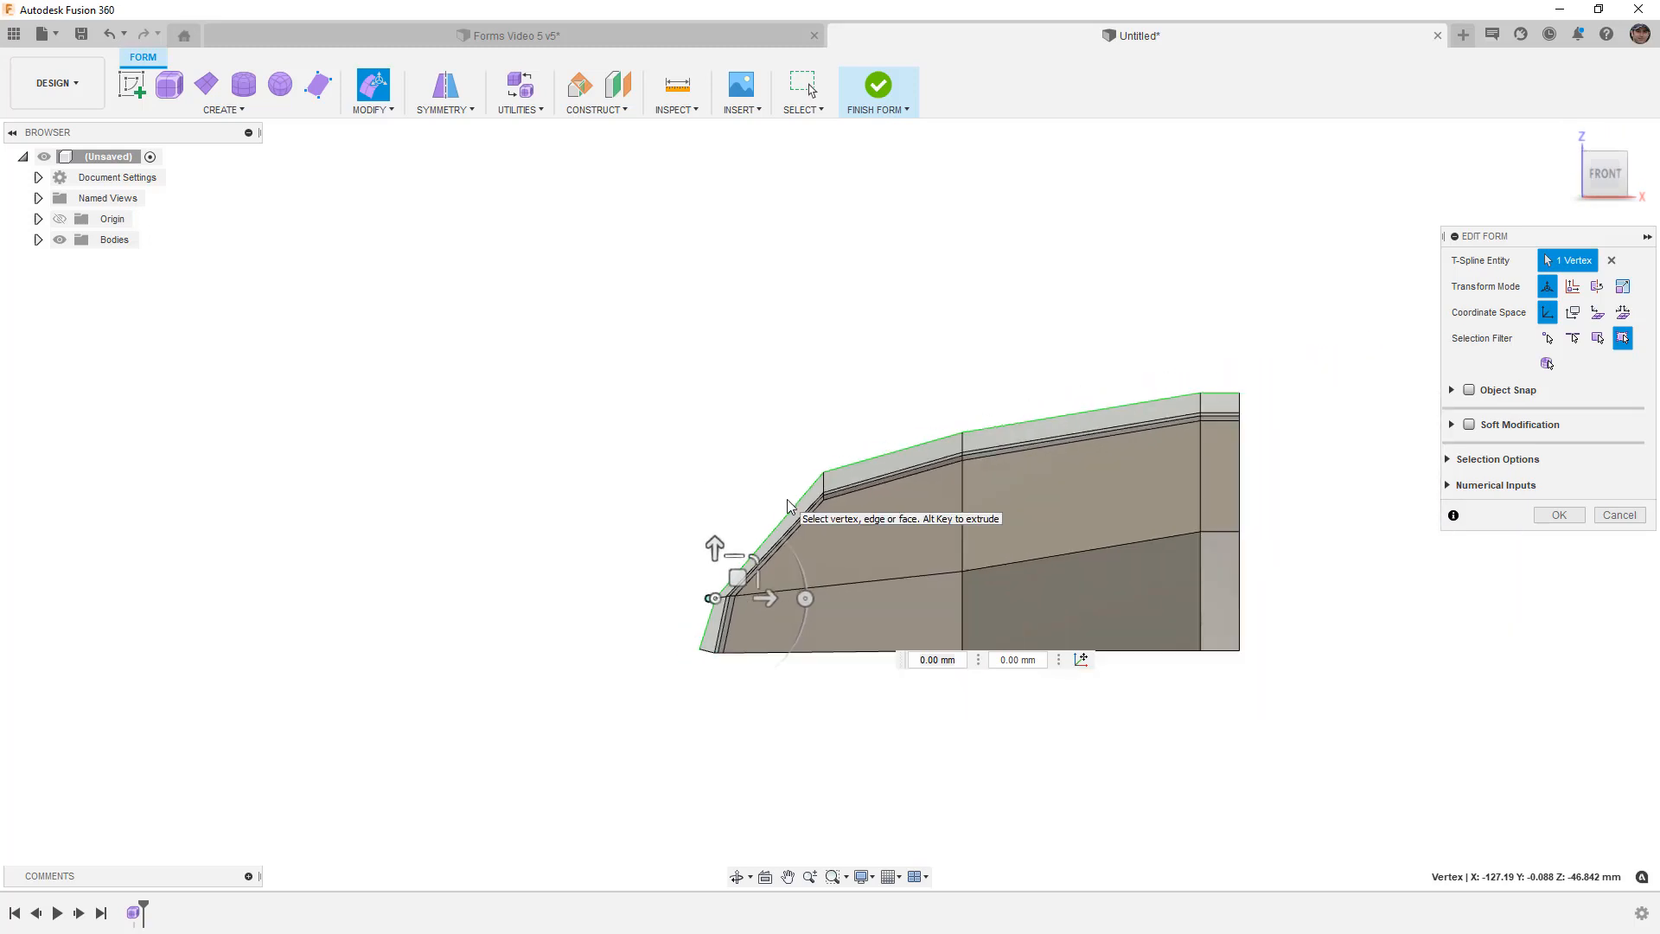
{"action": "key", "text": "alt+3"}
{"action": "left_click", "coordinate": [720, 480]}
{"action": "scroll", "coordinate": [749, 512], "scroll_direction": "up", "scroll_amount": 2}
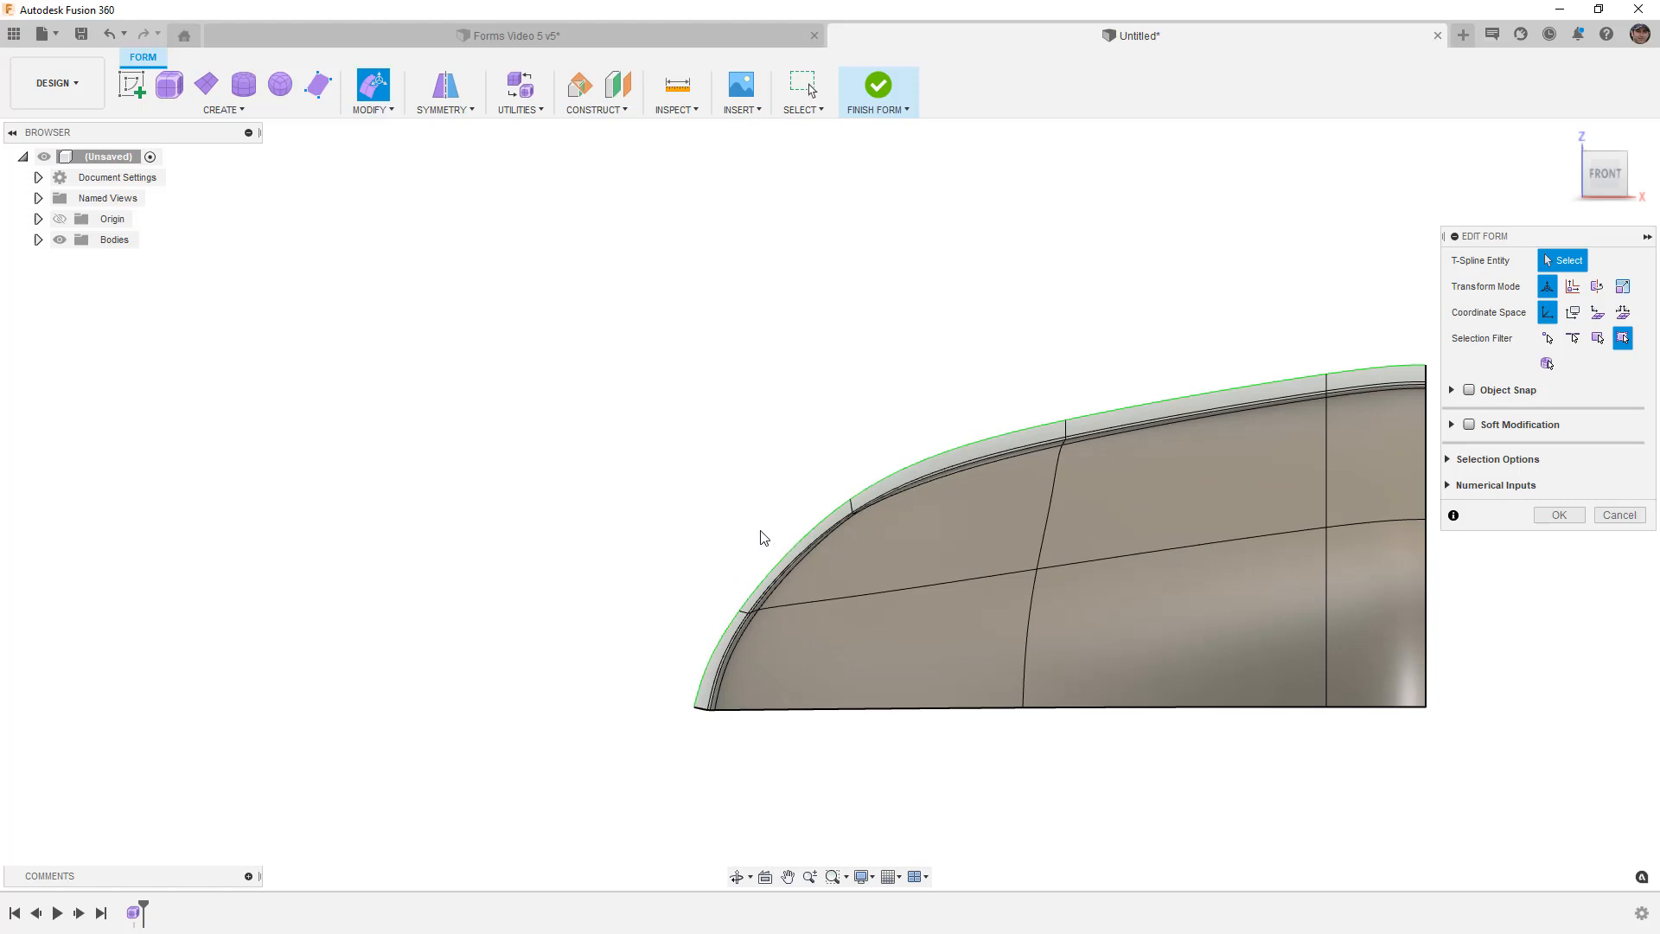
{"action": "scroll", "coordinate": [833, 528], "scroll_direction": "up", "scroll_amount": 5}
{"action": "middle_click_drag", "start_coordinate": [904, 499], "coordinate": [845, 357], "text": "shift"}
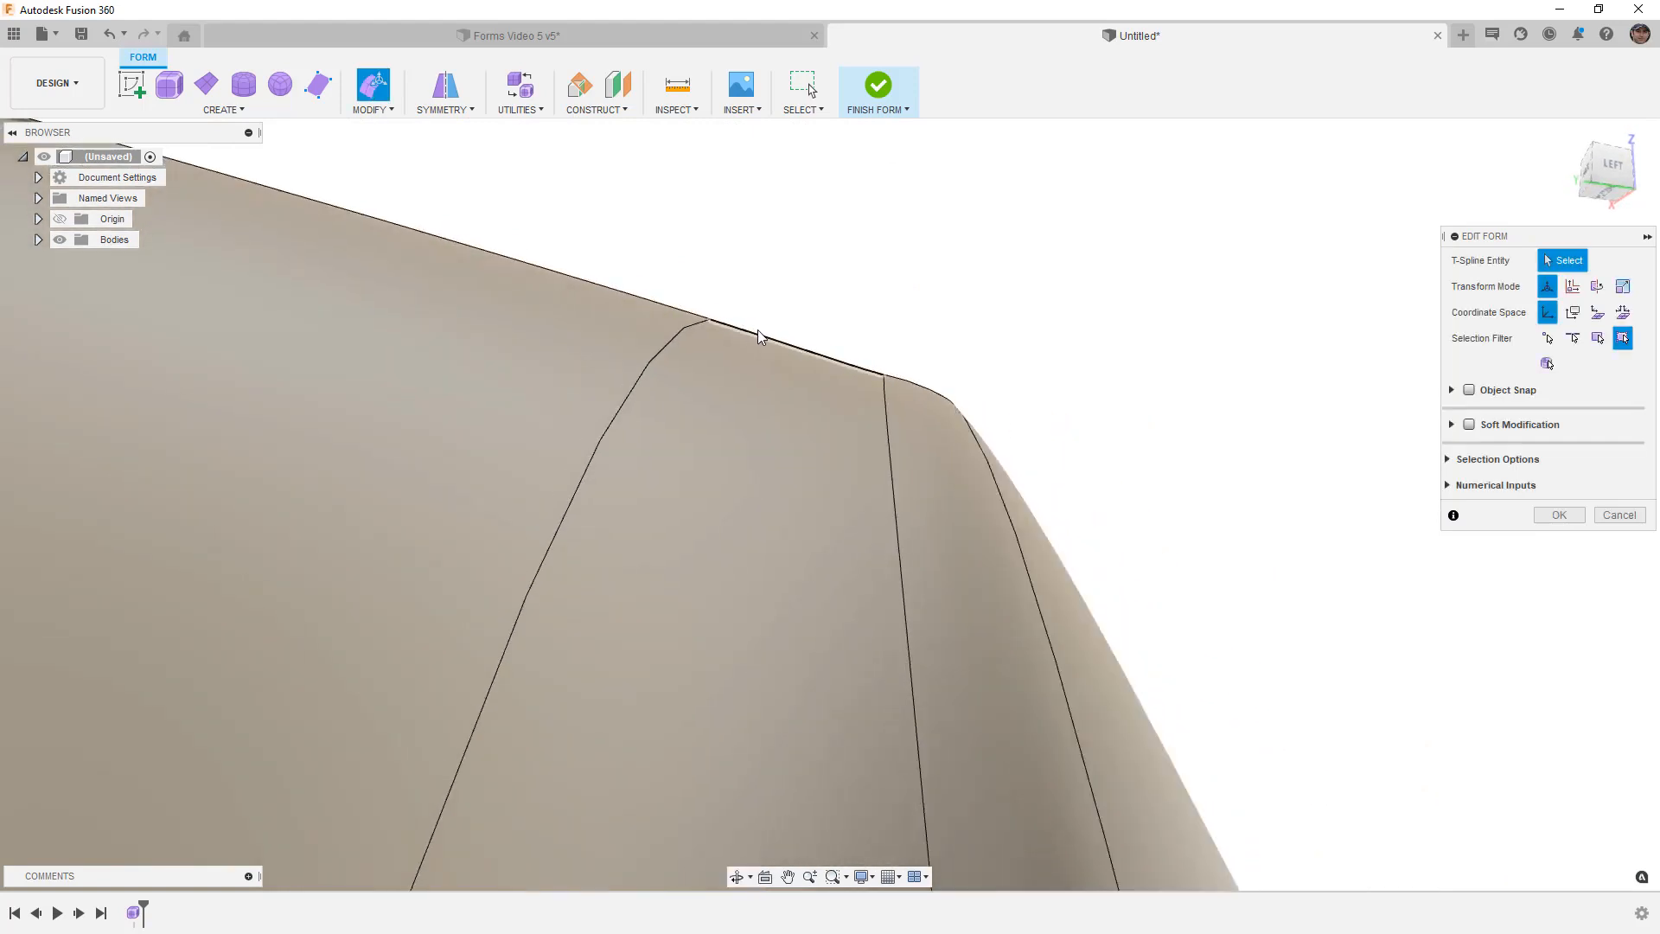
Step: Finish editing the form and delete the middle edge loop running along the corner strip, including its symmetric counterpart
{"action": "middle_click_drag", "start_coordinate": [971, 378], "coordinate": [908, 371], "text": "shift"}
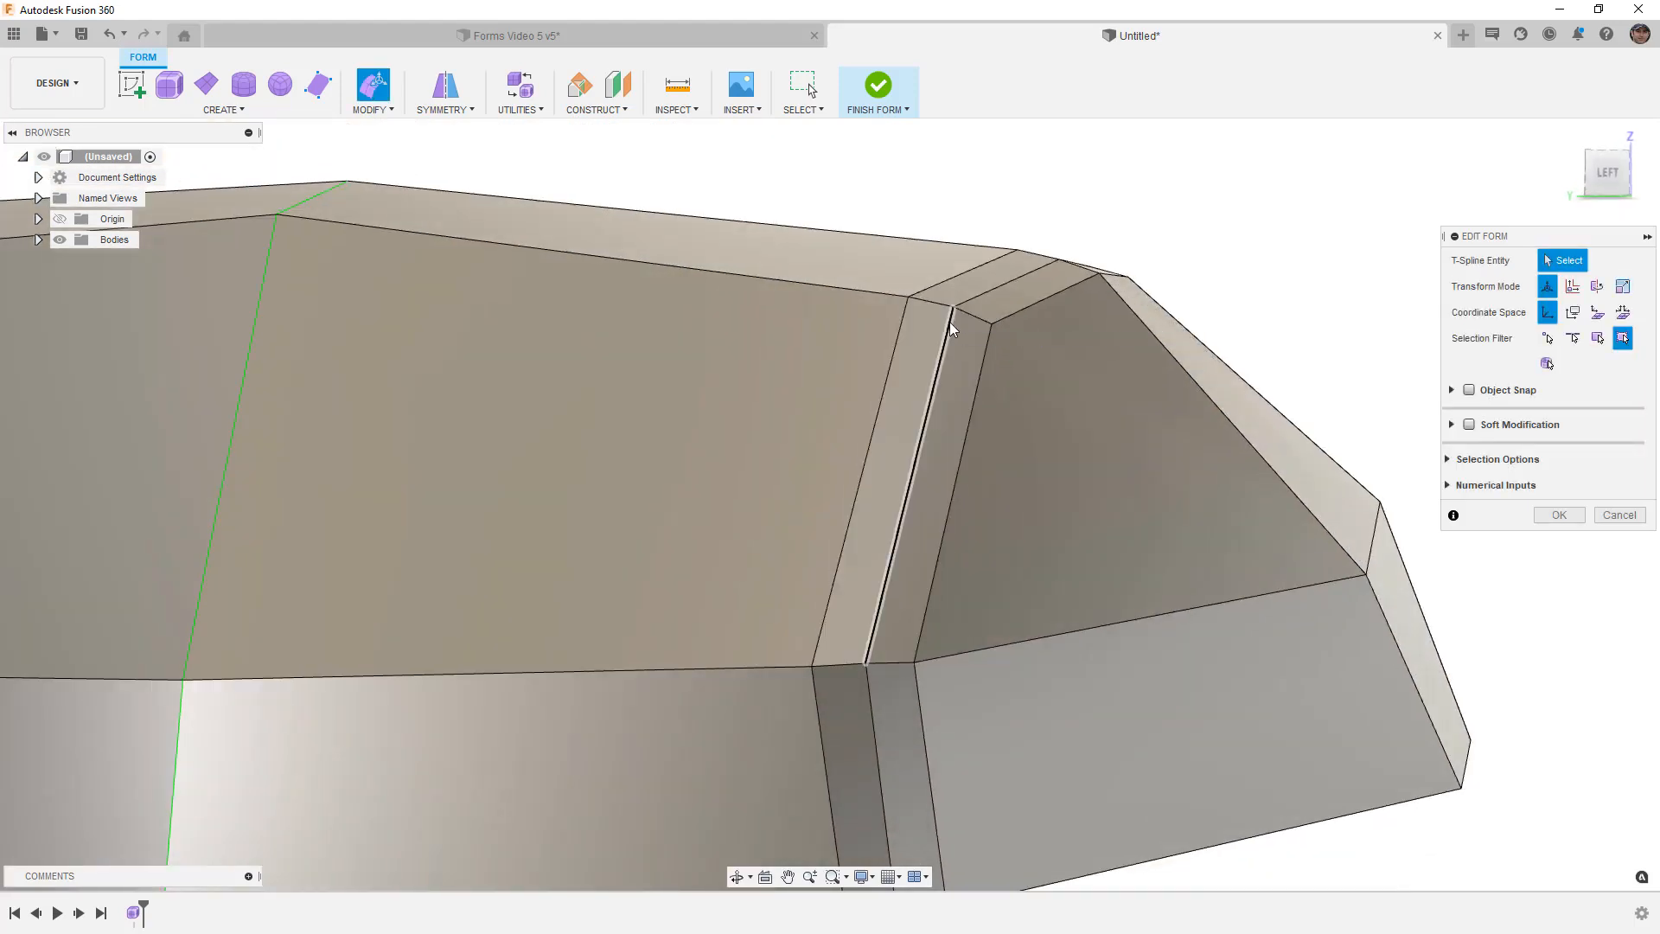
{"action": "mouse_move", "coordinate": [1093, 317]}
{"action": "middle_mouse_down", "text": "shift"}
{"action": "mouse_move", "coordinate": [1103, 326]}
{"action": "mouse_move", "coordinate": [1092, 293]}
{"action": "middle_mouse_up", "text": "shift"}
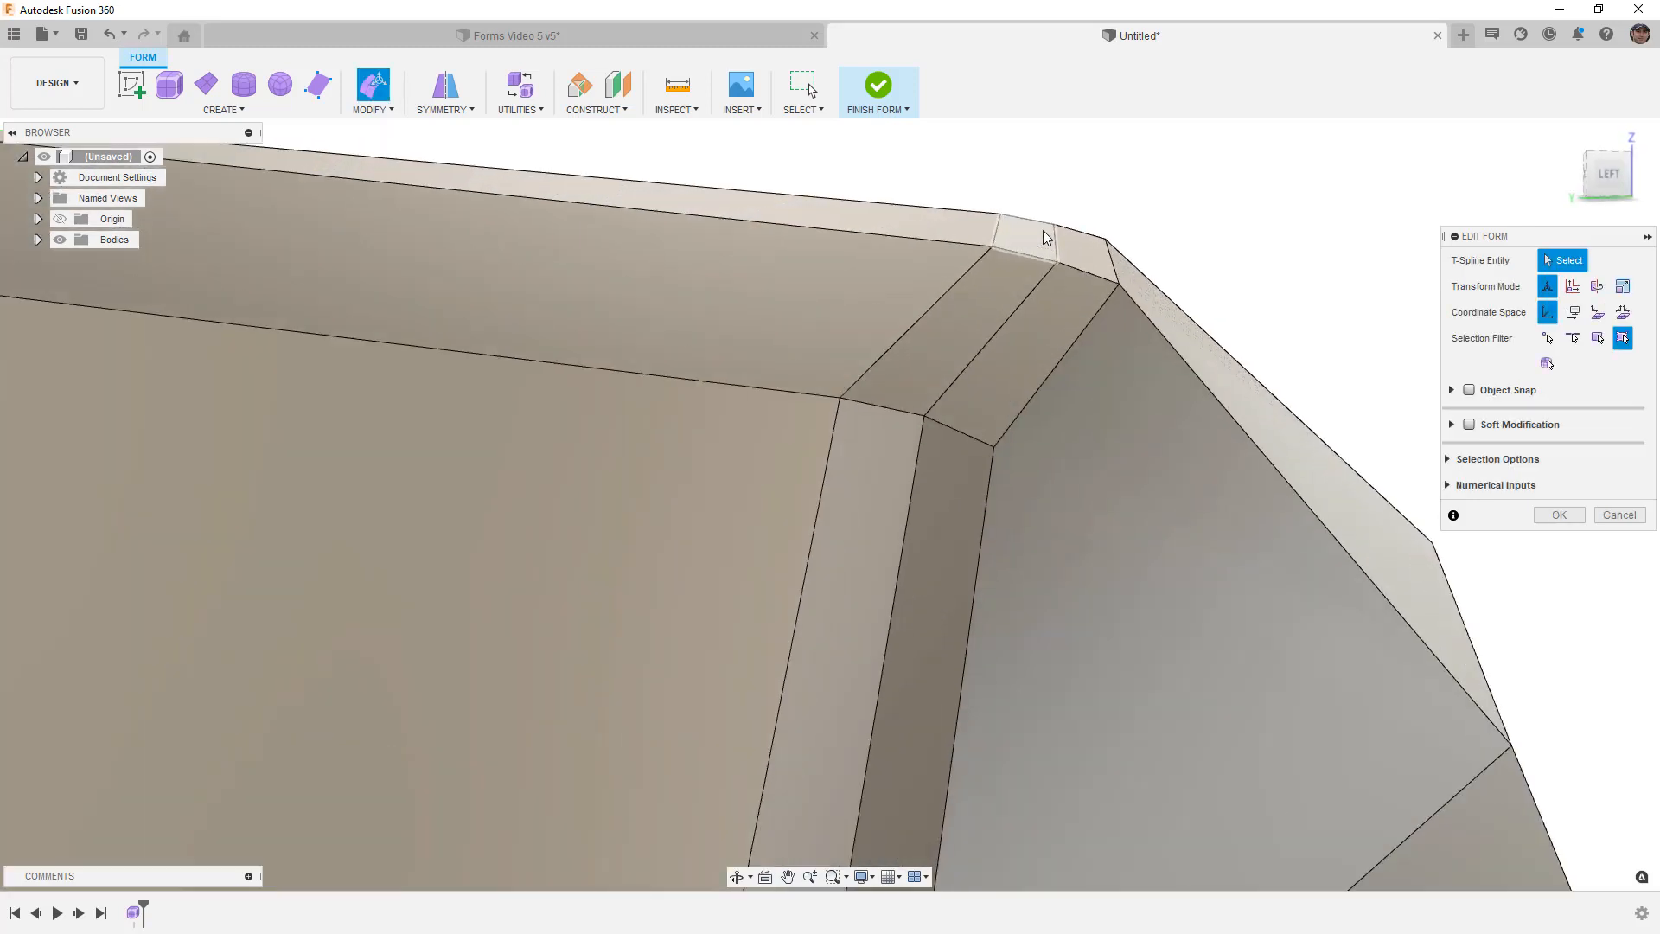
{"action": "scroll", "coordinate": [980, 211], "scroll_direction": "up", "scroll_amount": 5}
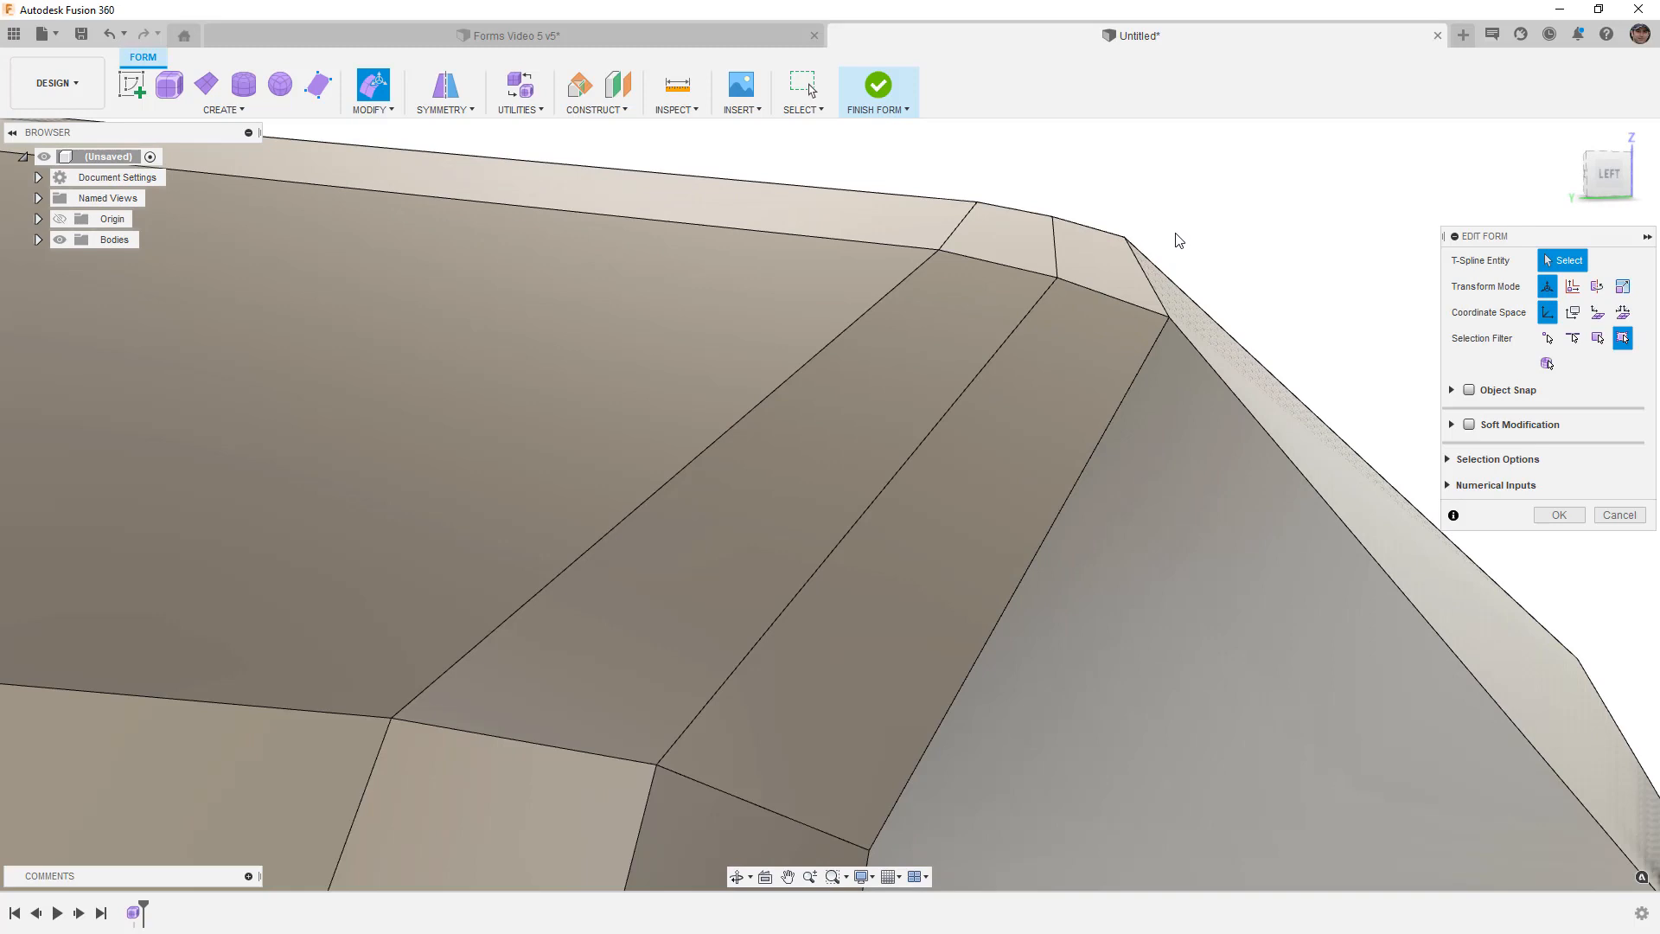
{"action": "scroll", "coordinate": [1093, 276], "scroll_direction": "down", "scroll_amount": 5}
{"action": "middle_click_drag", "start_coordinate": [1093, 277], "coordinate": [1096, 436], "text": "shift"}
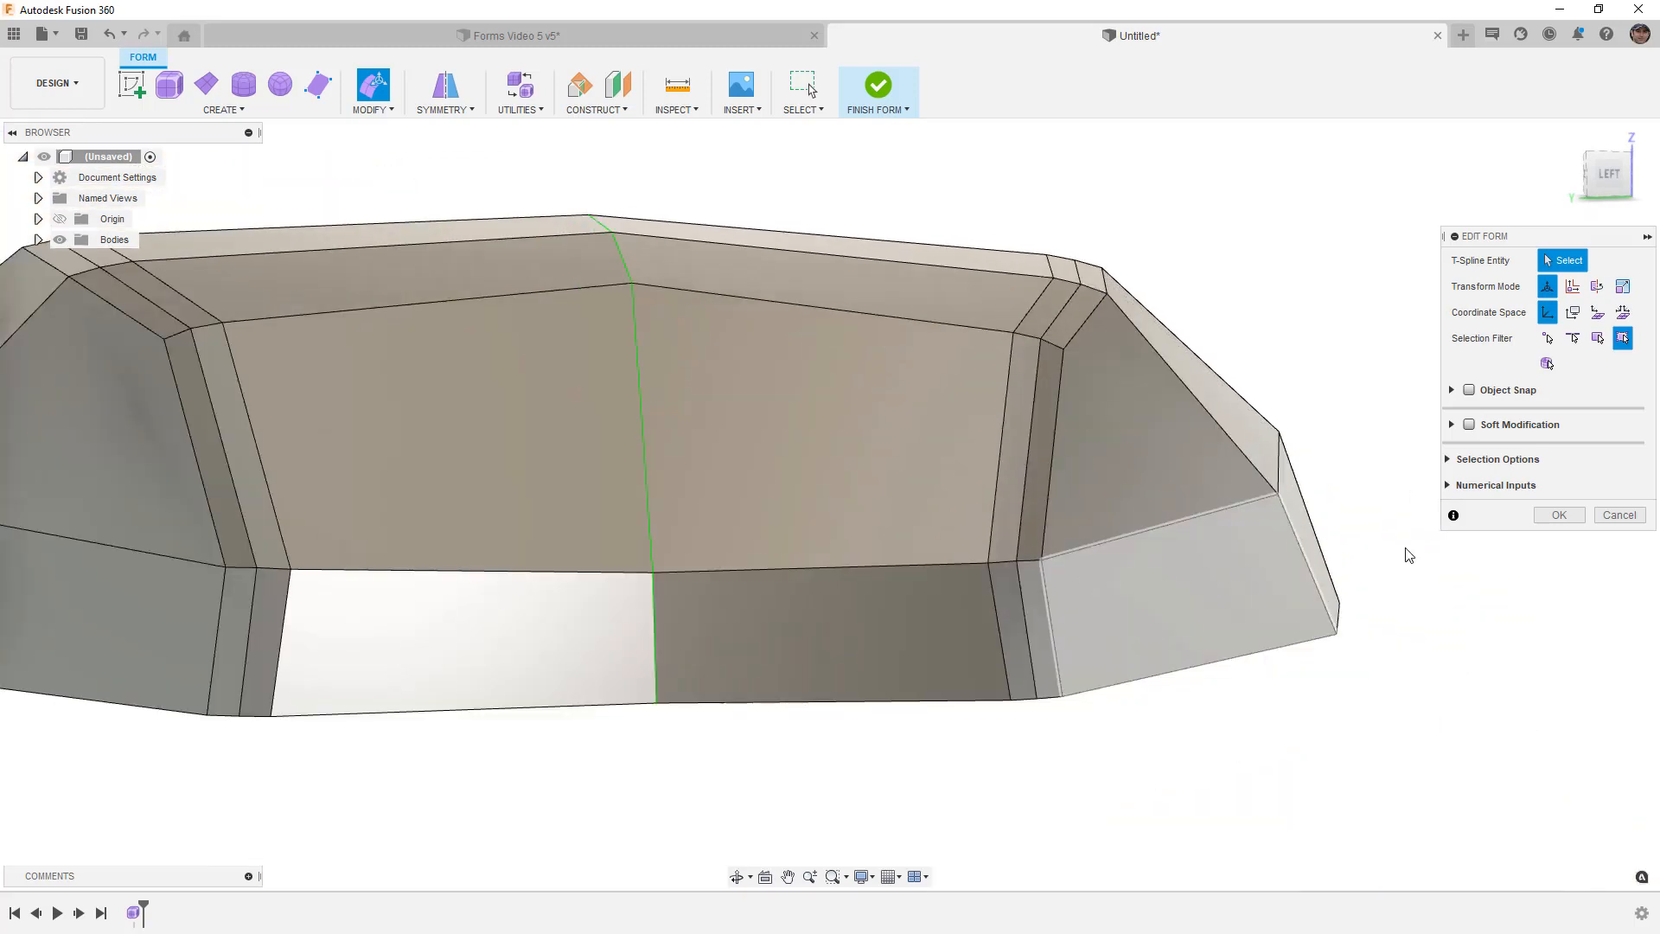
{"action": "left_click", "coordinate": [1558, 514]}
{"action": "middle_click_drag", "start_coordinate": [1356, 600], "coordinate": [999, 621], "text": "shift"}
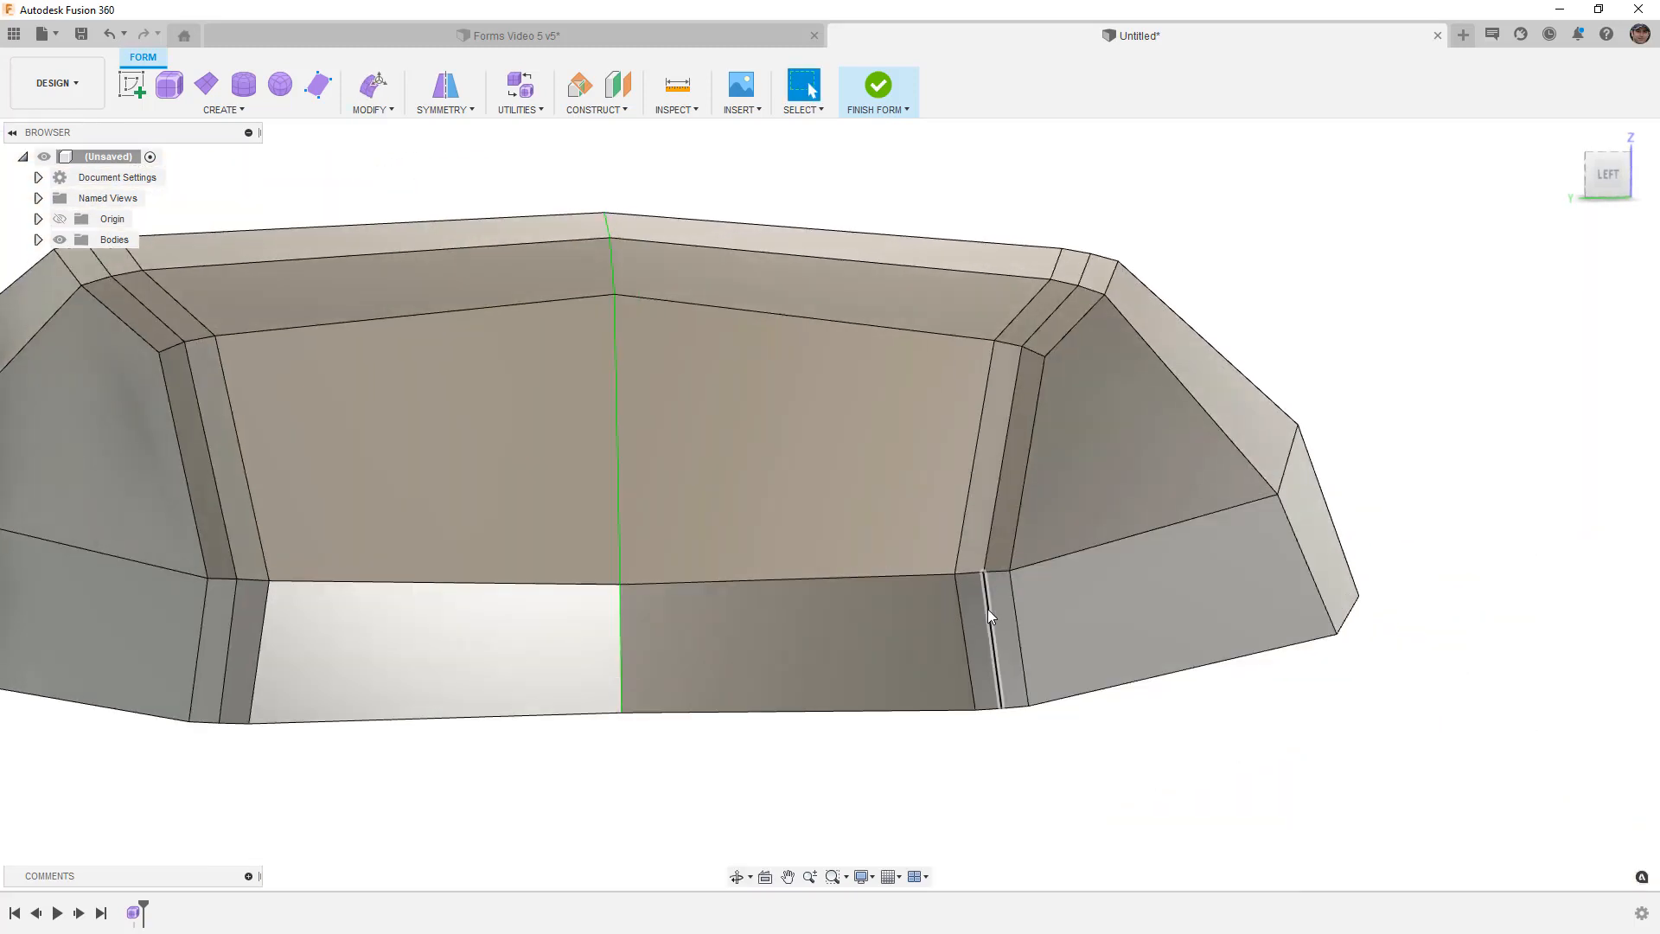
{"action": "double_click", "coordinate": [988, 607]}
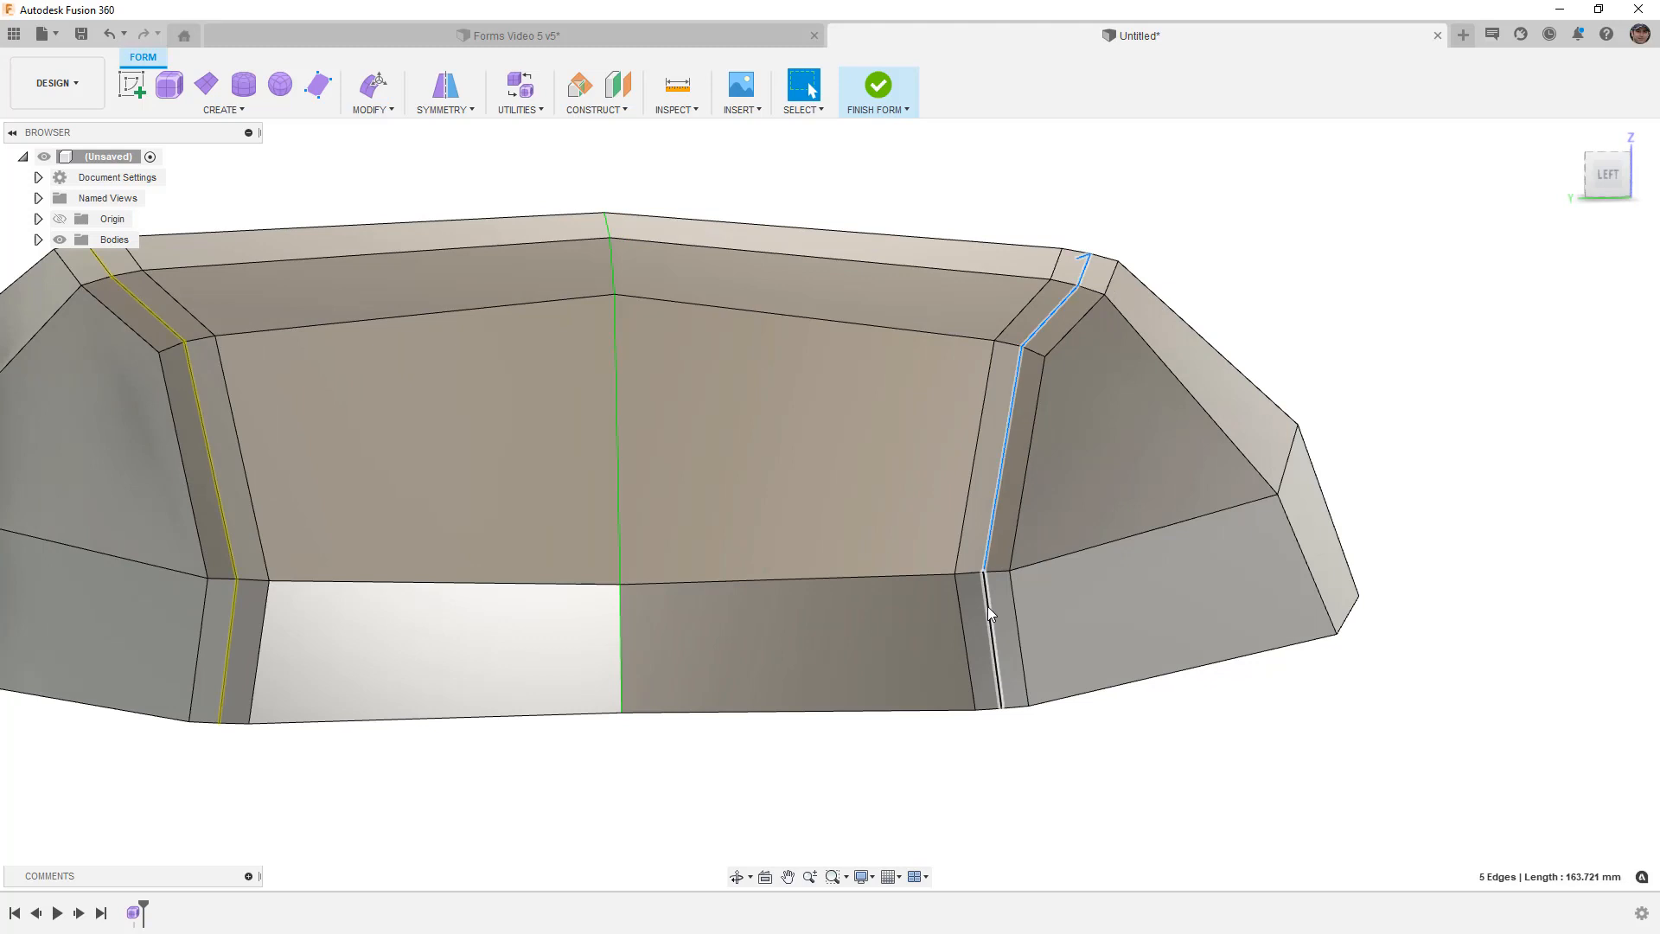
{"action": "key", "text": "Escape"}
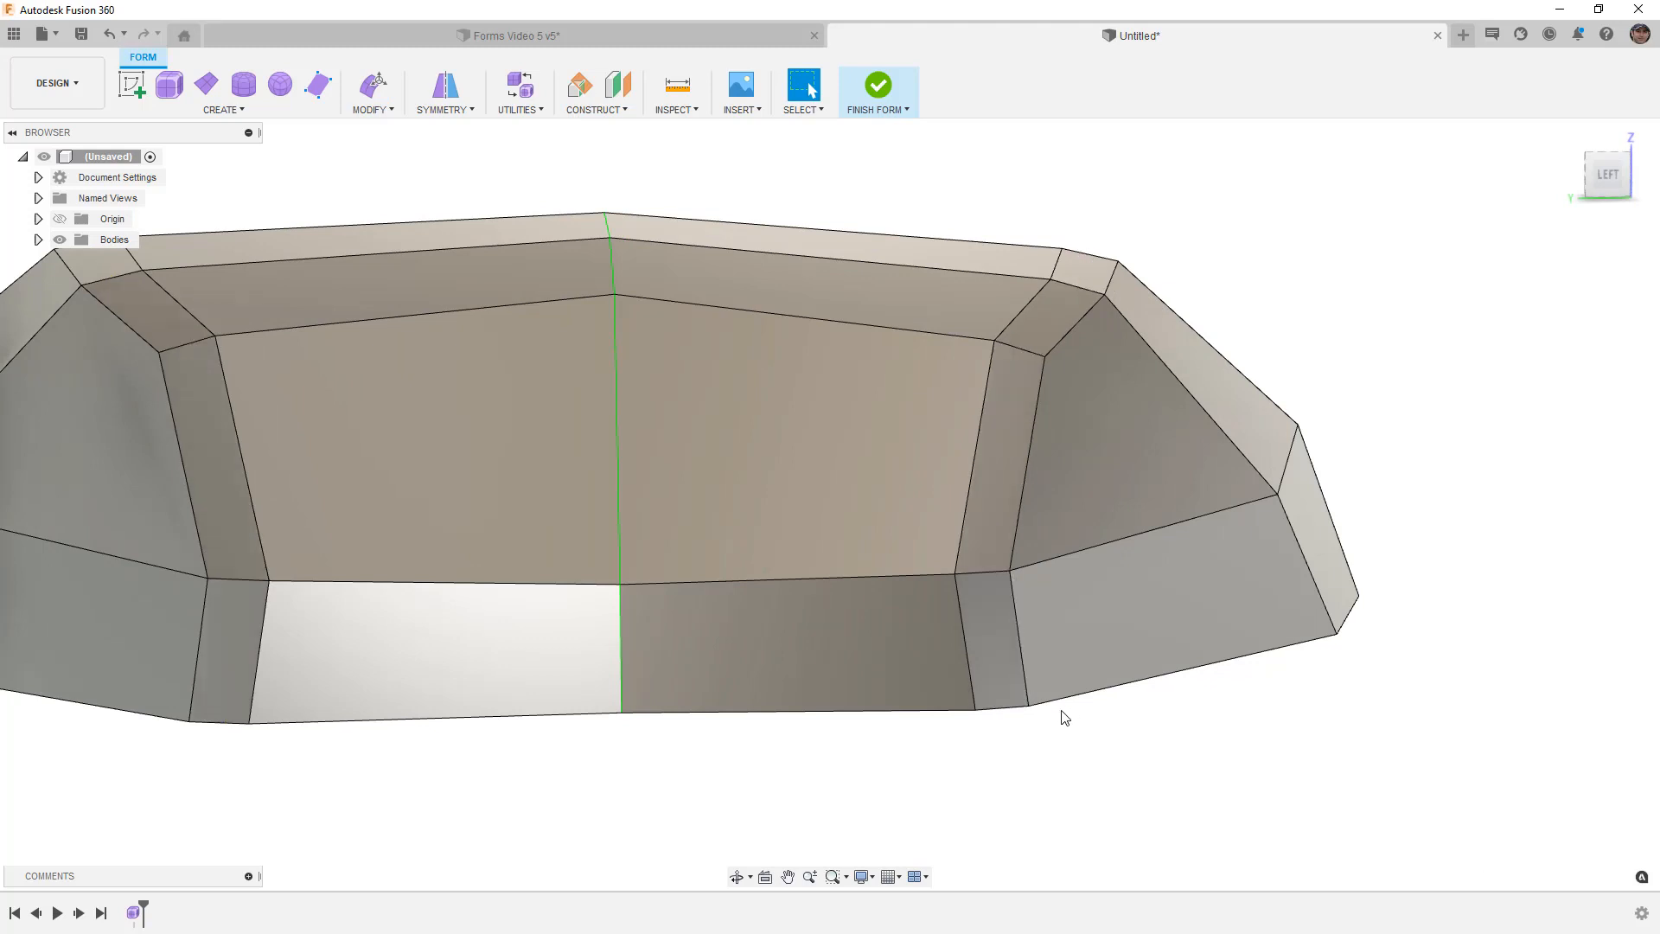
Step: Move the two short vertical edges of the corner strip at the narrow end inward along the shell's length
{"action": "key", "text": "ctrl+3"}
{"action": "middle_click_drag", "start_coordinate": [1057, 718], "coordinate": [1004, 589], "text": "shift"}
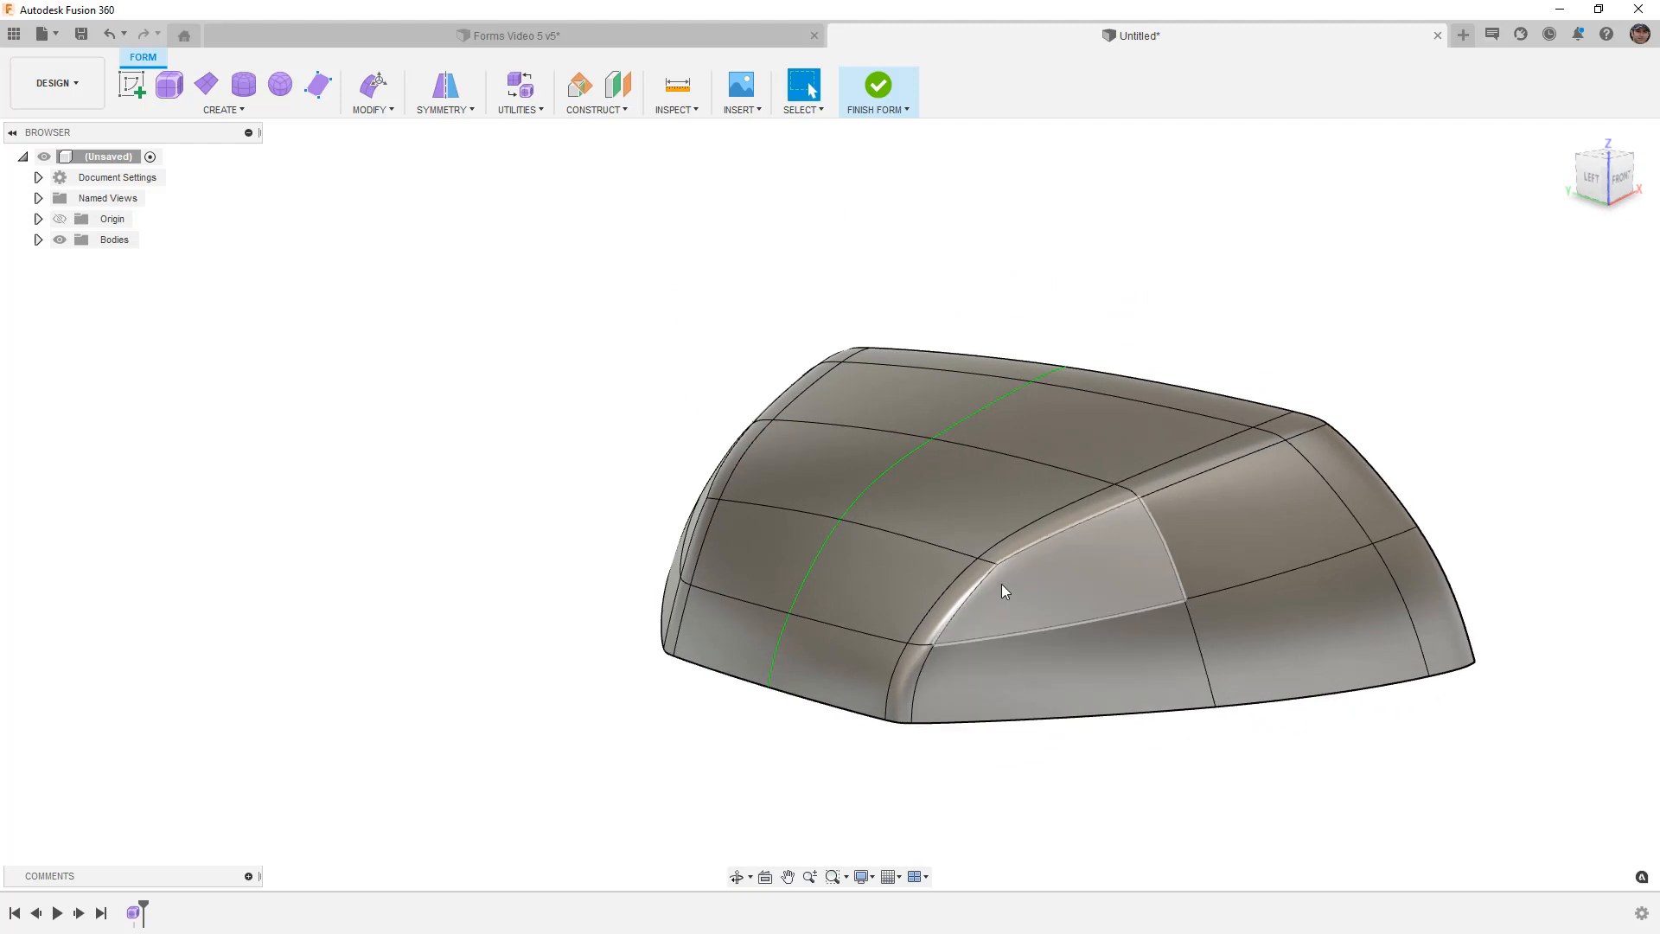
{"action": "scroll", "coordinate": [1001, 583], "scroll_direction": "up", "scroll_amount": 4}
{"action": "key", "text": "alt+1"}
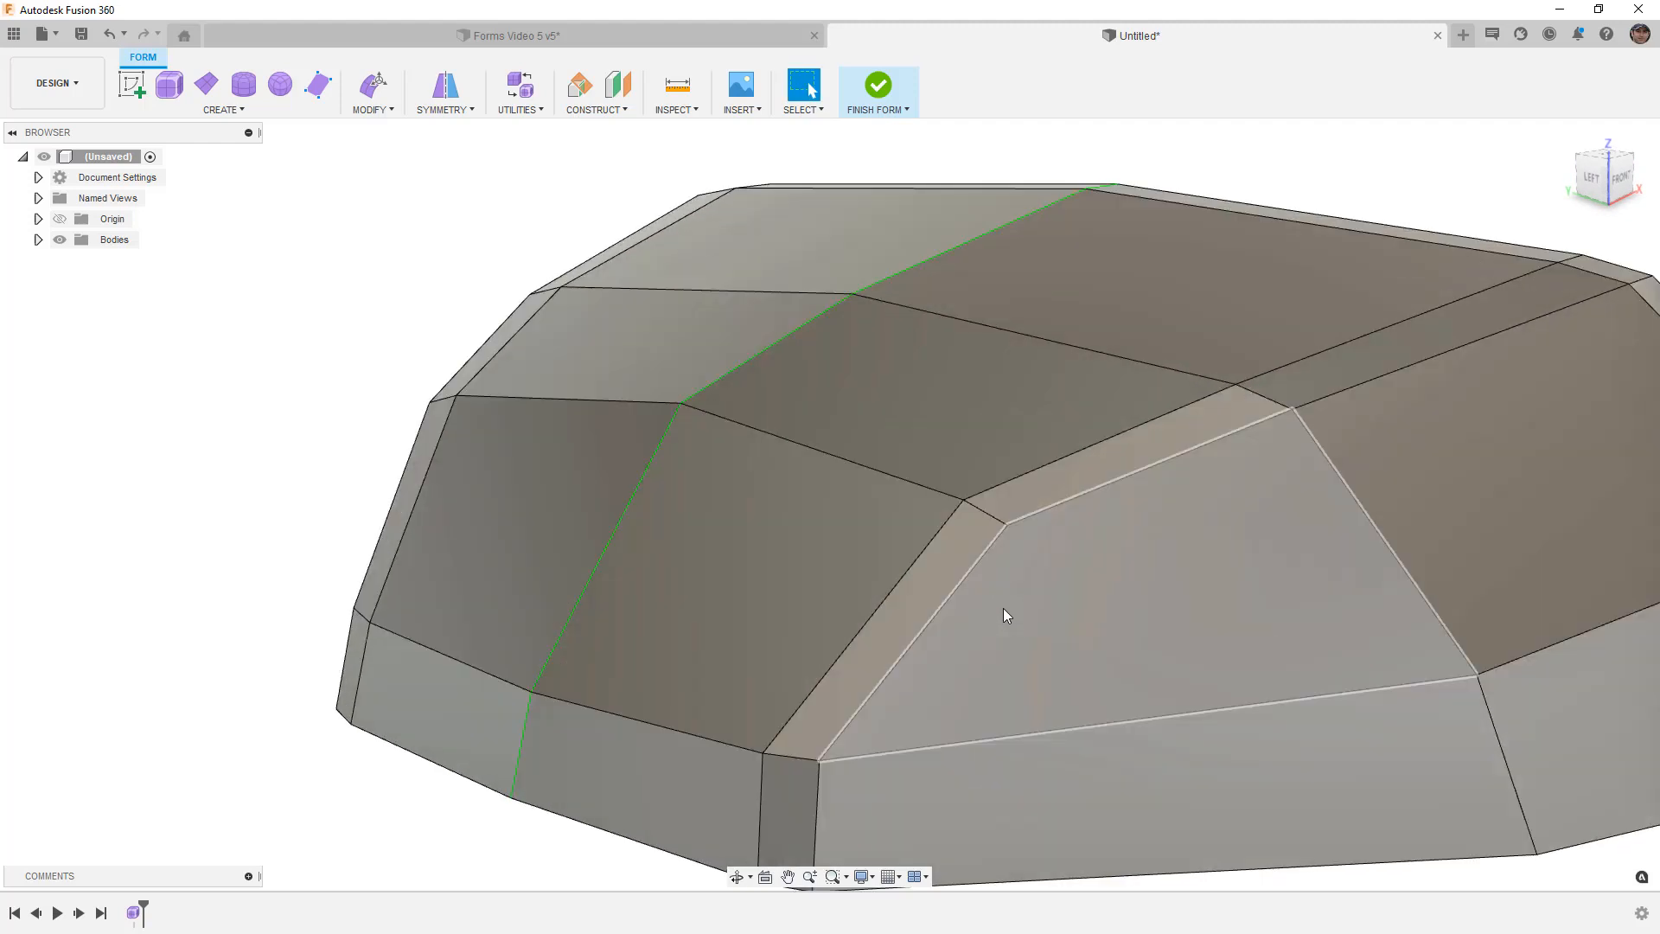
{"action": "scroll", "coordinate": [1003, 608], "scroll_direction": "down", "scroll_amount": 5}
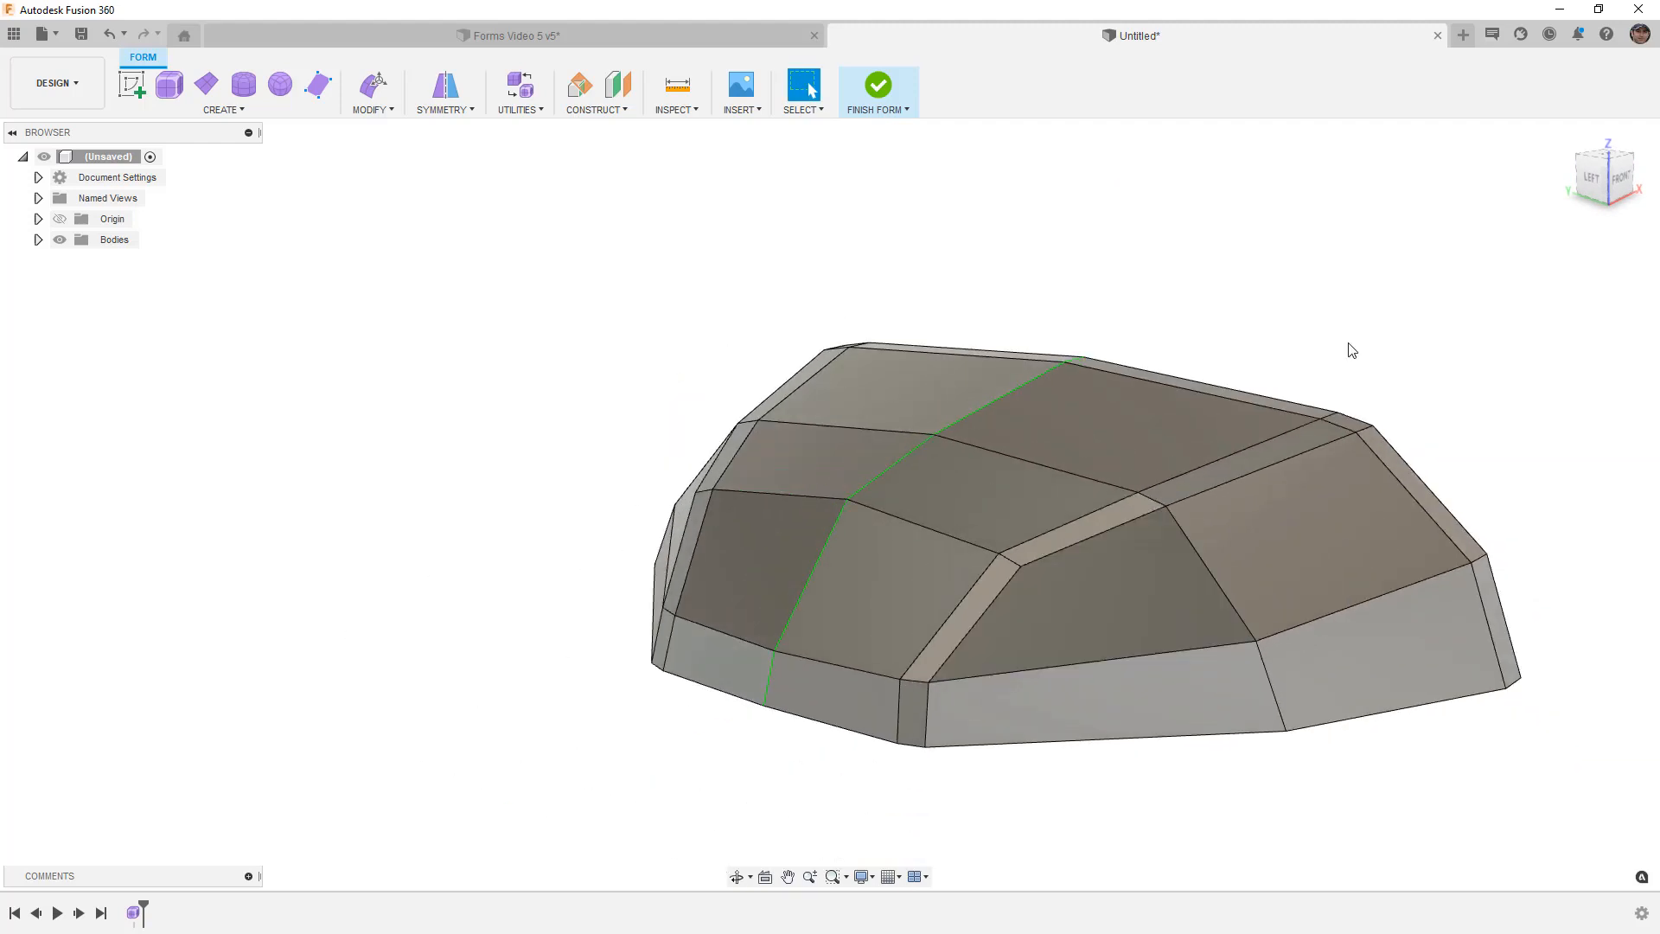
{"action": "left_click", "coordinate": [1622, 180]}
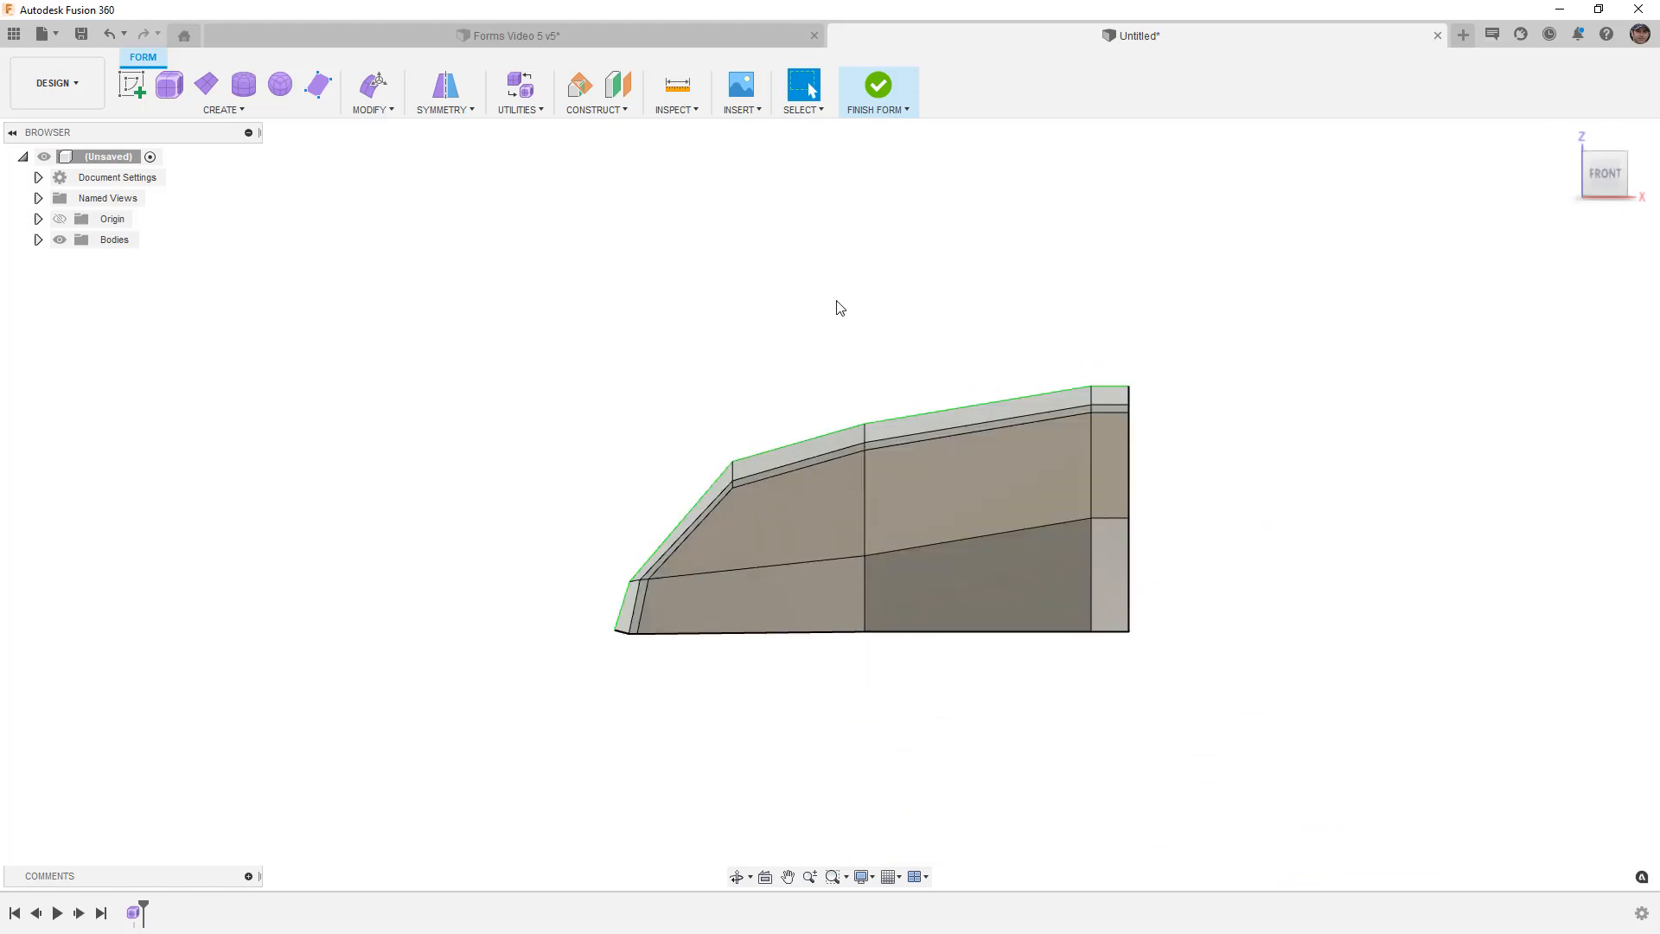
{"action": "left_click", "coordinate": [374, 84]}
{"action": "scroll", "coordinate": [699, 553], "scroll_direction": "up", "scroll_amount": 4}
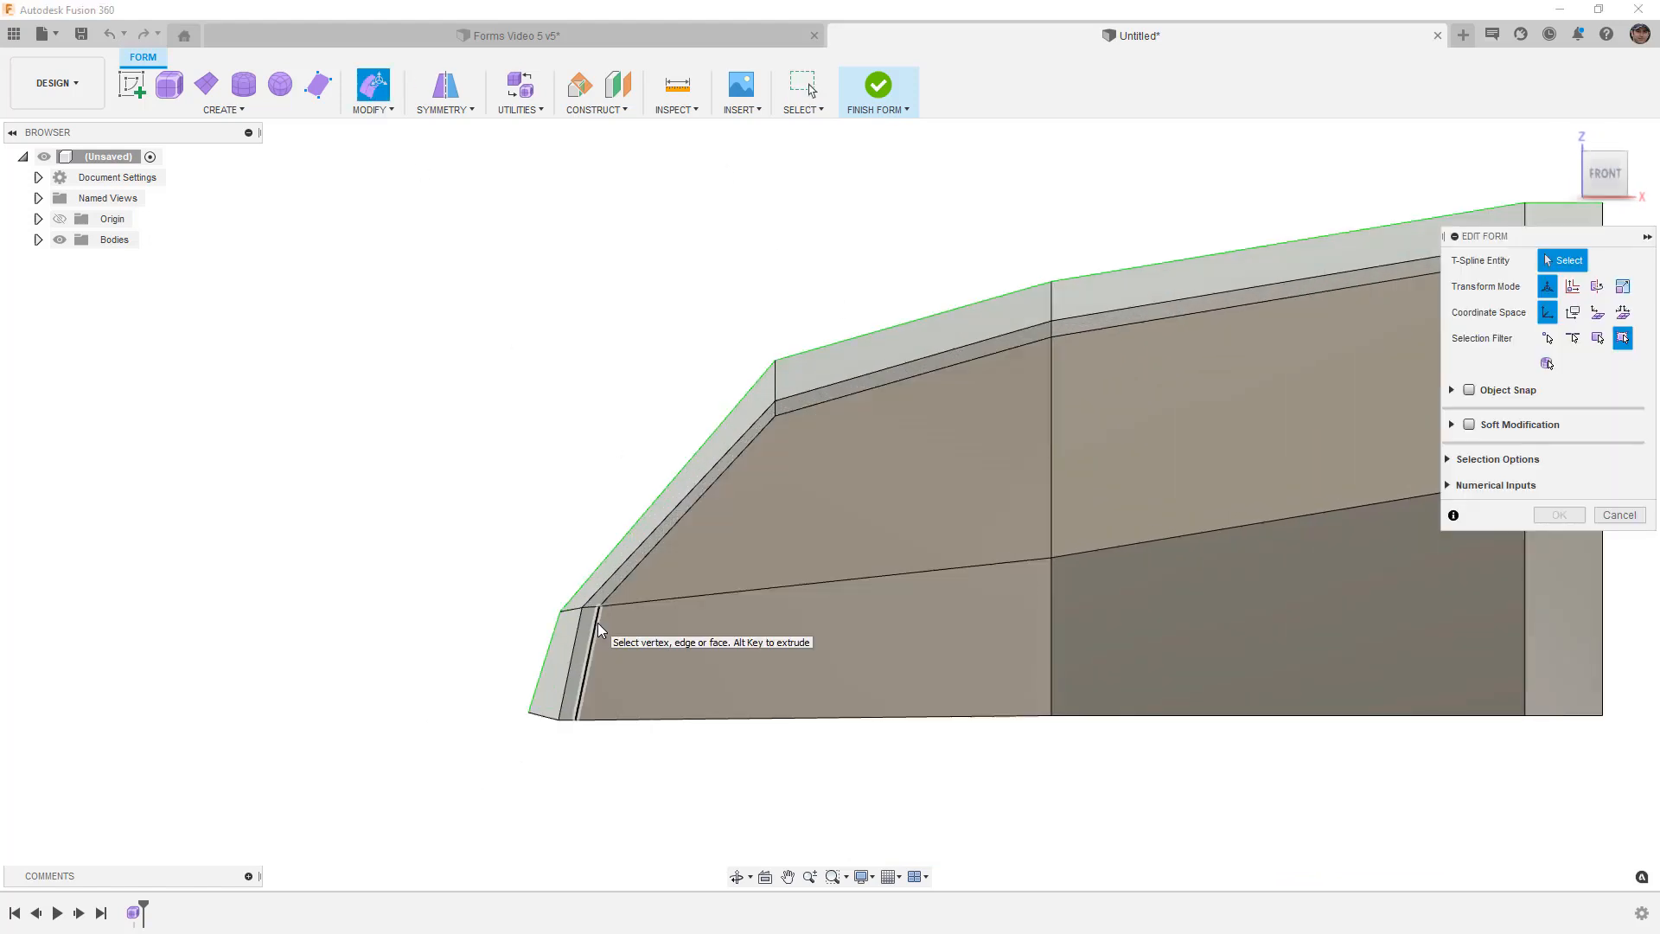
{"action": "left_click", "coordinate": [587, 621]}
{"action": "left_click", "coordinate": [572, 638], "text": "shift"}
{"action": "left_click_drag", "start_coordinate": [600, 638], "coordinate": [651, 637]}
Step: Move the vertex on the corner strip's inner edge, at the first profile bend, about 0.1 mm toward the narrow end and 0.16 mm up
{"action": "key", "text": "alt+3"}
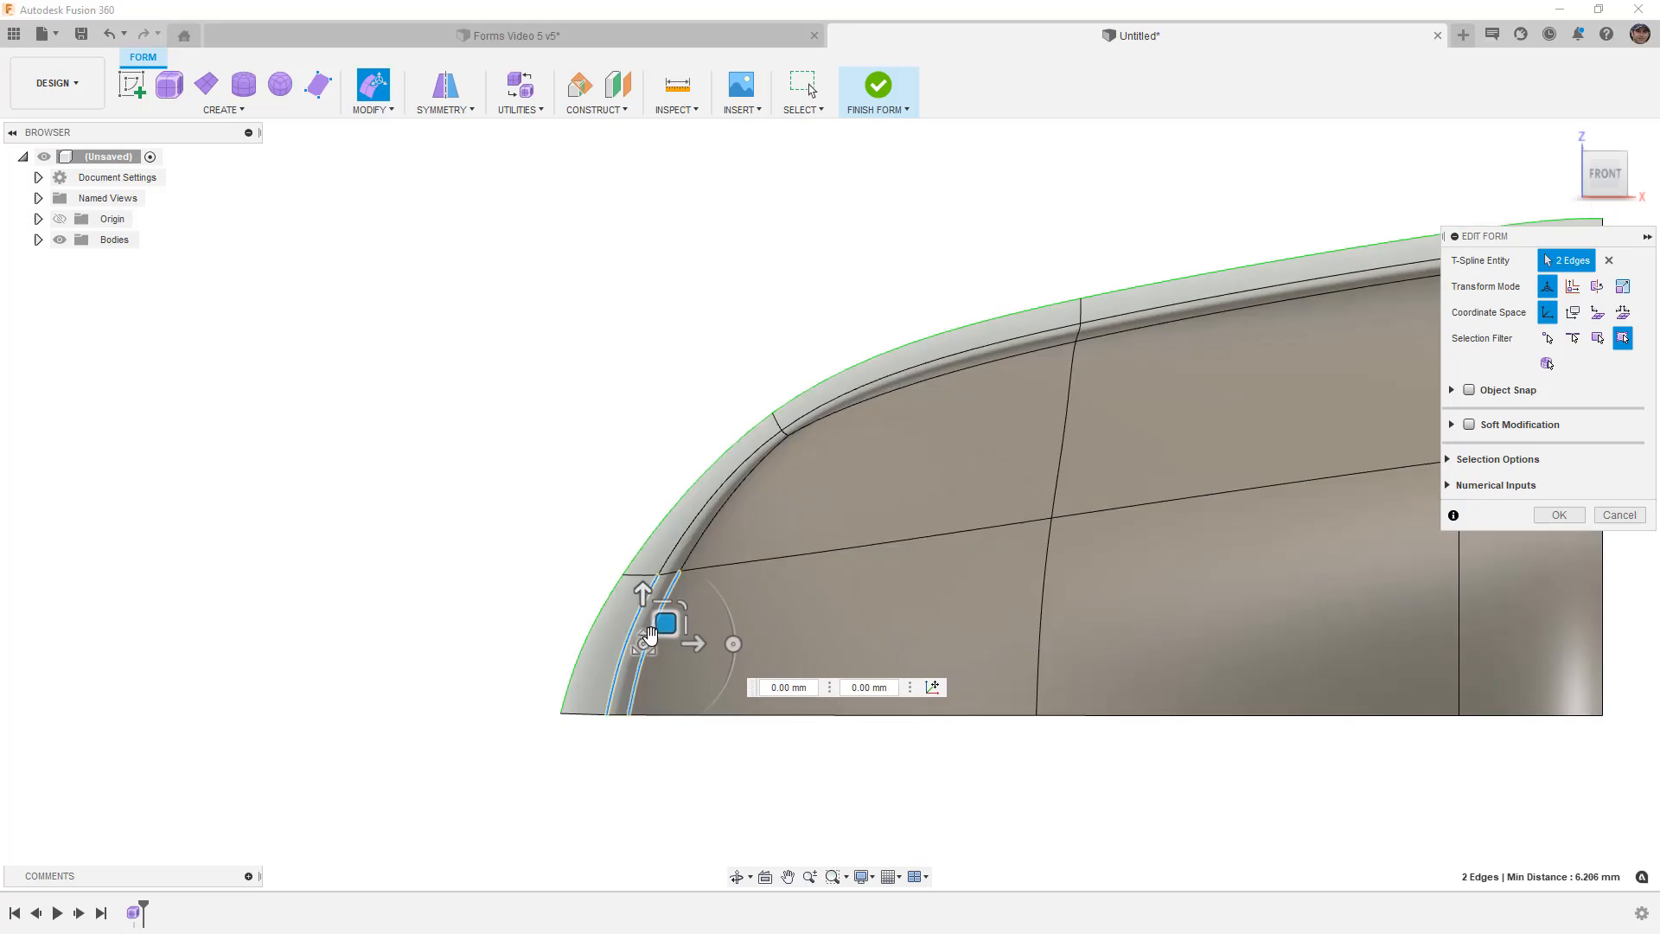
{"action": "key", "text": "alt+2"}
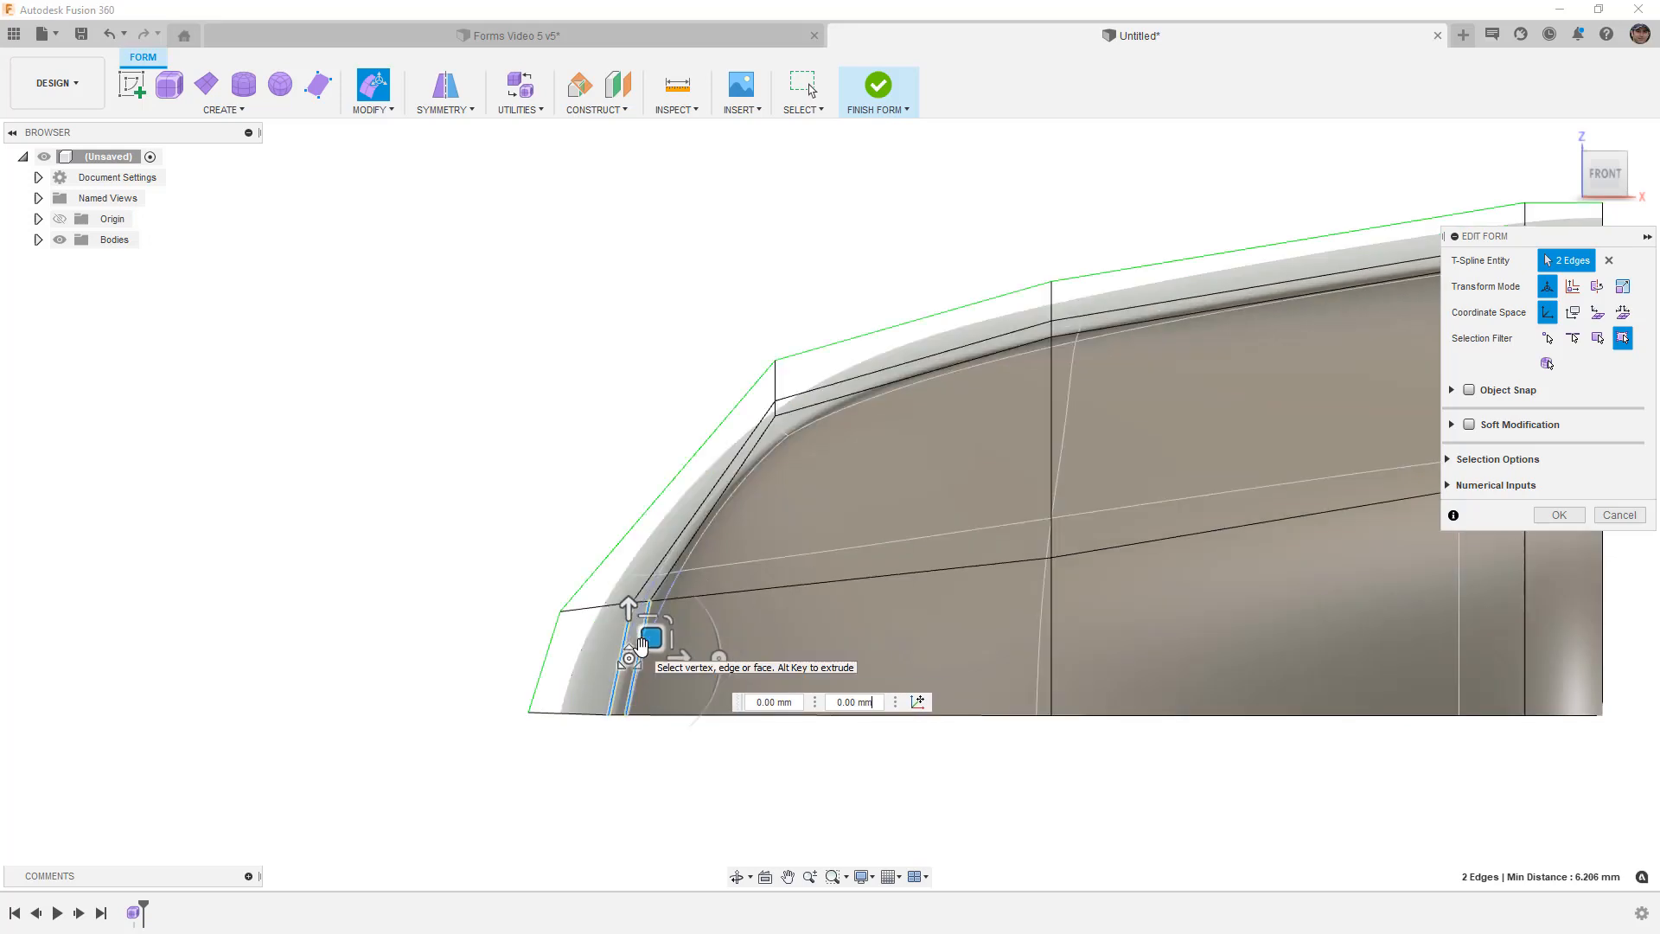
{"action": "scroll", "coordinate": [776, 458], "scroll_direction": "up", "scroll_amount": 2}
{"action": "scroll", "coordinate": [778, 459], "scroll_direction": "up", "scroll_amount": 1}
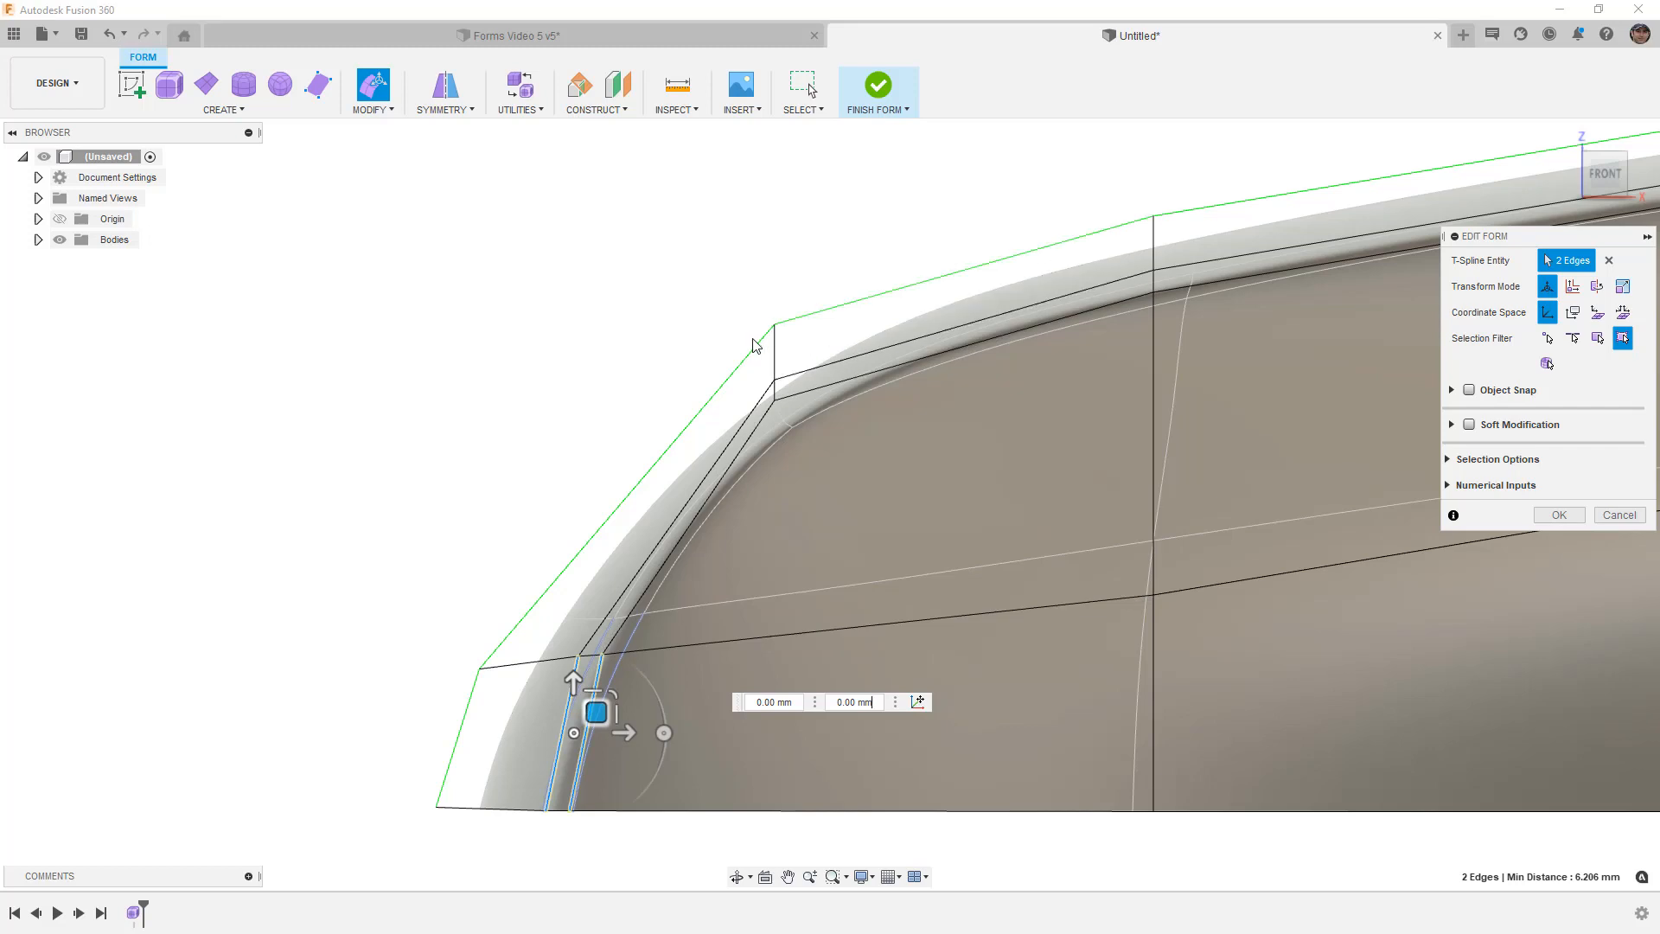
{"action": "key", "text": "alt+1"}
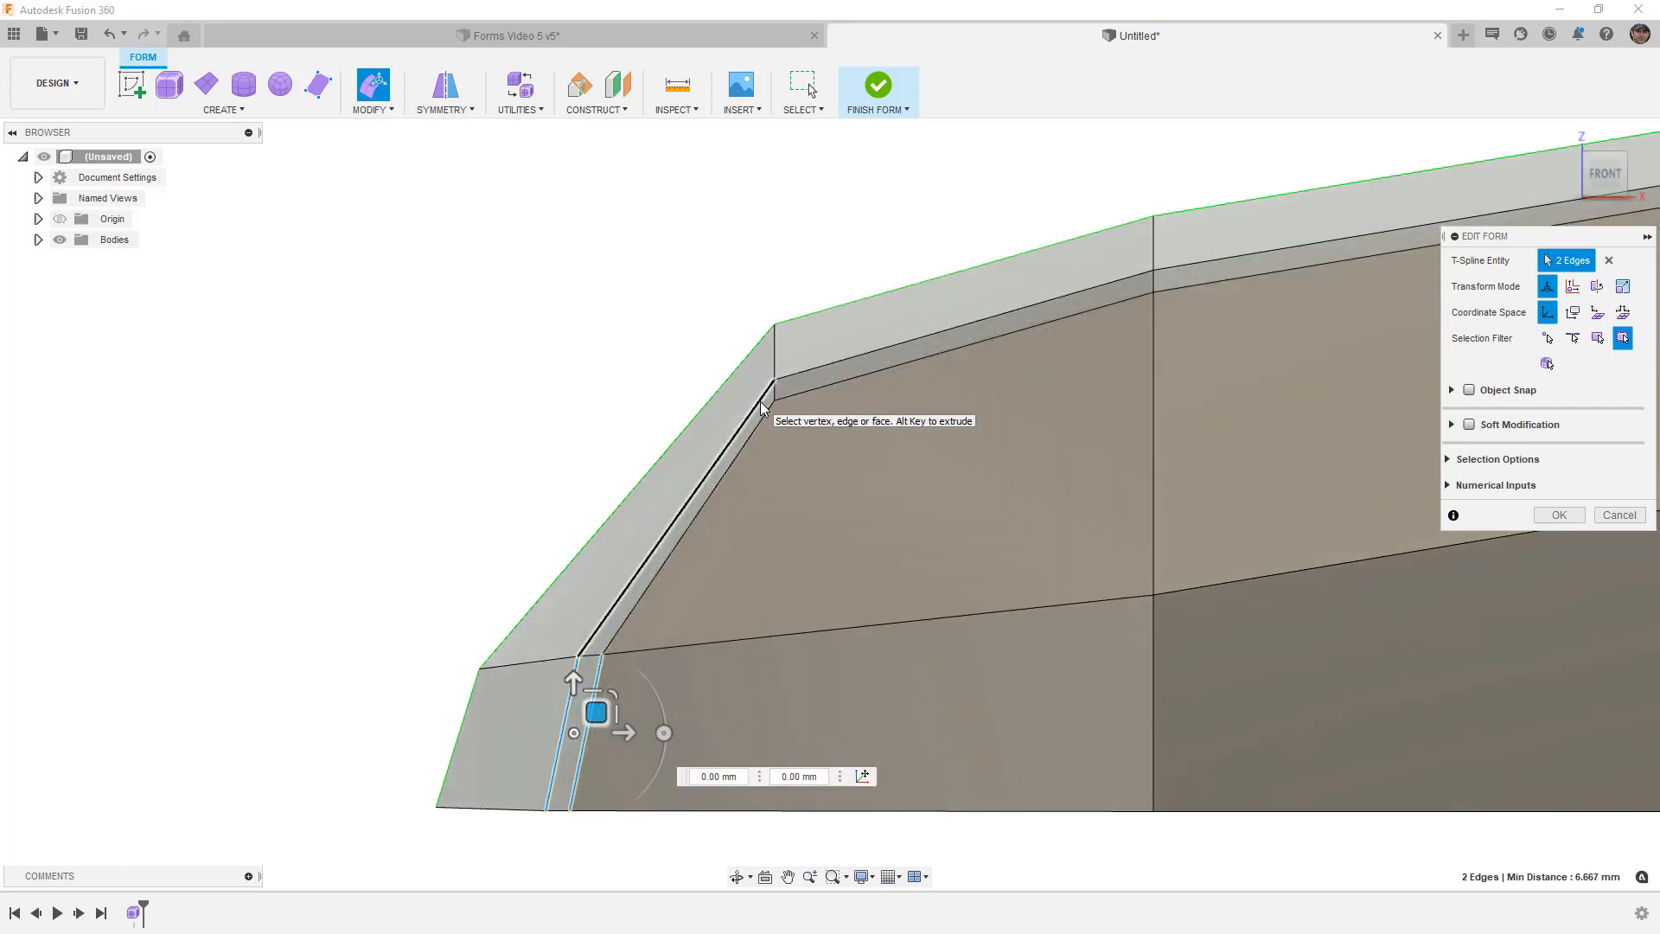
{"action": "scroll", "coordinate": [774, 384], "scroll_direction": "up", "scroll_amount": 3}
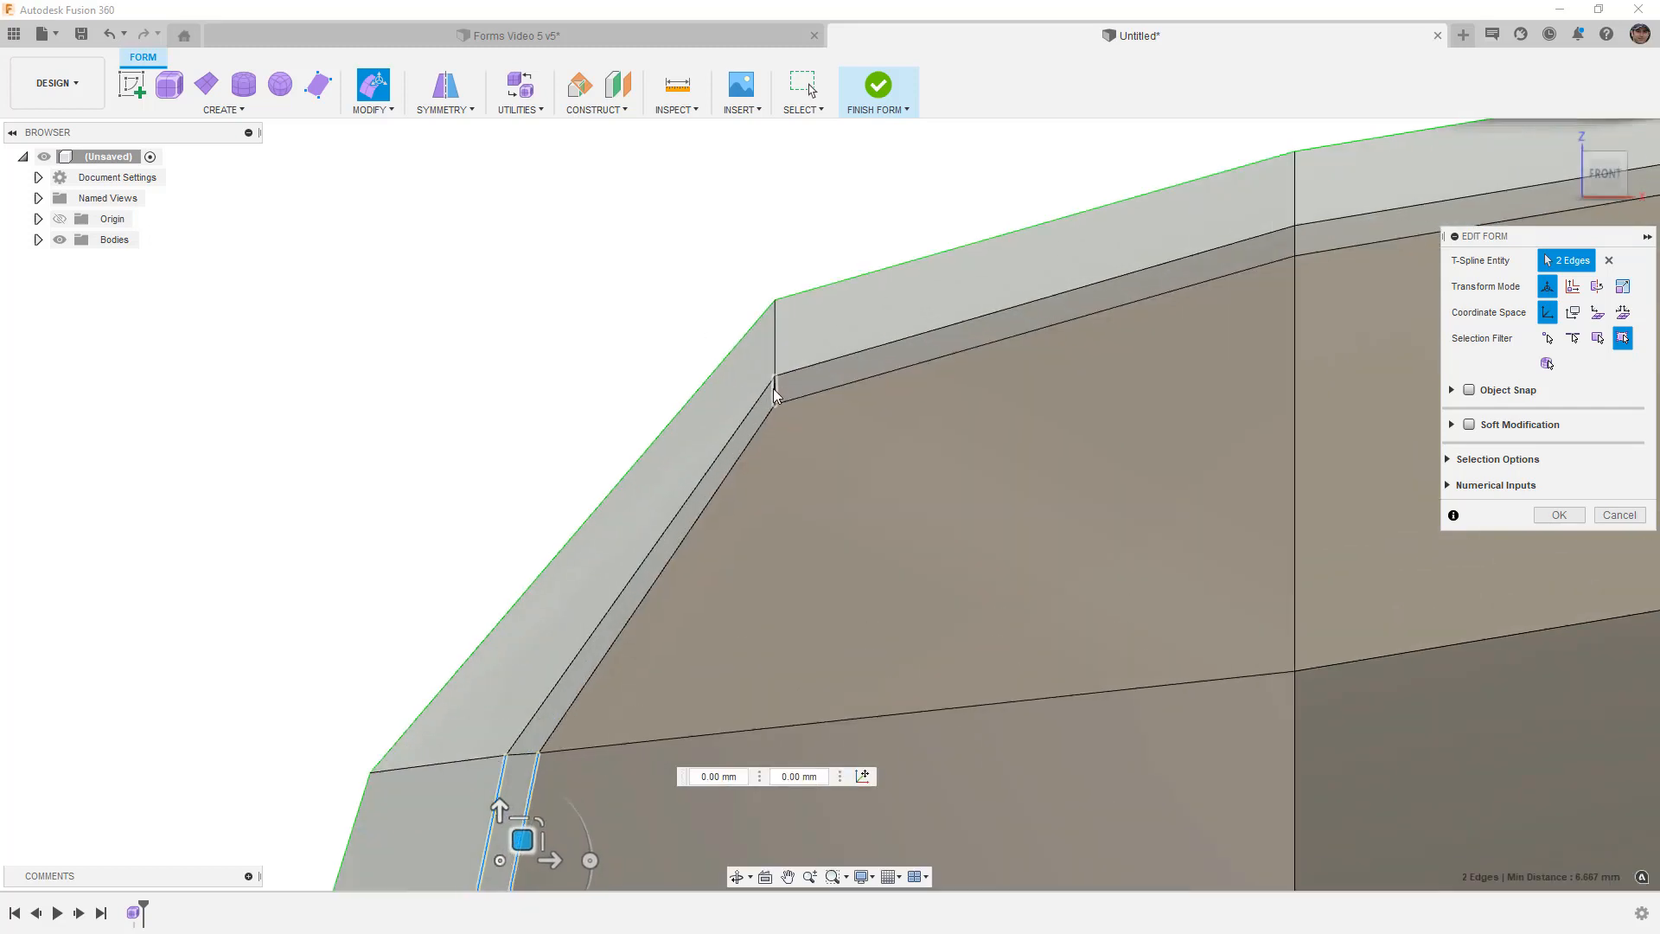
{"action": "left_click", "coordinate": [777, 375]}
{"action": "left_click_drag", "start_coordinate": [794, 353], "coordinate": [792, 354]}
{"action": "scroll", "coordinate": [842, 406], "scroll_direction": "down", "scroll_amount": 3}
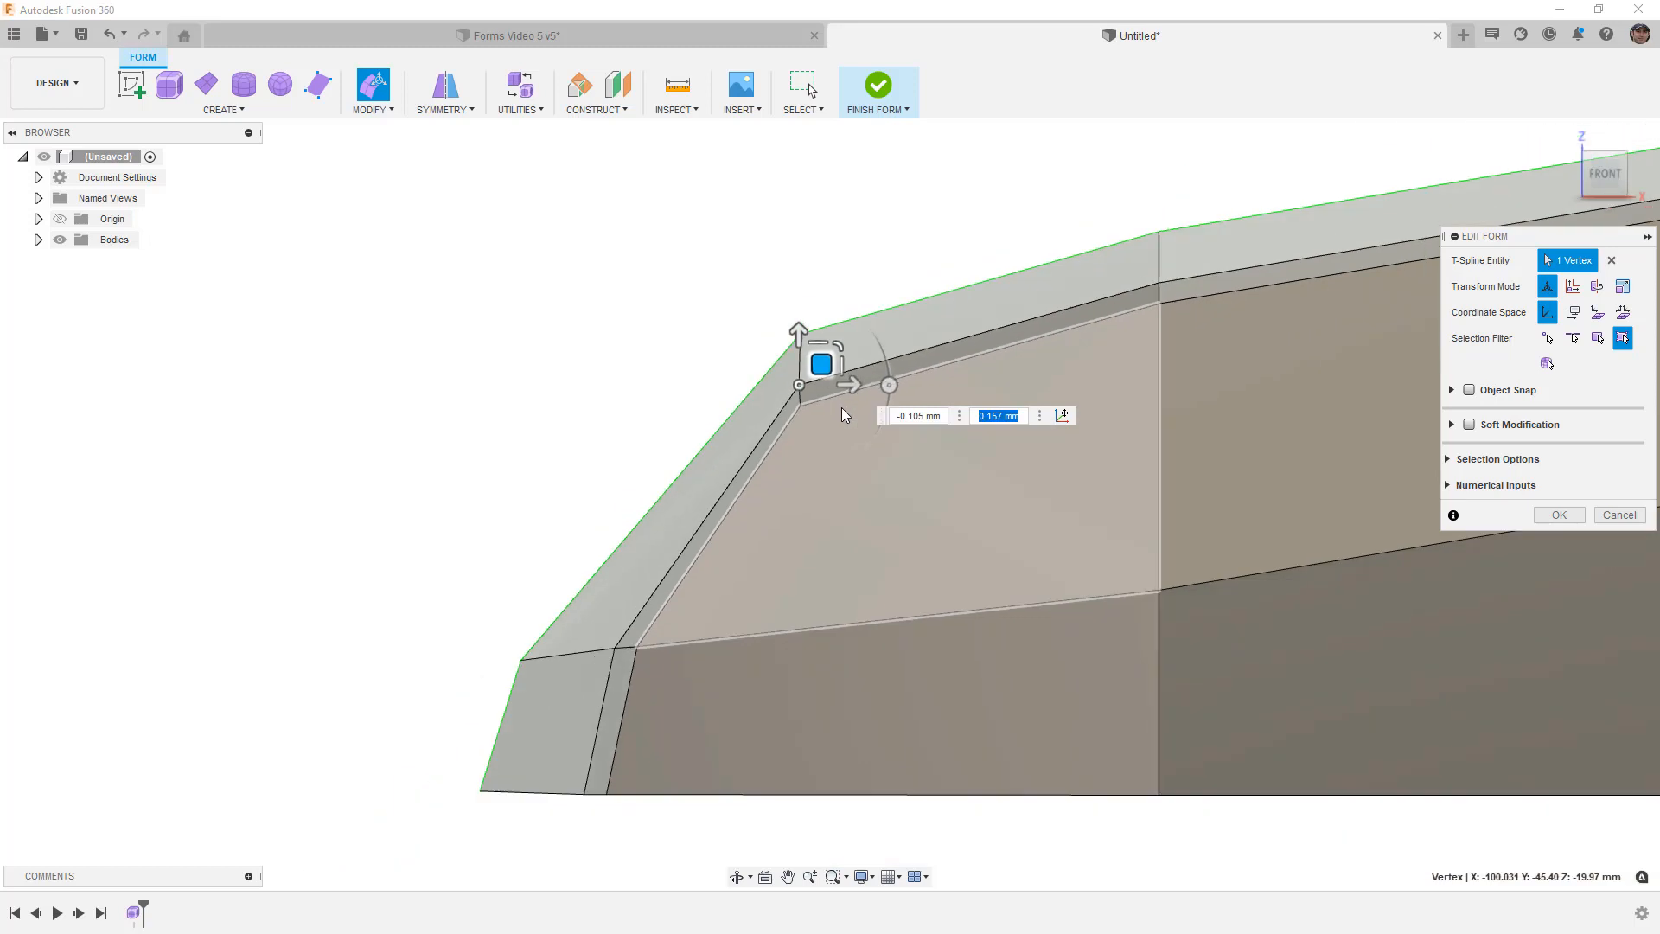
{"action": "scroll", "coordinate": [666, 643], "scroll_direction": "up", "scroll_amount": 3}
Step: Shift the corner strip's outer vertical edge about 0.45 mm toward the narrow end, and lower the outer vertex at the bend above about 0.35 mm
{"action": "left_click", "coordinate": [666, 645]}
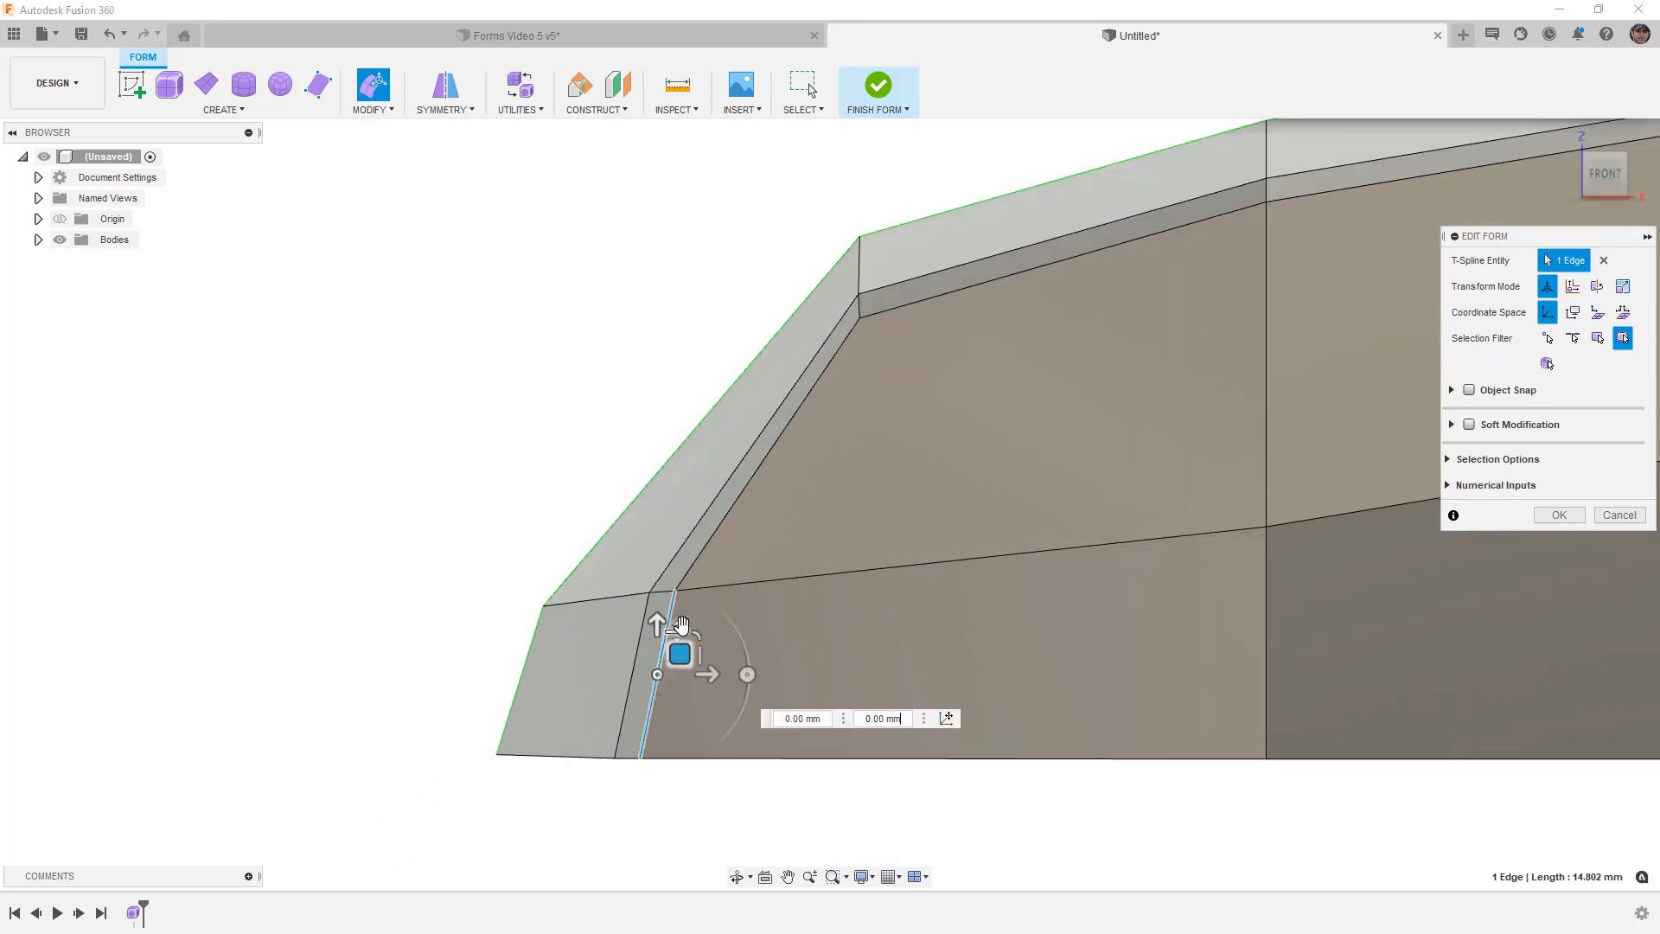
{"action": "left_click_drag", "start_coordinate": [683, 648], "coordinate": [677, 648]}
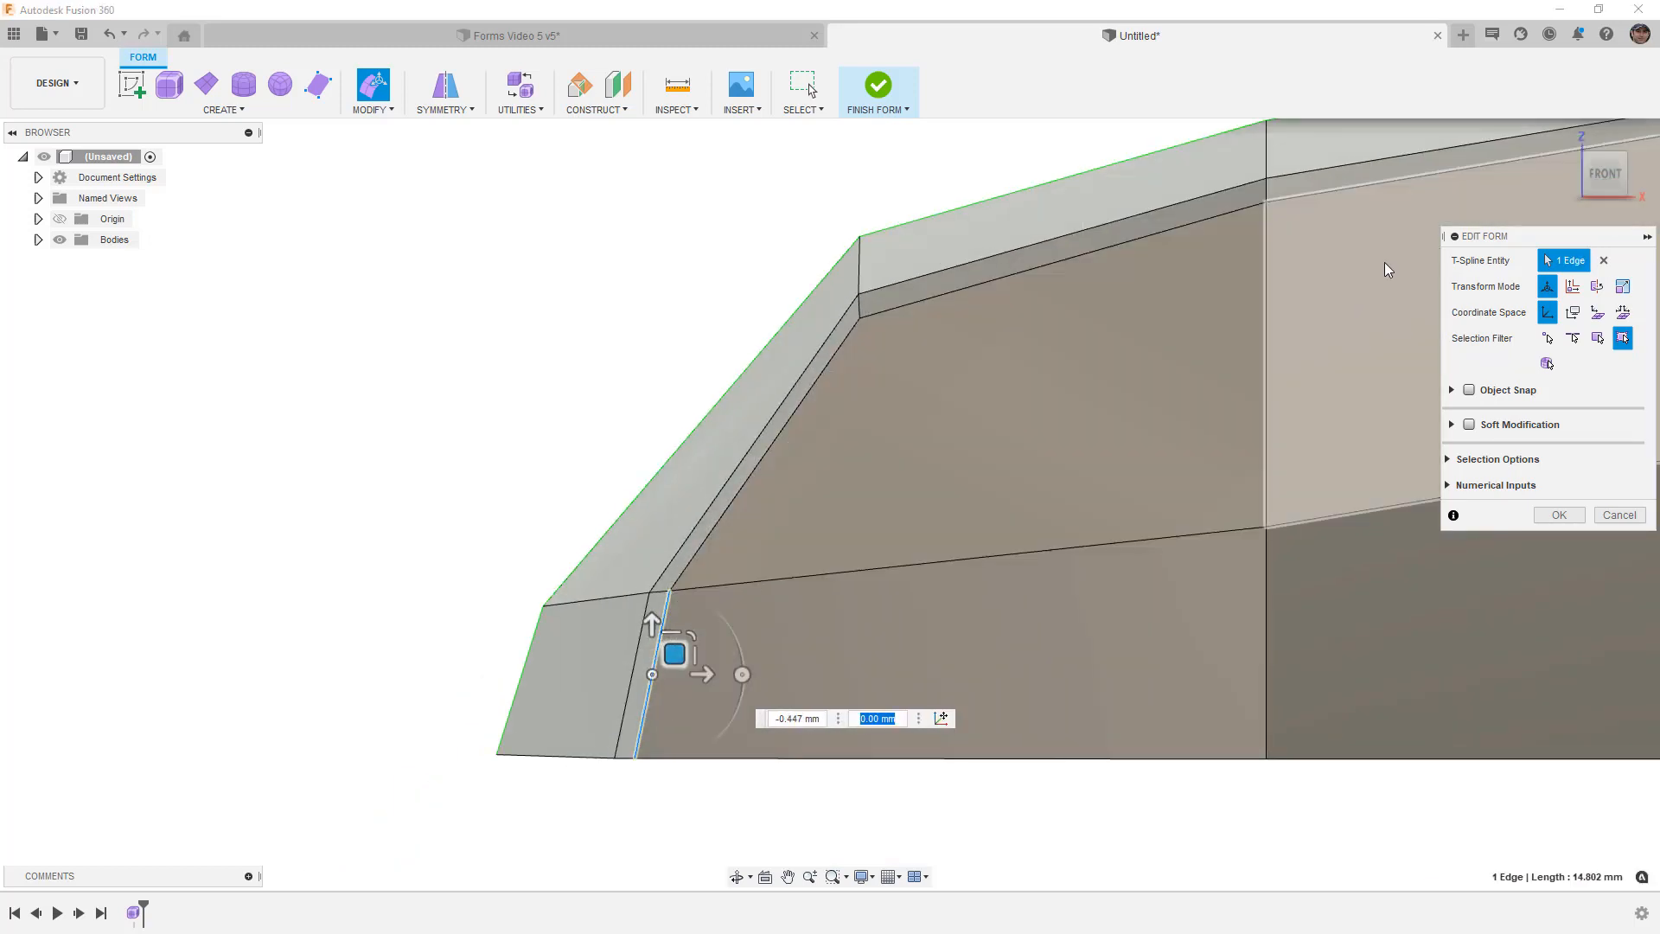
{"action": "left_click", "coordinate": [1575, 174]}
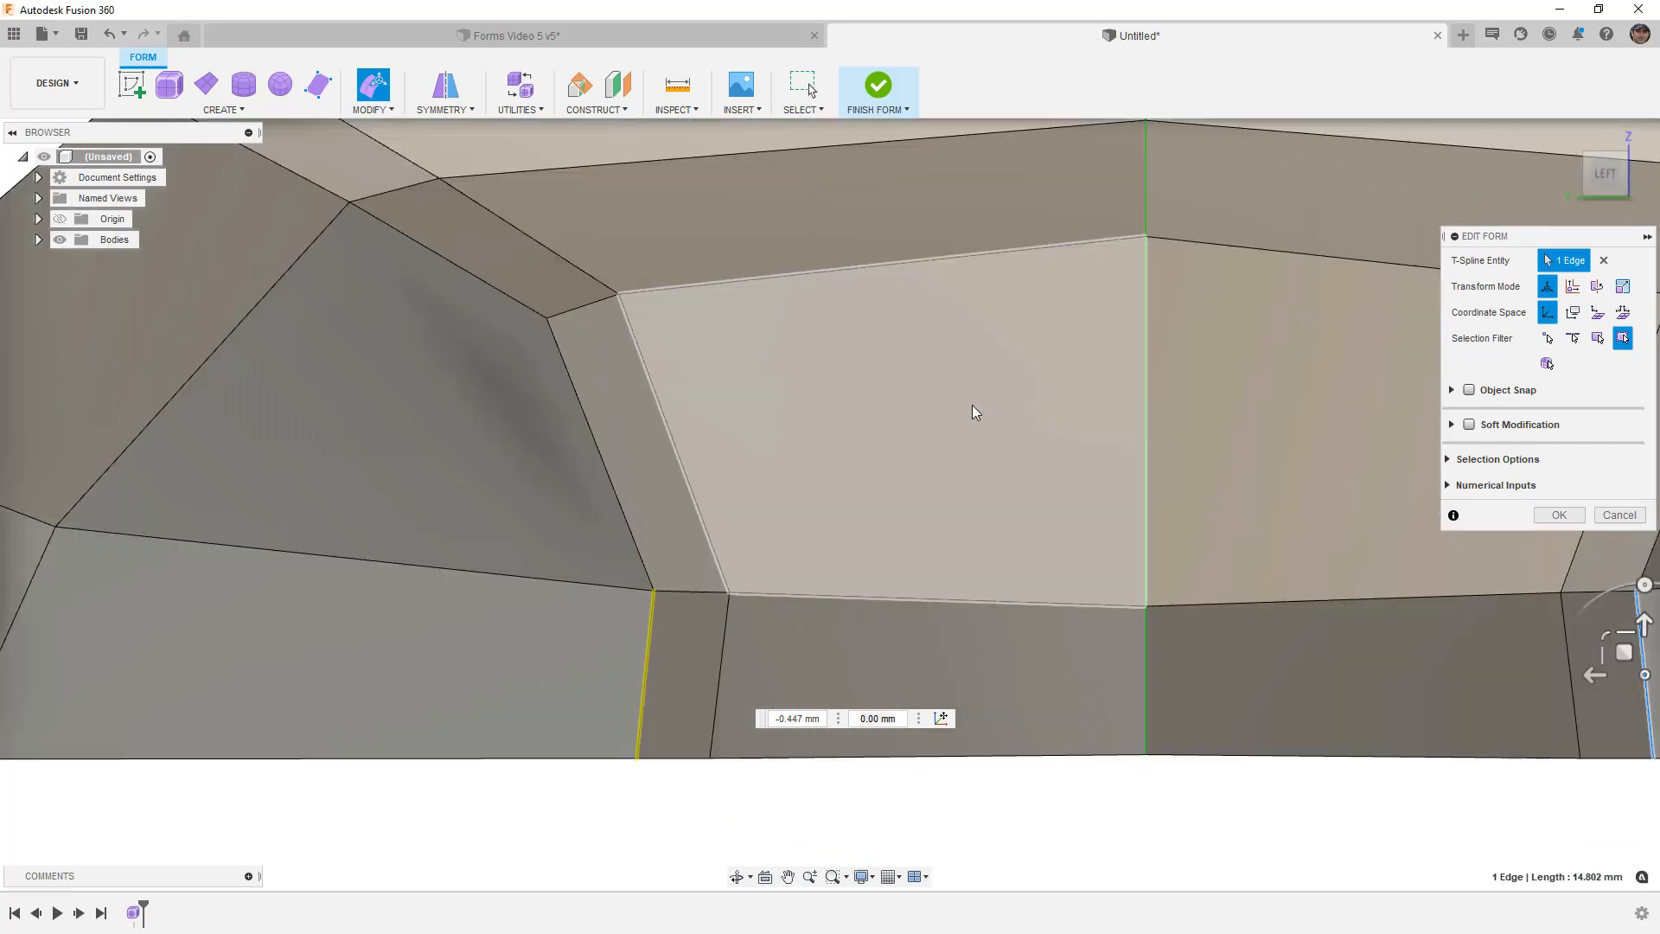
{"action": "middle_click_drag", "start_coordinate": [1131, 432], "coordinate": [770, 491]}
{"action": "scroll", "coordinate": [1072, 386], "scroll_direction": "up", "scroll_amount": 3}
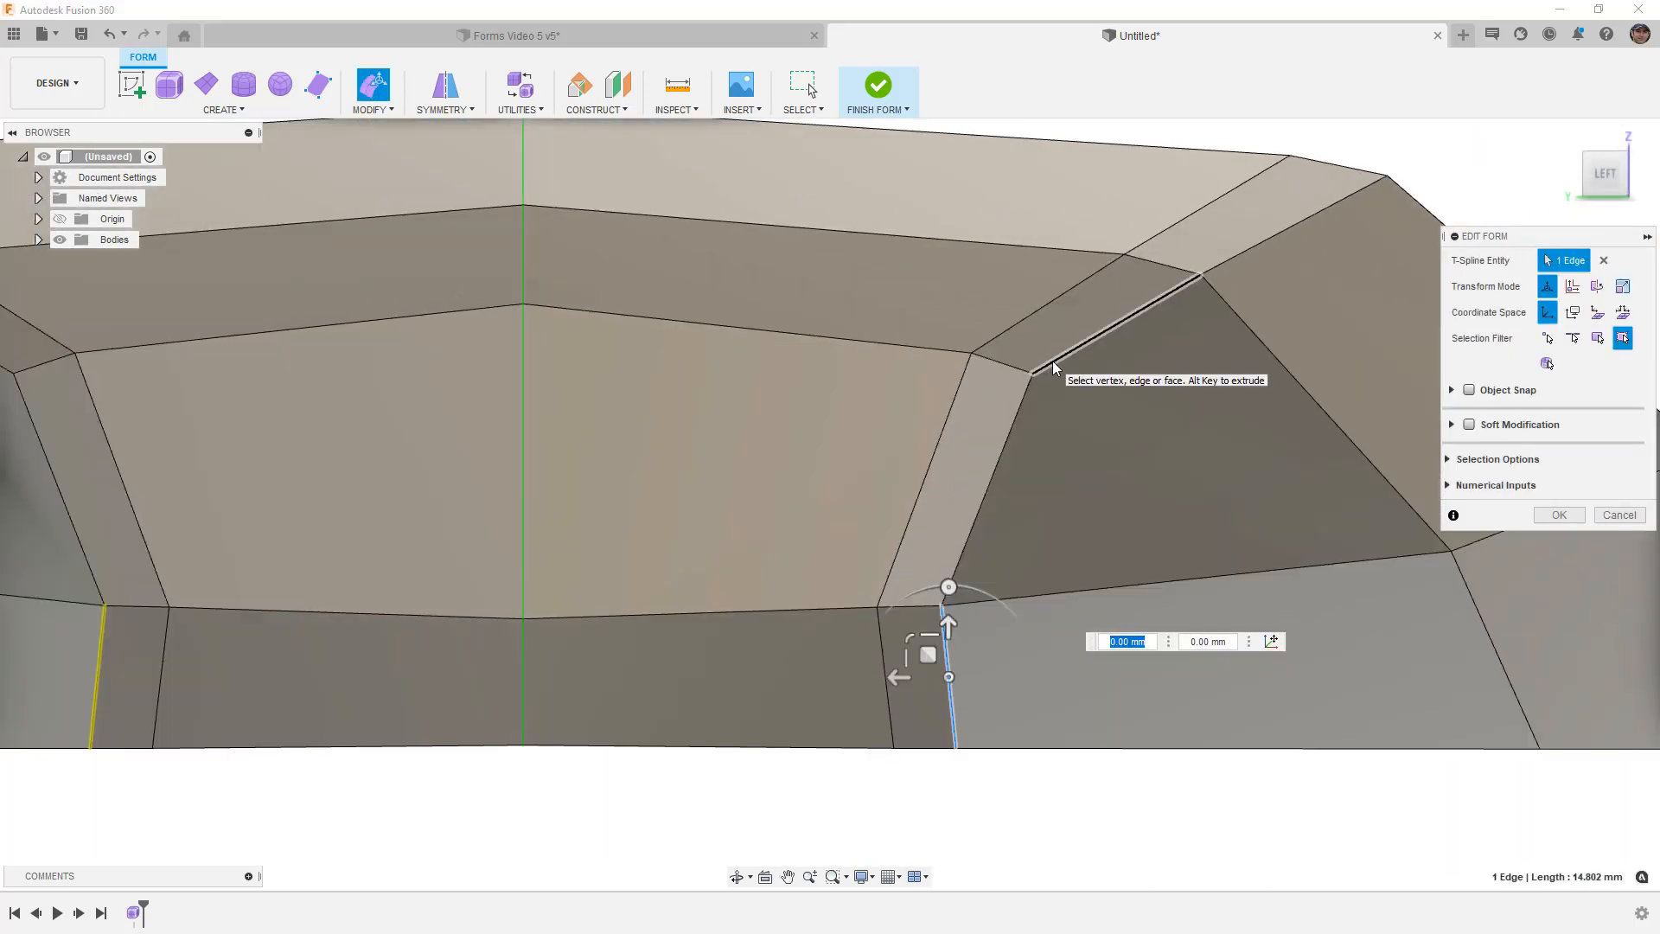
{"action": "left_click", "coordinate": [1034, 375]}
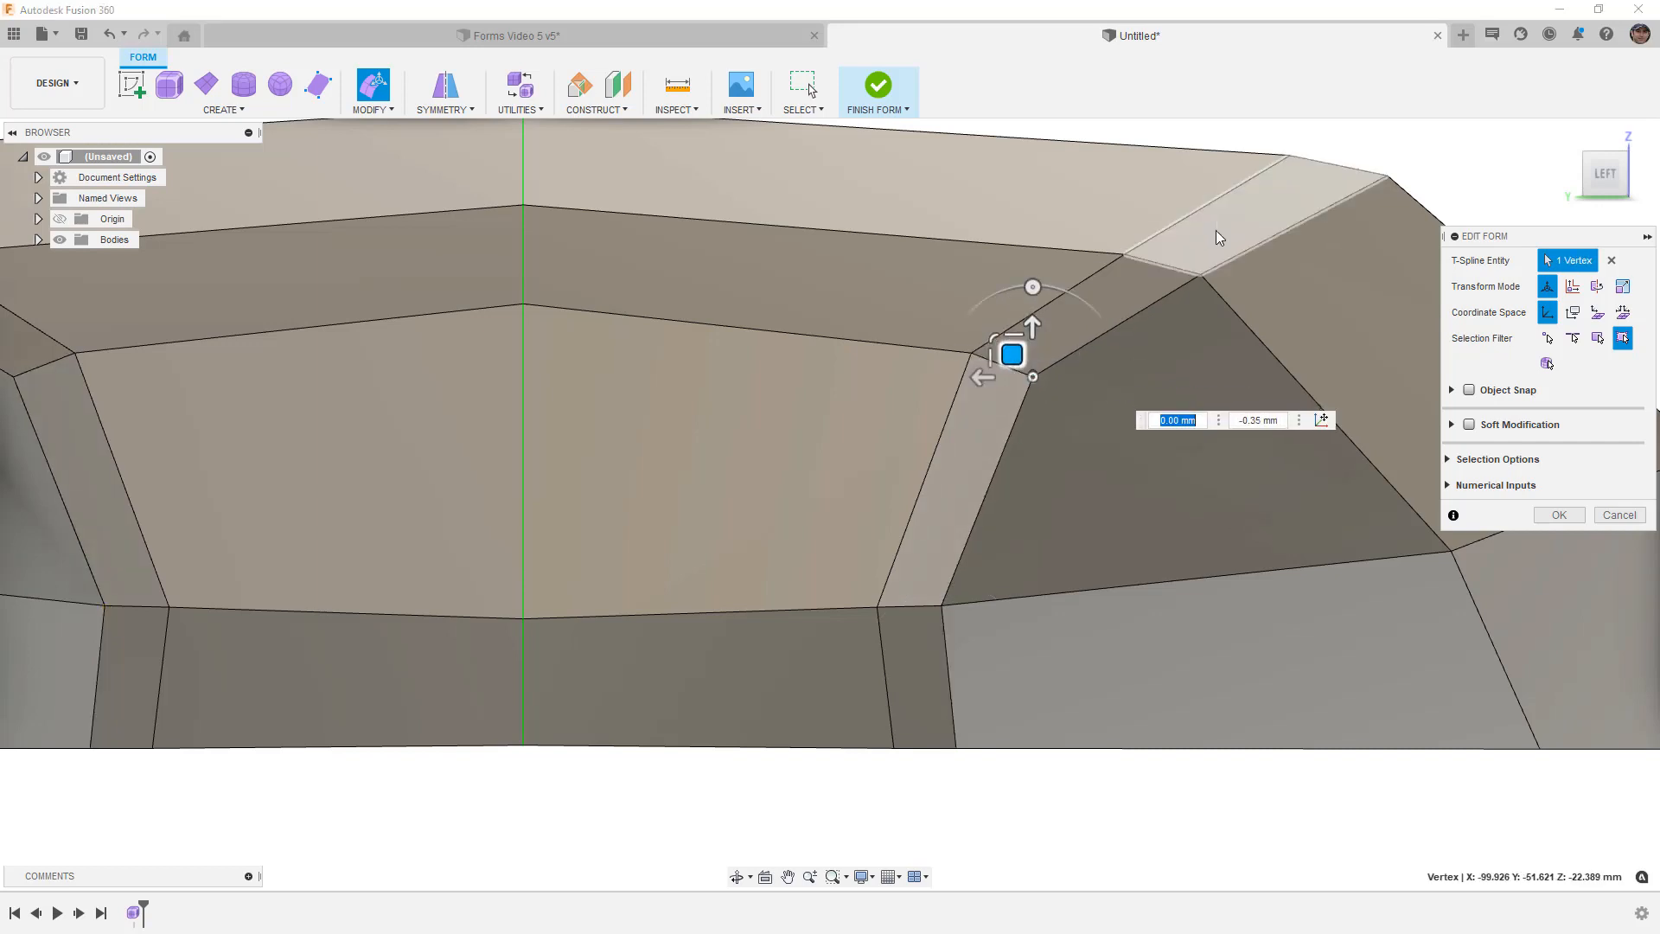
{"action": "scroll", "coordinate": [1045, 460], "scroll_direction": "down", "scroll_amount": 3}
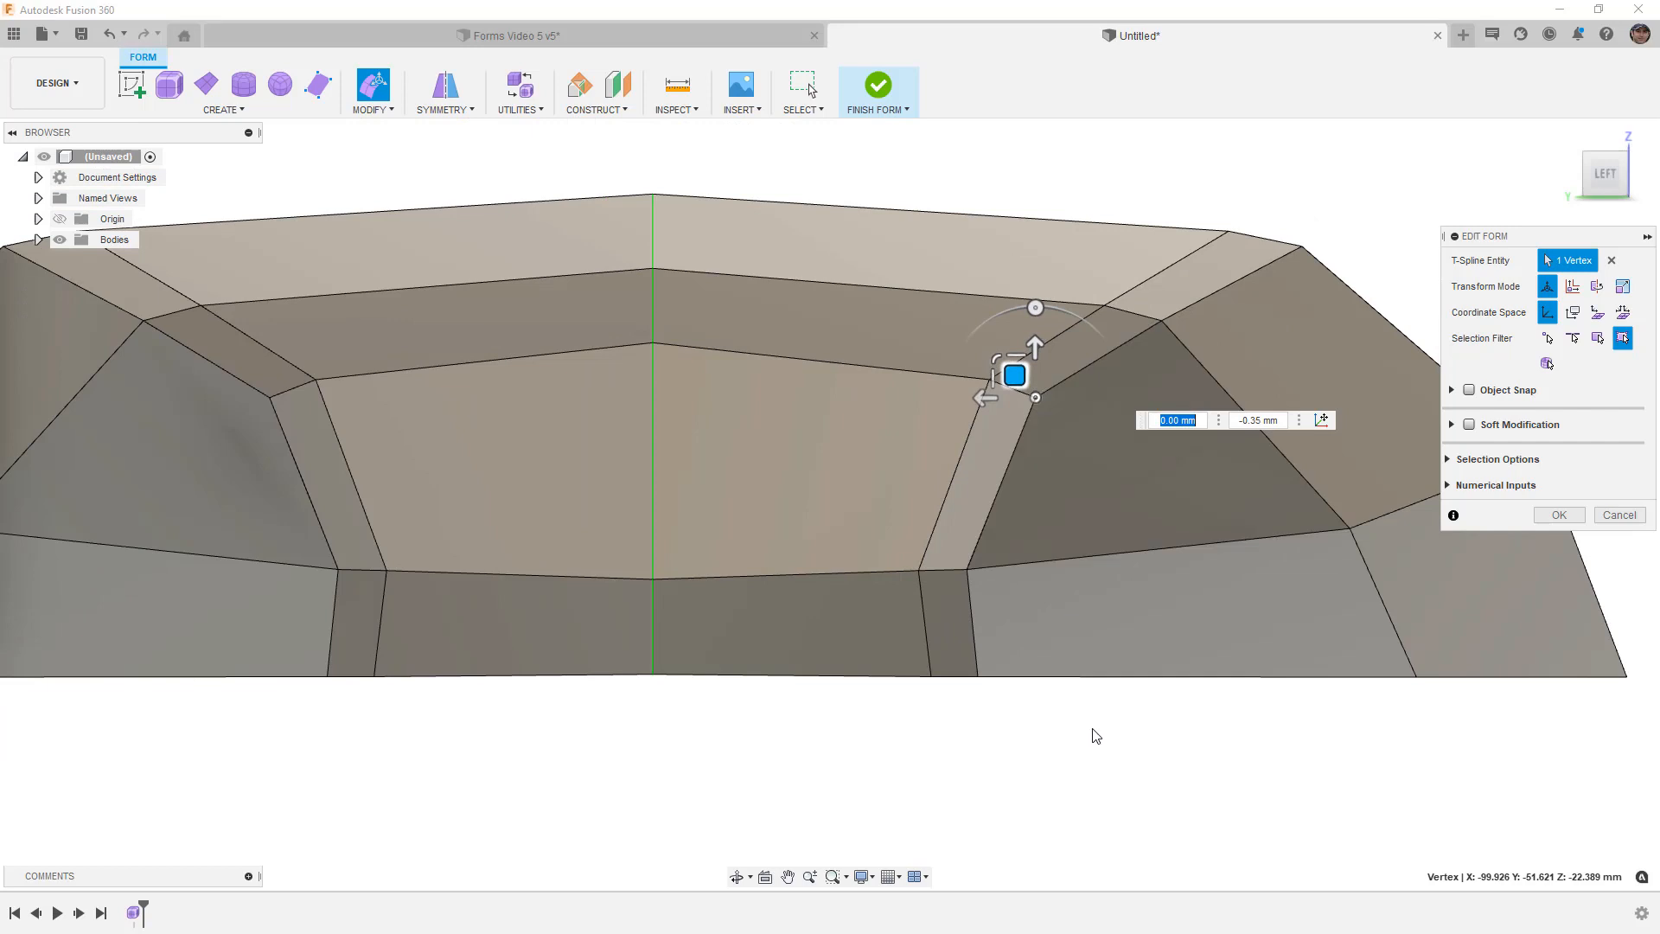
{"action": "left_click", "coordinate": [1559, 514]}
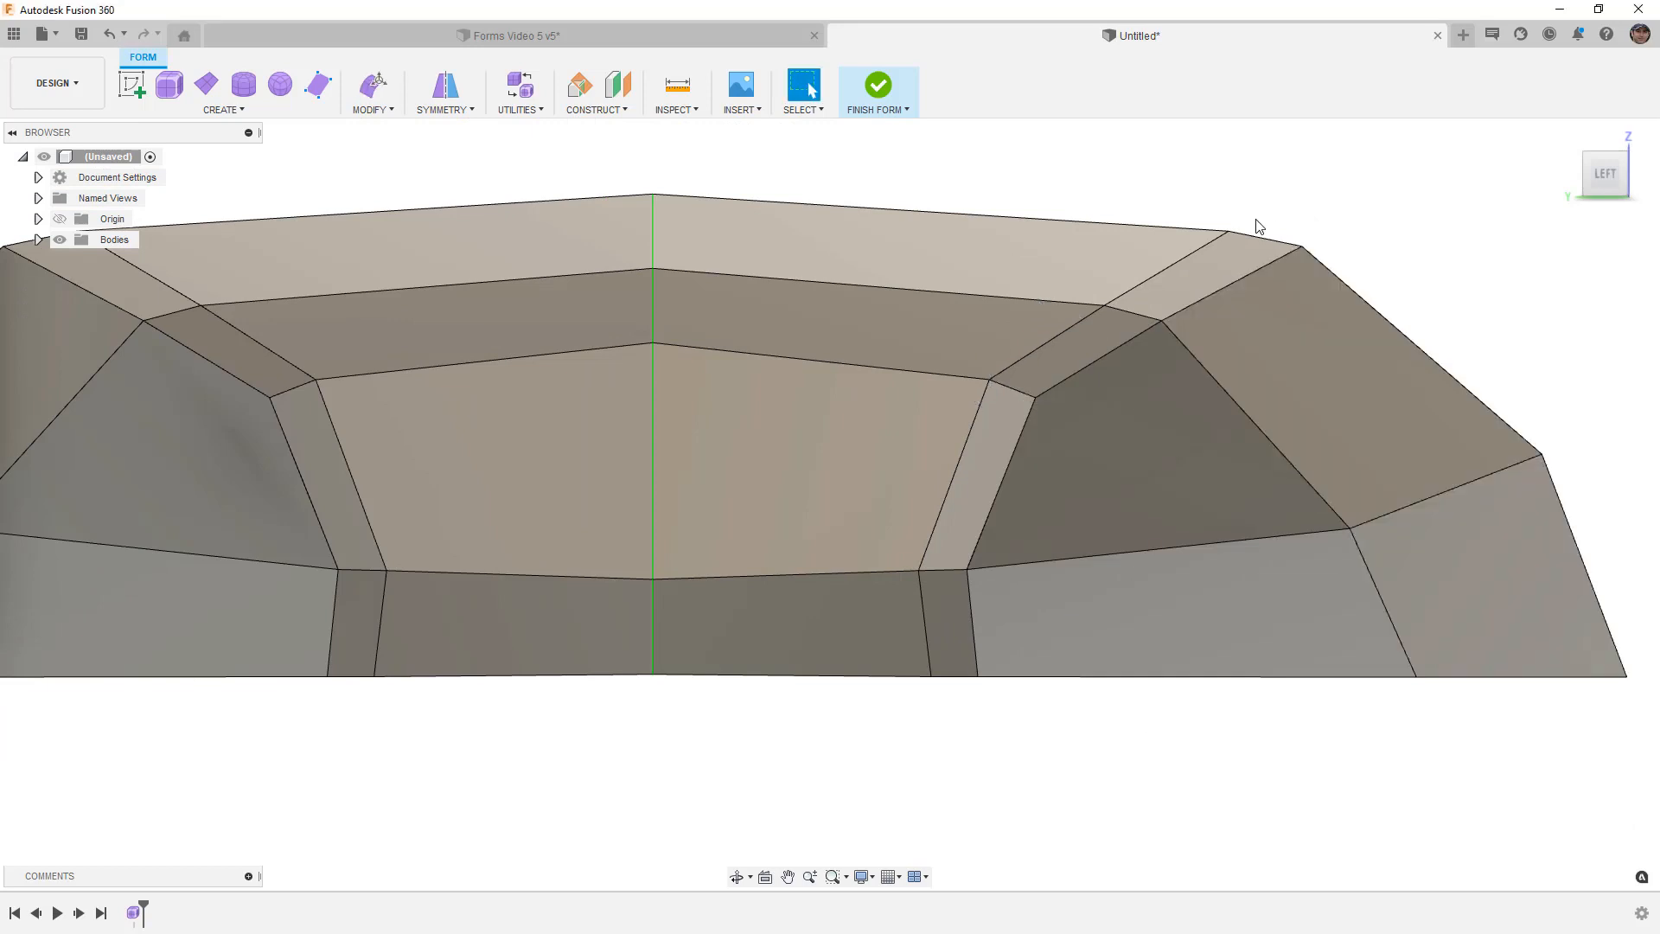
Step: Bevel the corner strip's inner edges and the narrow end bottom strip's upper edge, with bevel location 0.05 and 2 segments
{"action": "double_click", "coordinate": [1212, 241]}
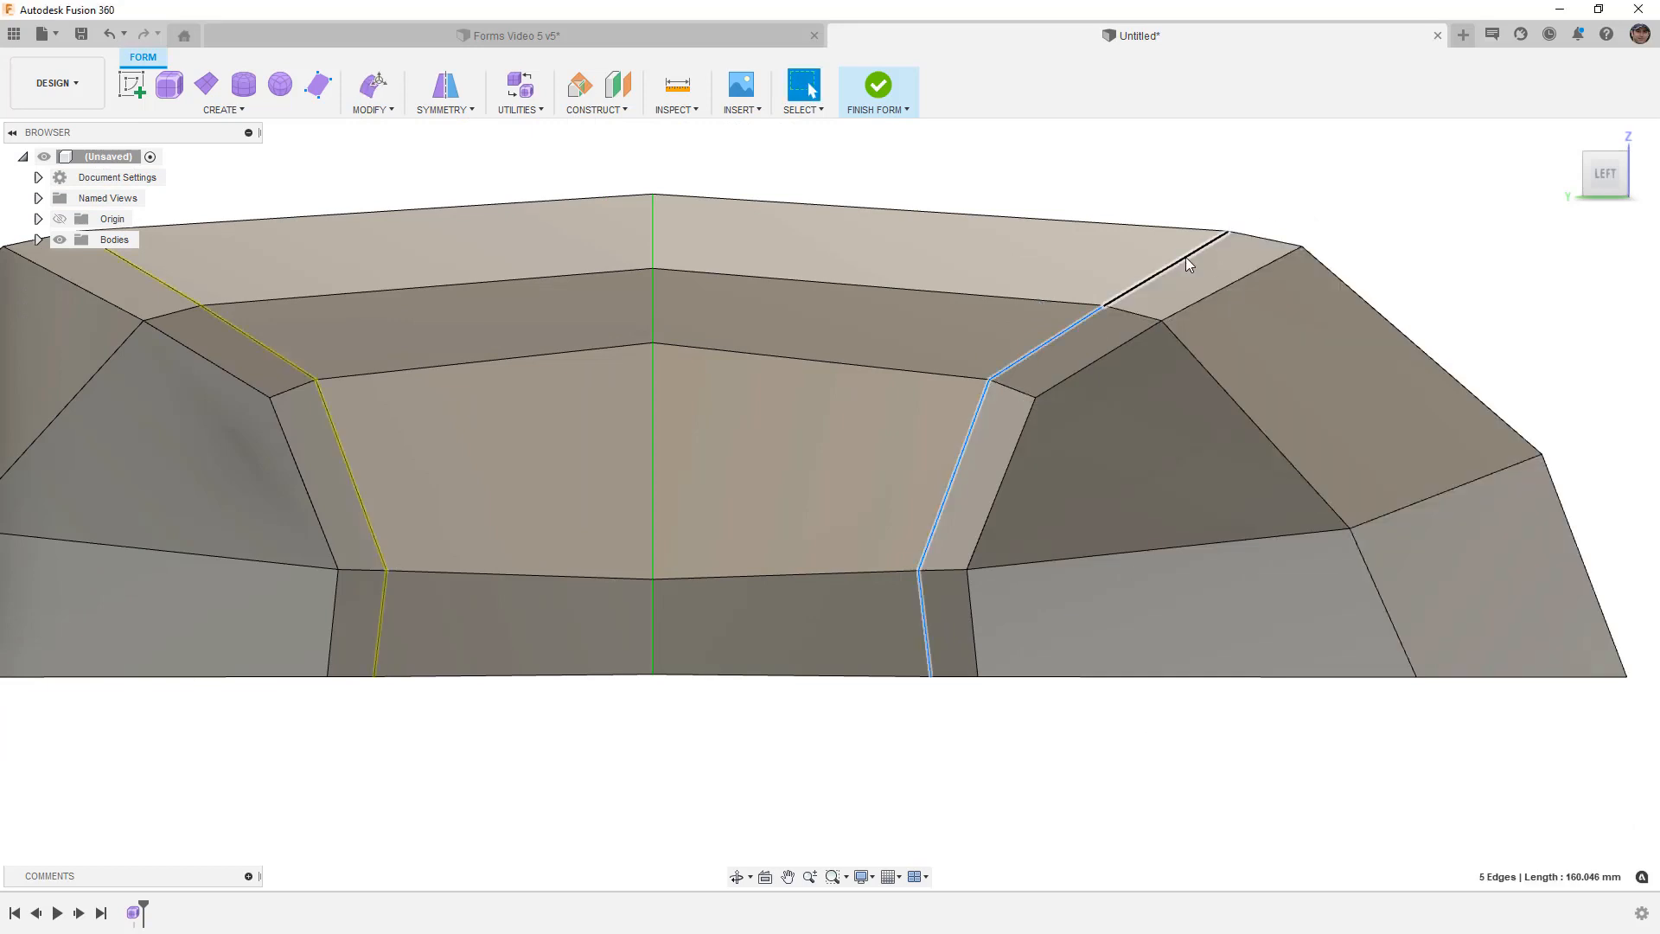
{"action": "left_click", "coordinate": [922, 599], "text": "ctrl"}
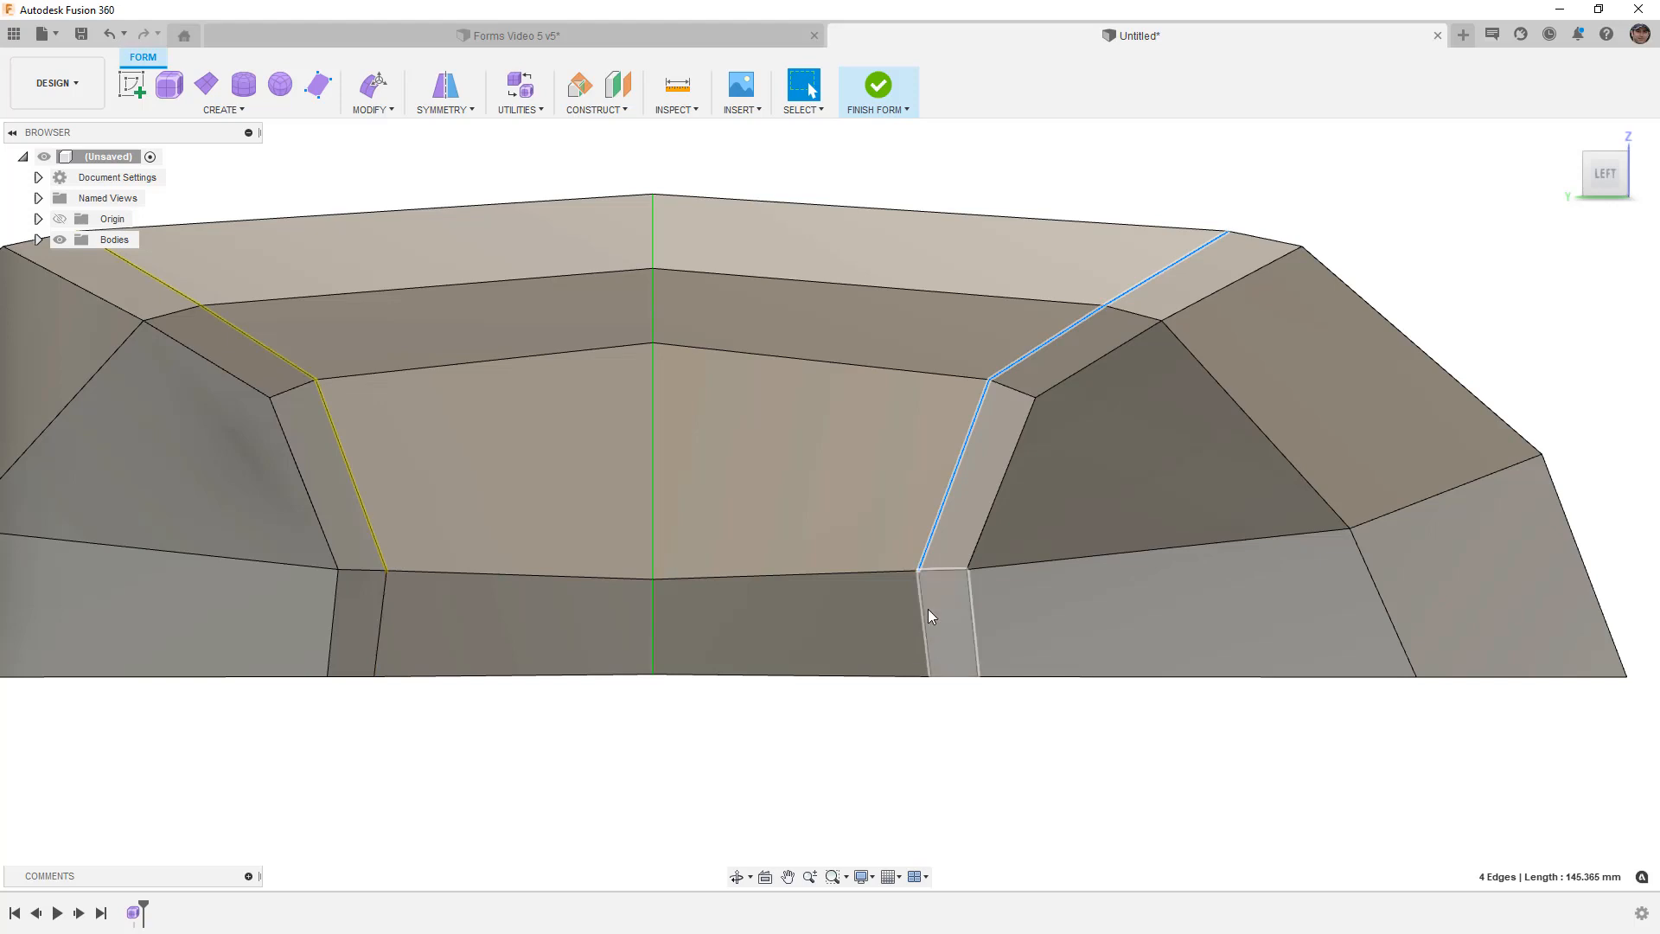
{"action": "left_click", "coordinate": [900, 571], "text": "ctrl"}
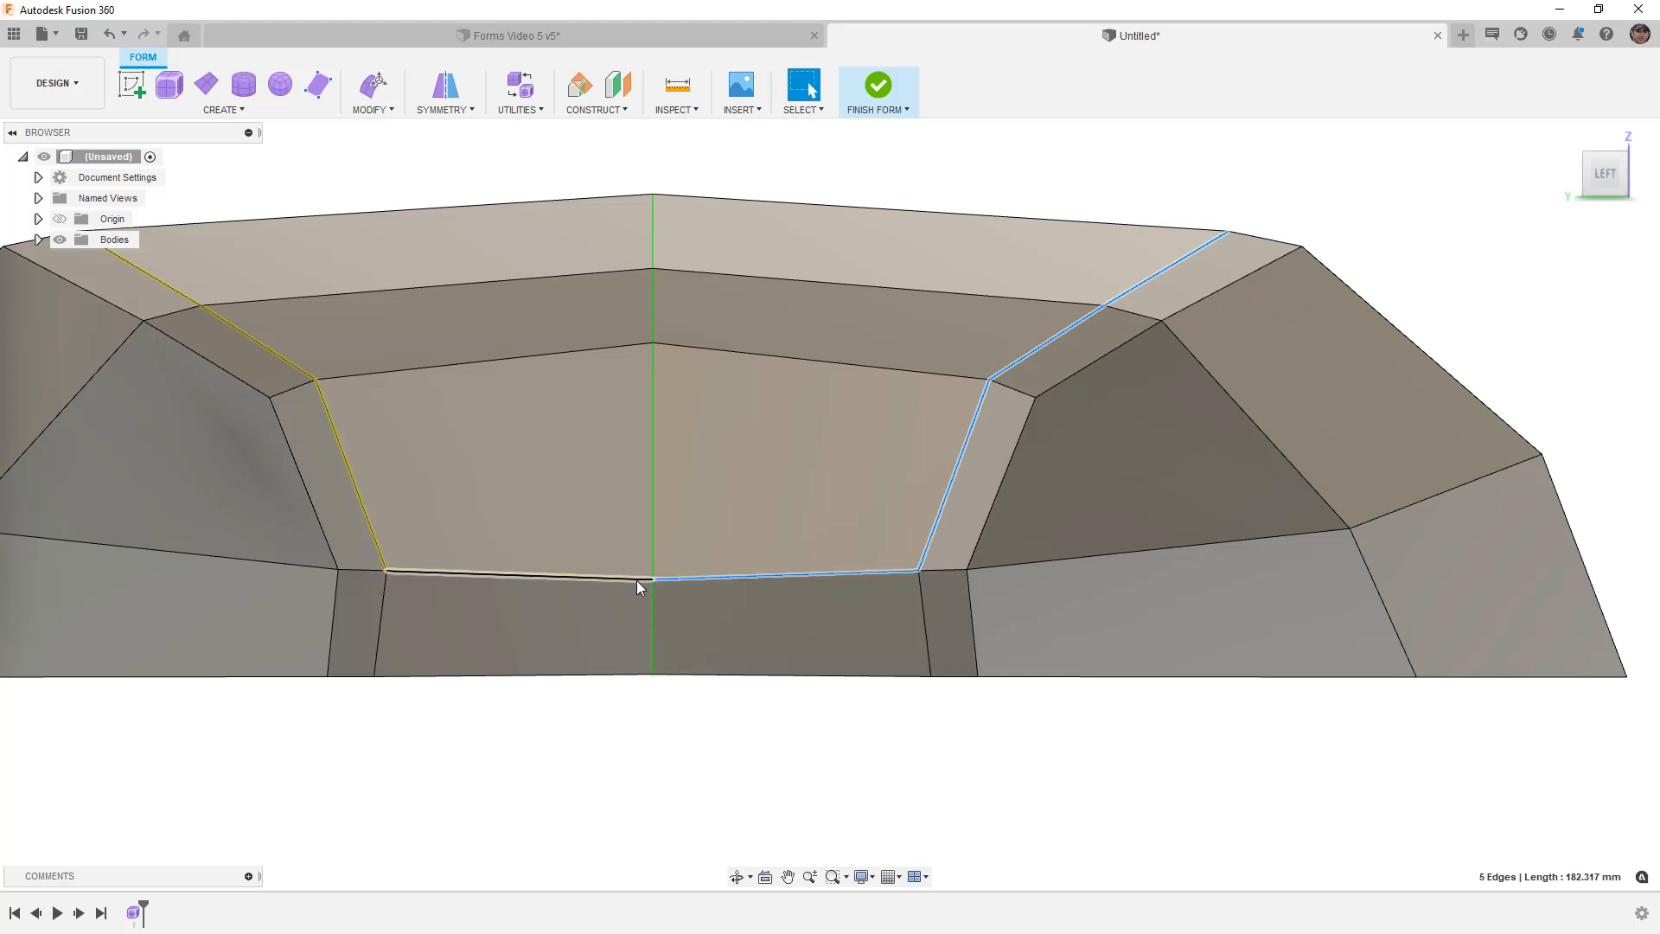
{"action": "left_click", "coordinate": [373, 110]}
{"action": "left_click", "coordinate": [424, 379]}
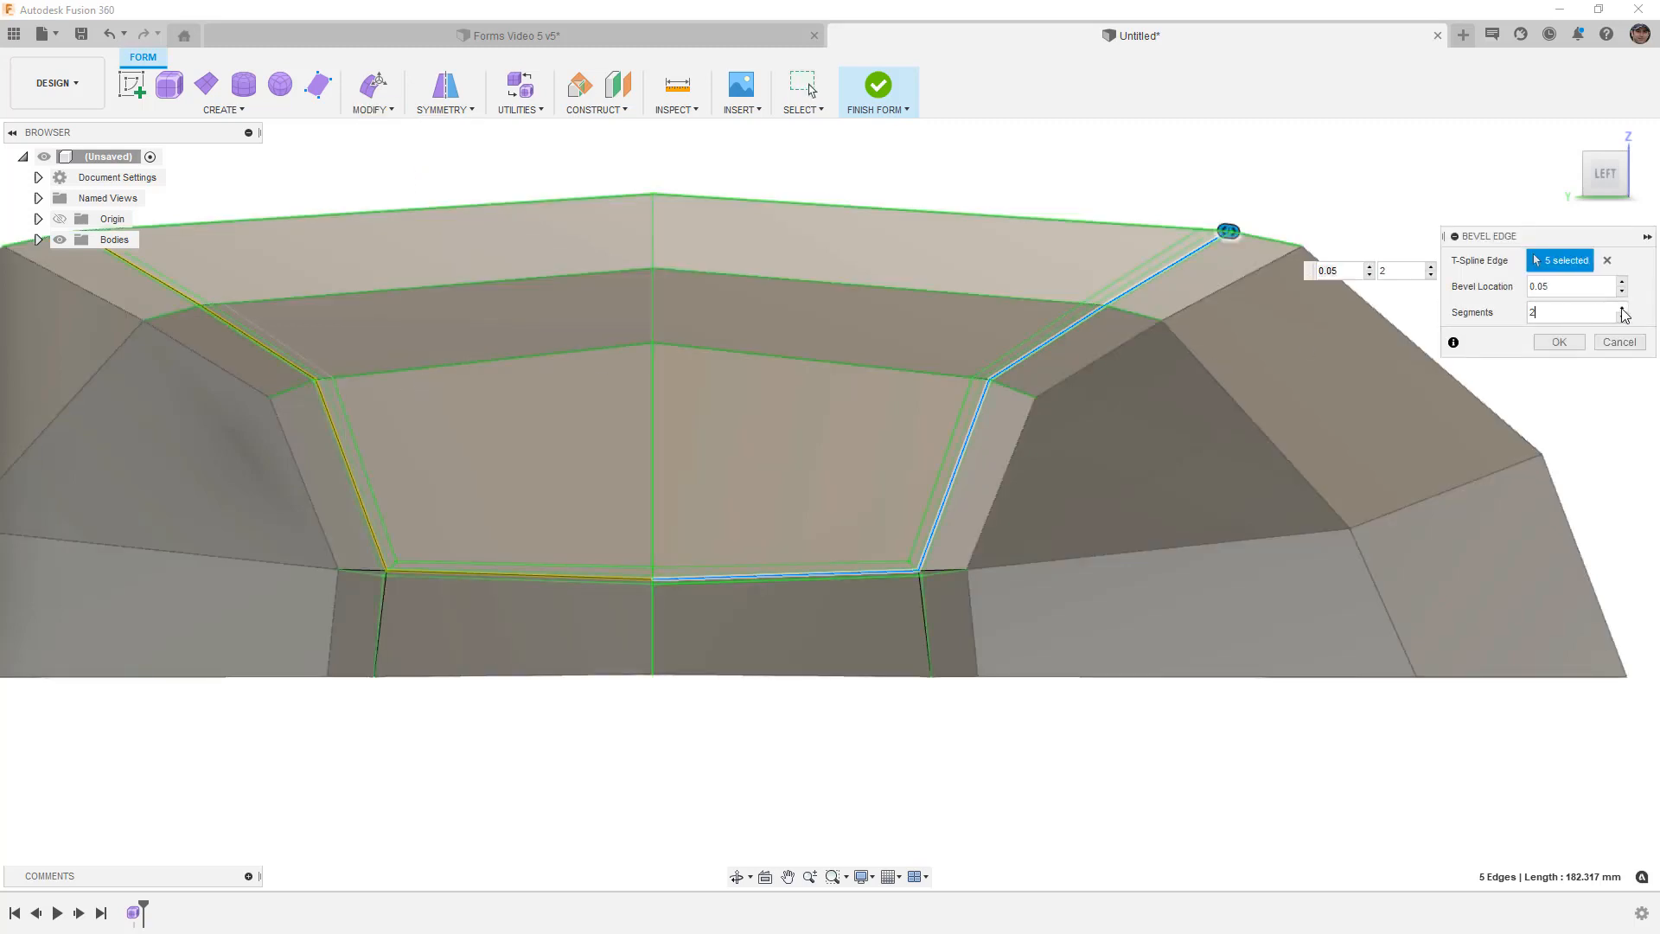
{"action": "left_click", "coordinate": [1574, 345]}
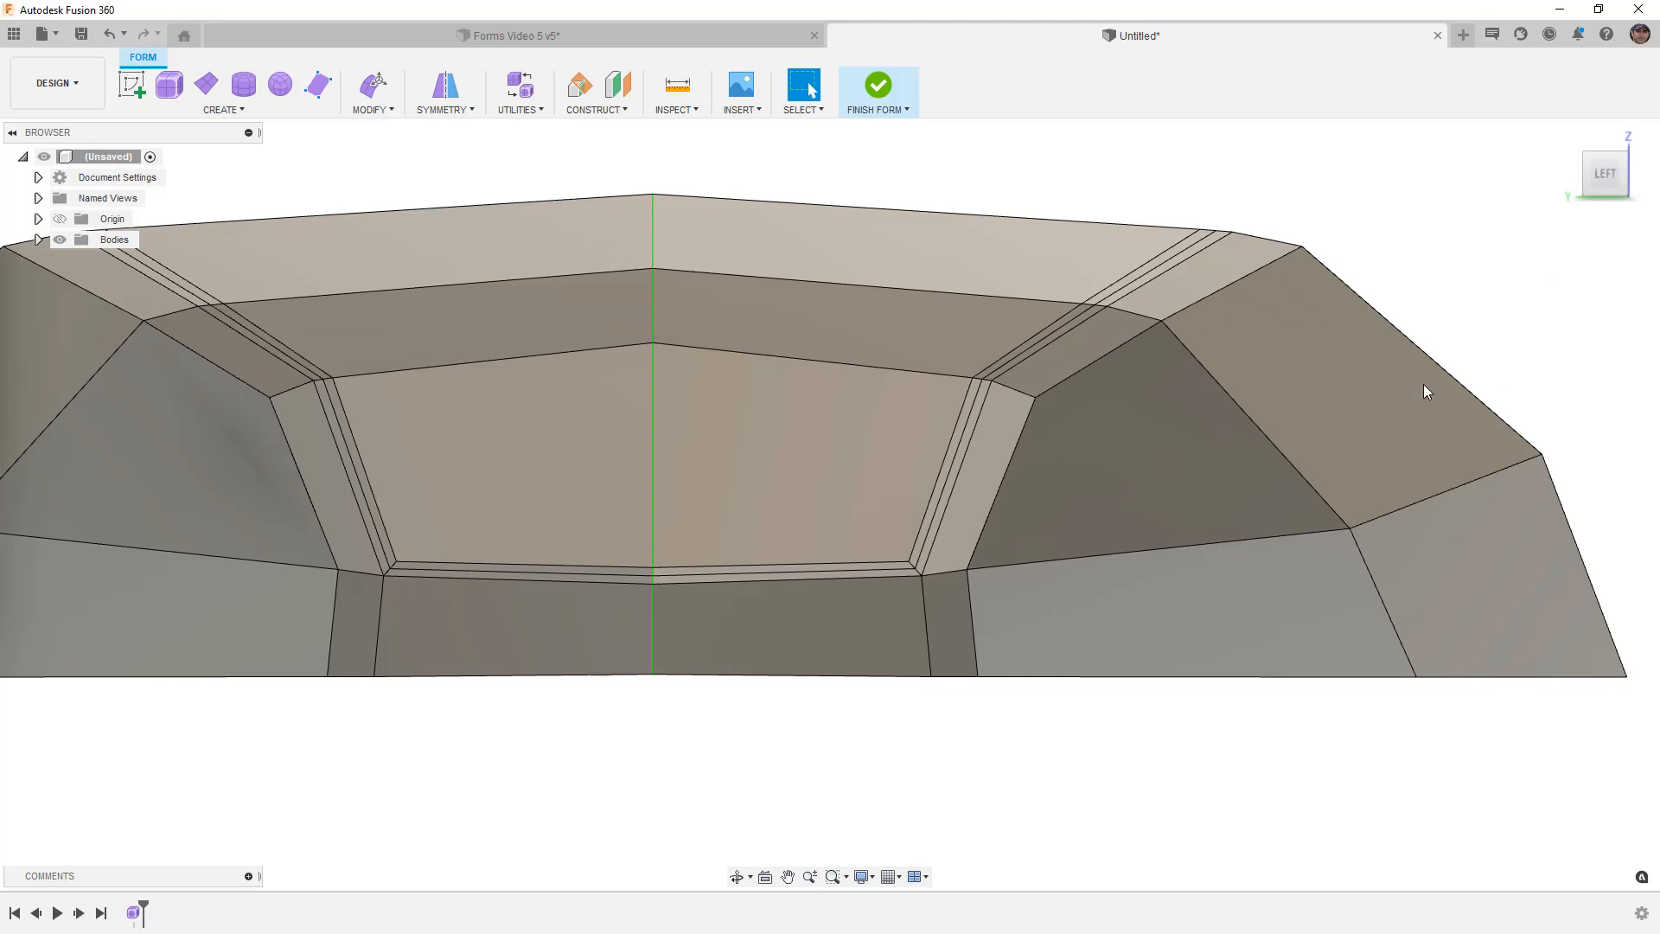
{"action": "key", "text": "alt+3"}
{"action": "scroll", "coordinate": [1214, 429], "scroll_direction": "down", "scroll_amount": 2}
{"action": "middle_click_drag", "start_coordinate": [1196, 443], "coordinate": [1101, 667], "text": "shift"}
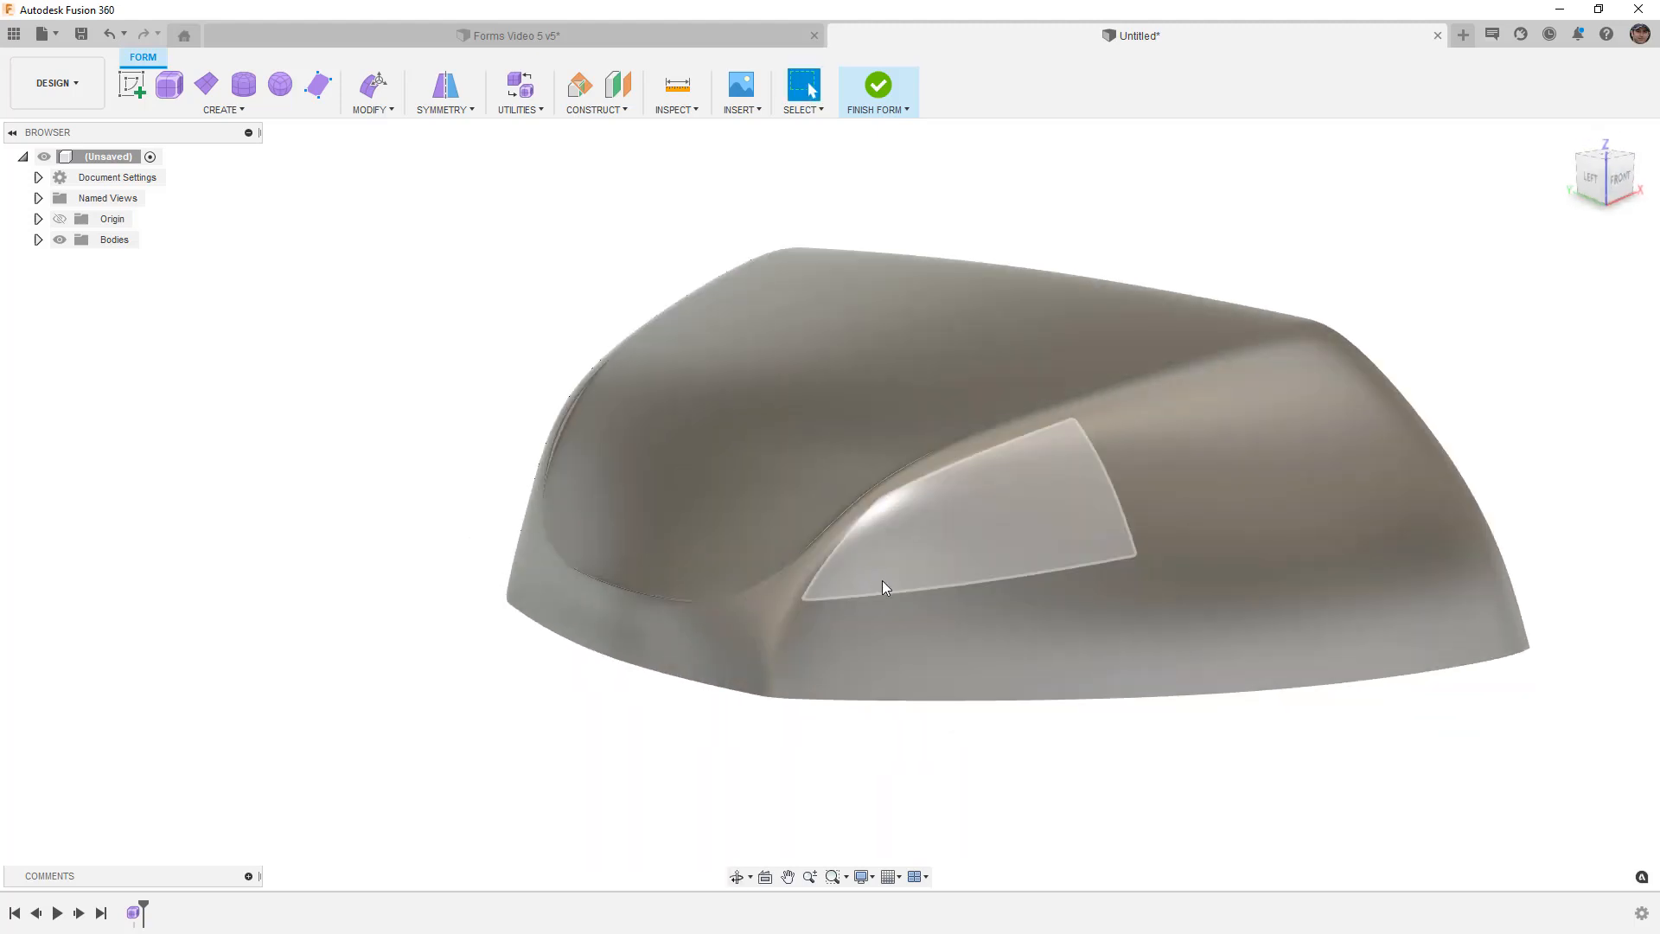
{"action": "key", "text": "alt+1"}
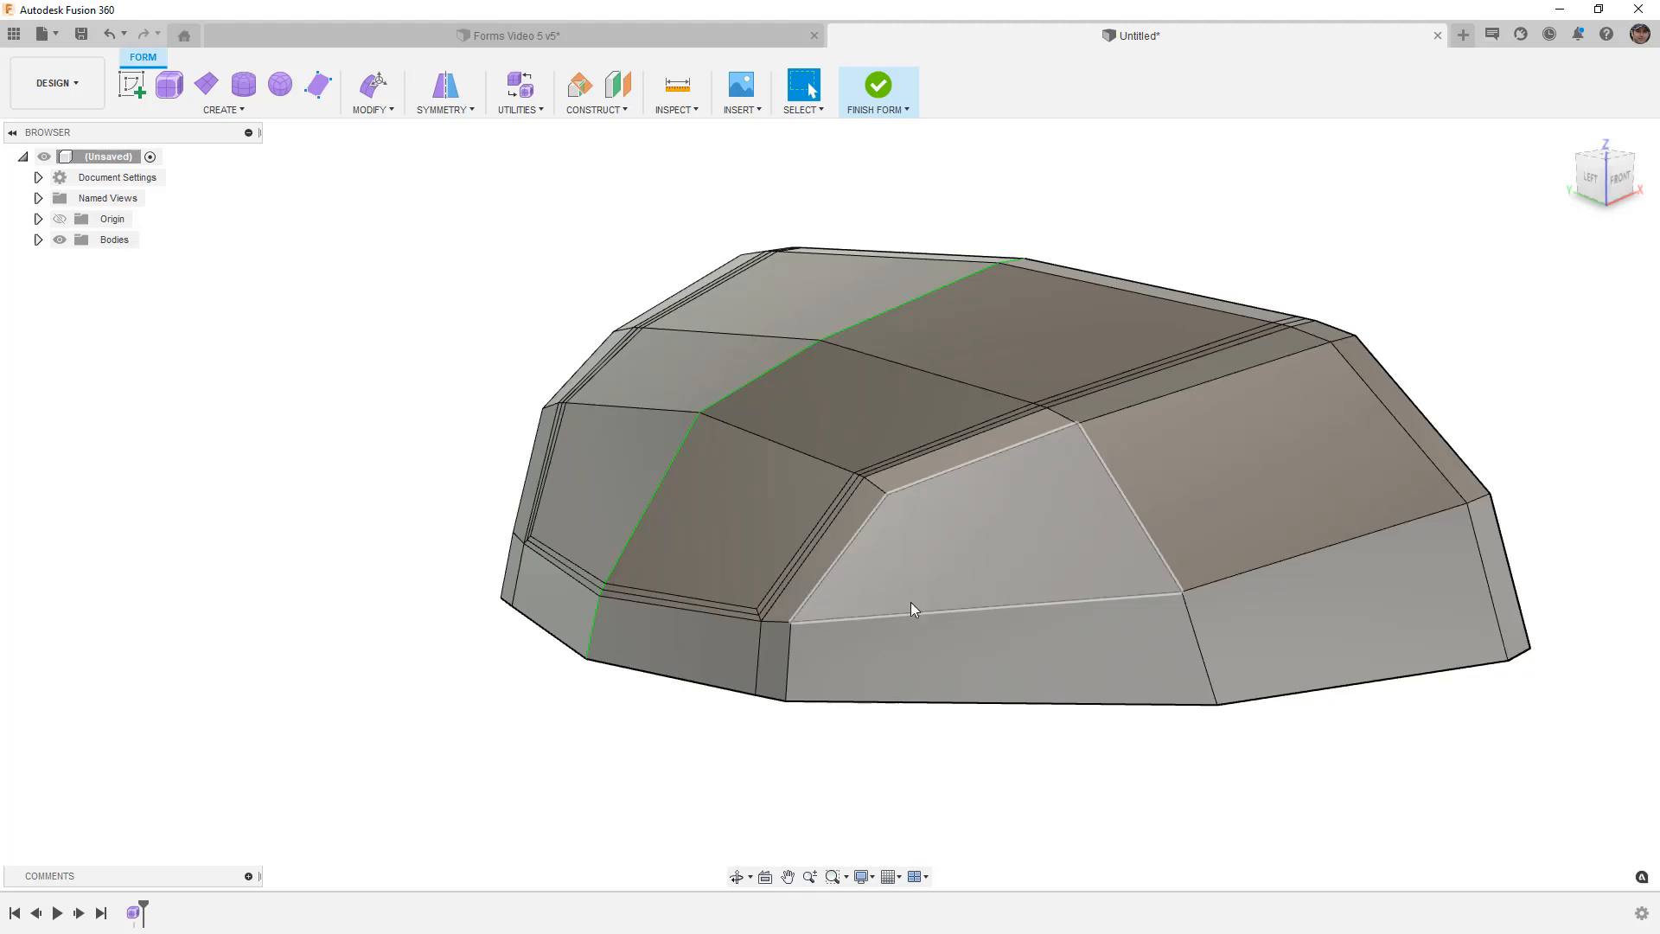
Step: Lower the corner strip's three outer edges along the upper side of the shell slightly, using Edit Form
{"action": "middle_click_drag", "start_coordinate": [771, 616], "coordinate": [860, 578], "text": "shift"}
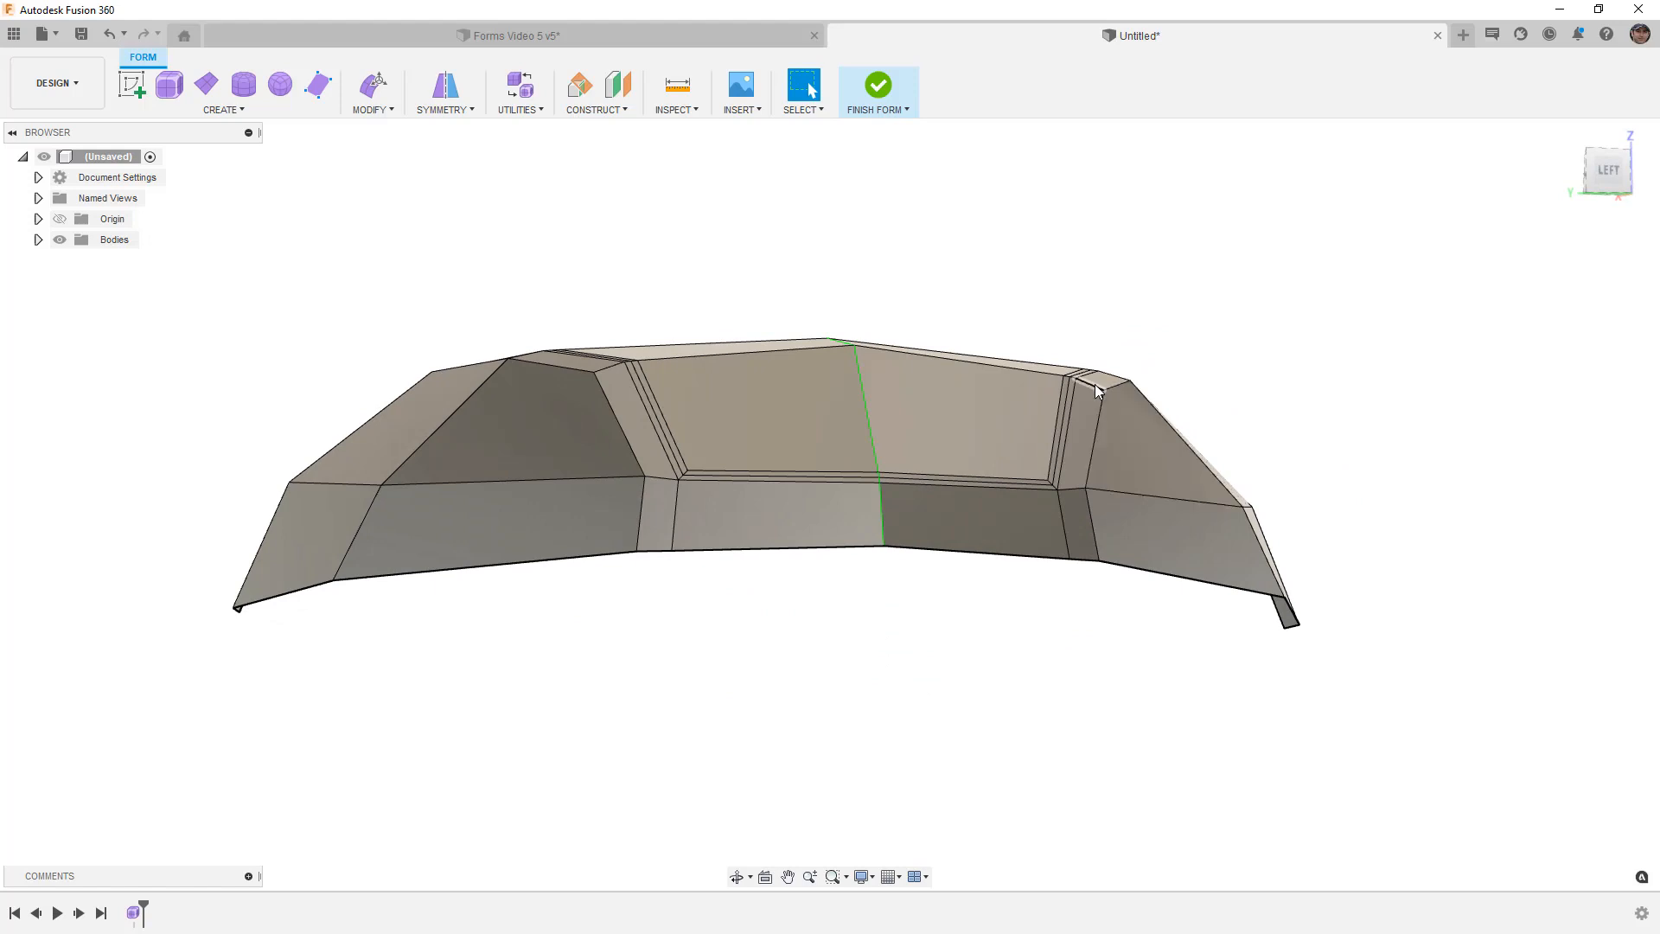
{"action": "scroll", "coordinate": [1098, 383], "scroll_direction": "up", "scroll_amount": 5}
{"action": "middle_click_drag", "start_coordinate": [1108, 386], "coordinate": [1143, 444], "text": "shift"}
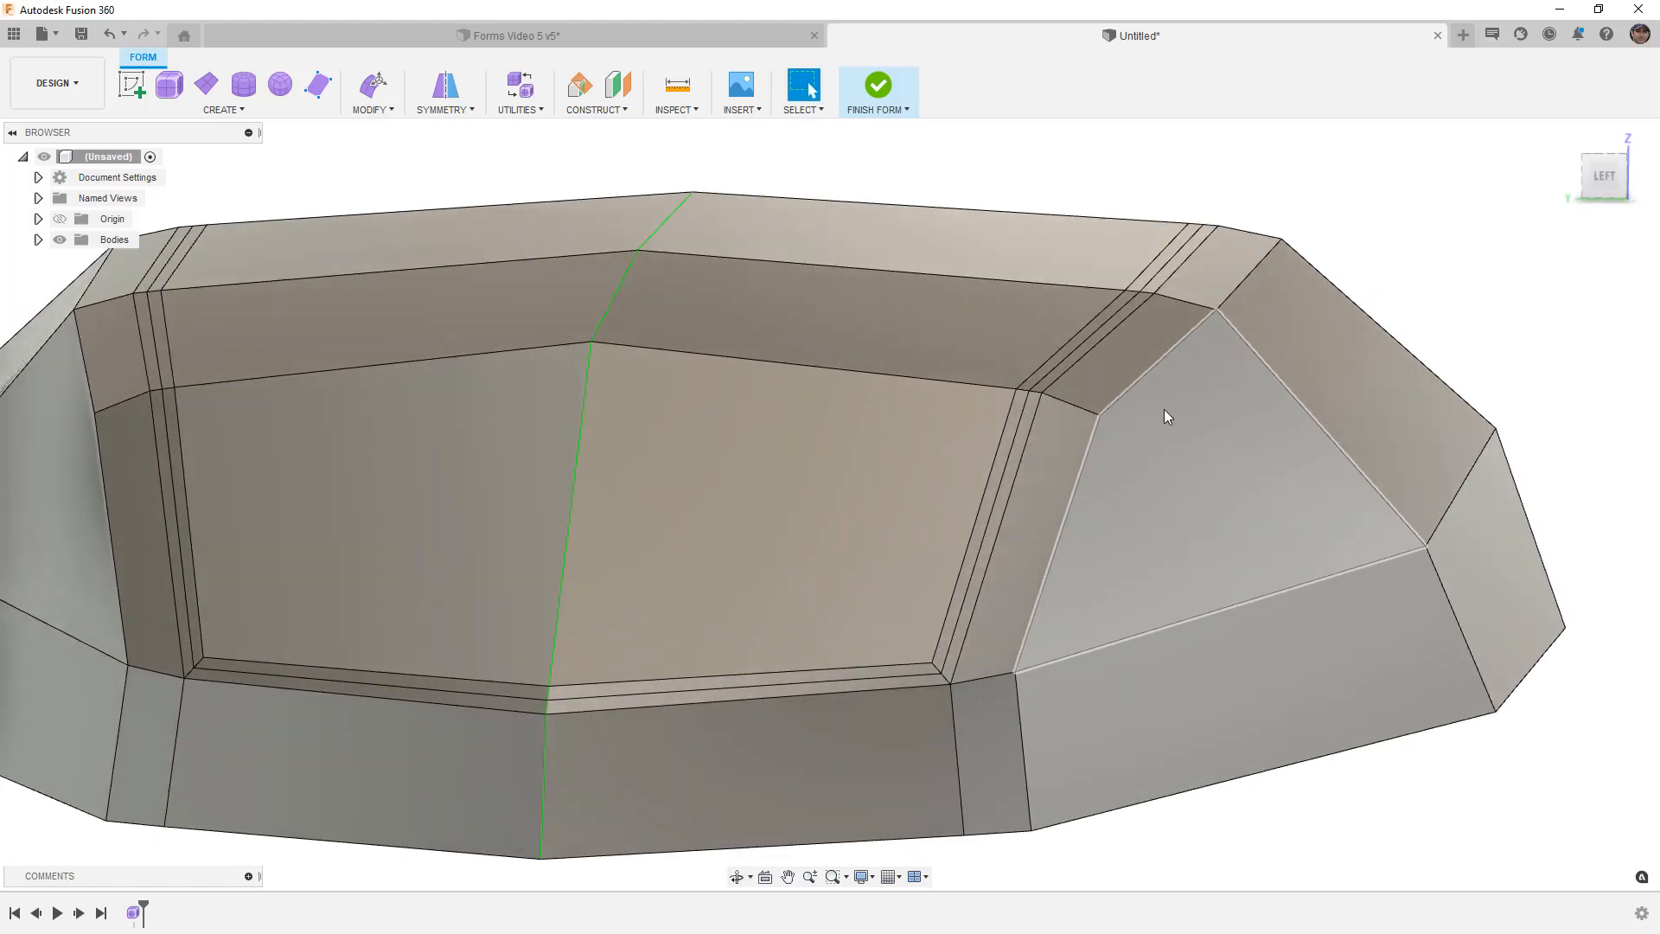
{"action": "left_click", "coordinate": [1269, 252]}
{"action": "left_click", "coordinate": [1197, 334], "text": "shift"}
{"action": "left_click", "coordinate": [1625, 177]}
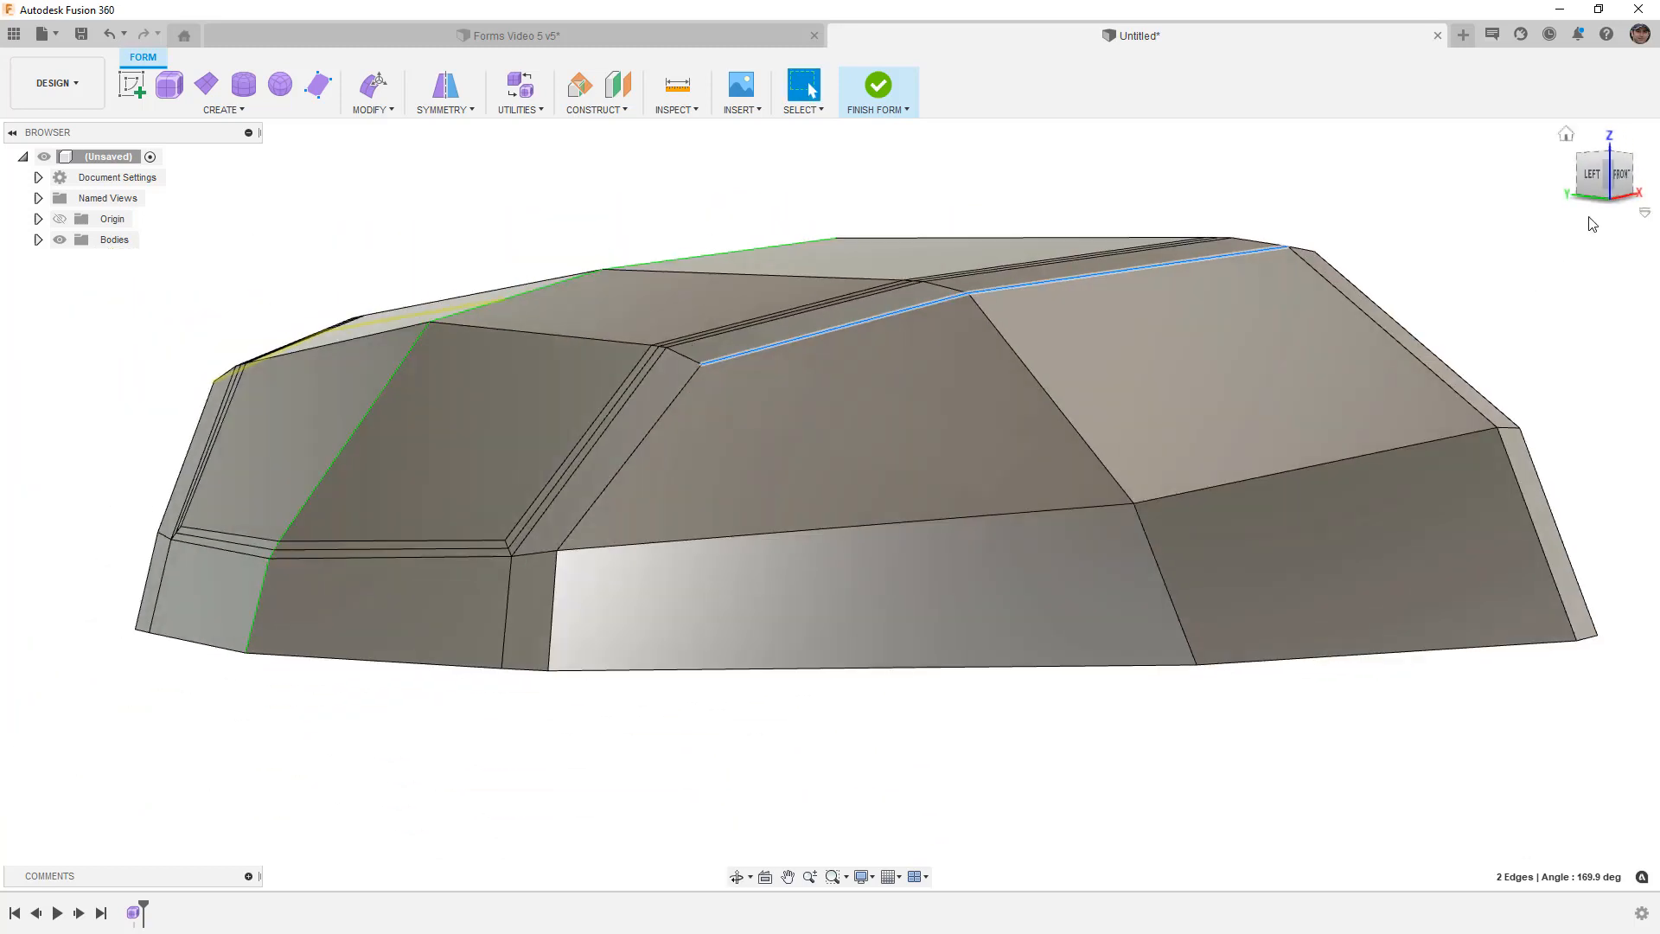
{"action": "left_click", "coordinate": [1618, 177]}
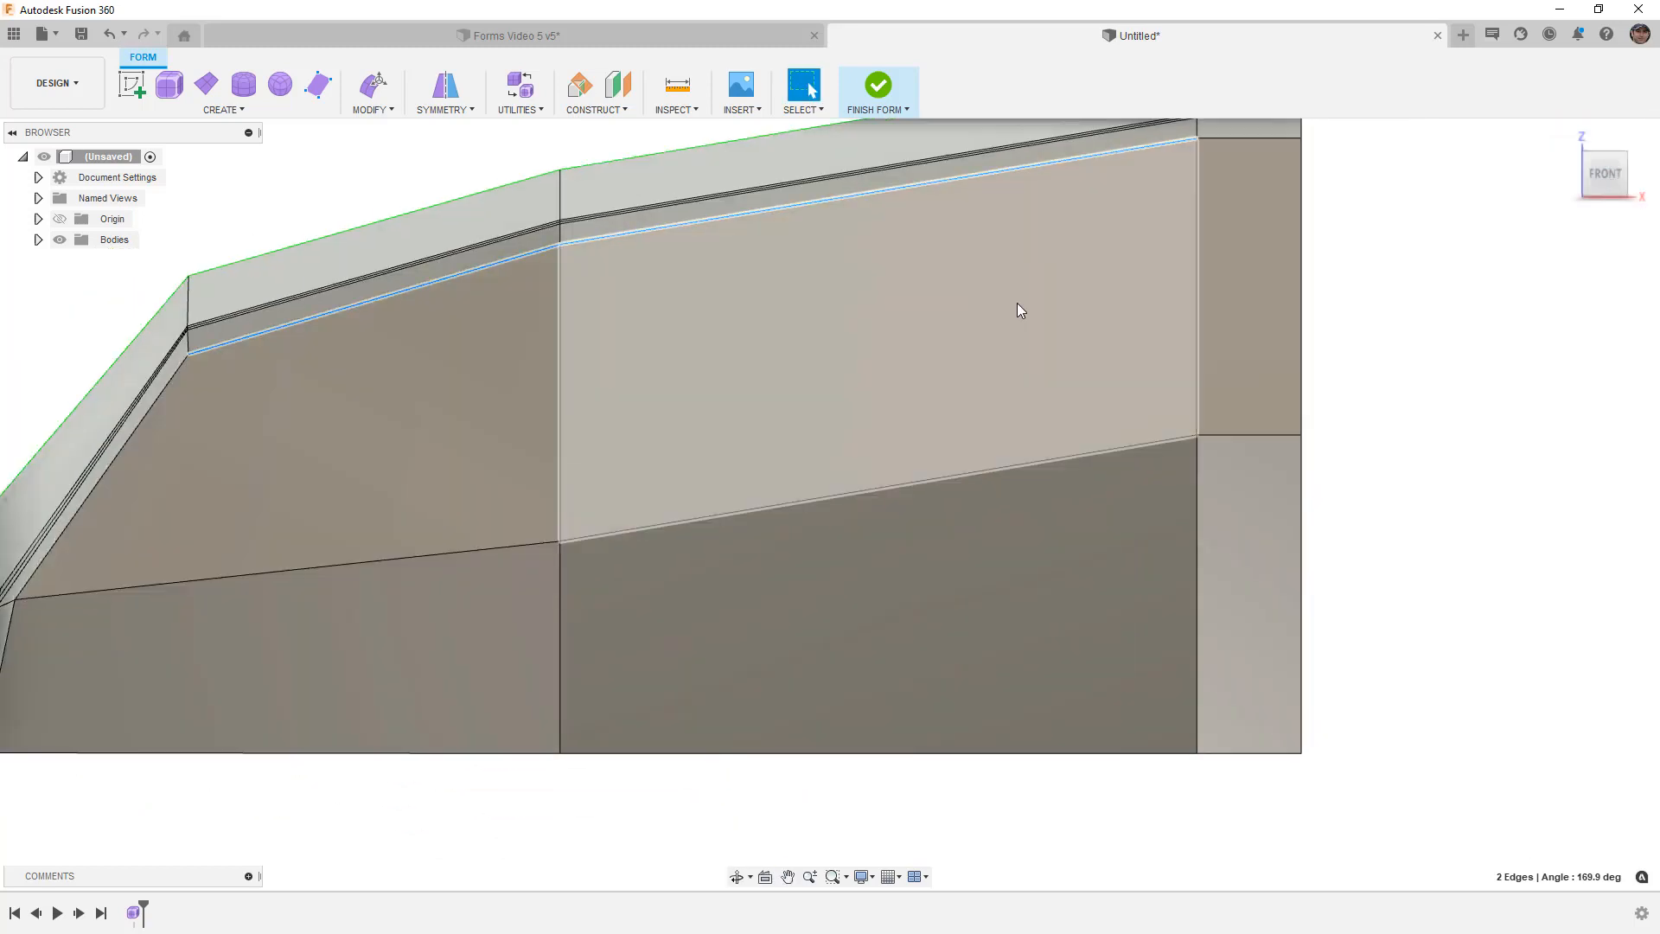
{"action": "left_click", "coordinate": [1172, 201], "text": "shift"}
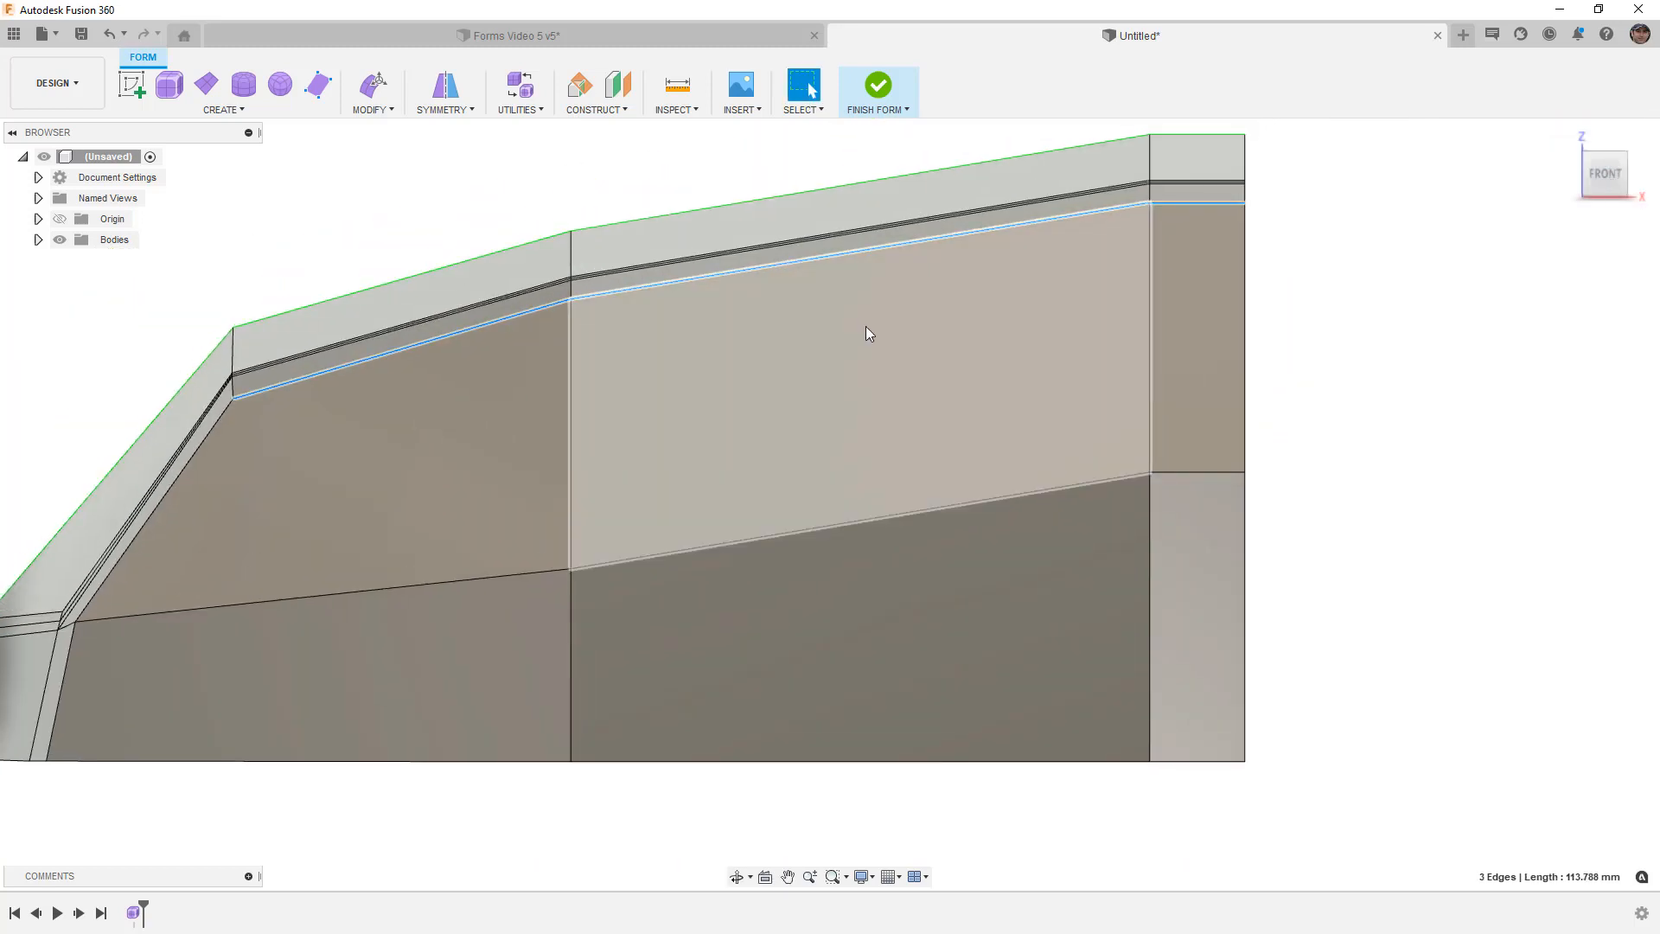
{"action": "middle_click_drag", "start_coordinate": [864, 325], "coordinate": [941, 318]}
{"action": "left_click", "coordinate": [373, 84]}
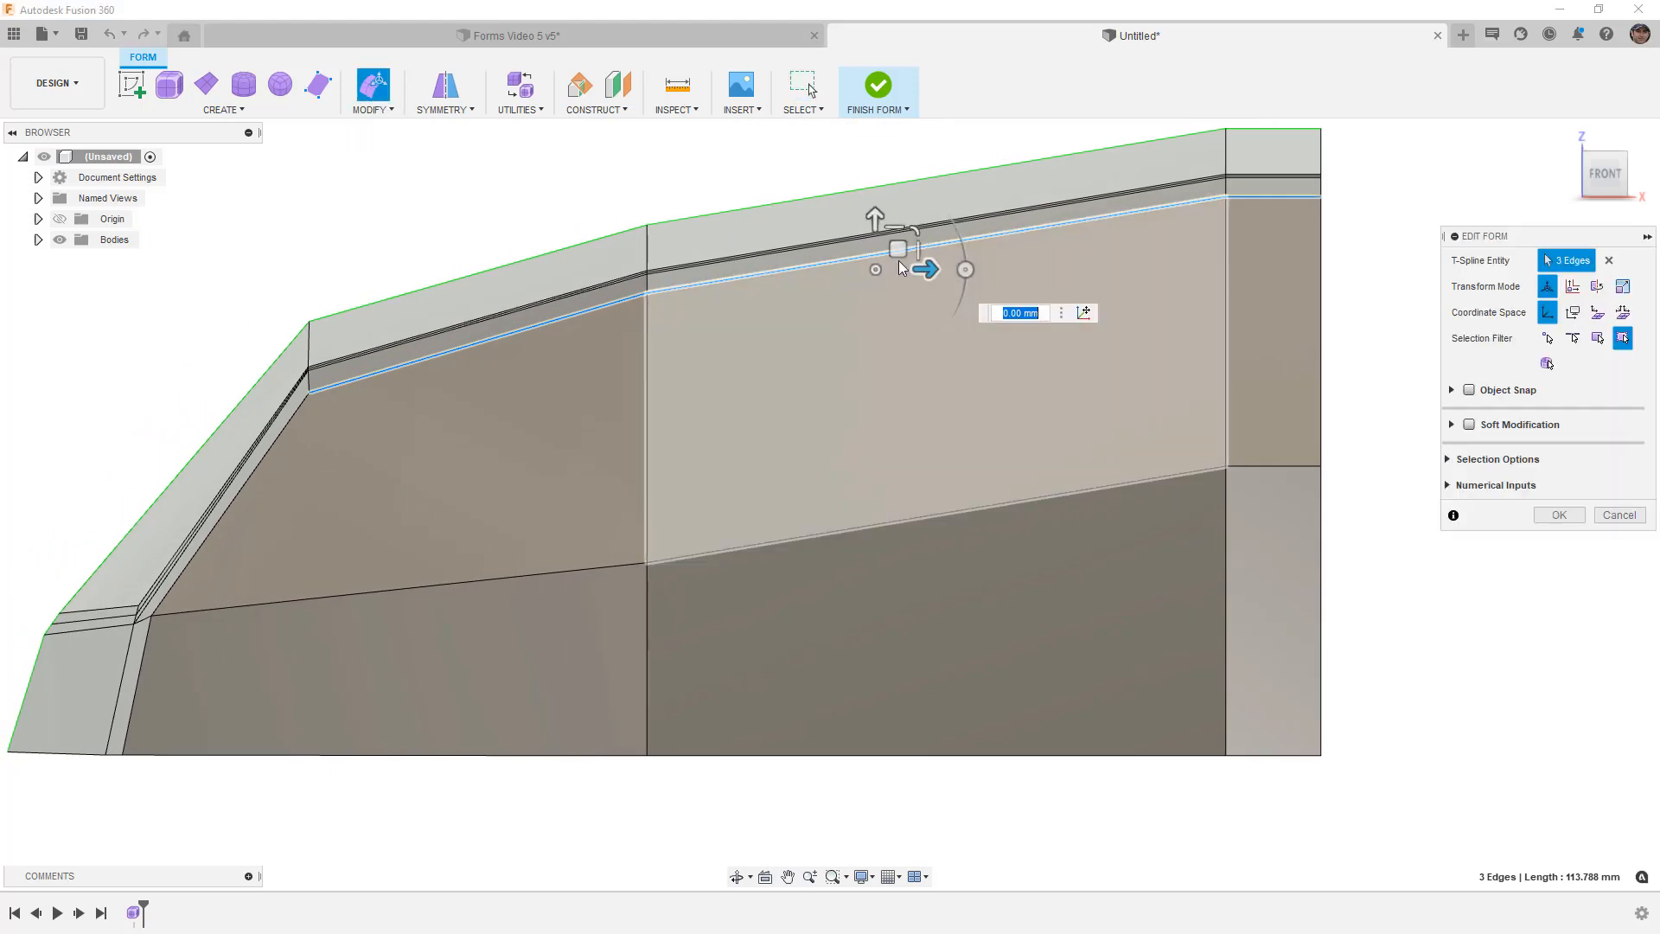
{"action": "left_click_drag", "start_coordinate": [875, 218], "coordinate": [874, 227]}
Step: Raise the four innermost bevel edges along the corner strip about 0.65 mm
{"action": "middle_click_drag", "start_coordinate": [874, 259], "coordinate": [937, 404], "text": "shift"}
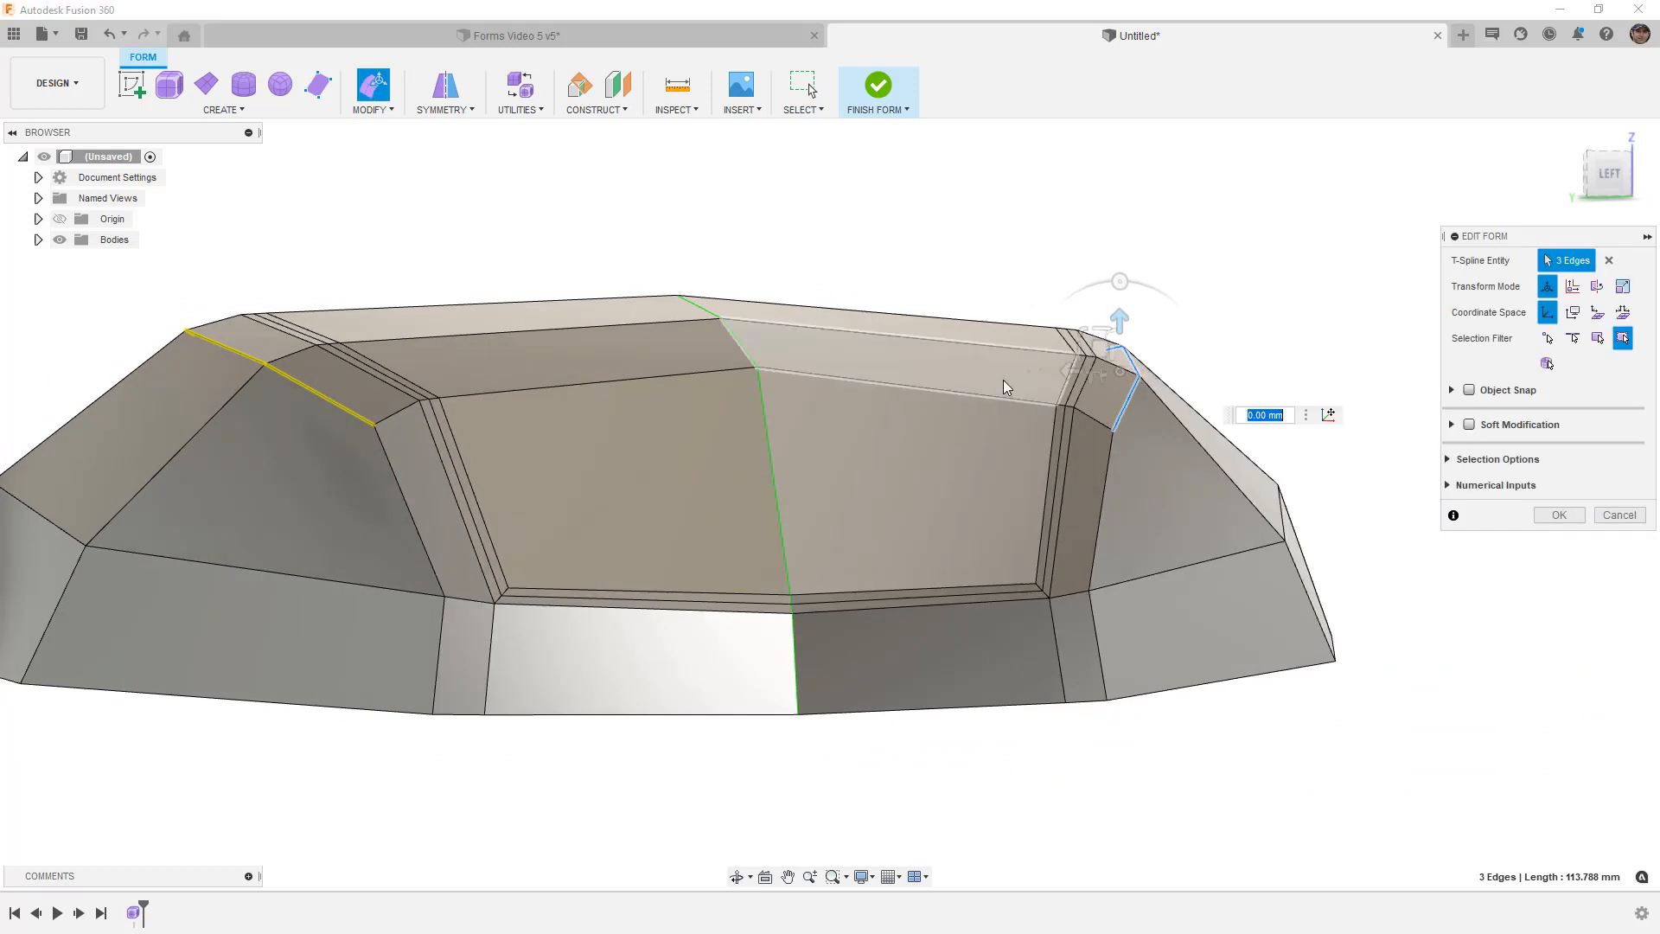
{"action": "scroll", "coordinate": [1046, 324], "scroll_direction": "up", "scroll_amount": 4}
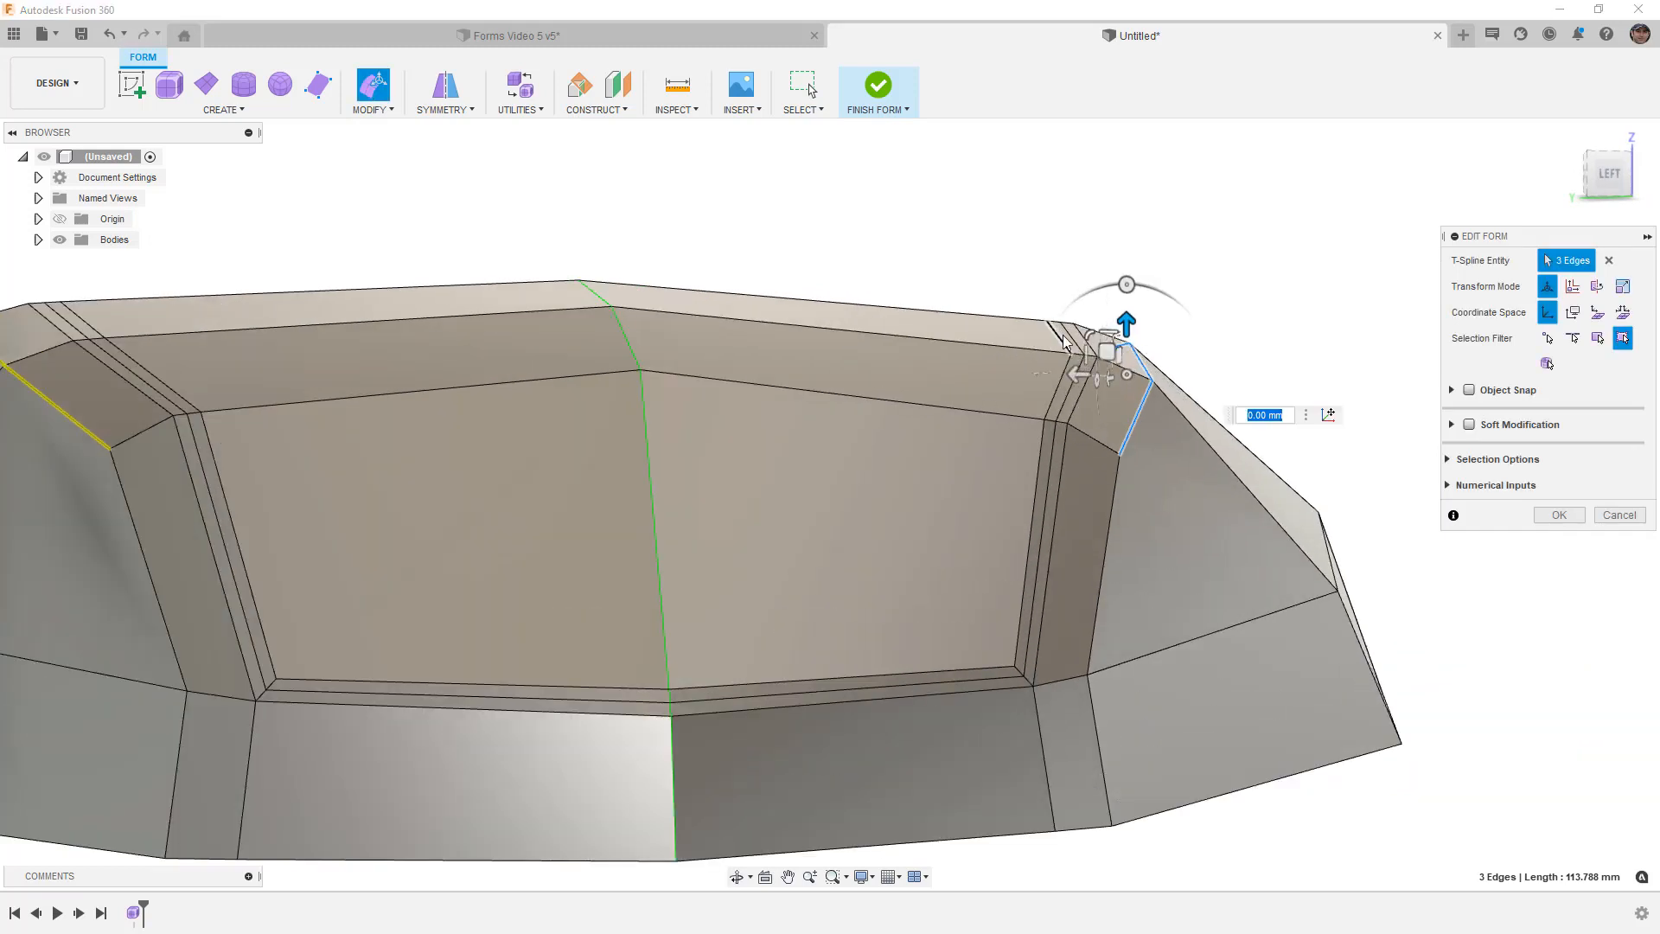
{"action": "double_click", "coordinate": [1062, 336]}
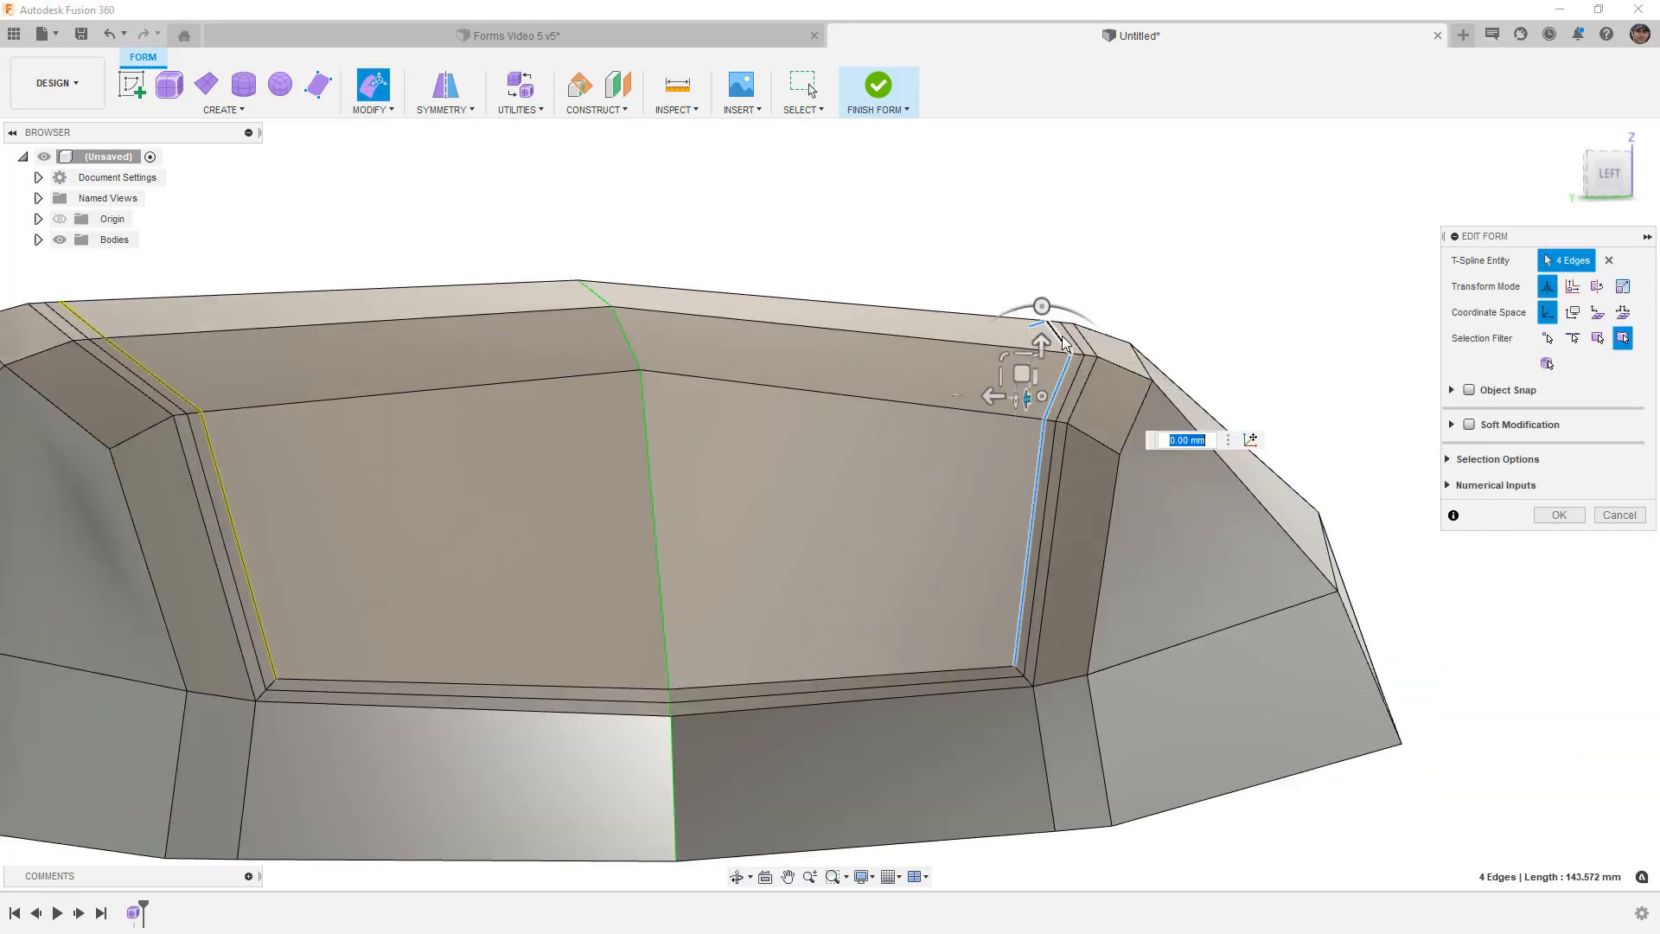
{"action": "left_click", "coordinate": [1602, 176]}
{"action": "scroll", "coordinate": [1245, 338], "scroll_direction": "up", "scroll_amount": 3}
{"action": "middle_click_drag", "start_coordinate": [1266, 347], "coordinate": [600, 485]}
{"action": "left_click_drag", "start_coordinate": [781, 470], "coordinate": [781, 462]}
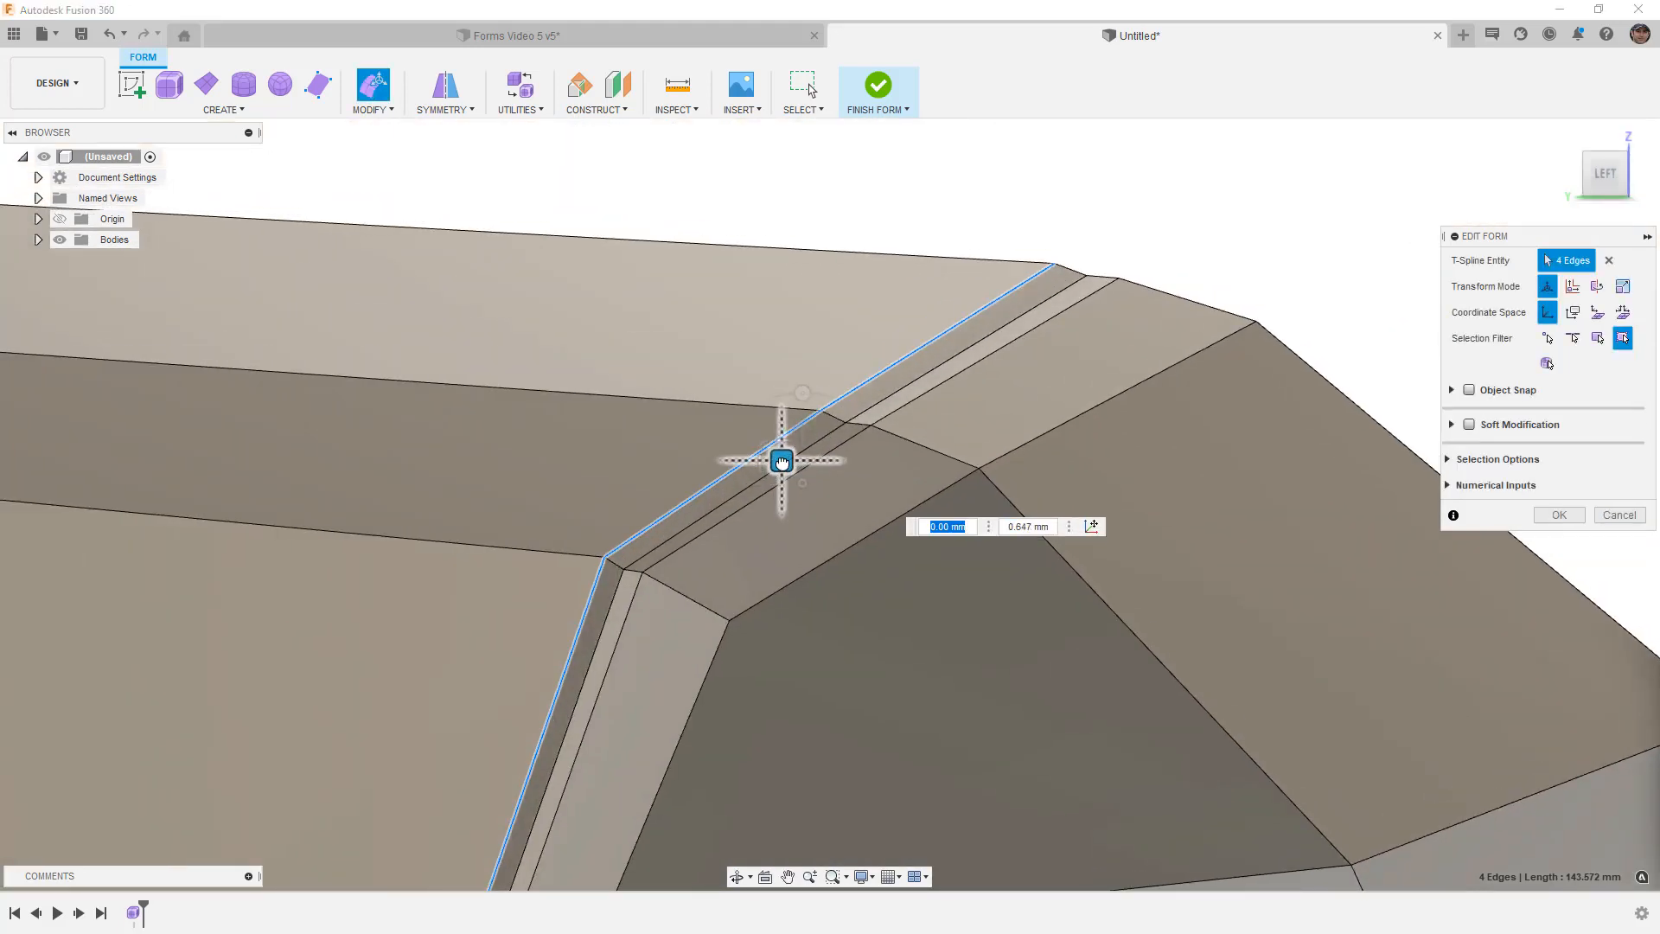
{"action": "left_click", "coordinate": [981, 341]}
{"action": "double_click", "coordinate": [982, 346]}
{"action": "scroll", "coordinate": [971, 415], "scroll_direction": "down", "scroll_amount": 3}
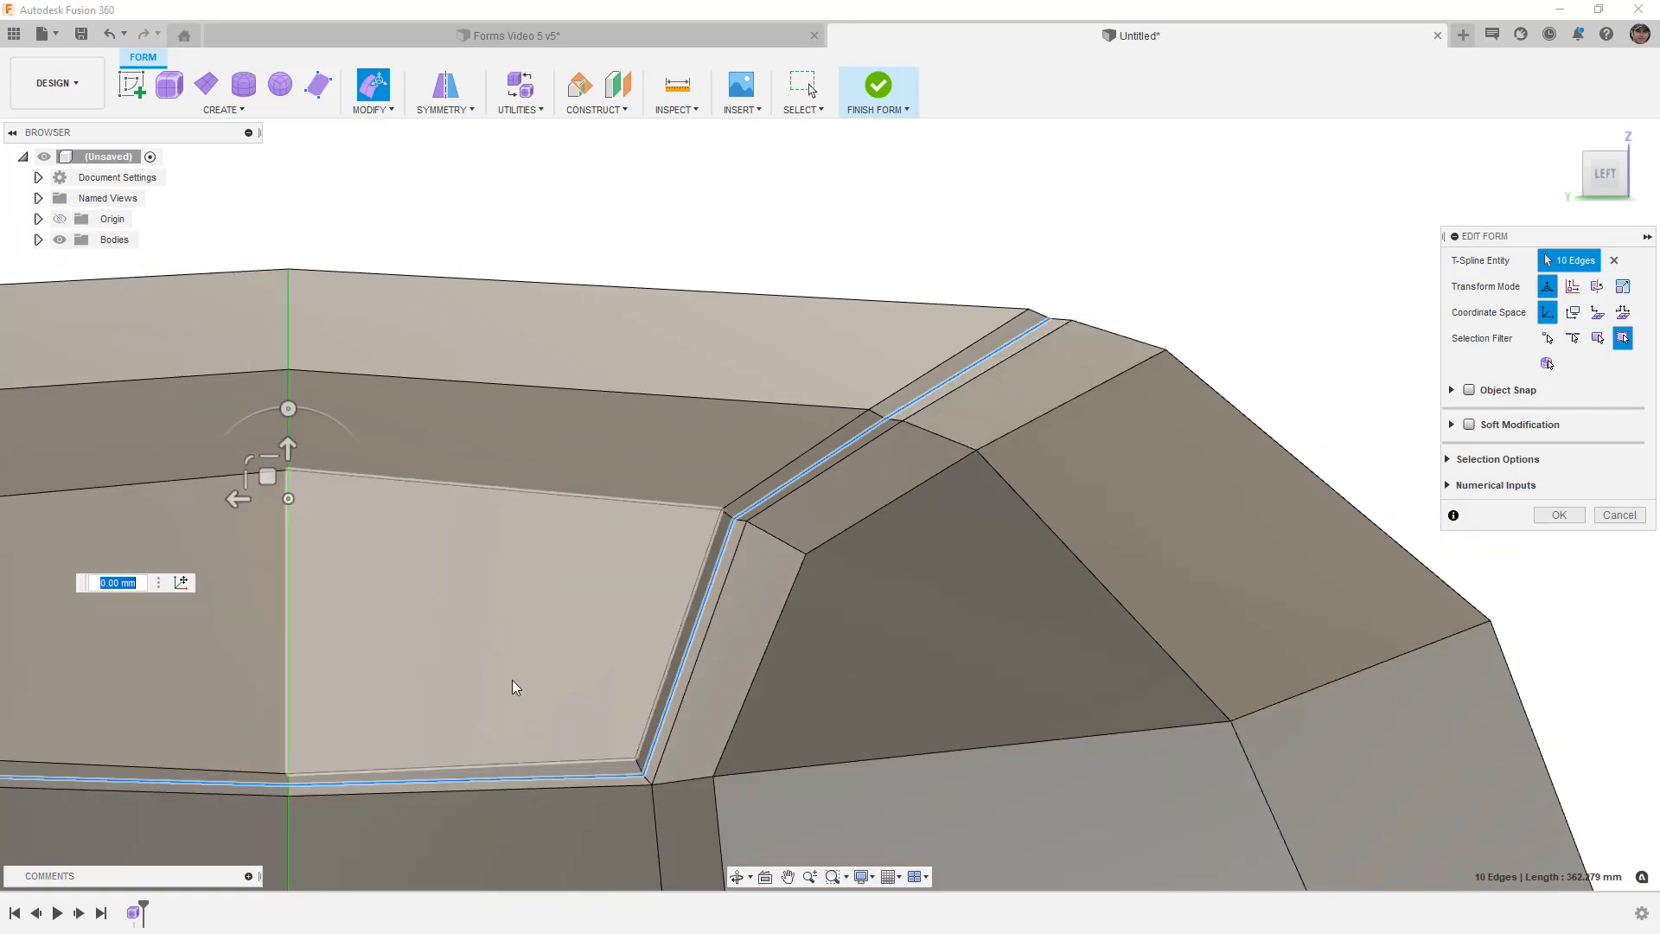
{"action": "left_click", "coordinate": [323, 775], "text": "ctrl"}
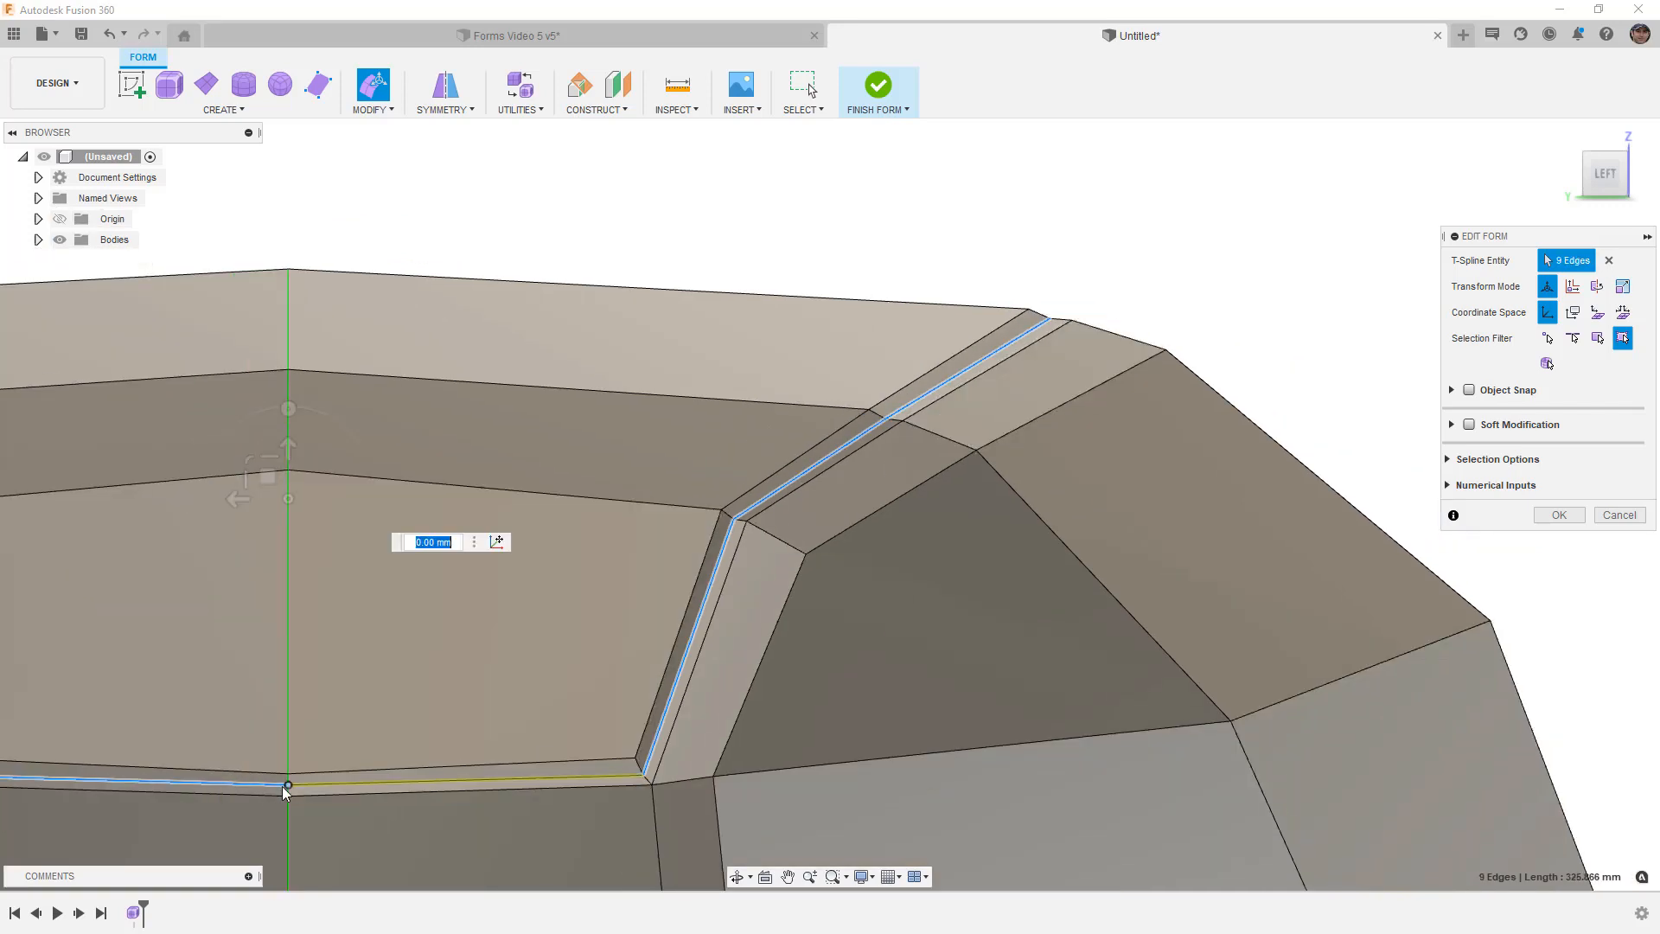
{"action": "left_click", "coordinate": [283, 784], "text": "ctrl"}
{"action": "scroll", "coordinate": [606, 717], "scroll_direction": "down", "scroll_amount": 2}
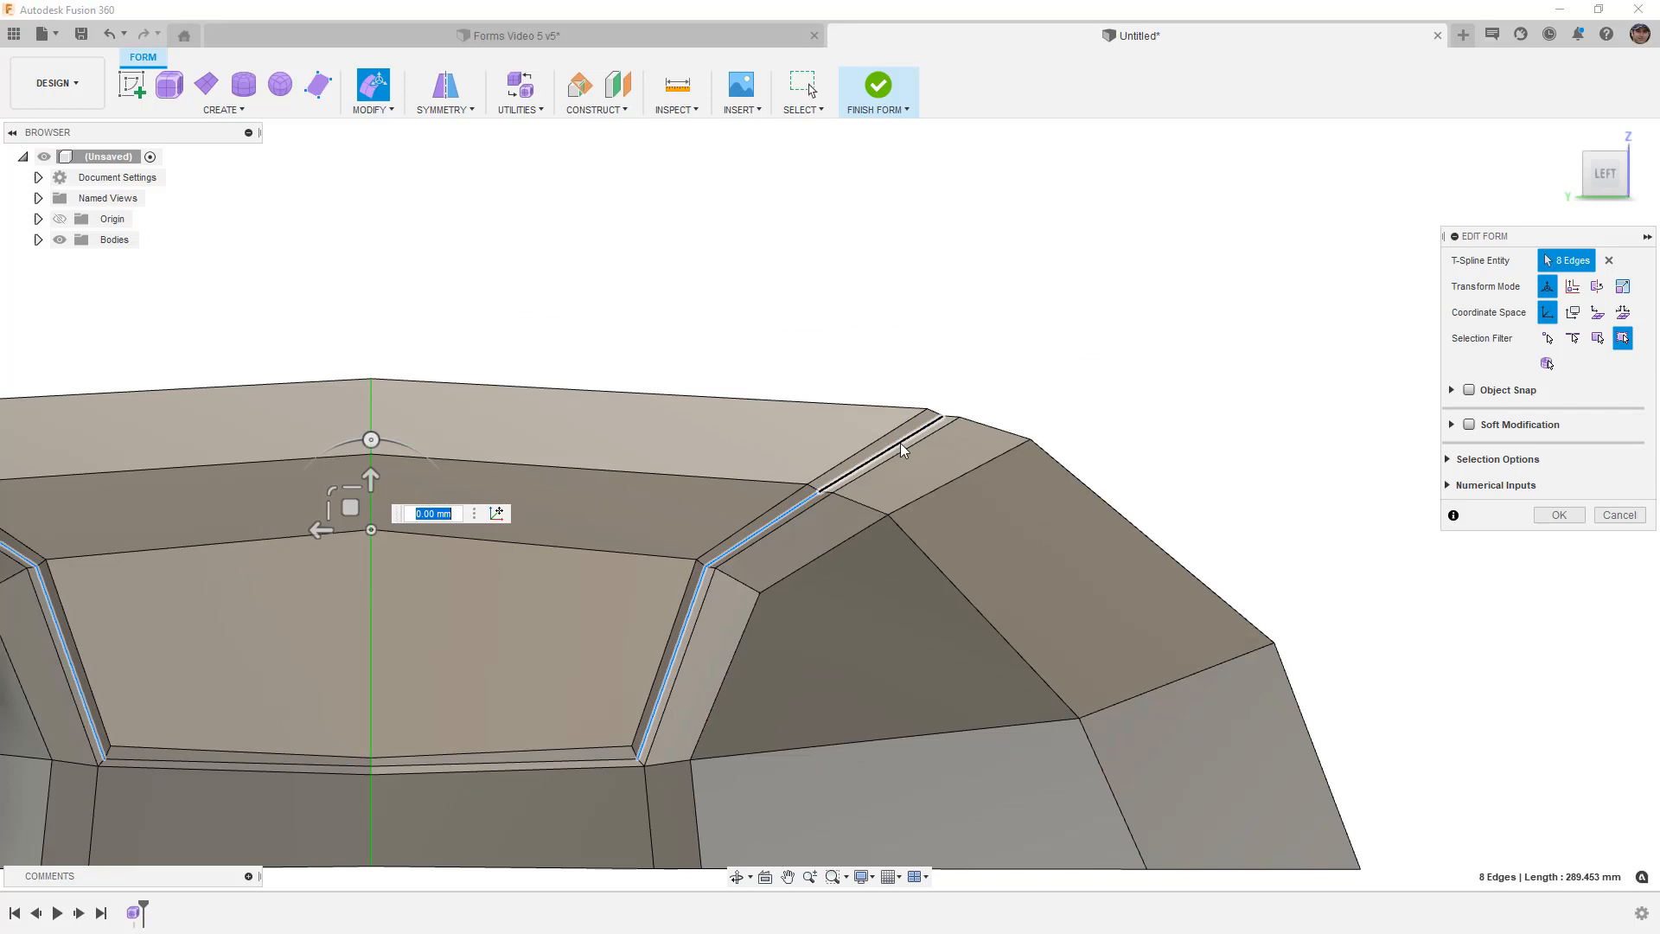
{"action": "left_click", "coordinate": [1076, 374]}
Step: Raise the four middle bevel edges along the corner strip about 0.49 mm and shift them about 0.09 mm outward
{"action": "left_click", "coordinate": [699, 584]}
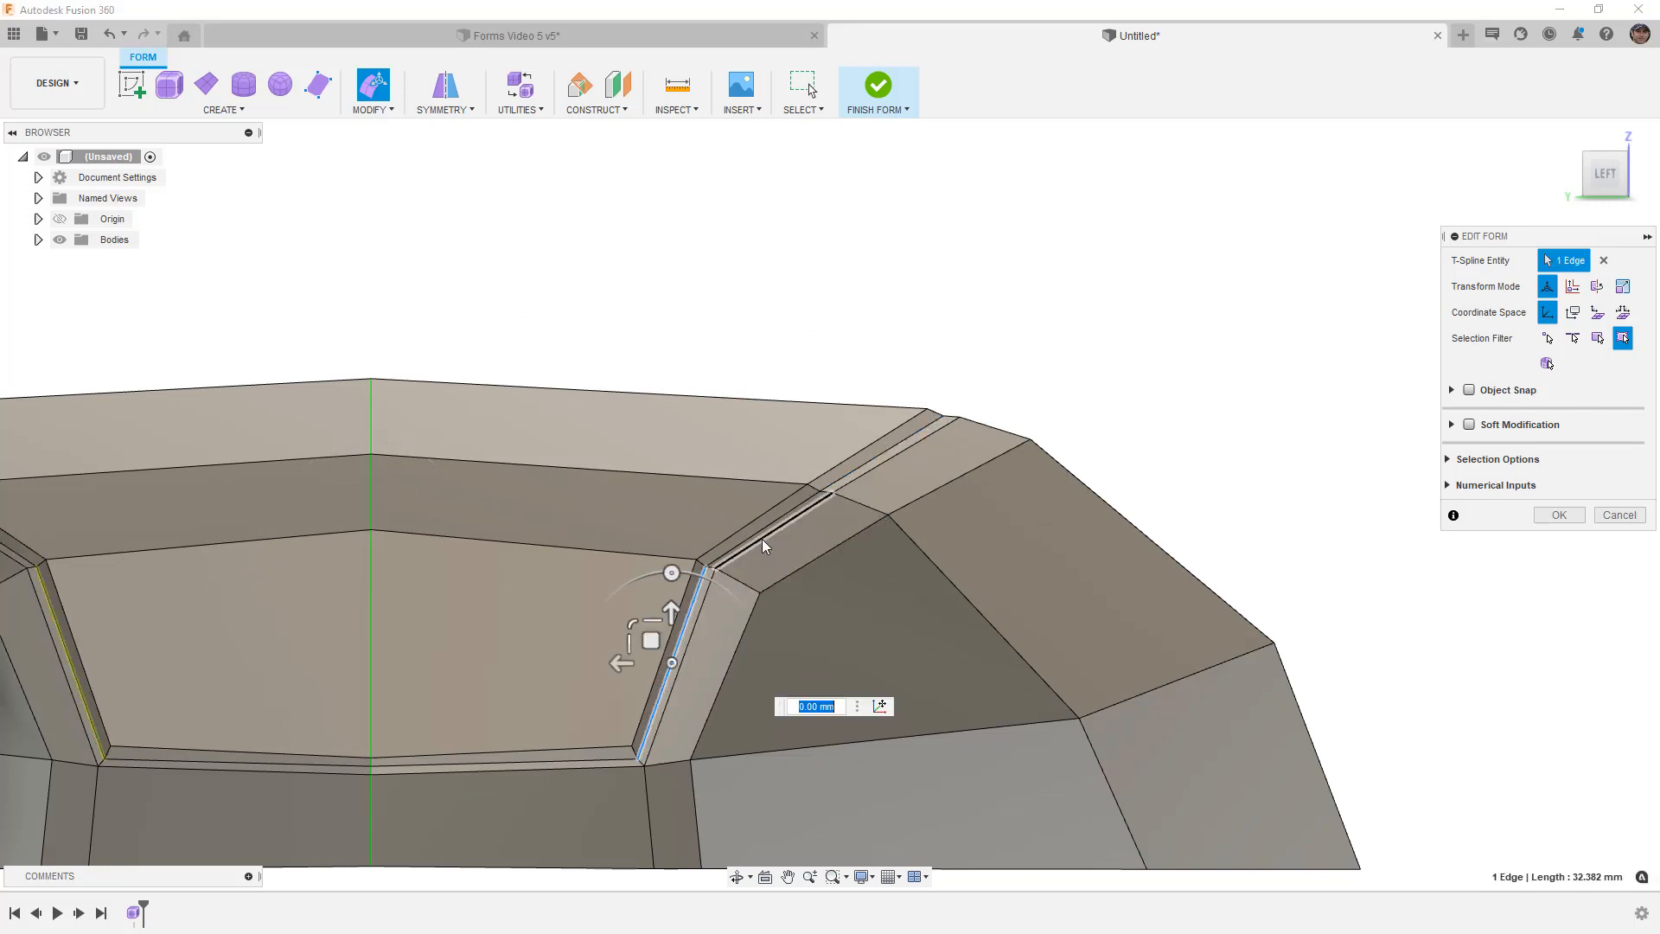
{"action": "left_click", "coordinate": [764, 527], "text": "shift"}
{"action": "left_click", "coordinate": [859, 463], "text": "shift"}
{"action": "middle_click_drag", "start_coordinate": [859, 463], "coordinate": [953, 433], "text": "shift"}
{"action": "left_click", "coordinate": [940, 421], "text": "shift"}
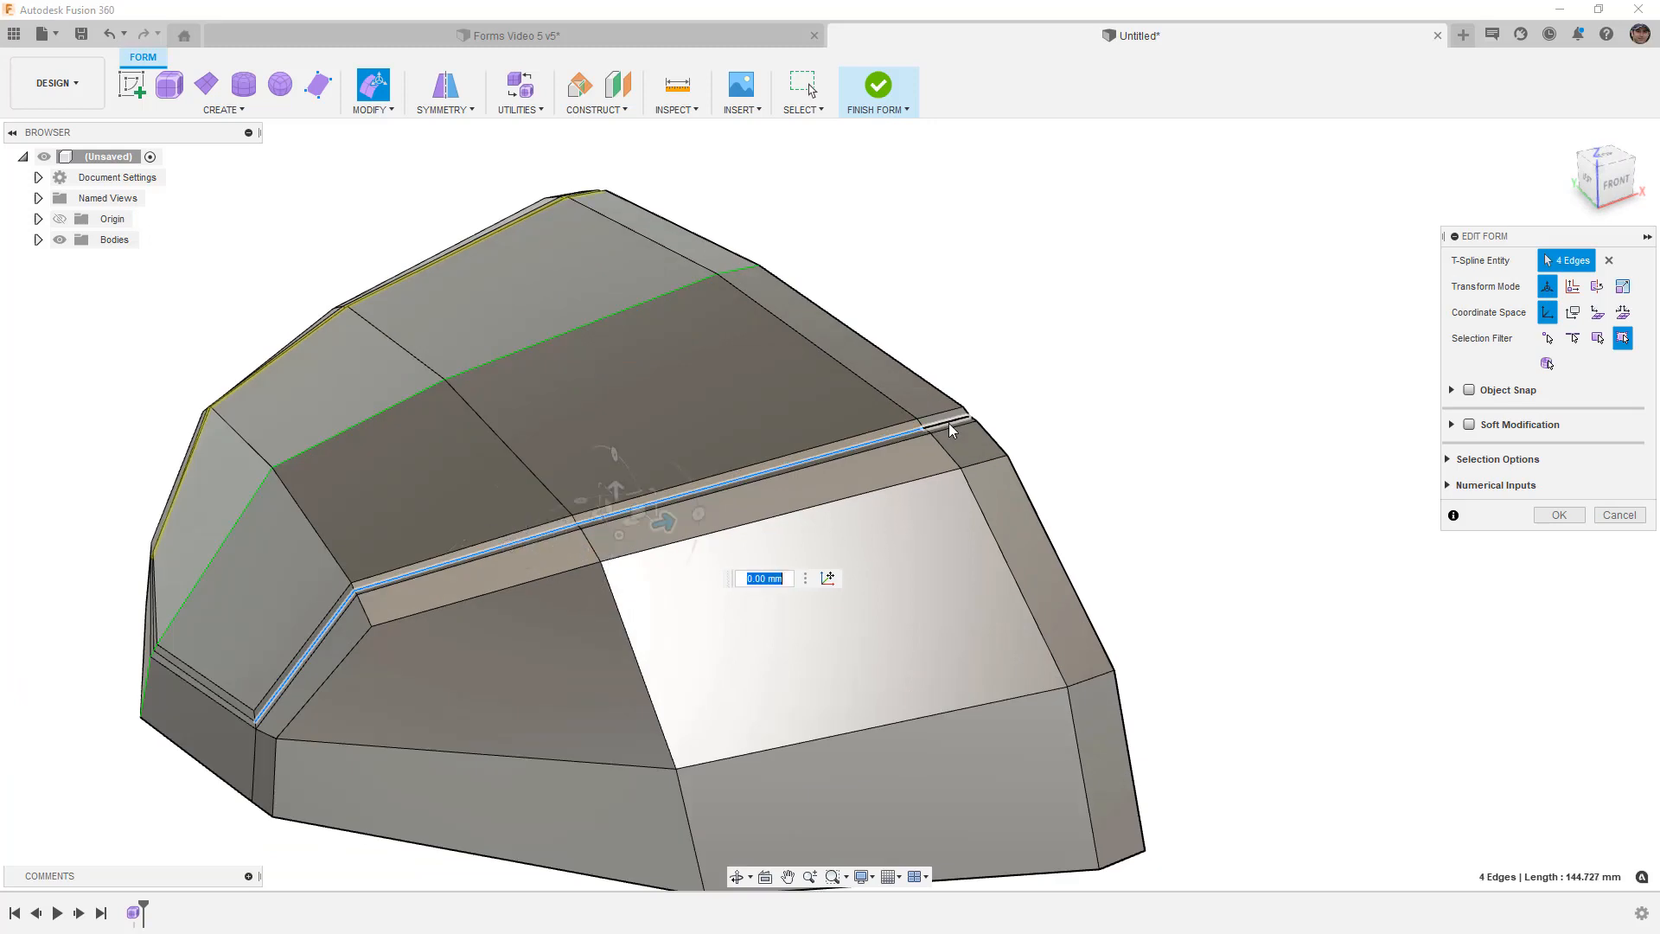
{"action": "middle_click_drag", "start_coordinate": [1094, 458], "coordinate": [1249, 370], "text": "shift"}
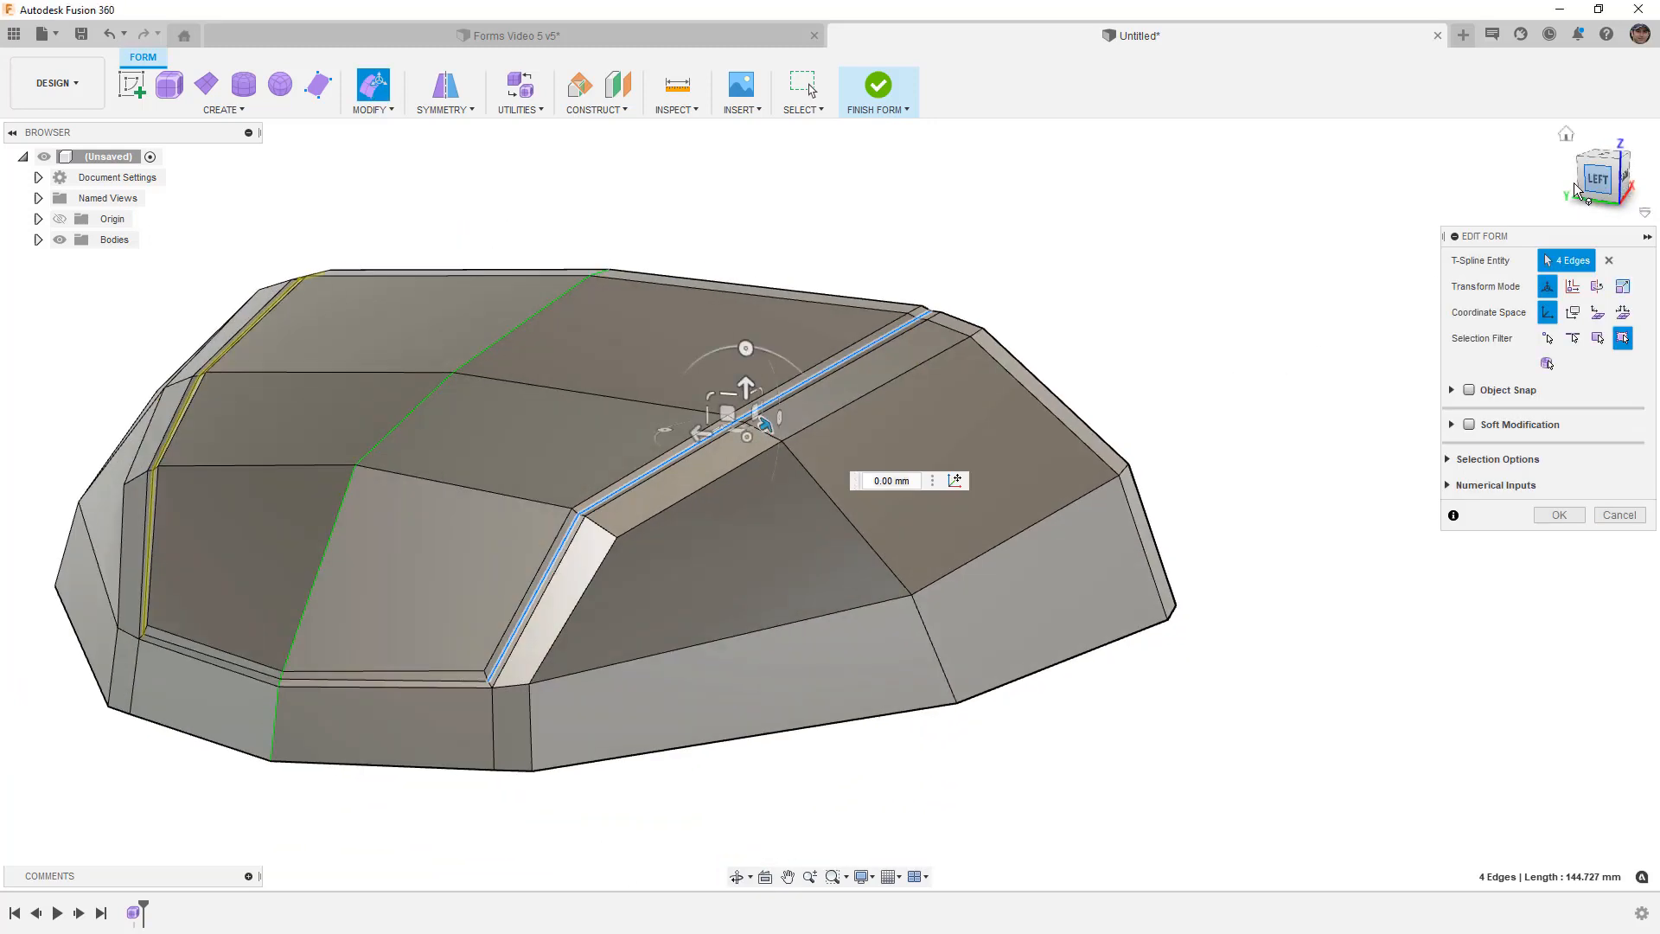
{"action": "left_click", "coordinate": [1597, 186]}
{"action": "scroll", "coordinate": [763, 438], "scroll_direction": "up", "scroll_amount": 4}
{"action": "middle_click_drag", "start_coordinate": [657, 567], "coordinate": [1124, 194]}
{"action": "middle_click_drag", "start_coordinate": [701, 456], "coordinate": [1000, 364]}
{"action": "scroll", "coordinate": [746, 448], "scroll_direction": "up", "scroll_amount": 3}
{"action": "left_click_drag", "start_coordinate": [766, 461], "coordinate": [767, 450]}
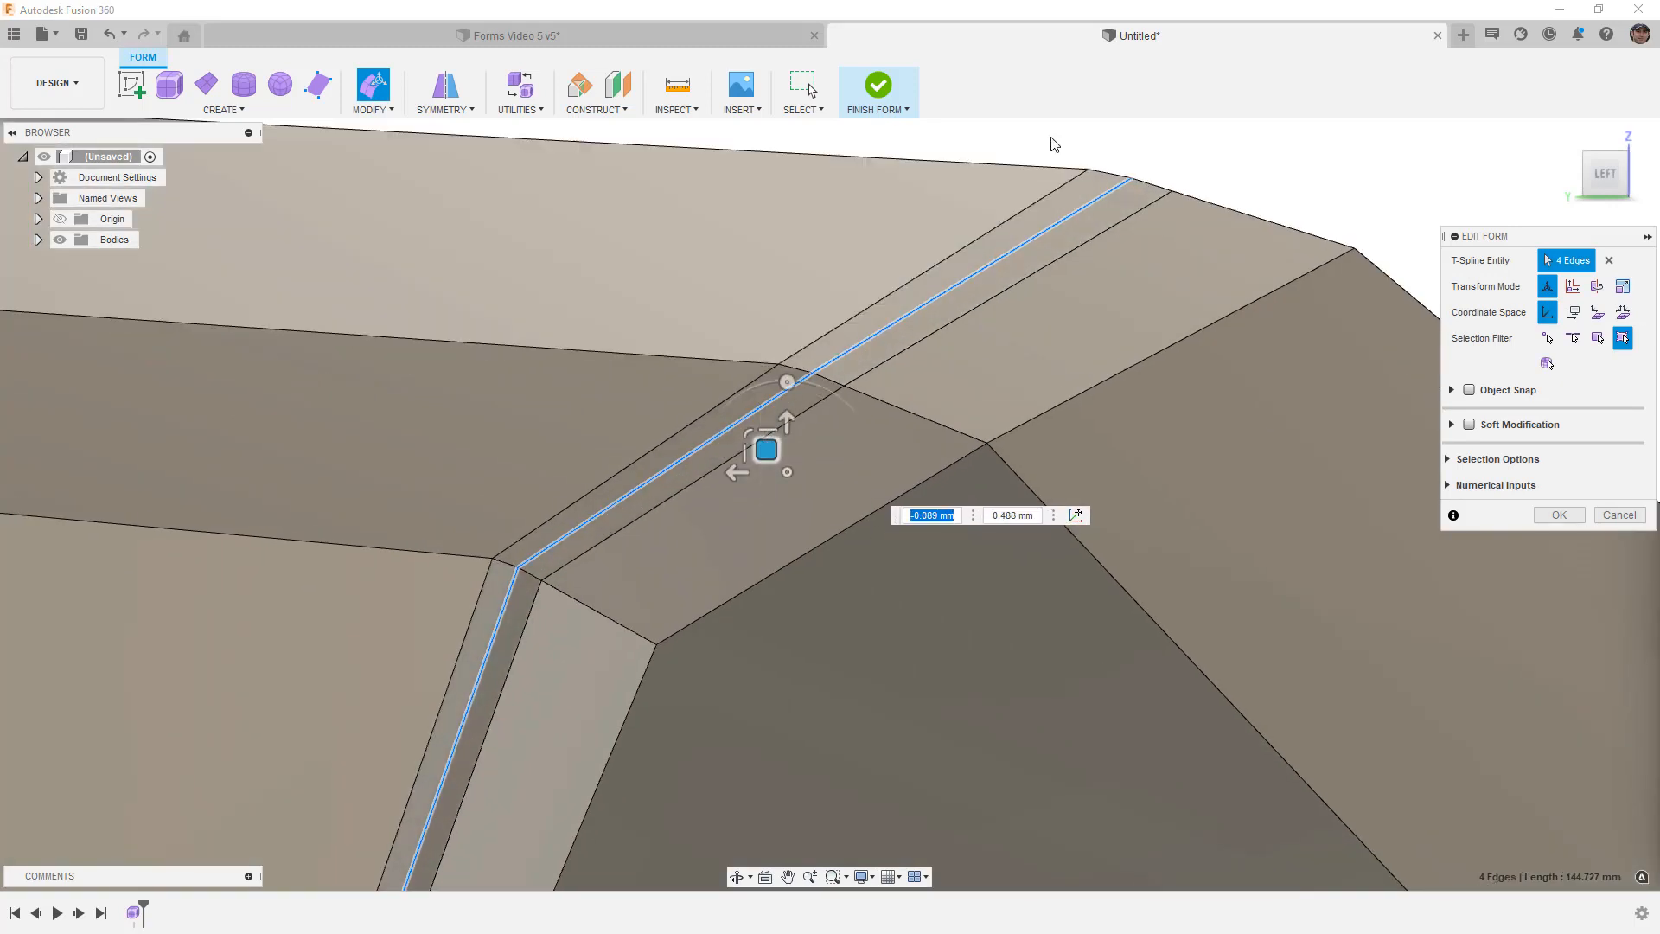
Step: Check the bevelled corner strip in smooth display and return to box display
{"action": "key", "text": "alt+3"}
{"action": "scroll", "coordinate": [1113, 263], "scroll_direction": "down", "scroll_amount": 5}
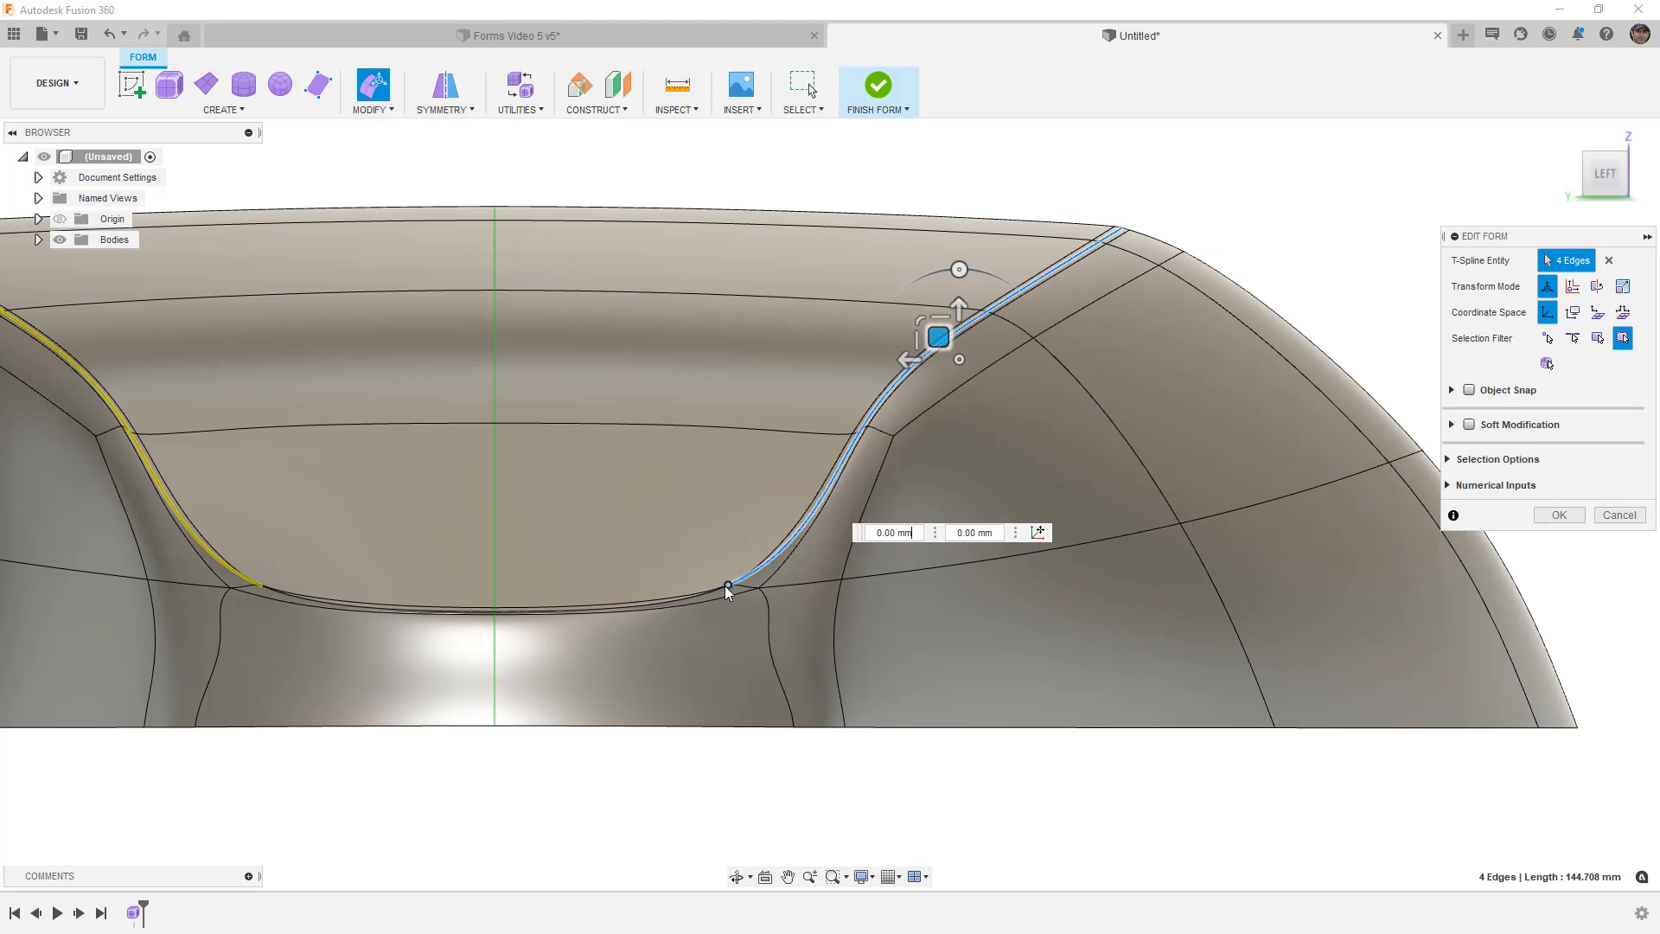
{"action": "key", "text": "ctrl+1"}
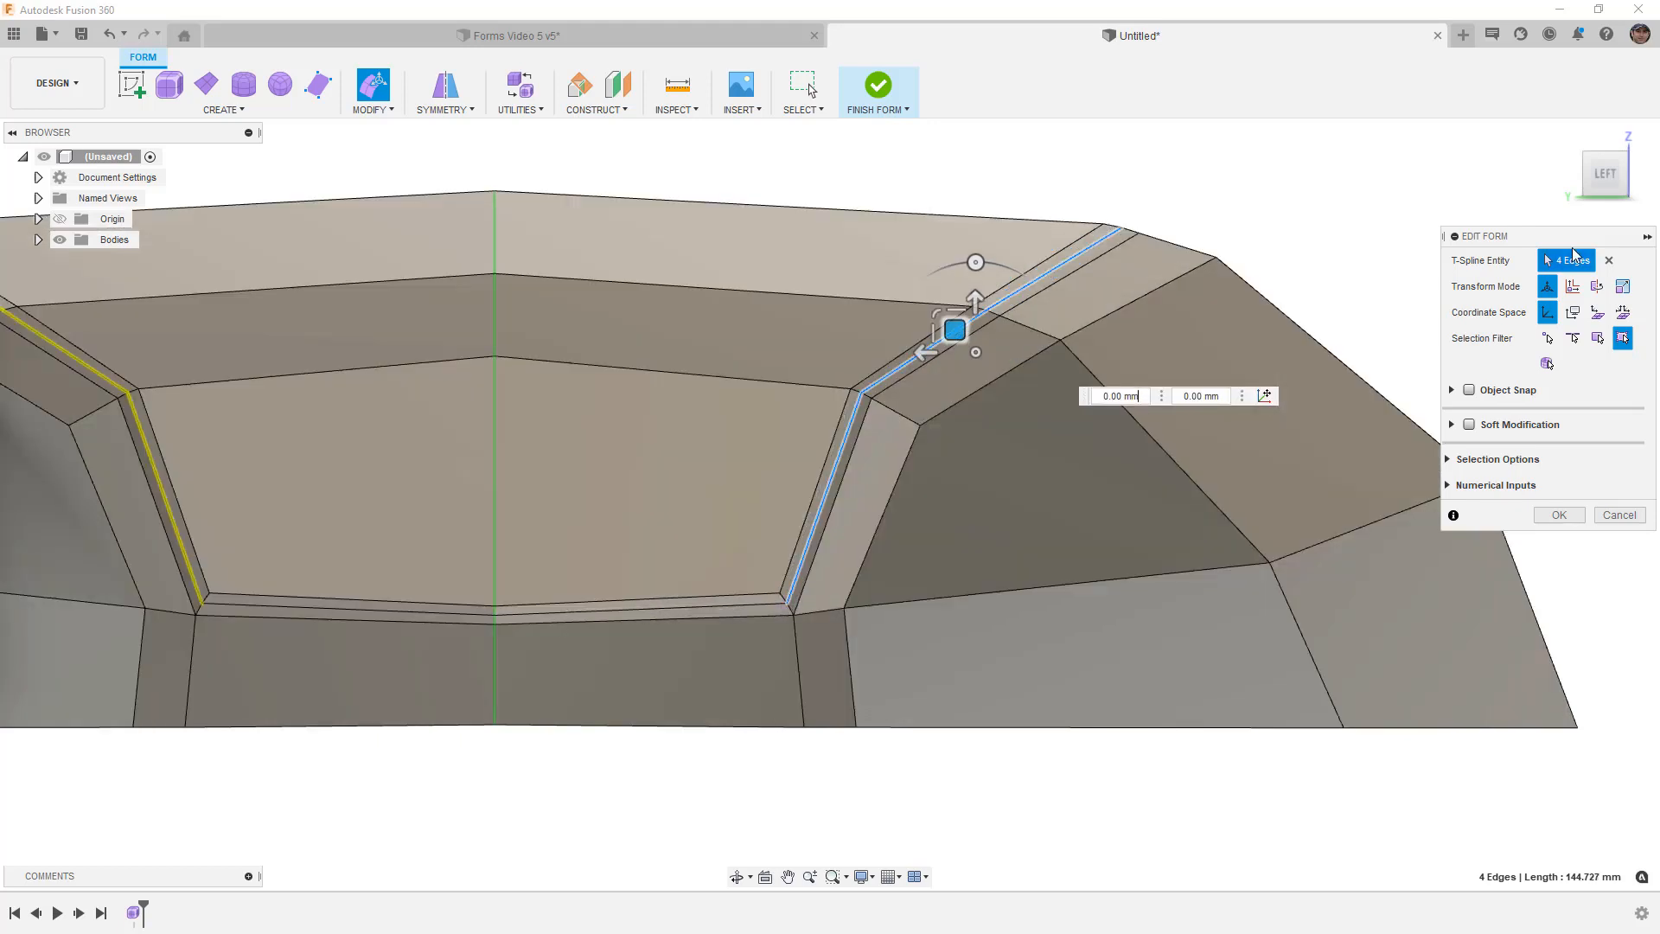
Step: Move the narrow end's middle bevel edge about 0.28 mm and its lower bevel edge about 0.25 mm outward along the shell's length
{"action": "left_click", "coordinate": [1645, 174]}
{"action": "left_click", "coordinate": [775, 675]}
{"action": "middle_click_drag", "start_coordinate": [1256, 646], "coordinate": [474, 645]}
{"action": "middle_click_drag", "start_coordinate": [333, 627], "coordinate": [518, 604]}
{"action": "scroll", "coordinate": [424, 660], "scroll_direction": "up", "scroll_amount": 3}
{"action": "scroll", "coordinate": [425, 657], "scroll_direction": "up", "scroll_amount": 2}
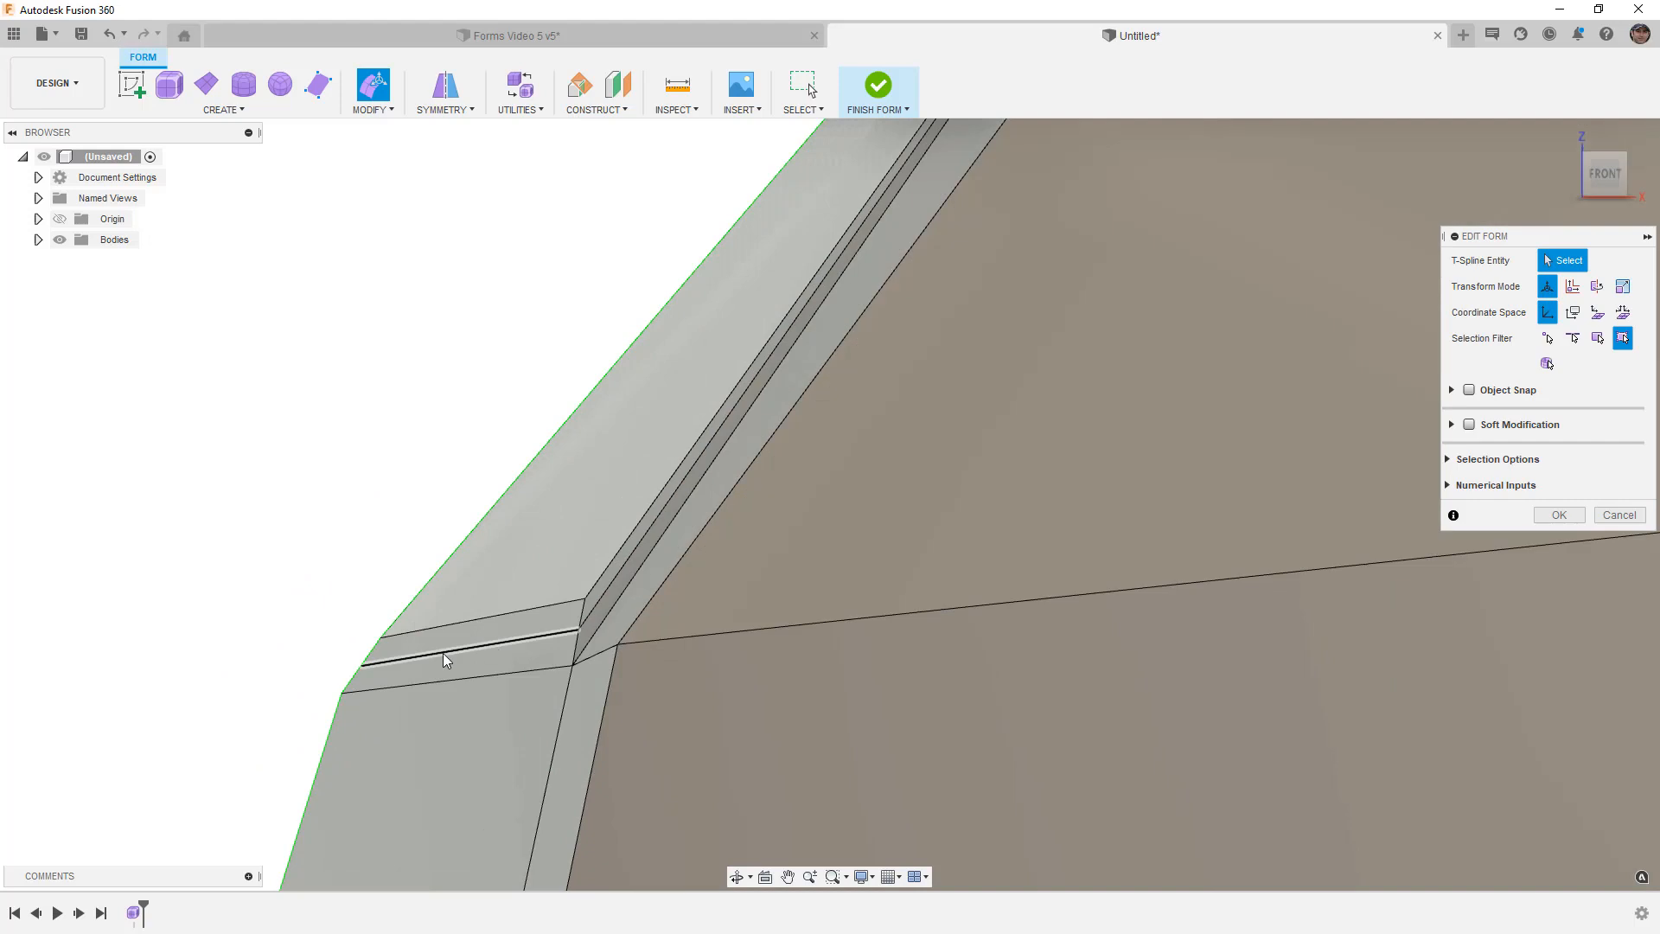
{"action": "left_click", "coordinate": [443, 654]}
{"action": "scroll", "coordinate": [443, 652], "scroll_direction": "up", "scroll_amount": 1}
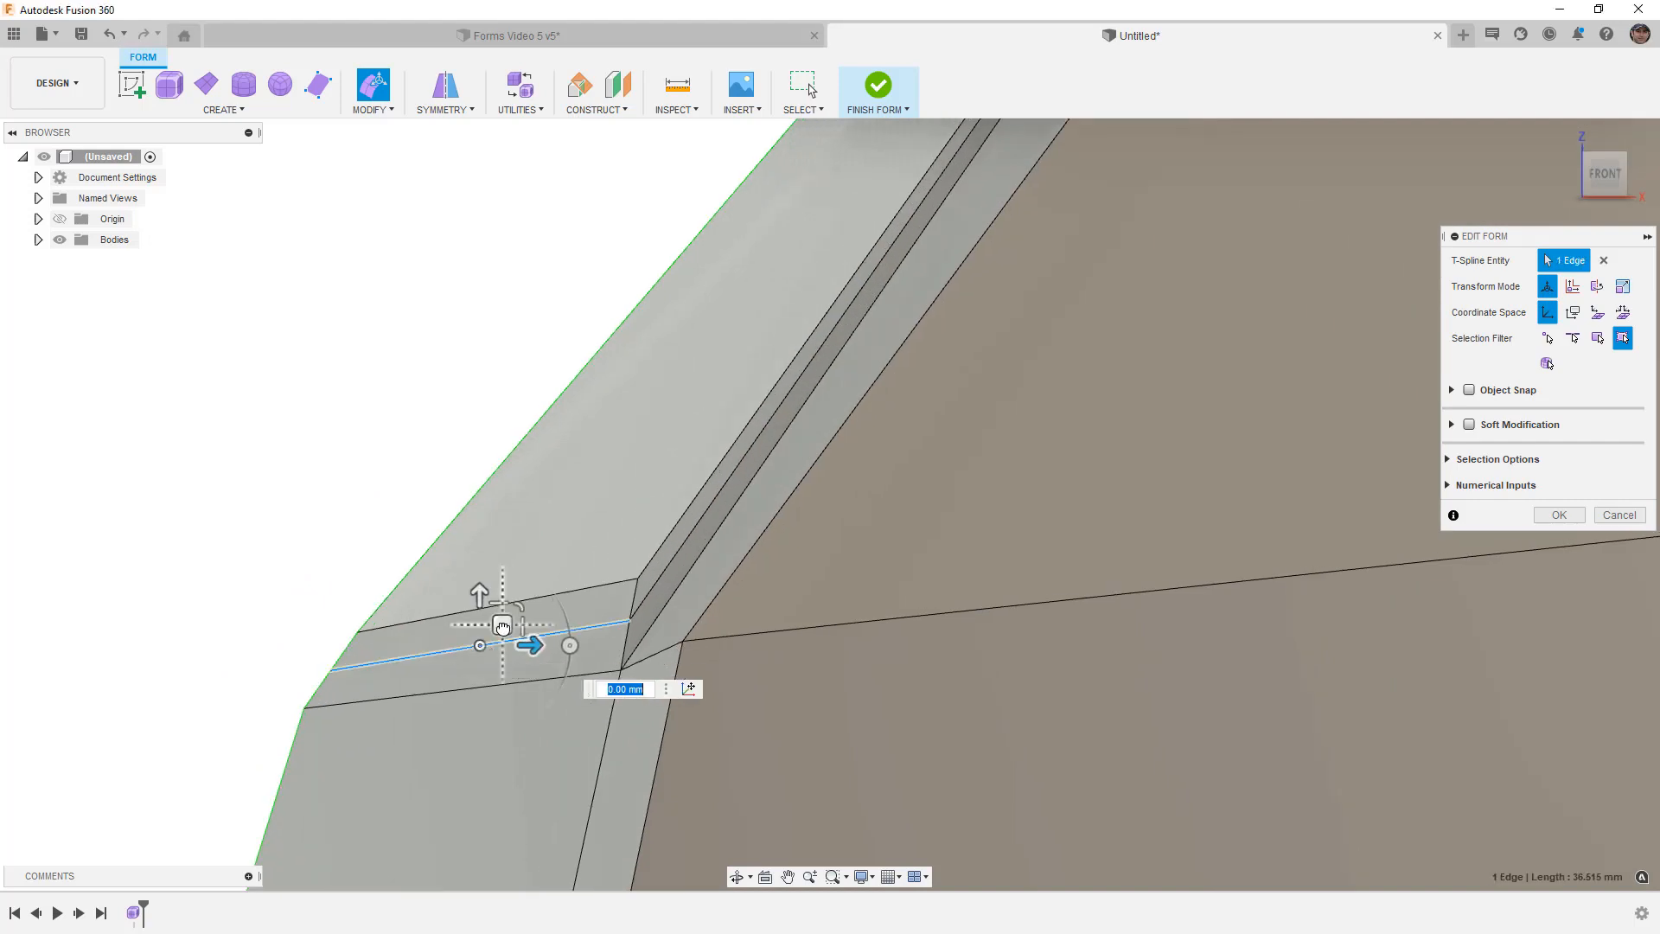
{"action": "left_click_drag", "start_coordinate": [495, 625], "coordinate": [493, 627]}
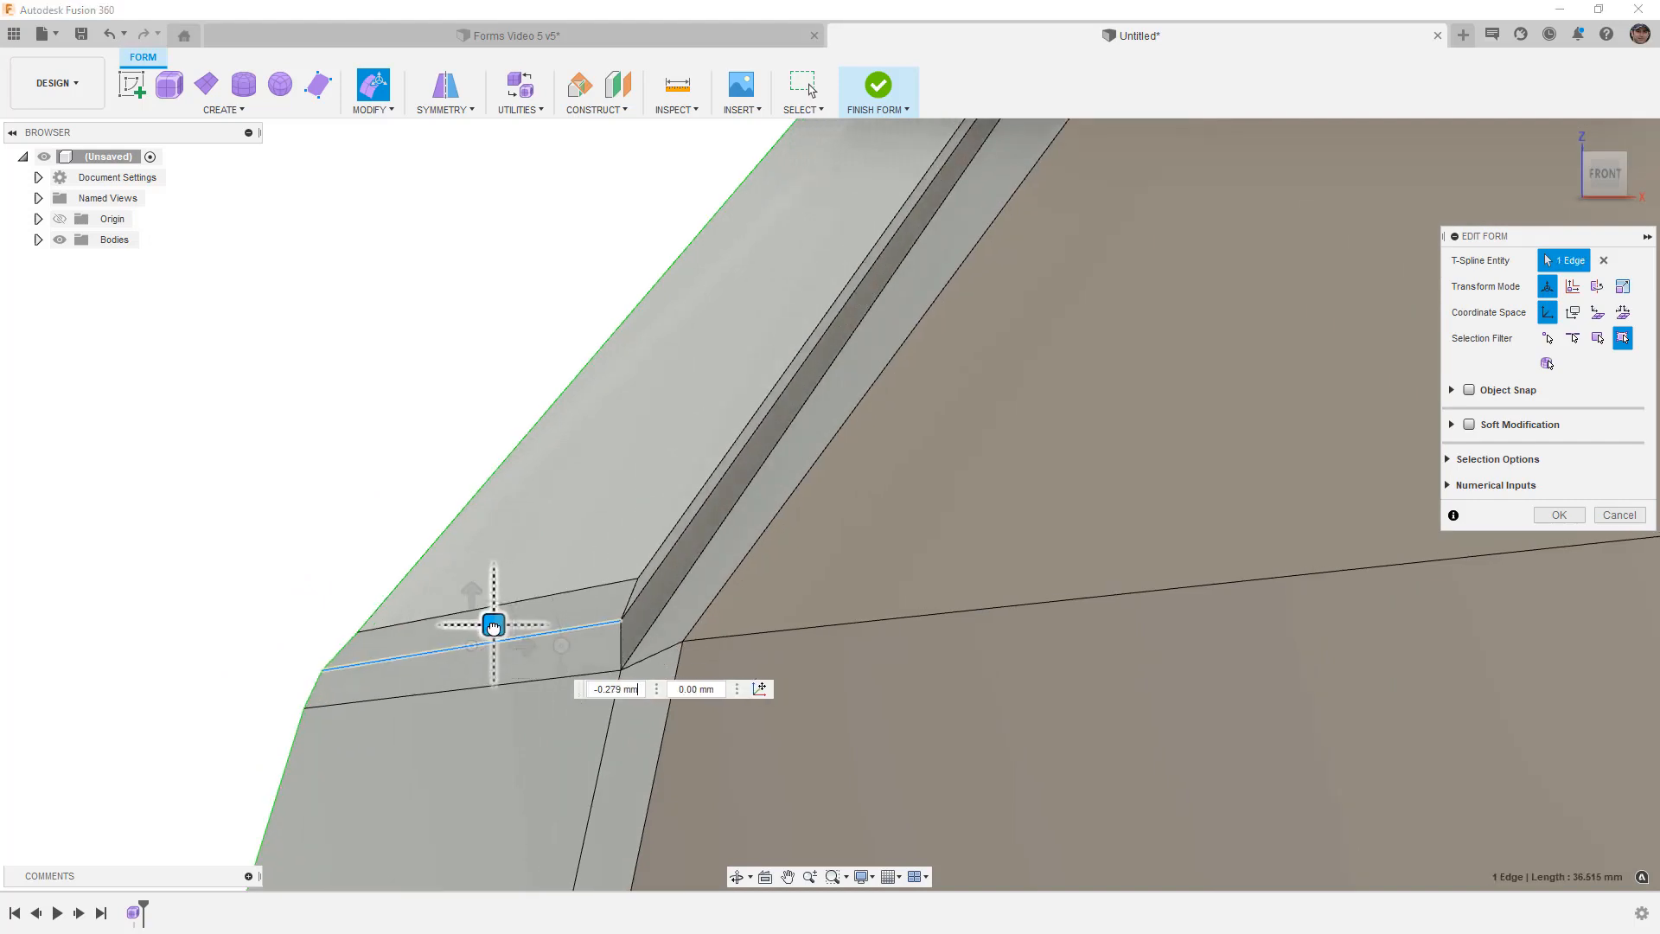
{"action": "left_click", "coordinate": [322, 707]}
{"action": "left_click_drag", "start_coordinate": [482, 676], "coordinate": [472, 676]}
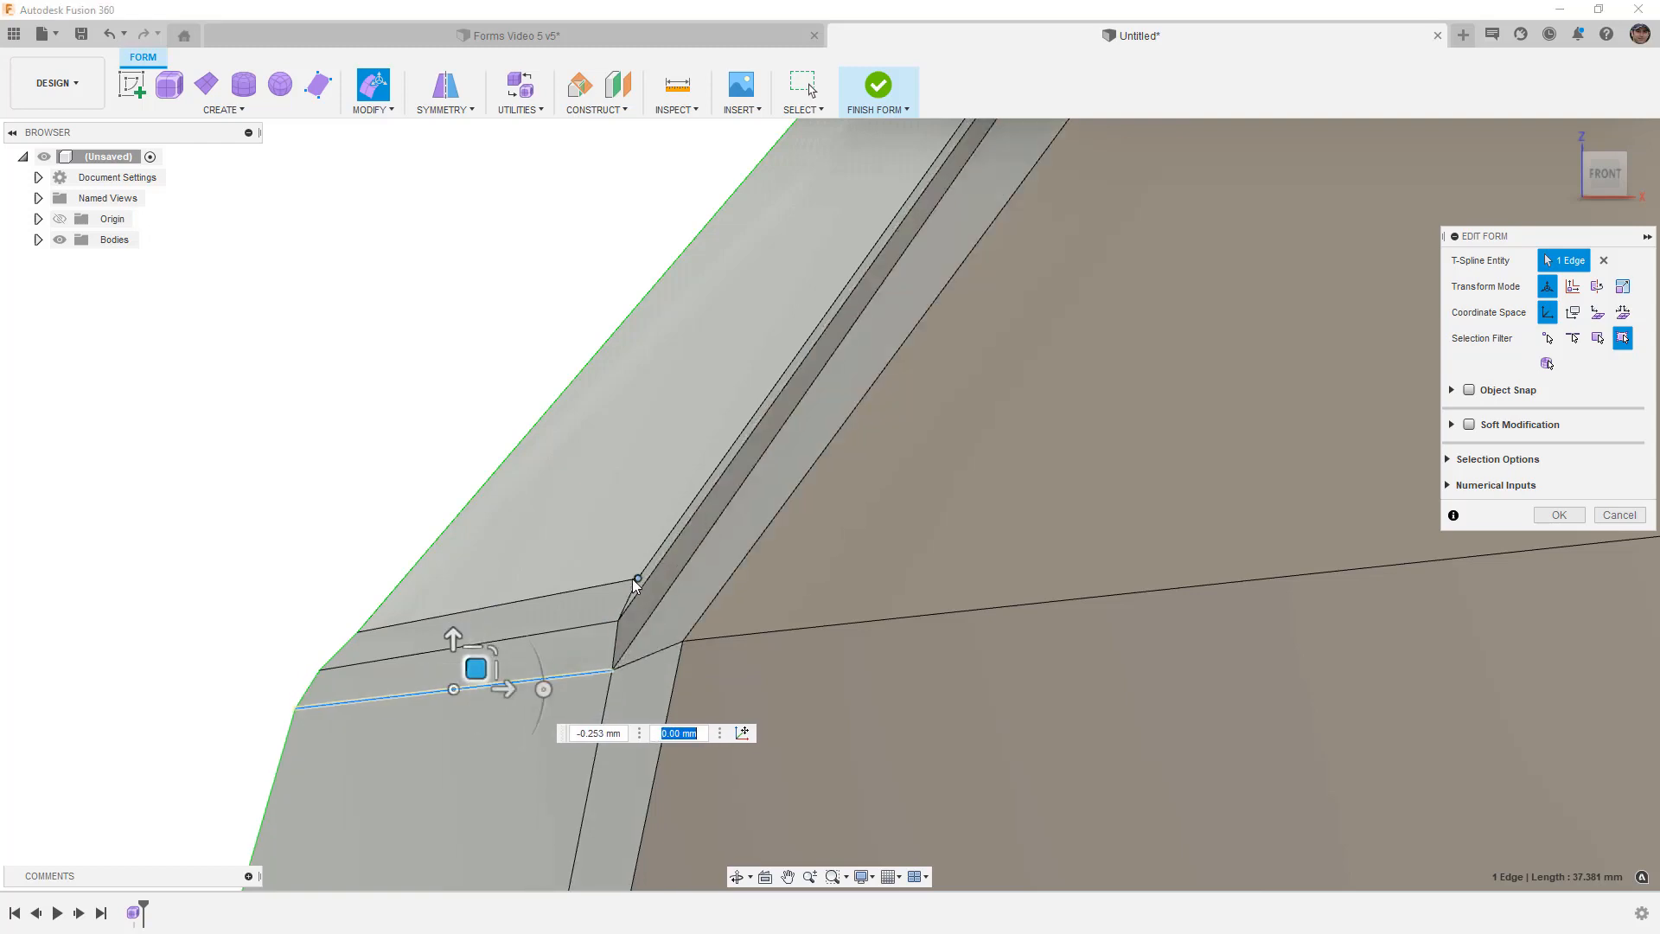
Step: Reposition the two short bevel edges and the vertical edge below them at the narrow end corner, working in the top plane
{"action": "scroll", "coordinate": [615, 640], "scroll_direction": "down", "scroll_amount": 4}
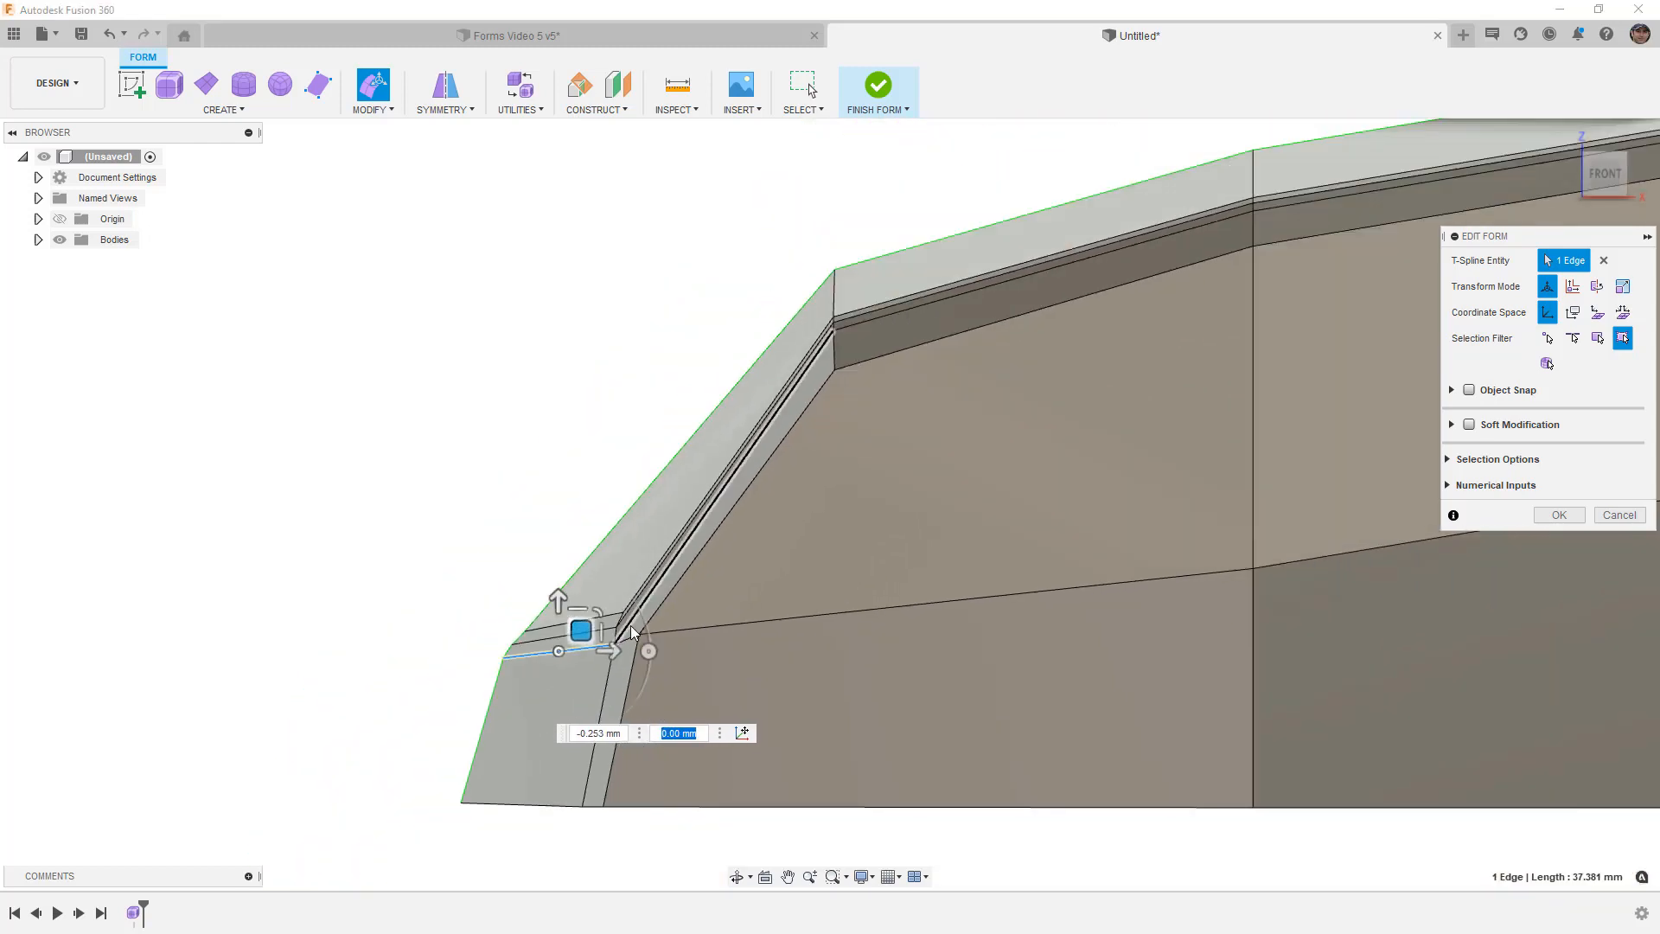
{"action": "middle_click_drag", "start_coordinate": [811, 499], "coordinate": [960, 536], "text": "shift"}
{"action": "left_click", "coordinate": [1610, 159]}
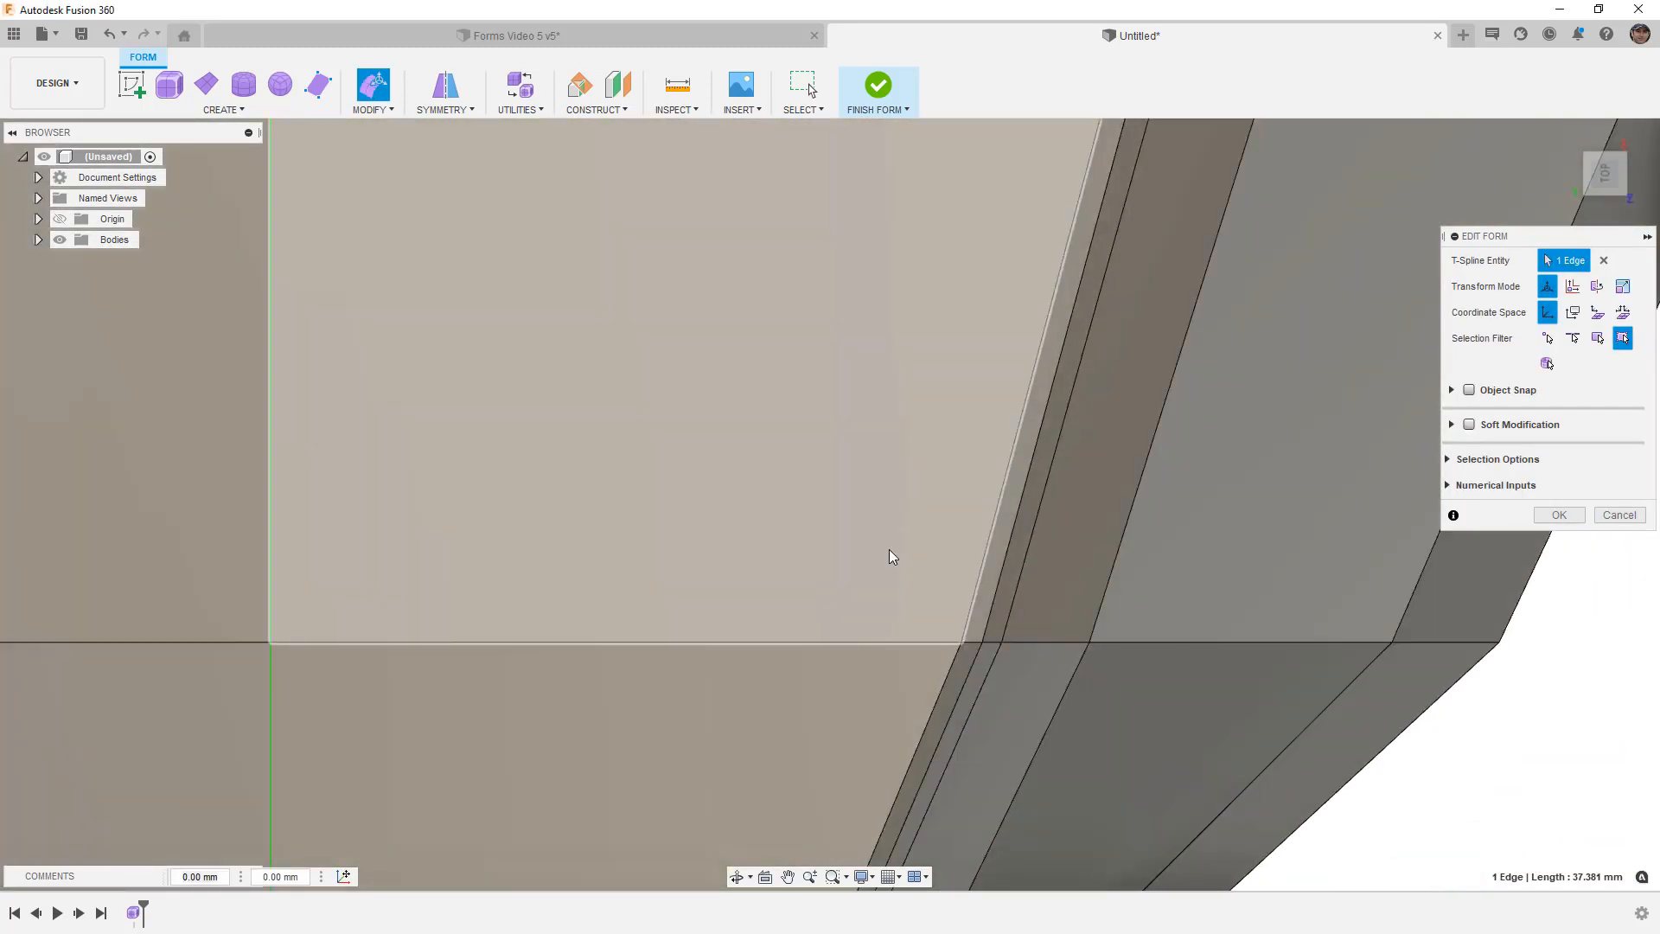
{"action": "scroll", "coordinate": [893, 548], "scroll_direction": "down", "scroll_amount": 5}
{"action": "scroll", "coordinate": [797, 529], "scroll_direction": "up", "scroll_amount": 8}
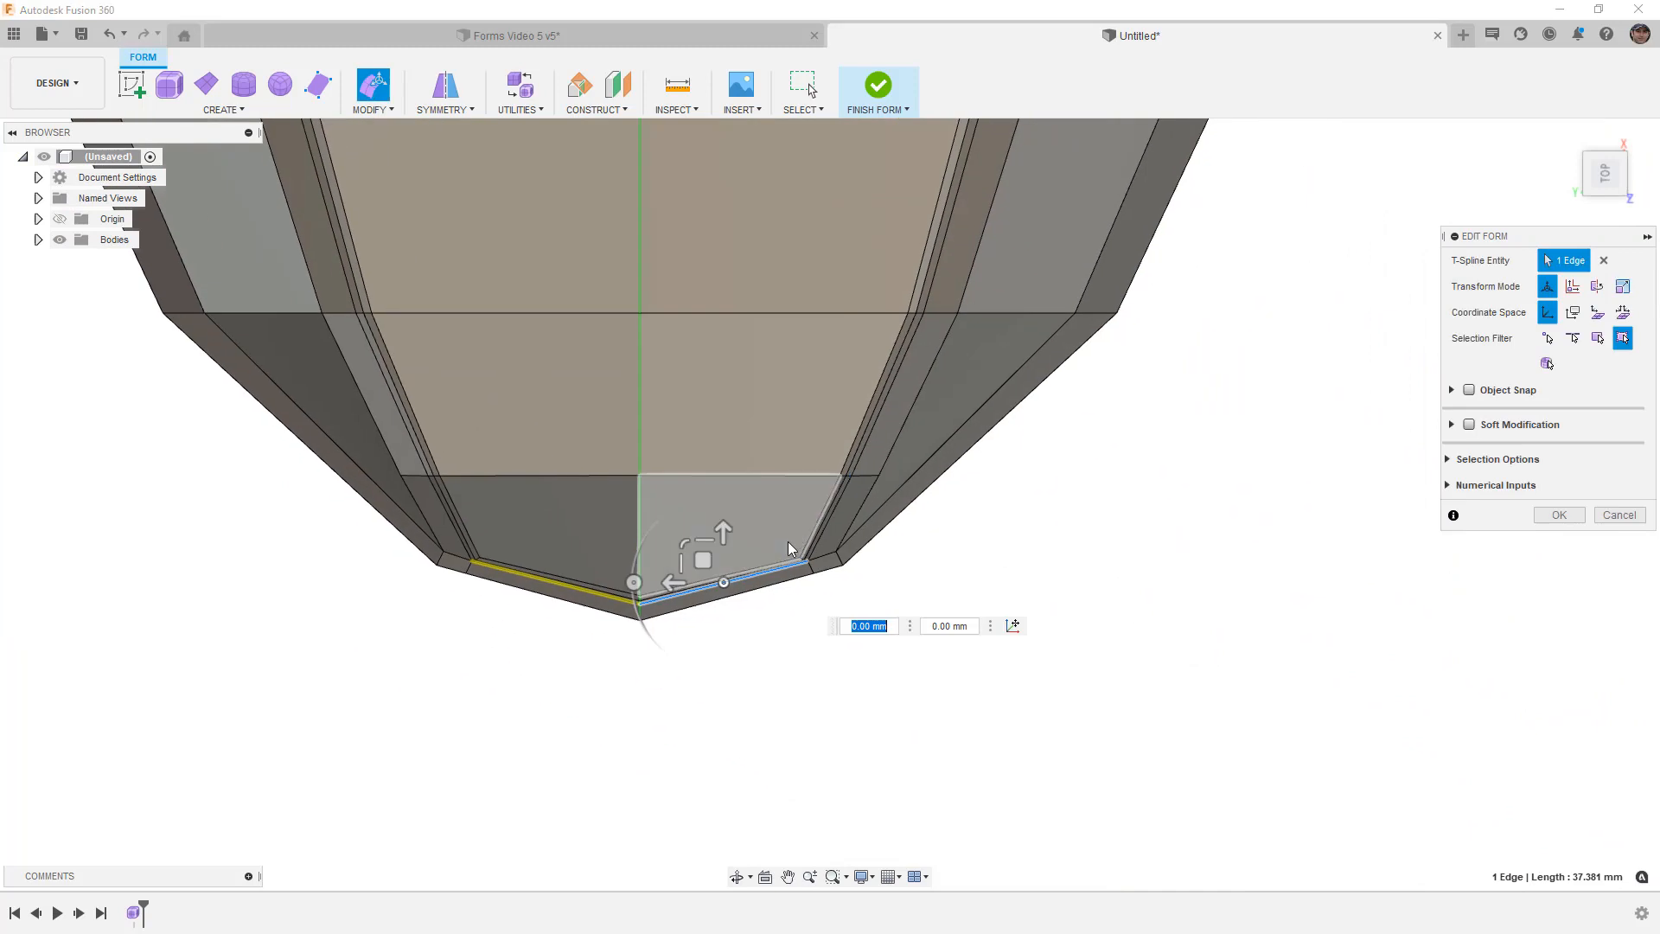
{"action": "scroll", "coordinate": [788, 578], "scroll_direction": "up", "scroll_amount": 3}
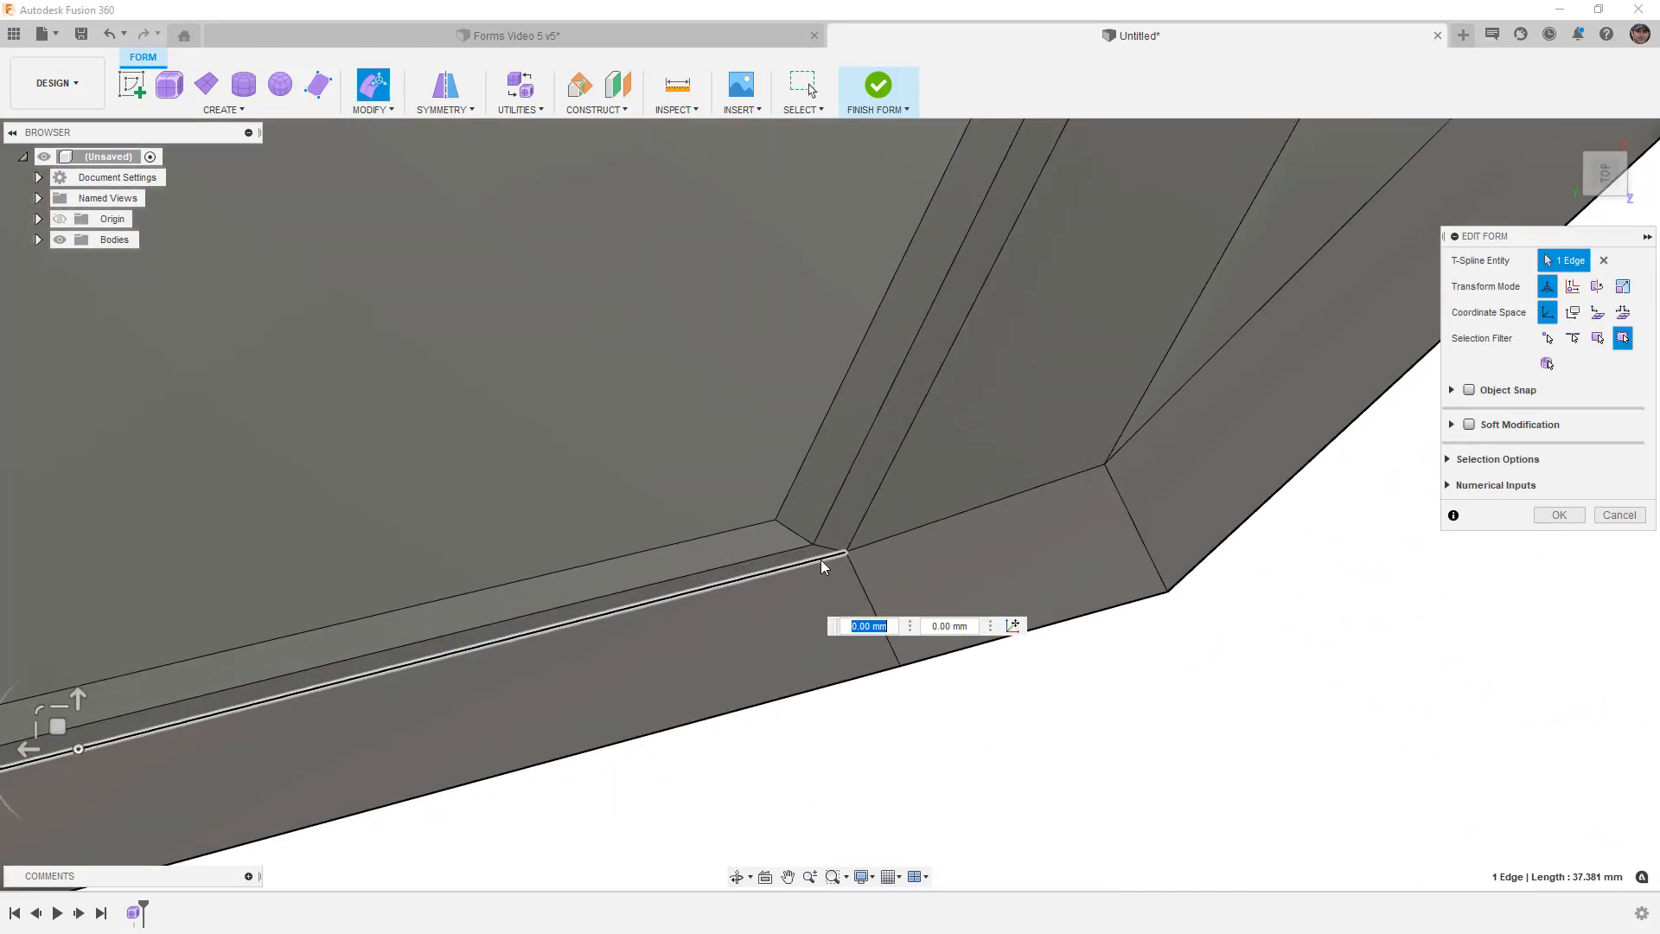
{"action": "left_click", "coordinate": [795, 531]}
{"action": "left_click", "coordinate": [830, 549], "text": "shift"}
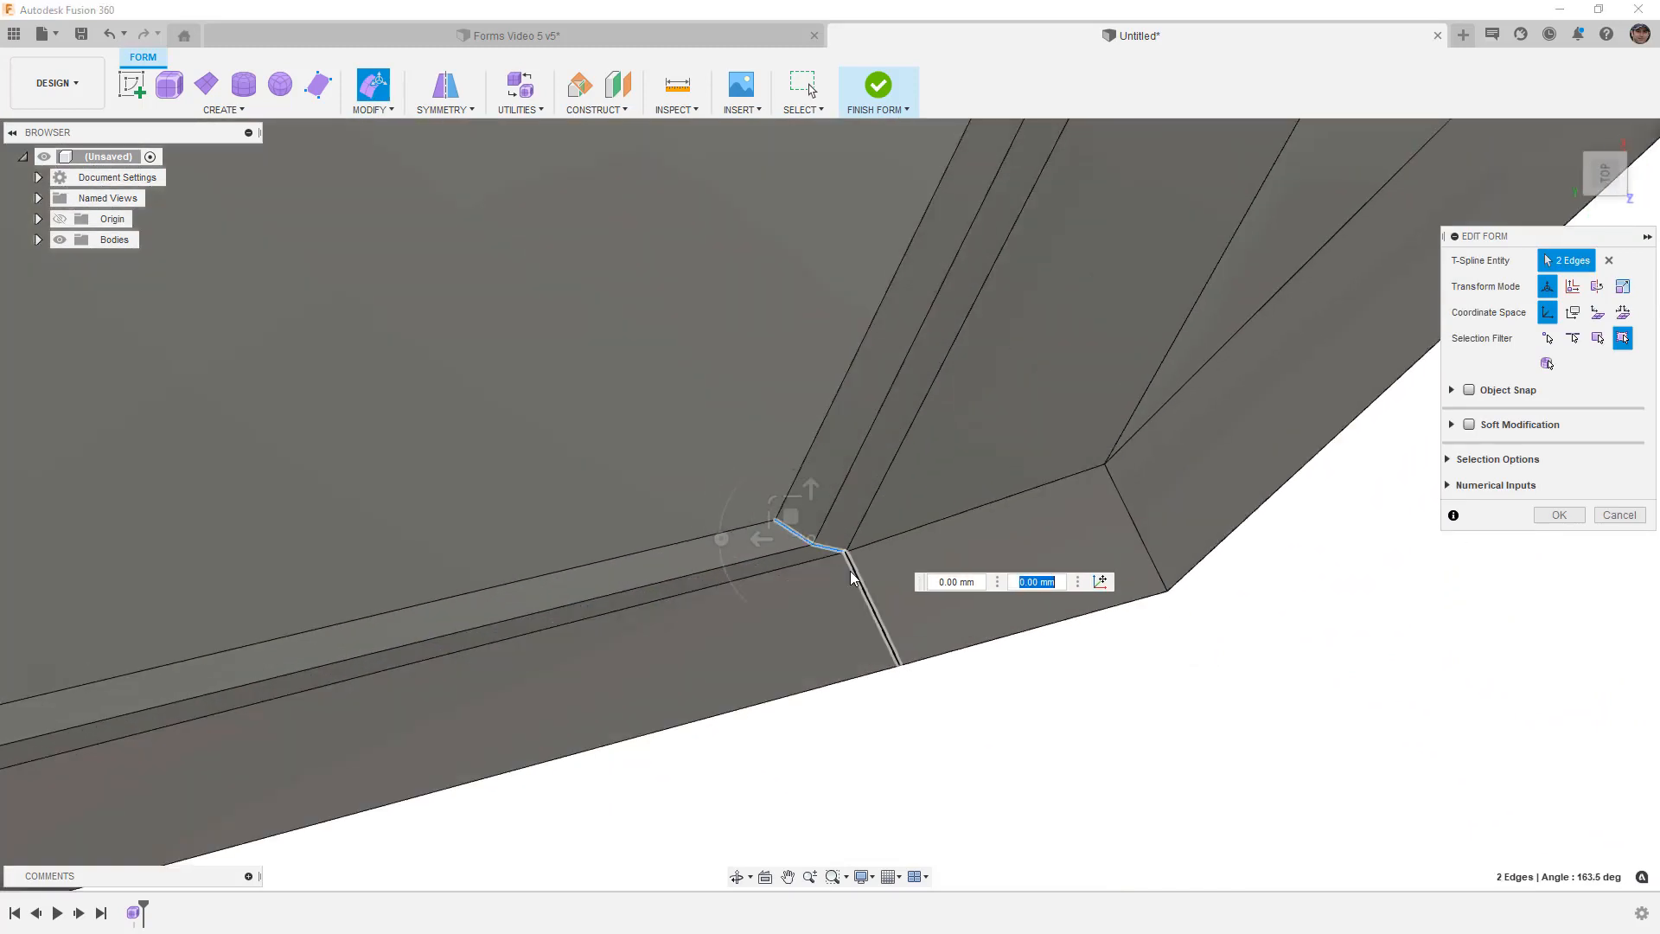
{"action": "left_click", "coordinate": [856, 572], "text": "shift"}
{"action": "left_click_drag", "start_coordinate": [814, 553], "coordinate": [846, 615]}
Step: Shift the corner strip's outer vertical edge about 0.67 mm toward the narrow end and 1.26 mm sideways away from the centerline
{"action": "left_click", "coordinate": [1127, 512]}
{"action": "mouse_move", "coordinate": [1154, 529]}
{"action": "left_mouse_down"}
{"action": "mouse_move", "coordinate": [1172, 553]}
{"action": "mouse_move", "coordinate": [1169, 532]}
{"action": "left_mouse_up"}
{"action": "scroll", "coordinate": [944, 560], "scroll_direction": "down", "scroll_amount": 5}
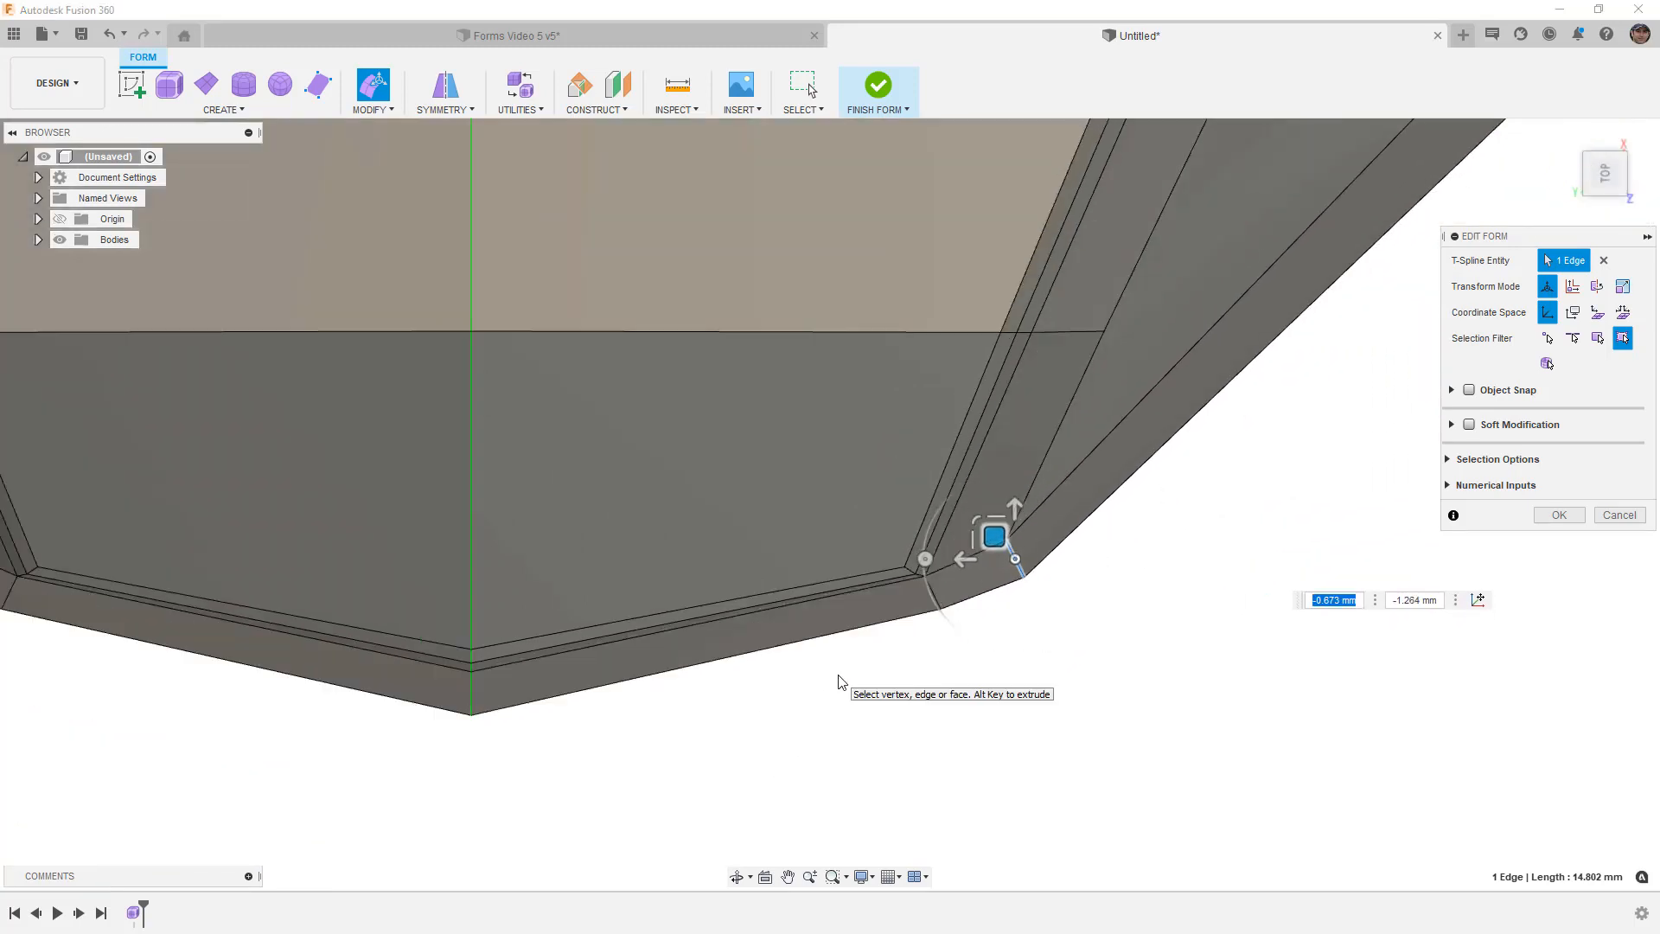
Step: Show the shell in smooth display, inspect the narrow end corner and accept the form edits
{"action": "key", "text": "3"}
{"action": "left_click", "coordinate": [870, 706]}
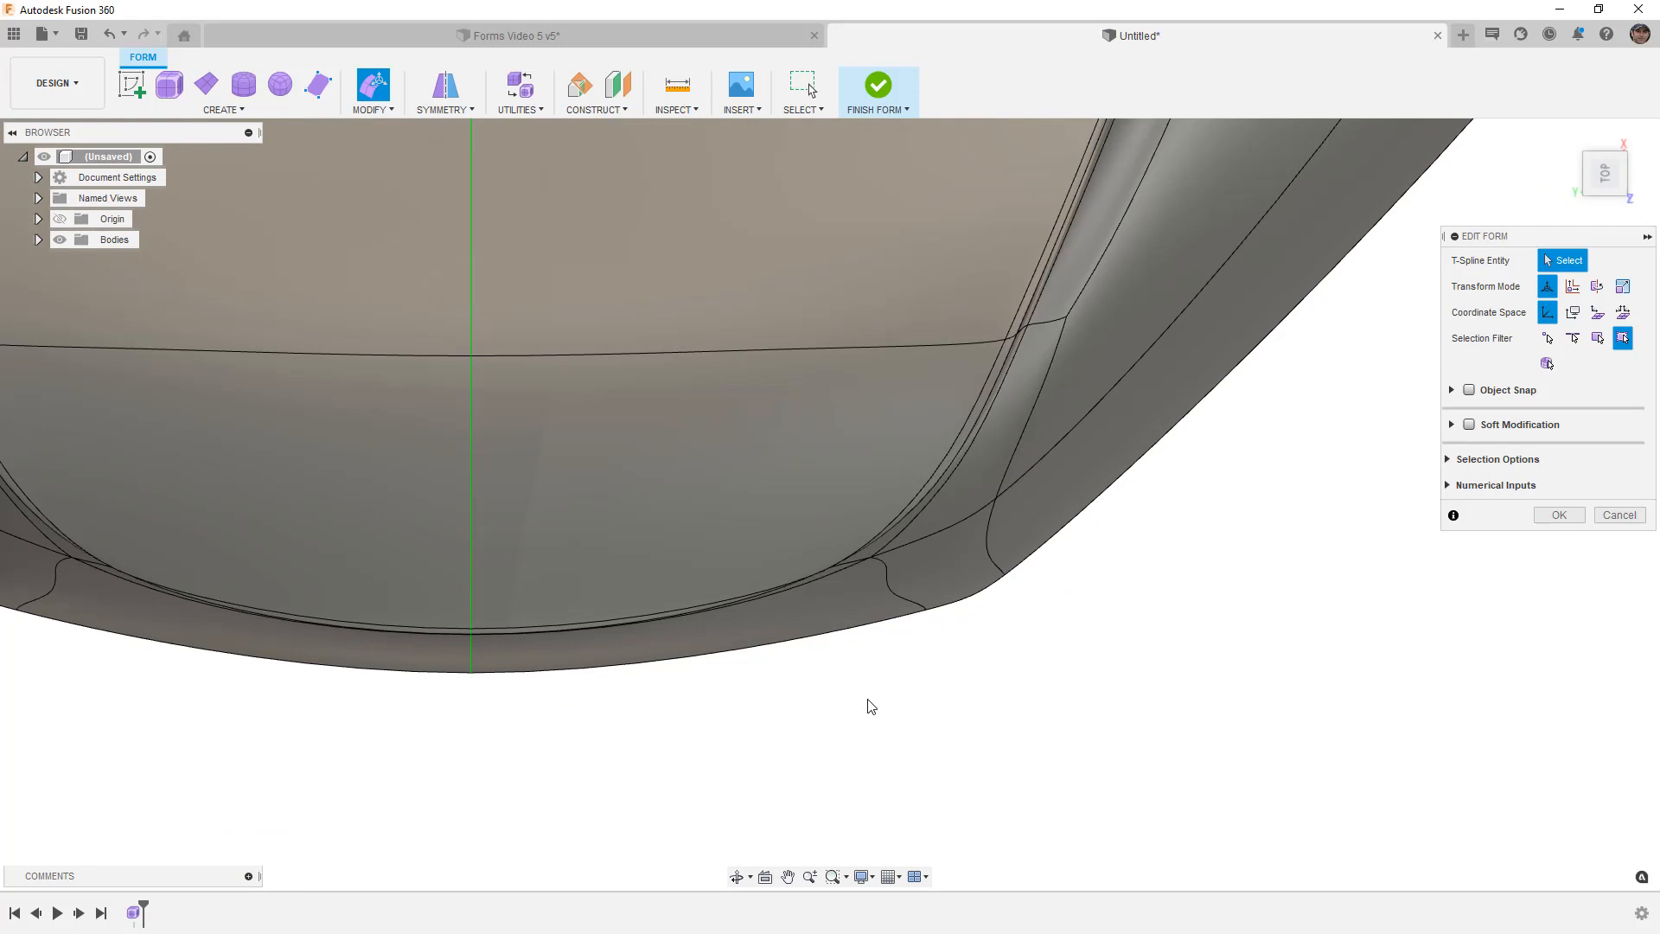
{"action": "scroll", "coordinate": [870, 705], "scroll_direction": "down", "scroll_amount": 6}
{"action": "middle_click_drag", "start_coordinate": [881, 723], "coordinate": [672, 422], "text": "shift"}
{"action": "scroll", "coordinate": [804, 592], "scroll_direction": "up", "scroll_amount": 6}
{"action": "left_click", "coordinate": [1552, 516]}
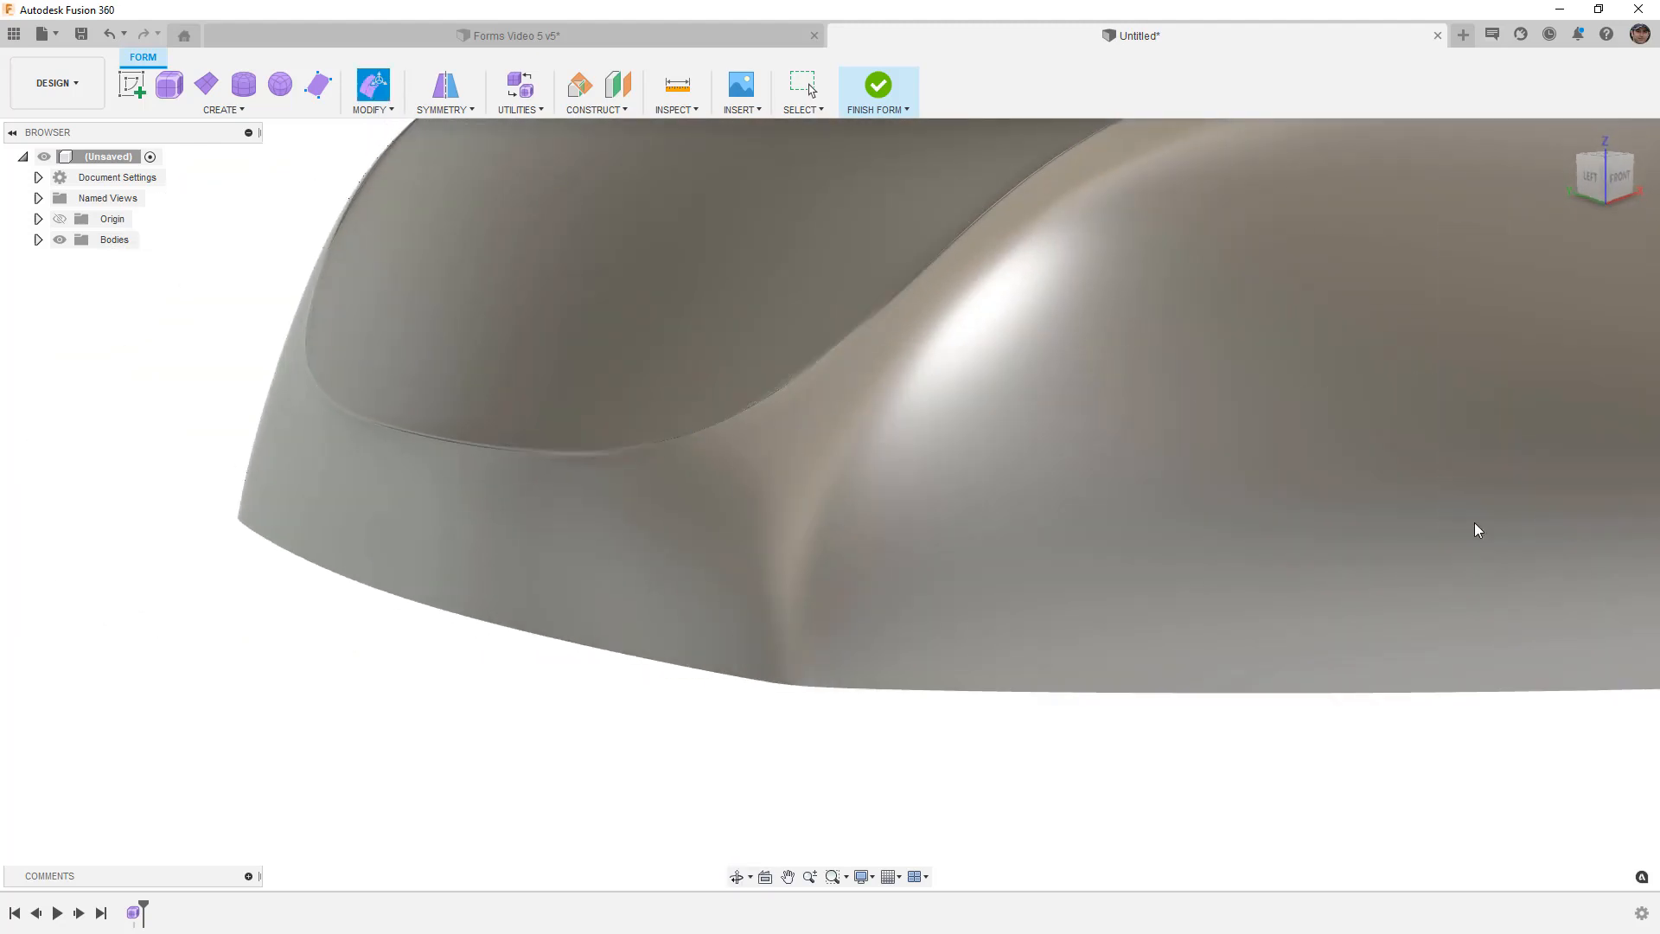
Step: Examine the shell's star points around the bevelled corner with Repair Body and close the tool
{"action": "left_click", "coordinate": [517, 110]}
{"action": "left_click", "coordinate": [537, 148]}
{"action": "left_click", "coordinate": [628, 321]}
{"action": "scroll", "coordinate": [683, 432], "scroll_direction": "down", "scroll_amount": 3}
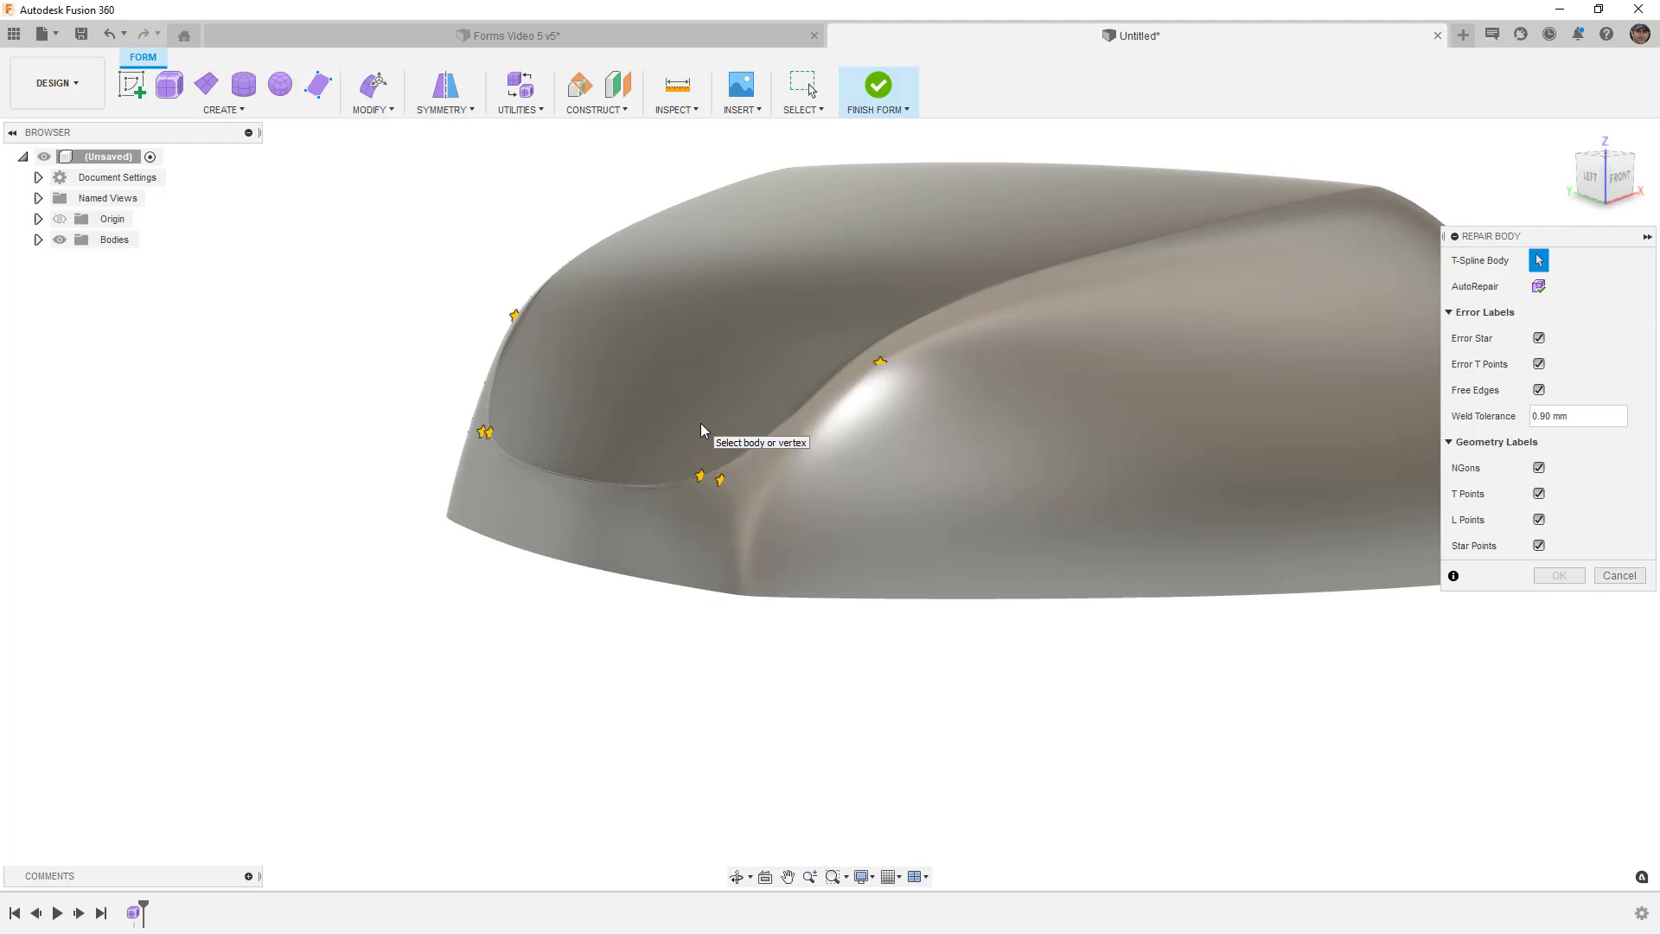
{"action": "left_click", "coordinate": [726, 479]}
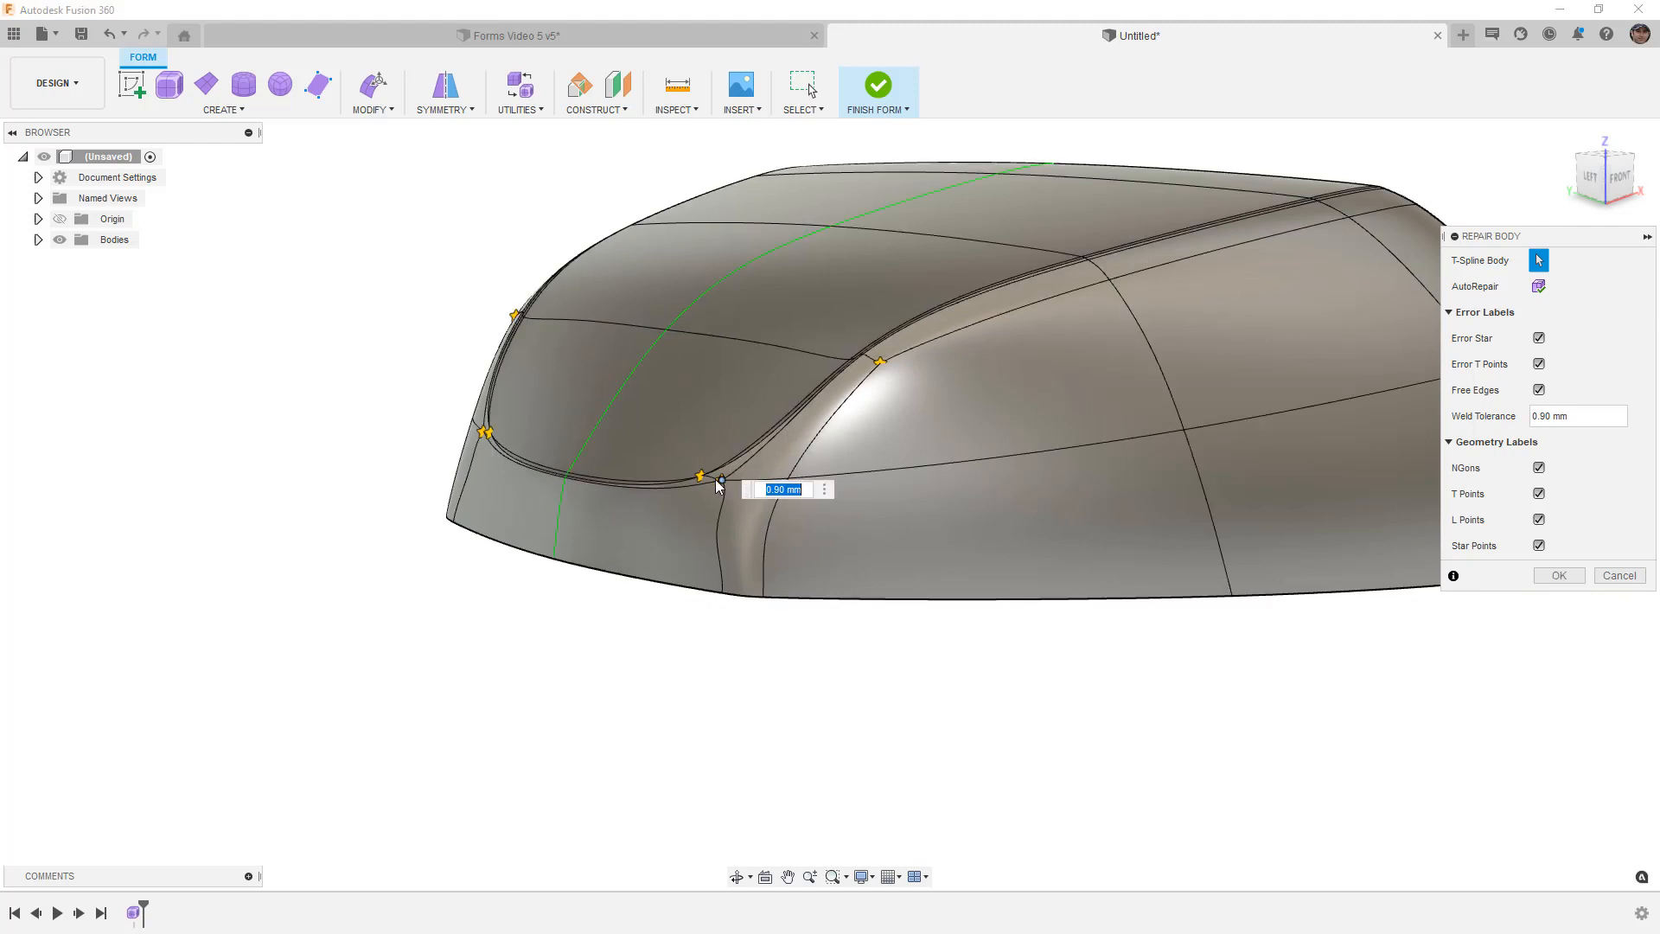
{"action": "left_click", "coordinate": [880, 364]}
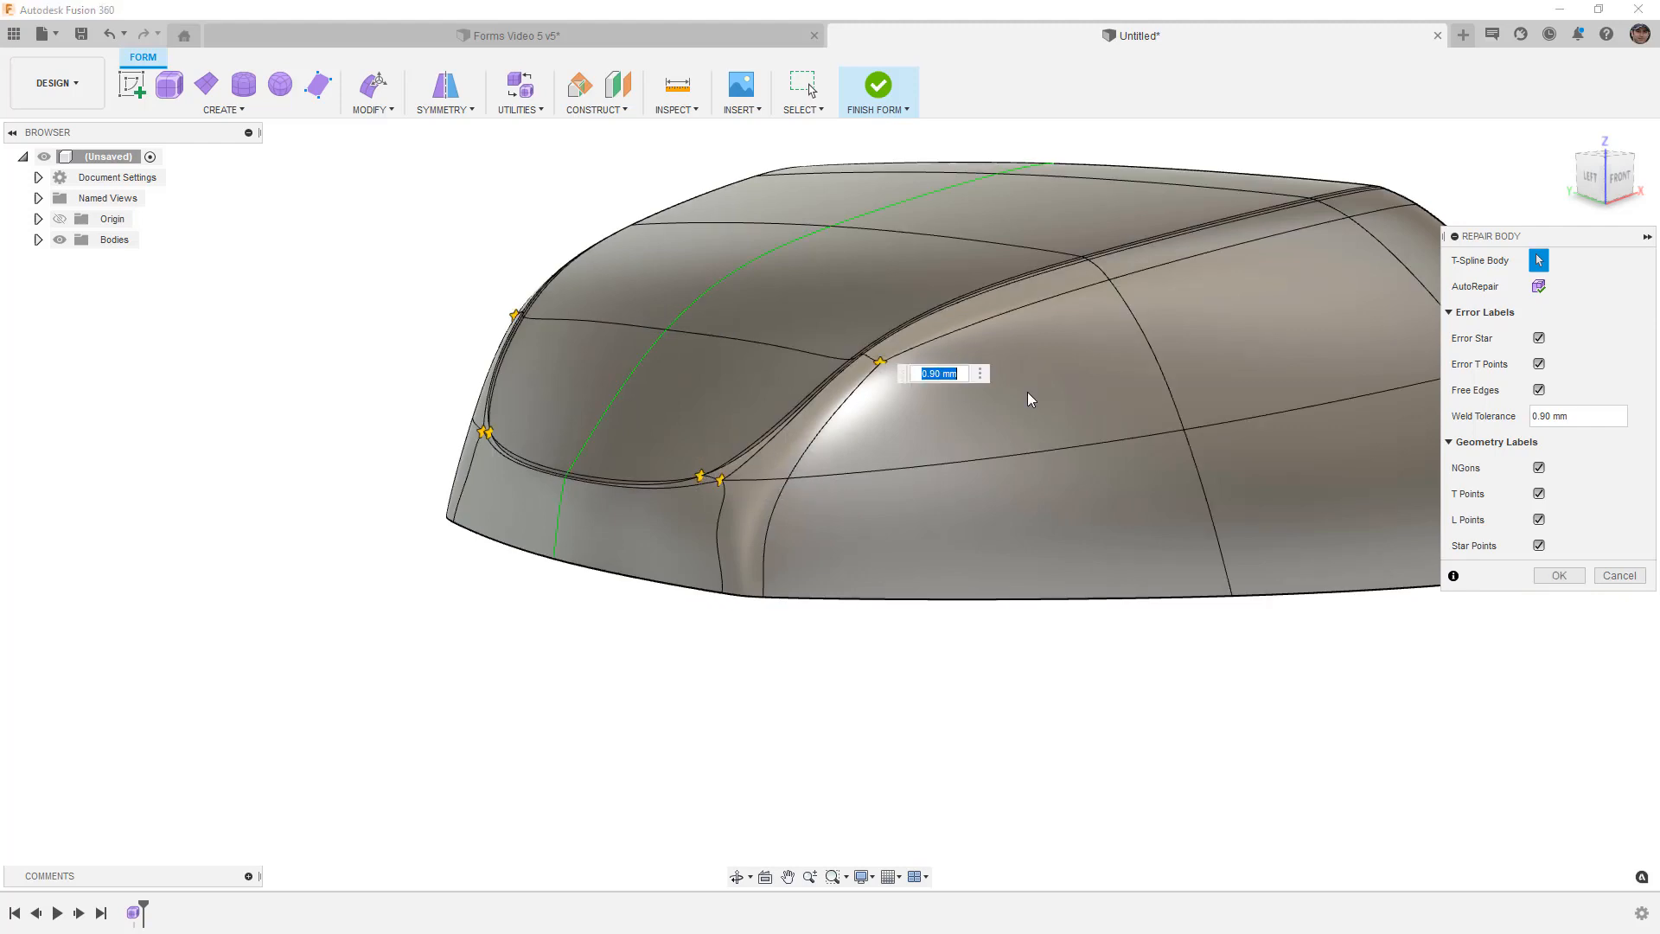
{"action": "left_click", "coordinate": [1559, 575]}
Step: Make the whole T-spline shell body uniform
{"action": "left_click", "coordinate": [517, 110]}
{"action": "left_click", "coordinate": [540, 167]}
{"action": "left_click", "coordinate": [699, 329]}
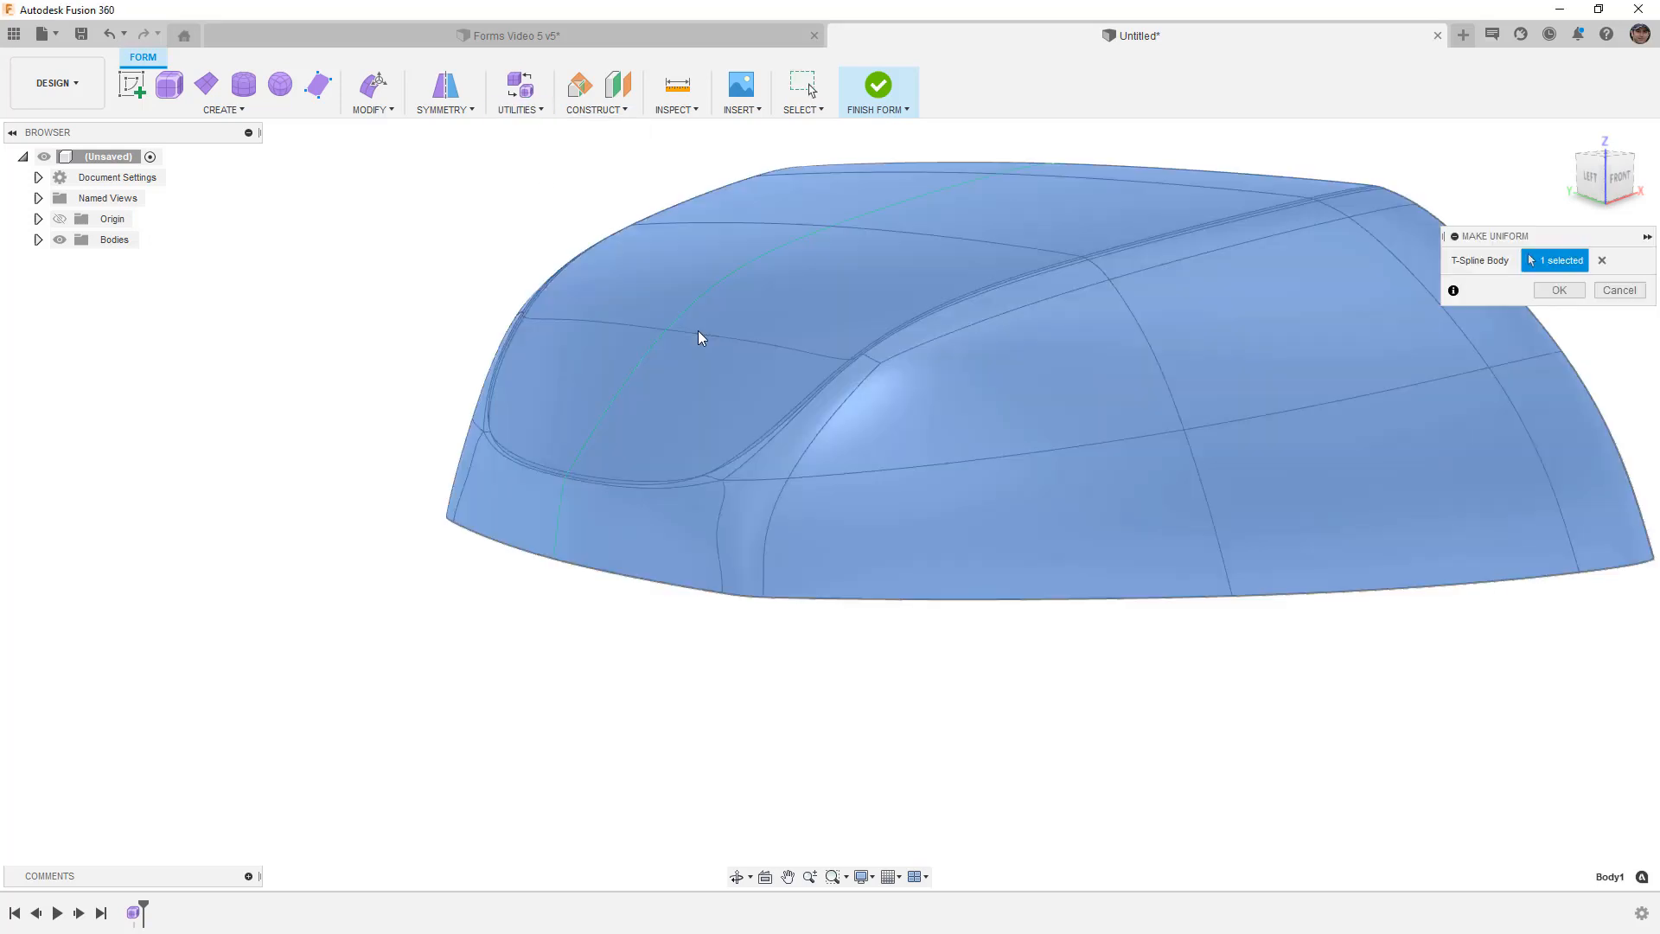
{"action": "left_click", "coordinate": [1549, 289]}
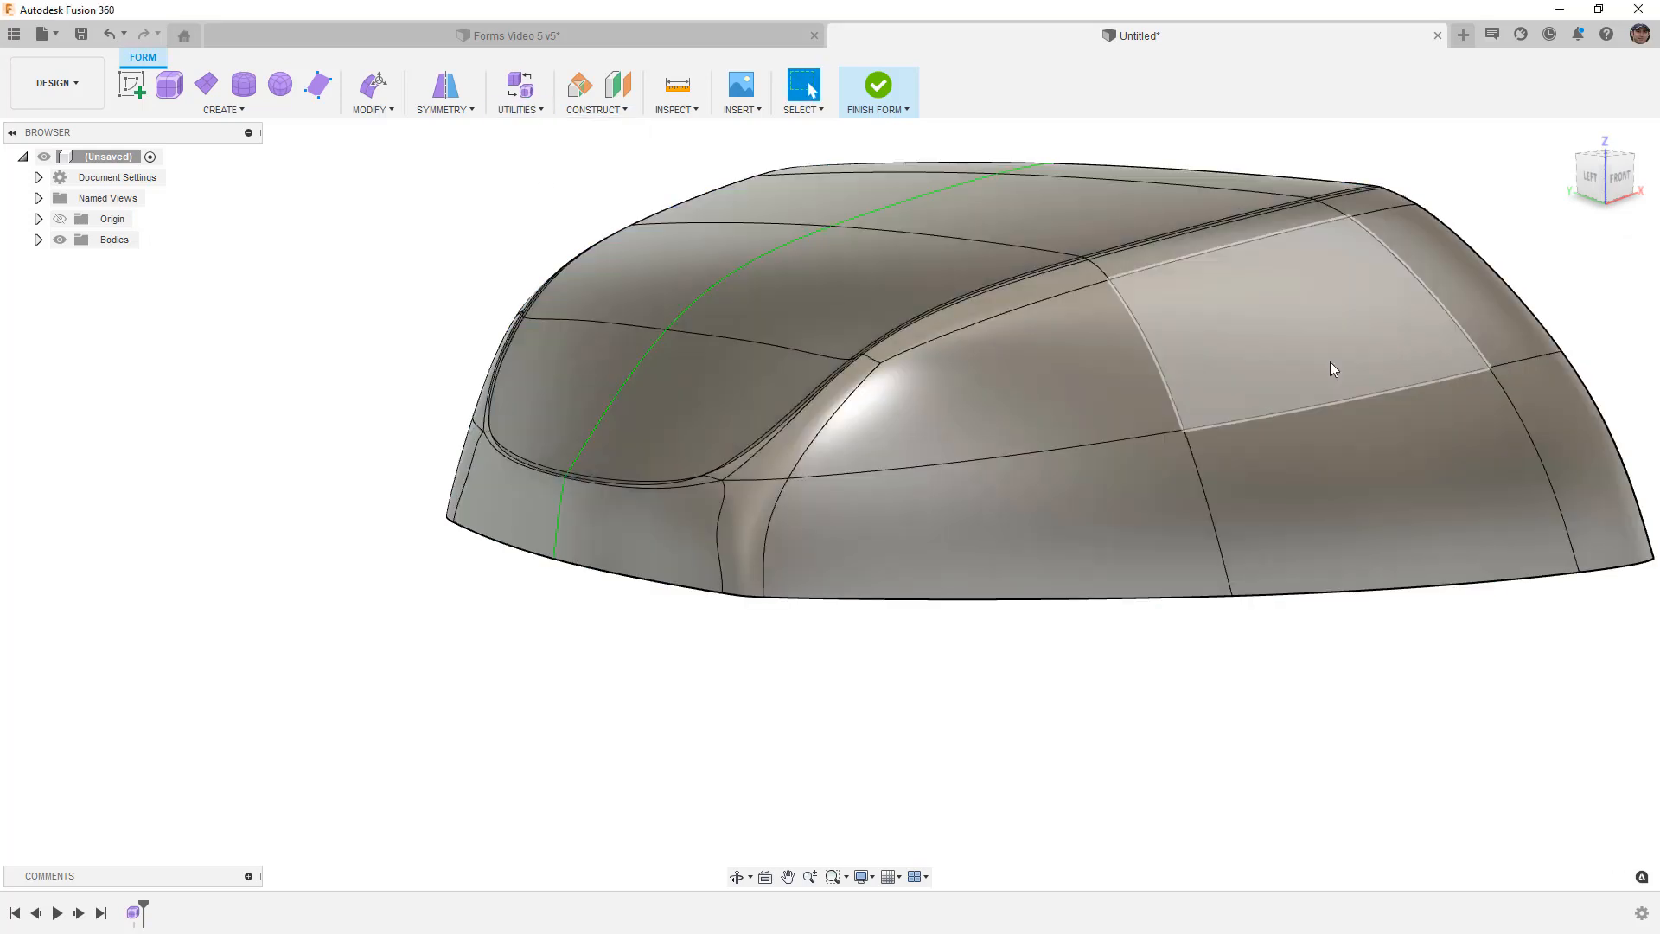
Step: Show the shell in box display and remove the middle edge loop running through the narrow bevel strip
{"action": "middle_click_drag", "start_coordinate": [888, 463], "coordinate": [930, 468], "text": "shift"}
{"action": "scroll", "coordinate": [925, 500], "scroll_direction": "up", "scroll_amount": 3}
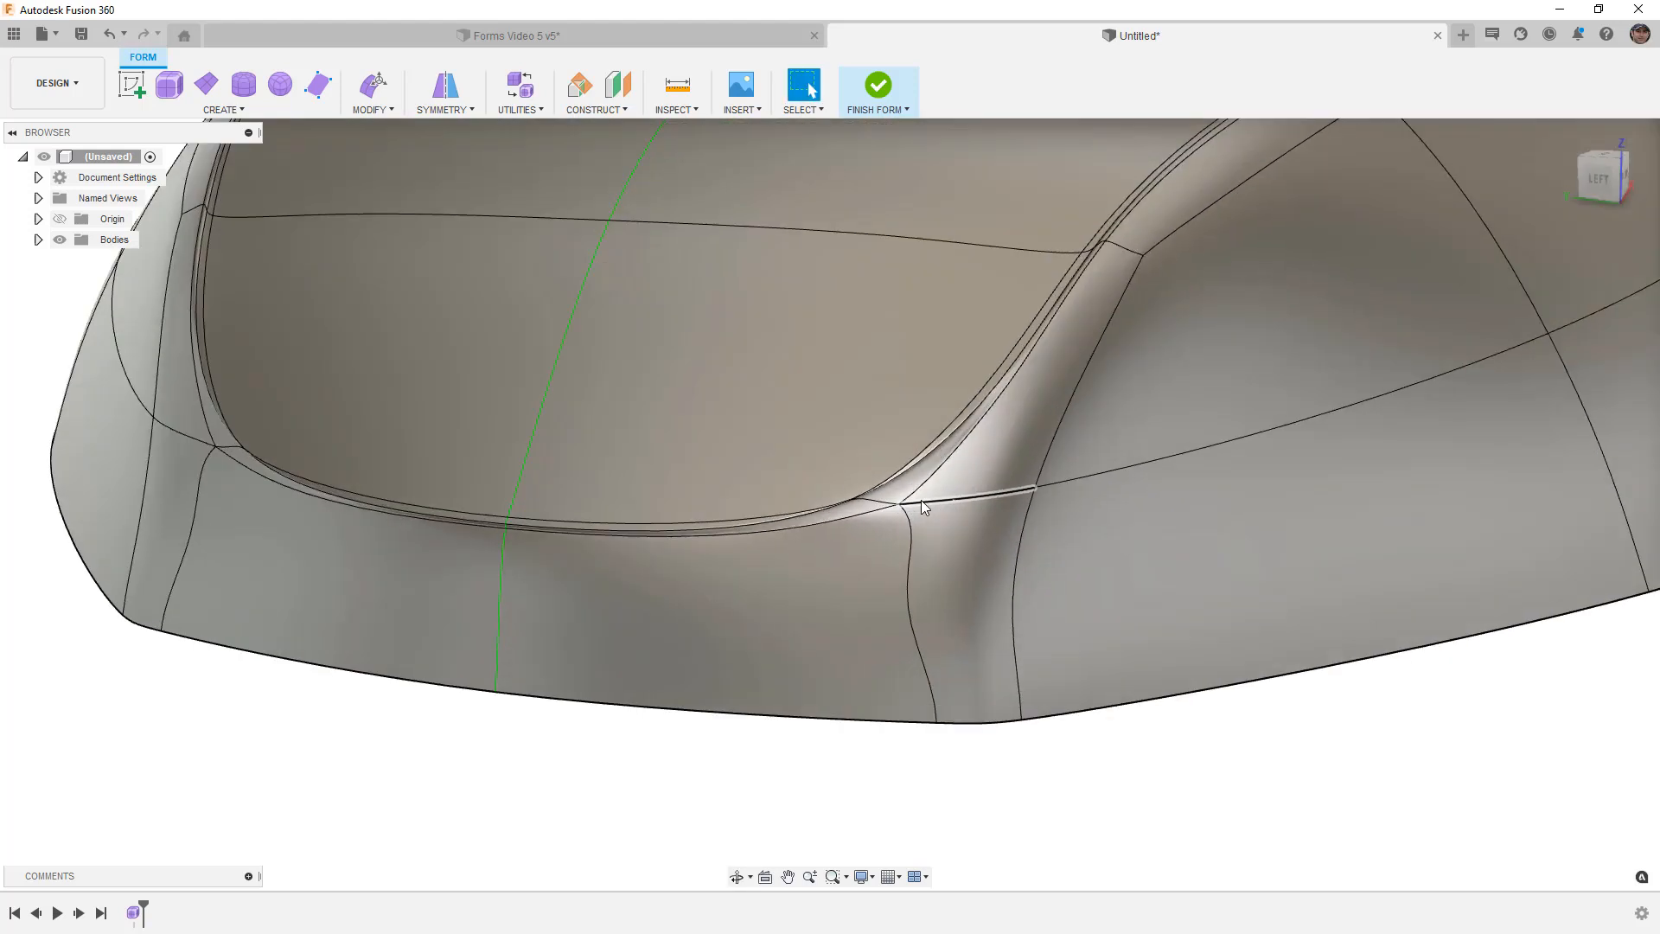
{"action": "key", "text": "alt+1"}
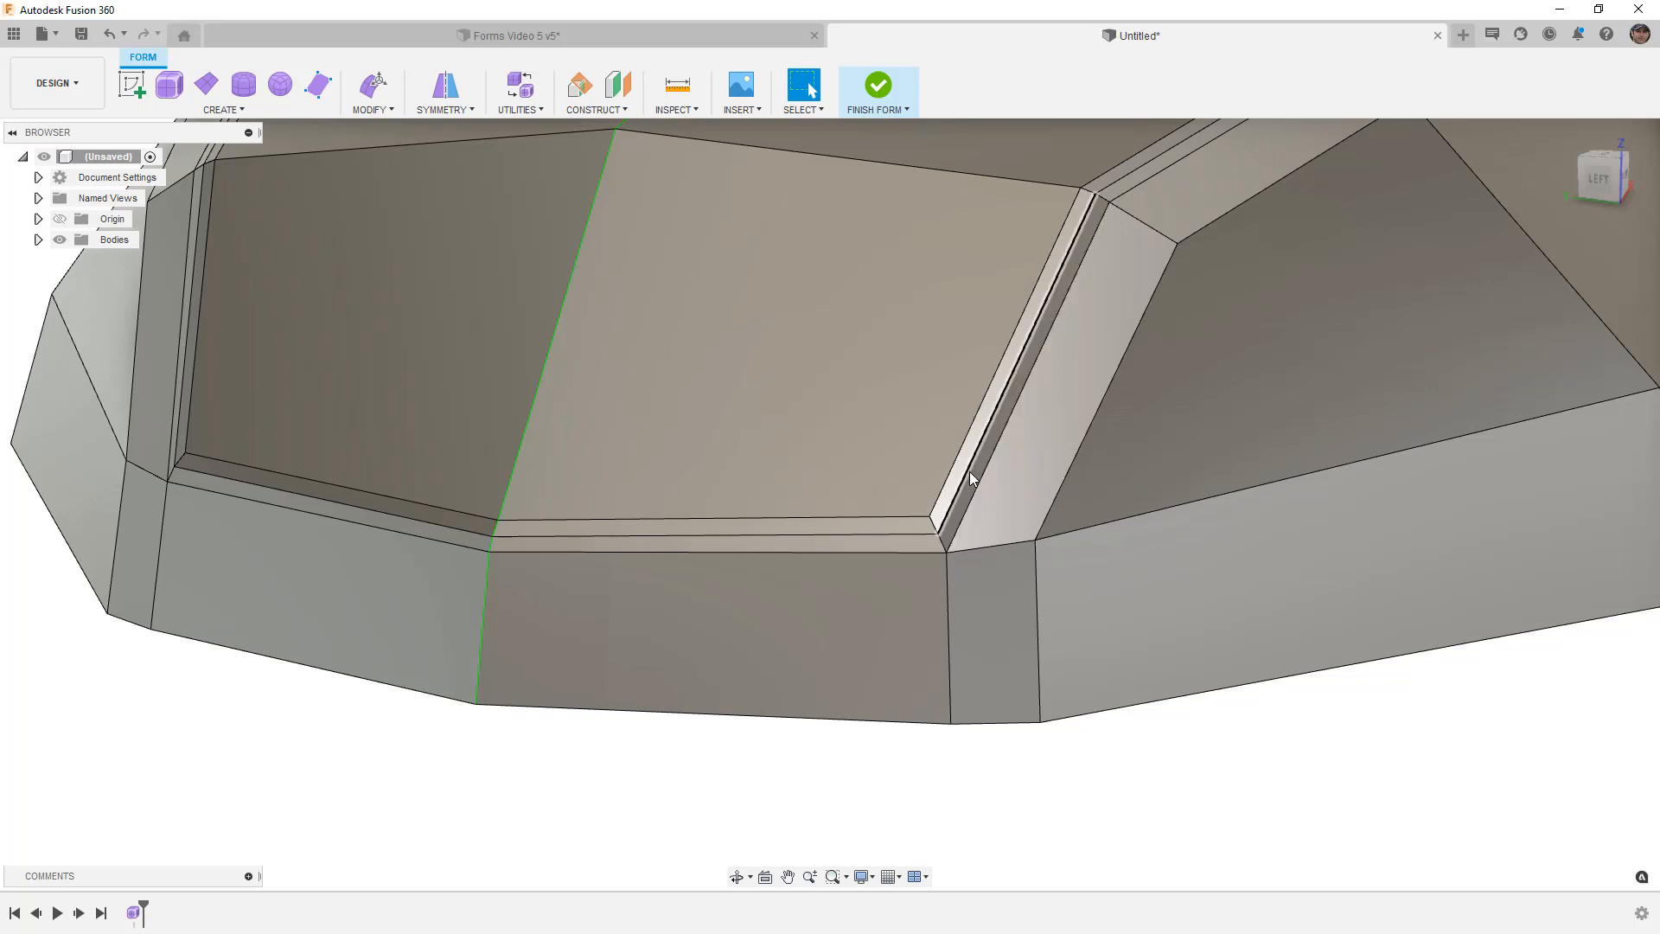
{"action": "double_click", "coordinate": [958, 498]}
{"action": "key", "text": "Escape"}
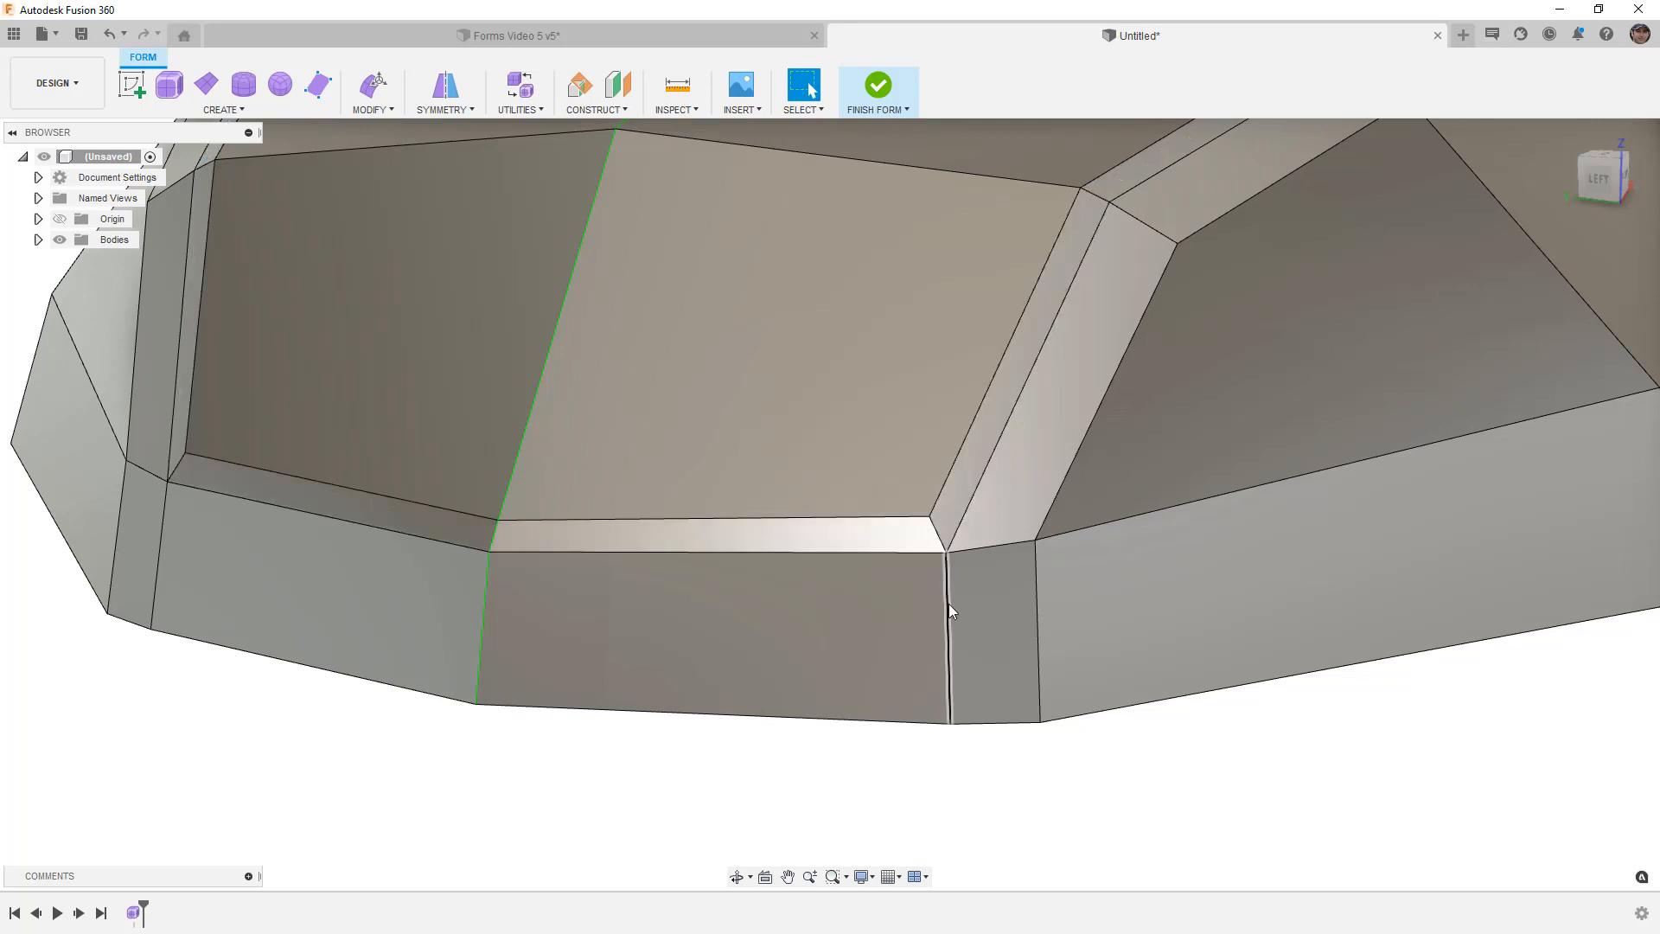
Step: Examine the shell's narrow end and corner in smooth display, with and without visible edges
{"action": "key", "text": "alt+3"}
{"action": "scroll", "coordinate": [945, 607], "scroll_direction": "down", "scroll_amount": 8}
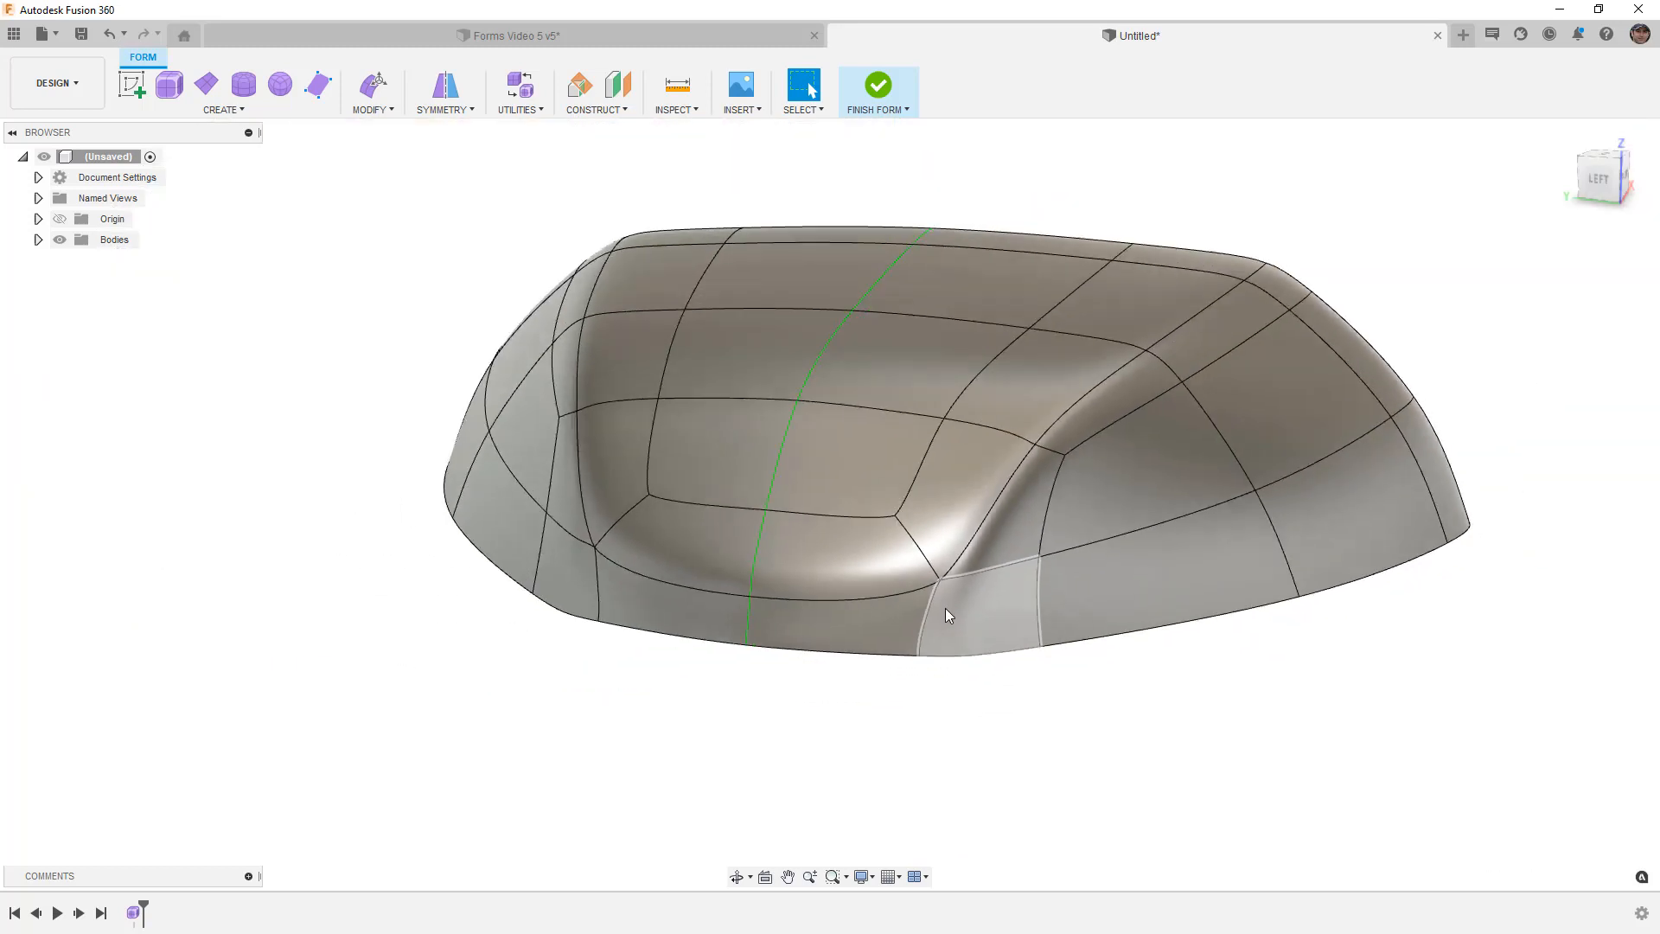
{"action": "middle_click_drag", "start_coordinate": [967, 646], "coordinate": [919, 645], "text": "shift"}
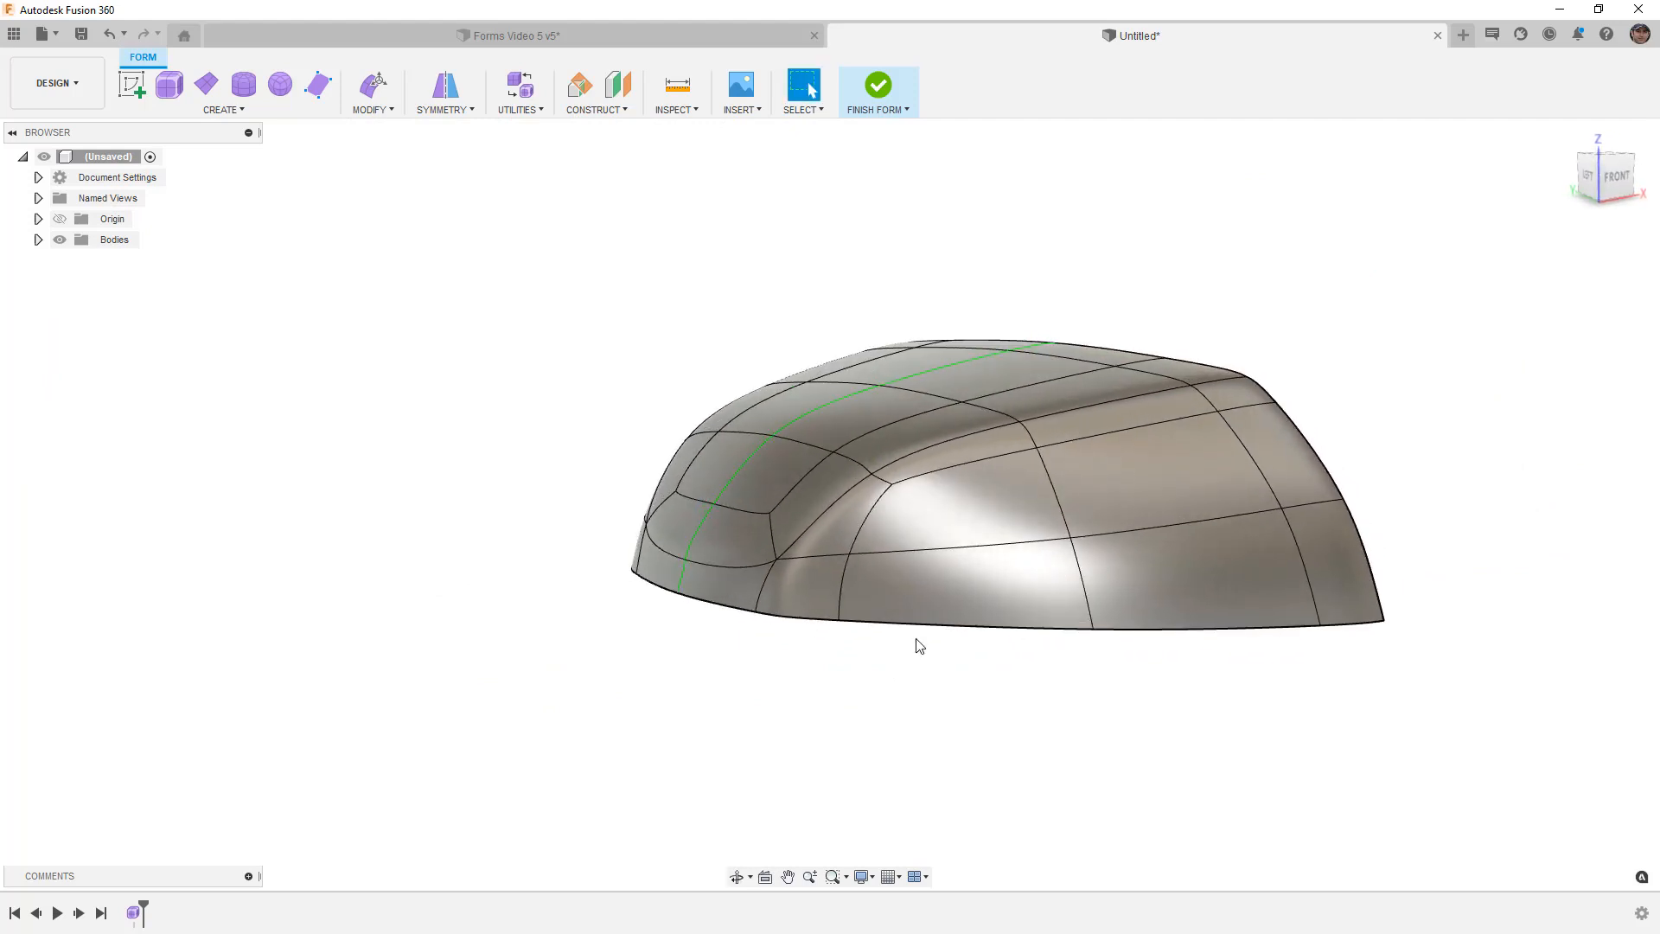
{"action": "key", "text": "ctrl+4"}
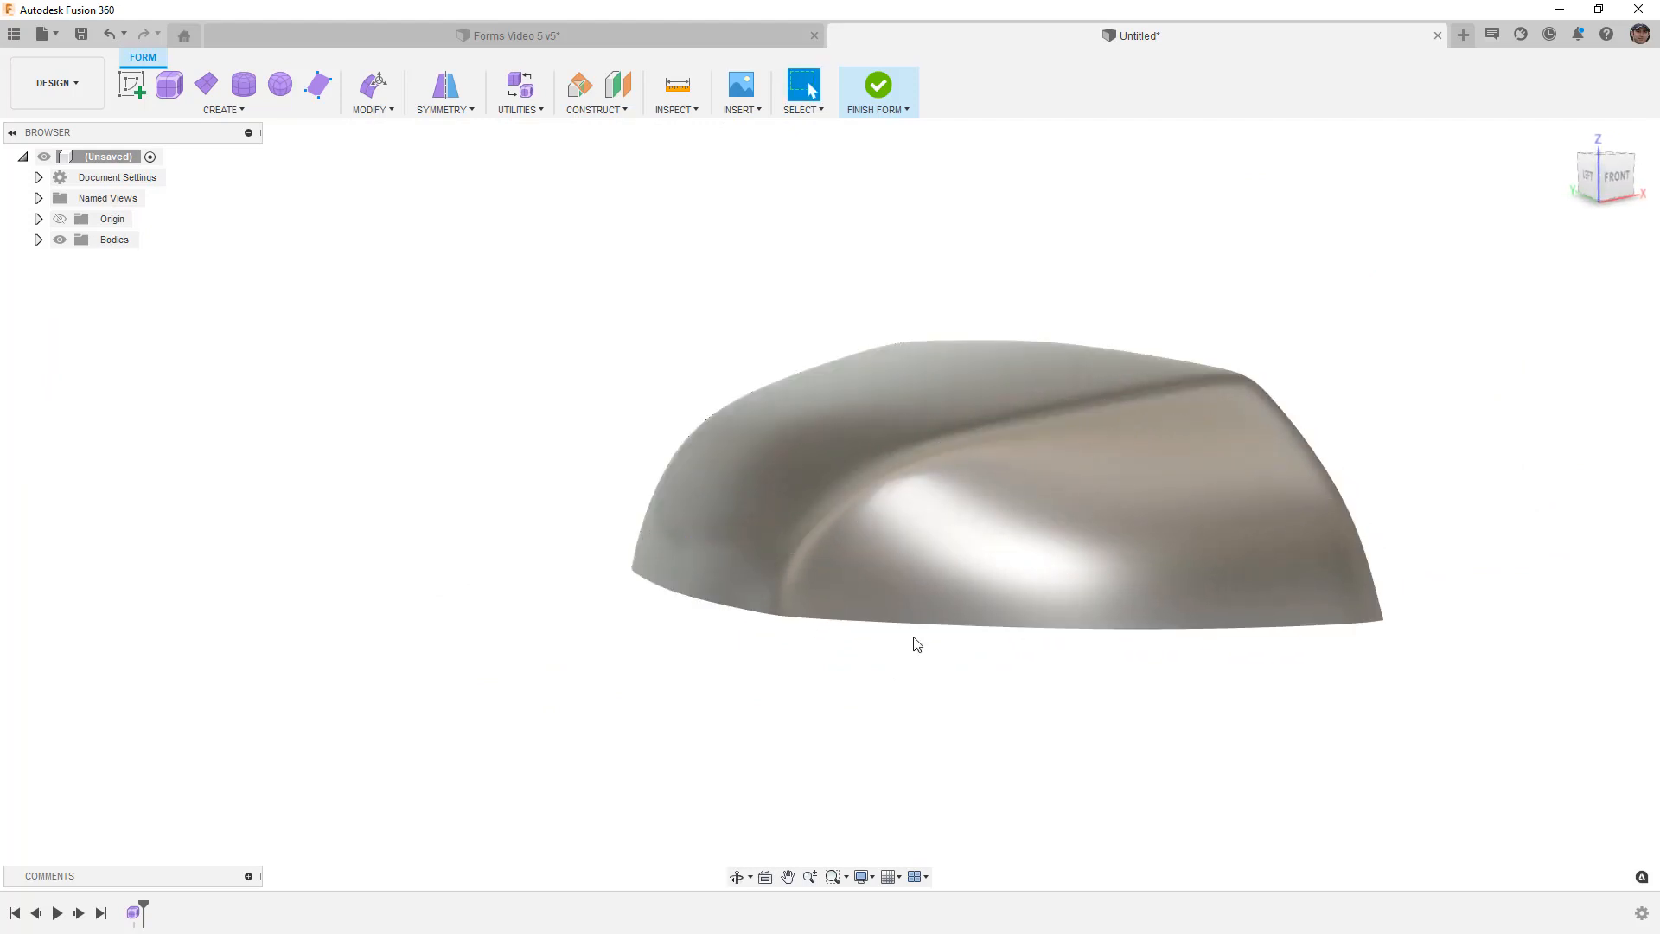
{"action": "middle_click_drag", "start_coordinate": [848, 653], "coordinate": [911, 642], "text": "shift"}
{"action": "scroll", "coordinate": [974, 562], "scroll_direction": "up", "scroll_amount": 3}
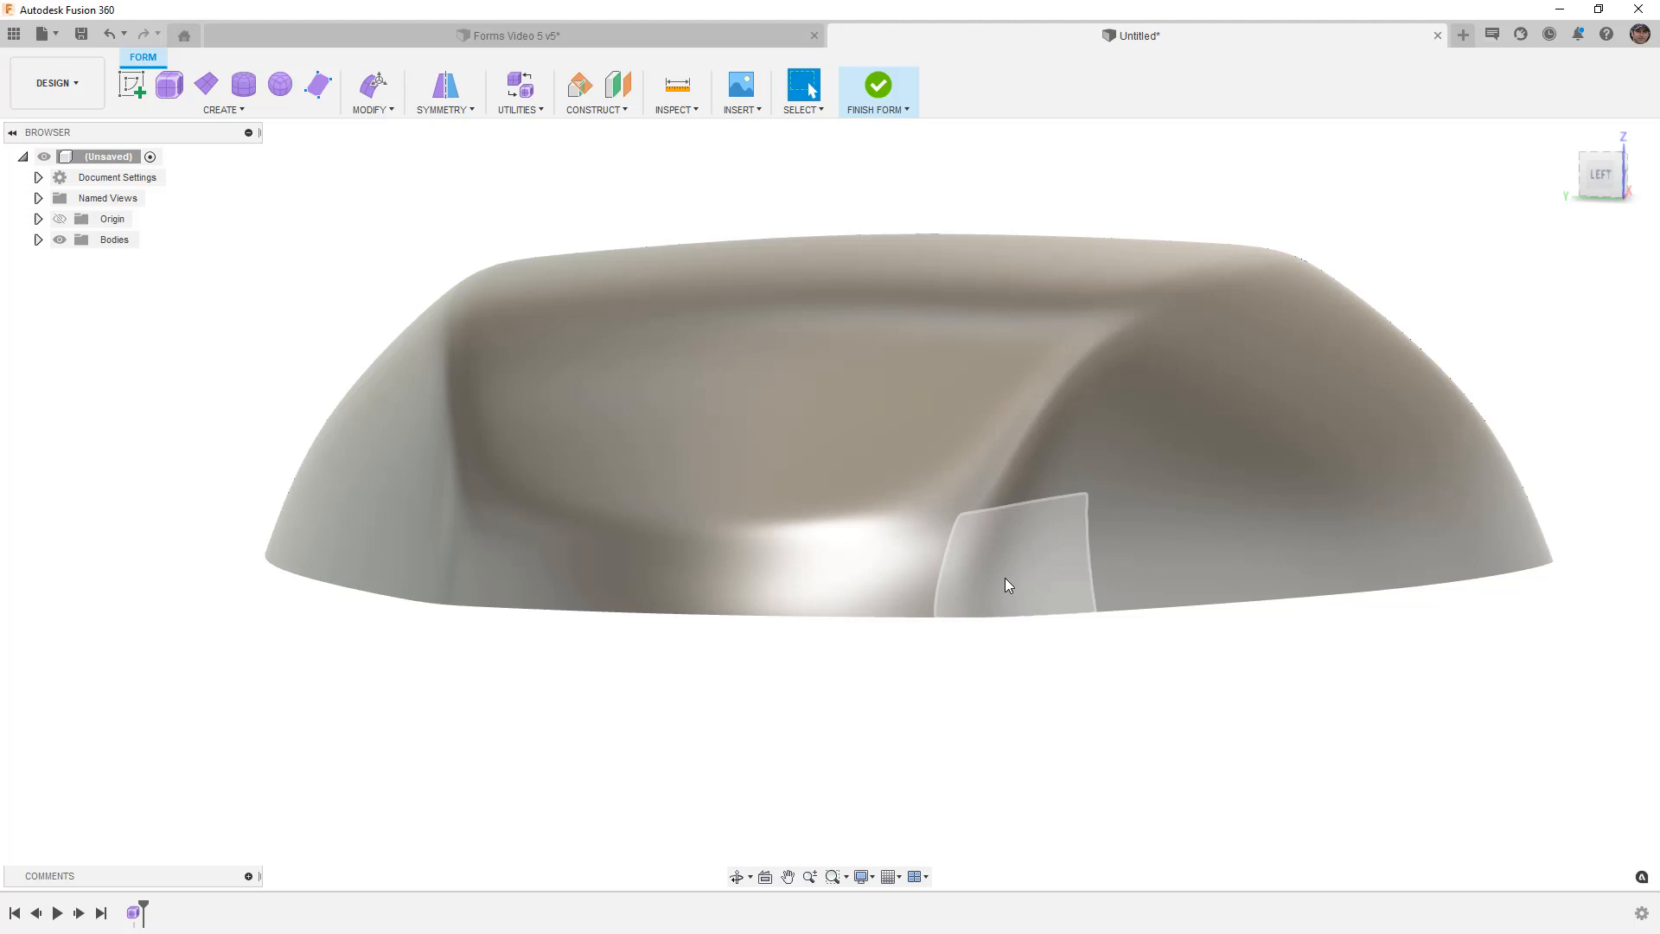
{"action": "key", "text": "ctrl+6"}
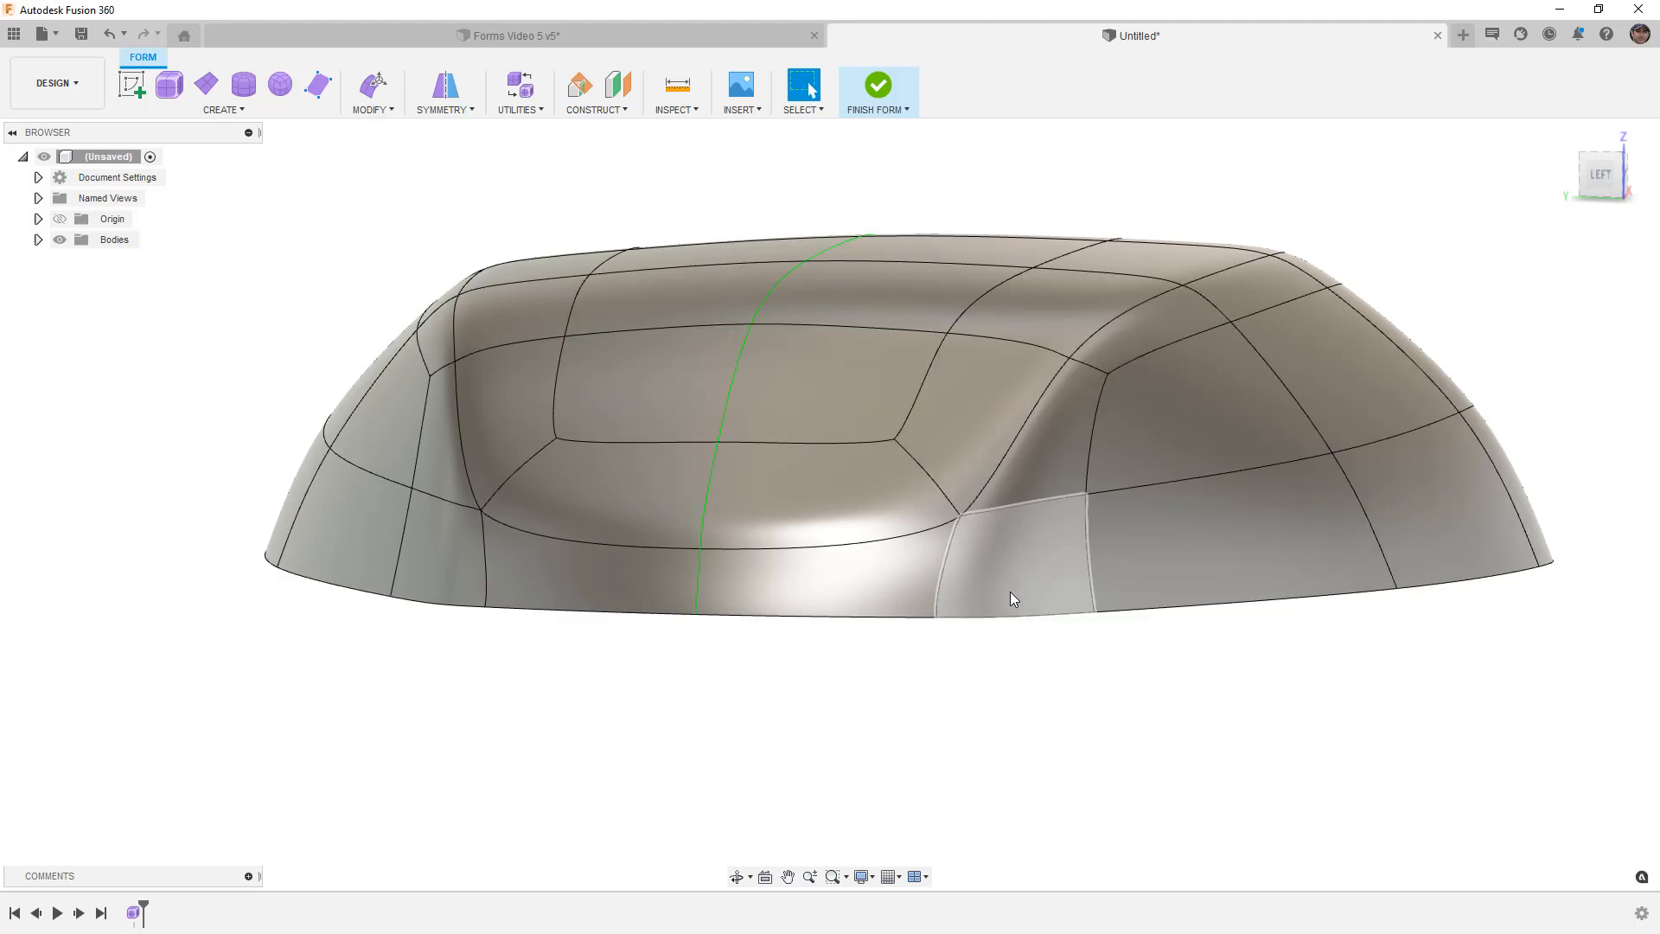
Step: In box display, move the corner strip's outer vertical edge about 6.76 mm away from the centerline and 0.59 mm upward in the left view
{"action": "key", "text": "ctrl+1"}
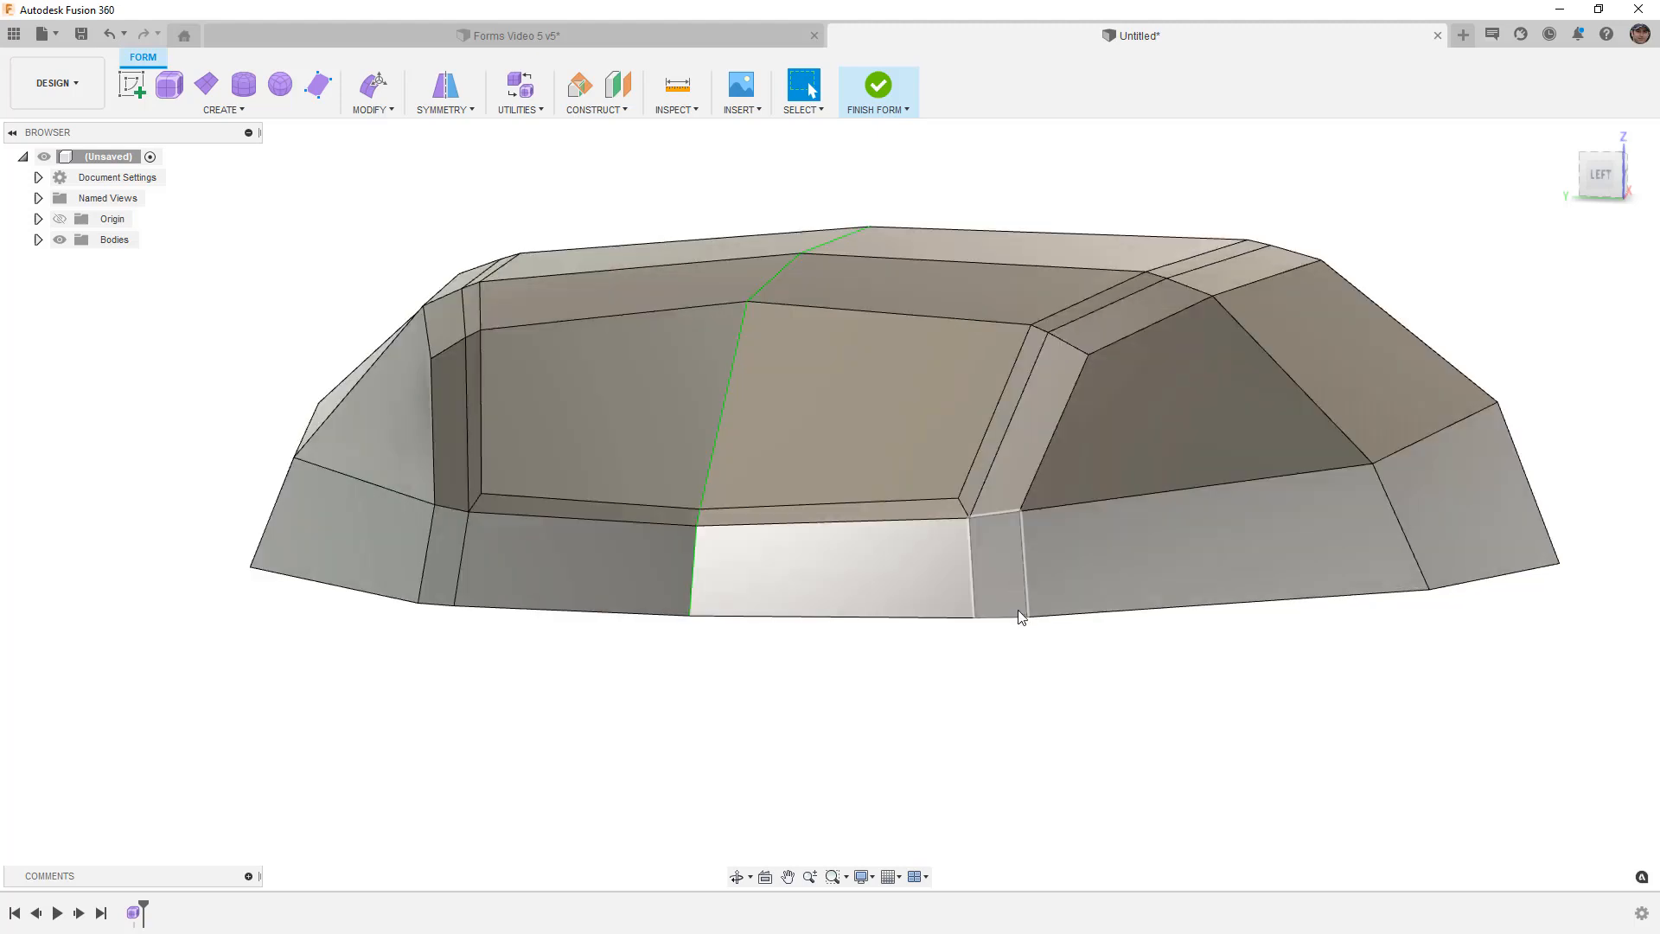
{"action": "left_click", "coordinate": [1602, 178]}
{"action": "scroll", "coordinate": [1057, 510], "scroll_direction": "up", "scroll_amount": 5}
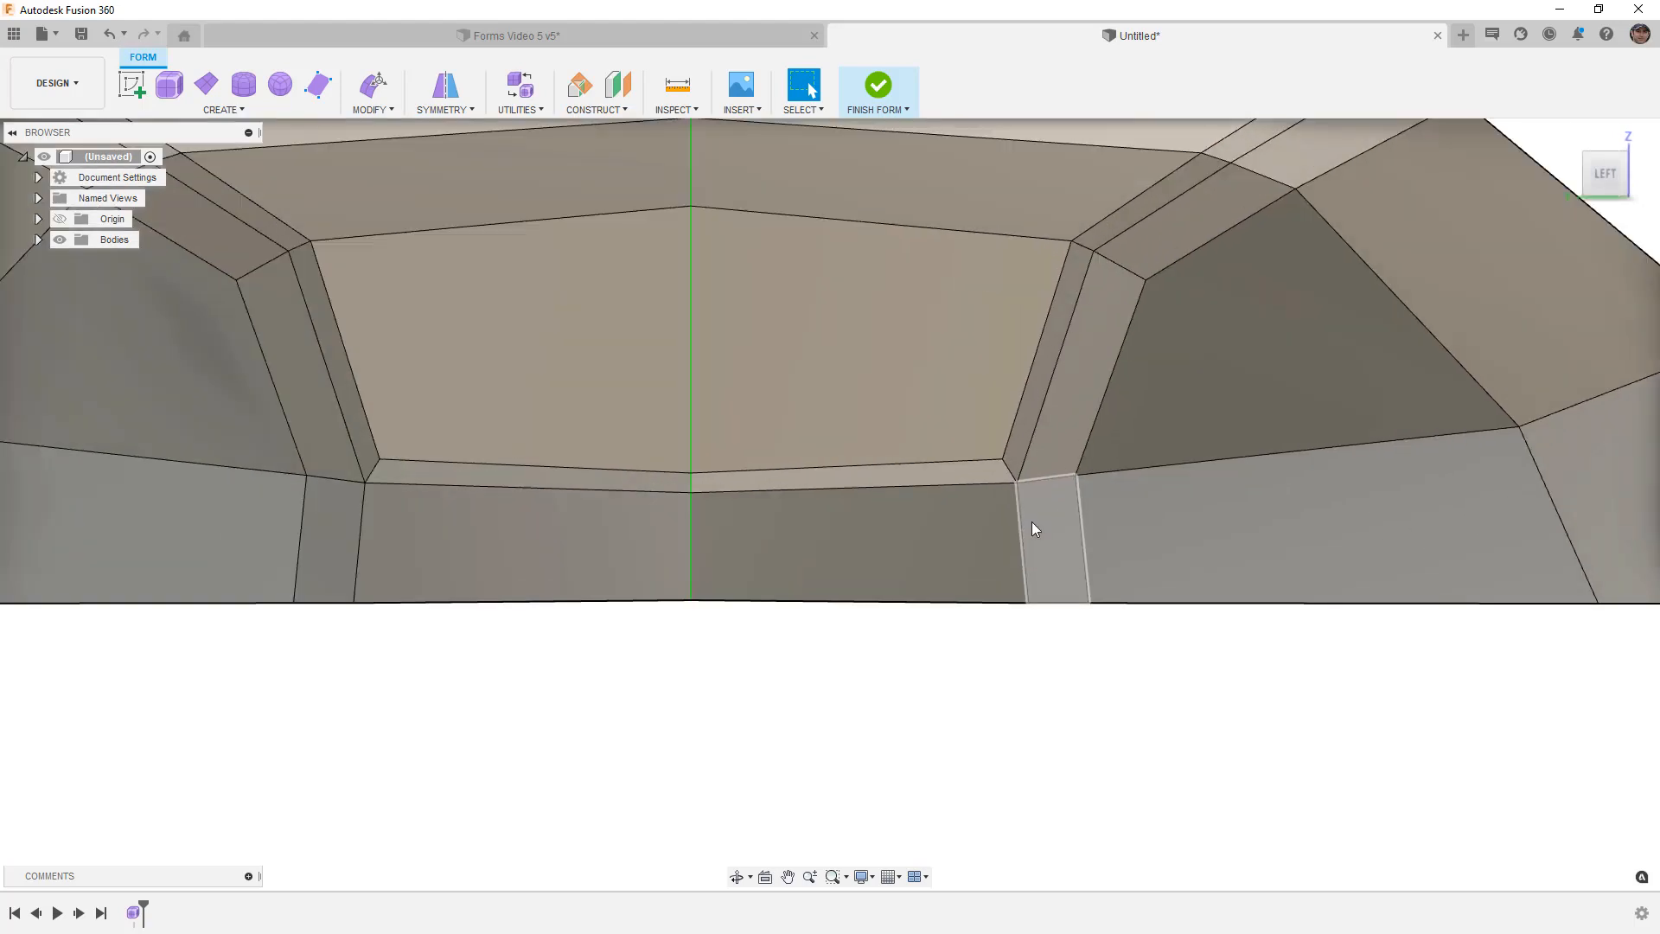
{"action": "left_click", "coordinate": [1016, 510]}
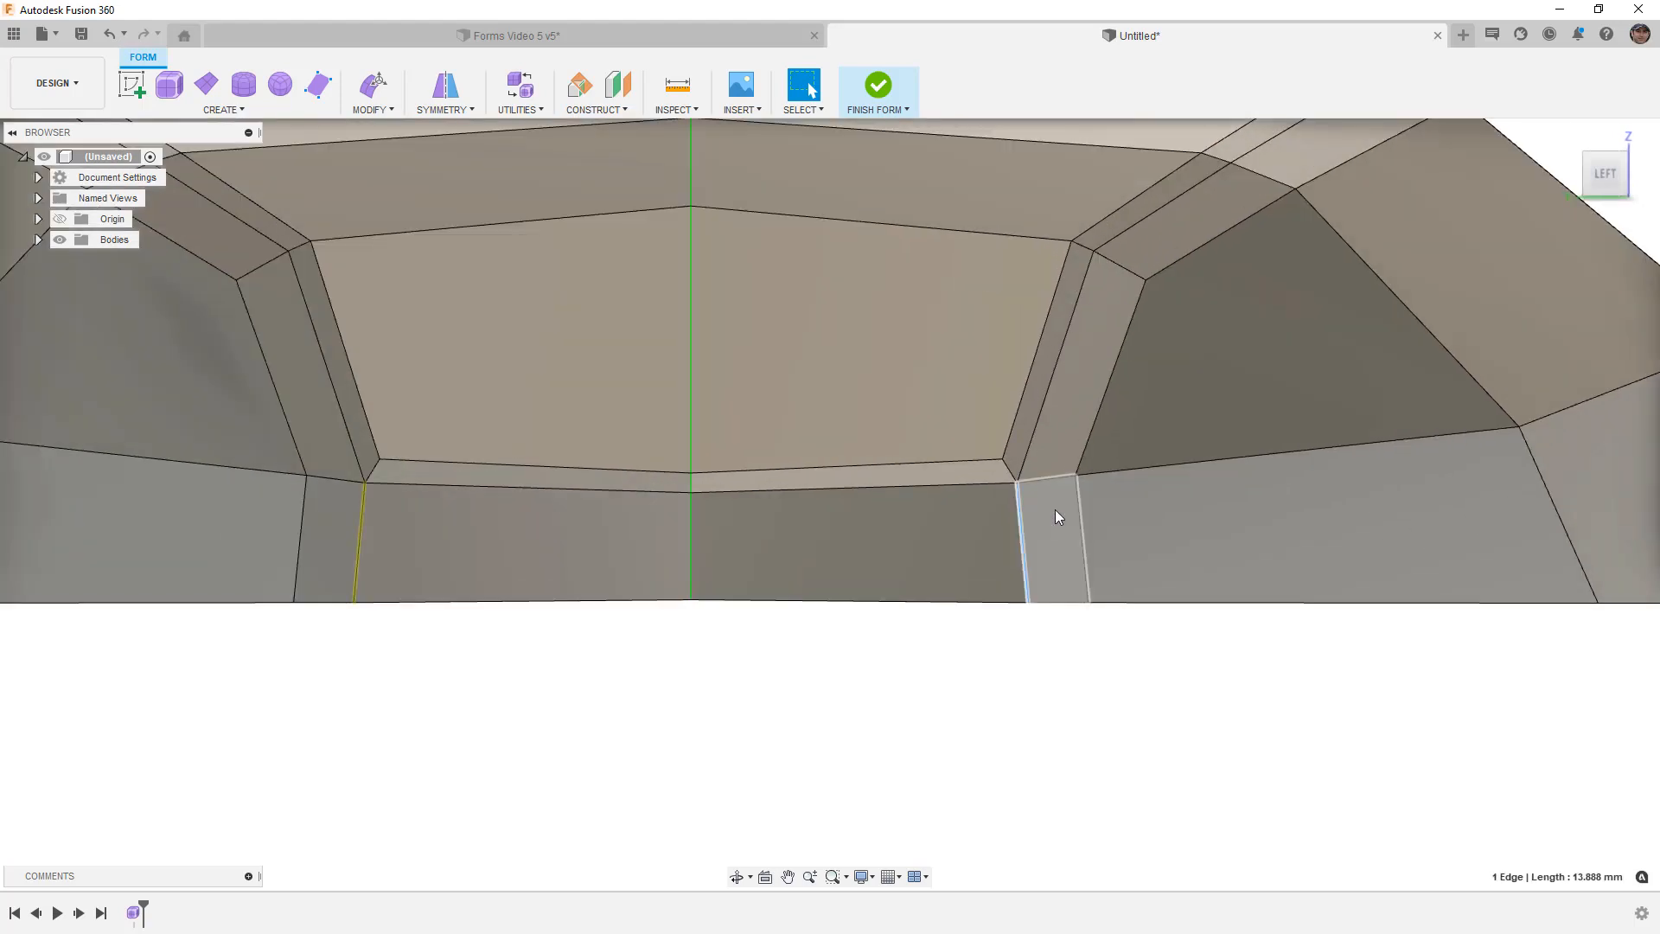
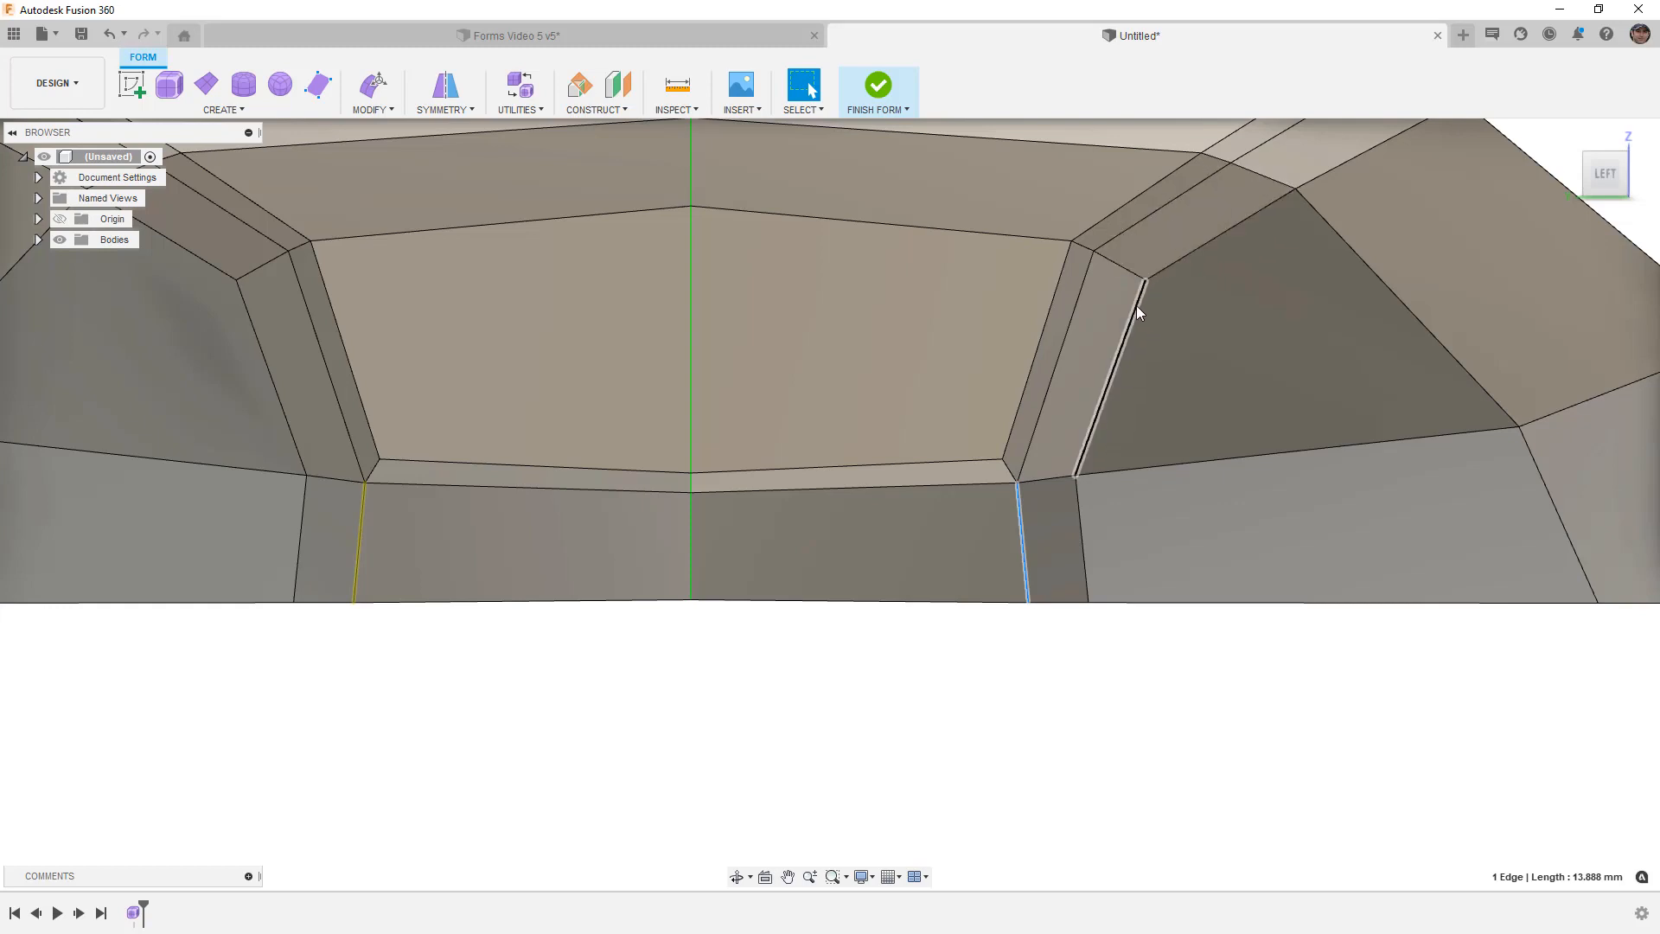
{"action": "left_click", "coordinate": [1077, 475]}
{"action": "left_click", "coordinate": [1076, 489]}
{"action": "left_click", "coordinate": [374, 84]}
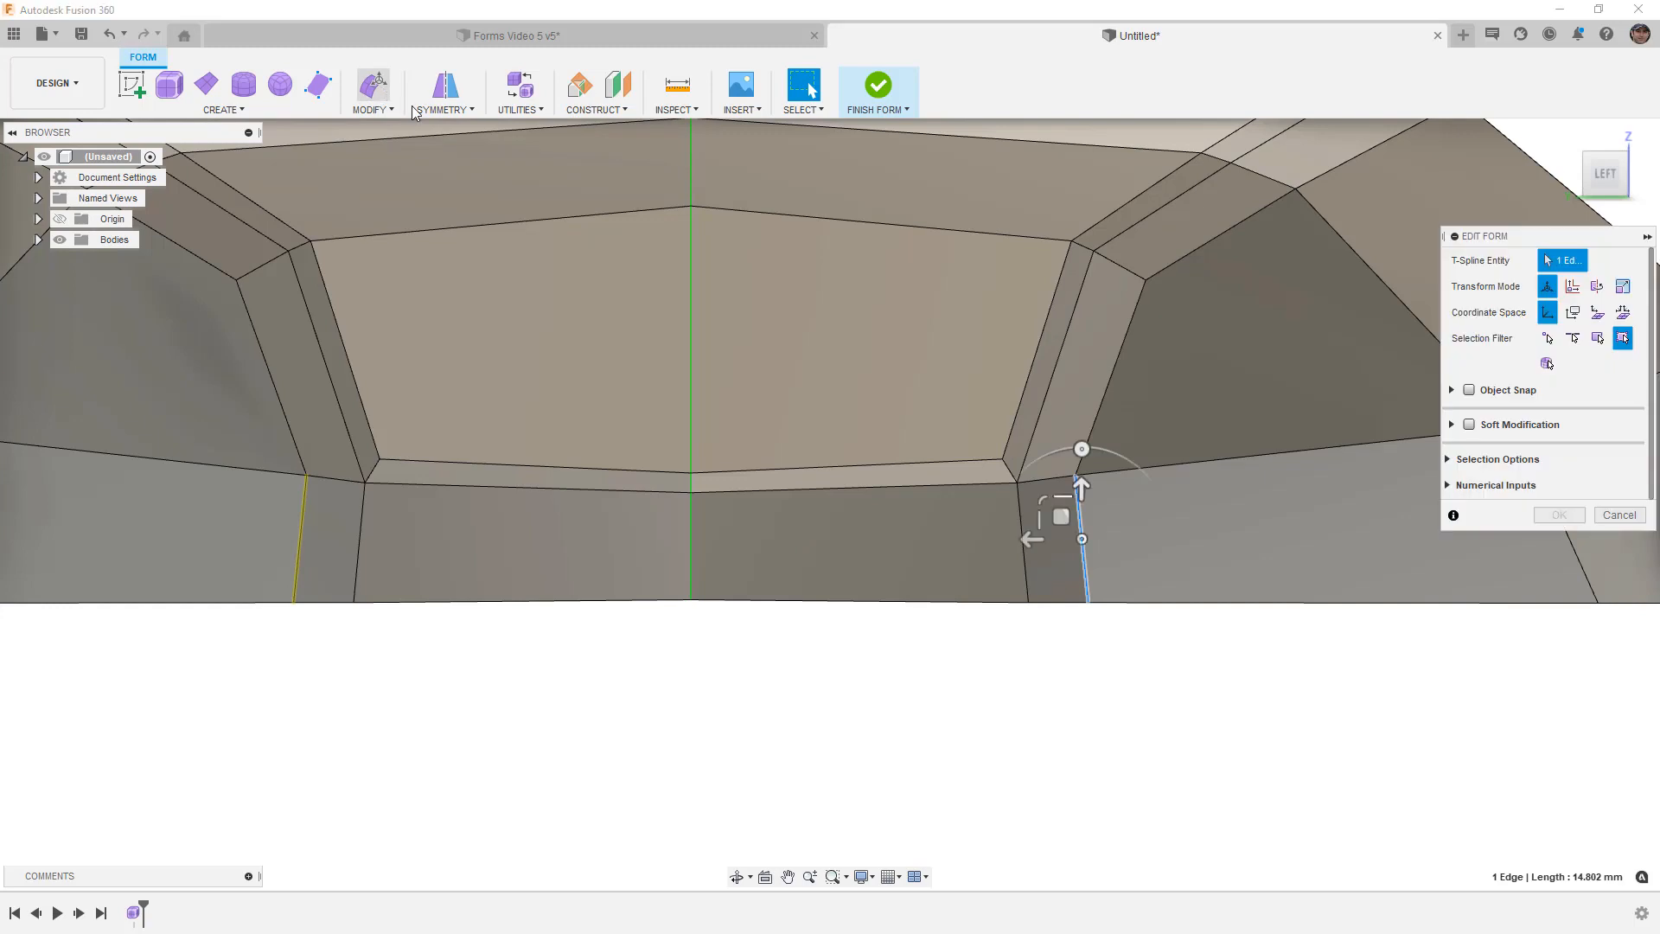
{"action": "left_click_drag", "start_coordinate": [1057, 503], "coordinate": [1123, 512]}
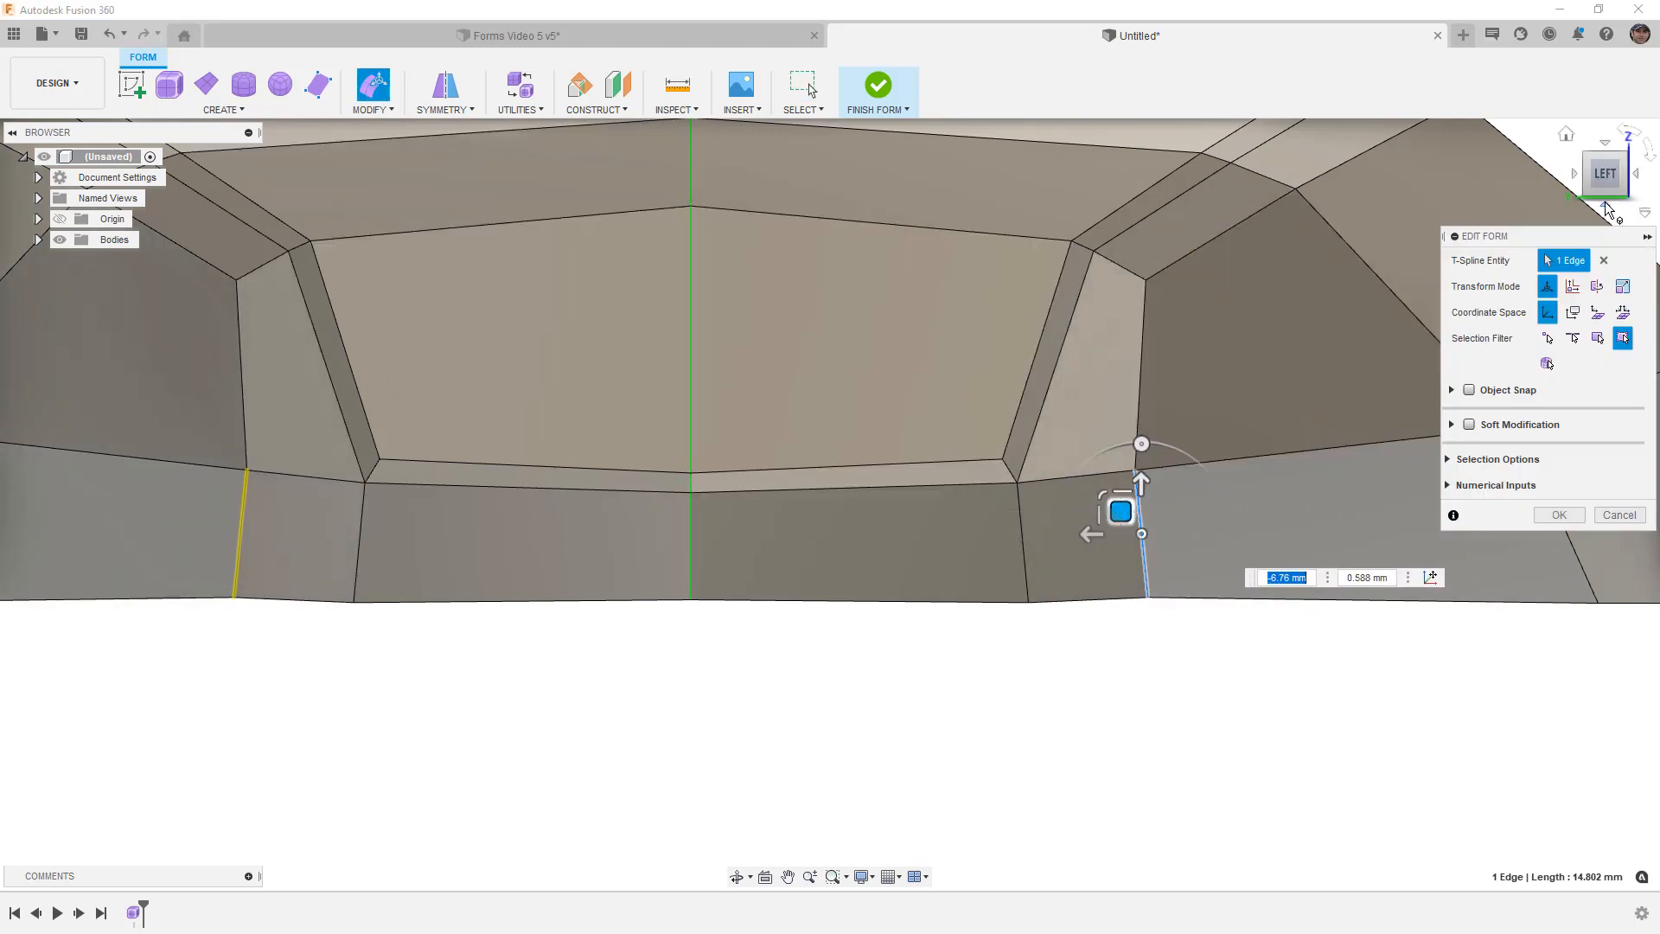
Step: In the top plane, shift the same vertical edge about 4.86 mm away from the narrow end and 0.45 mm outward
{"action": "left_click", "coordinate": [1618, 147]}
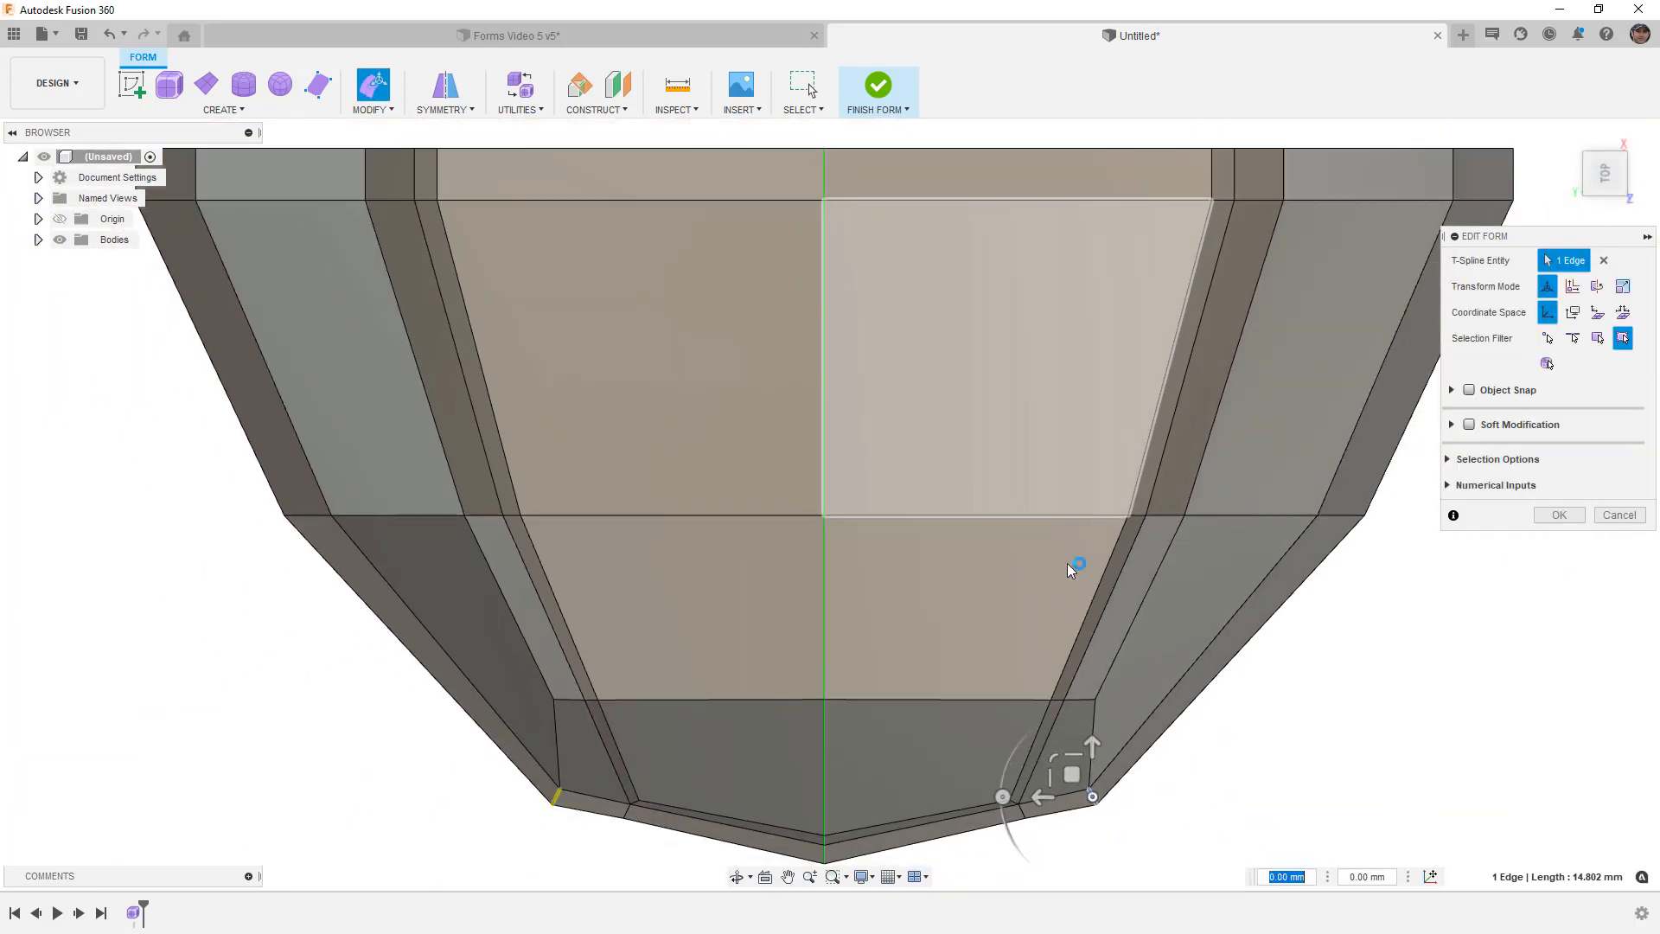
{"action": "scroll", "coordinate": [1072, 571], "scroll_direction": "up", "scroll_amount": 5}
{"action": "left_click_drag", "start_coordinate": [995, 612], "coordinate": [992, 563]}
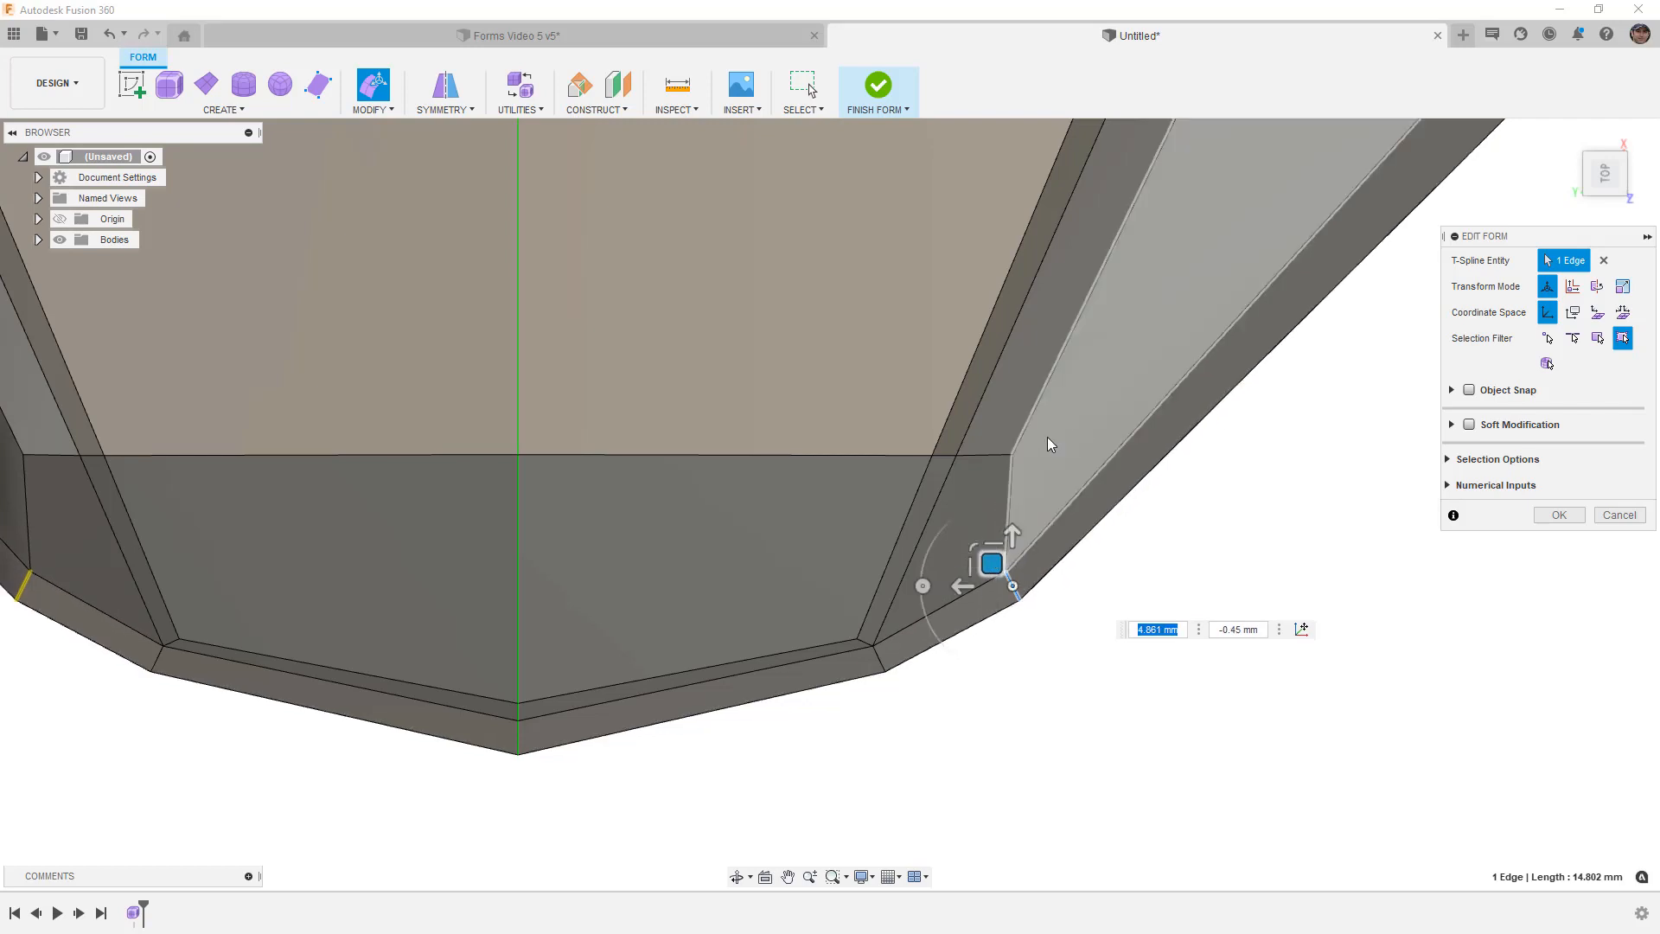
Step: Move the corner strip's upper outer vertex about 2.43 mm outward, and in the front plane 1.14 mm along the body and 1.60 mm down
{"action": "left_click", "coordinate": [1012, 454]}
{"action": "left_click_drag", "start_coordinate": [993, 438], "coordinate": [1011, 435]}
{"action": "scroll", "coordinate": [985, 534], "scroll_direction": "down", "scroll_amount": 3}
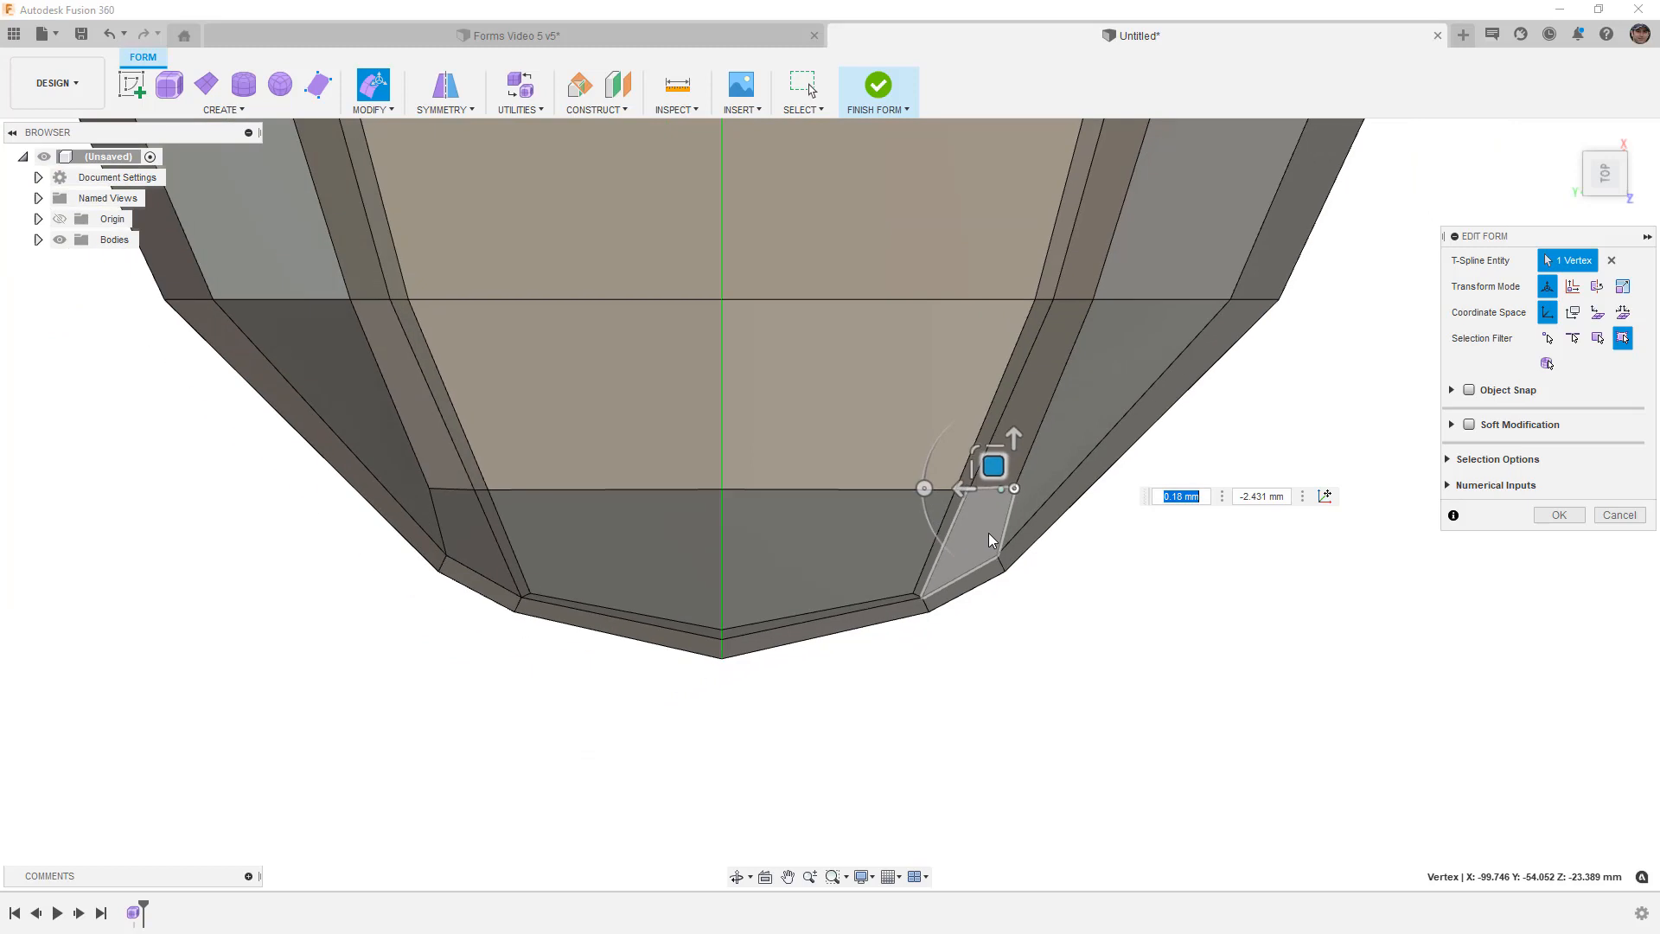
{"action": "left_click", "coordinate": [1609, 207]}
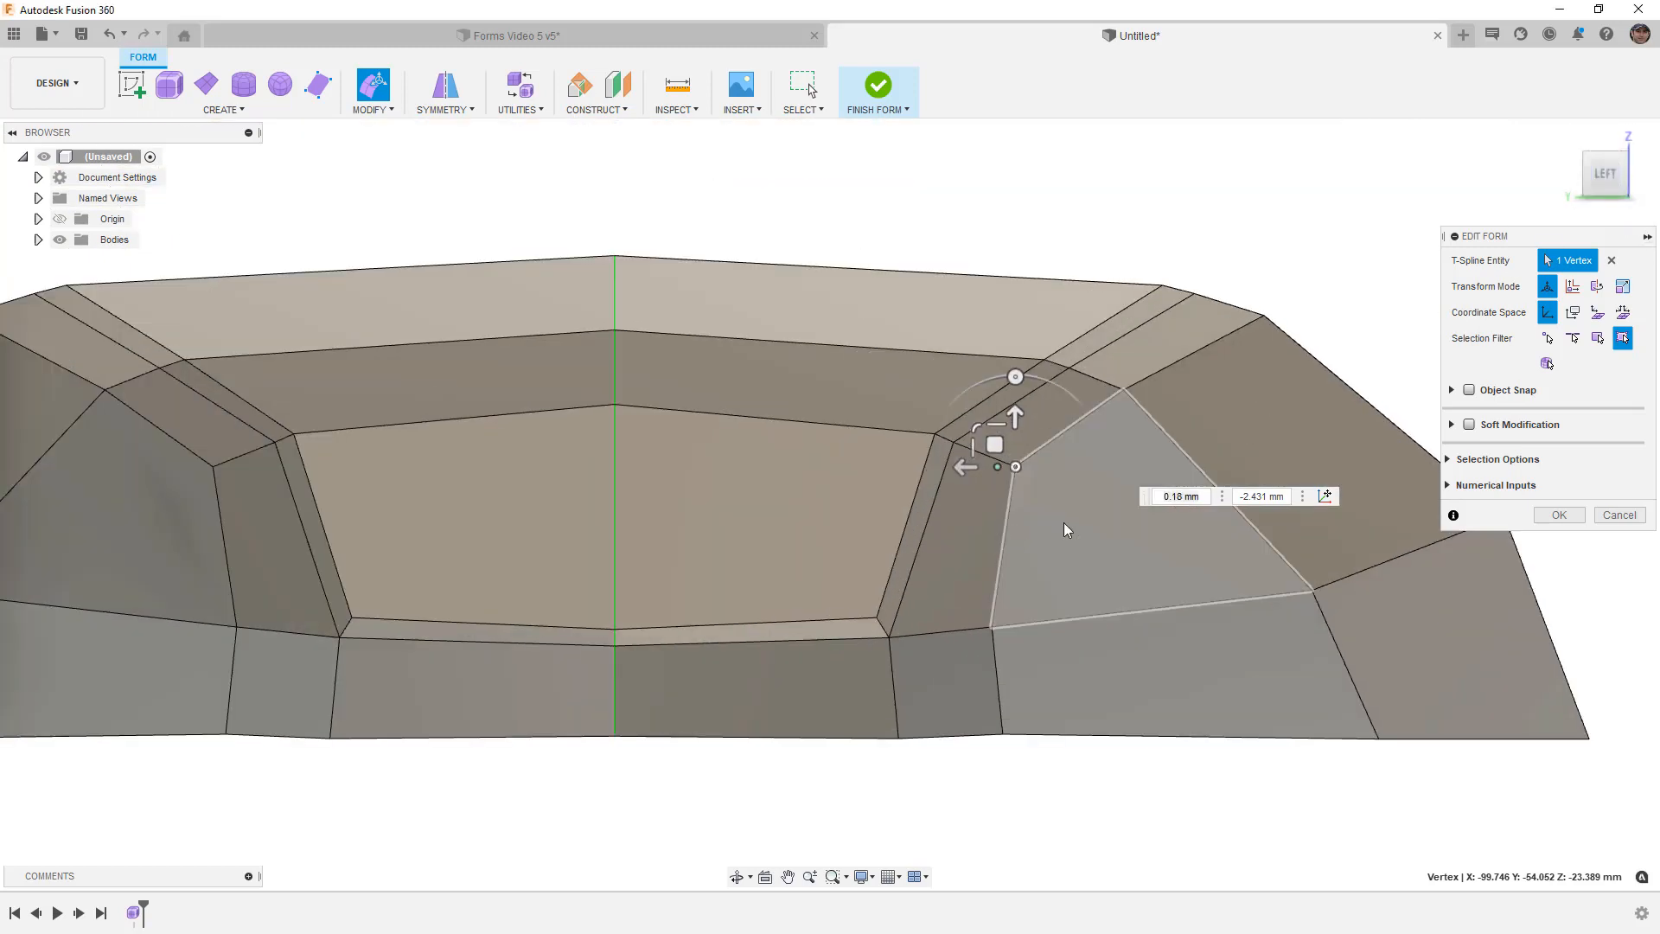
{"action": "scroll", "coordinate": [1009, 549], "scroll_direction": "up", "scroll_amount": 3}
{"action": "left_click", "coordinate": [1637, 182]}
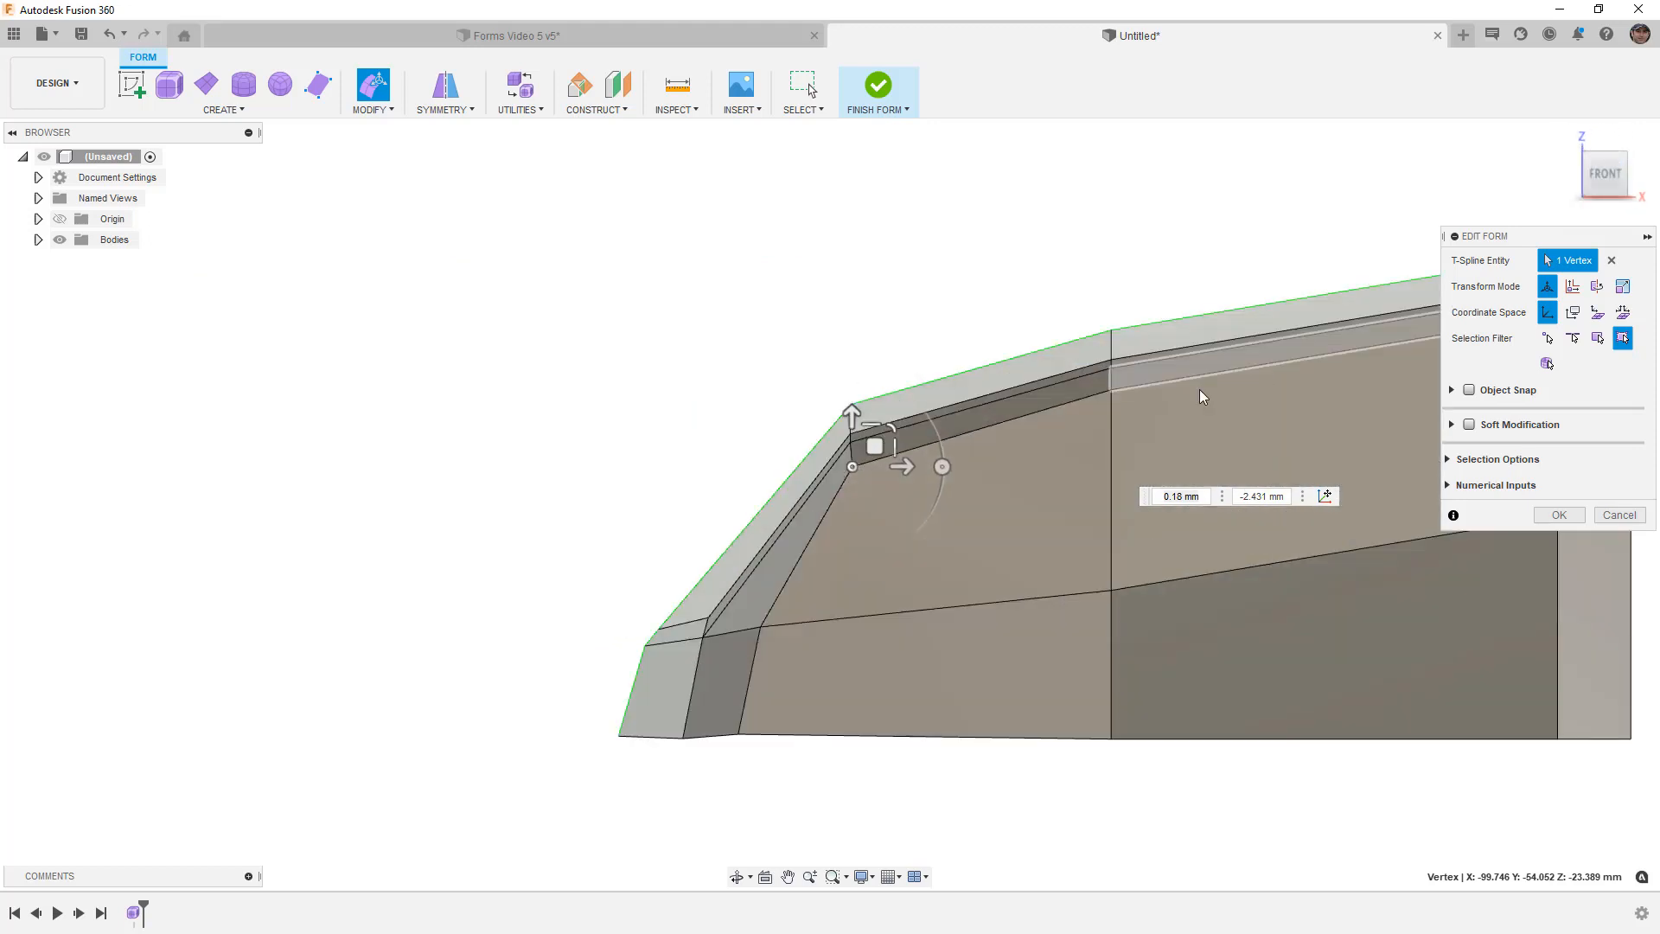
{"action": "scroll", "coordinate": [856, 463], "scroll_direction": "up", "scroll_amount": 3}
{"action": "left_click_drag", "start_coordinate": [873, 435], "coordinate": [893, 454]}
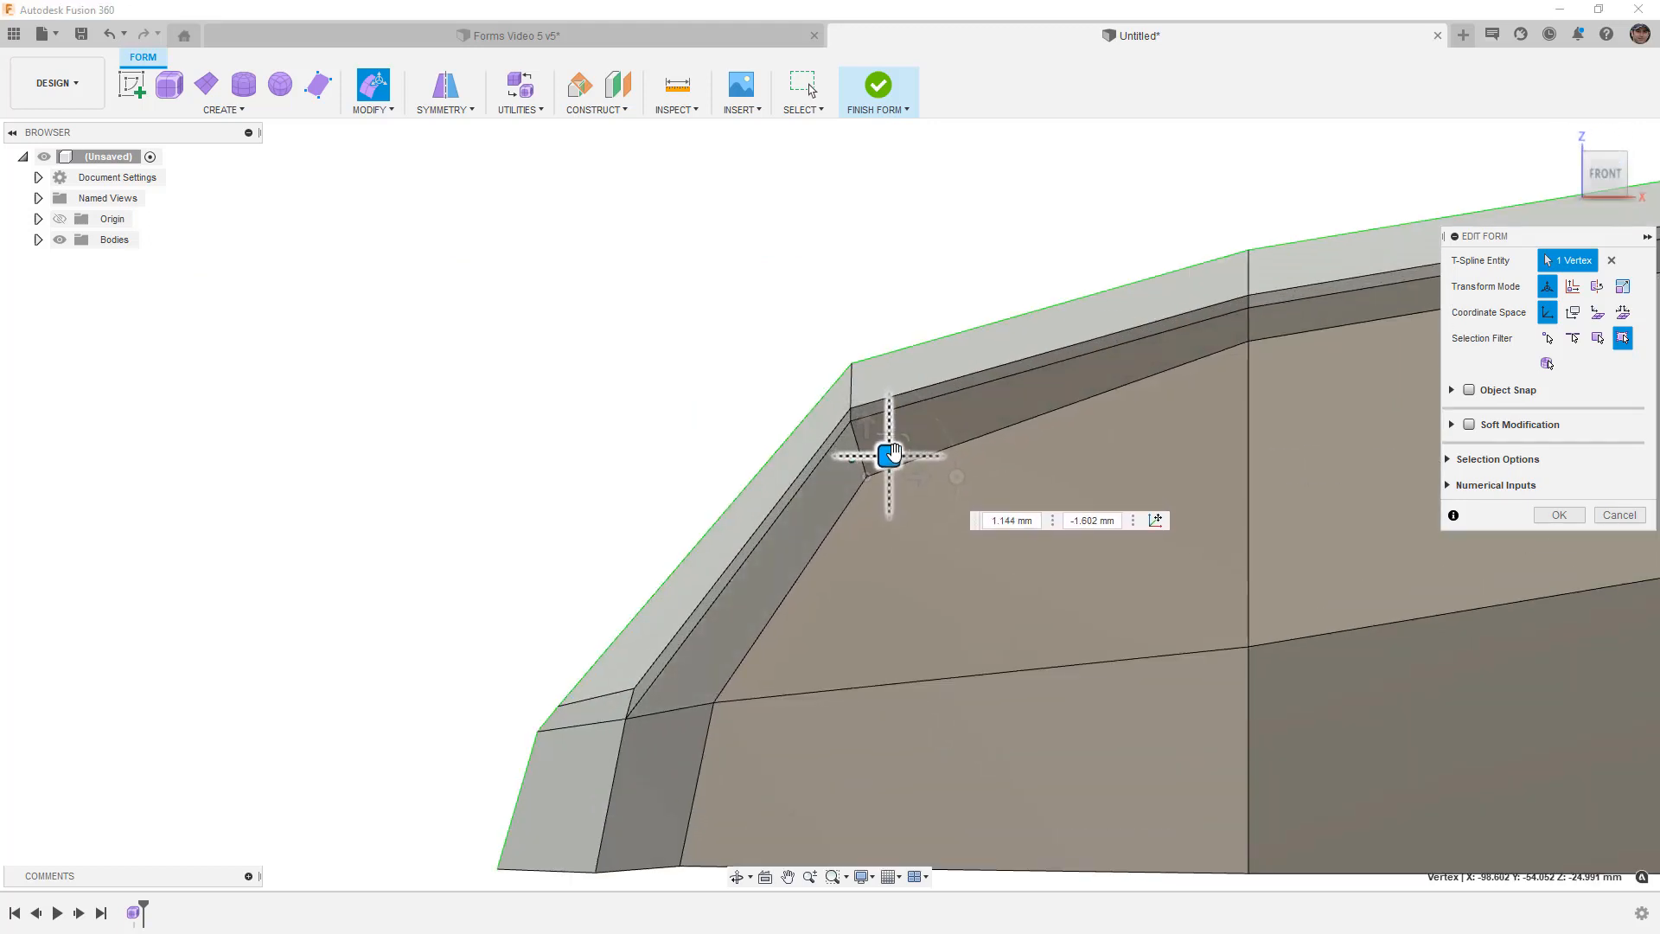
Step: Lower the next outer vertex along the strip about 1.45 mm in the front plane and clear the selection
{"action": "left_click", "coordinate": [1248, 342]}
{"action": "left_click_drag", "start_coordinate": [1274, 325], "coordinate": [1274, 338]}
{"action": "scroll", "coordinate": [851, 432], "scroll_direction": "down", "scroll_amount": 2}
{"action": "scroll", "coordinate": [852, 433], "scroll_direction": "down", "scroll_amount": 2}
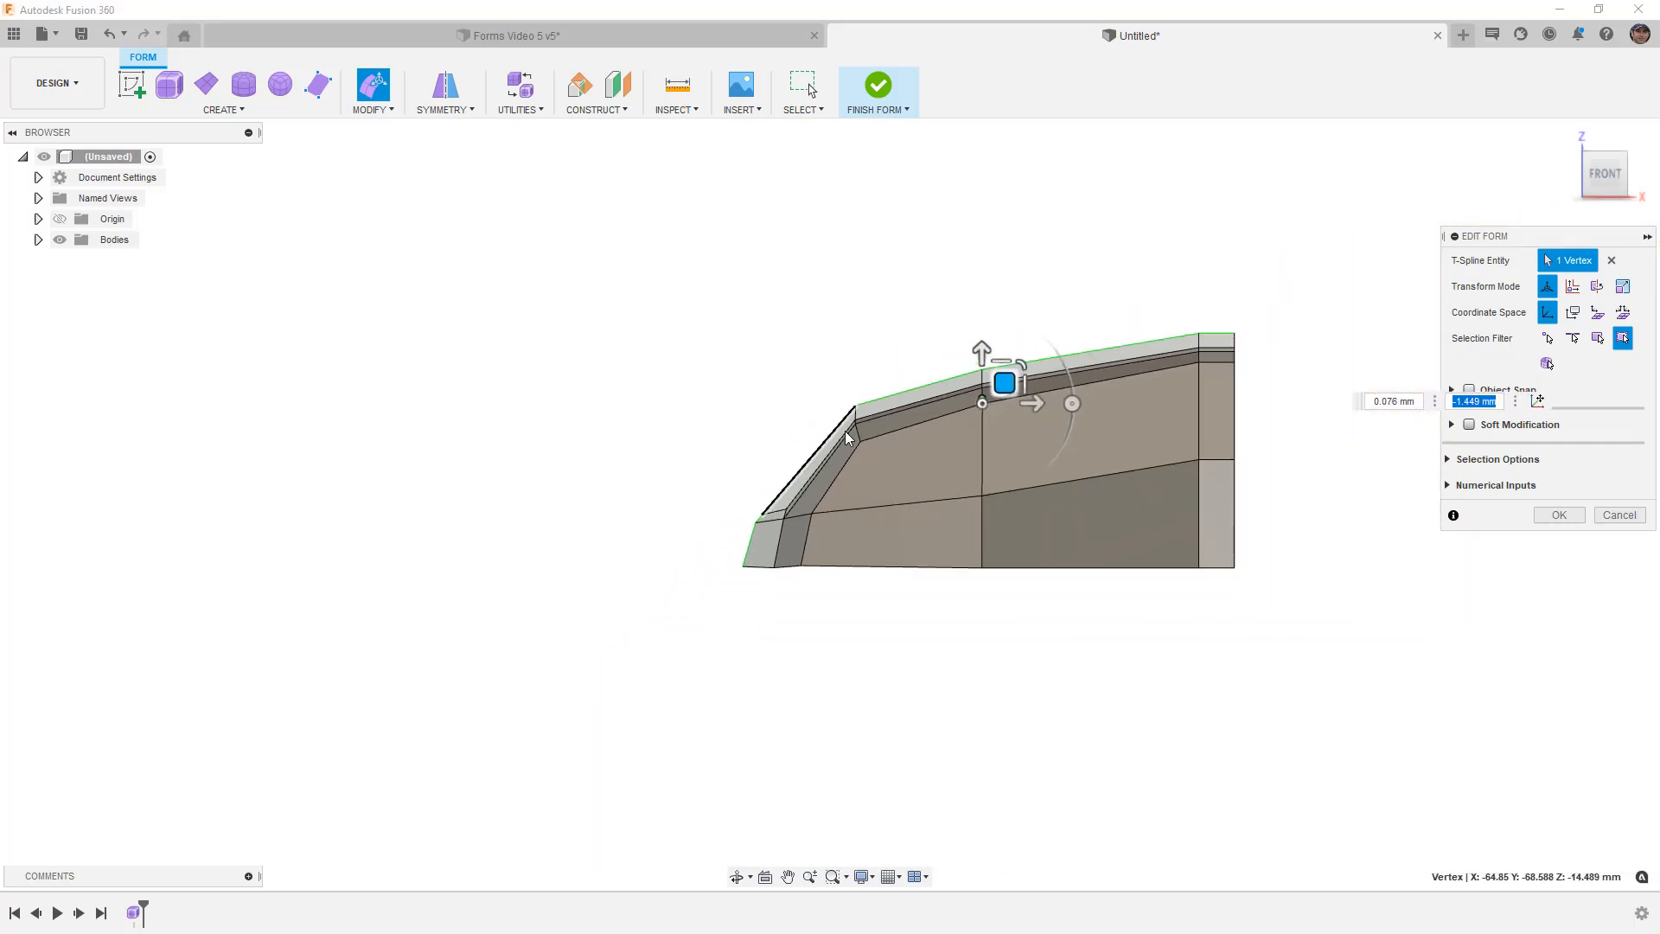
{"action": "left_click", "coordinate": [1241, 364]}
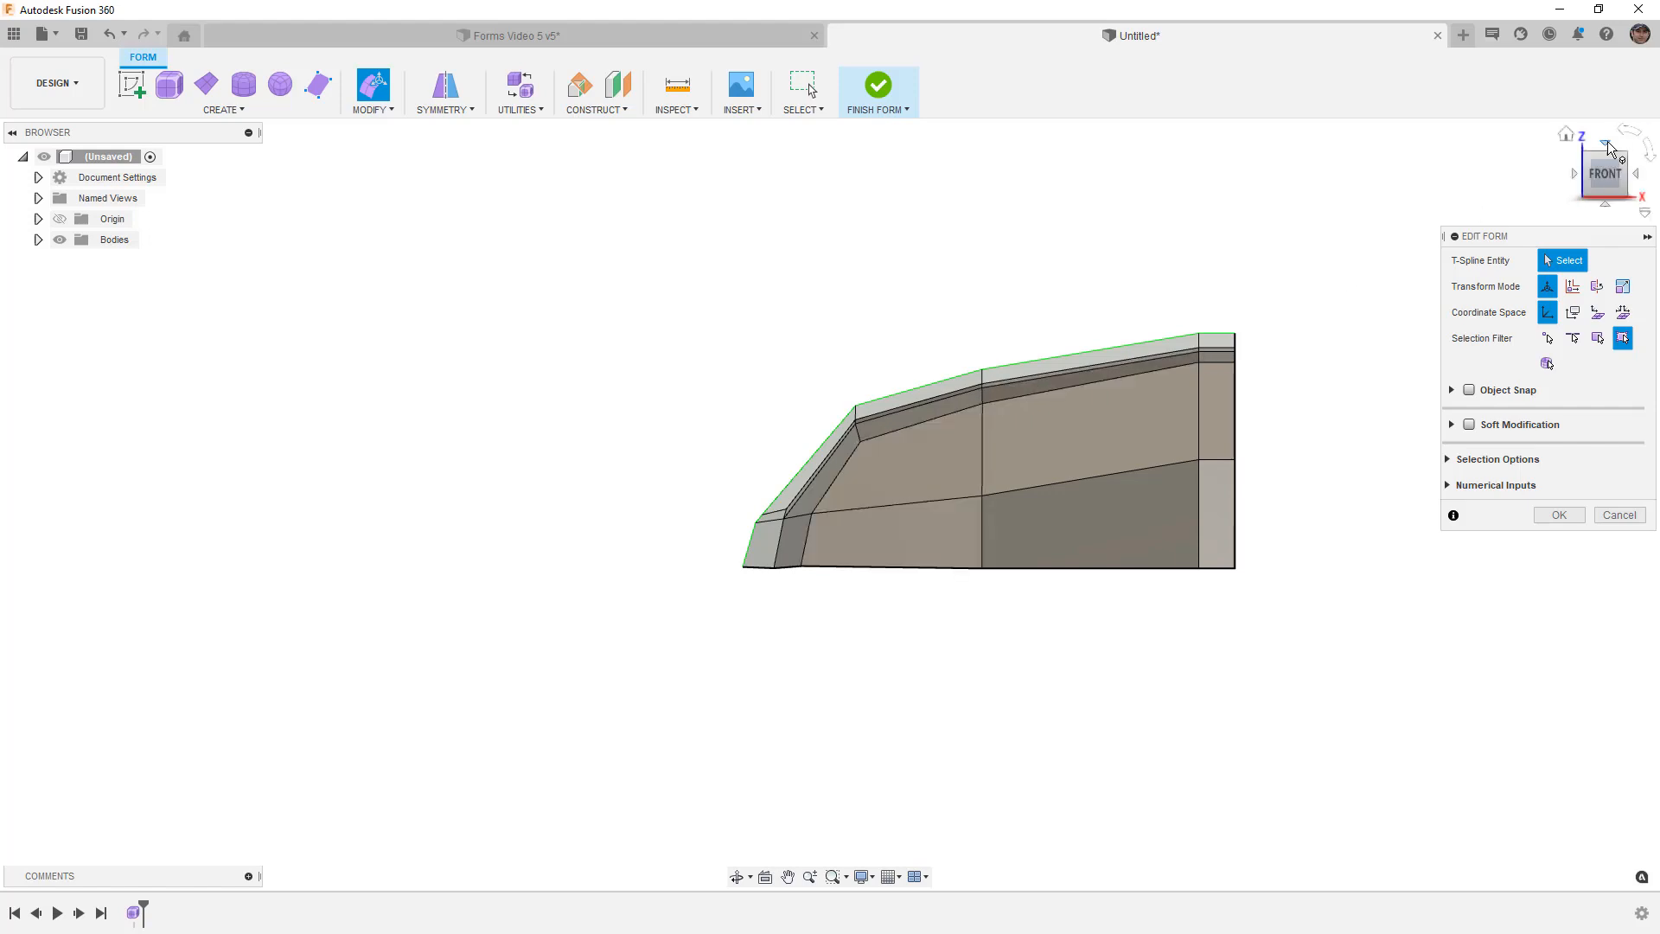
Step: In the top plane, shift the strip's outer edge between these two vertices about 0.94 mm outward and 0.16 mm toward the narrow end
{"action": "left_click", "coordinate": [1605, 142]}
{"action": "scroll", "coordinate": [1022, 630], "scroll_direction": "up", "scroll_amount": 3}
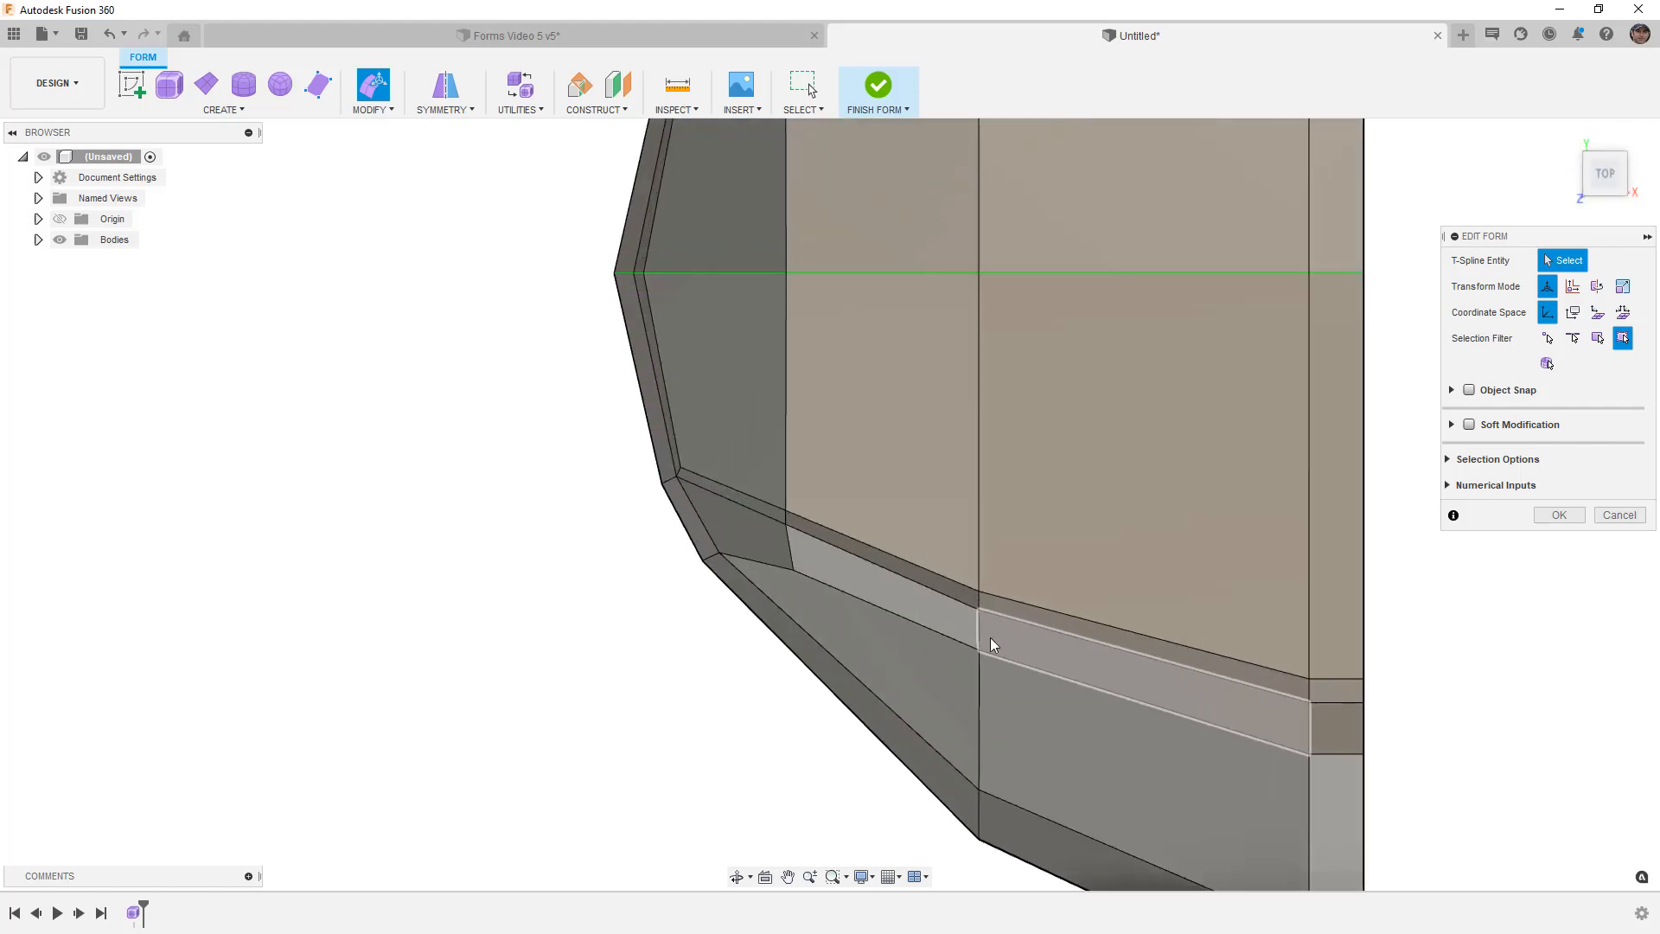
{"action": "left_click", "coordinate": [979, 648]}
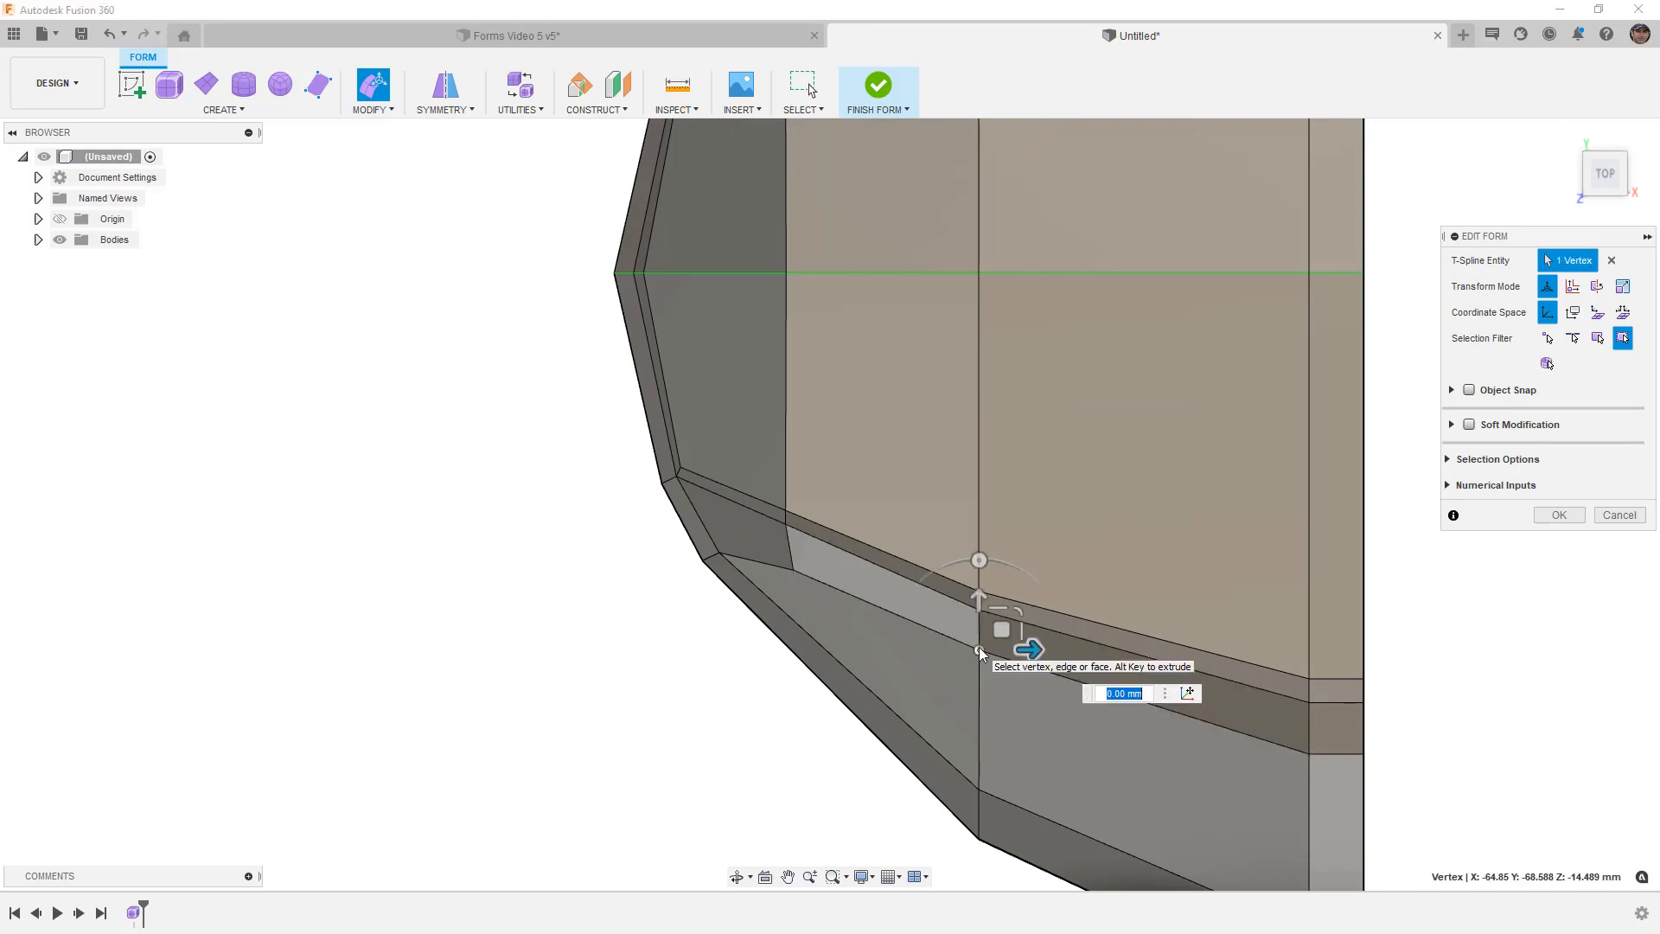
{"action": "left_click", "coordinate": [942, 634]}
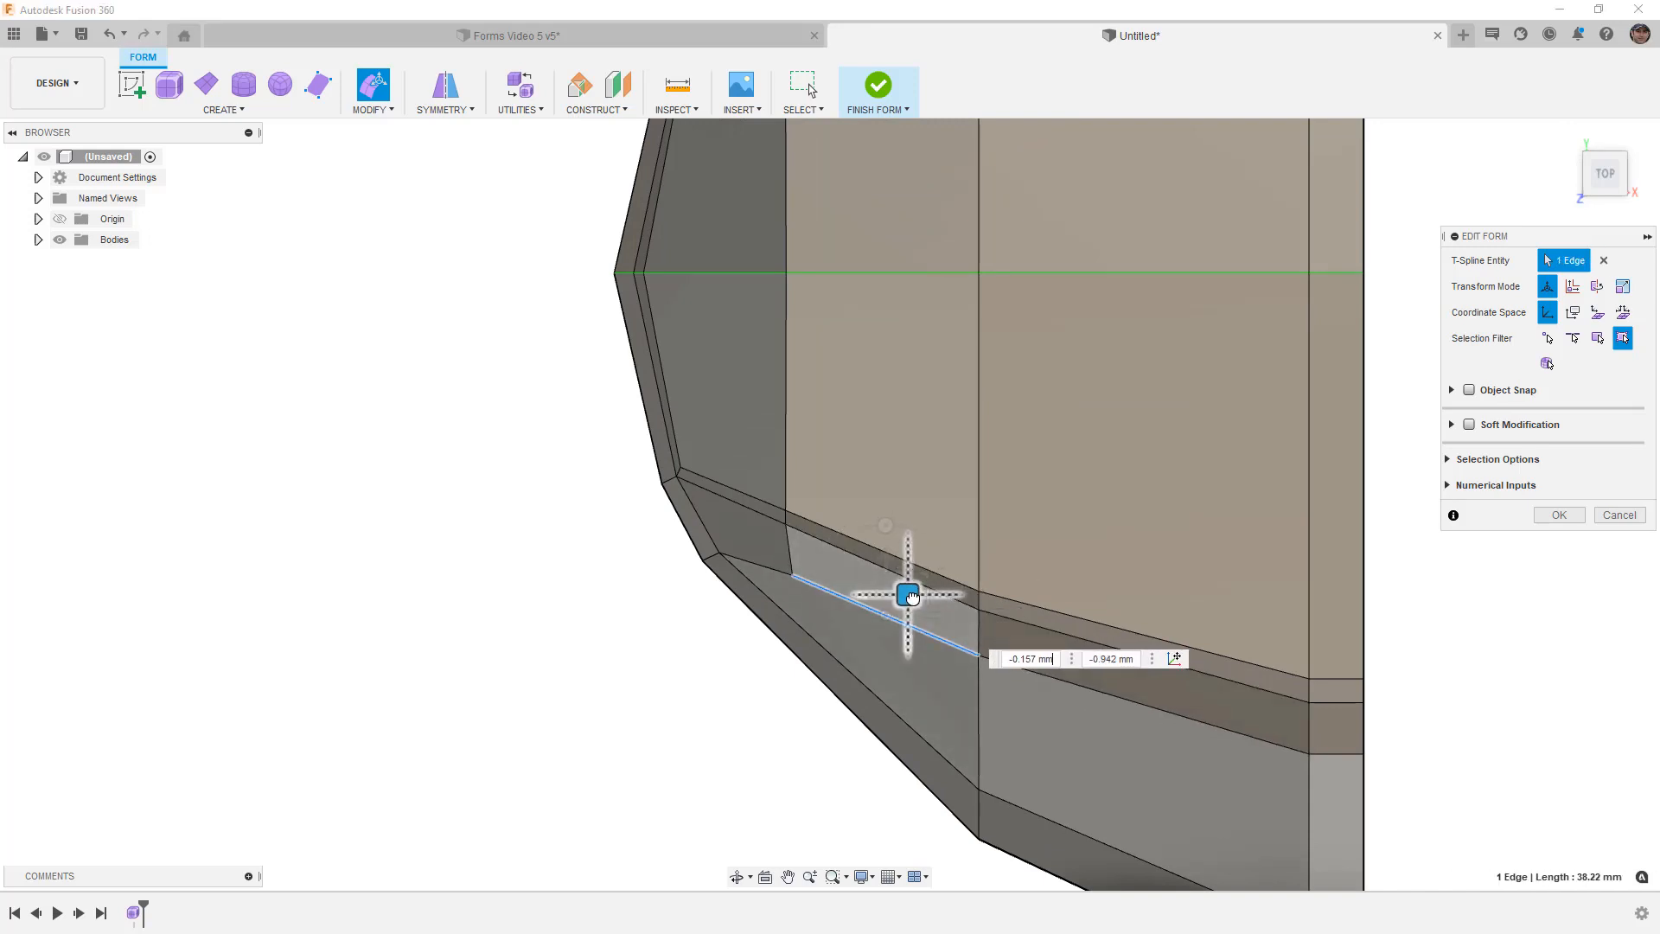
Step: In the left view, move the bottom vertex of the corner strip's outer vertical edge sideways away from the centerline
{"action": "left_click", "coordinate": [1610, 200]}
{"action": "left_click", "coordinate": [1575, 173]}
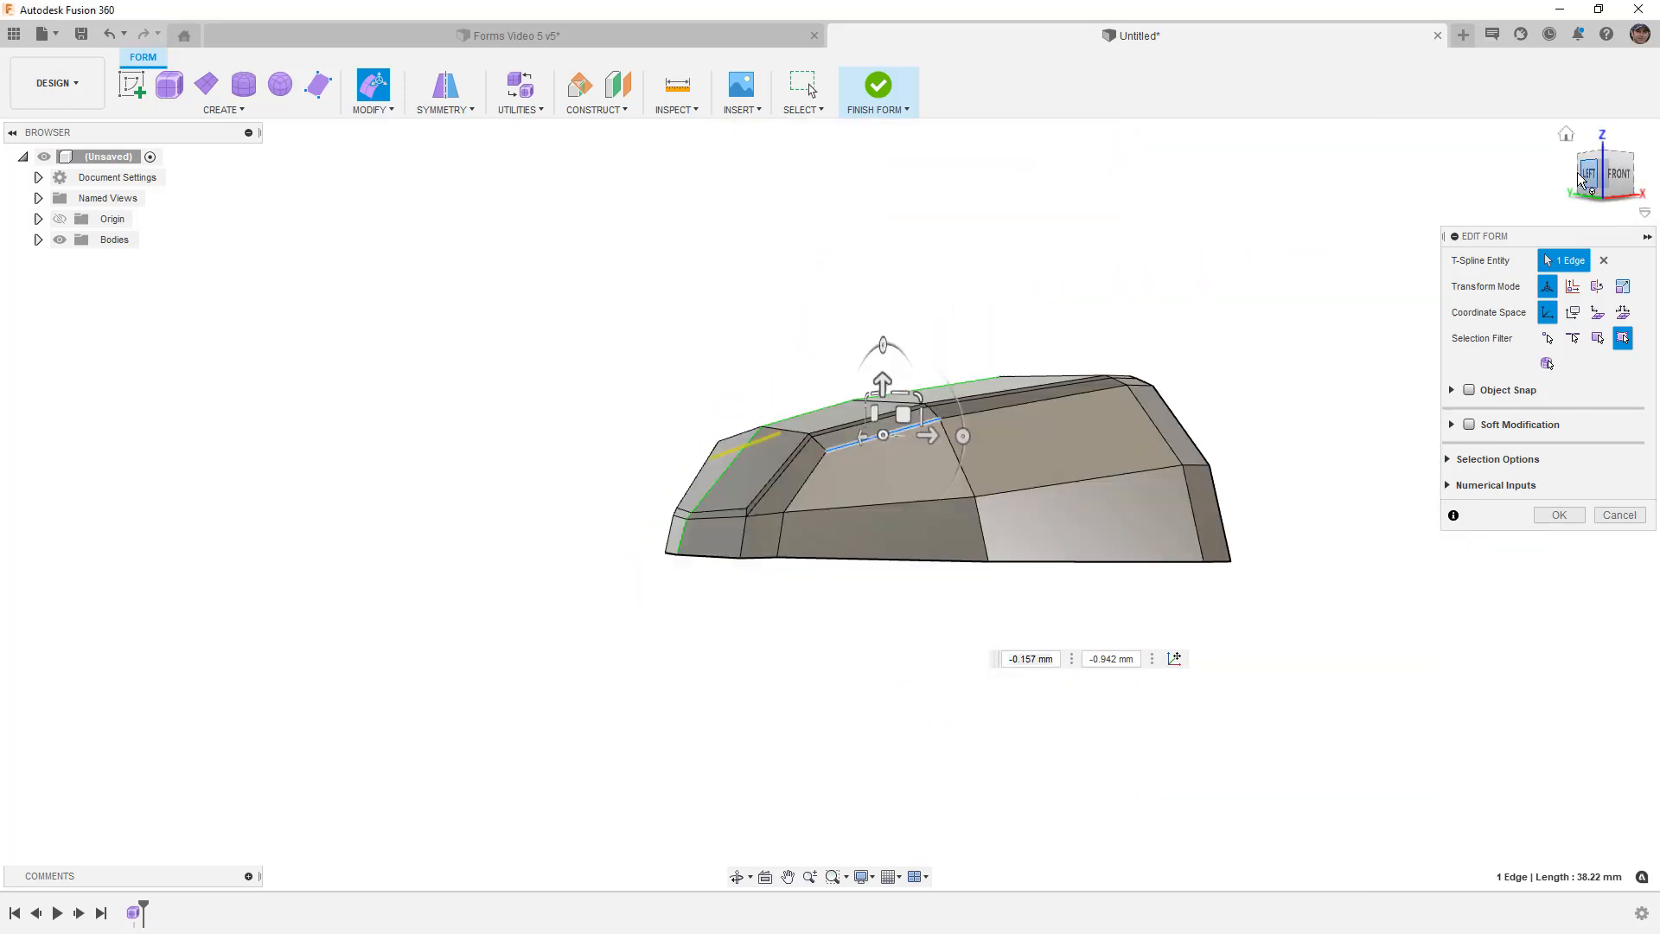
{"action": "scroll", "coordinate": [875, 572], "scroll_direction": "up", "scroll_amount": 2}
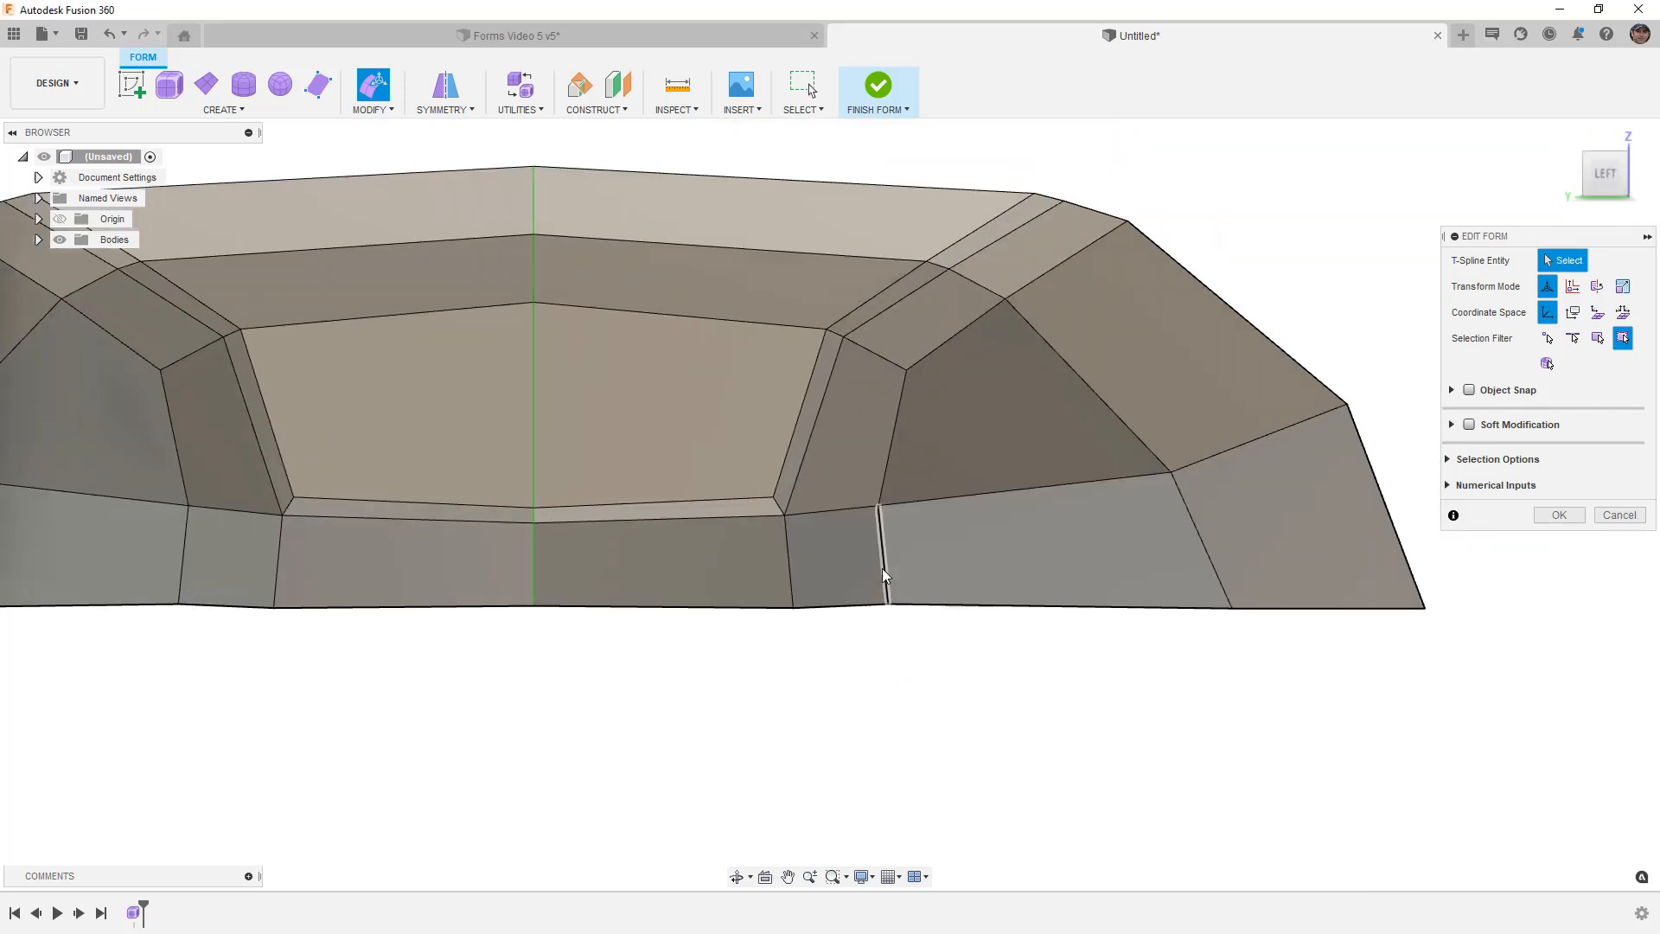
{"action": "left_click", "coordinate": [886, 607]}
{"action": "left_click_drag", "start_coordinate": [867, 581], "coordinate": [888, 581]}
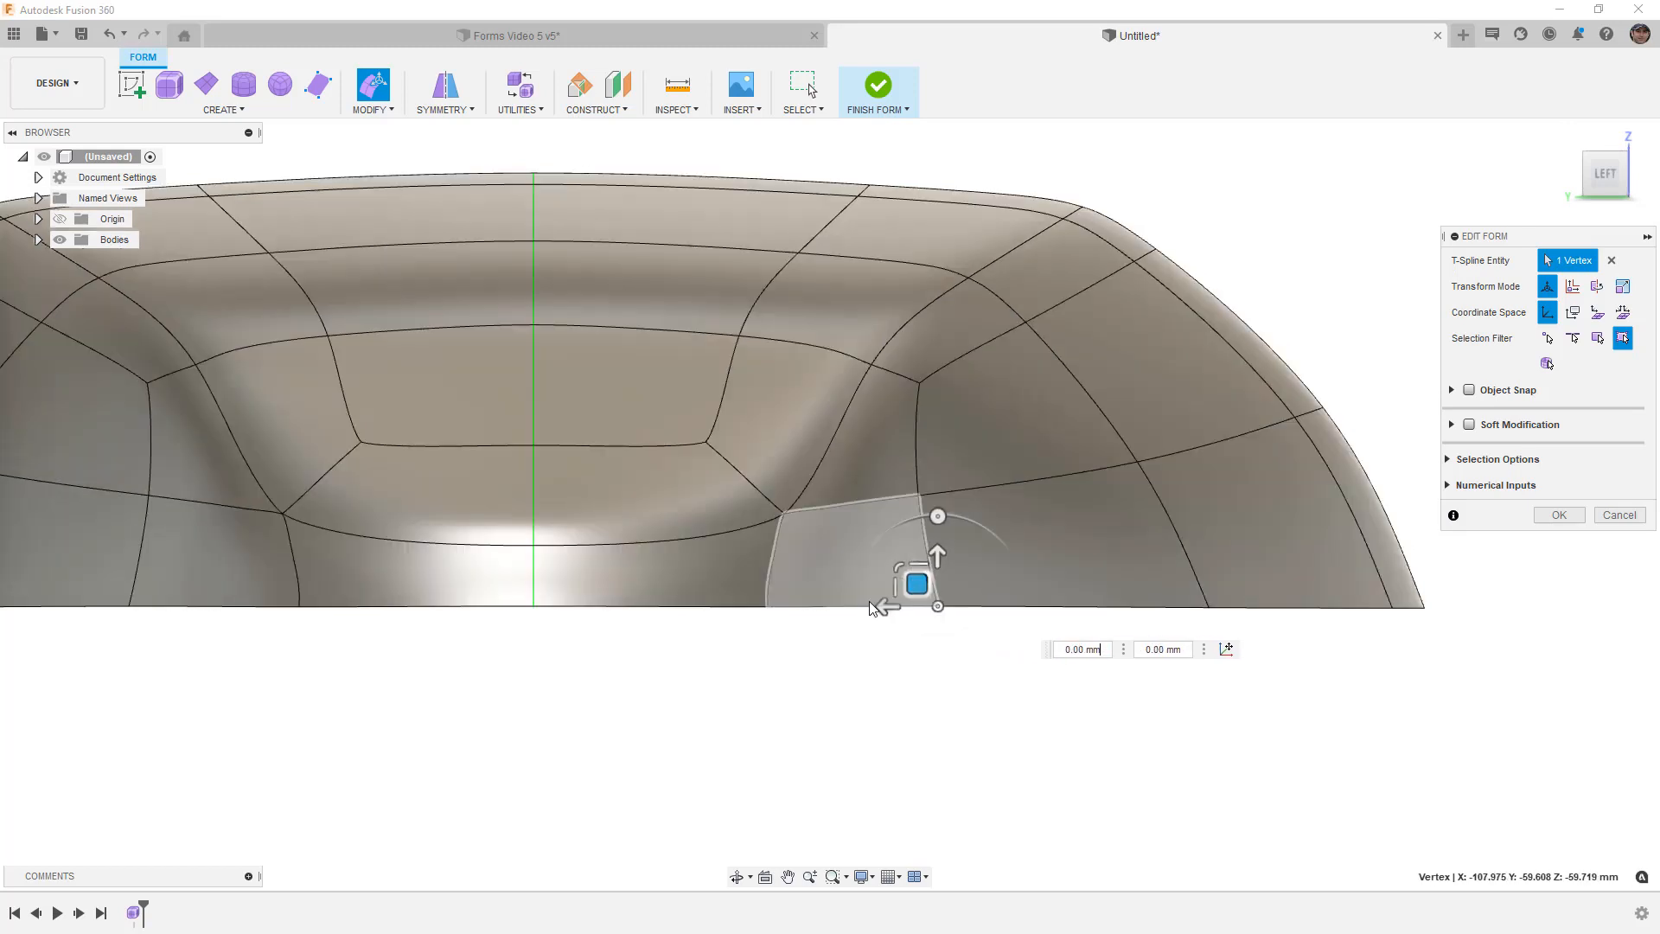
Step: Examine the reshaped narrow end corner in smooth display without edges, and return to box display
{"action": "scroll", "coordinate": [855, 676], "scroll_direction": "down", "scroll_amount": 1}
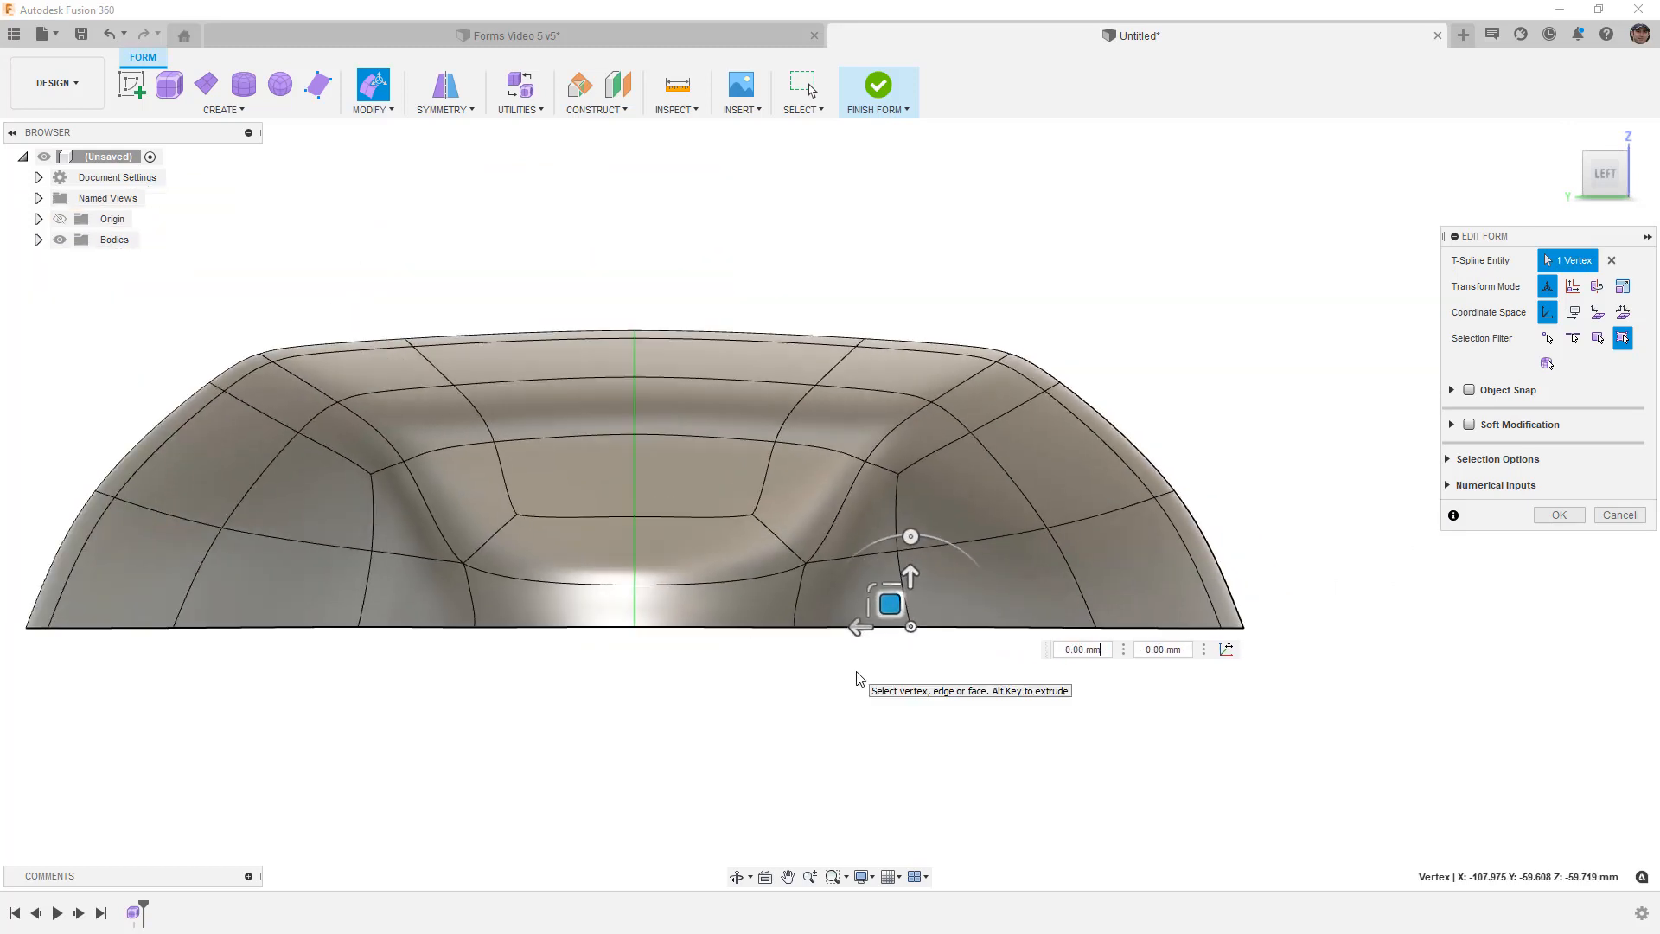
{"action": "key", "text": "Tab"}
{"action": "middle_click_drag", "start_coordinate": [847, 714], "coordinate": [759, 646], "text": "shift"}
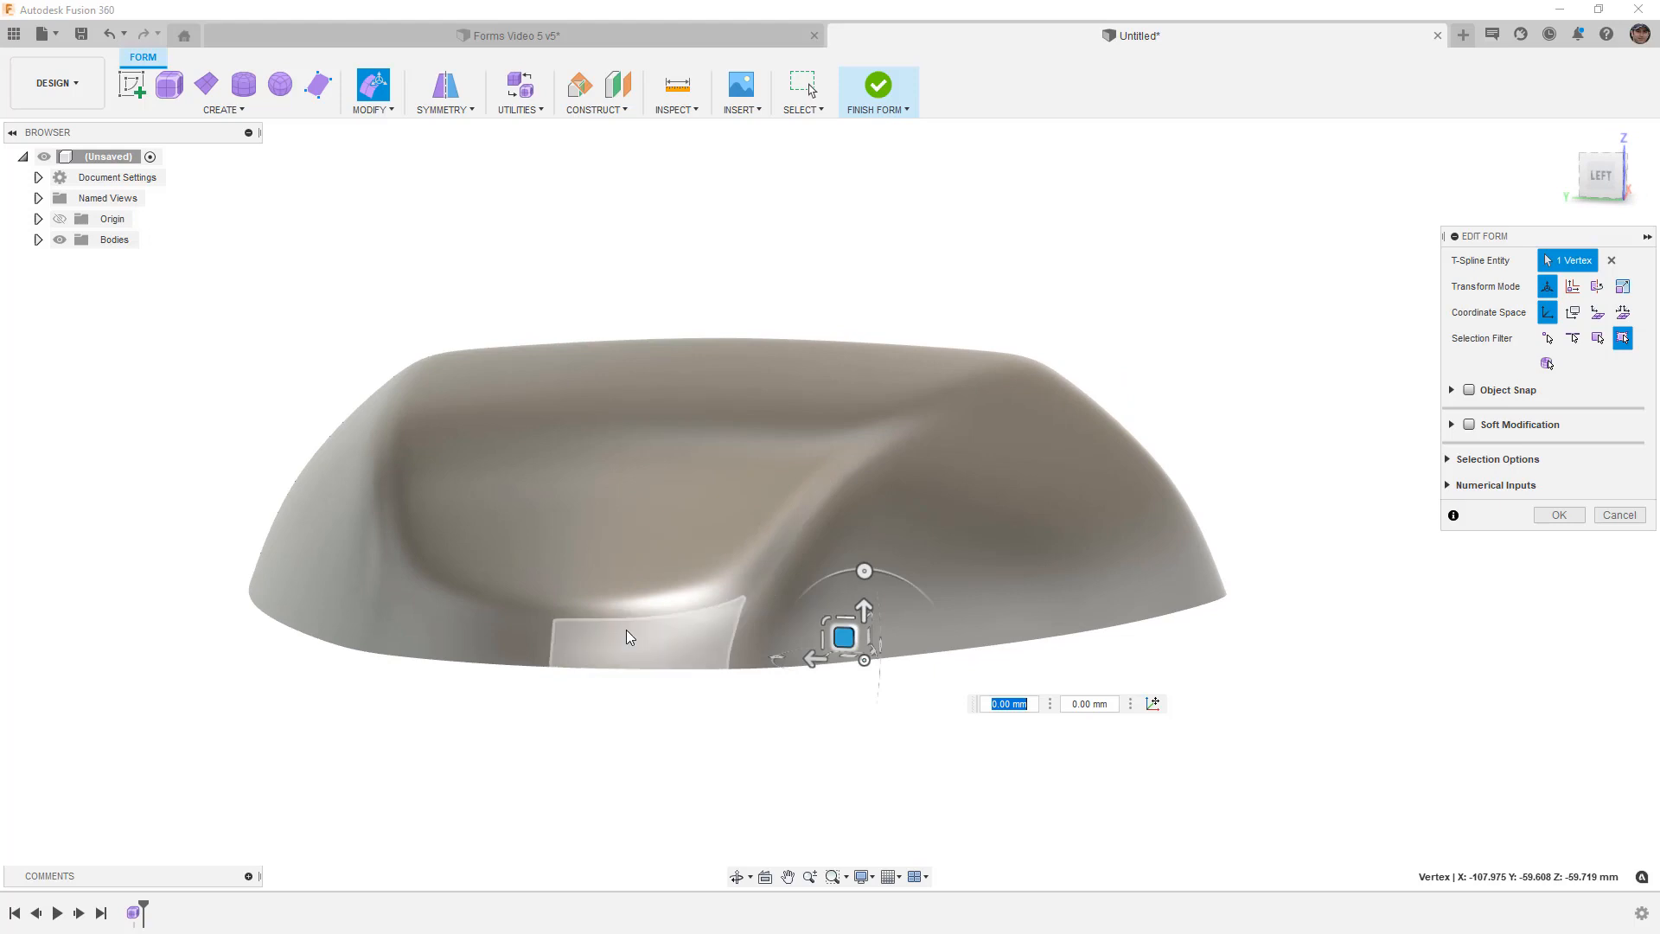
{"action": "left_click", "coordinate": [715, 715]}
{"action": "scroll", "coordinate": [759, 629], "scroll_direction": "up", "scroll_amount": 3}
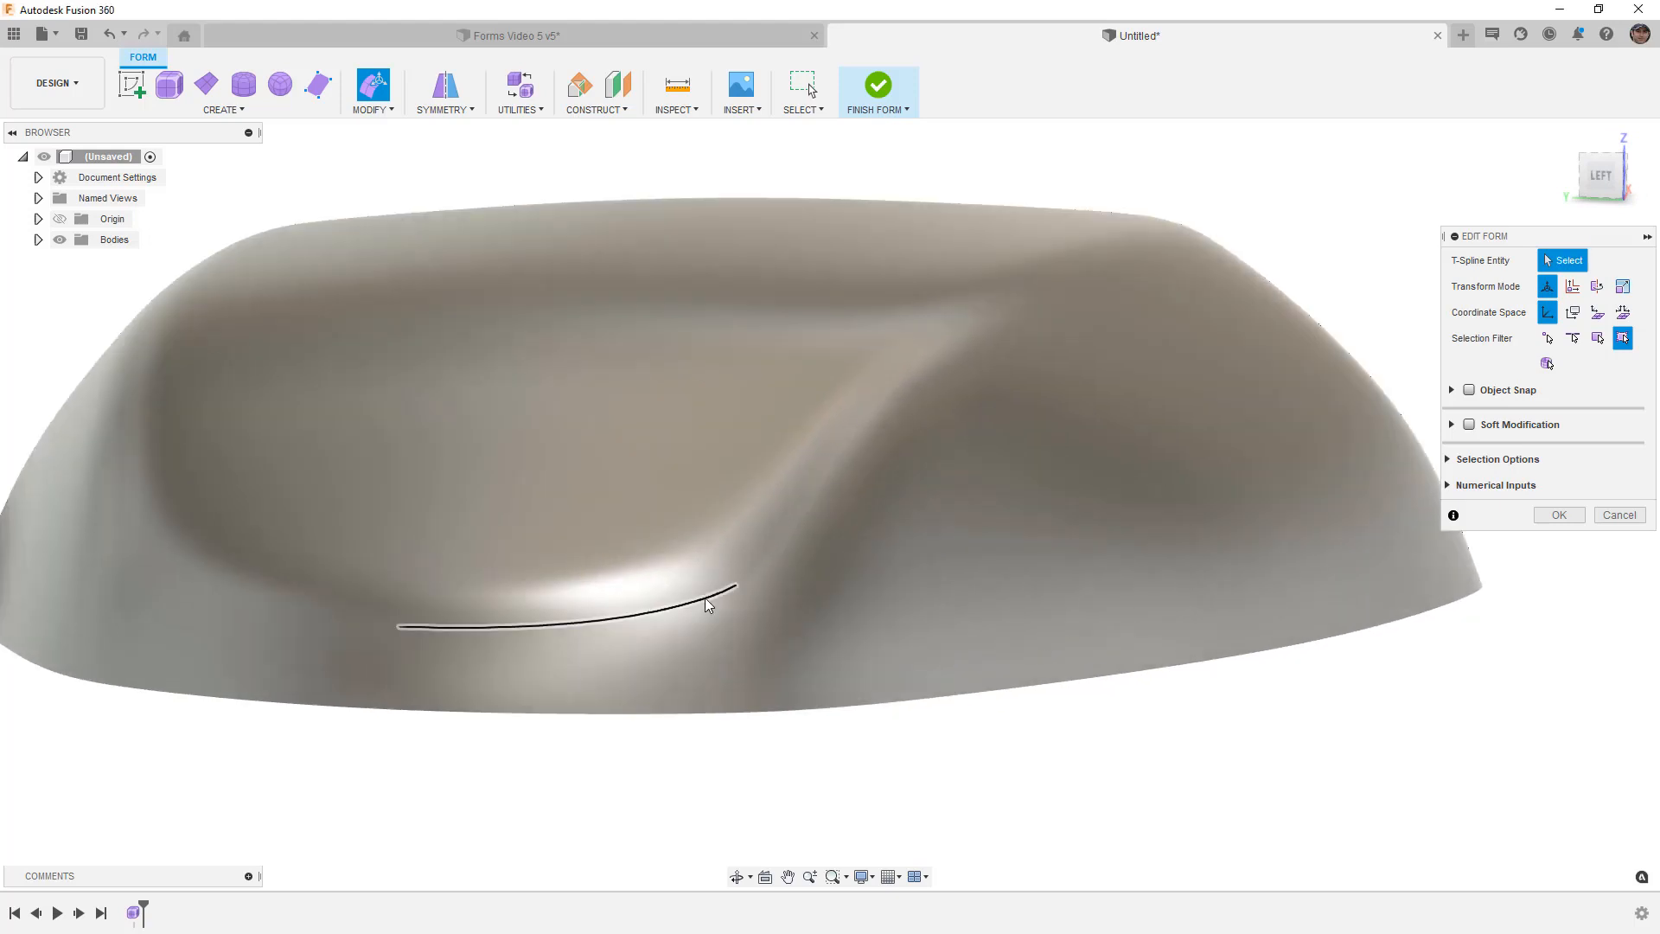
{"action": "mouse_move", "coordinate": [745, 577]}
{"action": "middle_mouse_down", "text": "shift"}
{"action": "mouse_move", "coordinate": [791, 584]}
{"action": "mouse_move", "coordinate": [830, 541]}
{"action": "mouse_move", "coordinate": [778, 519]}
{"action": "mouse_move", "coordinate": [757, 596]}
{"action": "middle_mouse_up", "text": "shift"}
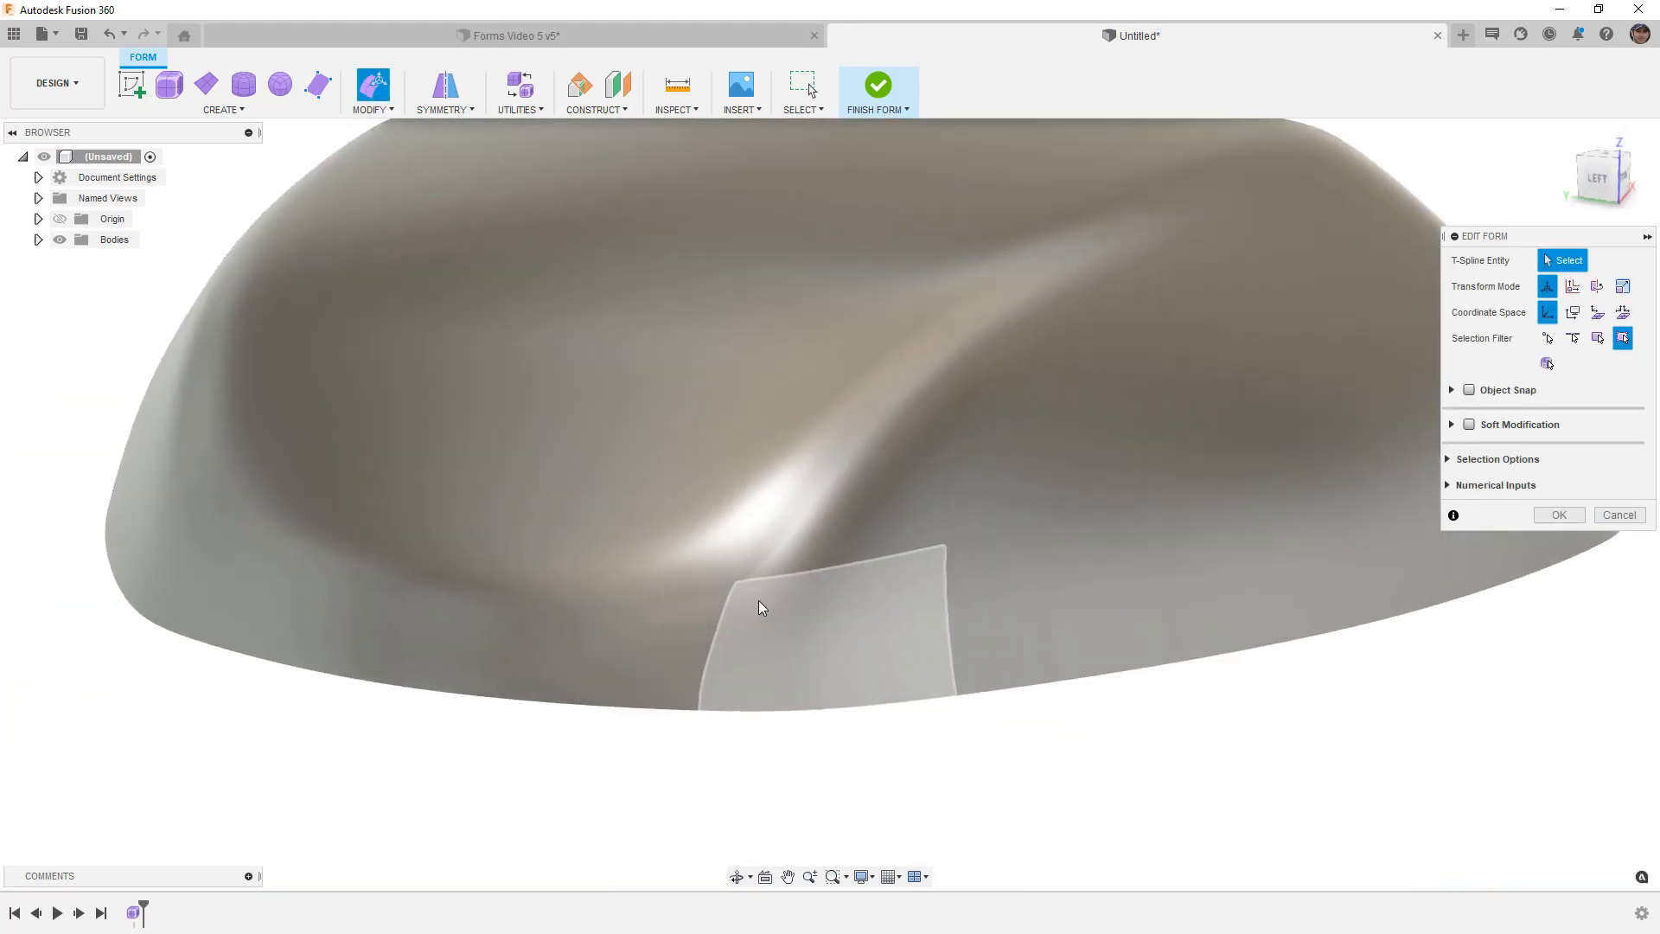
{"action": "key", "text": "alt+1"}
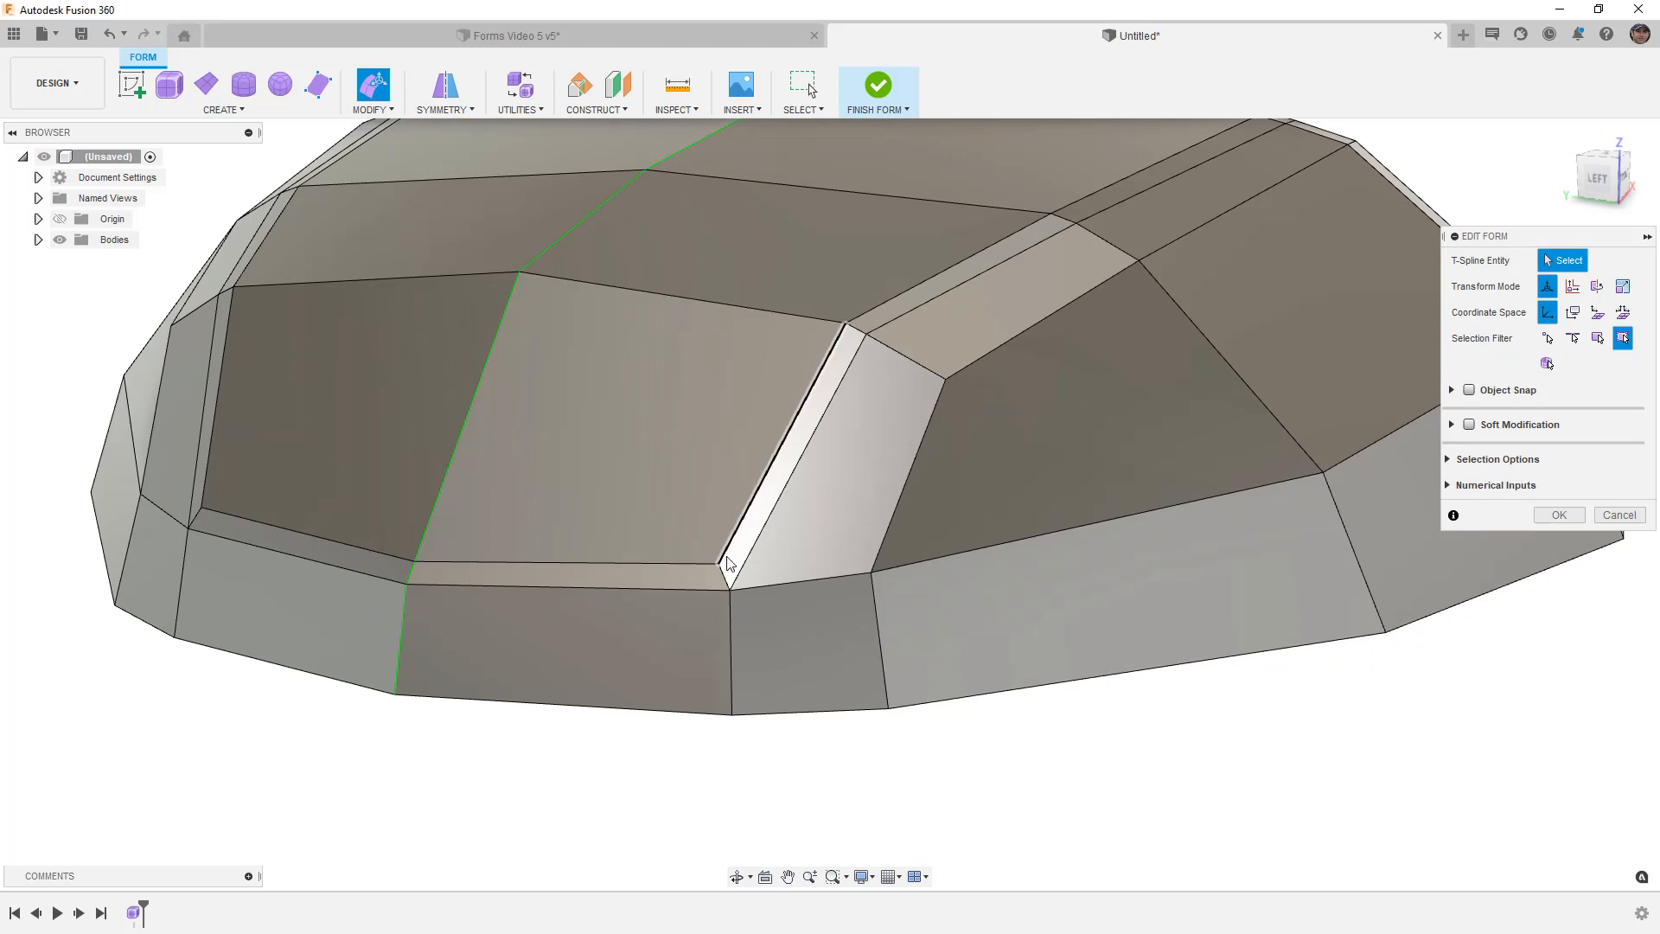
Step: Finish the form edit and examine the star points at the narrow end's corners with Repair Body in box and smooth display
{"action": "left_click", "coordinate": [731, 551]}
{"action": "mouse_move", "coordinate": [704, 586]}
{"action": "middle_mouse_down", "text": "shift"}
{"action": "mouse_move", "coordinate": [782, 558]}
{"action": "mouse_move", "coordinate": [750, 557]}
{"action": "mouse_move", "coordinate": [735, 586]}
{"action": "middle_mouse_up", "text": "shift"}
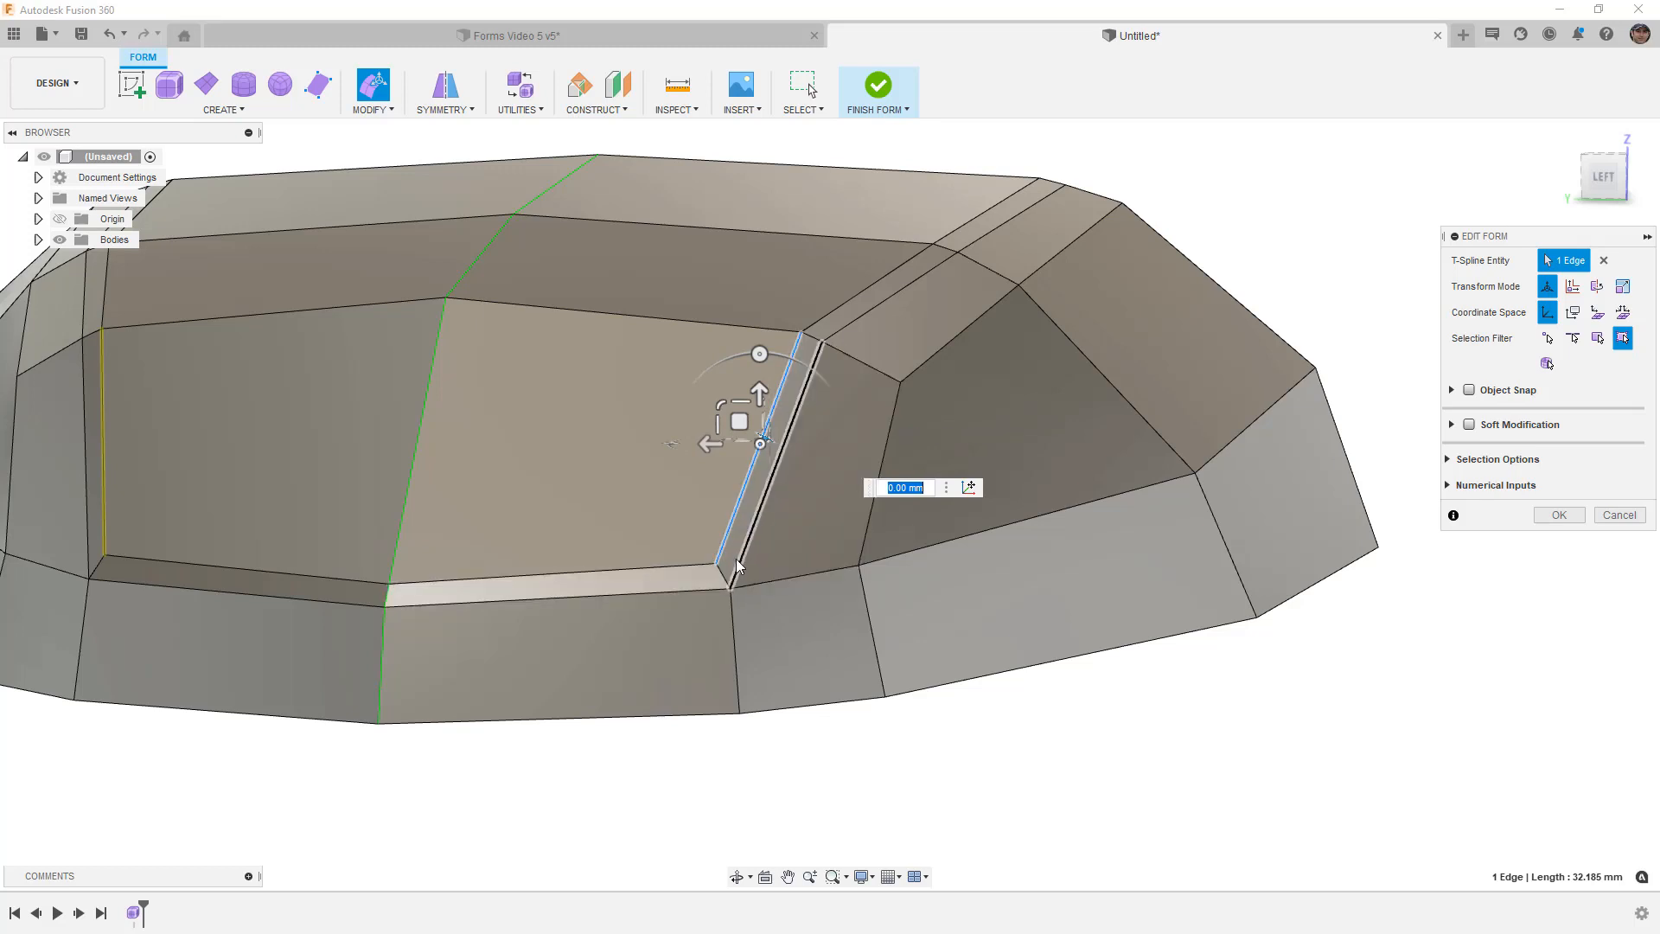
{"action": "left_click", "coordinate": [1559, 515]}
{"action": "left_click", "coordinate": [1604, 177]}
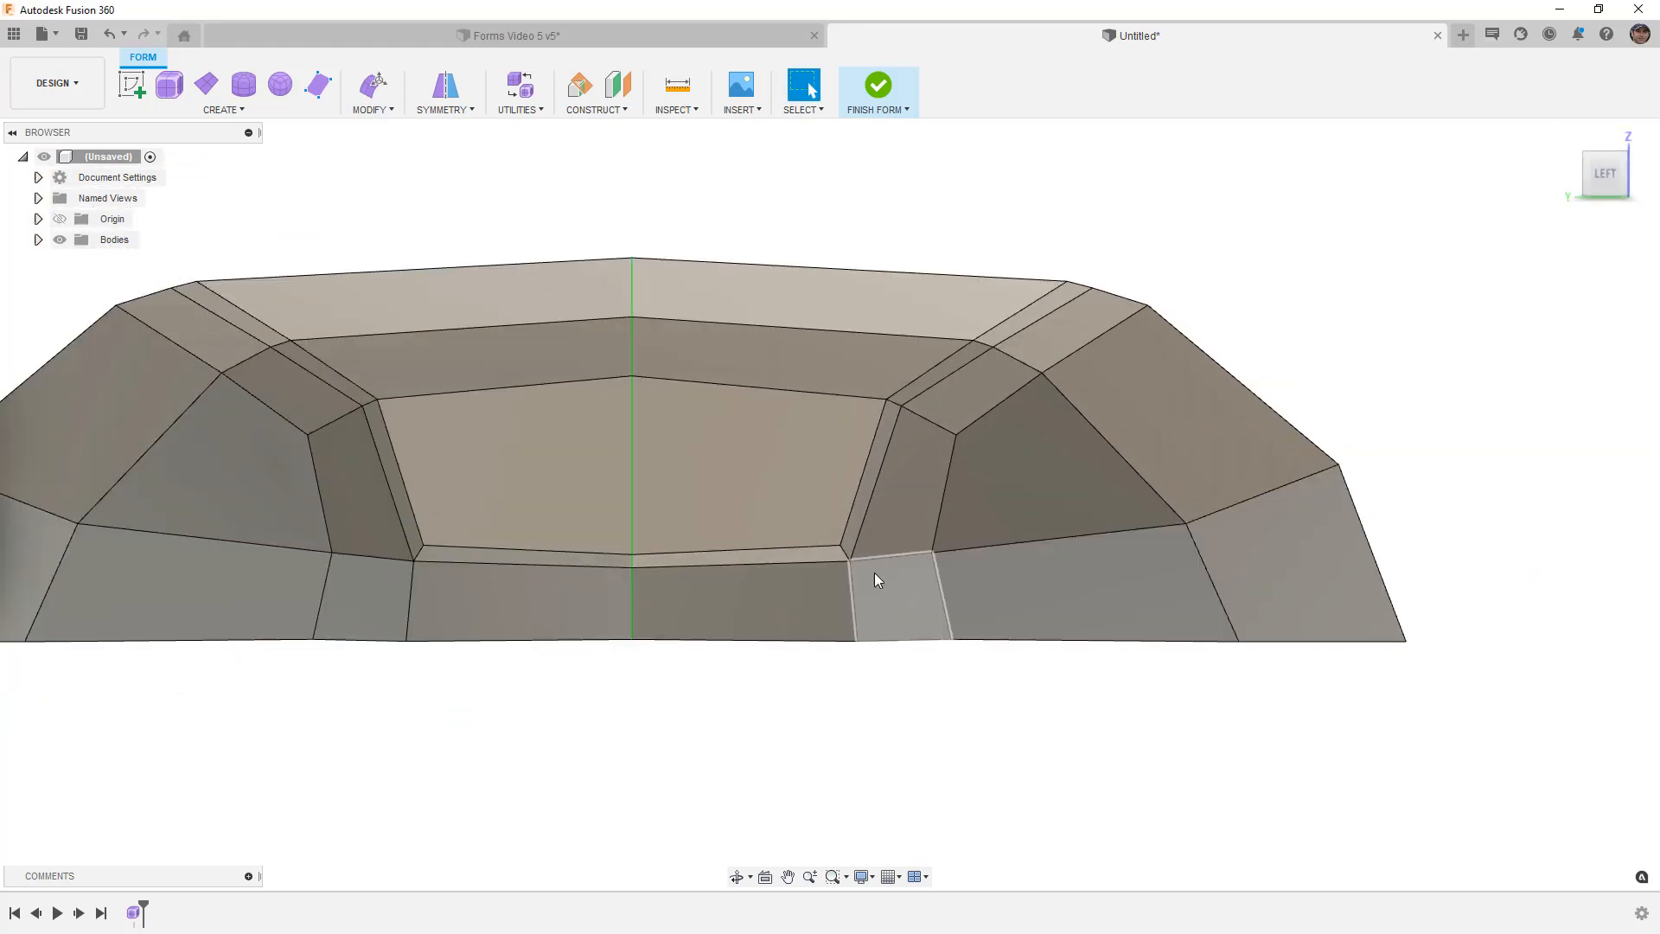
{"action": "left_click", "coordinate": [519, 109]}
{"action": "left_click", "coordinate": [540, 157]}
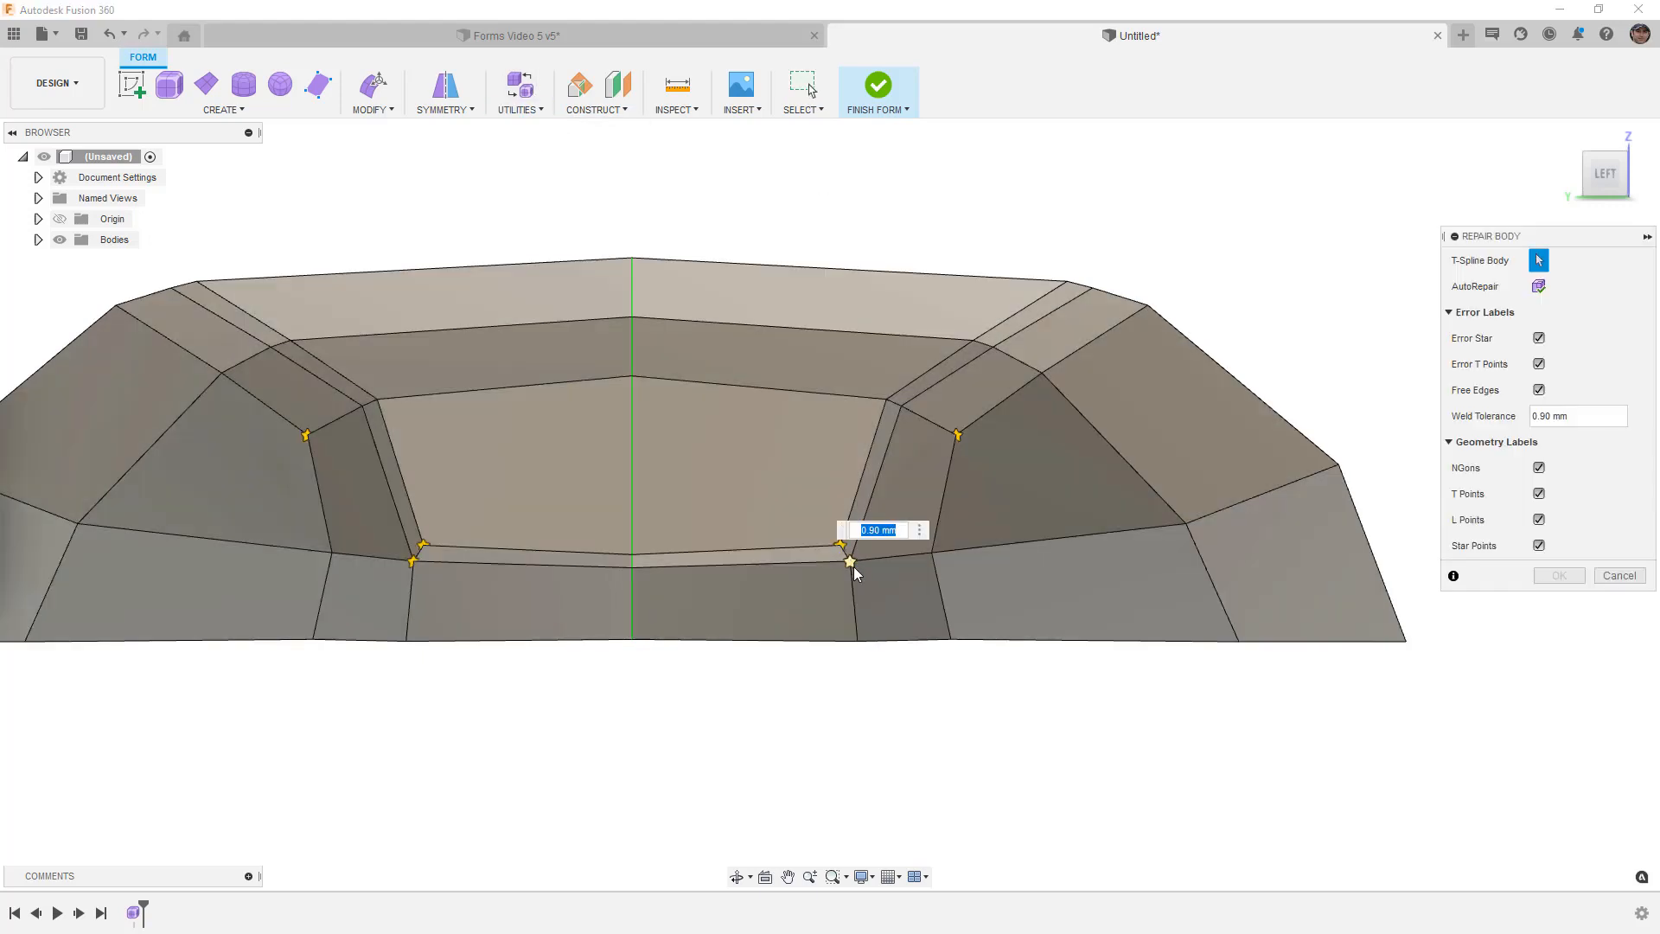
{"action": "scroll", "coordinate": [849, 558], "scroll_direction": "up", "scroll_amount": 5}
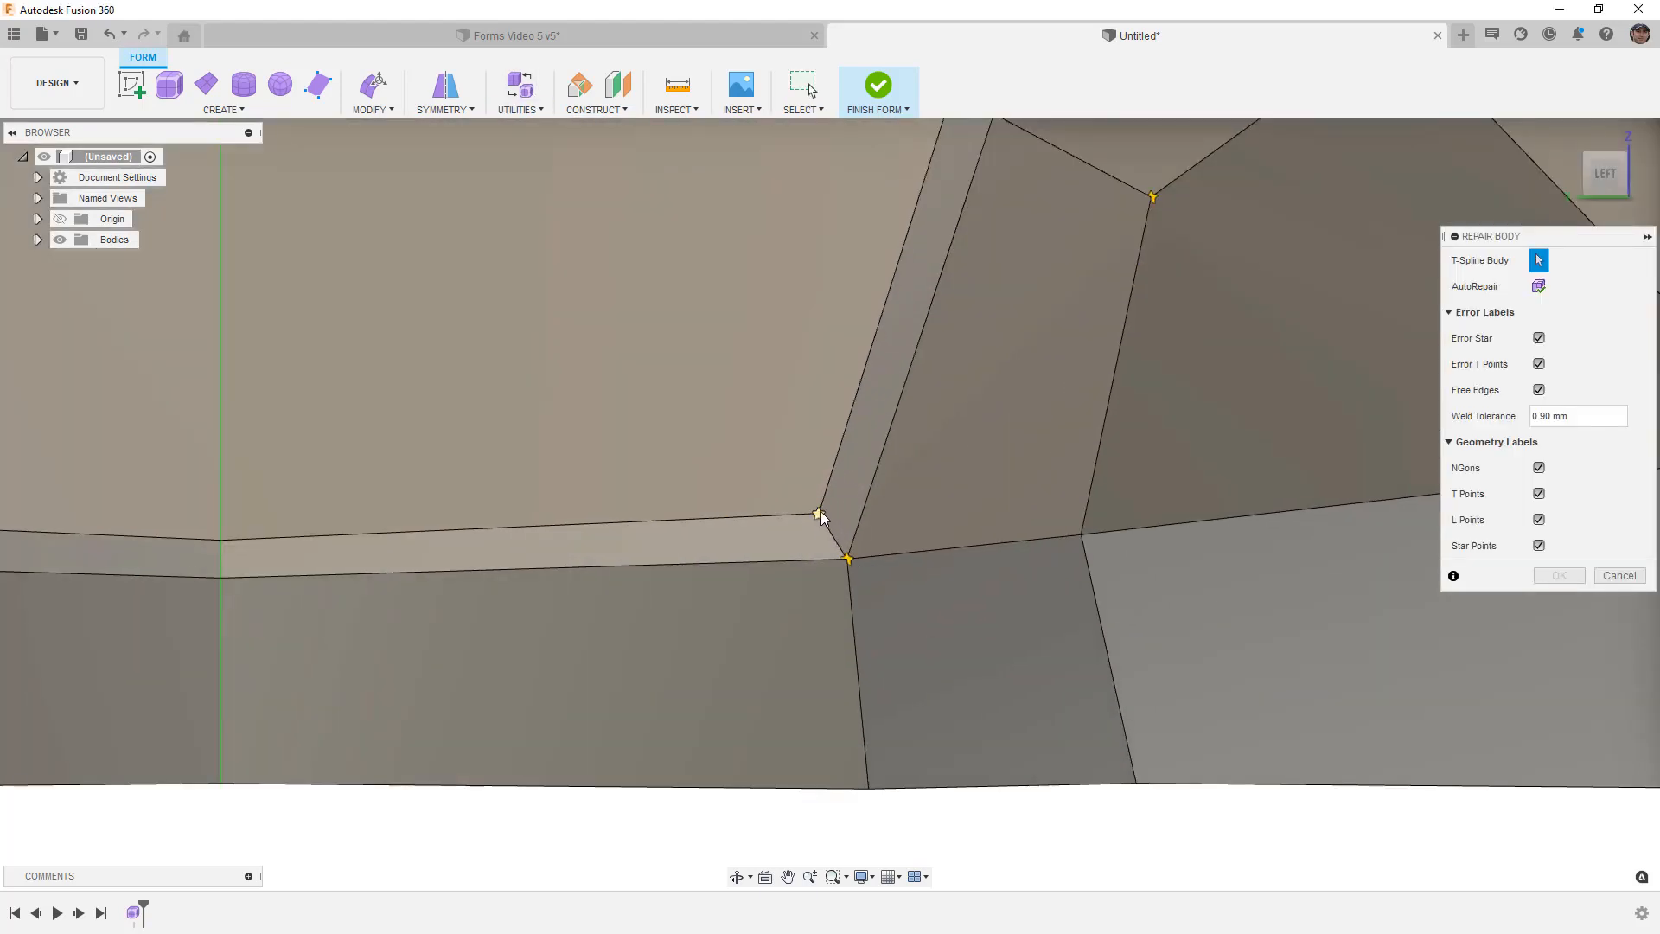
{"action": "scroll", "coordinate": [853, 564], "scroll_direction": "down", "scroll_amount": 5}
{"action": "left_click", "coordinate": [850, 566]}
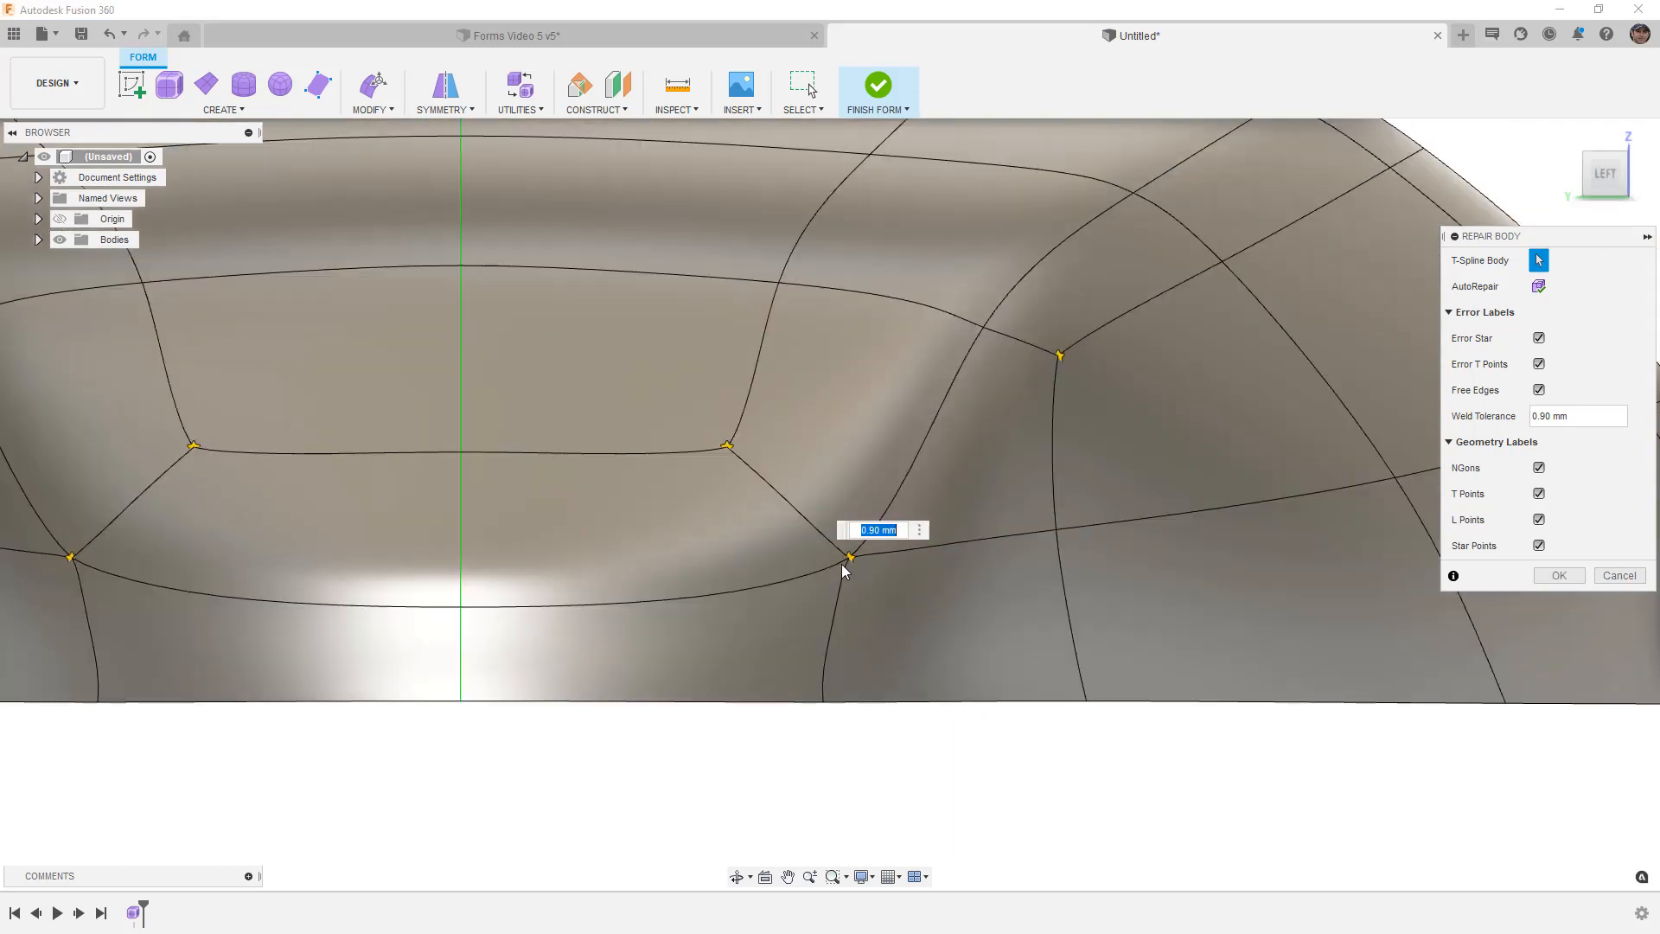
{"action": "left_click", "coordinate": [722, 448]}
{"action": "scroll", "coordinate": [723, 523], "scroll_direction": "down", "scroll_amount": 3}
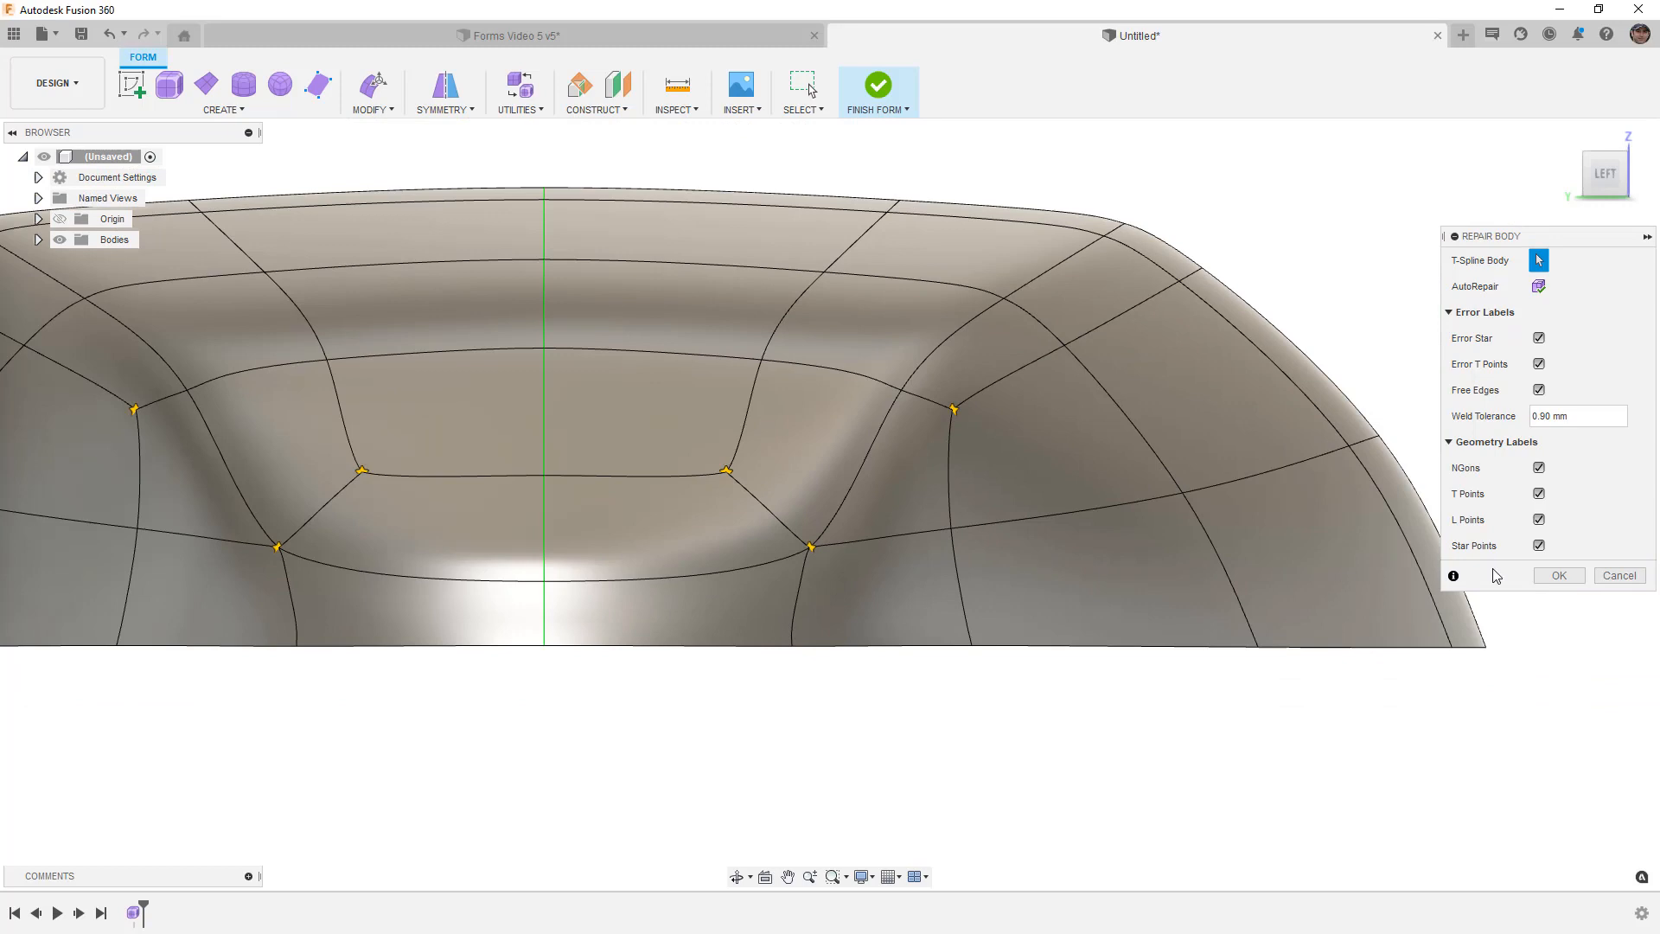
{"action": "left_click", "coordinate": [1558, 575]}
Step: Examine the smooth shell without edges around the narrow end, from above and from the side
{"action": "middle_click_drag", "start_coordinate": [1089, 610], "coordinate": [1008, 654], "text": "shift"}
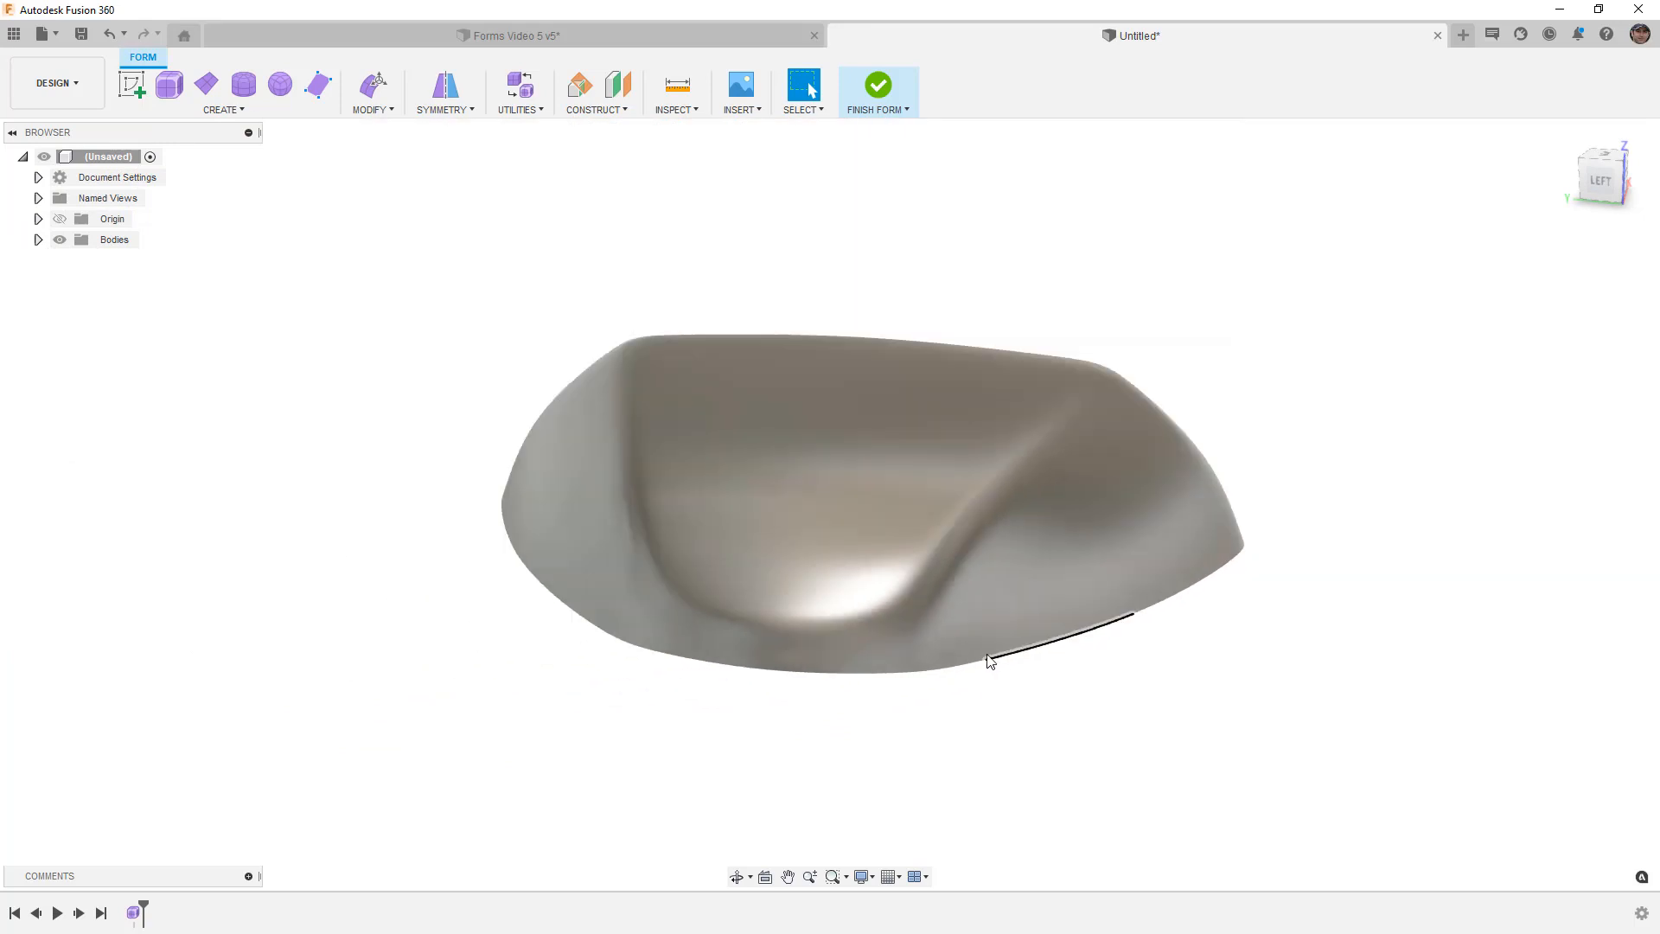
{"action": "left_click_drag", "start_coordinate": [889, 642], "coordinate": [890, 659]}
{"action": "key", "text": "Escape"}
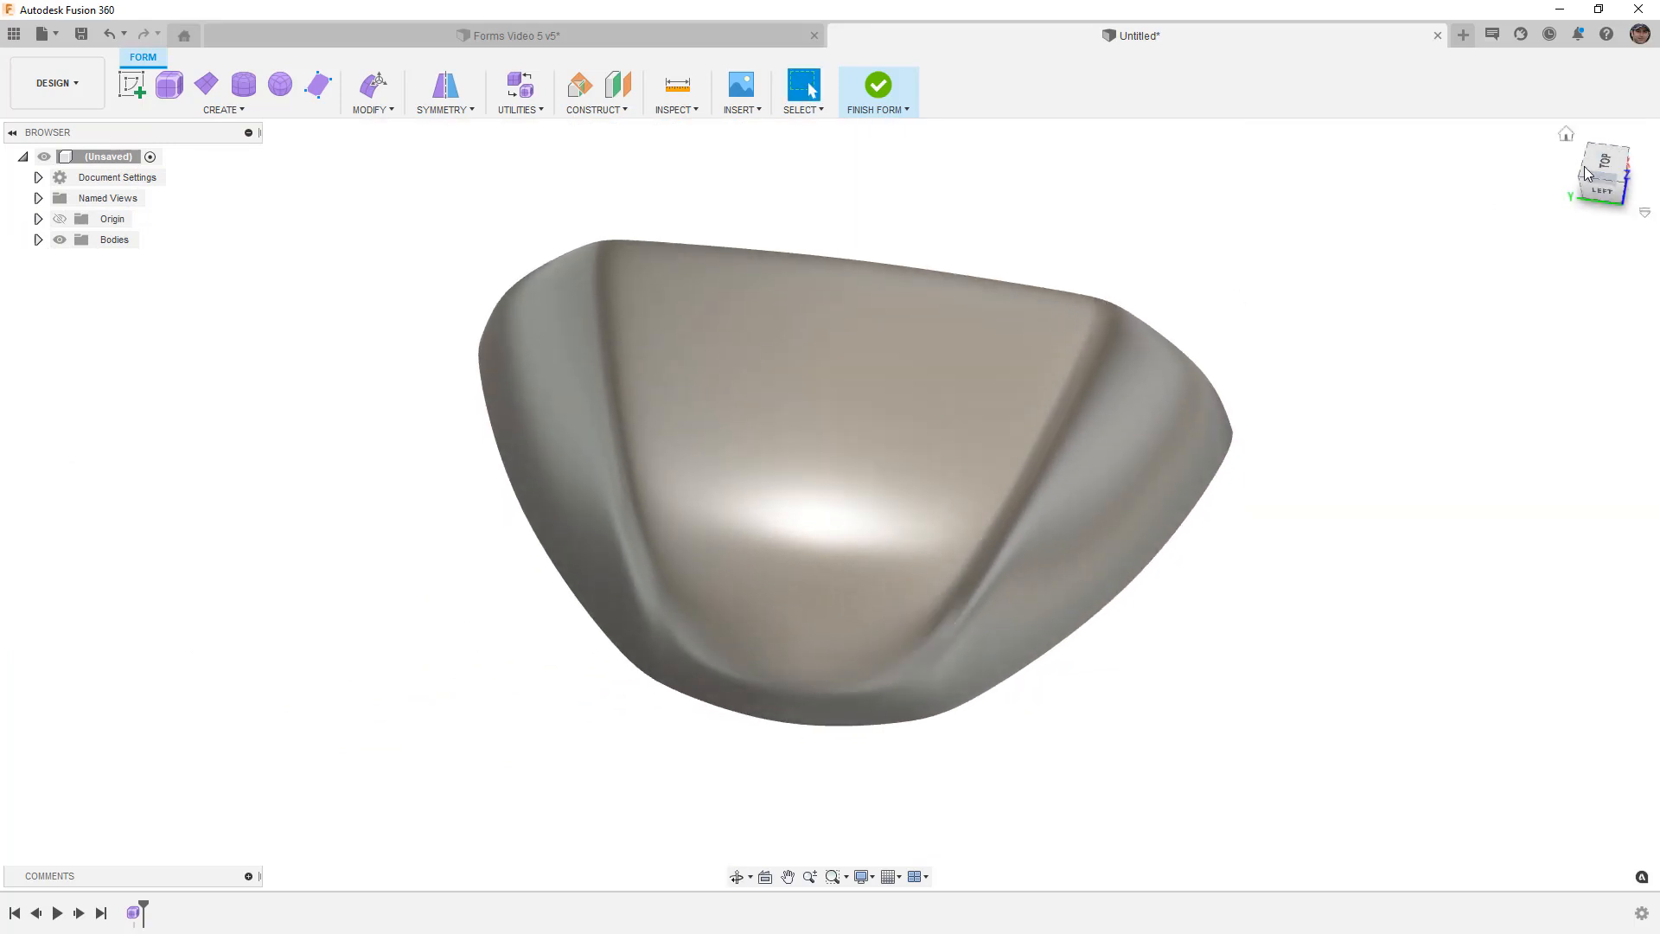
{"action": "left_click", "coordinate": [1606, 157]}
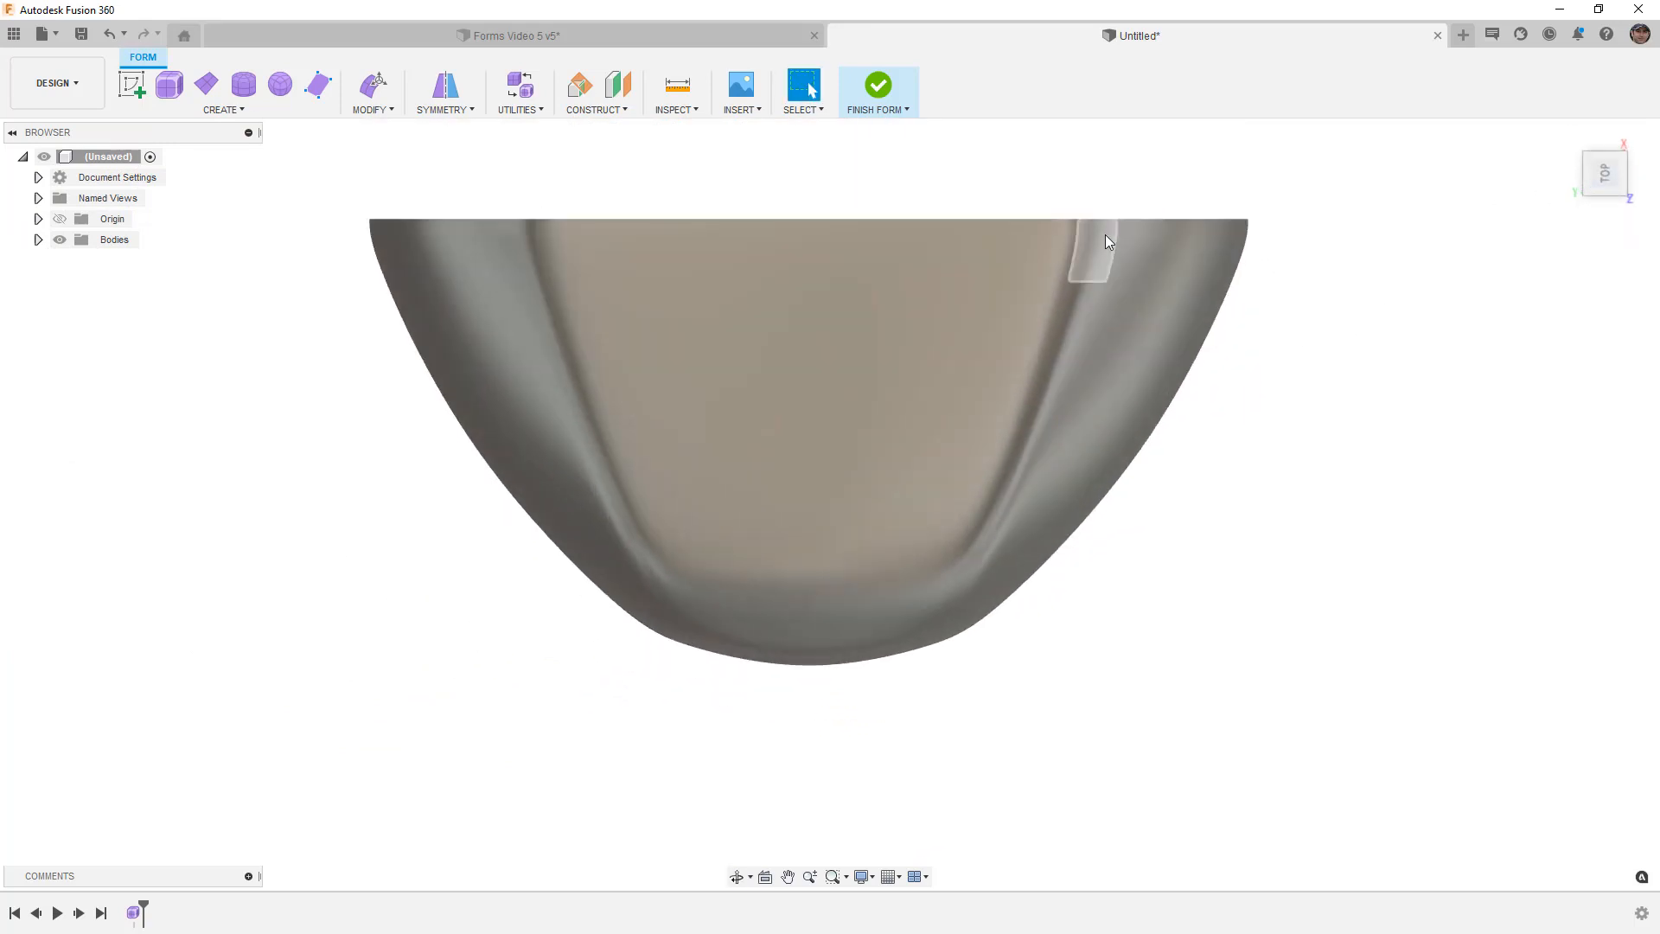
{"action": "middle_click_drag", "start_coordinate": [786, 657], "coordinate": [729, 577], "text": "shift"}
{"action": "middle_click_drag", "start_coordinate": [1000, 623], "coordinate": [919, 648], "text": "shift"}
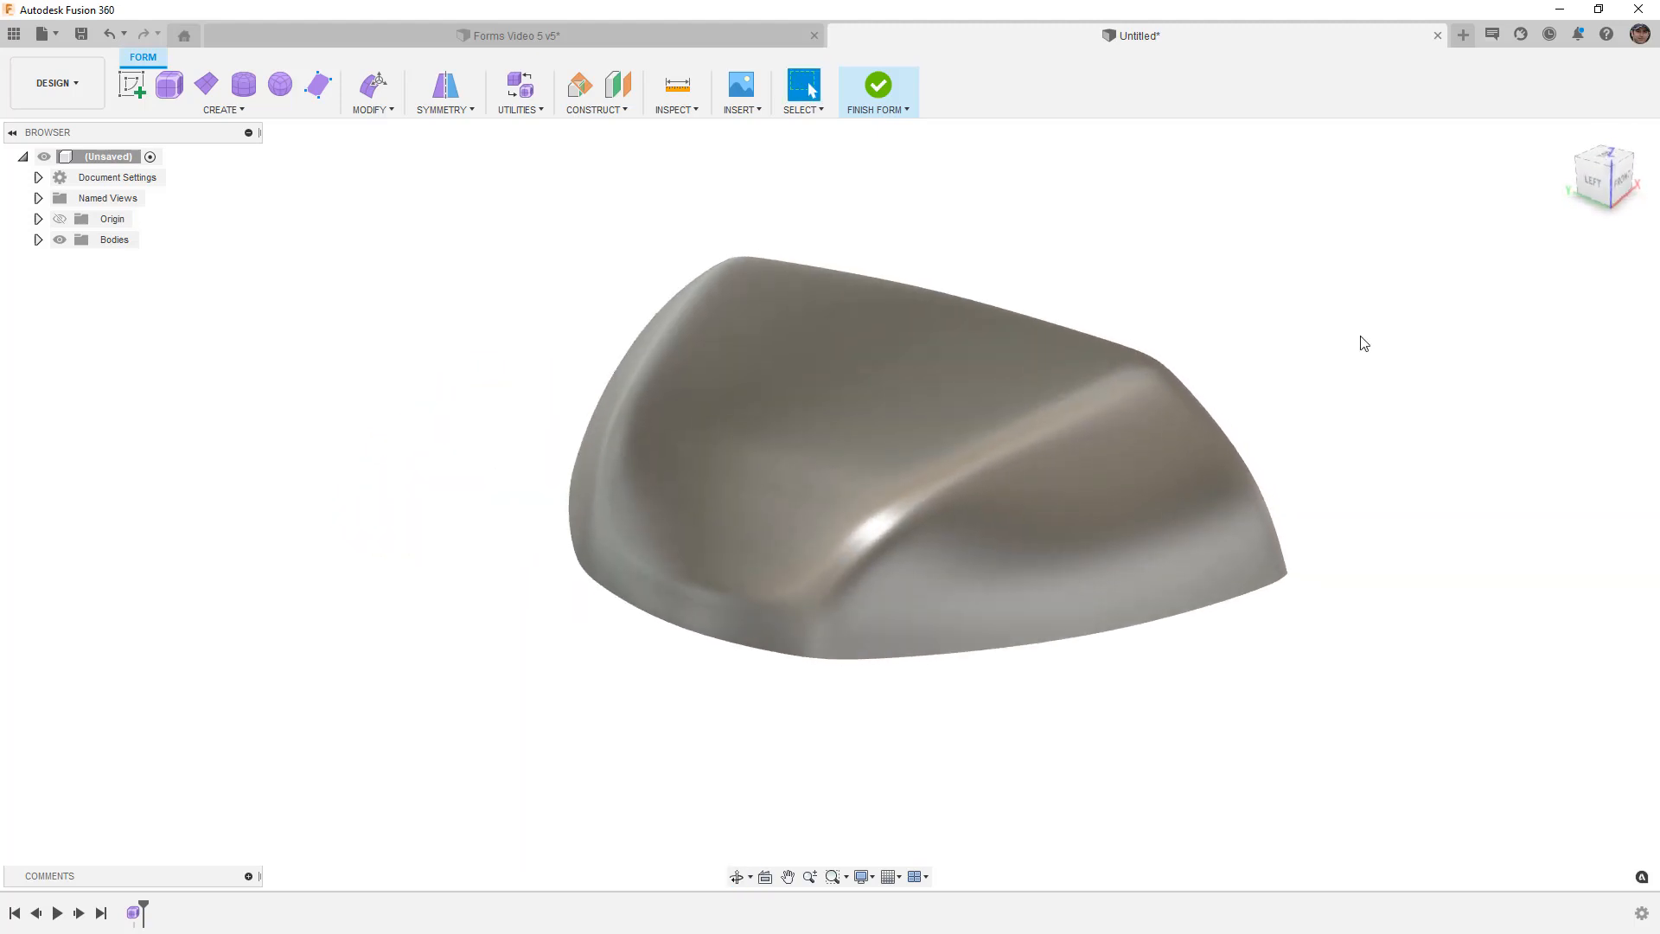
Step: Bevel the narrow strip's inner edge loop around the top panel at location 0.05 with 1 segment, and check it in smooth display
{"action": "left_click", "coordinate": [1045, 510]}
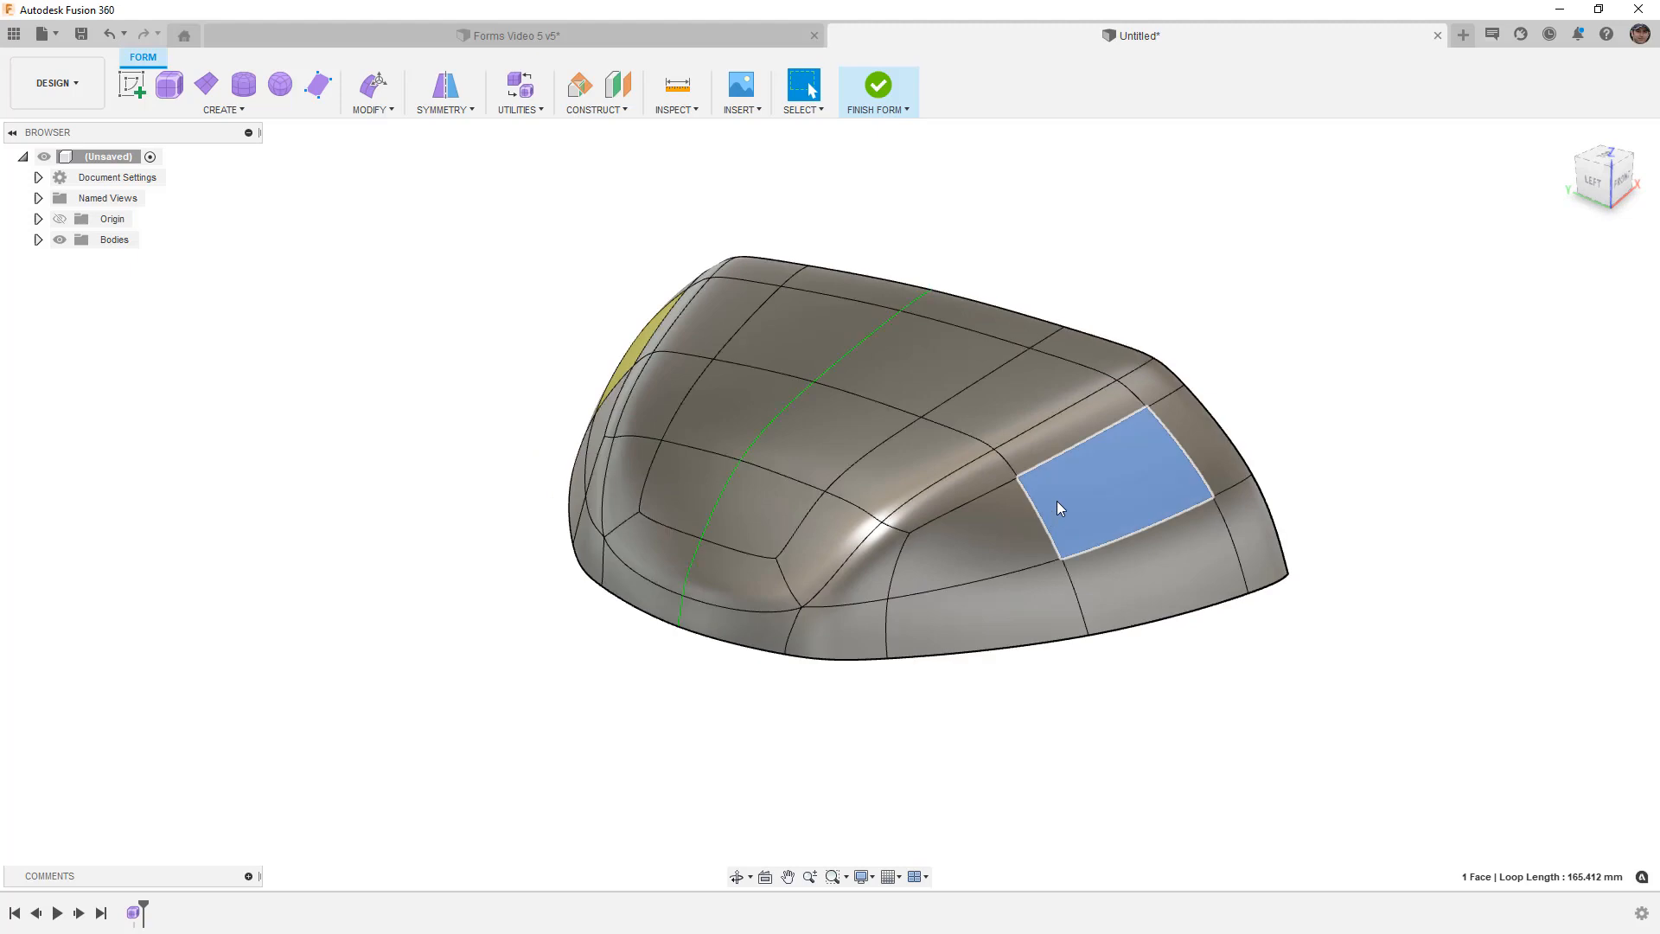
{"action": "key", "text": "alt+1"}
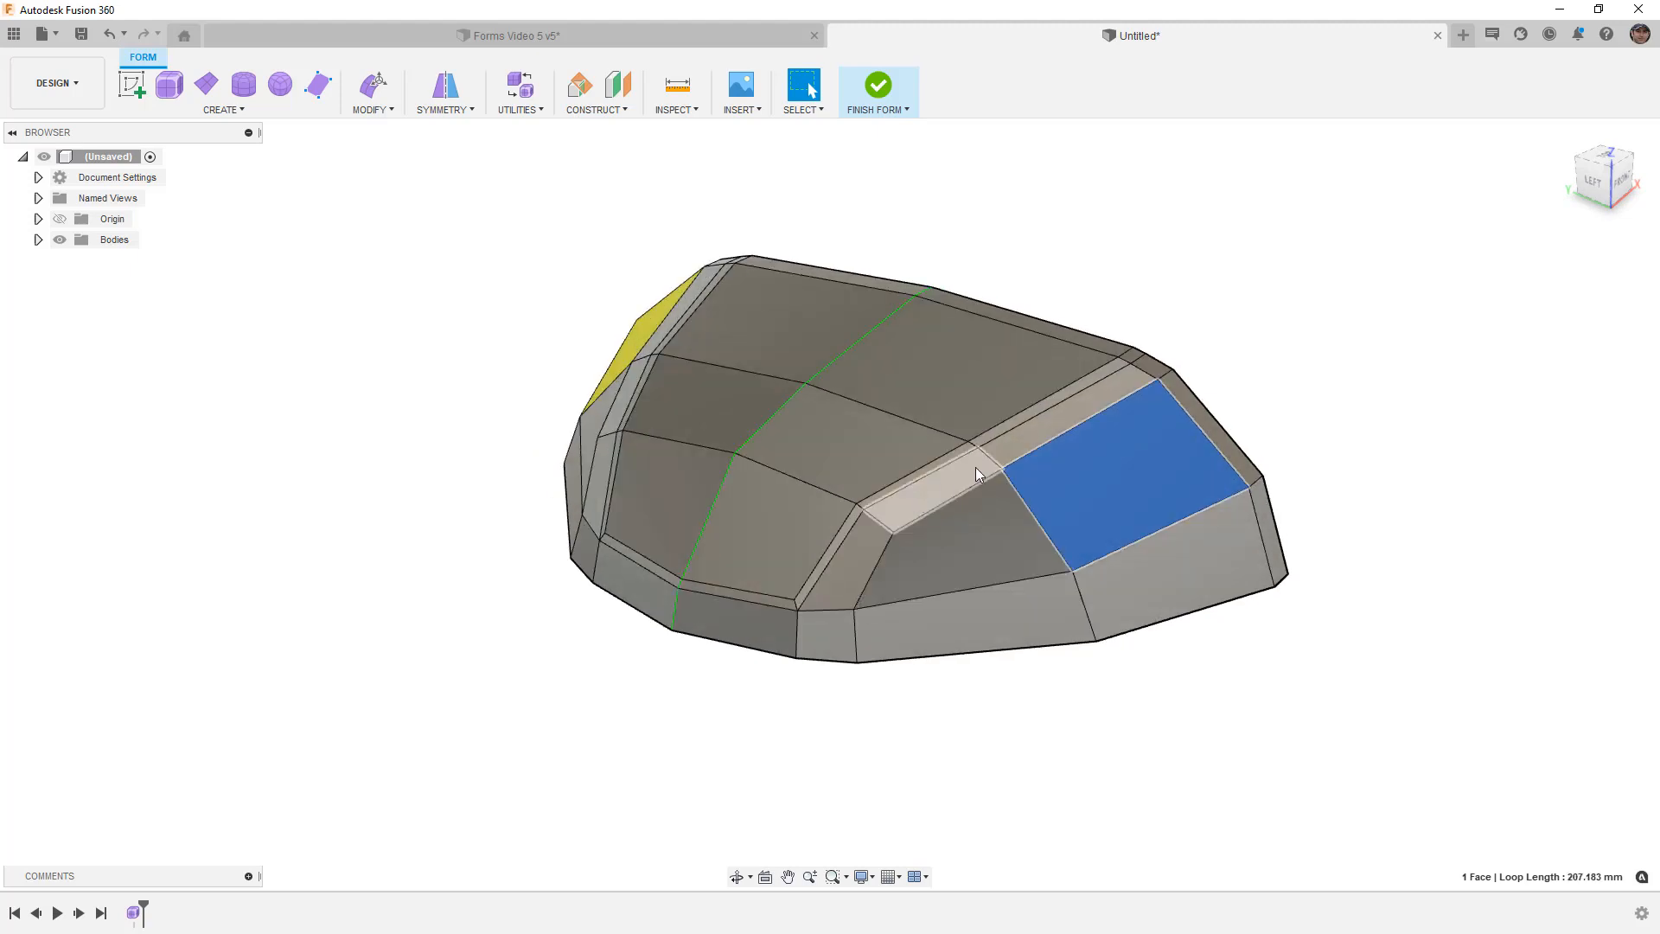
{"action": "scroll", "coordinate": [942, 484], "scroll_direction": "up", "scroll_amount": 2}
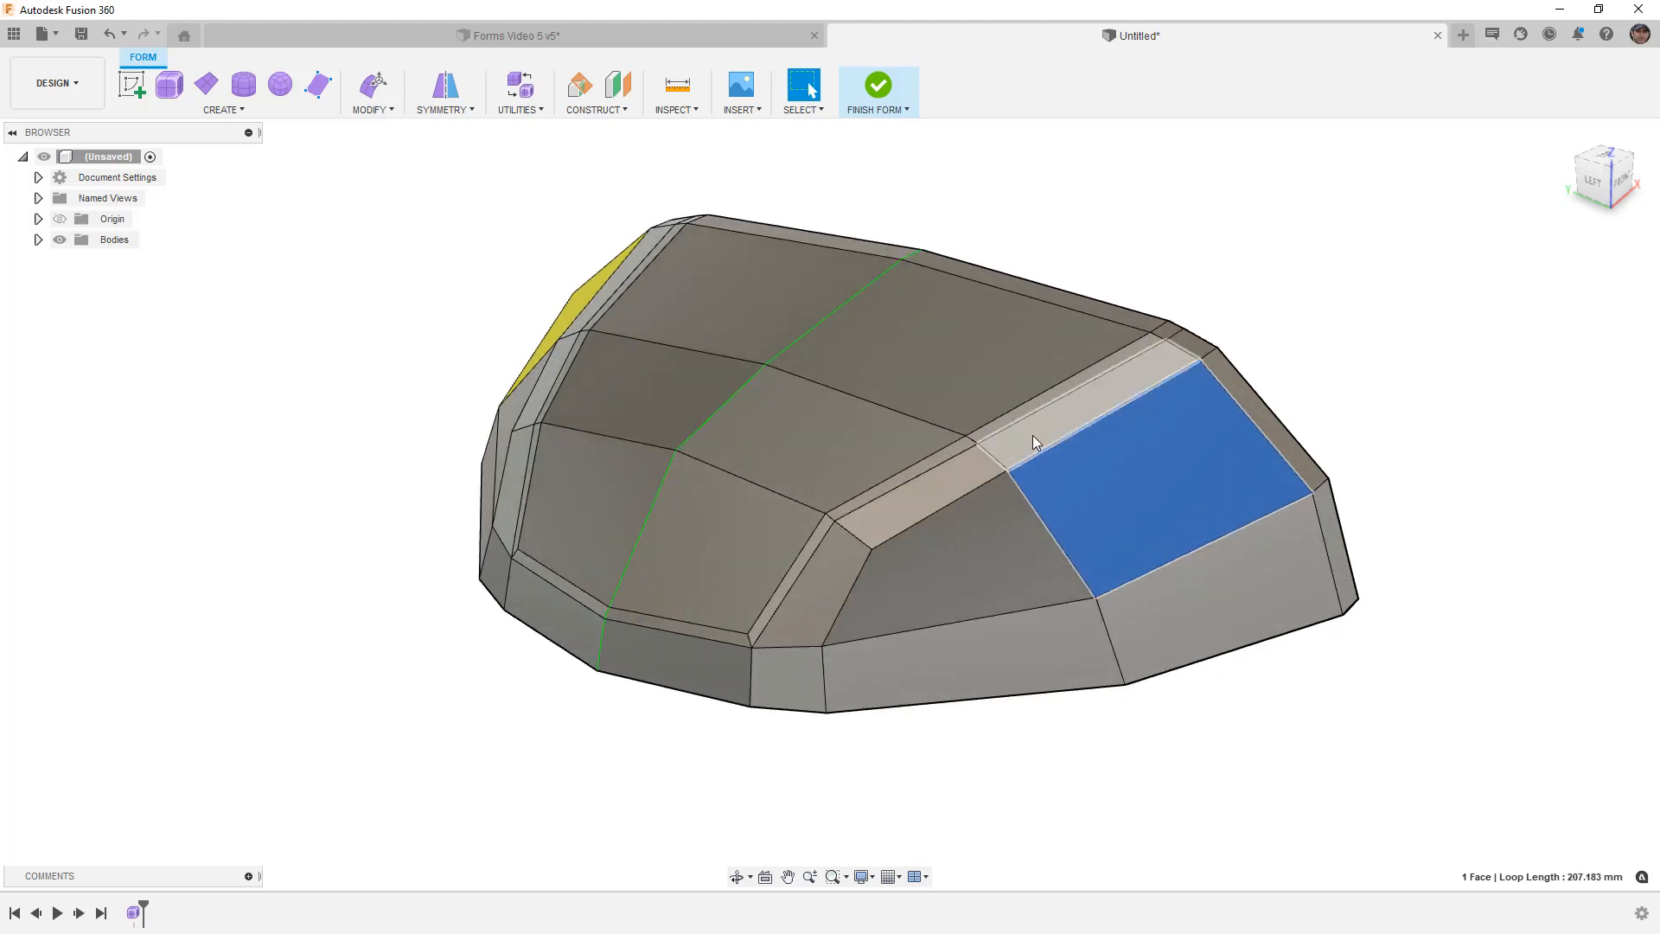
{"action": "double_click", "coordinate": [1134, 342]}
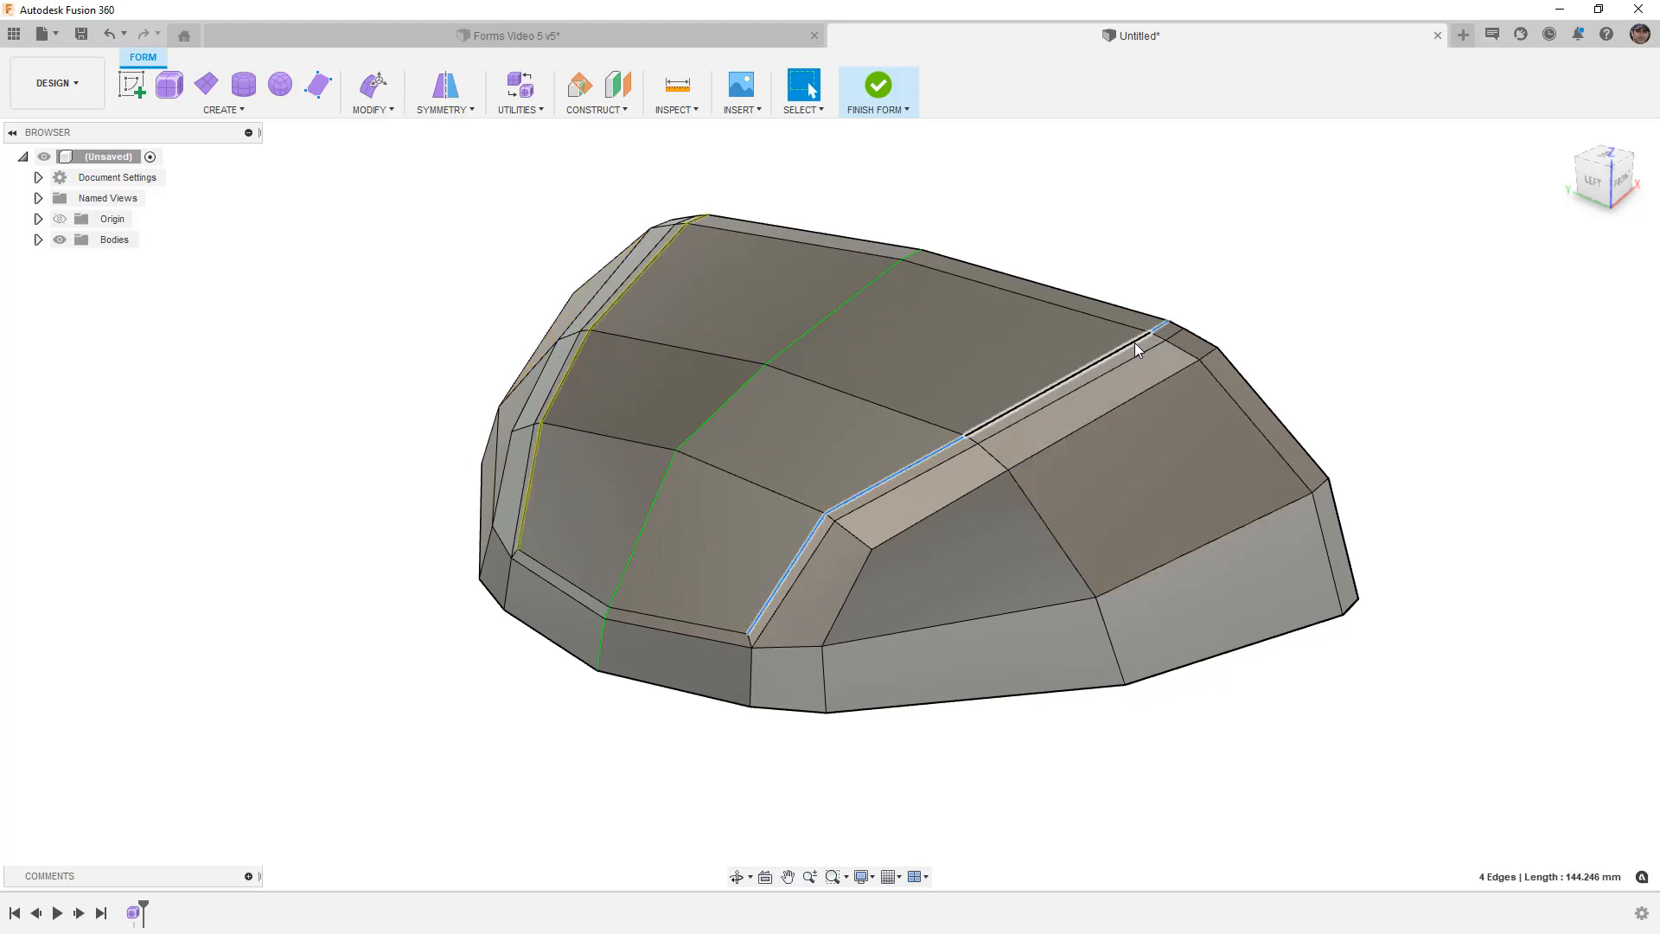
{"action": "left_click", "coordinate": [706, 629], "text": "shift"}
{"action": "left_click", "coordinate": [386, 111]}
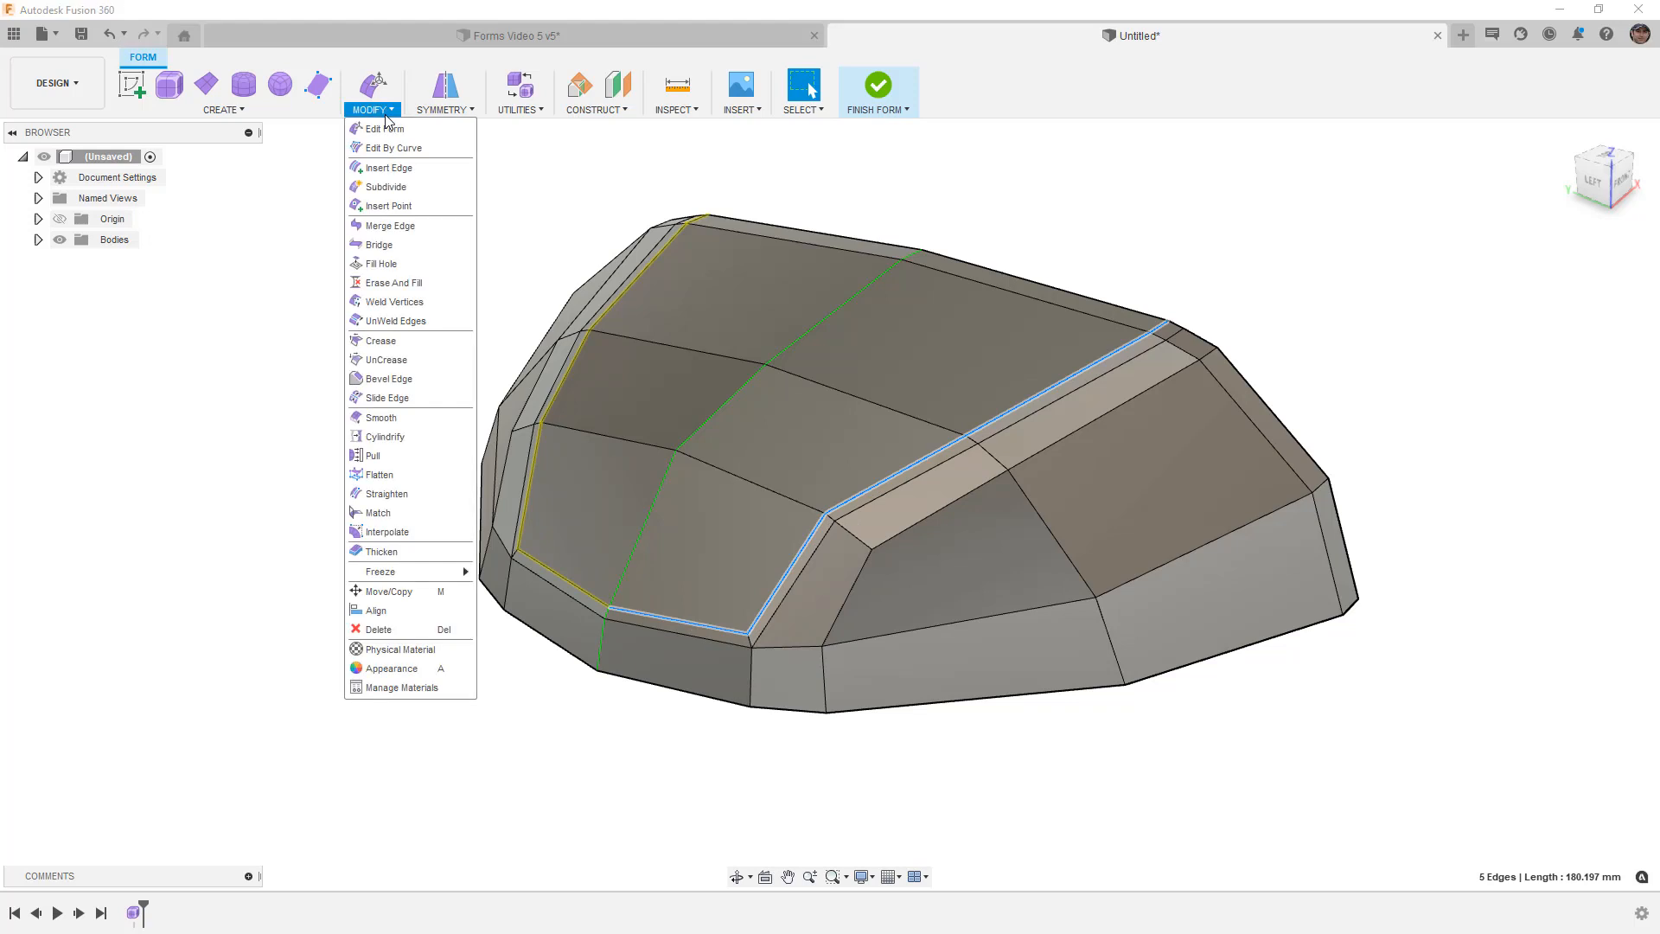
{"action": "left_click", "coordinate": [389, 379]}
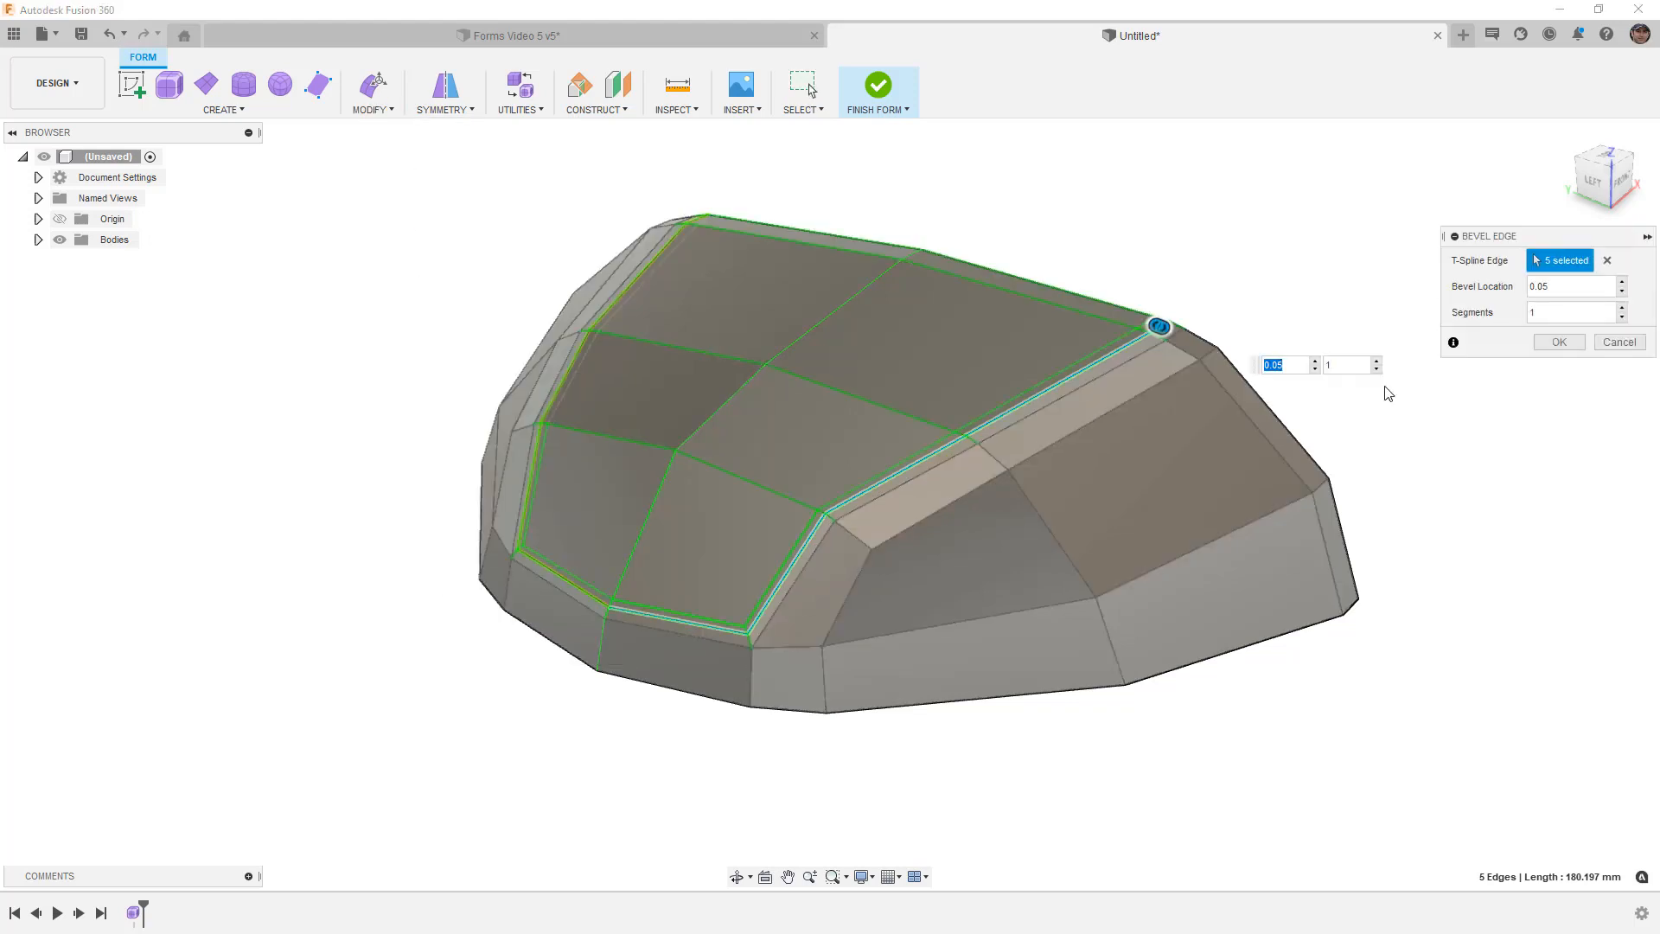
{"action": "left_click", "coordinate": [1560, 342]}
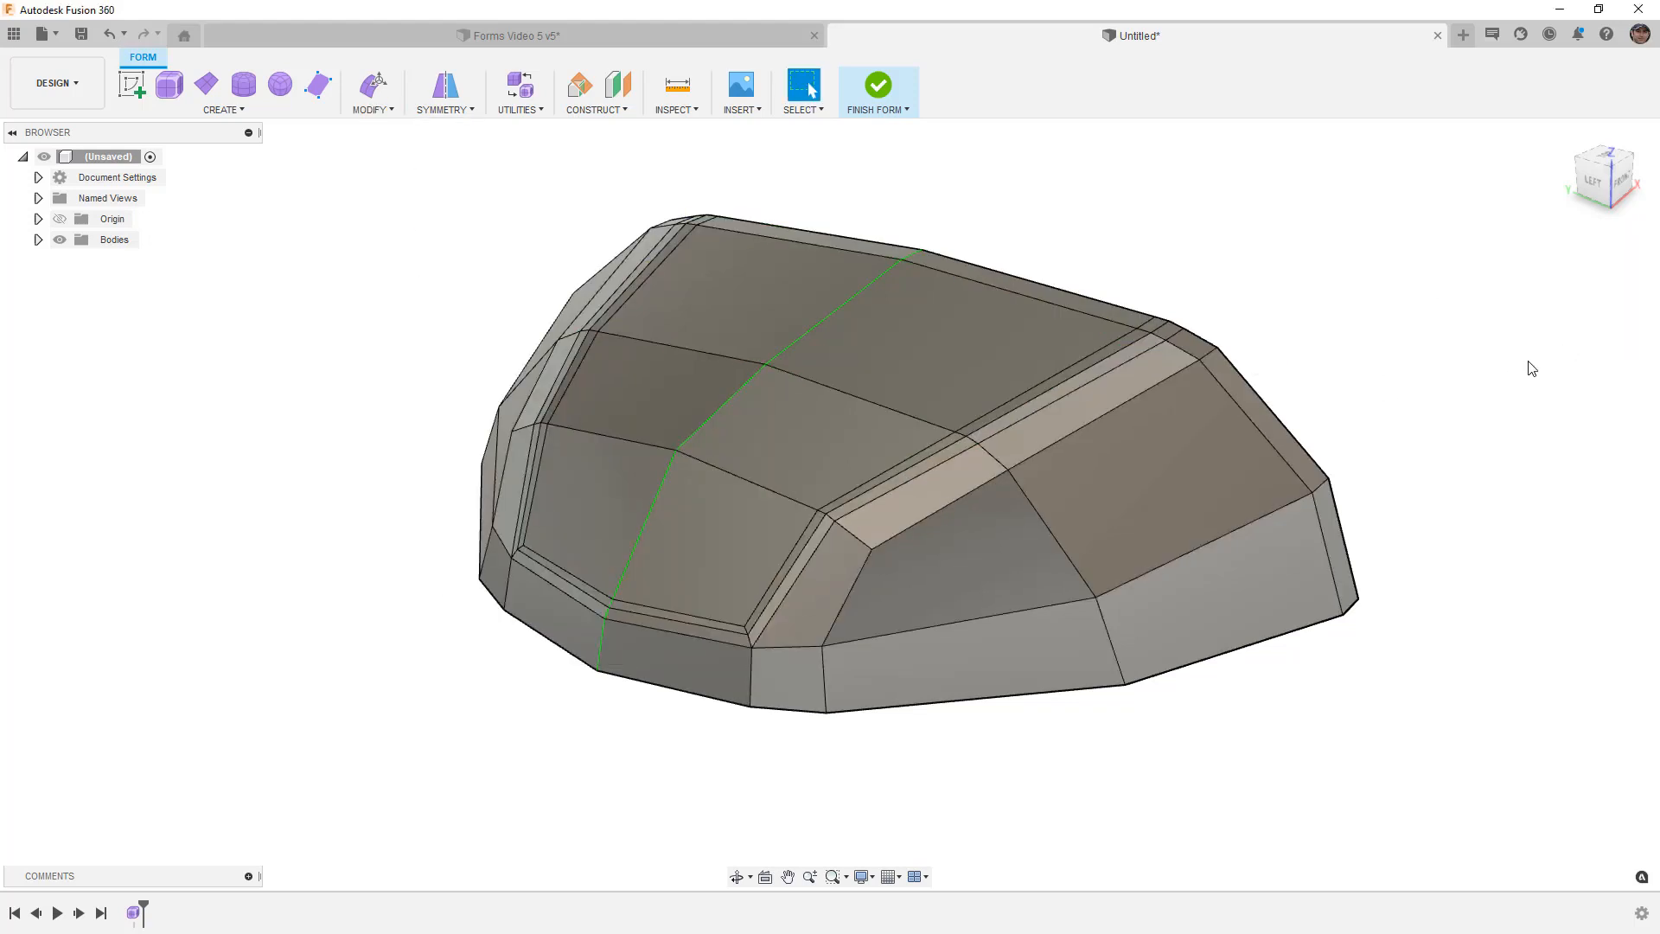
{"action": "key", "text": "alt+3"}
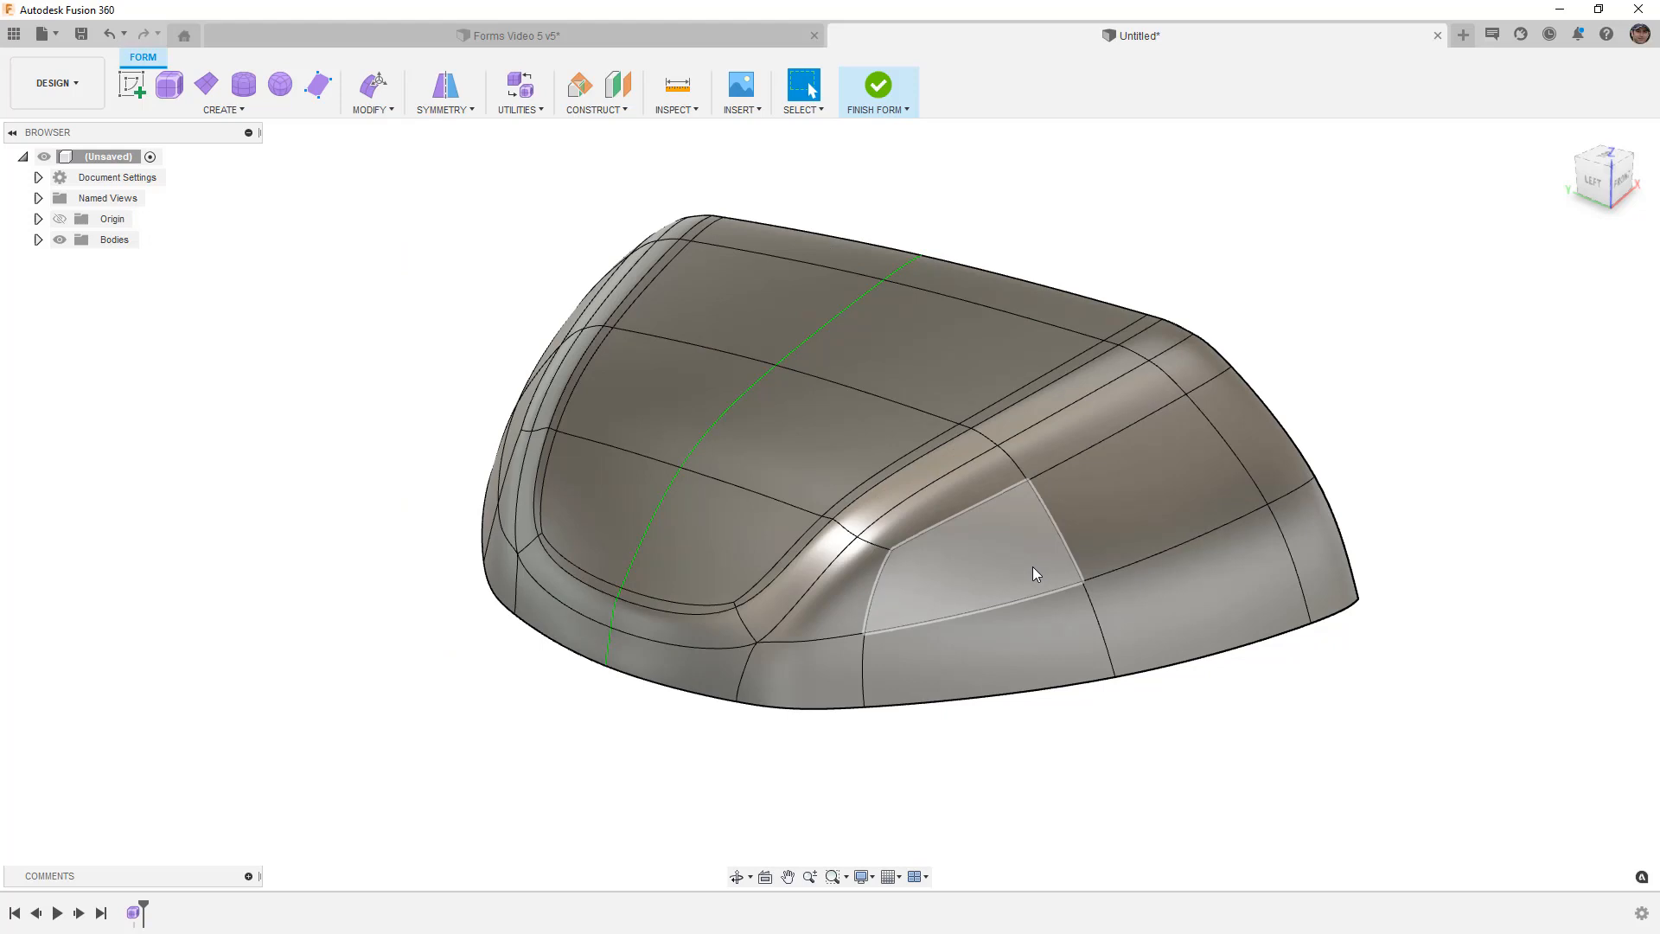
{"action": "key", "text": "ctrl+4"}
{"action": "mouse_move", "coordinate": [873, 692]}
{"action": "middle_mouse_down", "text": "shift"}
{"action": "mouse_move", "coordinate": [941, 677]}
{"action": "mouse_move", "coordinate": [889, 671]}
{"action": "mouse_move", "coordinate": [844, 708]}
{"action": "mouse_move", "coordinate": [804, 689]}
{"action": "mouse_move", "coordinate": [894, 699]}
{"action": "middle_mouse_up", "text": "shift"}
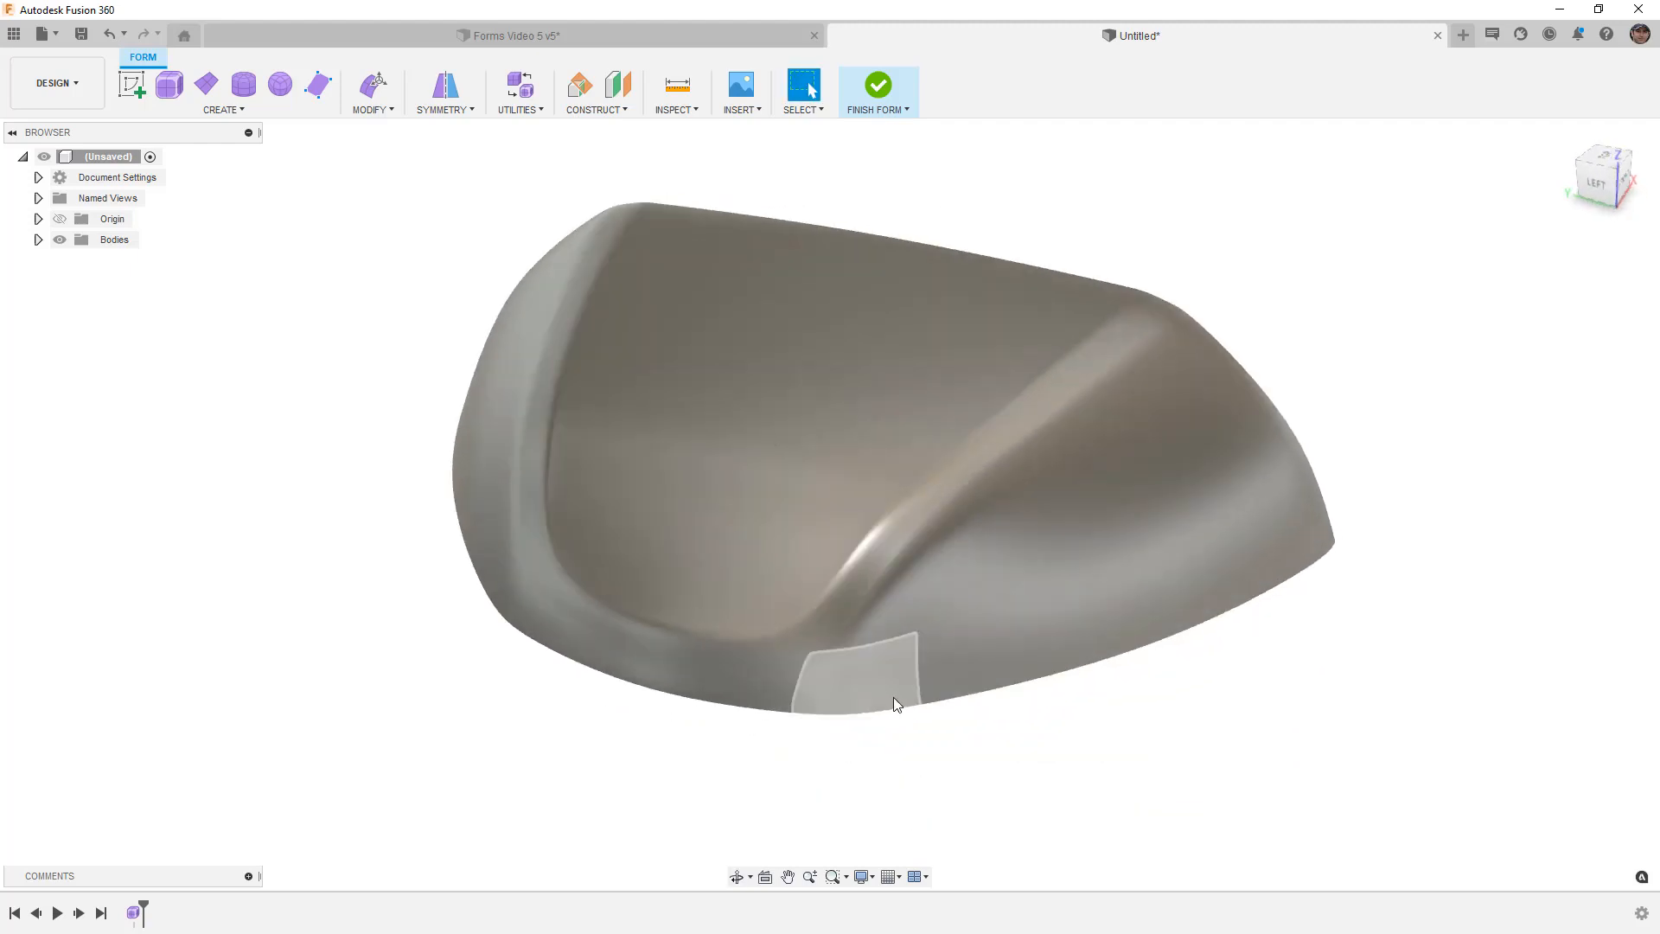
Step: Bevel the narrow strip's outer edge loop around the narrow end at location 0.05 with 1 segment
{"action": "key", "text": "ctrl+3"}
{"action": "double_click", "coordinate": [1155, 318]}
{"action": "double_click", "coordinate": [781, 661], "text": "shift"}
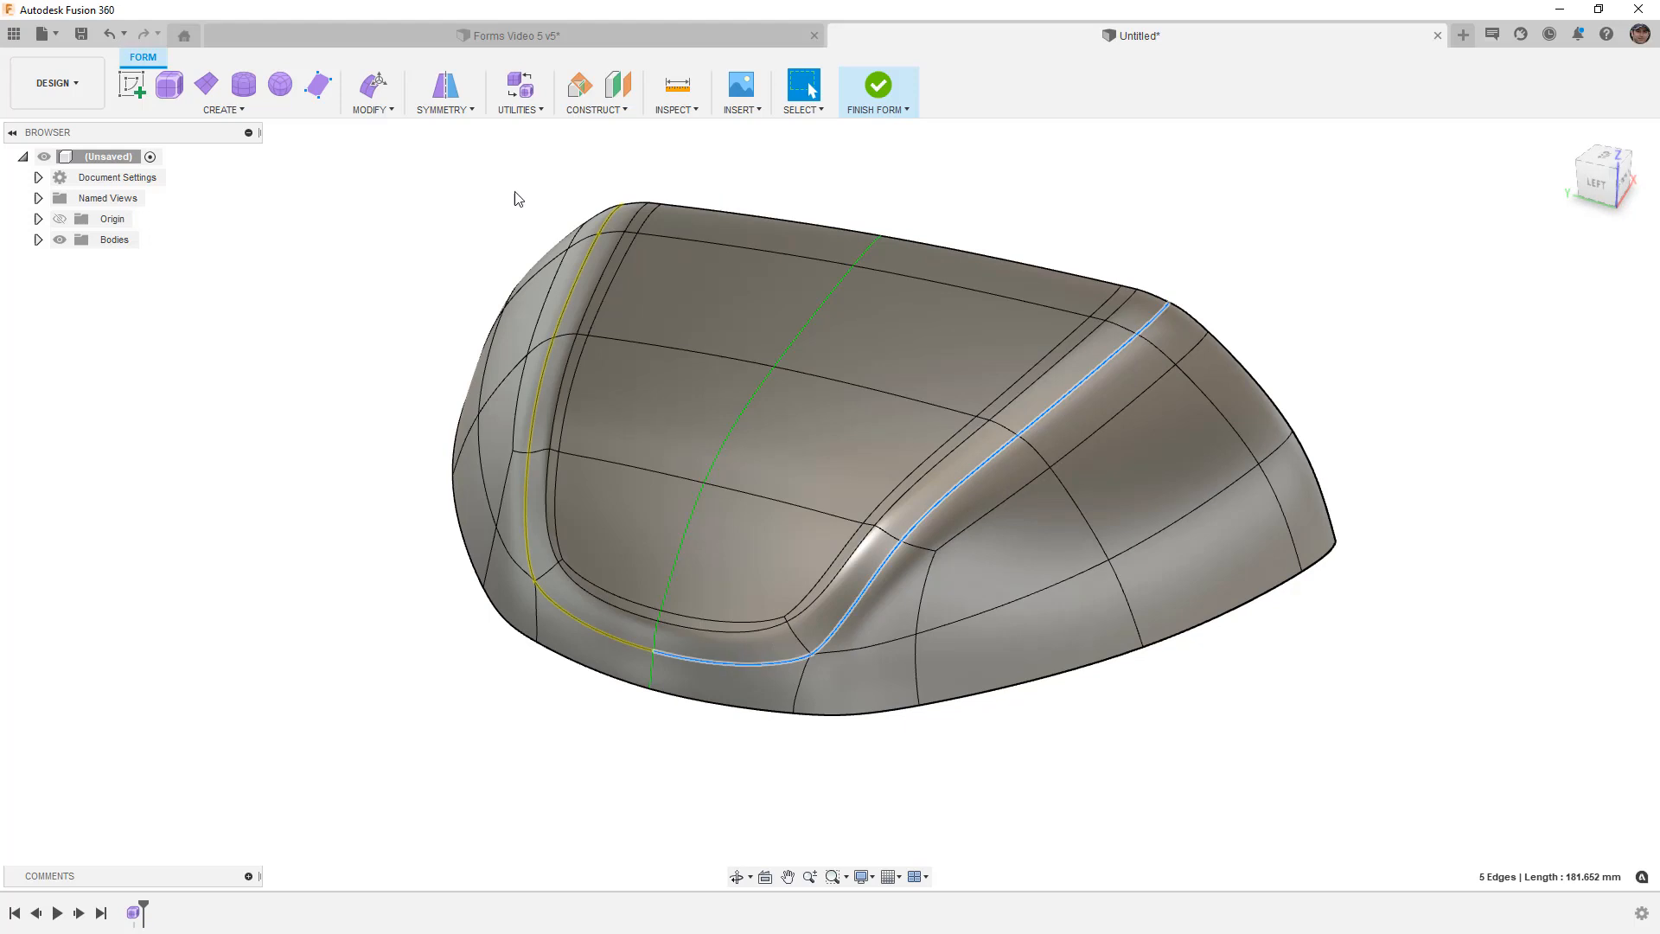
{"action": "left_click", "coordinate": [373, 105]}
{"action": "left_click", "coordinate": [400, 383]}
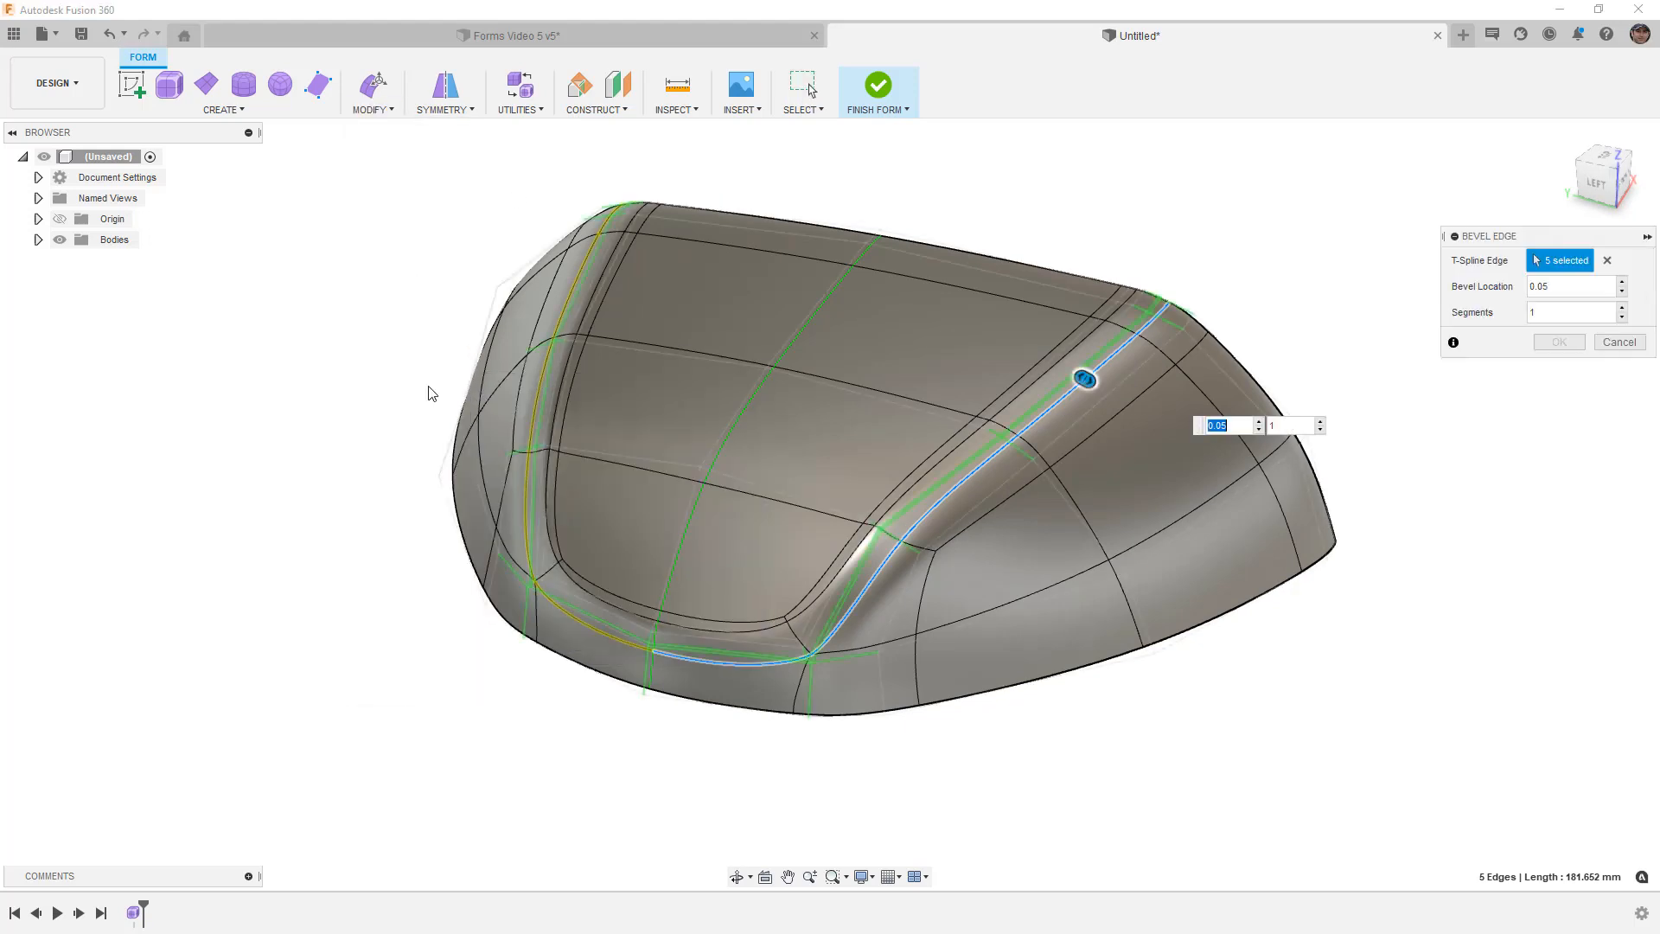
{"action": "left_click", "coordinate": [1570, 346]}
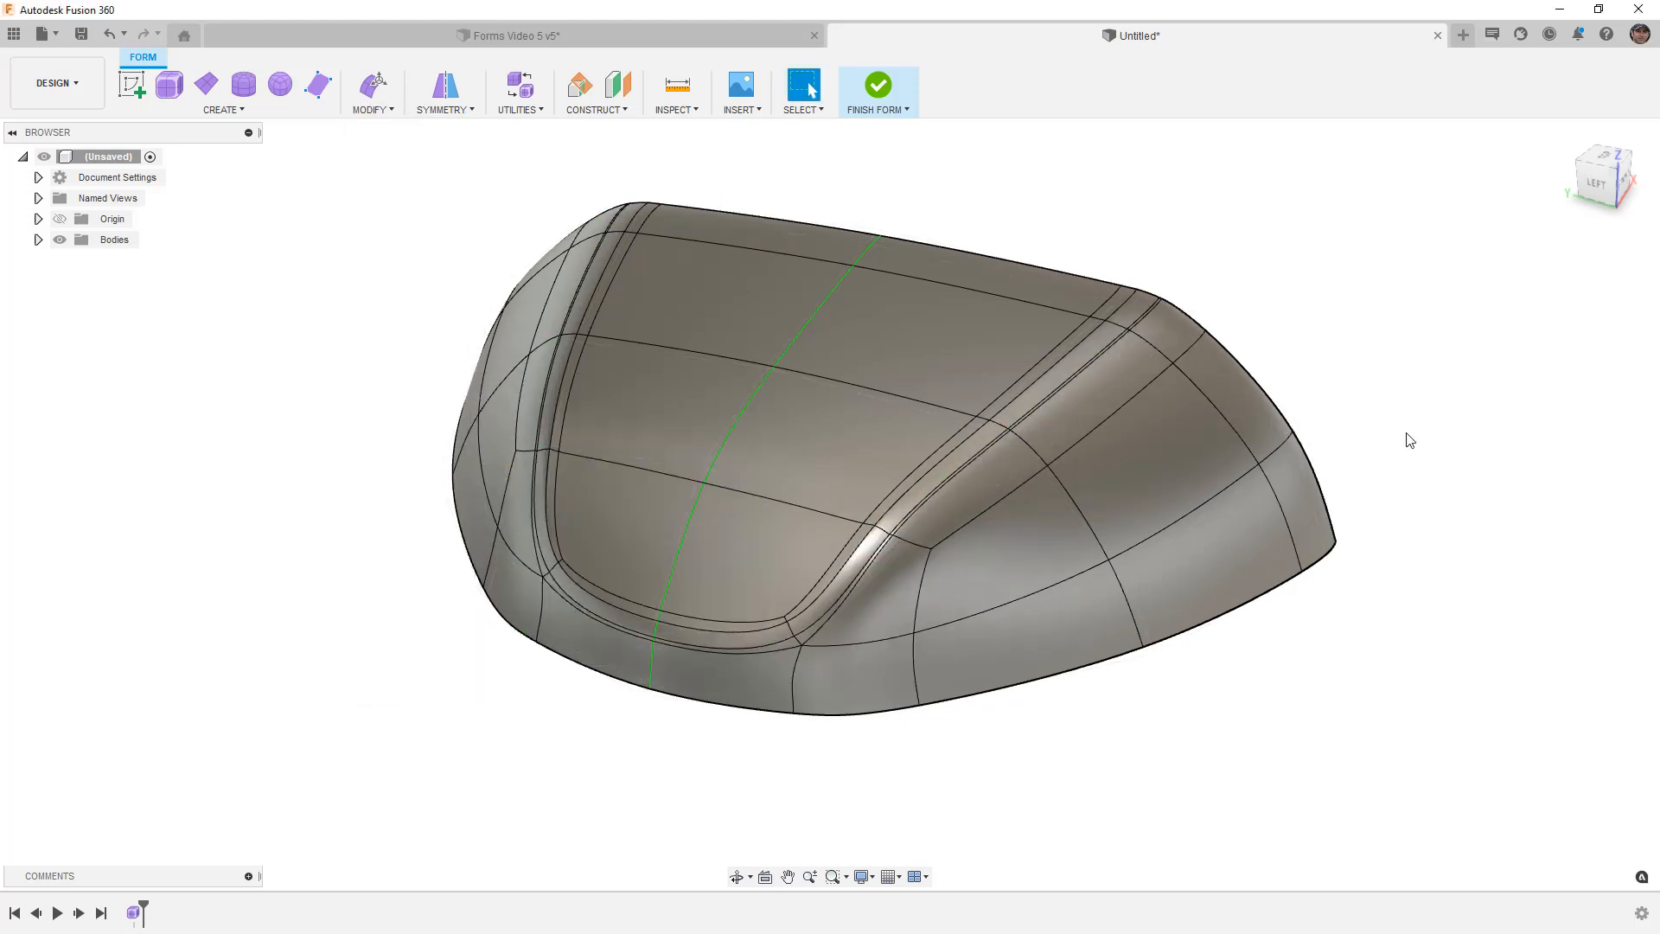
Step: Examine the bevelled corner up close in smooth display without edges, and undo both bevels
{"action": "key", "text": "alt+3"}
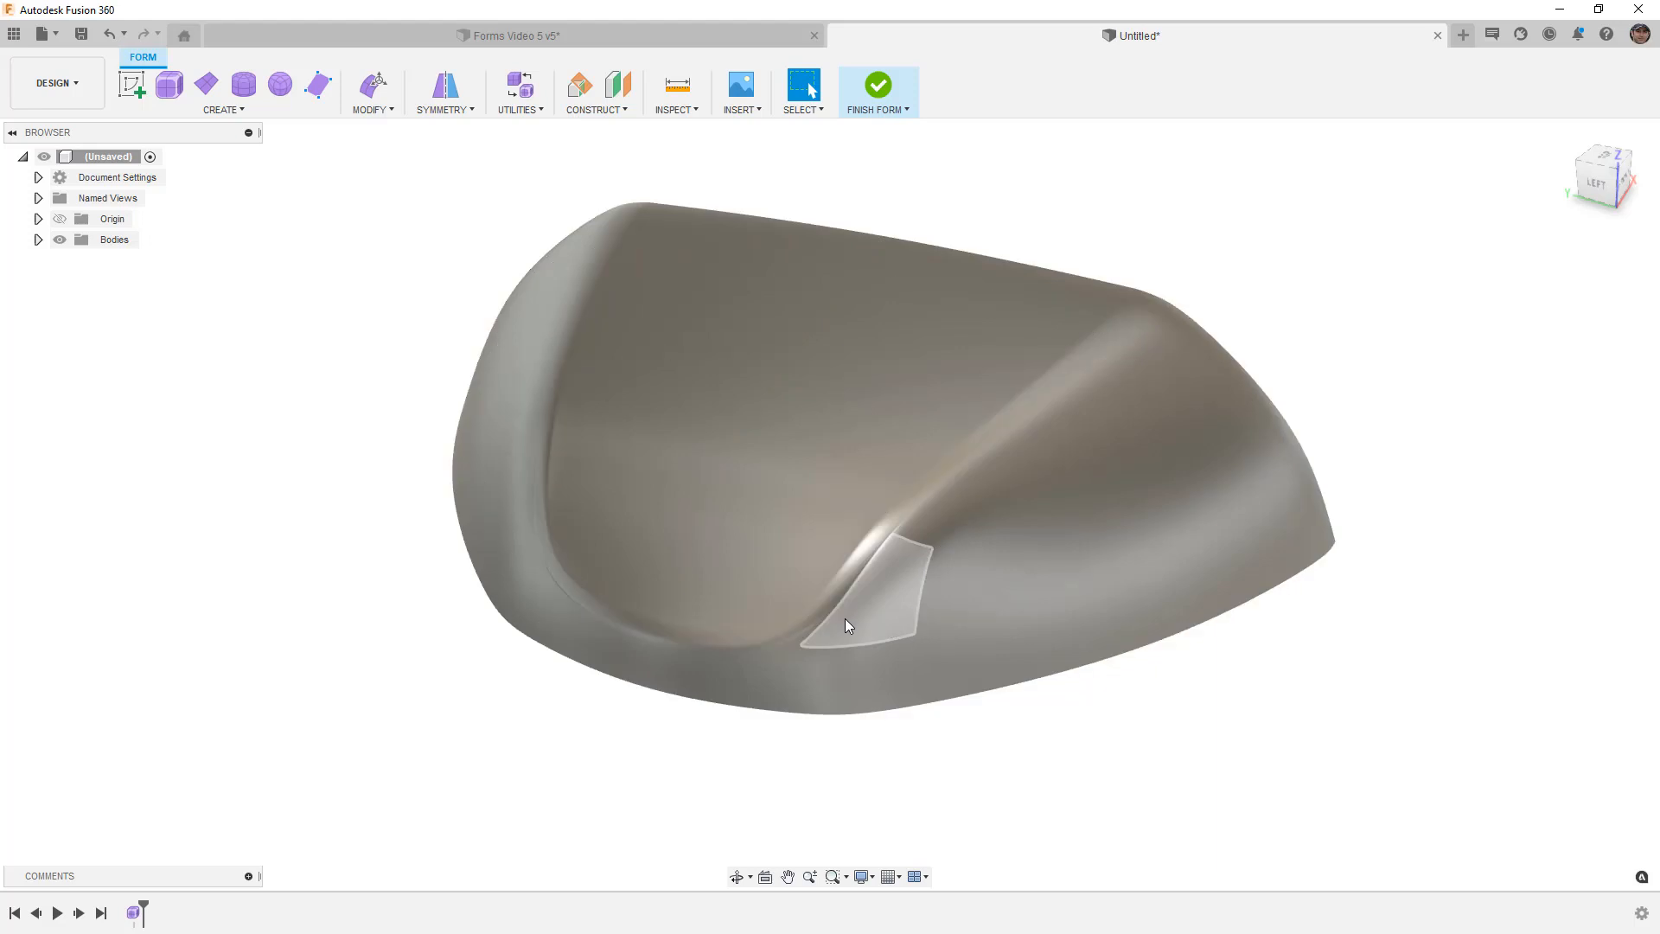
{"action": "middle_click_drag", "start_coordinate": [853, 781], "coordinate": [933, 745], "text": "shift"}
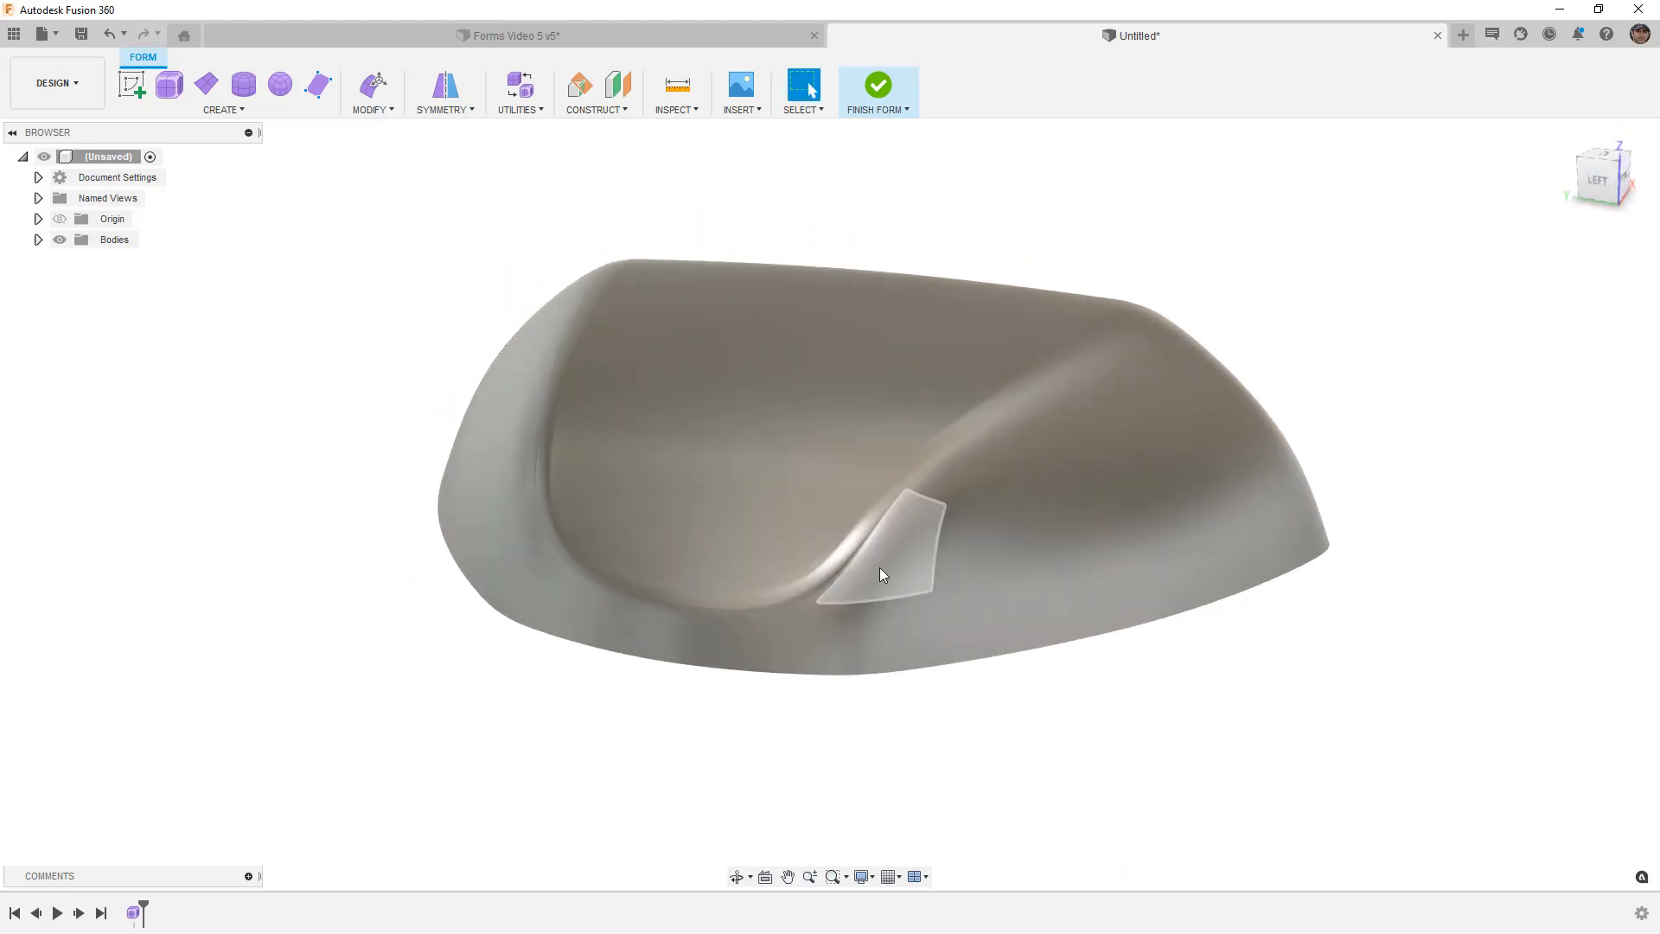
{"action": "scroll", "coordinate": [863, 531], "scroll_direction": "up", "scroll_amount": 5}
{"action": "middle_click_drag", "start_coordinate": [888, 561], "coordinate": [880, 563], "text": "shift"}
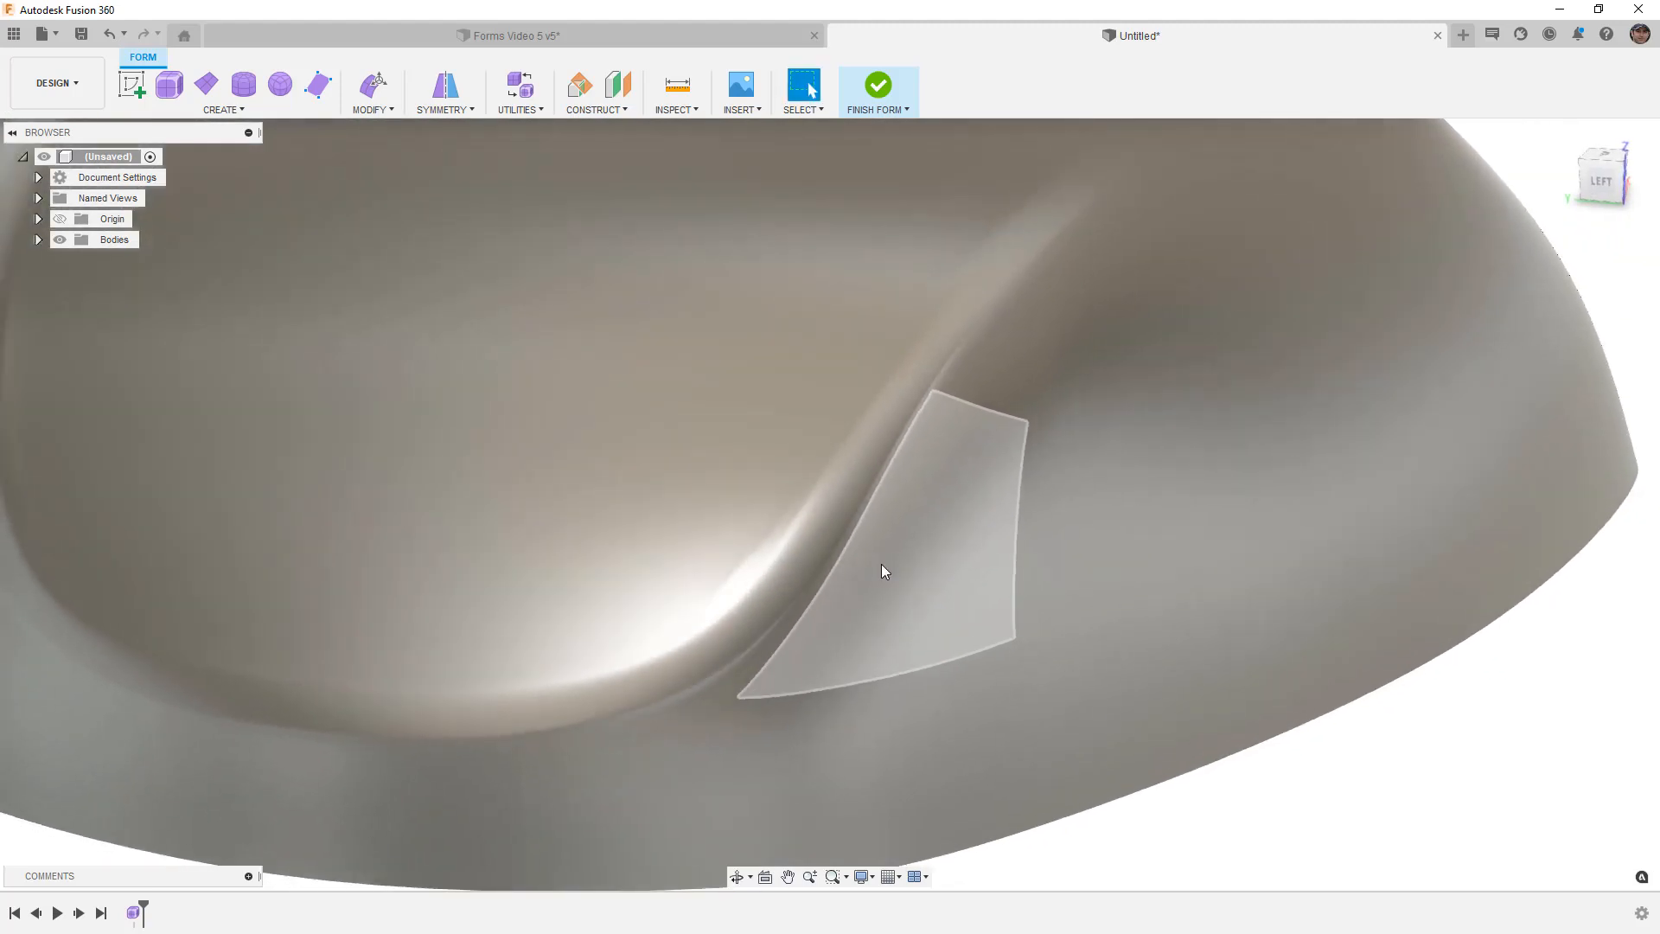
{"action": "key", "text": "ctrl+z"}
{"action": "key", "text": "ctrl+z"}
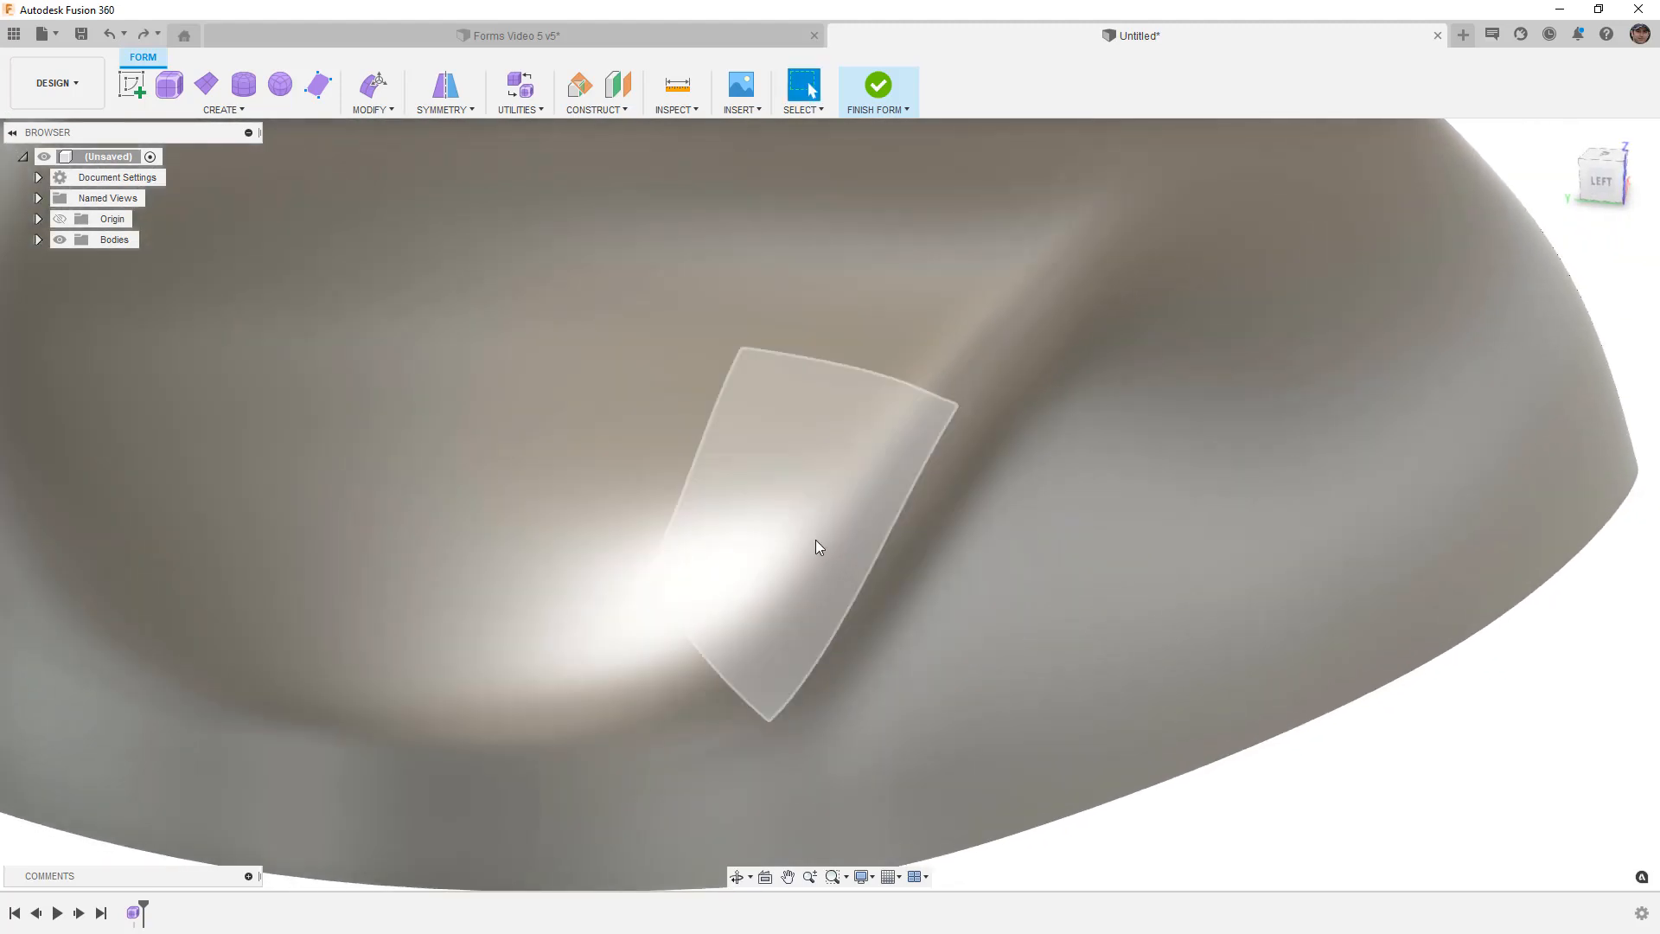
Step: In box display, insert a simple single-sided edge close to the narrow strip's outer edge chain, on its outward side
{"action": "scroll", "coordinate": [883, 552], "scroll_direction": "down", "scroll_amount": 4}
{"action": "middle_click_drag", "start_coordinate": [904, 566], "coordinate": [900, 573], "text": "shift"}
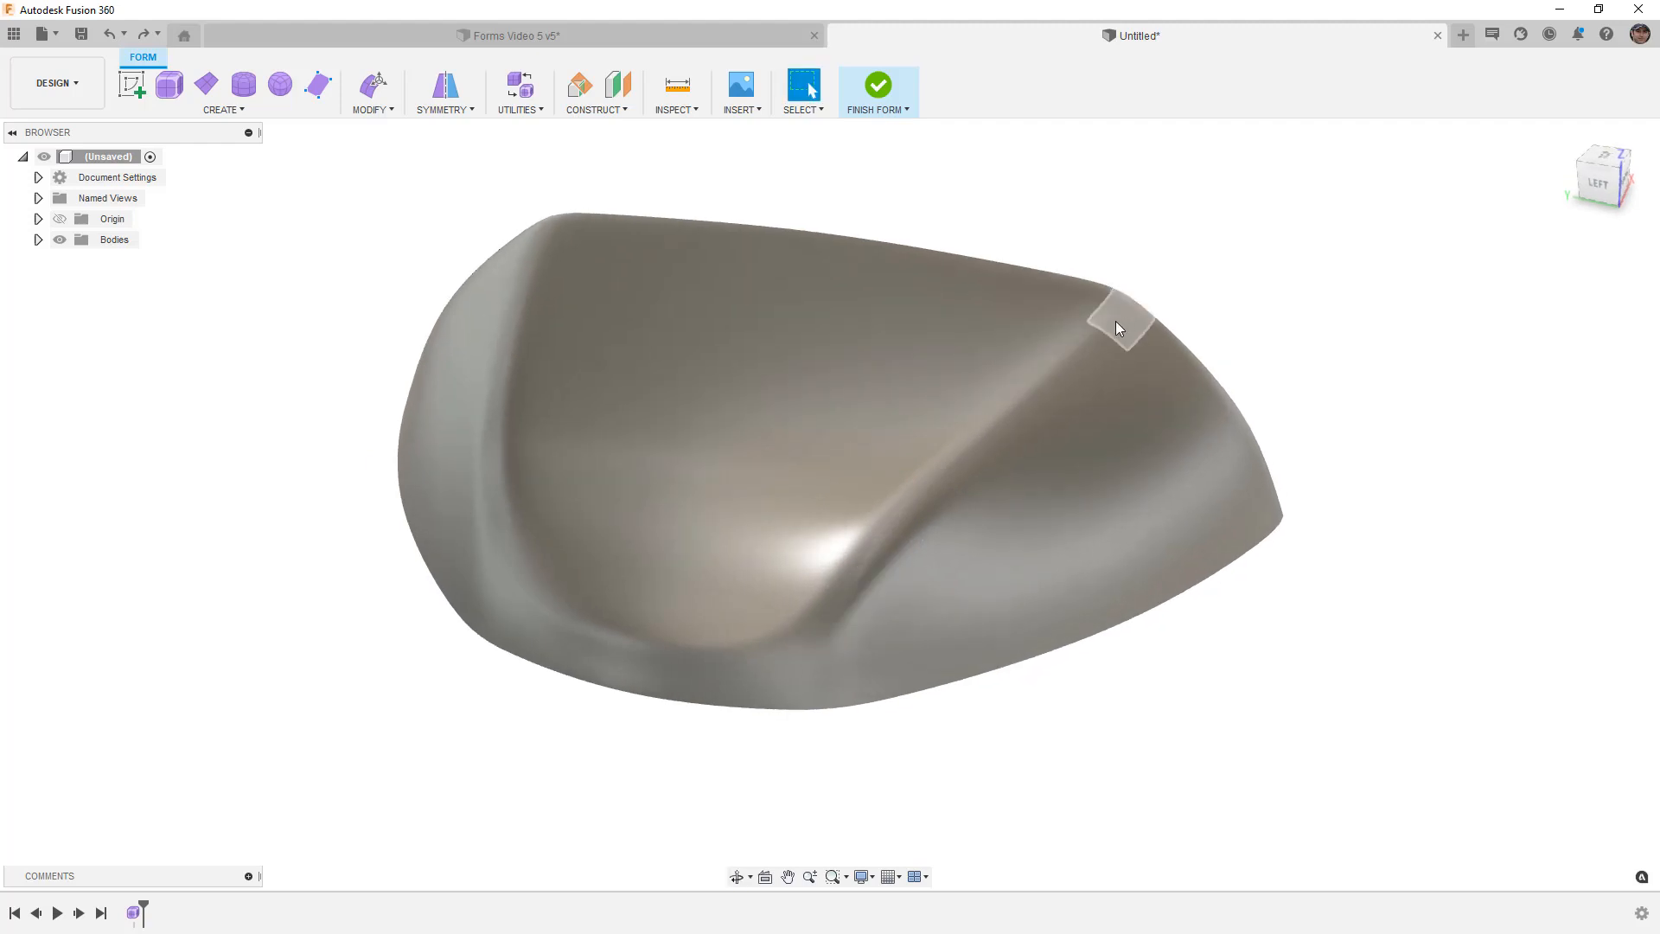
{"action": "key", "text": "ctrl+6"}
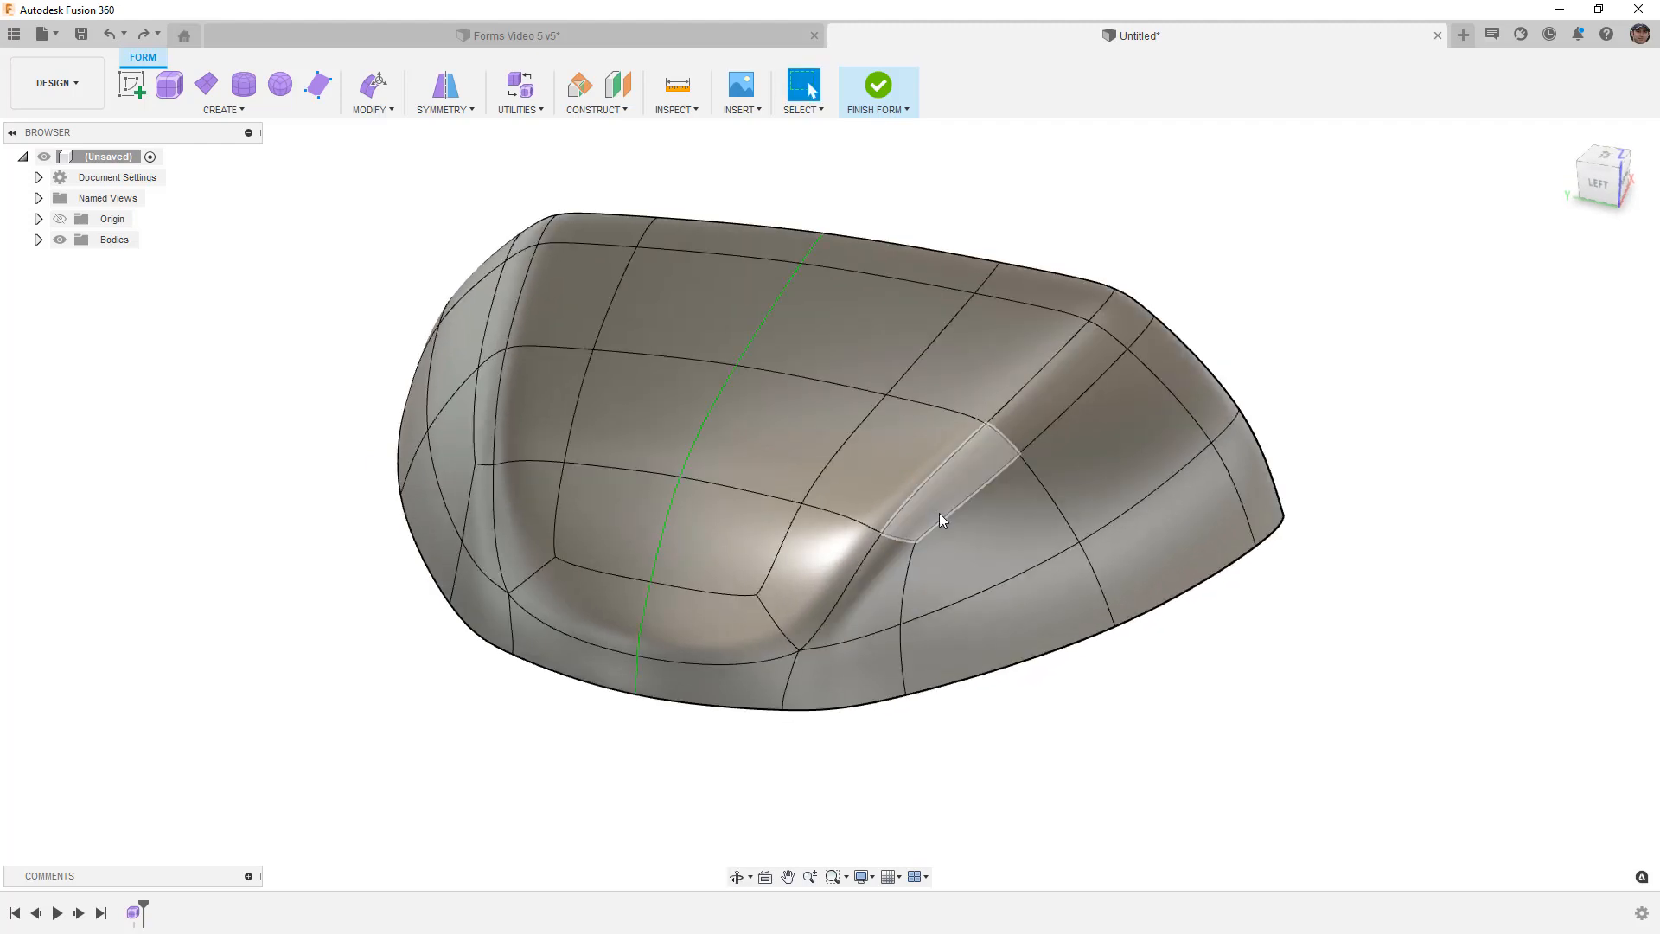
{"action": "key", "text": "ctrl+1"}
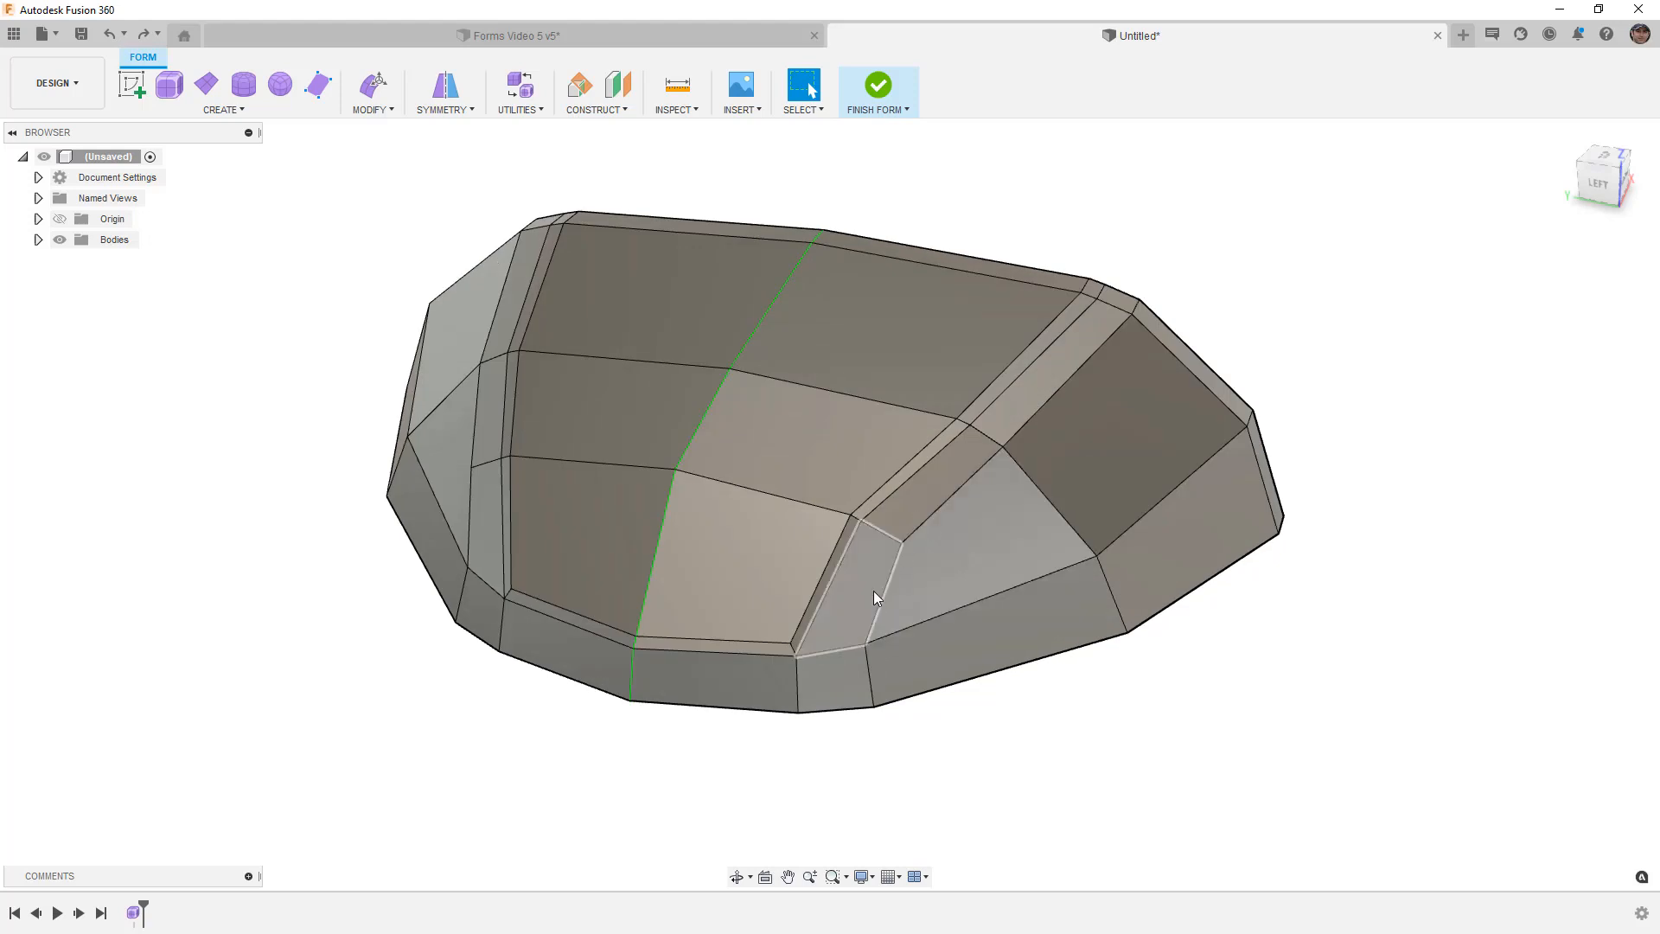
{"action": "double_click", "coordinate": [1091, 304]}
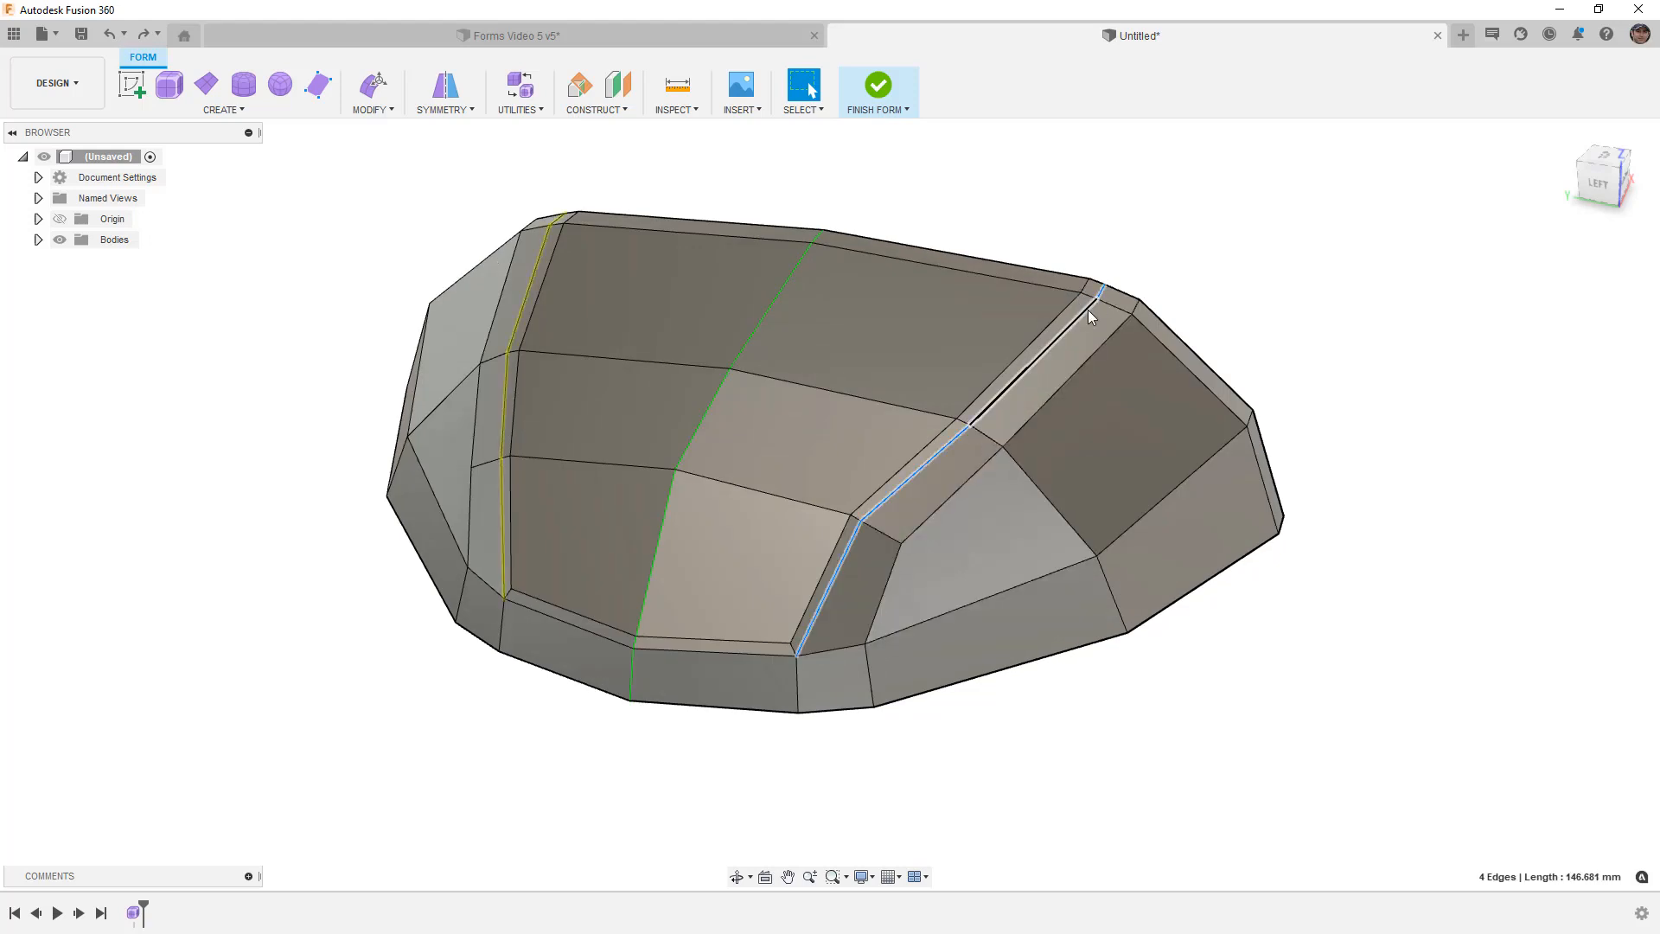
{"action": "left_click", "coordinate": [784, 659], "text": "shift"}
{"action": "left_click", "coordinate": [372, 109]}
{"action": "left_click", "coordinate": [385, 168]}
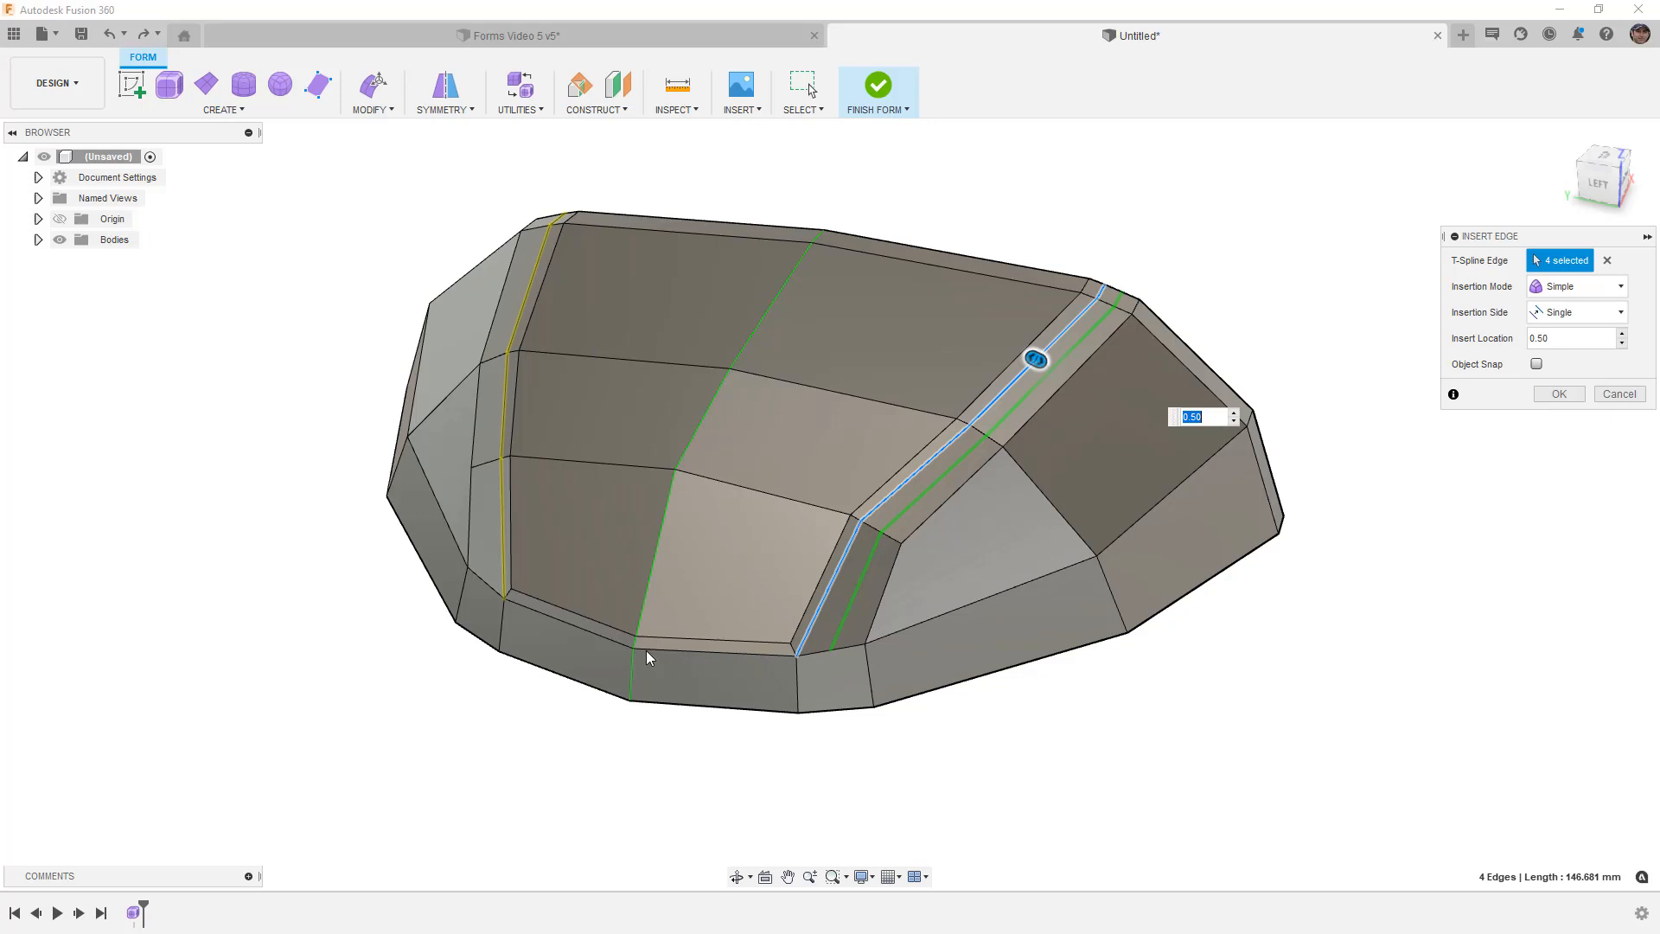
{"action": "left_click", "coordinate": [1566, 340]}
{"action": "key", "text": "Return"}
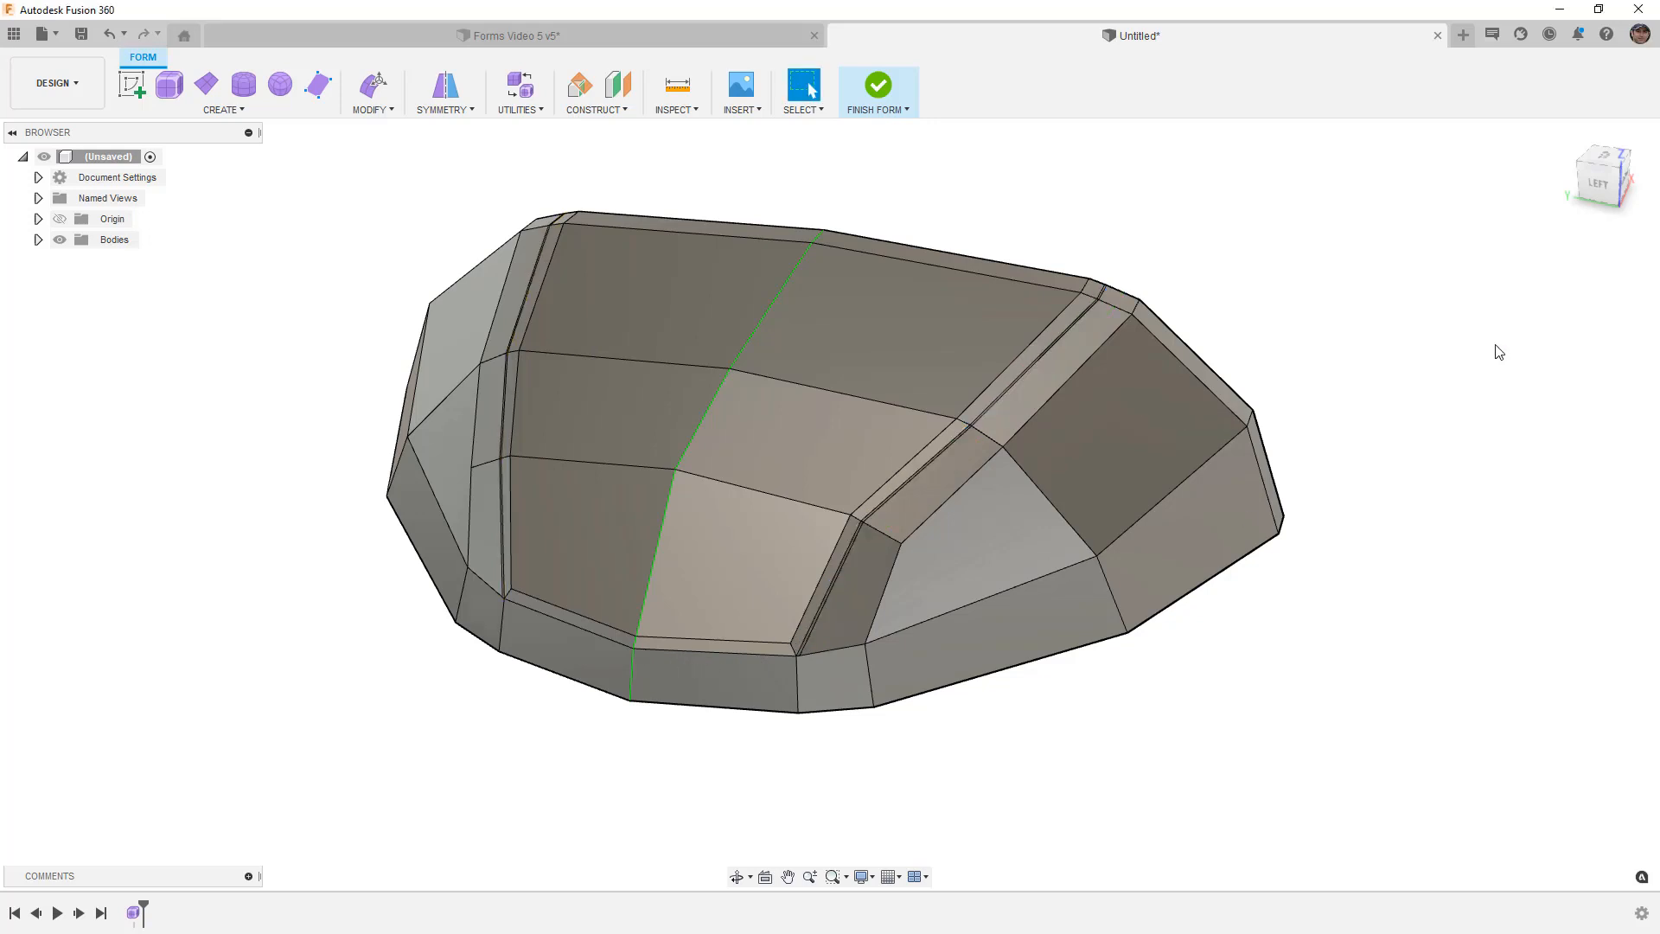
Step: Insert points to extend the strip's supporting edge around the corner and across the narrow-end wall to the symmetry line
{"action": "scroll", "coordinate": [811, 652], "scroll_direction": "up", "scroll_amount": 10}
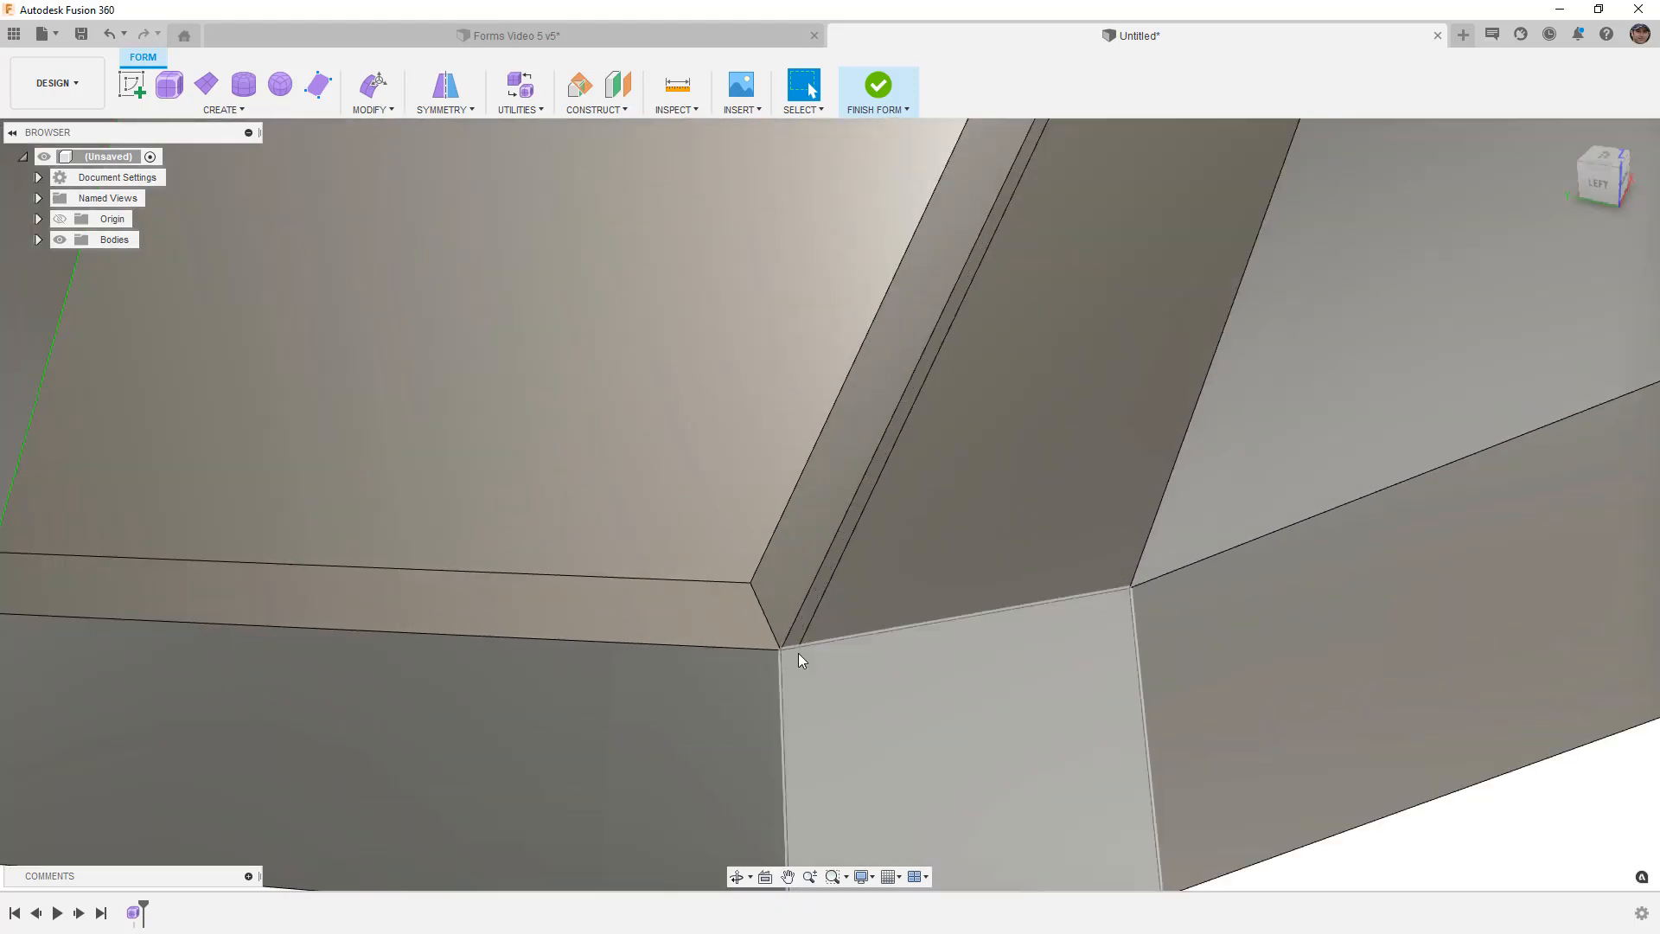
{"action": "left_click", "coordinate": [372, 109]}
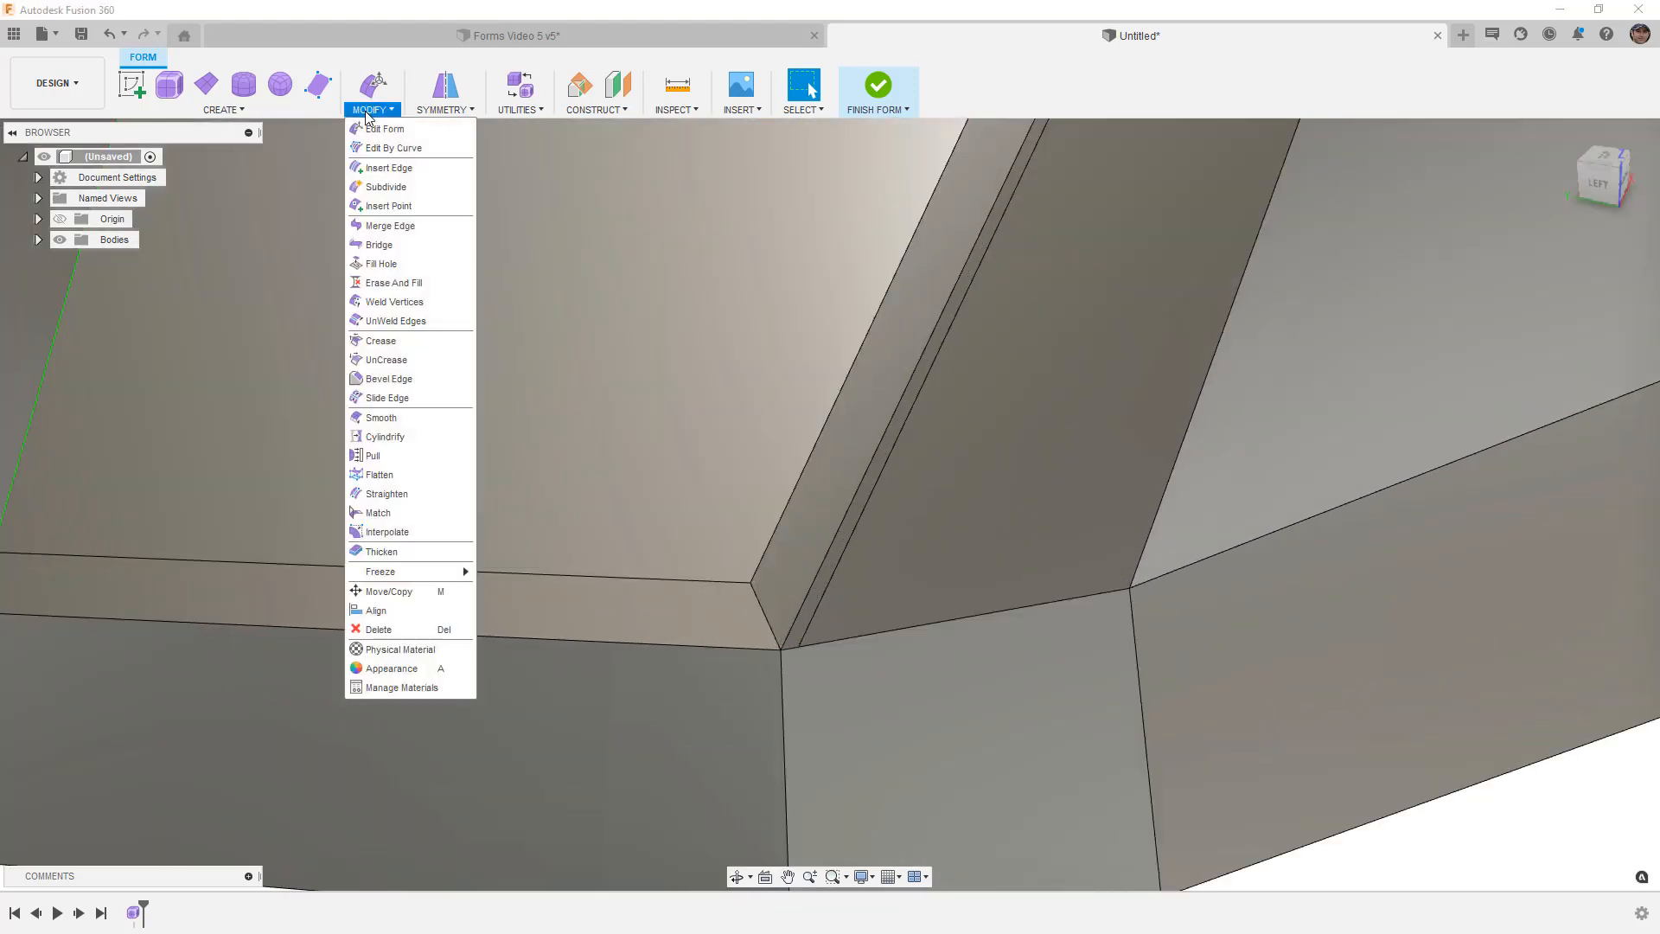
{"action": "left_click", "coordinate": [398, 205]}
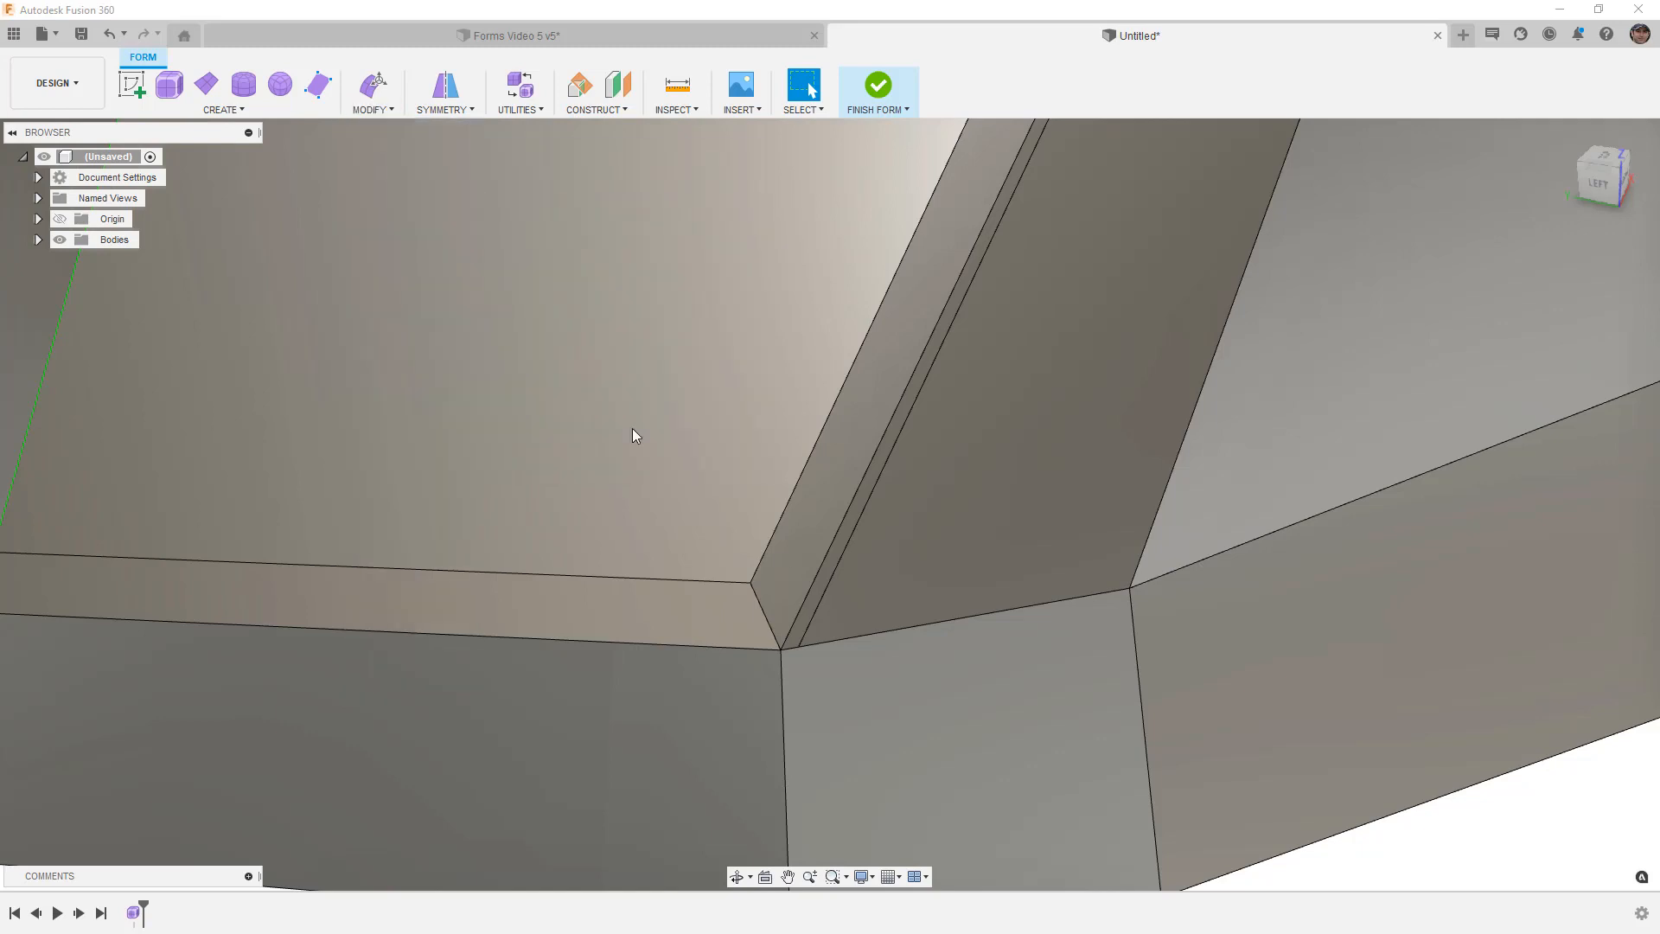
{"action": "left_click", "coordinate": [782, 678]}
{"action": "middle_click_drag", "start_coordinate": [714, 688], "coordinate": [942, 657]}
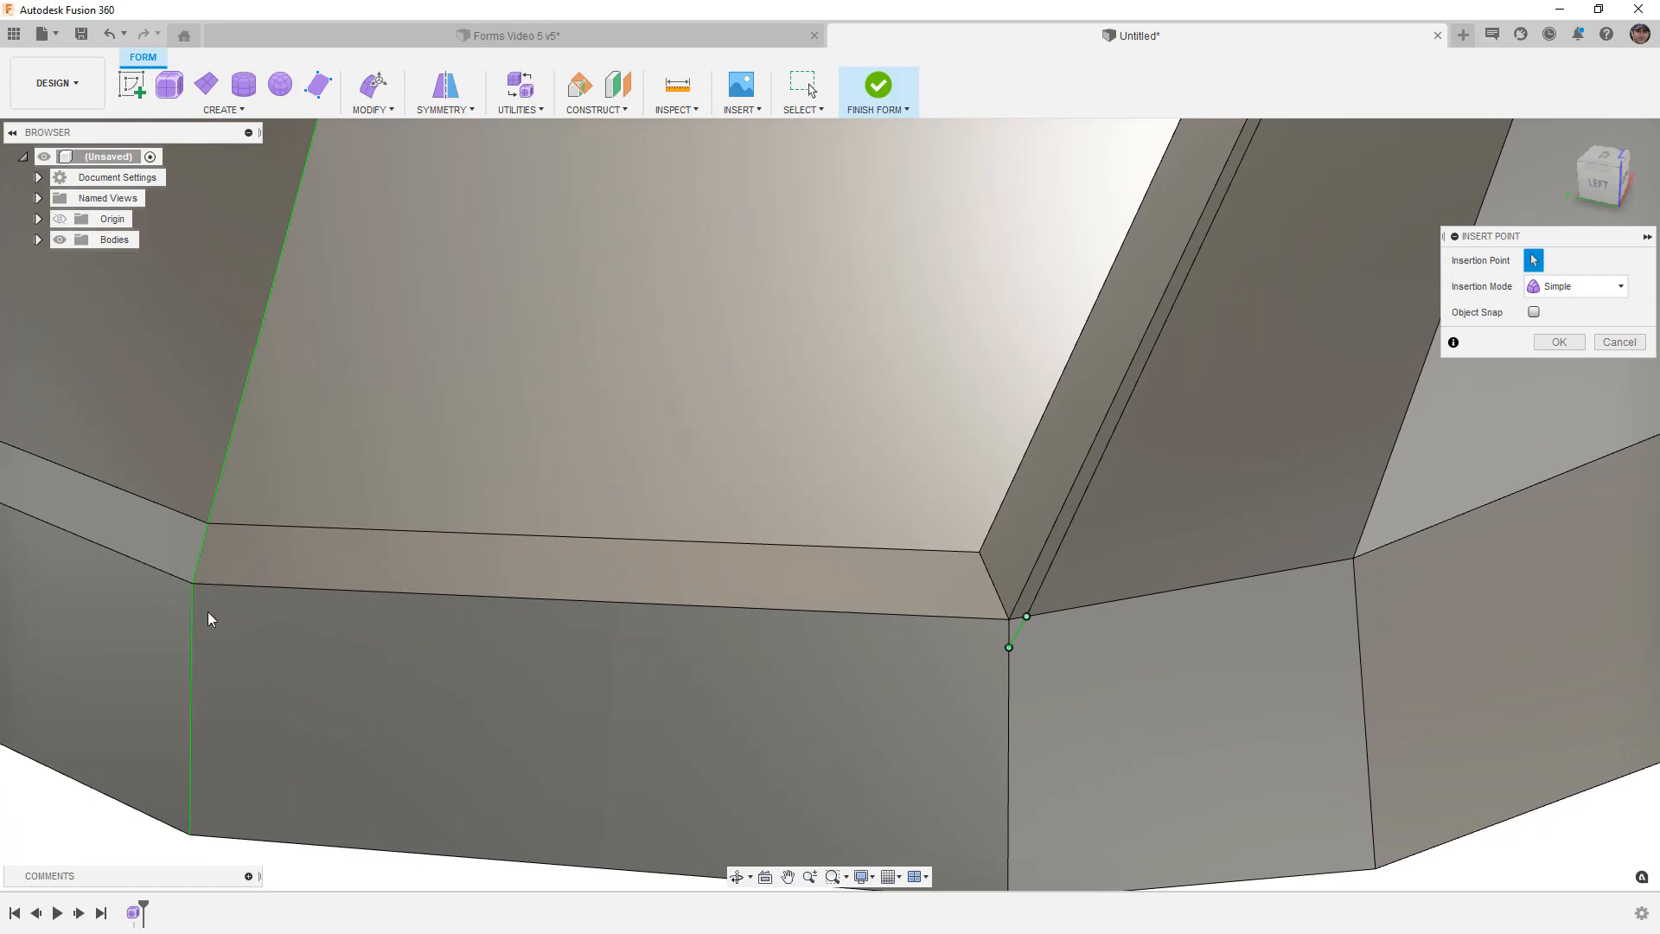
{"action": "left_click", "coordinate": [192, 611]}
{"action": "left_click", "coordinate": [1579, 340]}
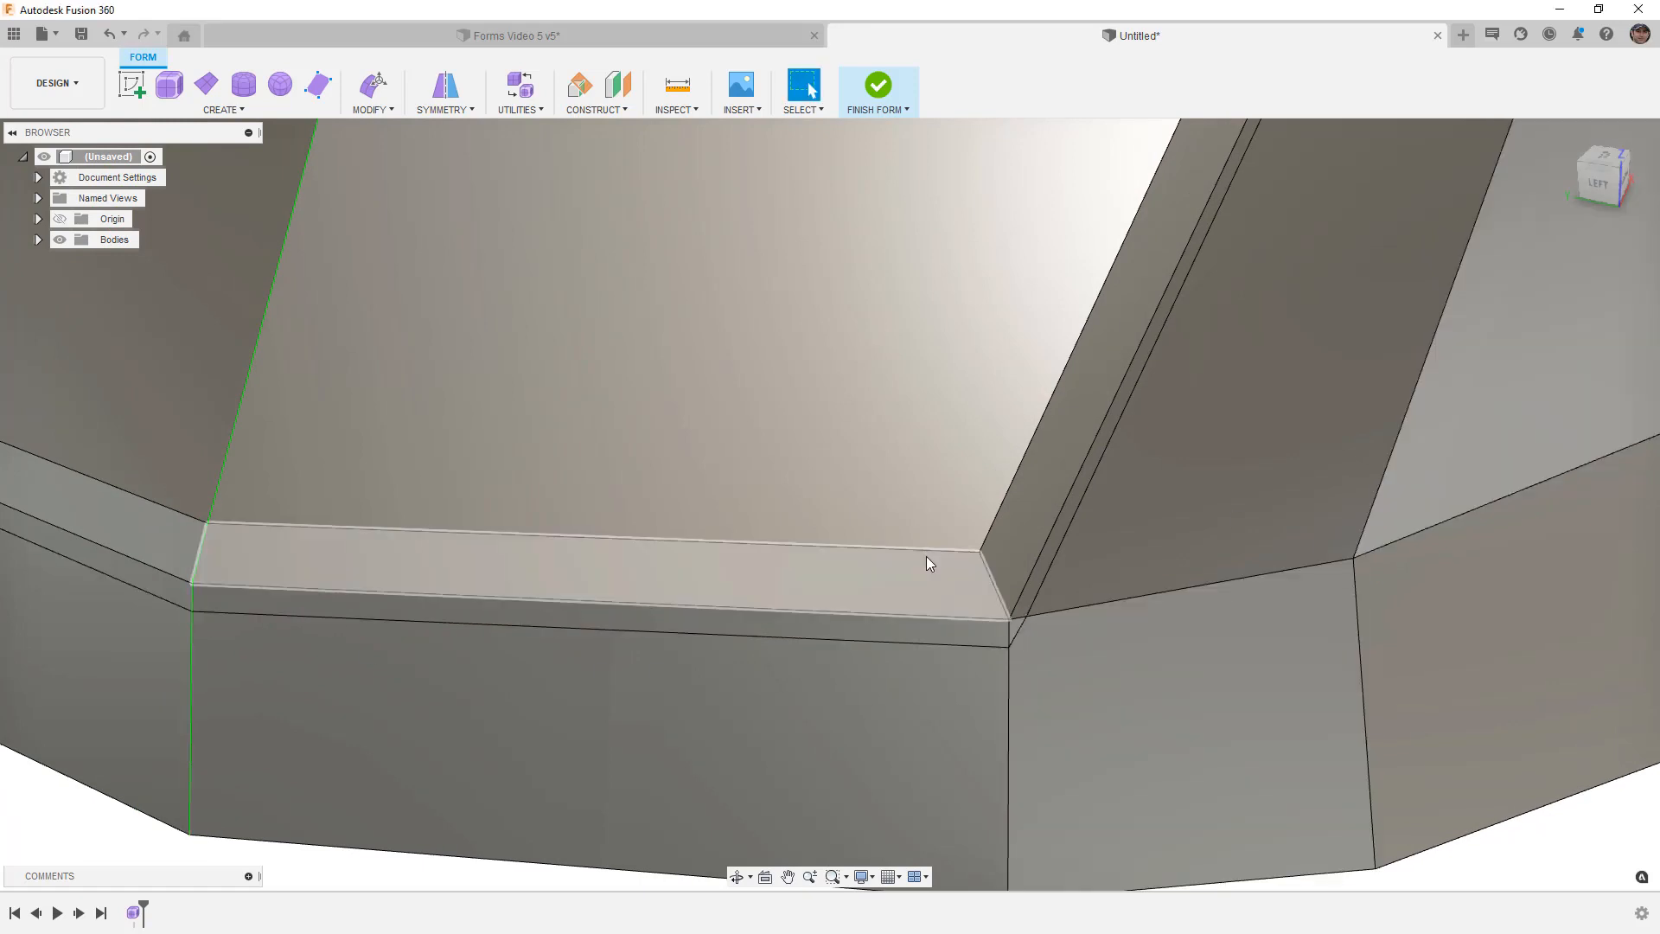
Step: Insert a single point midway along the short diagonal edge that crosses the corner between the two supporting edges
{"action": "left_click", "coordinate": [680, 370]}
{"action": "right_click", "coordinate": [680, 370]}
{"action": "left_click", "coordinate": [317, 842]}
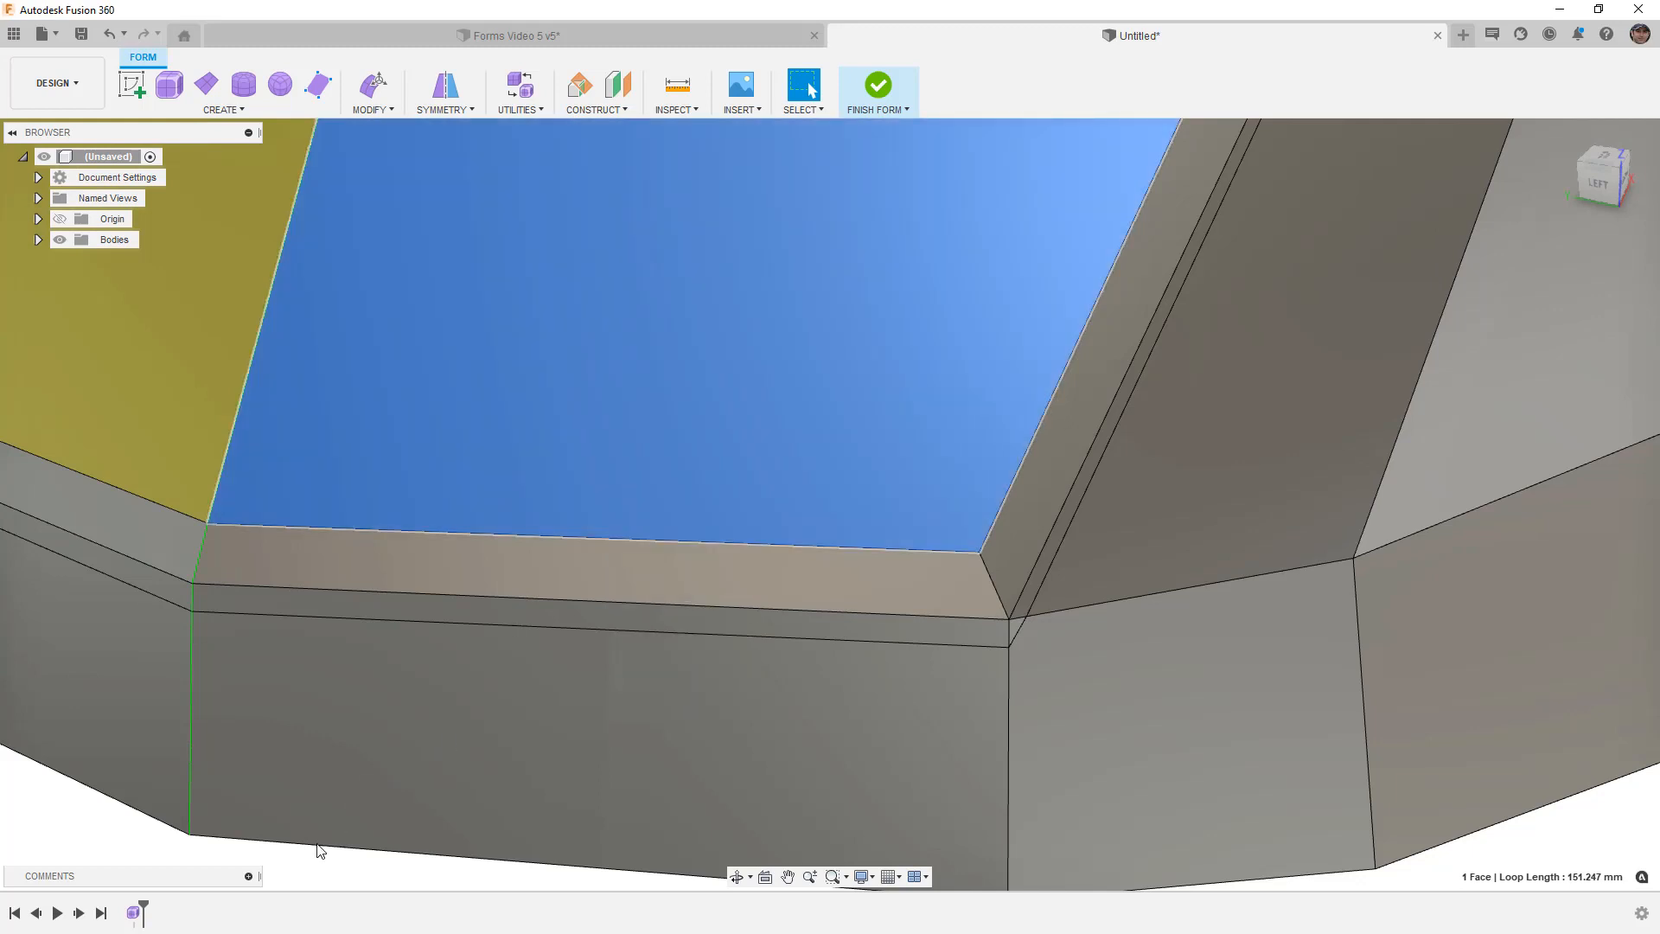
{"action": "left_click", "coordinate": [317, 854]}
{"action": "right_click", "coordinate": [317, 856]}
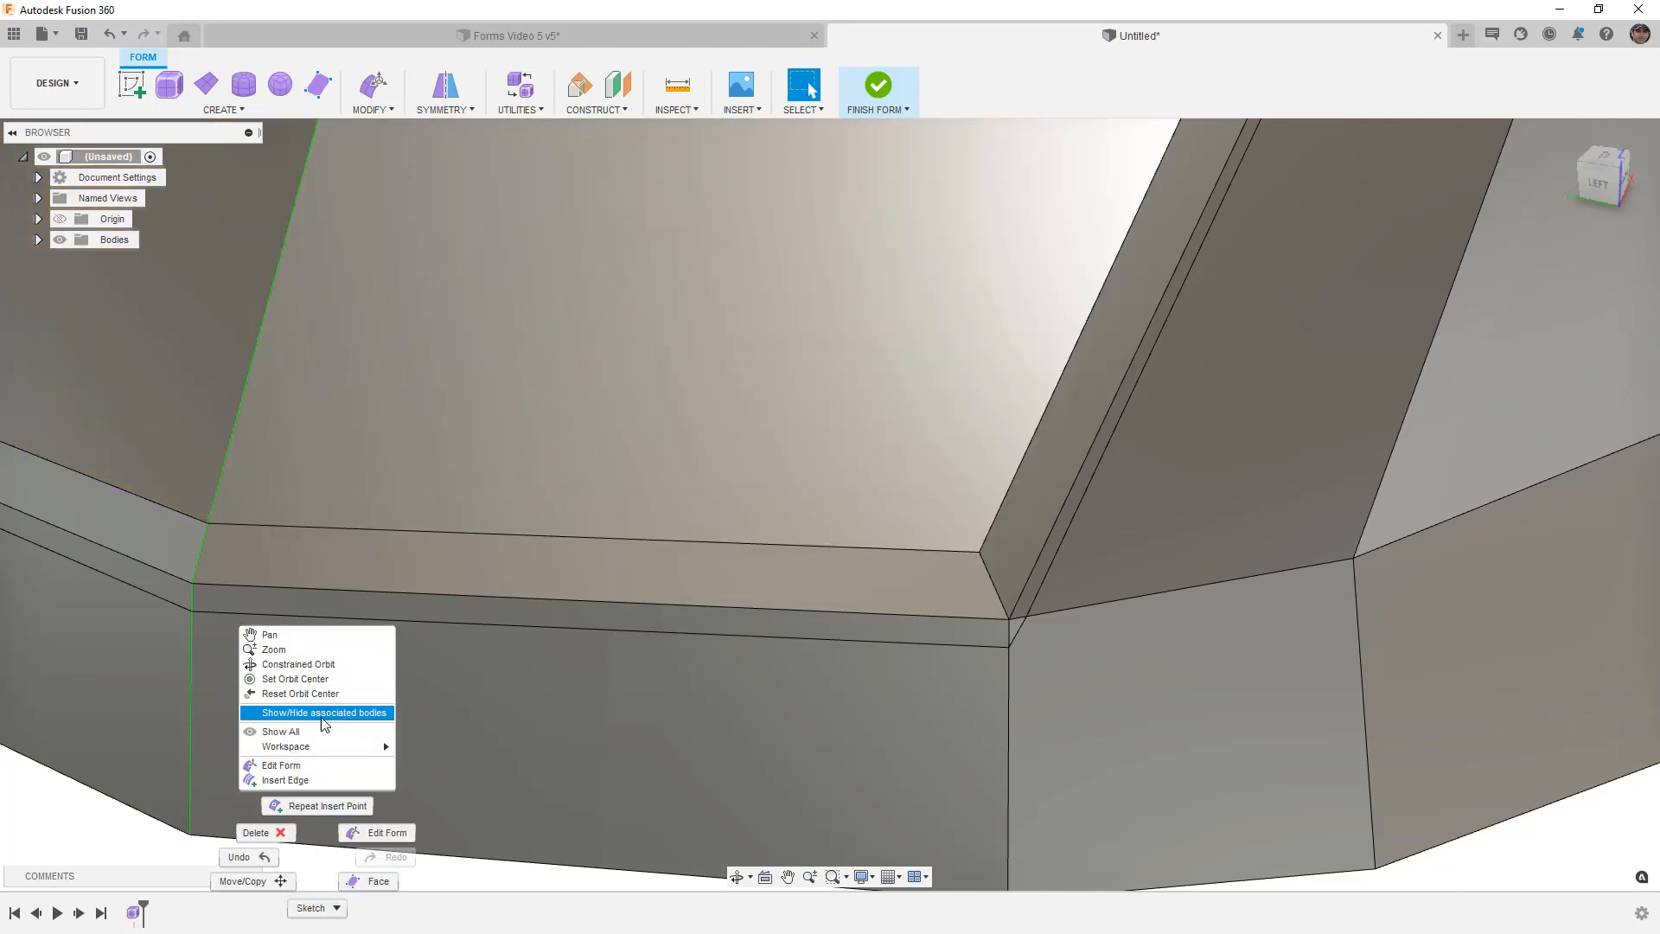
{"action": "left_click", "coordinate": [329, 804]}
{"action": "left_click", "coordinate": [1019, 632]}
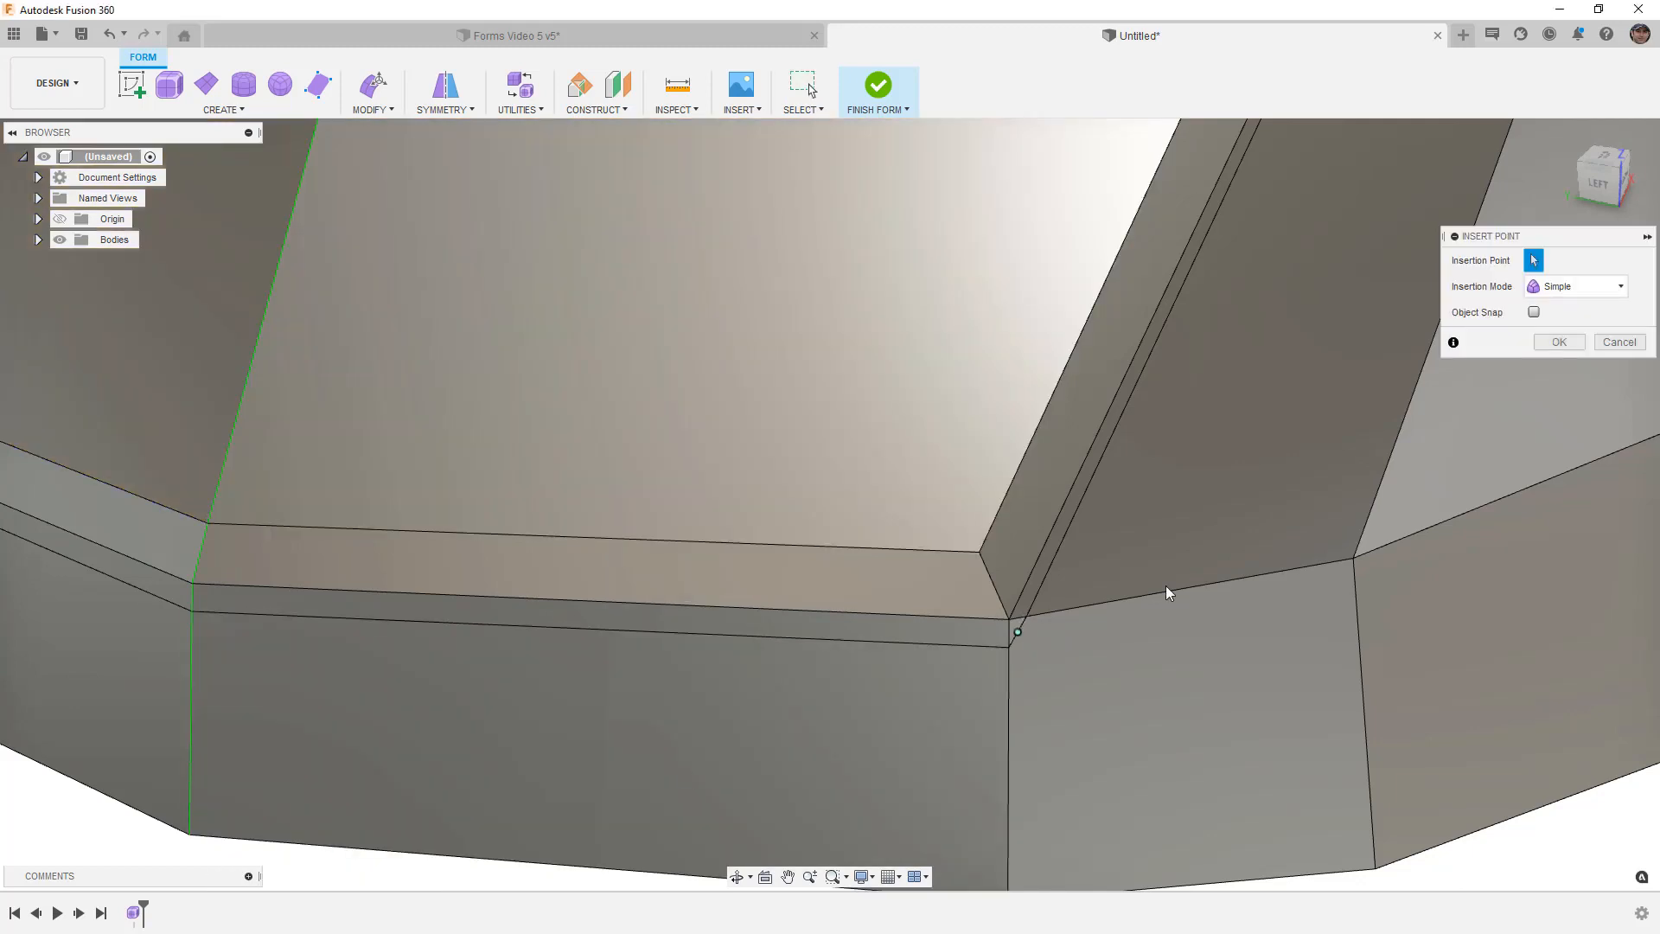
{"action": "left_click", "coordinate": [1561, 342]}
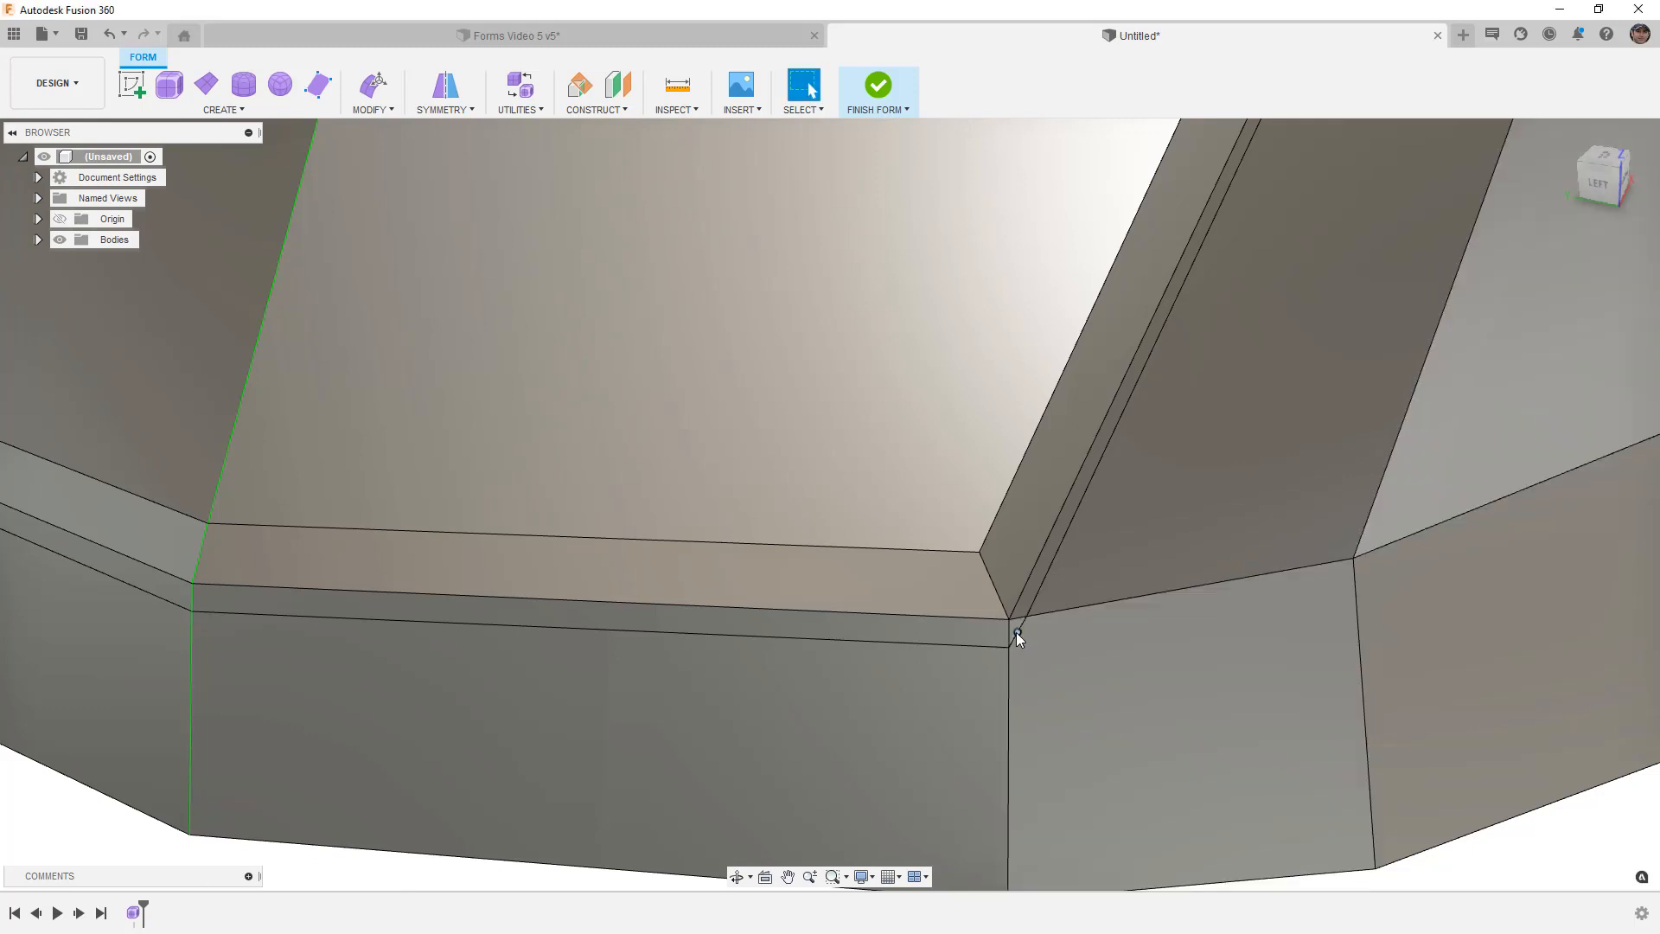
Step: In the left view, move the new corner point by -0.335 mm and -0.645 mm to square off the supporting edges
{"action": "left_click", "coordinate": [1018, 632]}
{"action": "left_click", "coordinate": [373, 83]}
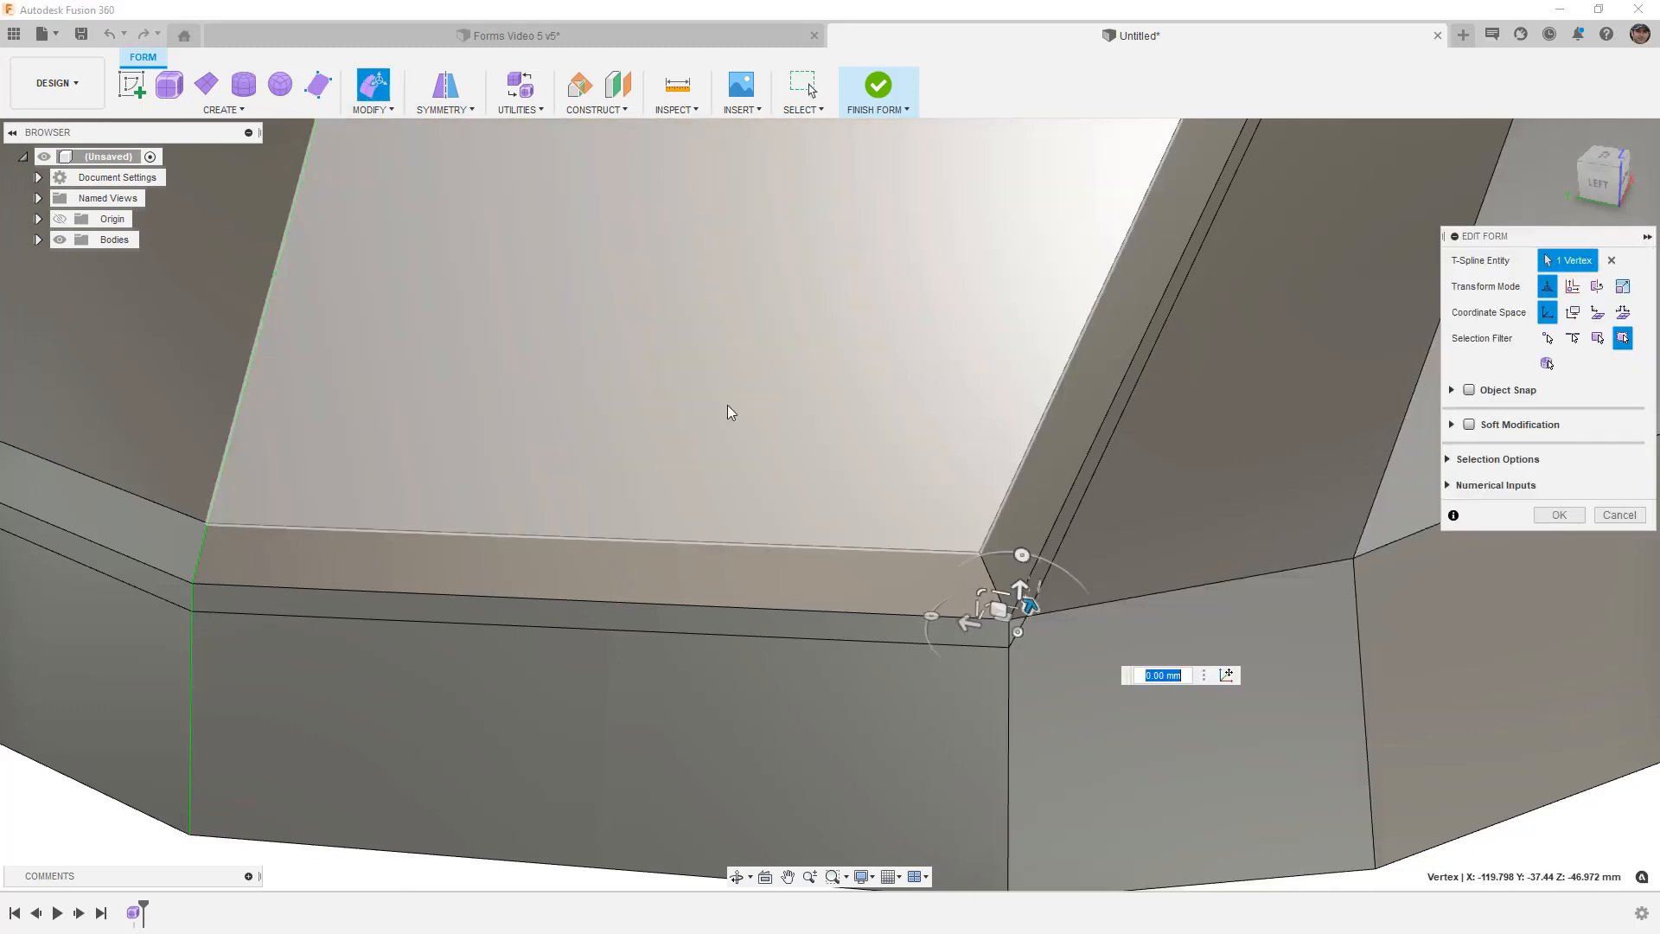
{"action": "left_click", "coordinate": [1601, 184]}
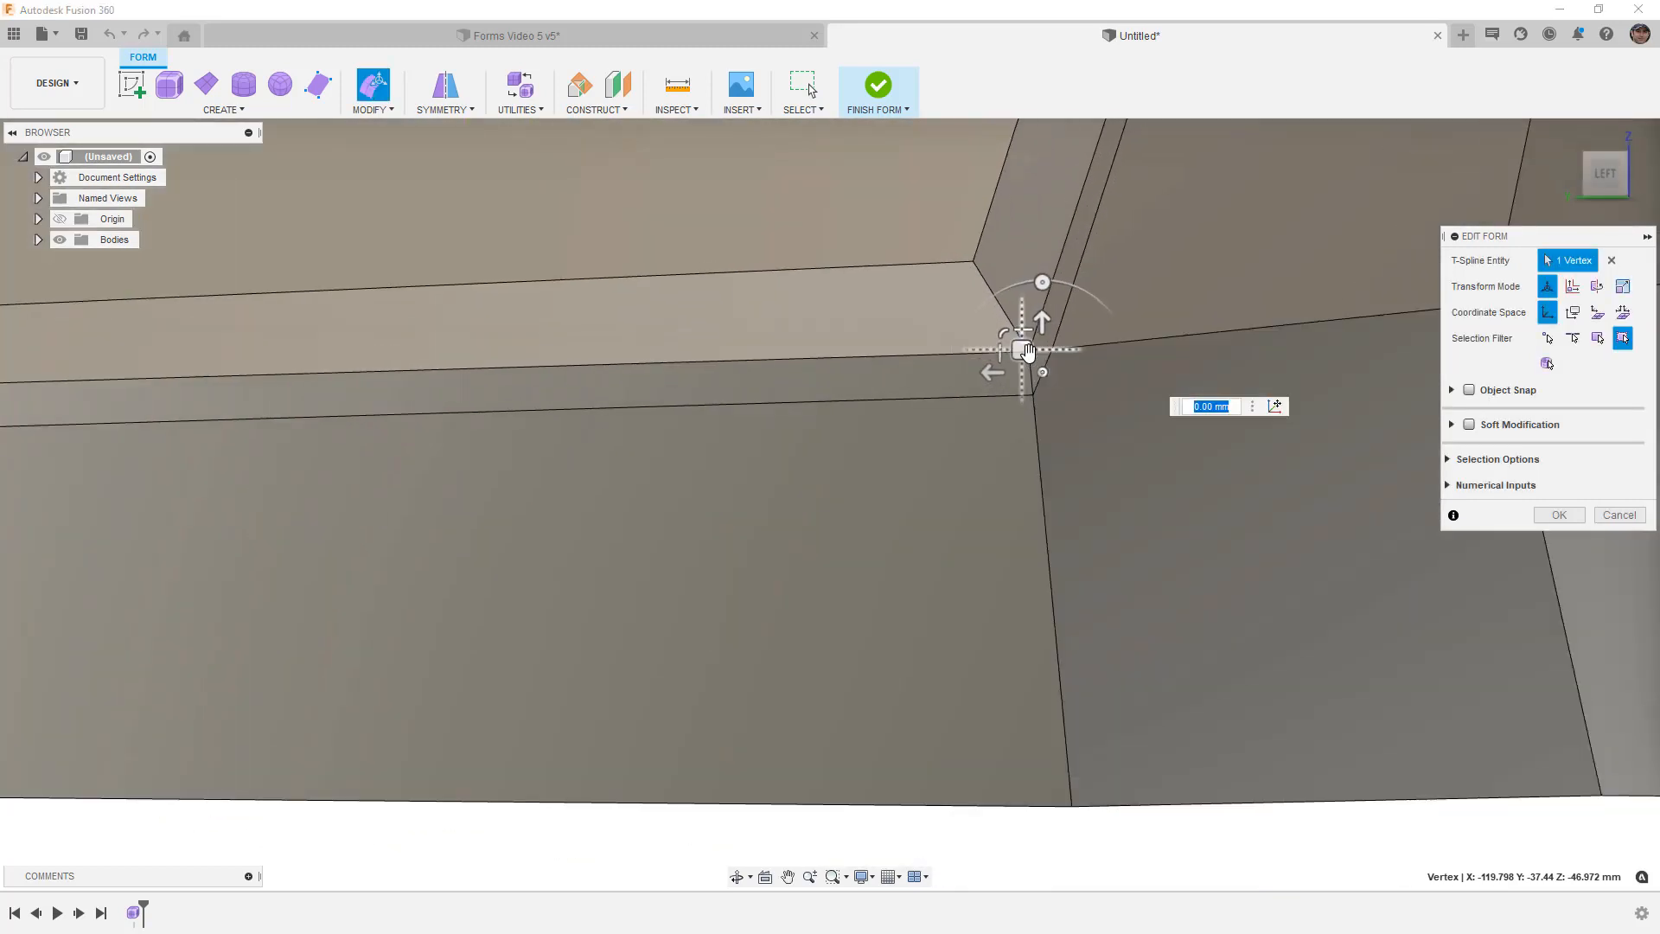
{"action": "left_click_drag", "start_coordinate": [1027, 350], "coordinate": [1034, 372]}
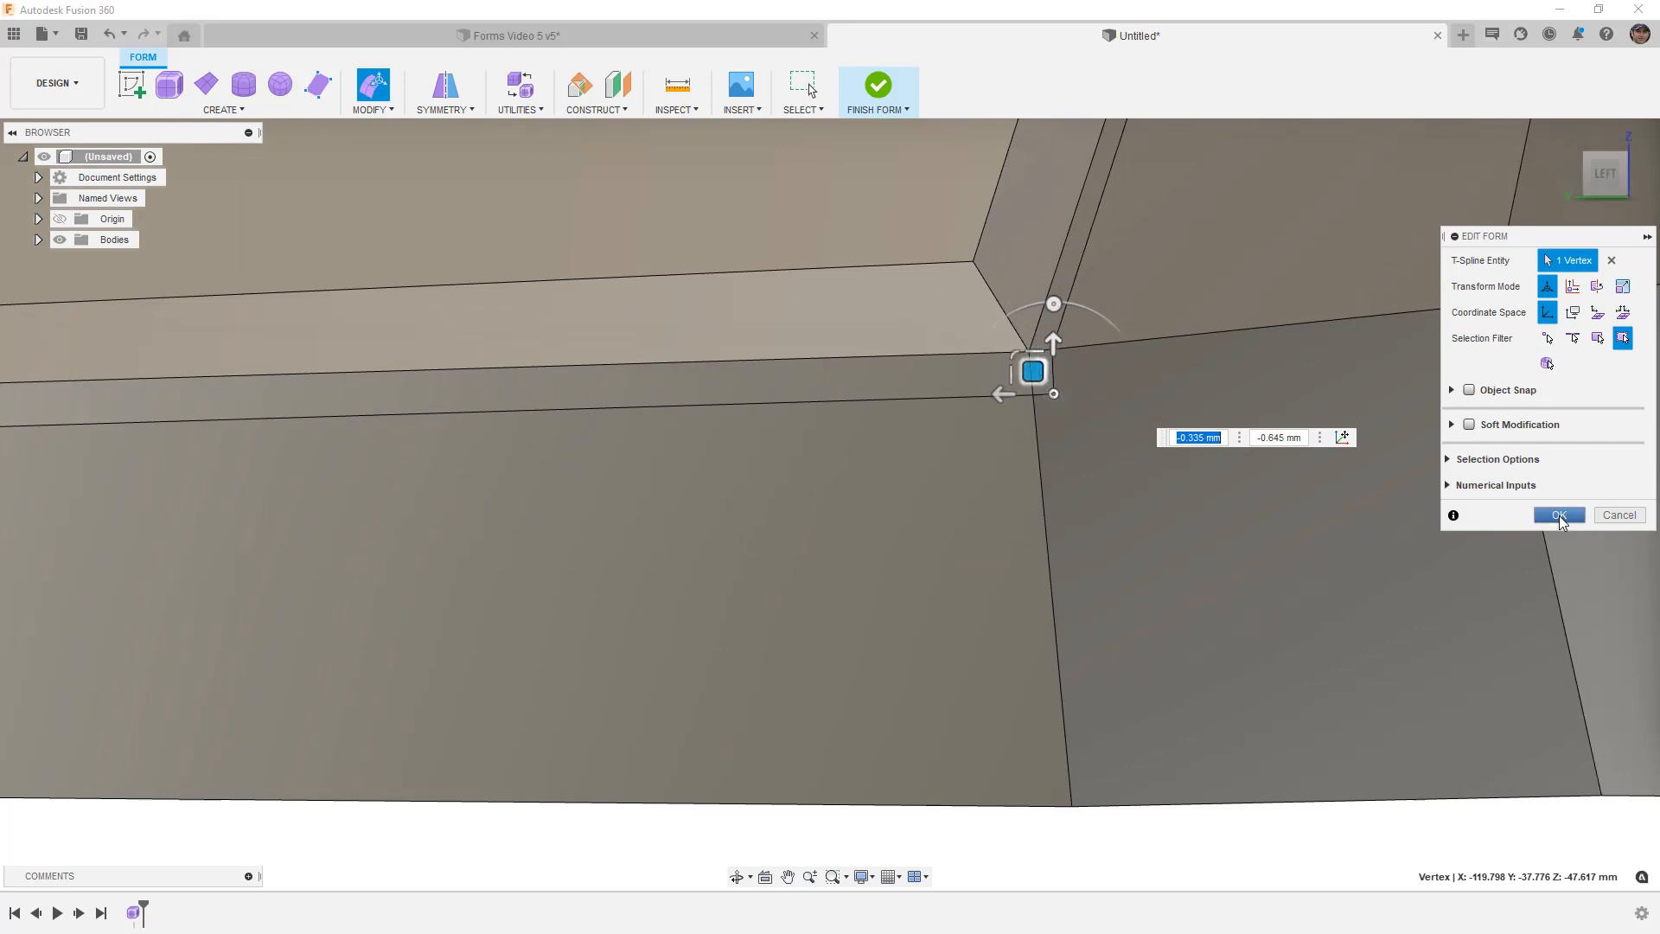
{"action": "left_click", "coordinate": [1559, 515]}
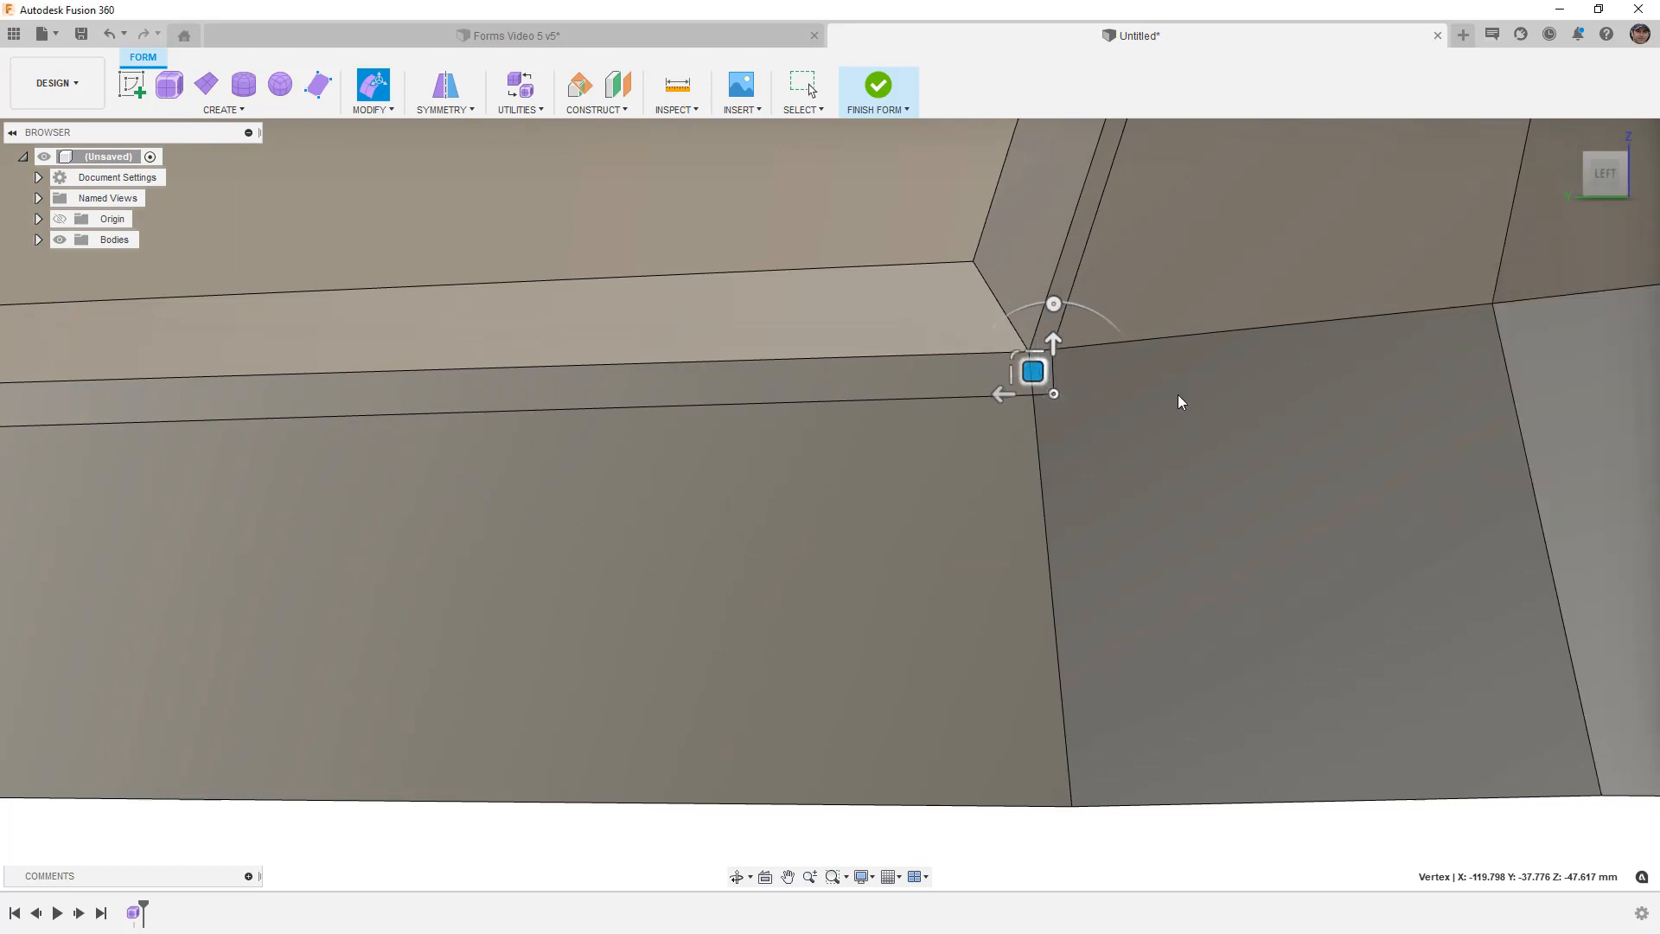
Step: Insert an edge from the squared corner point down to the middle of the adjacent wall panel's bottom edge
{"action": "left_click", "coordinate": [376, 111]}
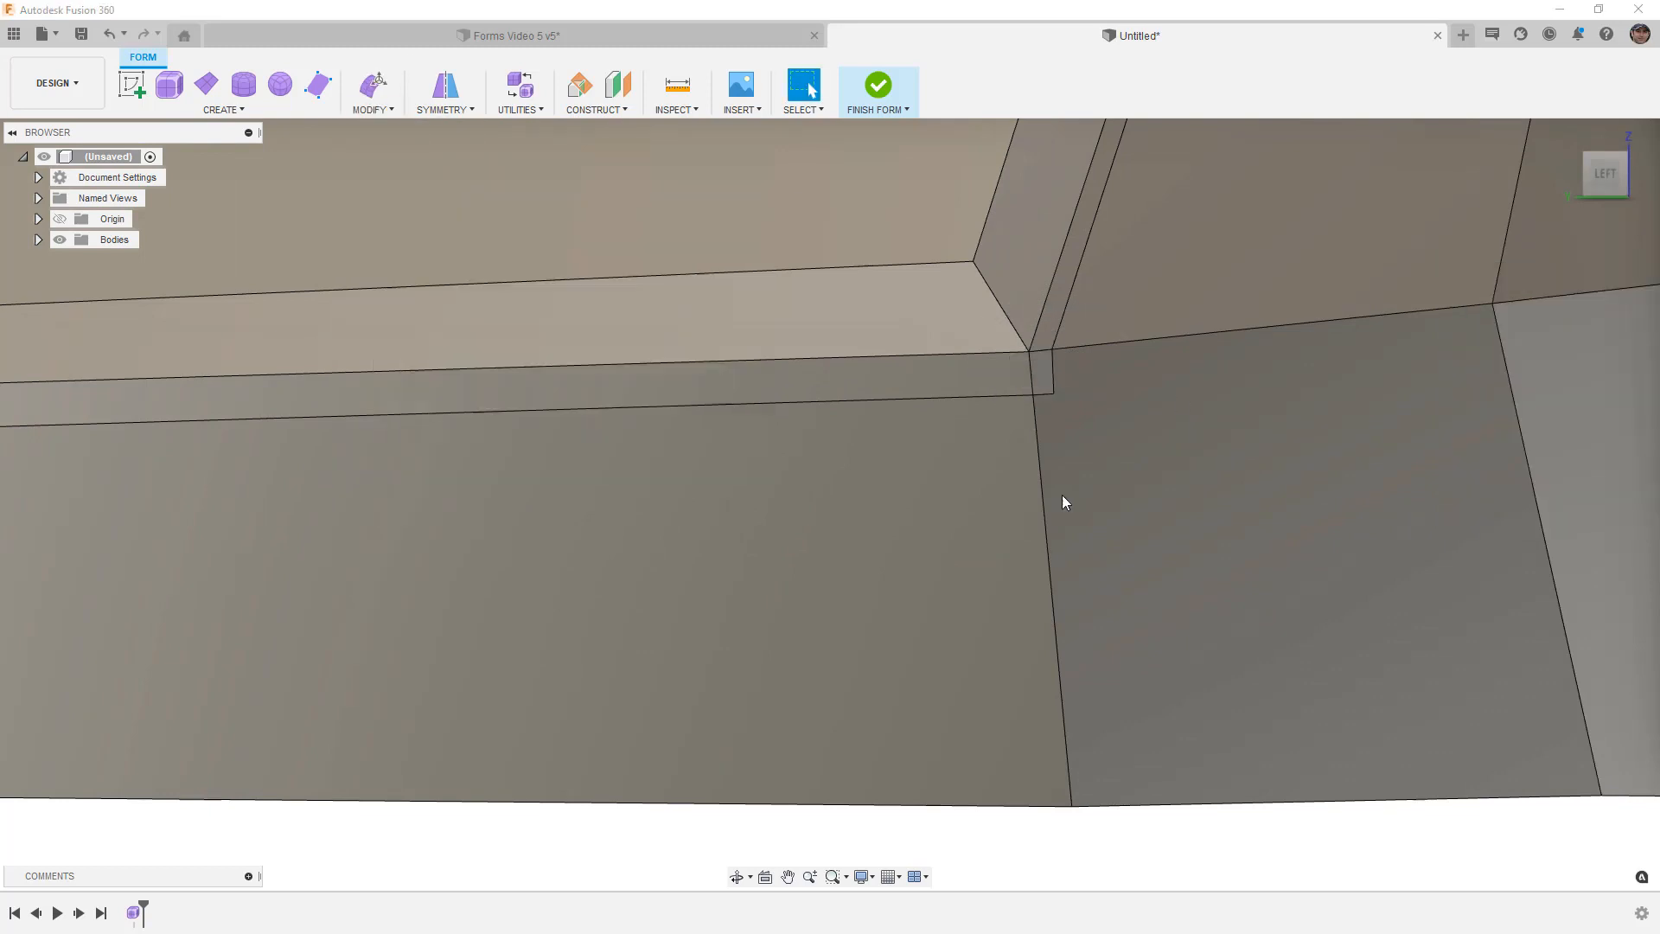
{"action": "left_click", "coordinate": [1338, 801]}
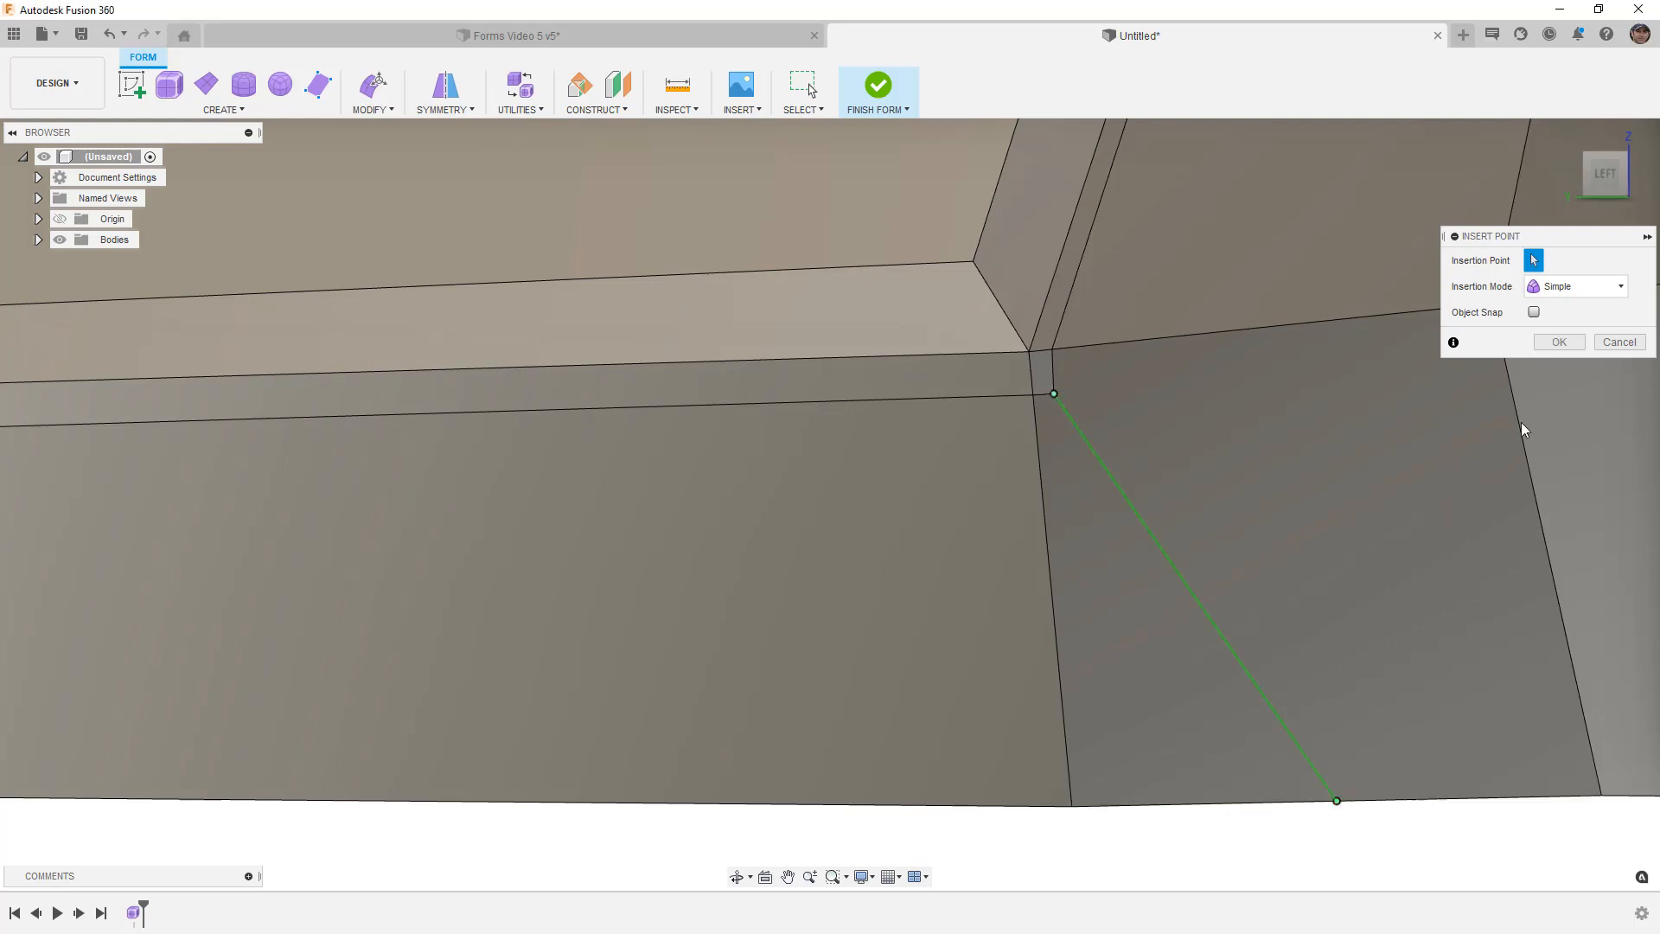
{"action": "left_click", "coordinate": [1554, 346]}
Step: Examine the corner in smooth display, return to box display, and undo all the inserted supporting edges
{"action": "middle_click_drag", "start_coordinate": [1504, 351], "coordinate": [1078, 597], "text": "shift"}
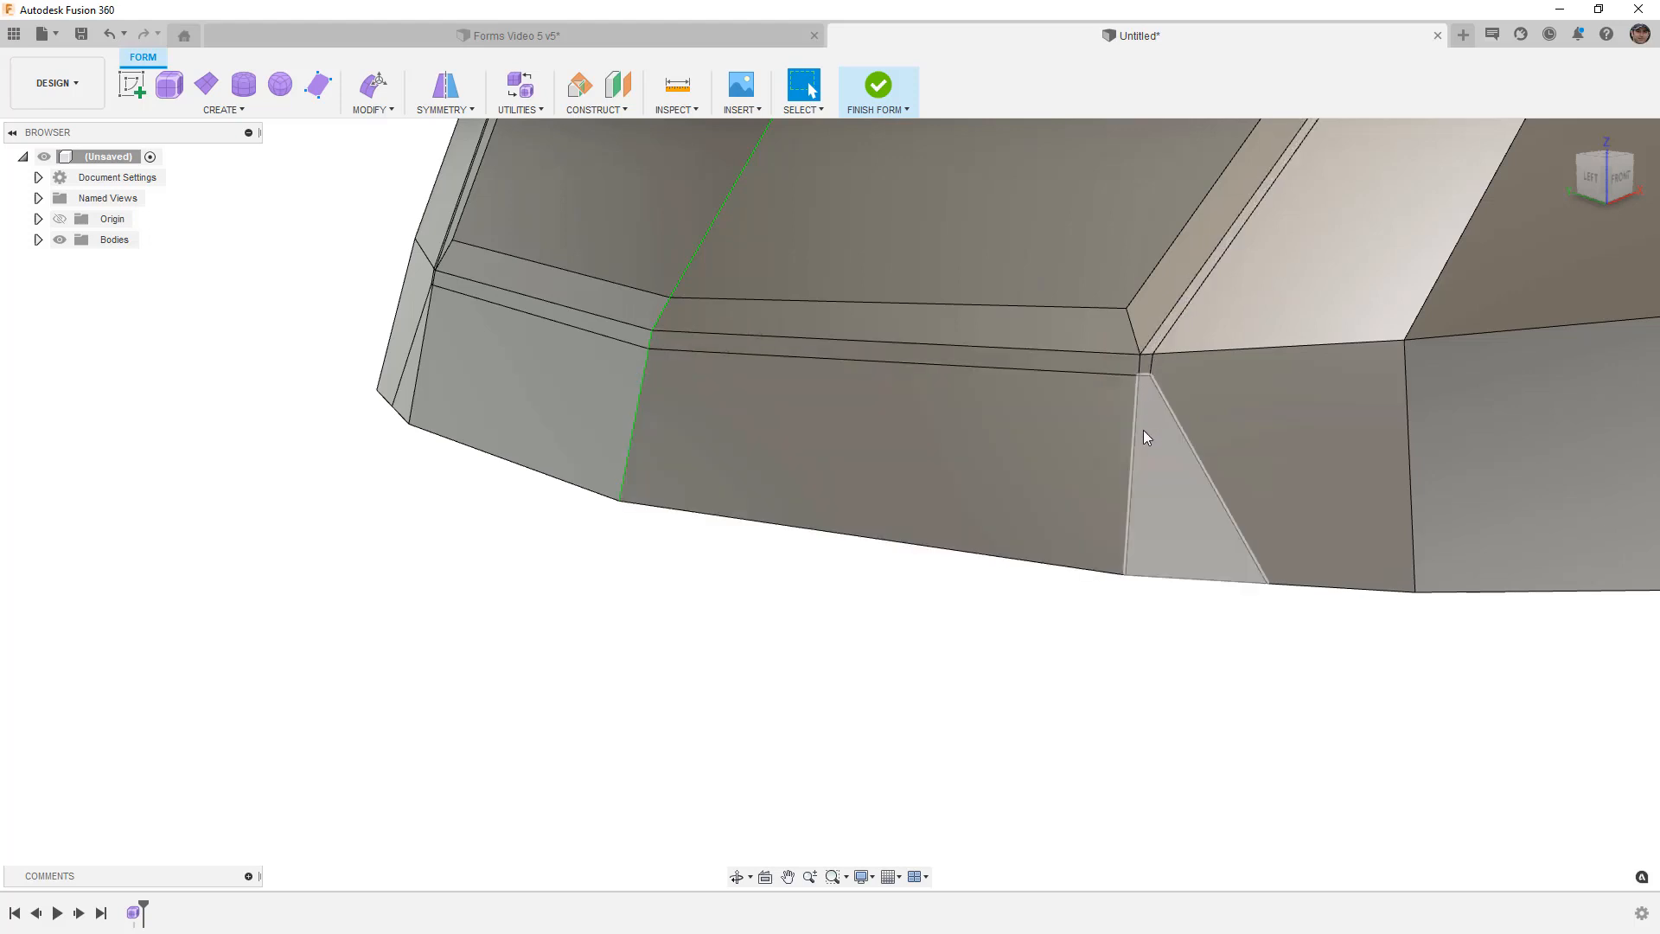
{"action": "key", "text": "alt+3"}
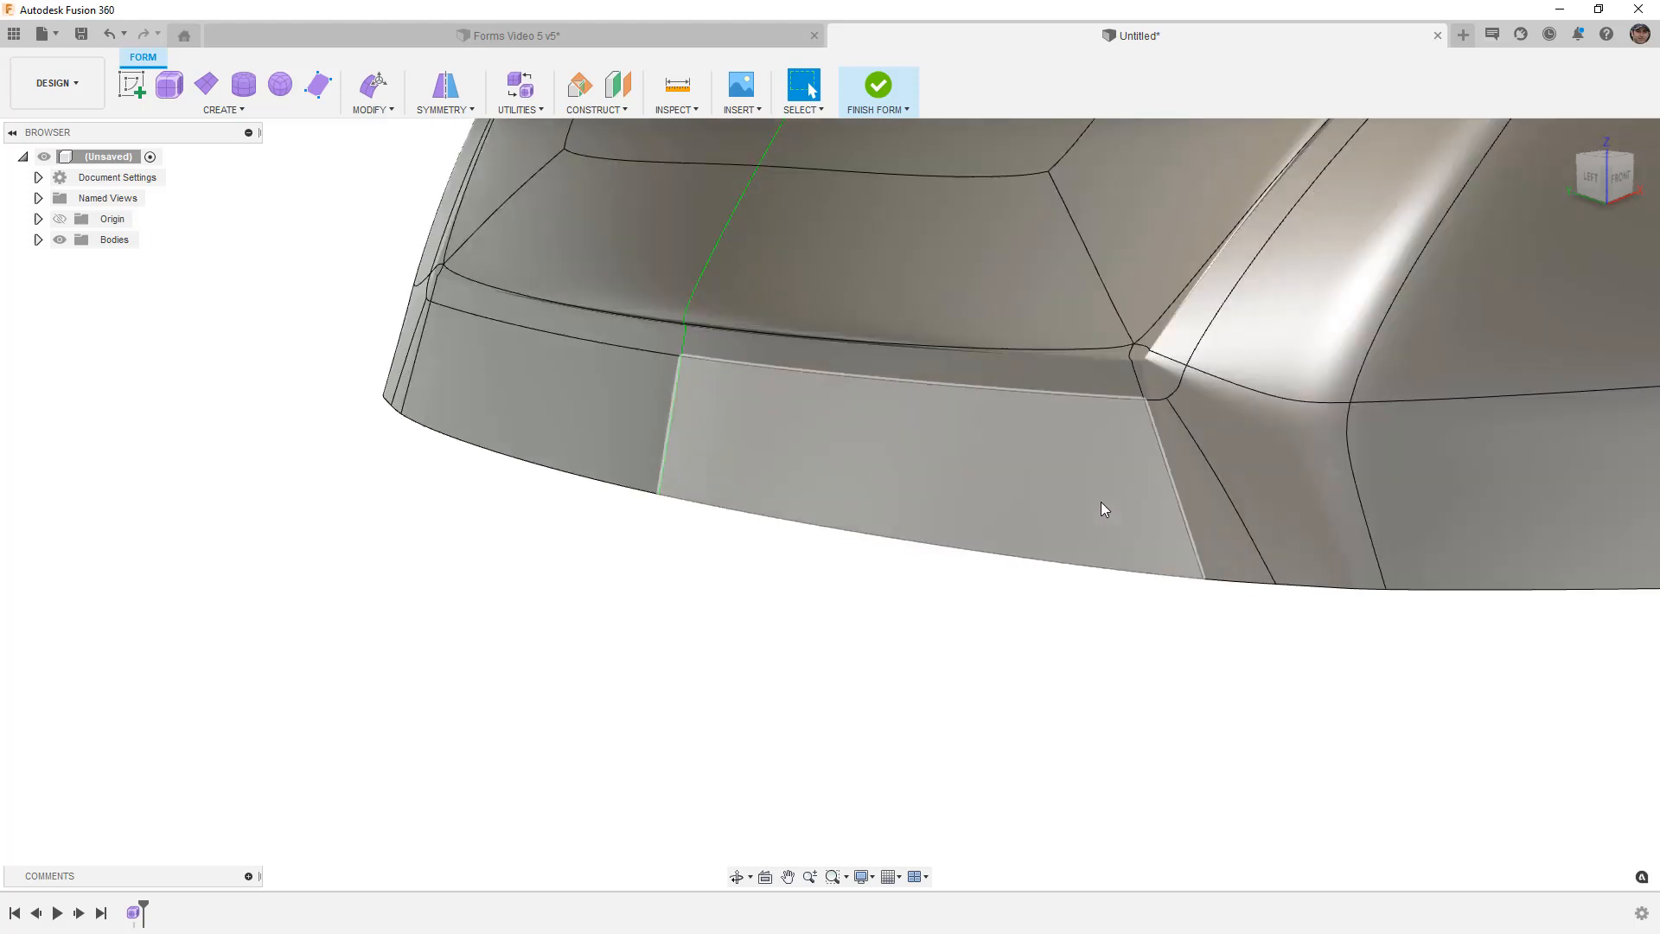
{"action": "scroll", "coordinate": [1100, 536], "scroll_direction": "down", "scroll_amount": 3}
{"action": "scroll", "coordinate": [1135, 447], "scroll_direction": "up", "scroll_amount": 4}
{"action": "scroll", "coordinate": [1120, 428], "scroll_direction": "up", "scroll_amount": 2}
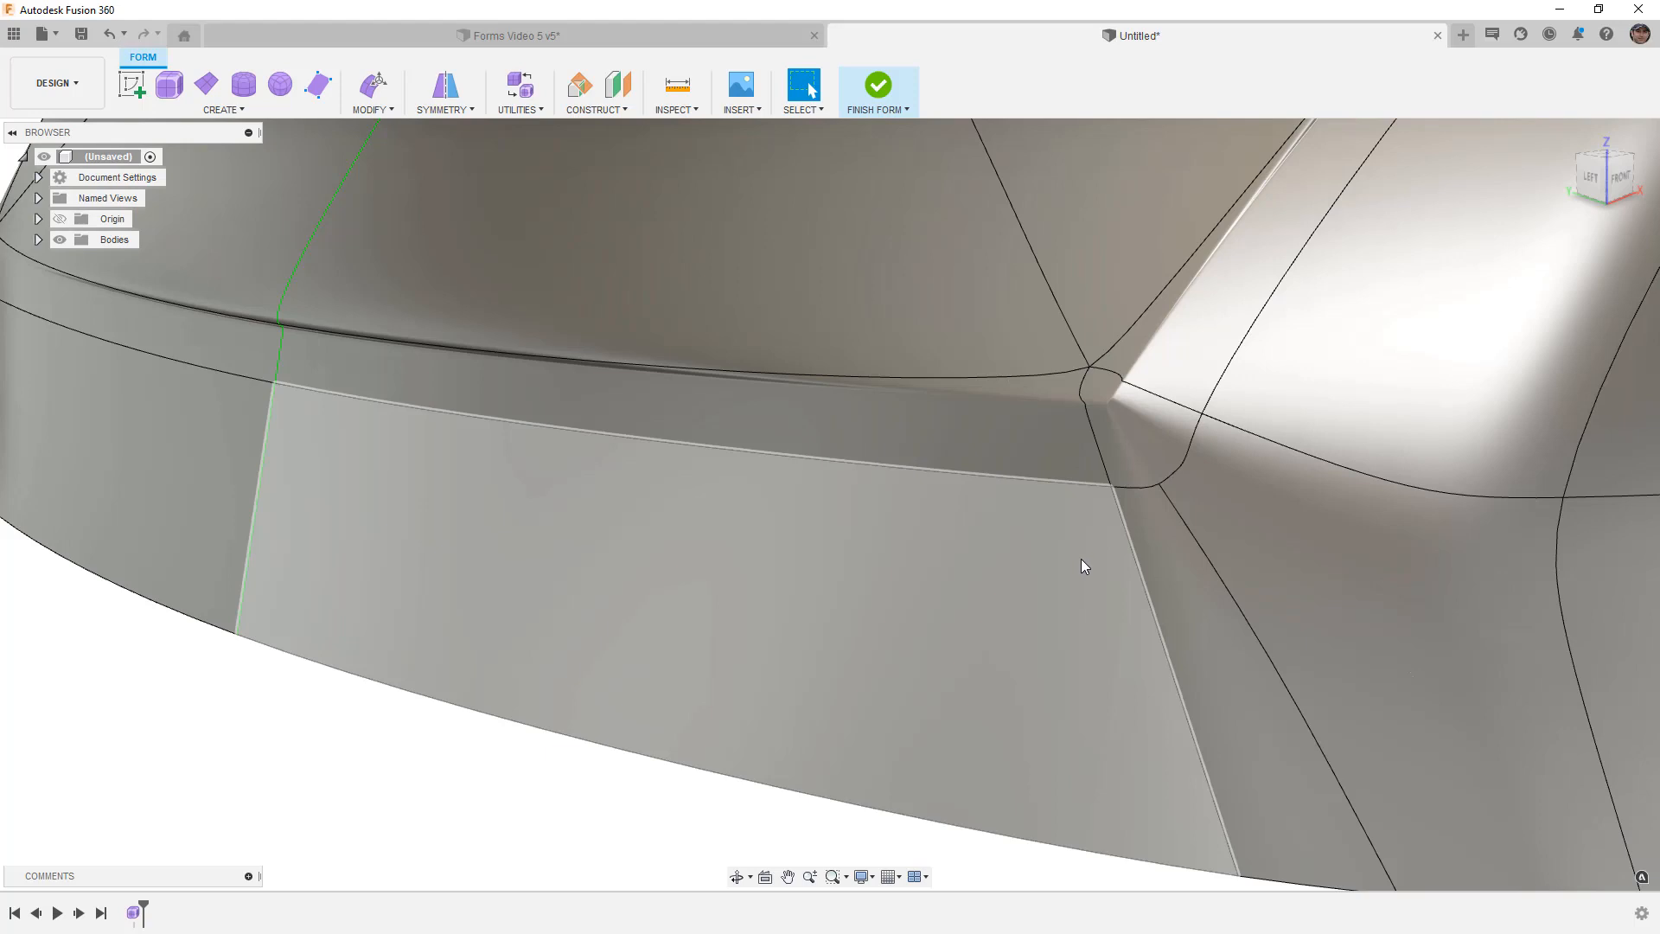
{"action": "key", "text": "ctrl+z"}
{"action": "key", "text": "ctrl+z"}
{"action": "key", "text": "ctrl+z"}
{"action": "scroll", "coordinate": [1074, 572], "scroll_direction": "down", "scroll_amount": 3}
{"action": "key", "text": "ctrl+1"}
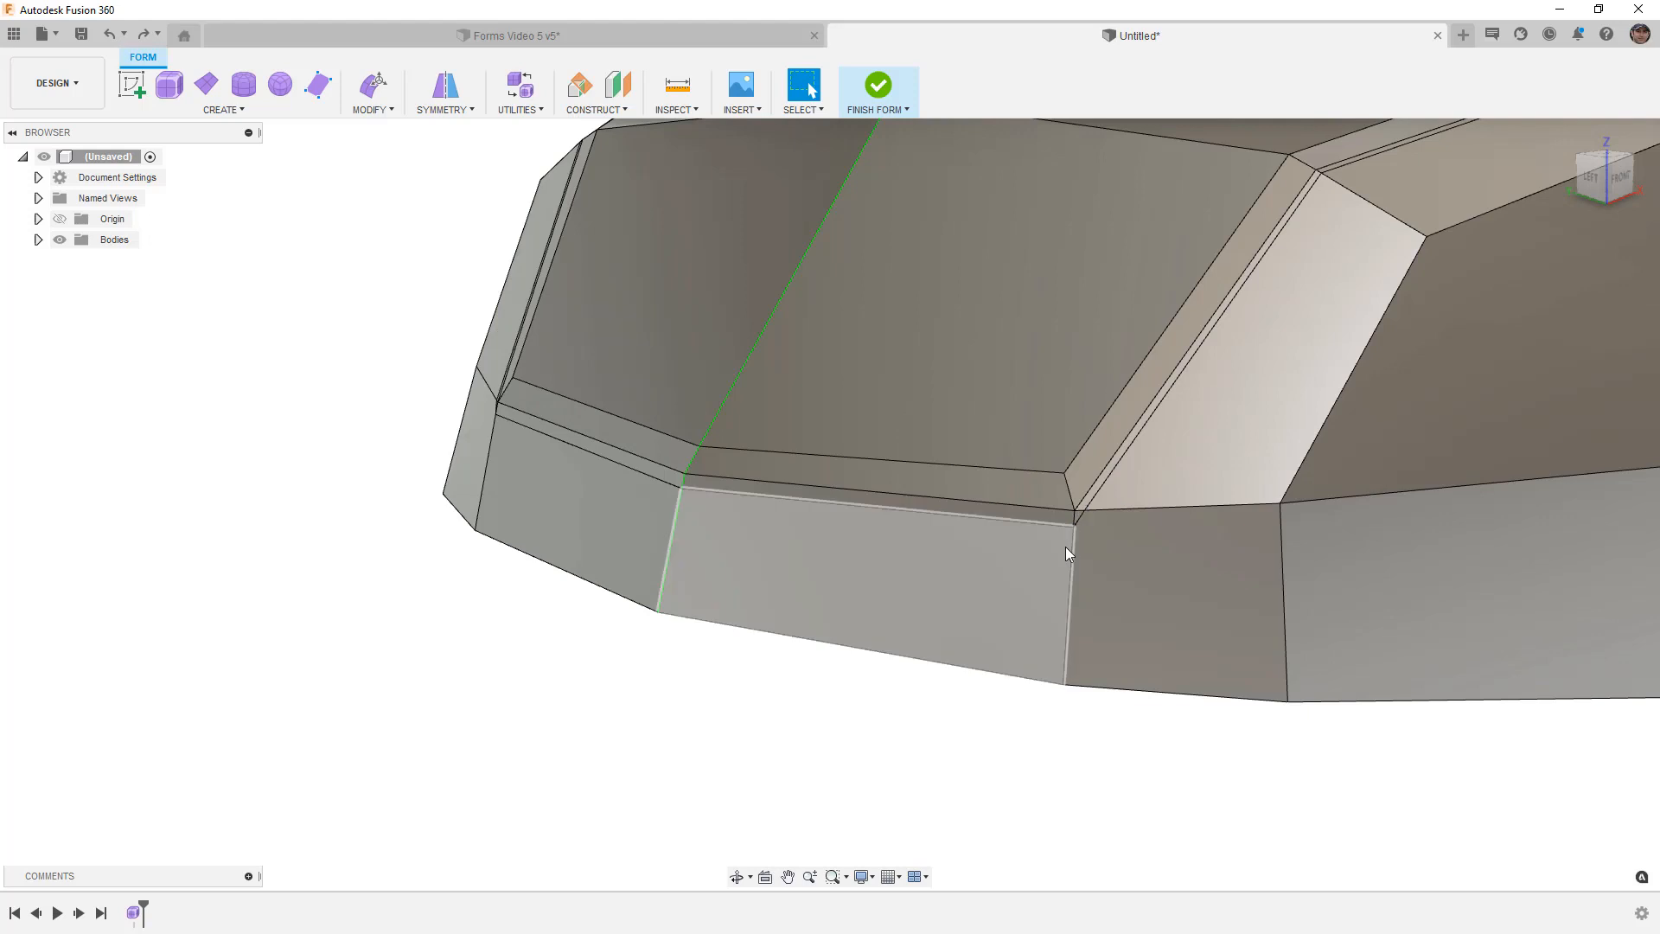
{"action": "scroll", "coordinate": [1071, 558], "scroll_direction": "down", "scroll_amount": 2}
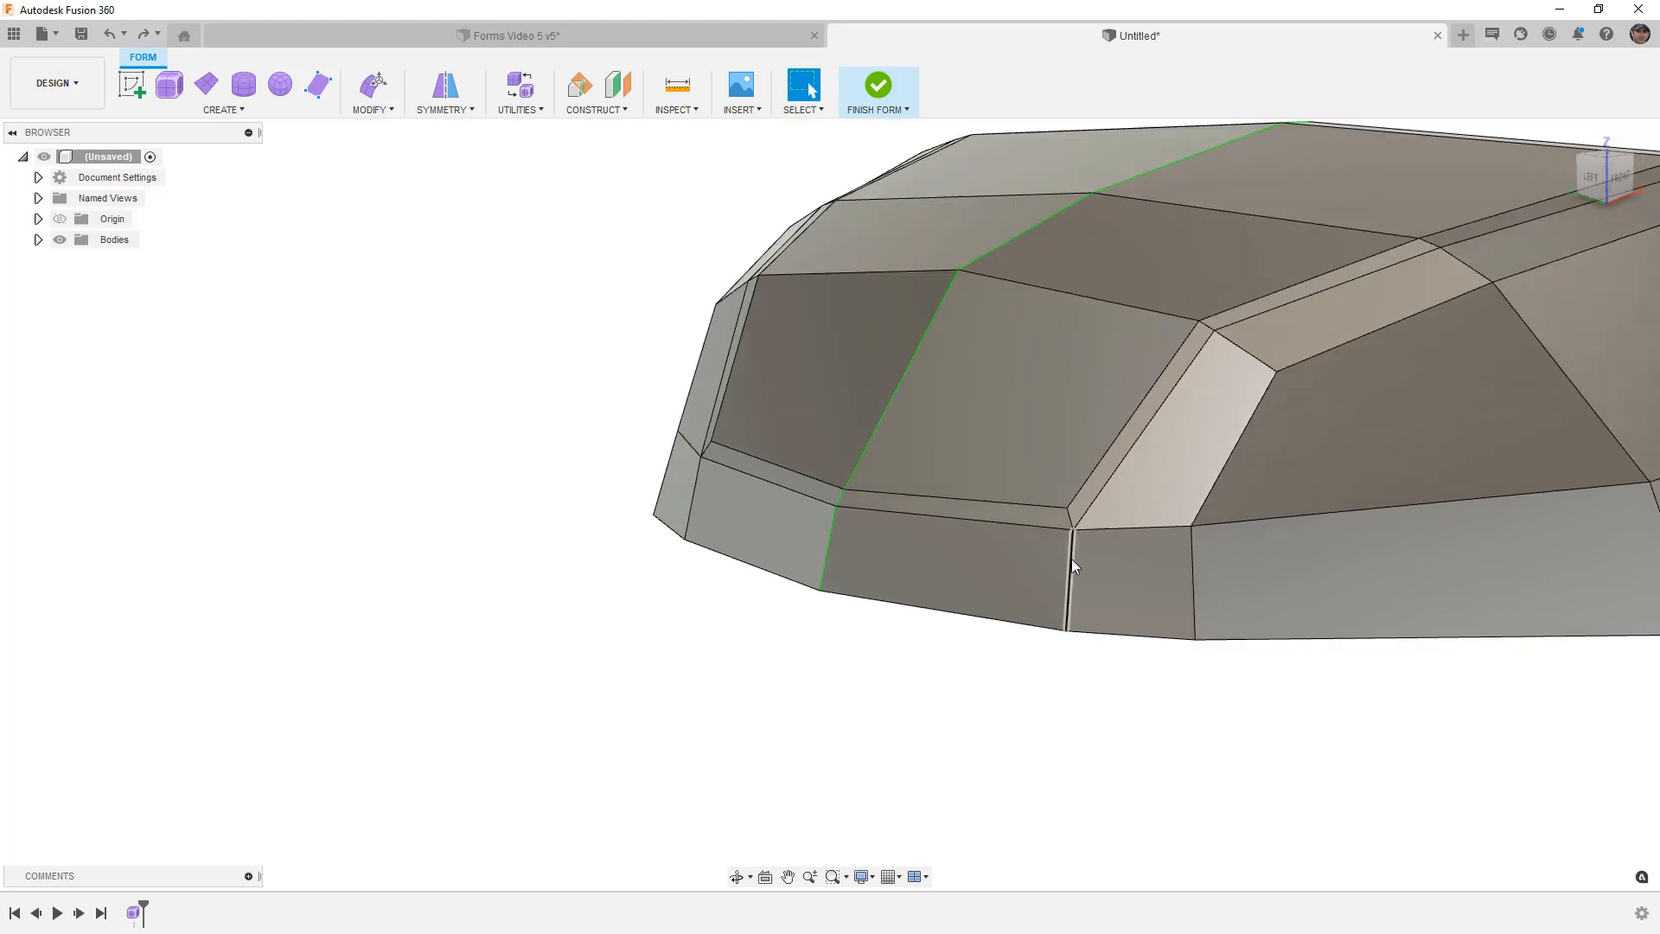
Step: In the front view, move the strip's two inner edges at the narrow end by -1.464 mm and -1.595 mm toward the outer edge
{"action": "double_click", "coordinate": [1036, 505]}
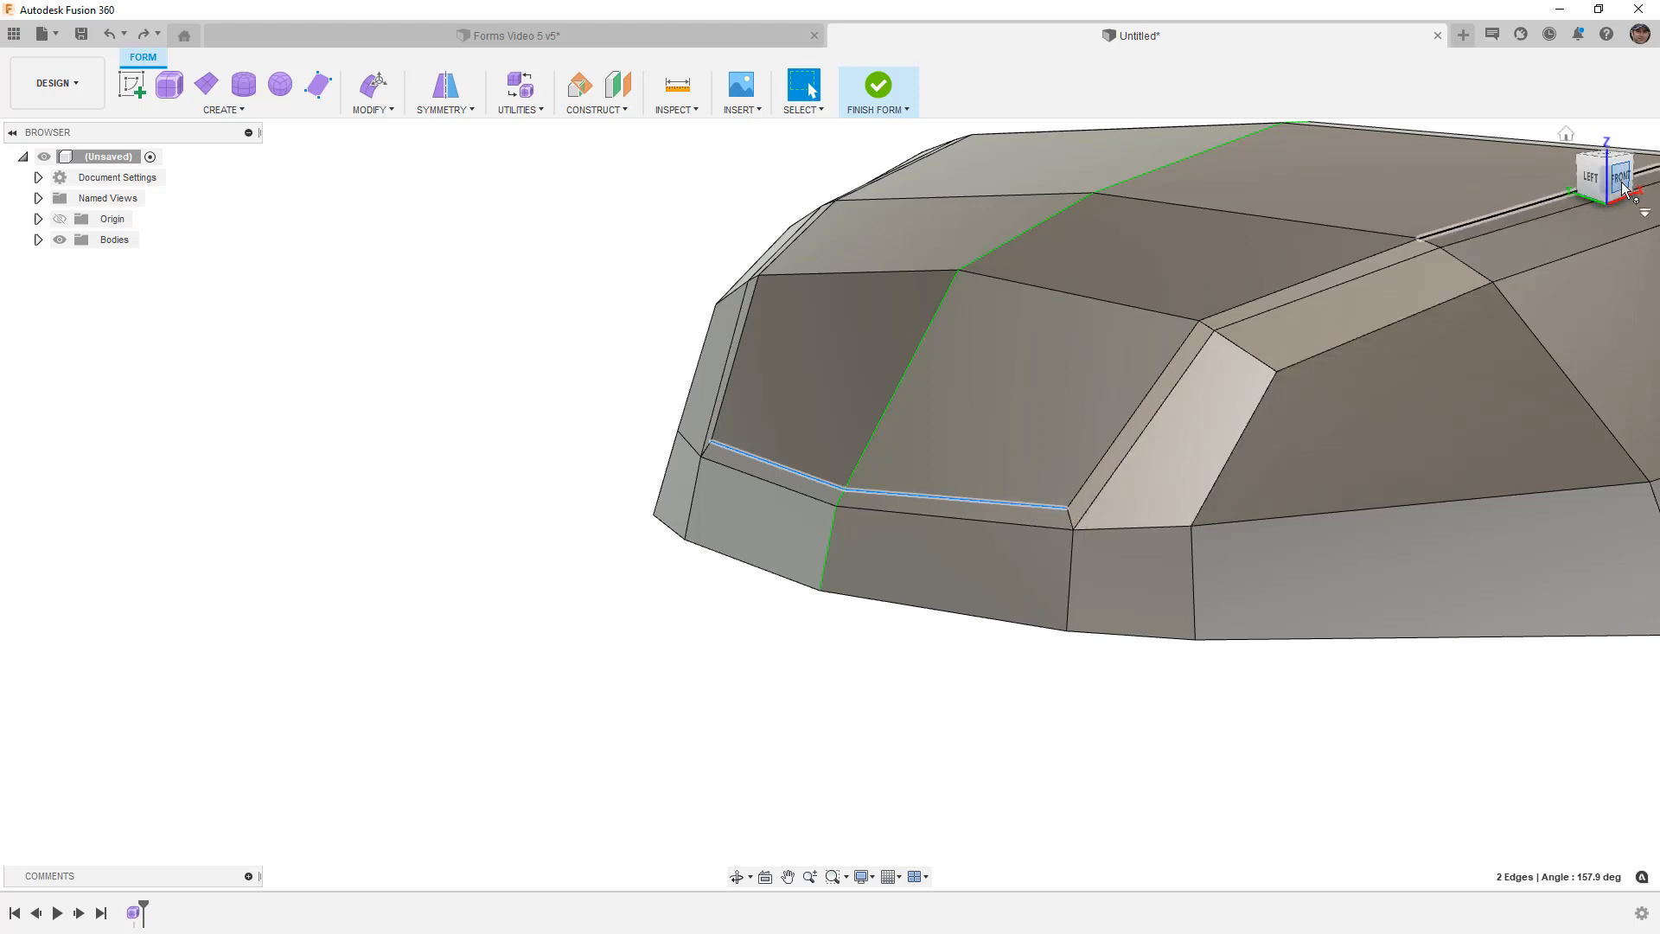
{"action": "left_click", "coordinate": [1624, 184]}
{"action": "scroll", "coordinate": [807, 471], "scroll_direction": "up", "scroll_amount": 3}
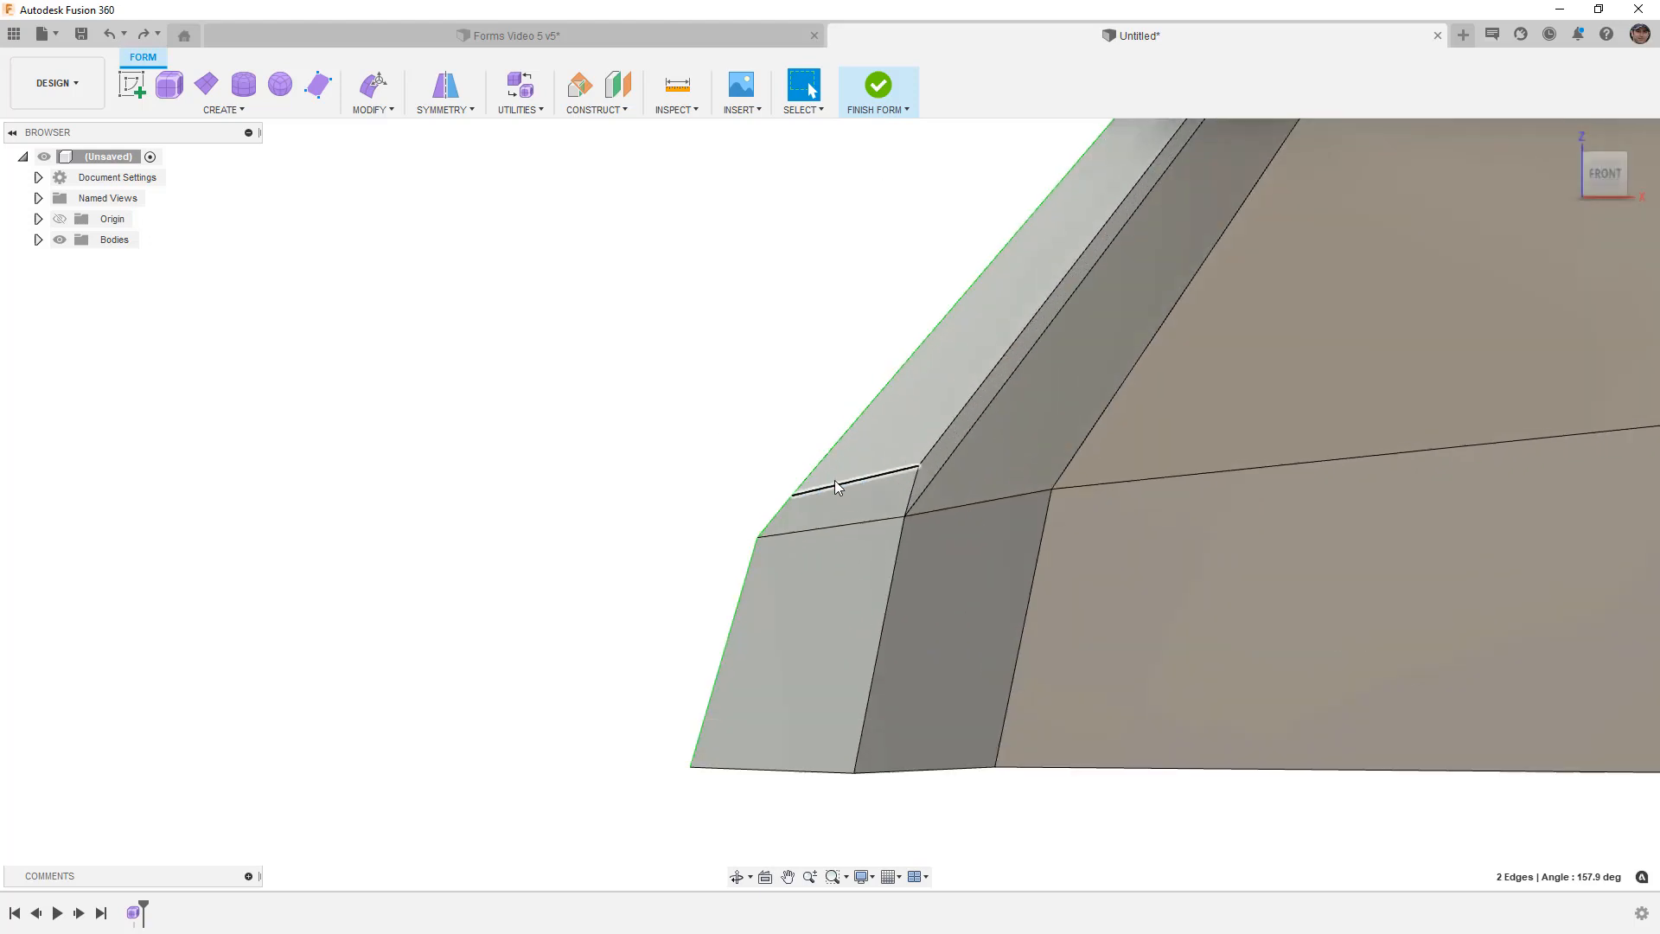
{"action": "left_click", "coordinate": [373, 83]}
{"action": "scroll", "coordinate": [795, 529], "scroll_direction": "up", "scroll_amount": 2}
{"action": "left_click_drag", "start_coordinate": [895, 423], "coordinate": [845, 494]}
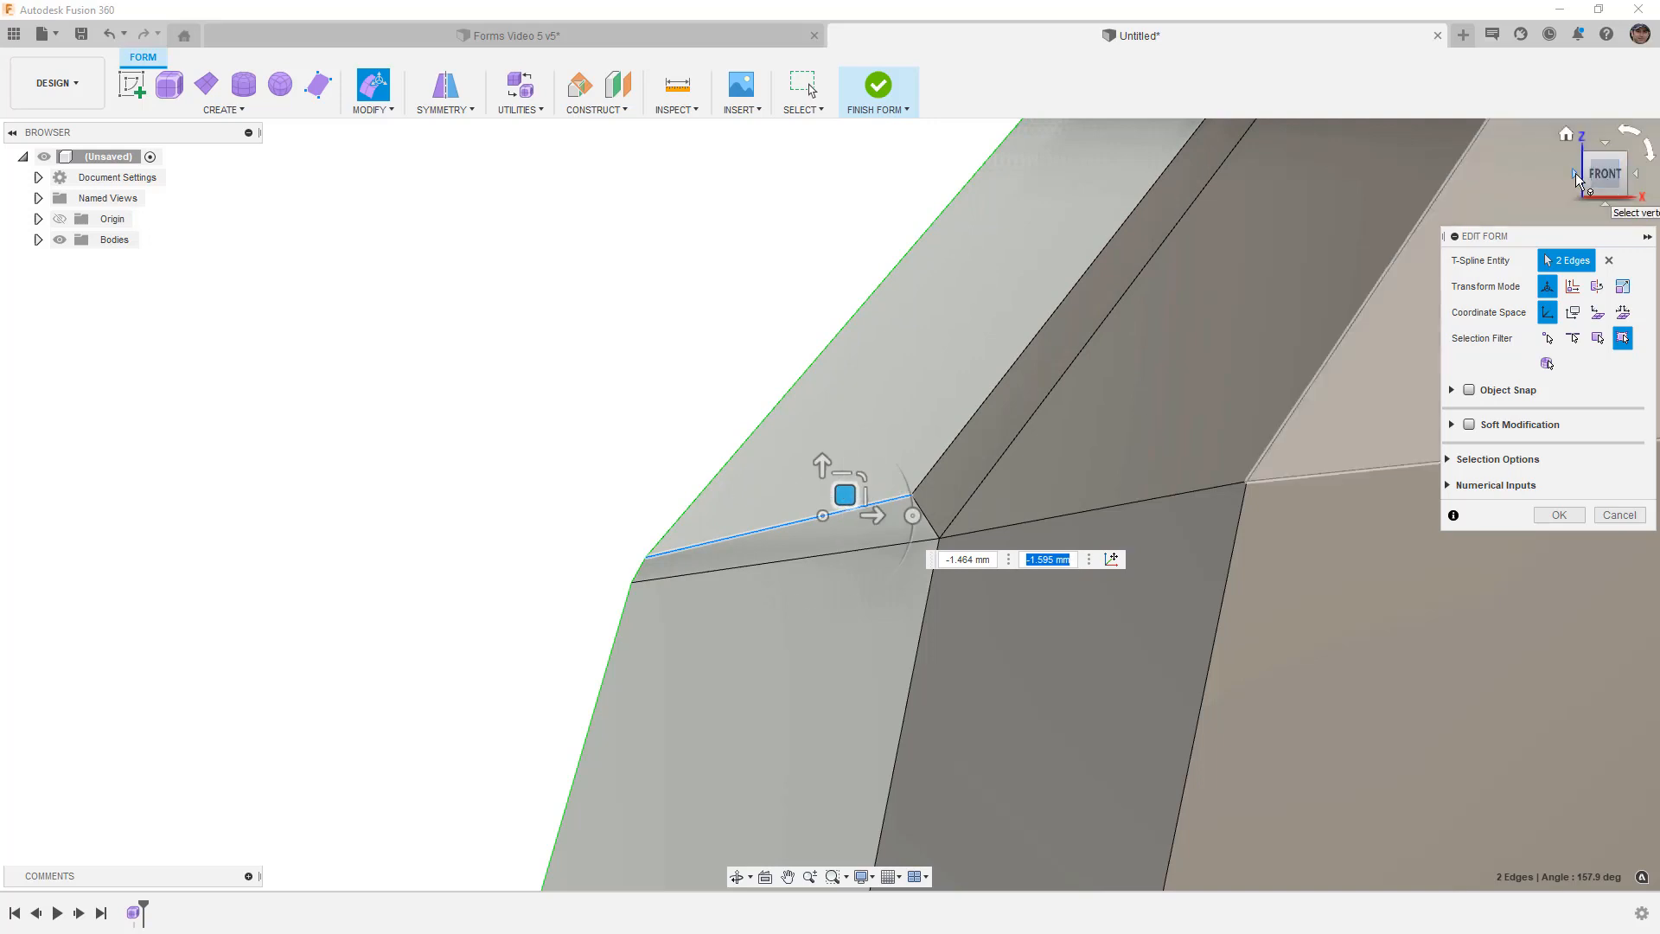
Step: In the left view, move the strip's inner side edge chain by -1.538 mm and -0.633 mm toward its outer edge
{"action": "left_click", "coordinate": [1574, 175]}
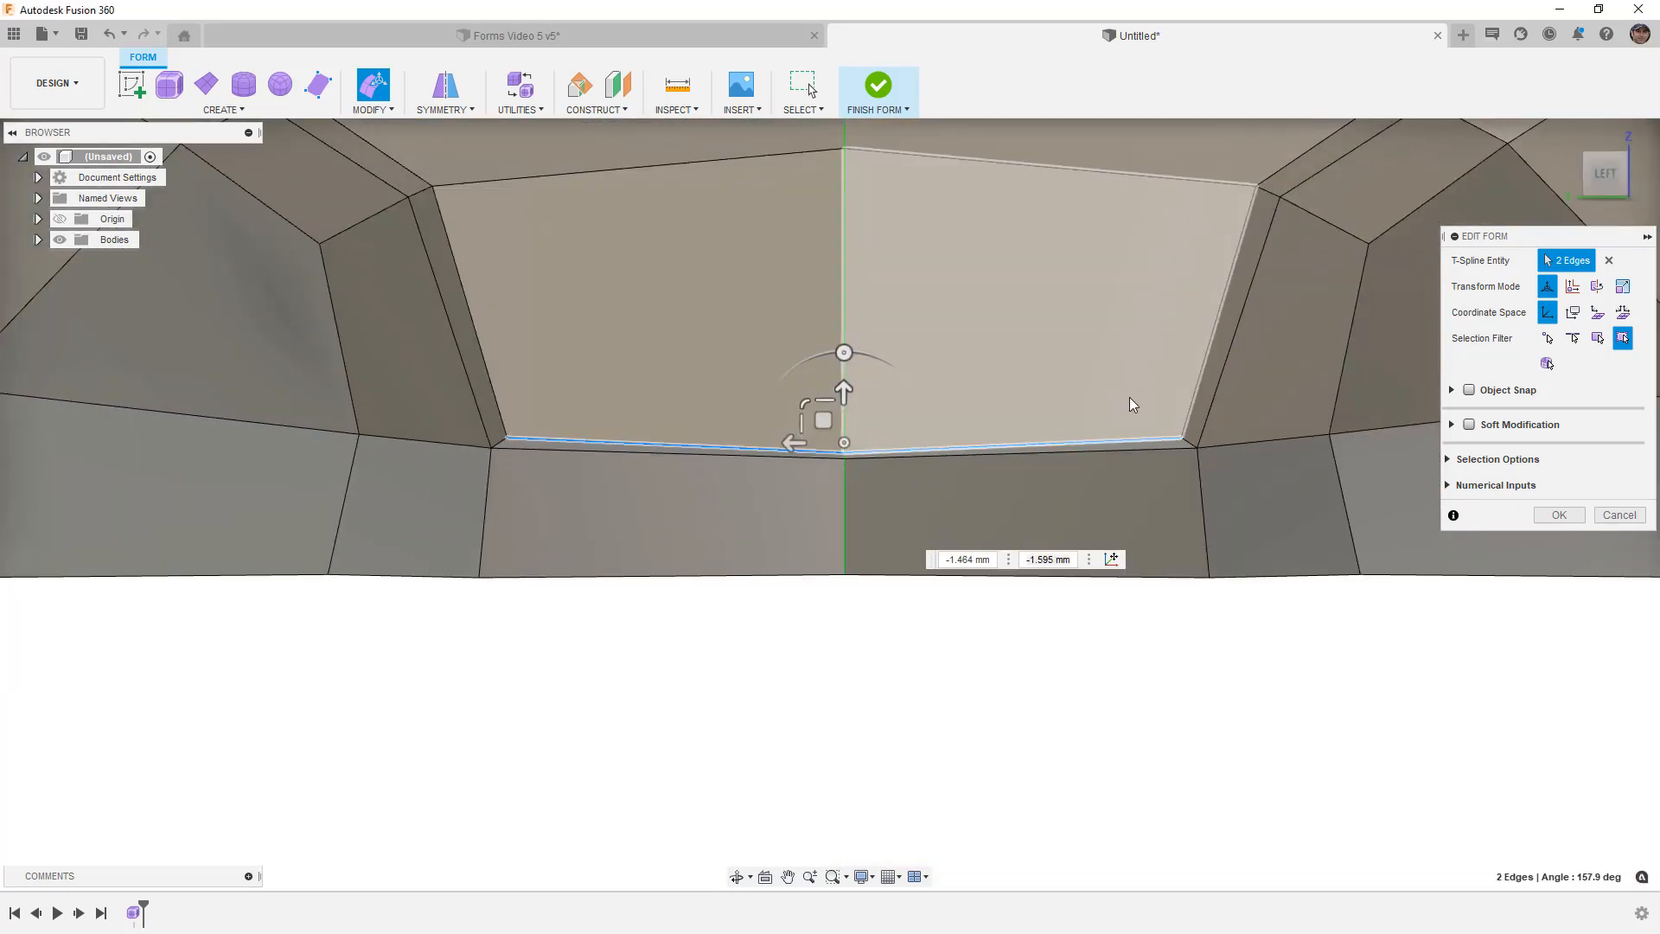
{"action": "double_click", "coordinate": [1193, 401]}
{"action": "middle_click_drag", "start_coordinate": [1203, 417], "coordinate": [910, 614]}
{"action": "left_click_drag", "start_coordinate": [1090, 295], "coordinate": [1100, 296]}
Step: Move the strip's inner corner vertex 0.374 mm both ways in the left view, and about 0.69 mm and -0.161 mm in the front view
{"action": "scroll", "coordinate": [916, 619], "scroll_direction": "up", "scroll_amount": 3}
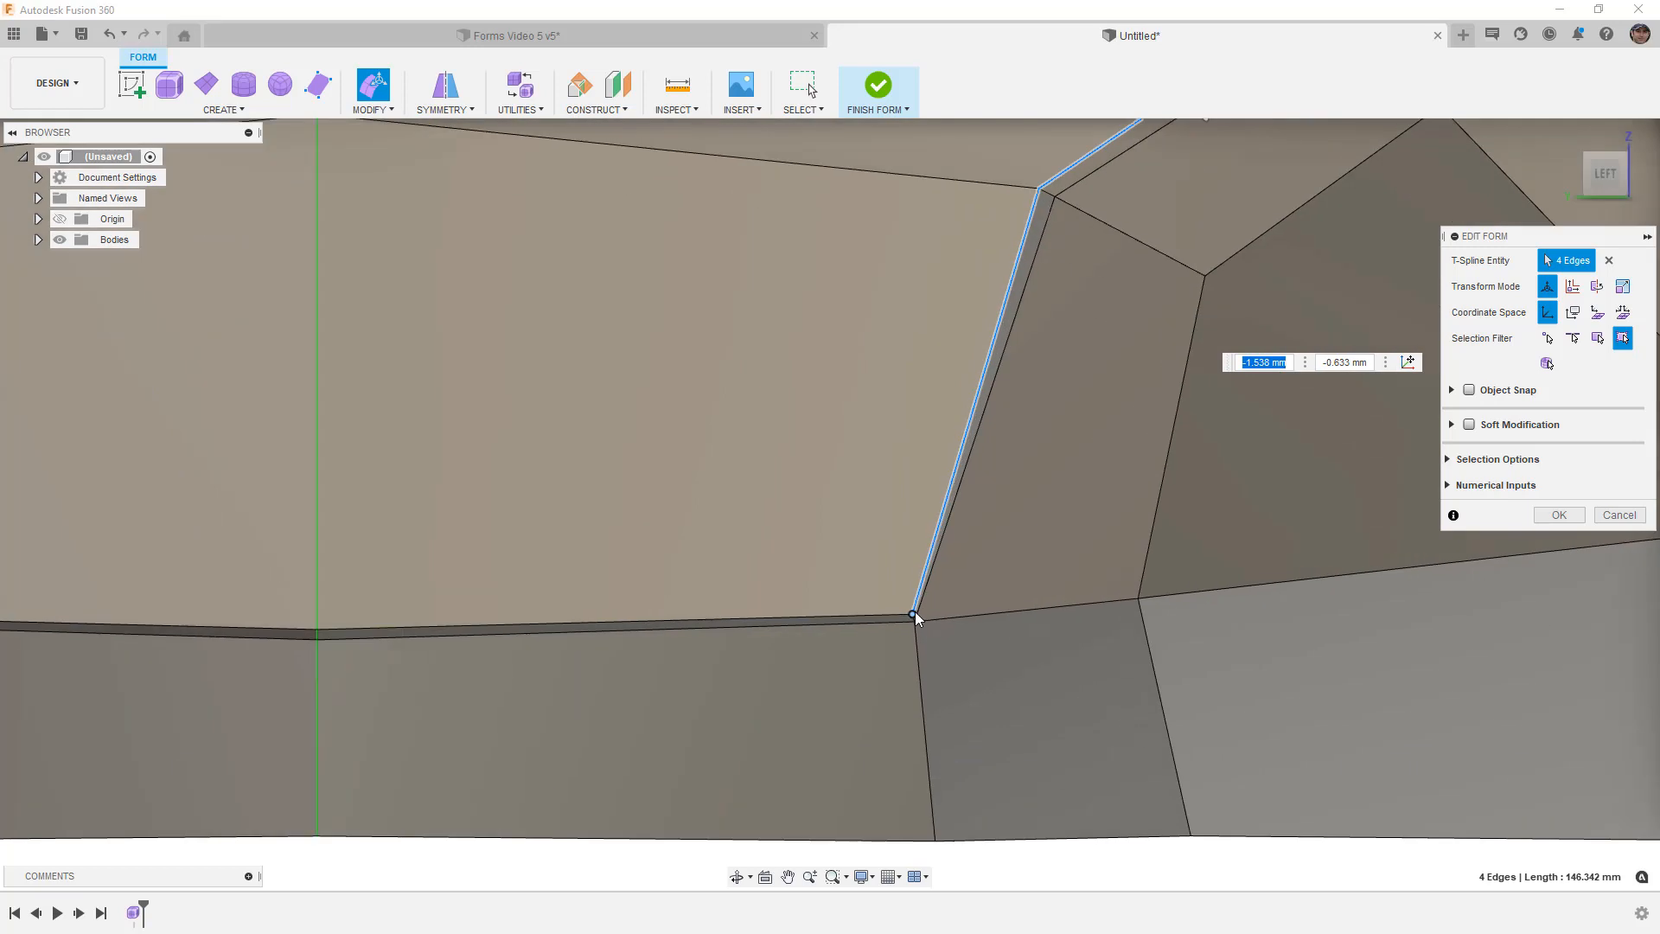
{"action": "left_click", "coordinate": [913, 616]}
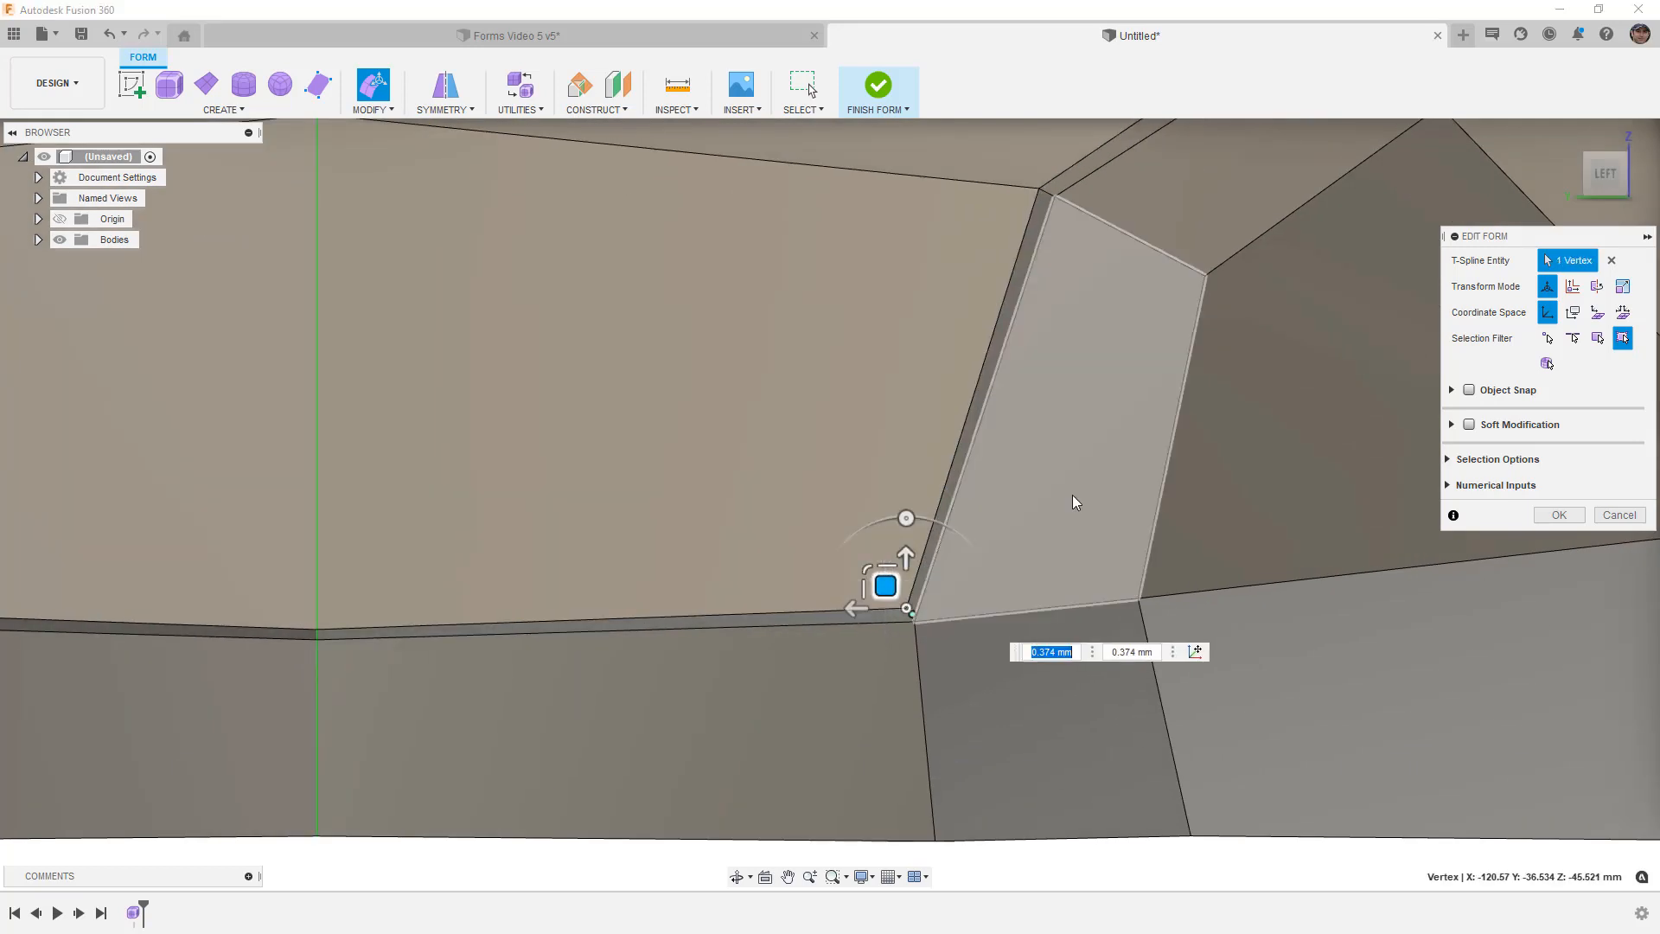
{"action": "left_click", "coordinate": [1637, 173]}
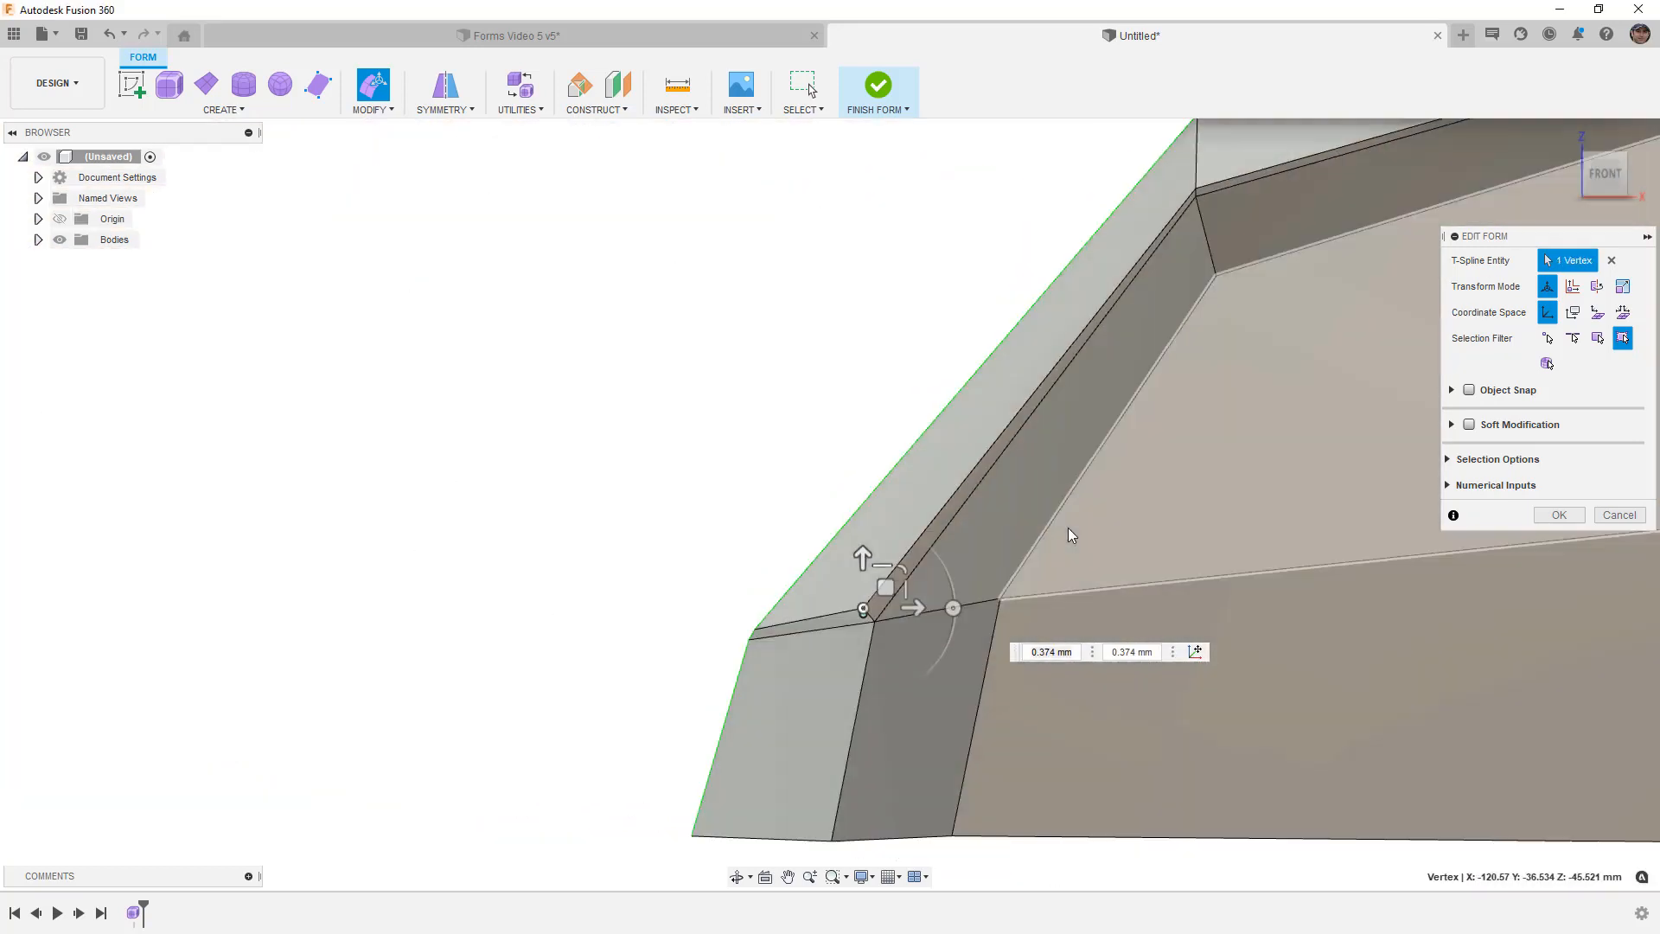
{"action": "left_click_drag", "start_coordinate": [848, 555], "coordinate": [878, 565]}
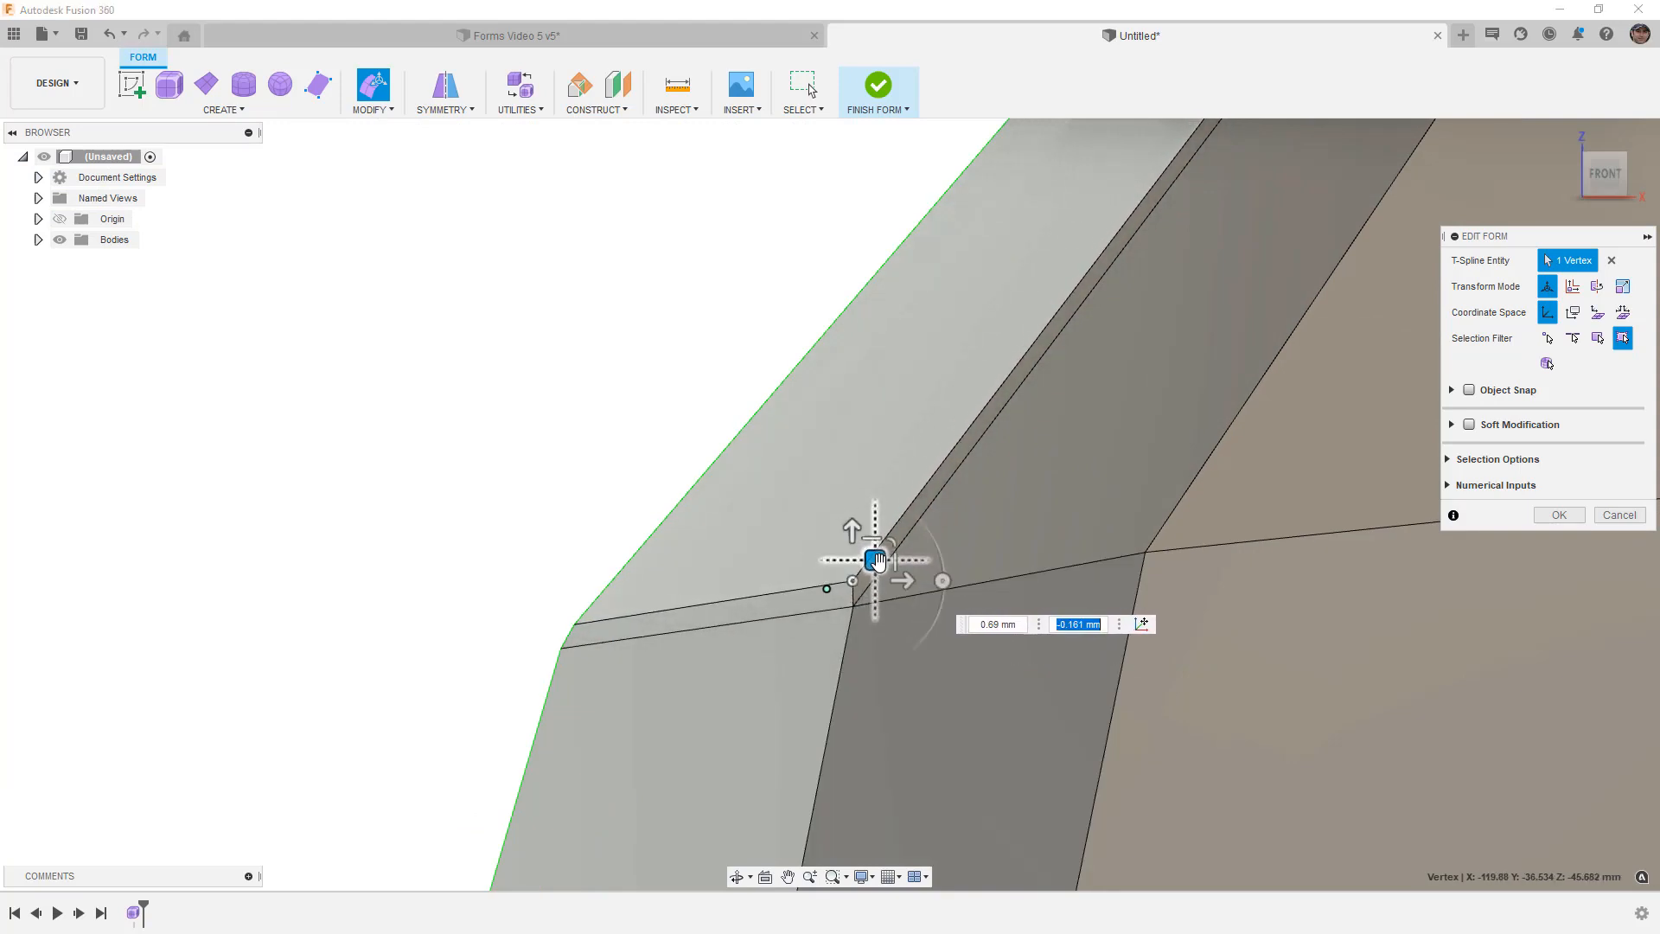
Step: Switch to smooth display, inspect the whole shell with its narrowed strip, and accept the form edit
{"action": "scroll", "coordinate": [1048, 419], "scroll_direction": "down", "scroll_amount": 8}
{"action": "middle_click_drag", "start_coordinate": [1034, 426], "coordinate": [1140, 441], "text": "shift"}
{"action": "key", "text": "alt+3"}
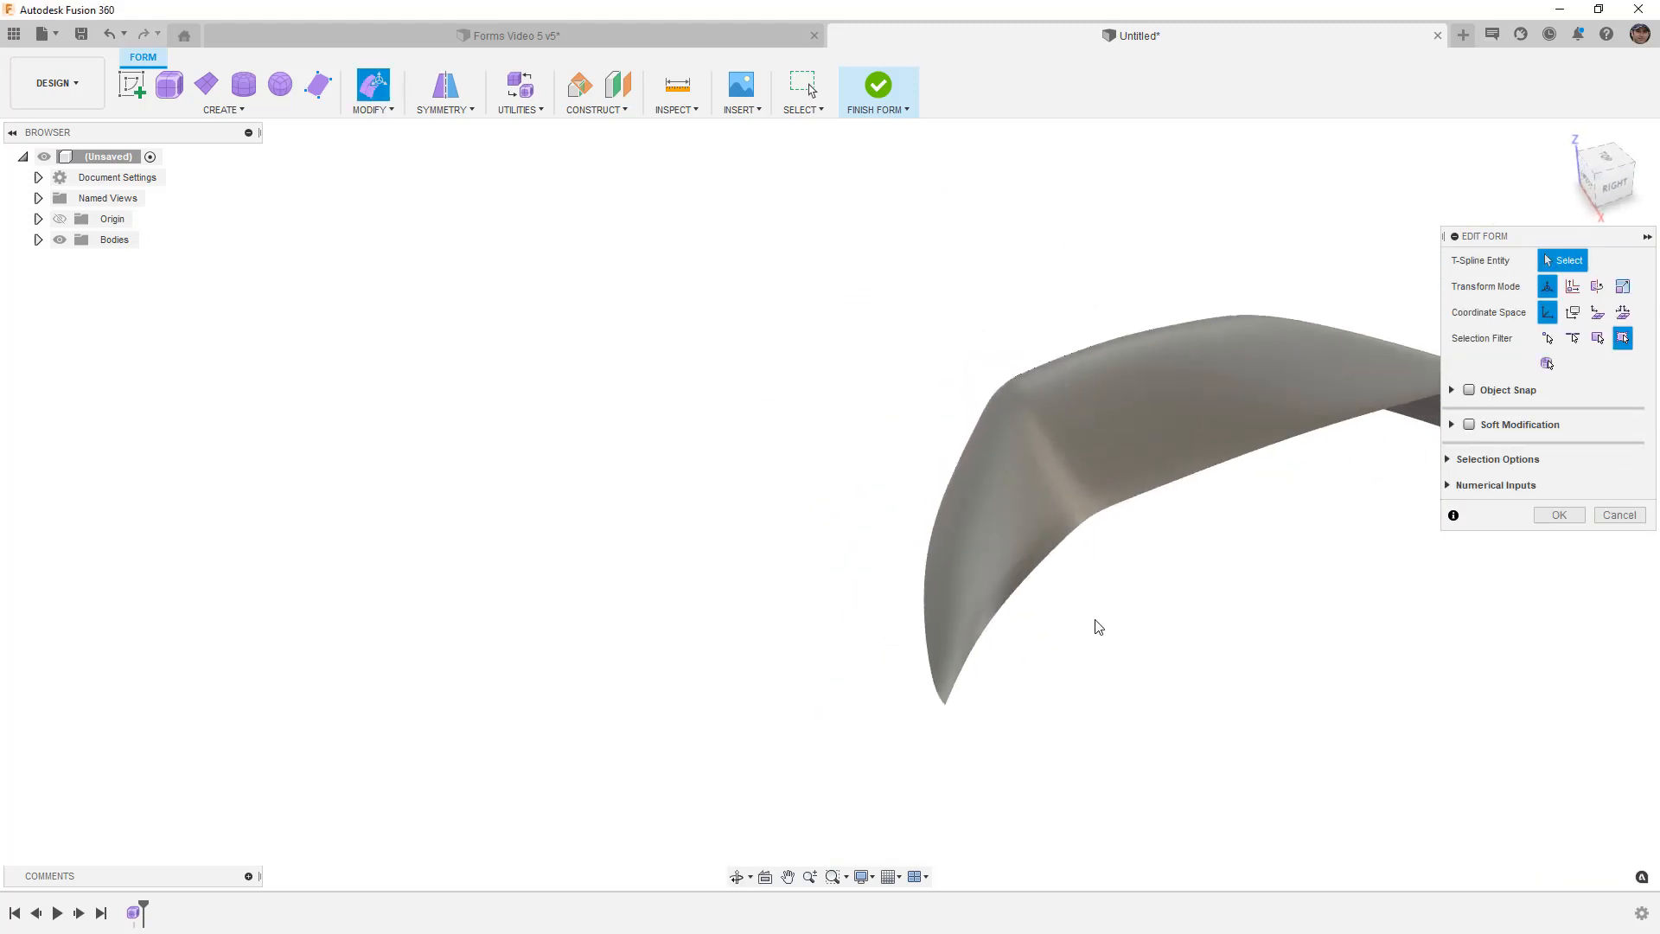
{"action": "middle_click_drag", "start_coordinate": [1098, 626], "coordinate": [1107, 586], "text": "shift"}
{"action": "middle_click_drag", "start_coordinate": [1209, 507], "coordinate": [798, 508]}
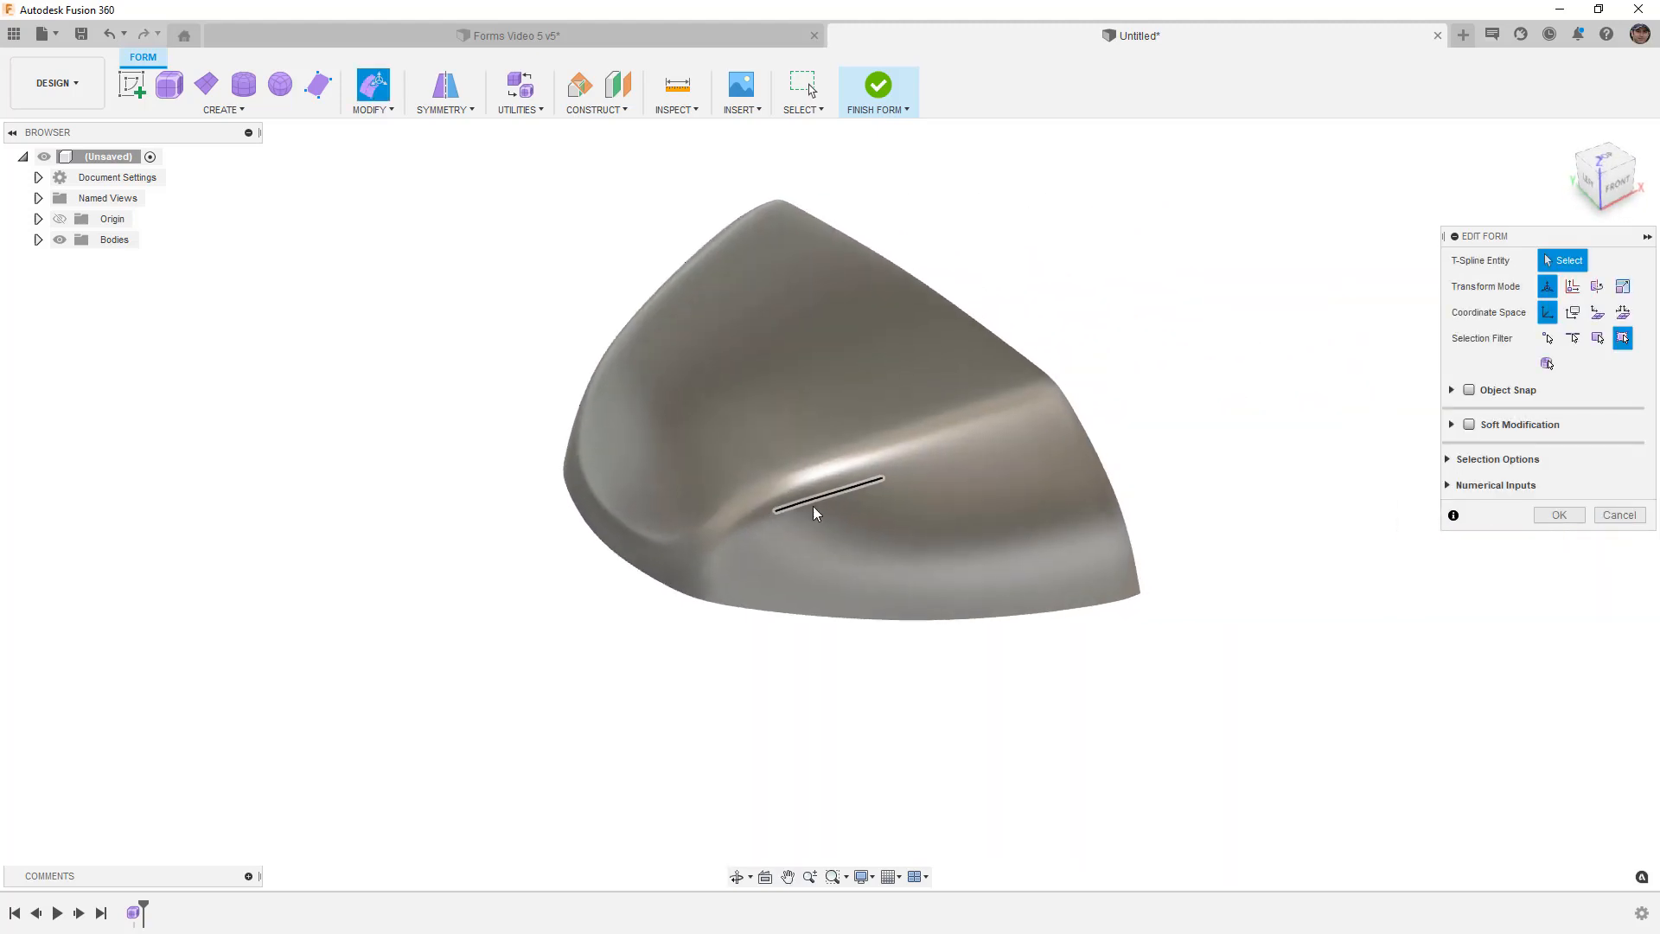
{"action": "left_click", "coordinate": [1557, 514]}
Step: Select the five narrow strip faces running from the open end along the side and around the corner to the symmetry line
{"action": "left_click", "coordinate": [987, 497]}
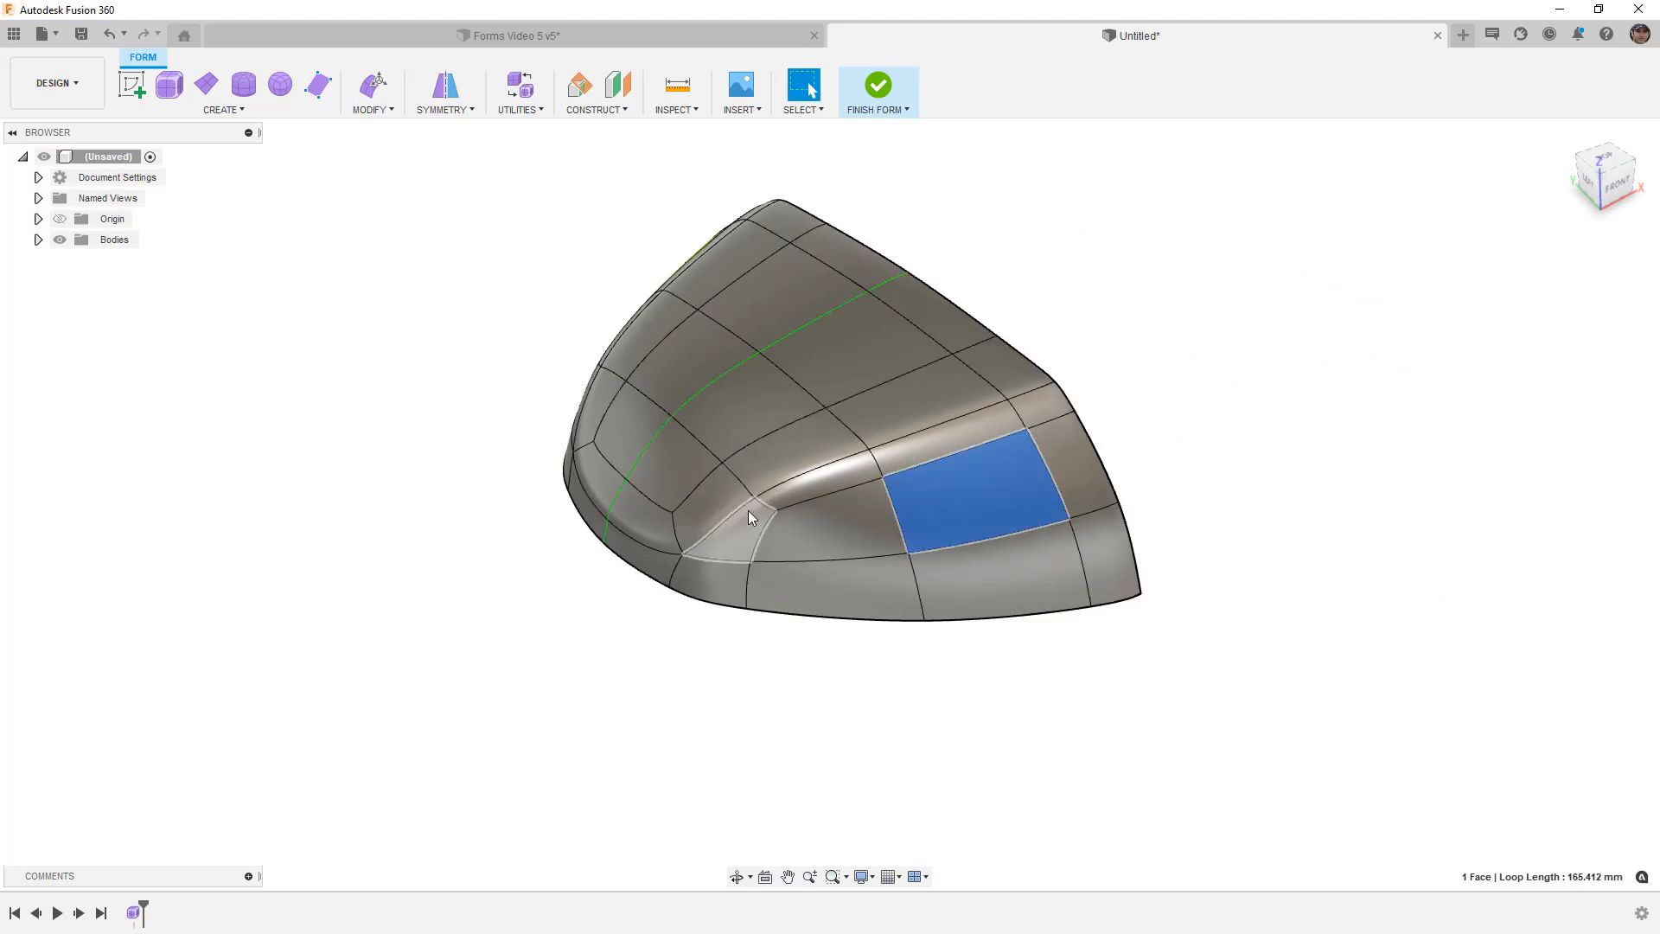
{"action": "scroll", "coordinate": [731, 519], "scroll_direction": "up", "scroll_amount": 3}
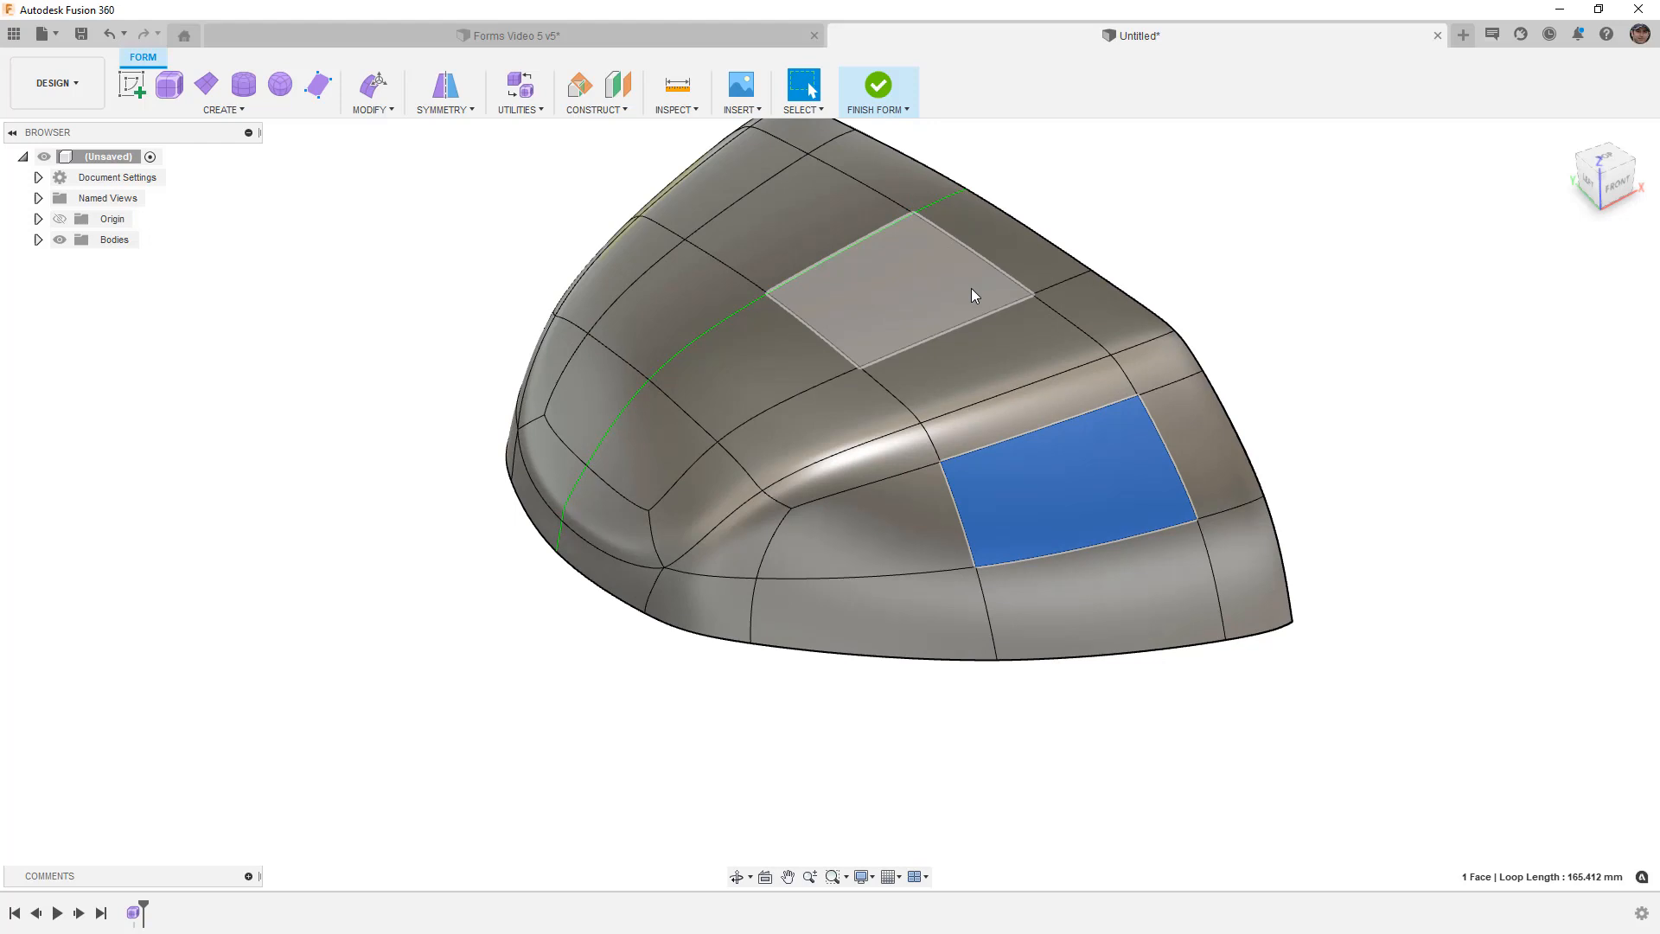
{"action": "left_click", "coordinate": [1185, 304]}
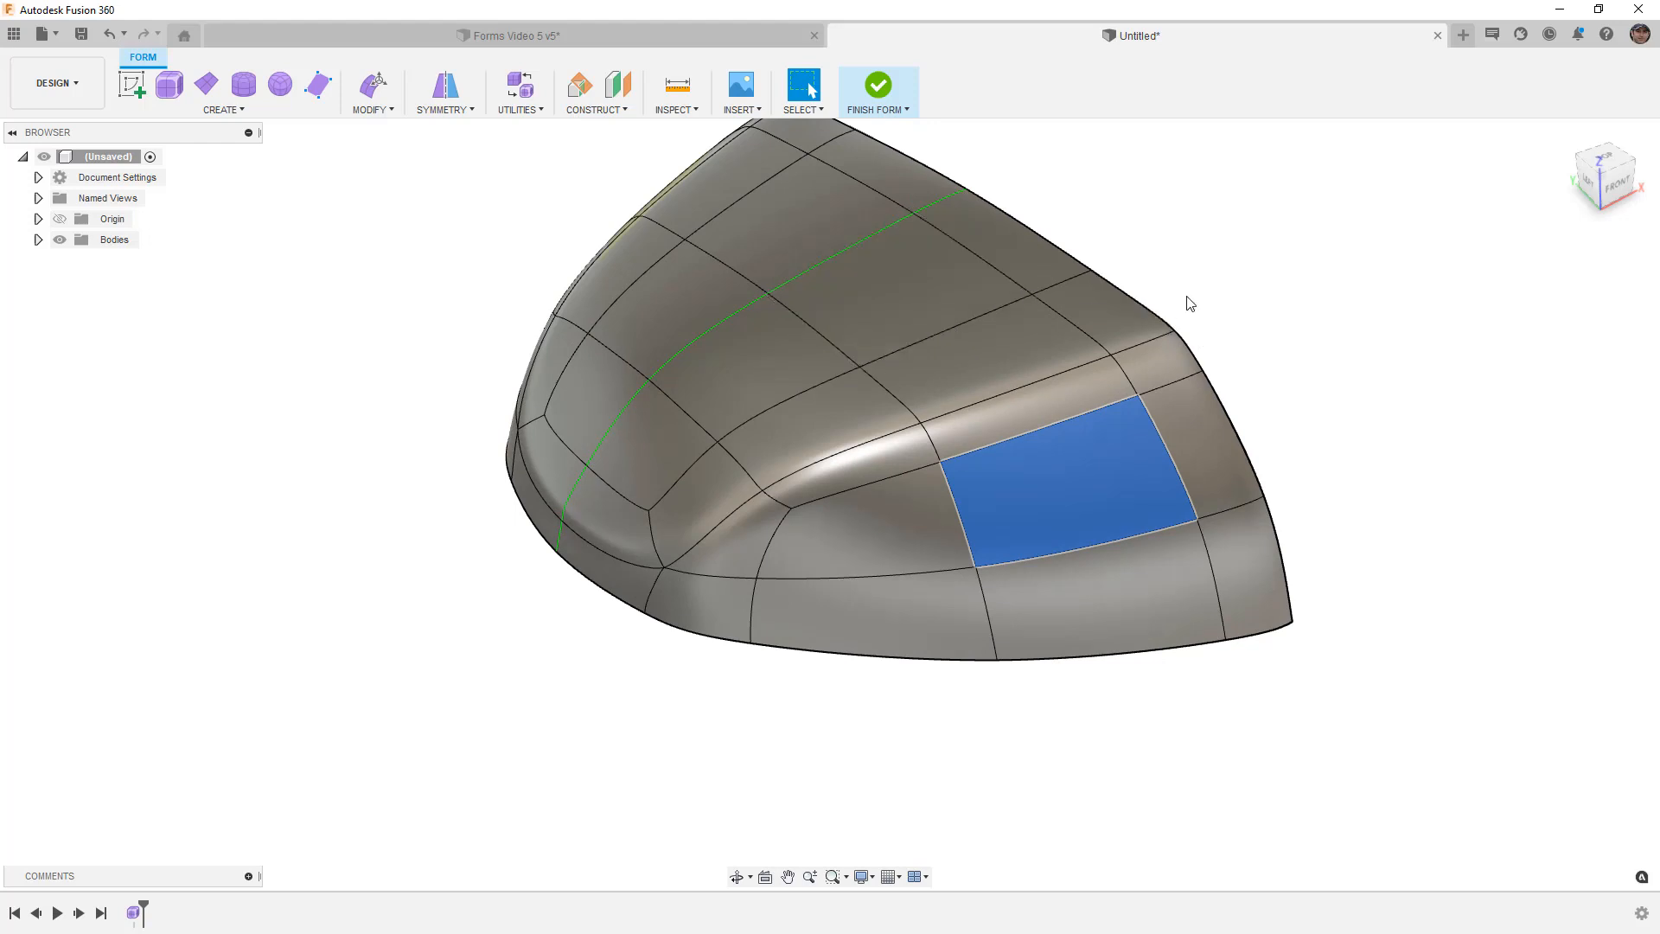
{"action": "left_click", "coordinate": [1130, 320]}
{"action": "left_click", "coordinate": [1020, 364], "text": "shift"}
{"action": "left_click", "coordinate": [837, 433], "text": "shift"}
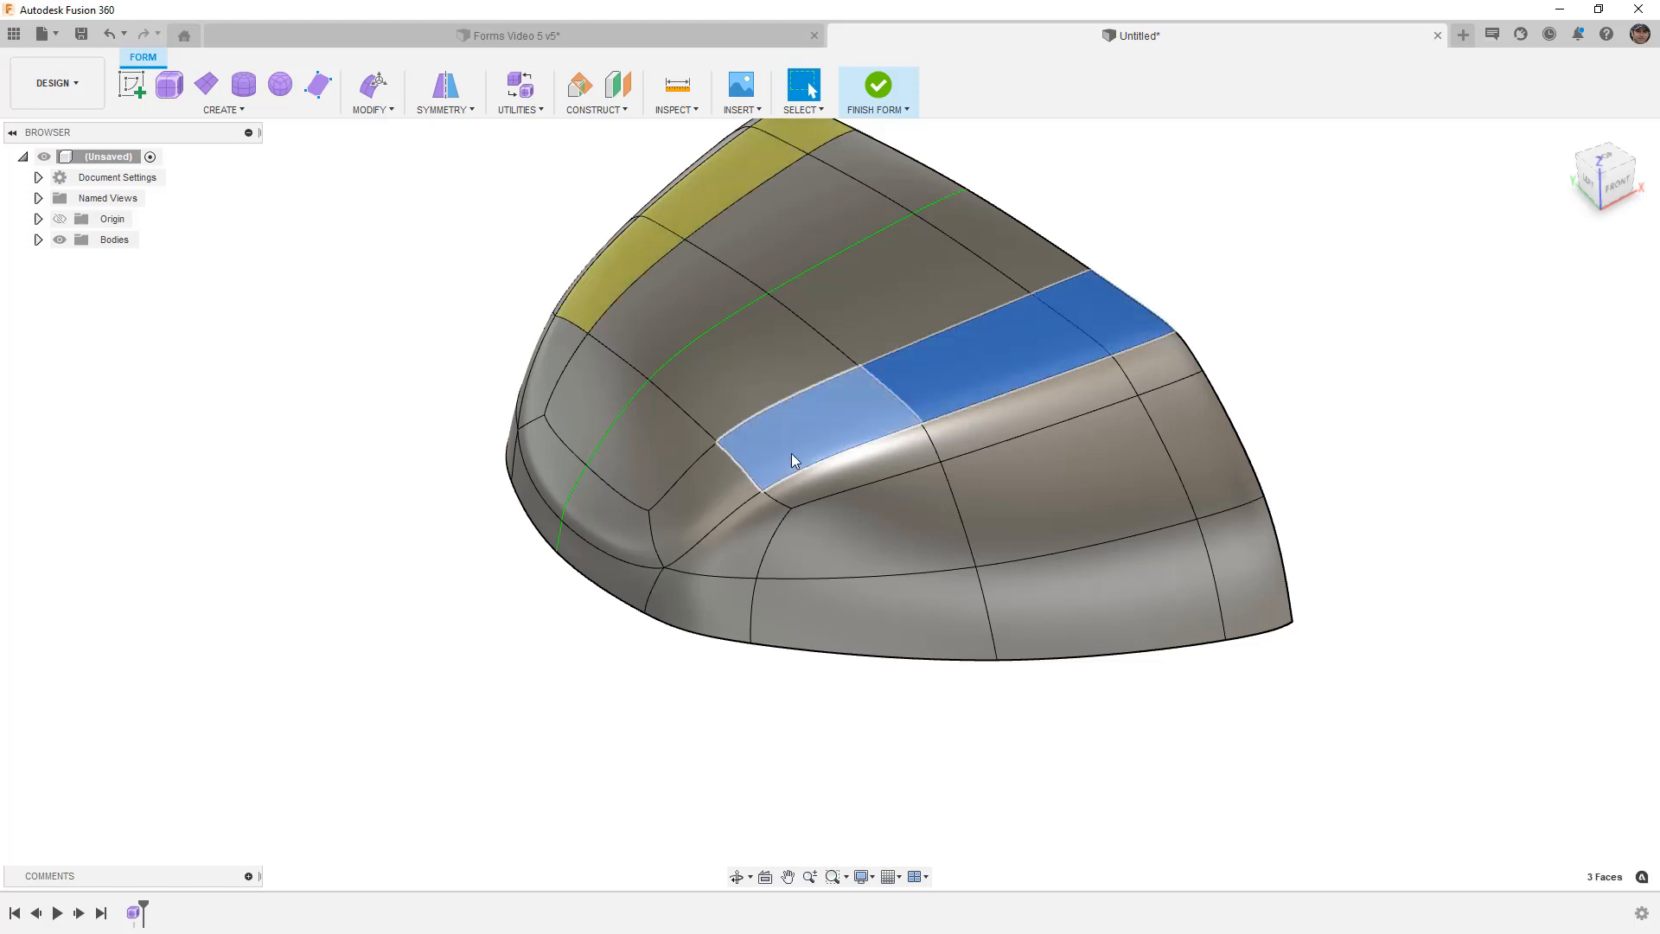
{"action": "left_click", "coordinate": [709, 494], "text": "shift"}
{"action": "left_click", "coordinate": [600, 506], "text": "shift"}
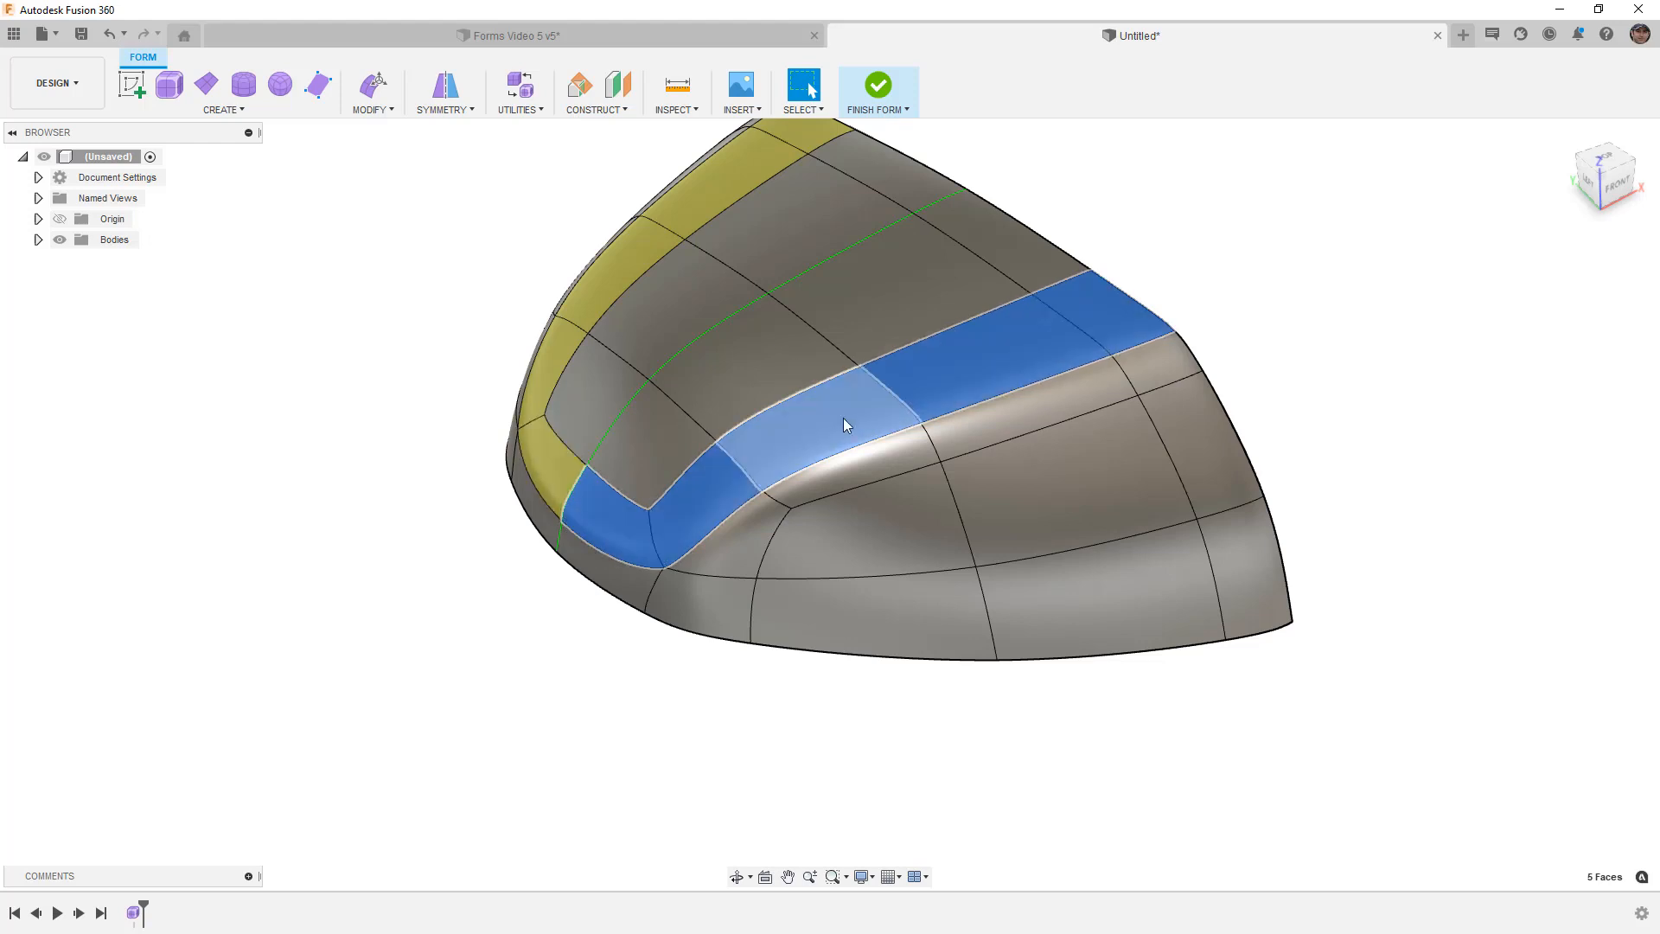
Step: Add the five border faces across the open end and the four lower rim faces up to the symmetry line to the selection
{"action": "left_click", "coordinate": [874, 153], "text": "shift"}
{"action": "left_click", "coordinate": [968, 221], "text": "shift"}
{"action": "left_click", "coordinate": [1180, 368], "text": "shift"}
{"action": "left_click", "coordinate": [1216, 462], "text": "shift"}
{"action": "left_click", "coordinate": [1247, 544], "text": "shift"}
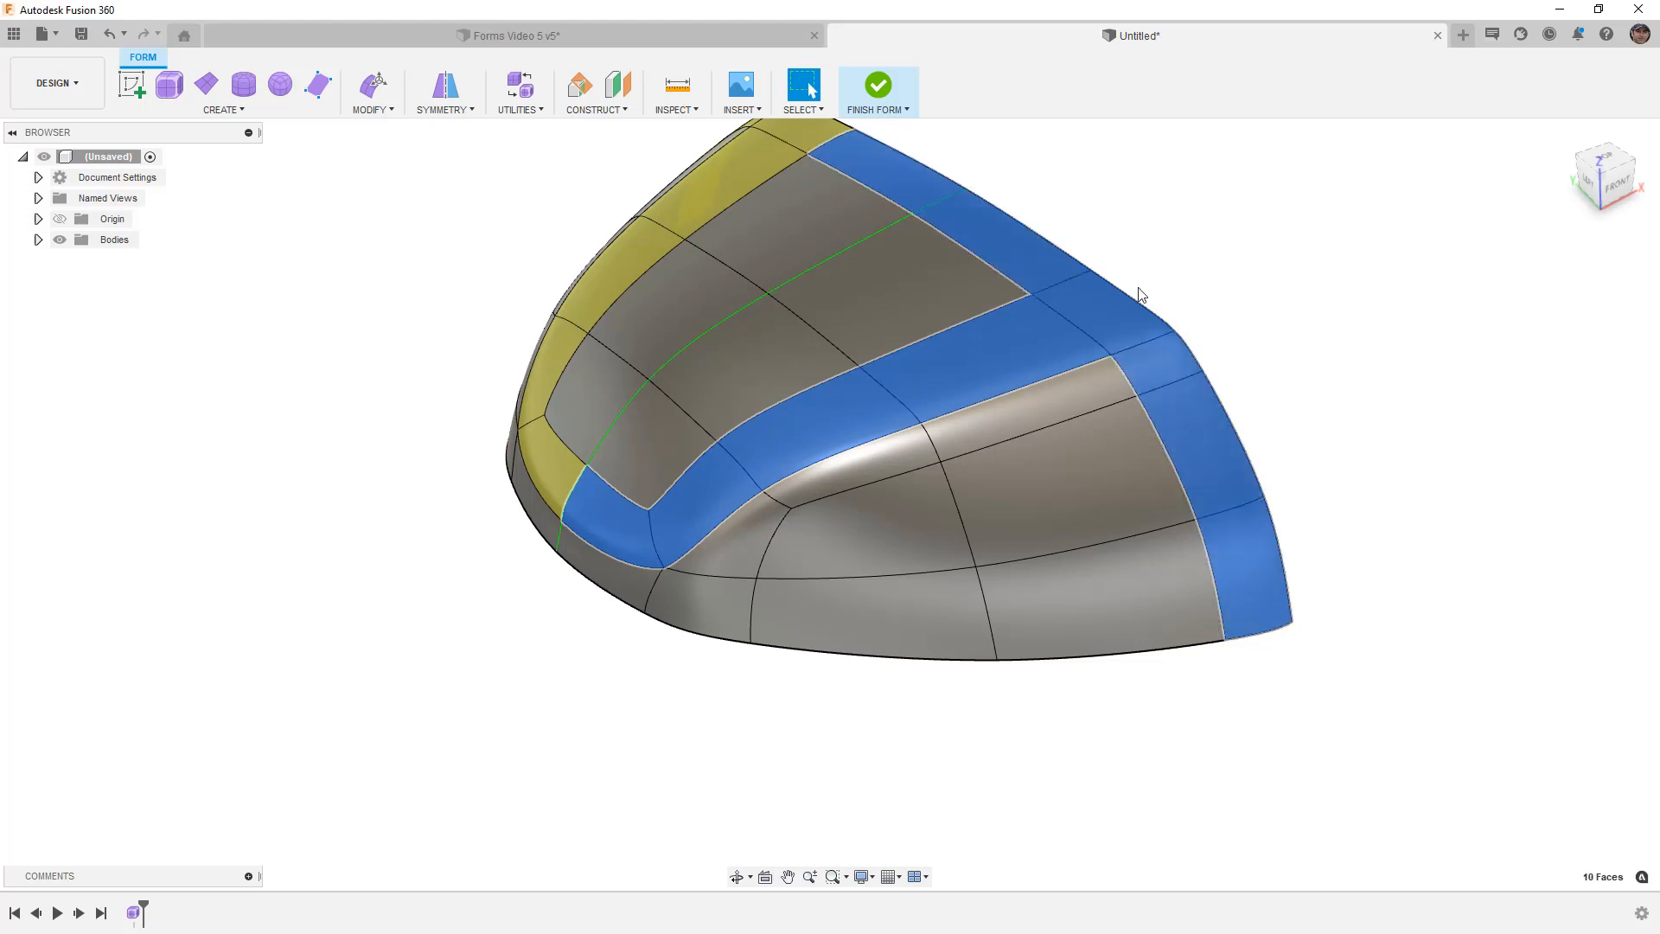
{"action": "left_click", "coordinate": [1169, 611], "text": "shift"}
{"action": "left_click", "coordinate": [932, 626], "text": "shift"}
{"action": "left_click", "coordinate": [717, 609], "text": "shift"}
{"action": "left_click", "coordinate": [619, 590], "text": "shift"}
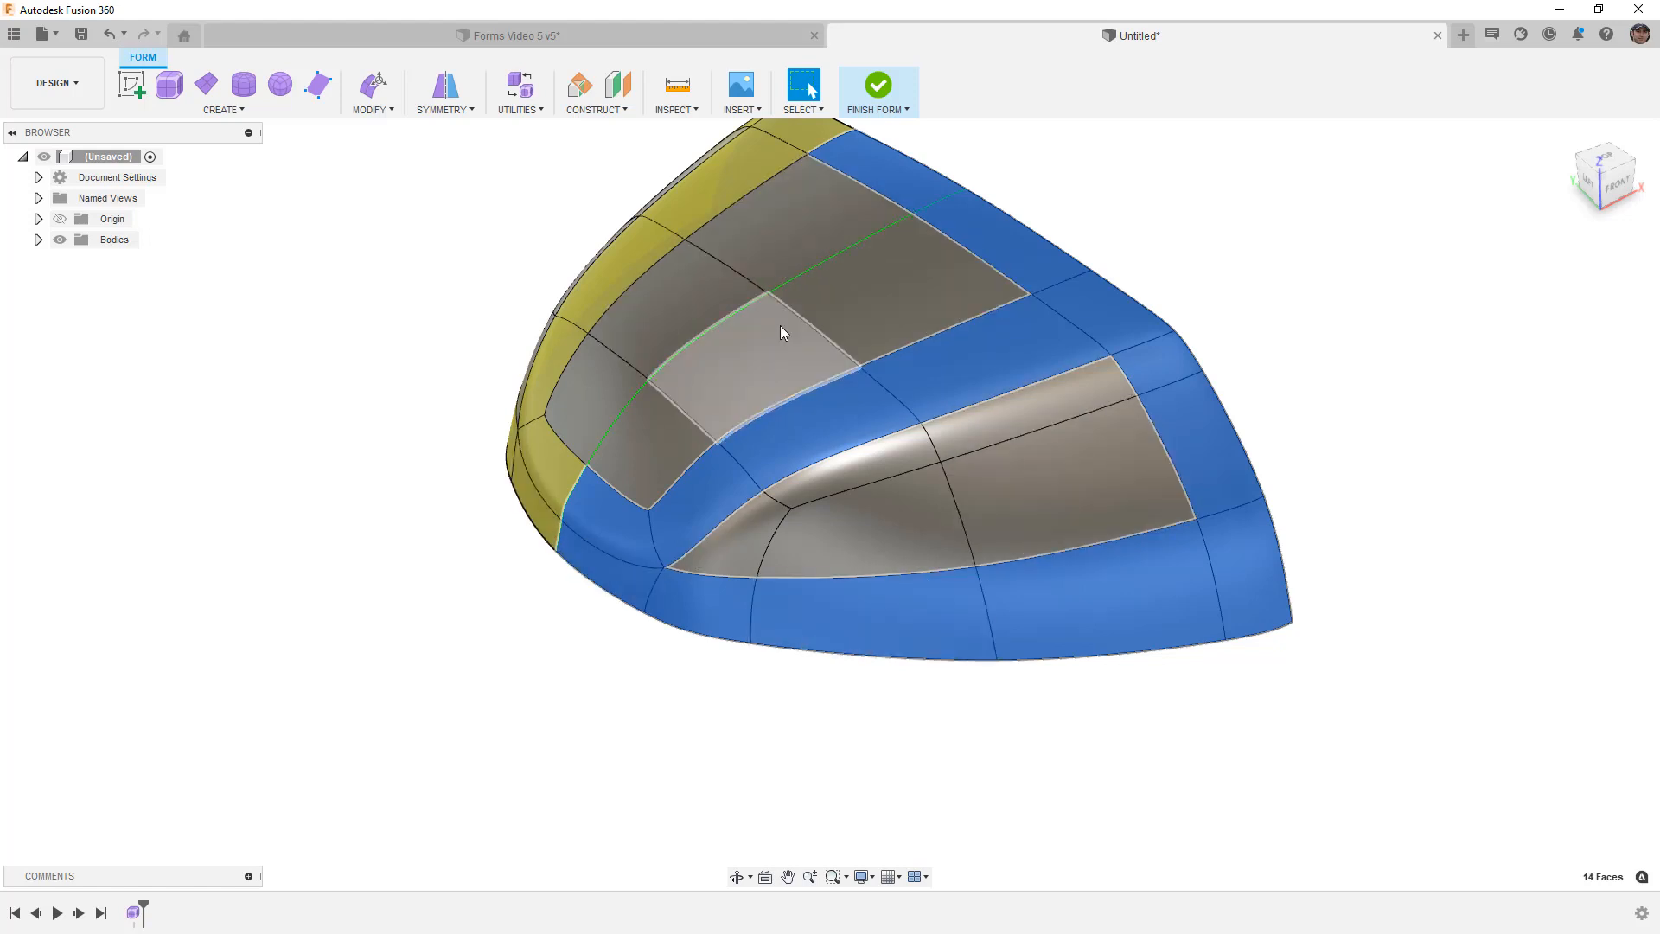
Step: Switch to box display, inspect the selected strip and border faces around the shell, and clear the selection
{"action": "middle_click_drag", "start_coordinate": [951, 541], "coordinate": [1039, 501], "text": "shift"}
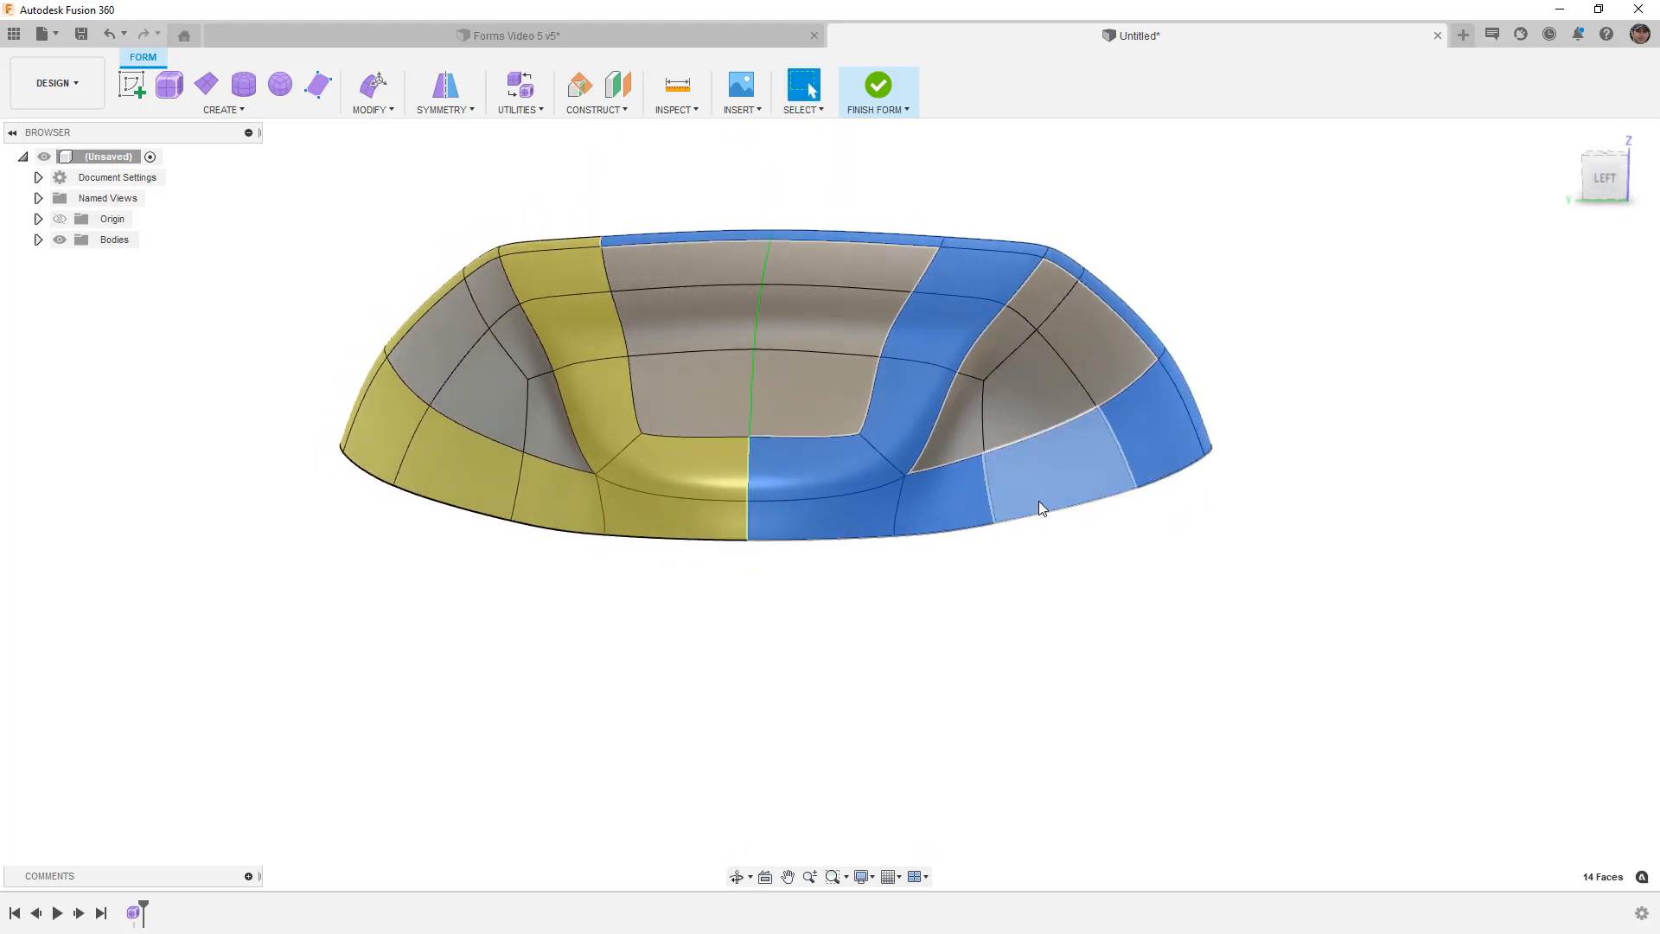
{"action": "key", "text": "alt+1"}
{"action": "middle_click_drag", "start_coordinate": [1207, 364], "coordinate": [1087, 261], "text": "shift"}
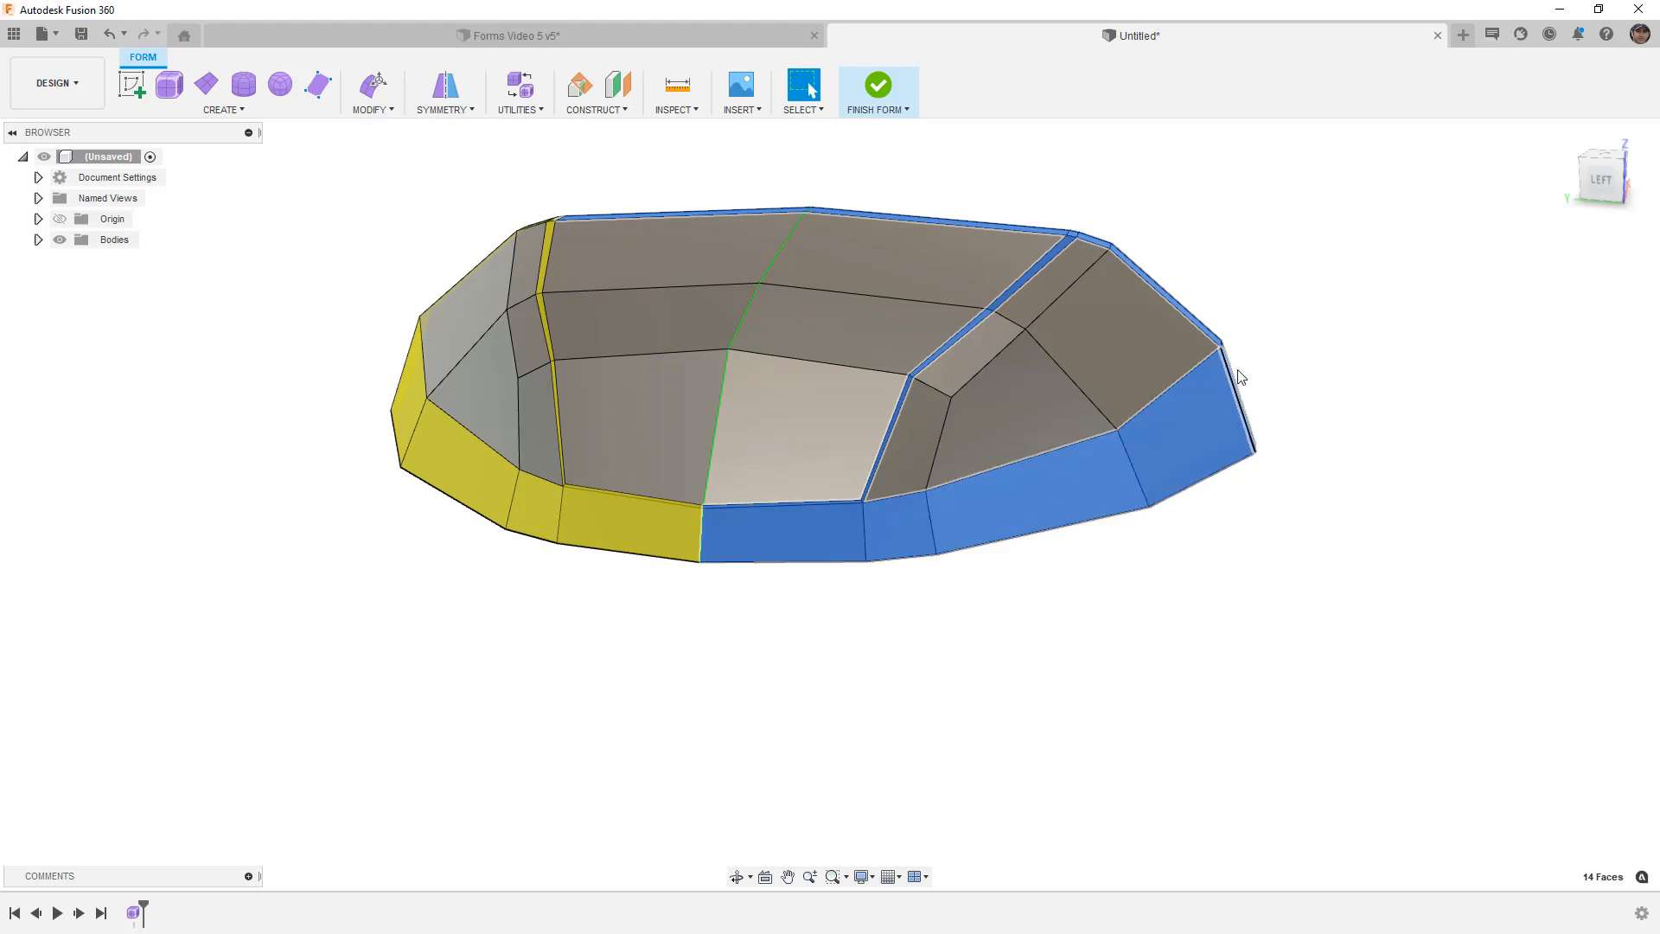
{"action": "middle_click_drag", "start_coordinate": [900, 275], "coordinate": [856, 551], "text": "shift"}
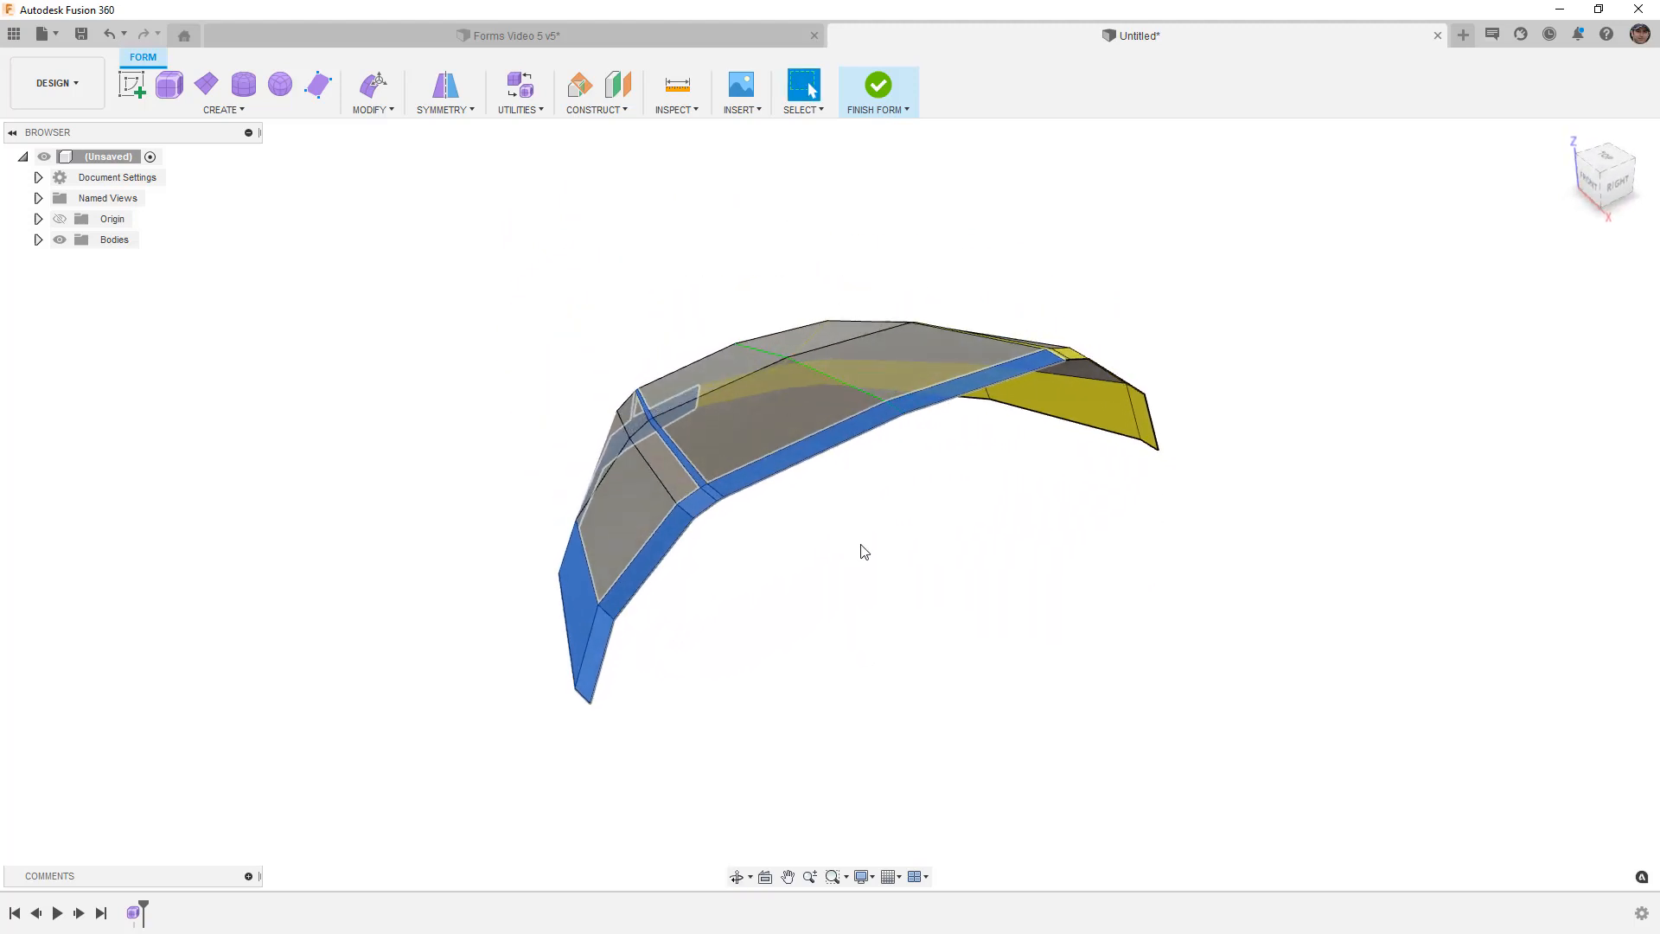
{"action": "left_click", "coordinate": [863, 550]}
Step: Try deleting the narrow strip's inner edge chains across the closed end and along the side, and undo the deletion
{"action": "middle_click_drag", "start_coordinate": [905, 538], "coordinate": [1069, 529], "text": "shift"}
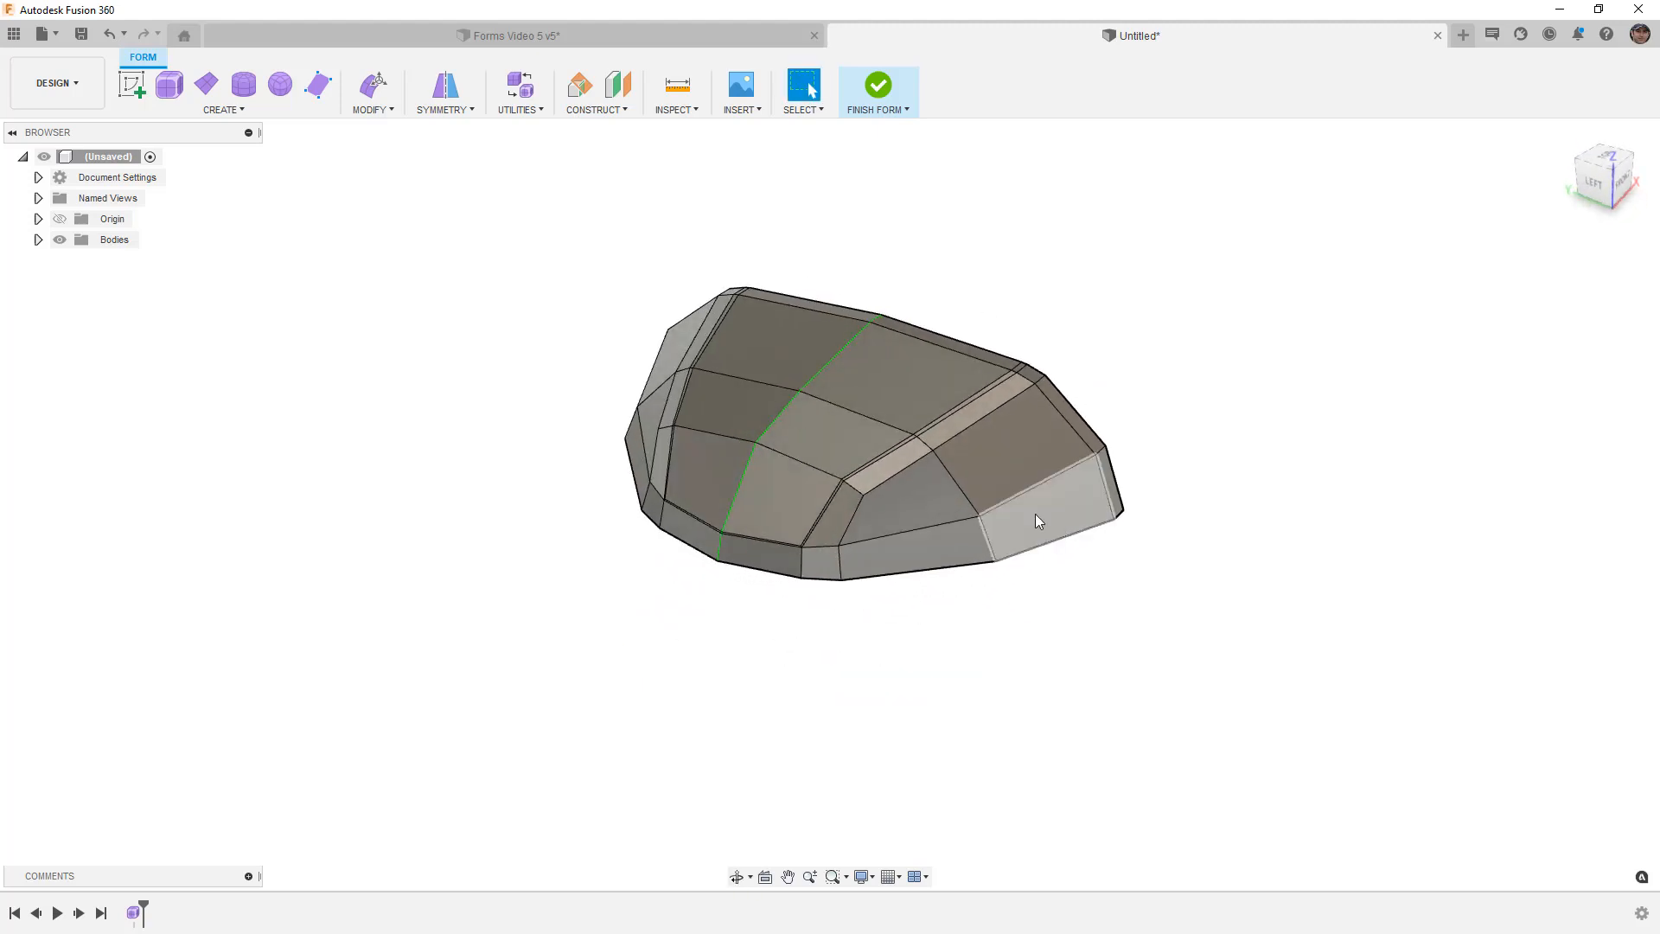
{"action": "scroll", "coordinate": [863, 489], "scroll_direction": "up", "scroll_amount": 2}
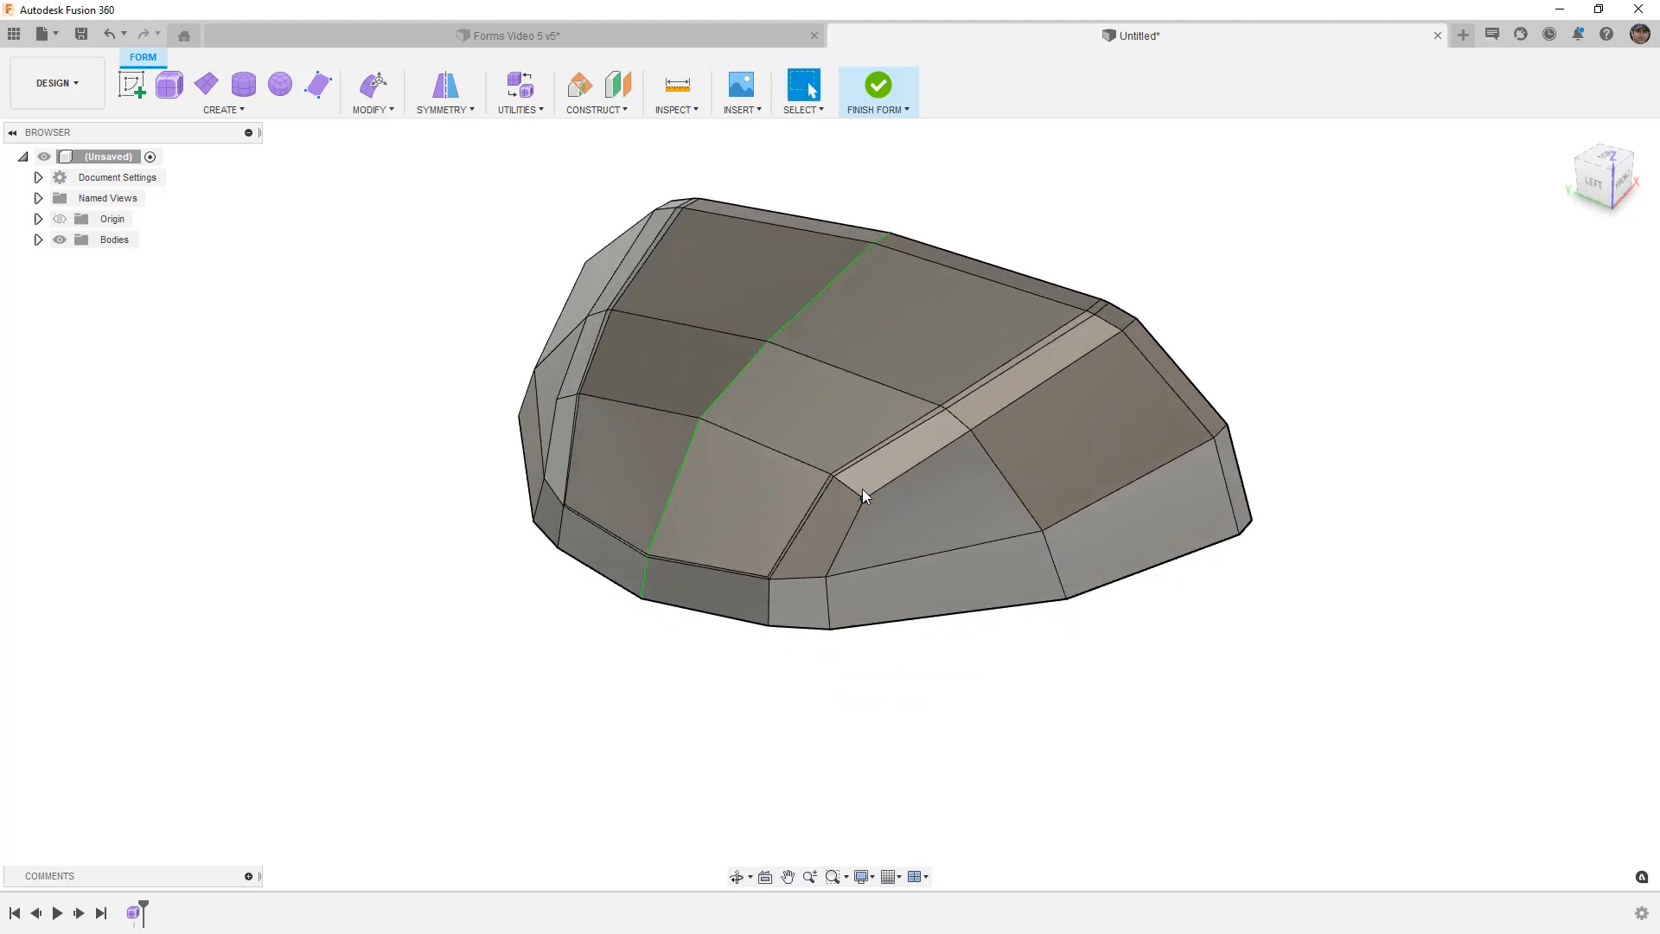
{"action": "scroll", "coordinate": [863, 489], "scroll_direction": "up", "scroll_amount": 2}
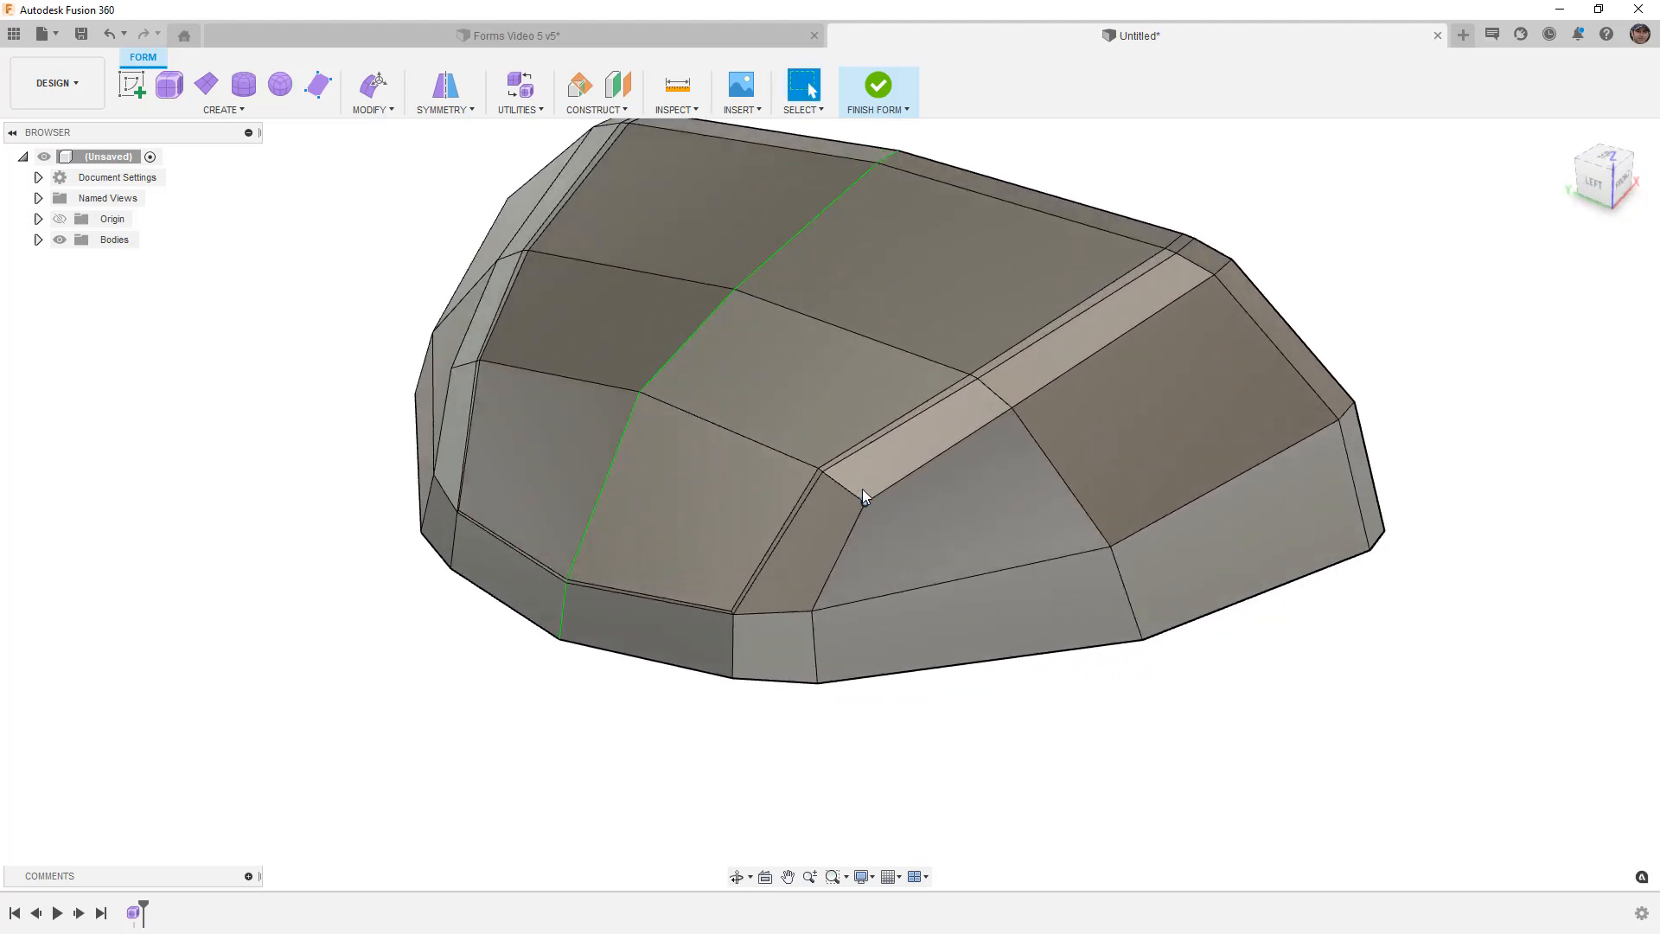
{"action": "double_click", "coordinate": [714, 605]}
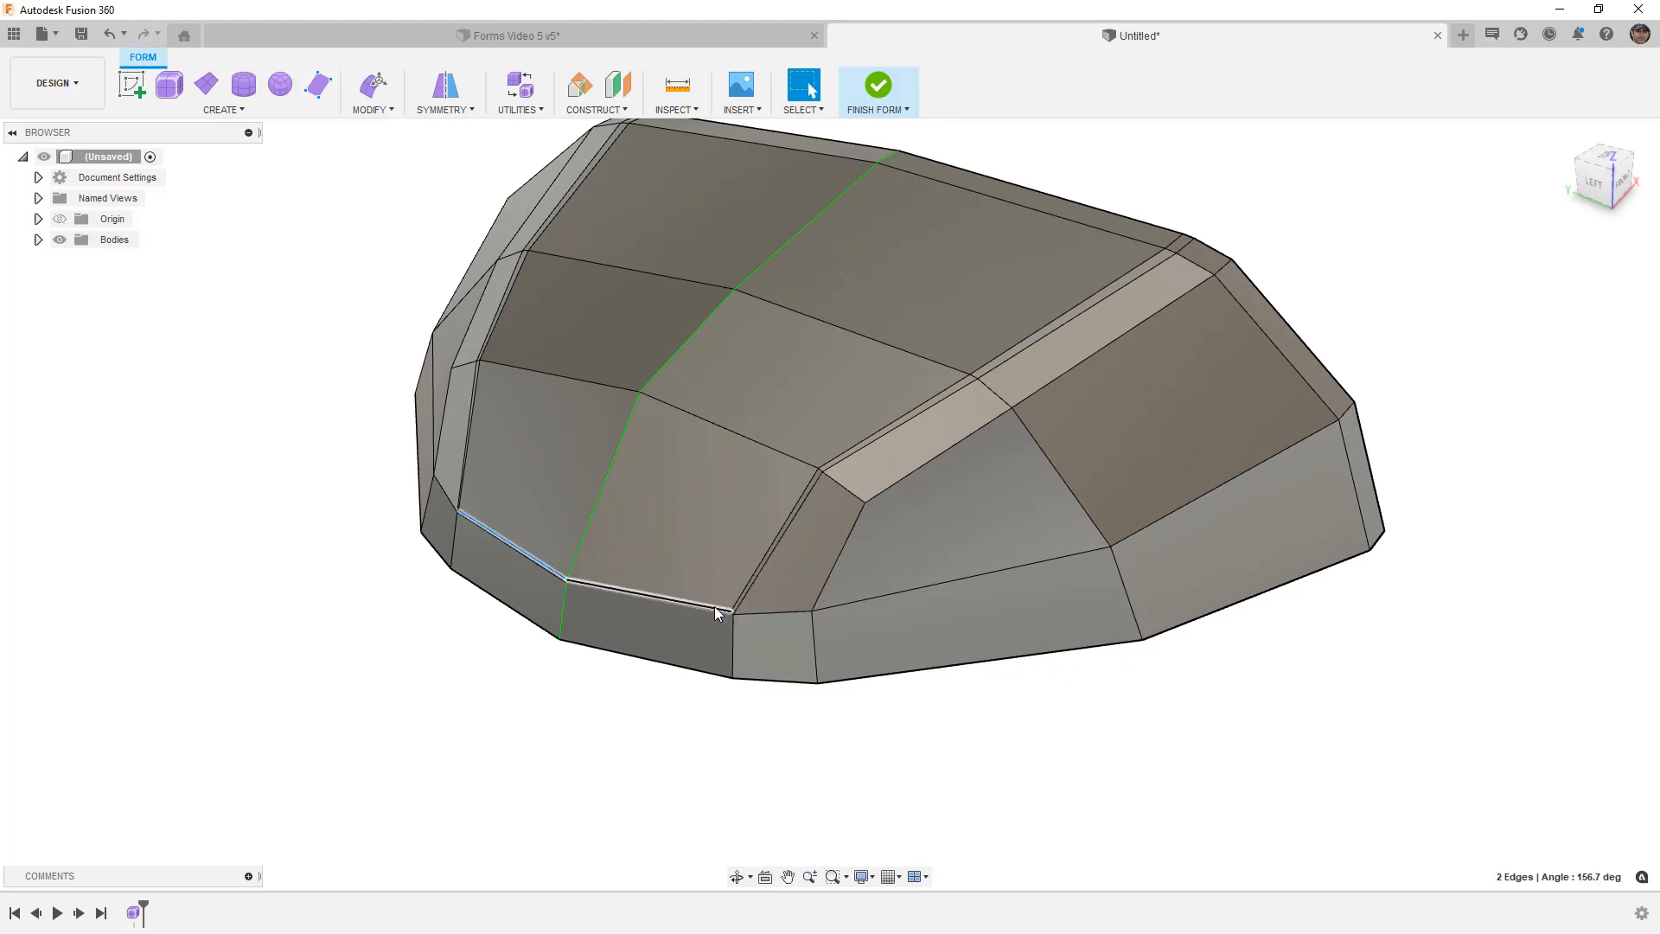
{"action": "double_click", "coordinate": [759, 558], "text": "shift"}
{"action": "key", "text": "Escape"}
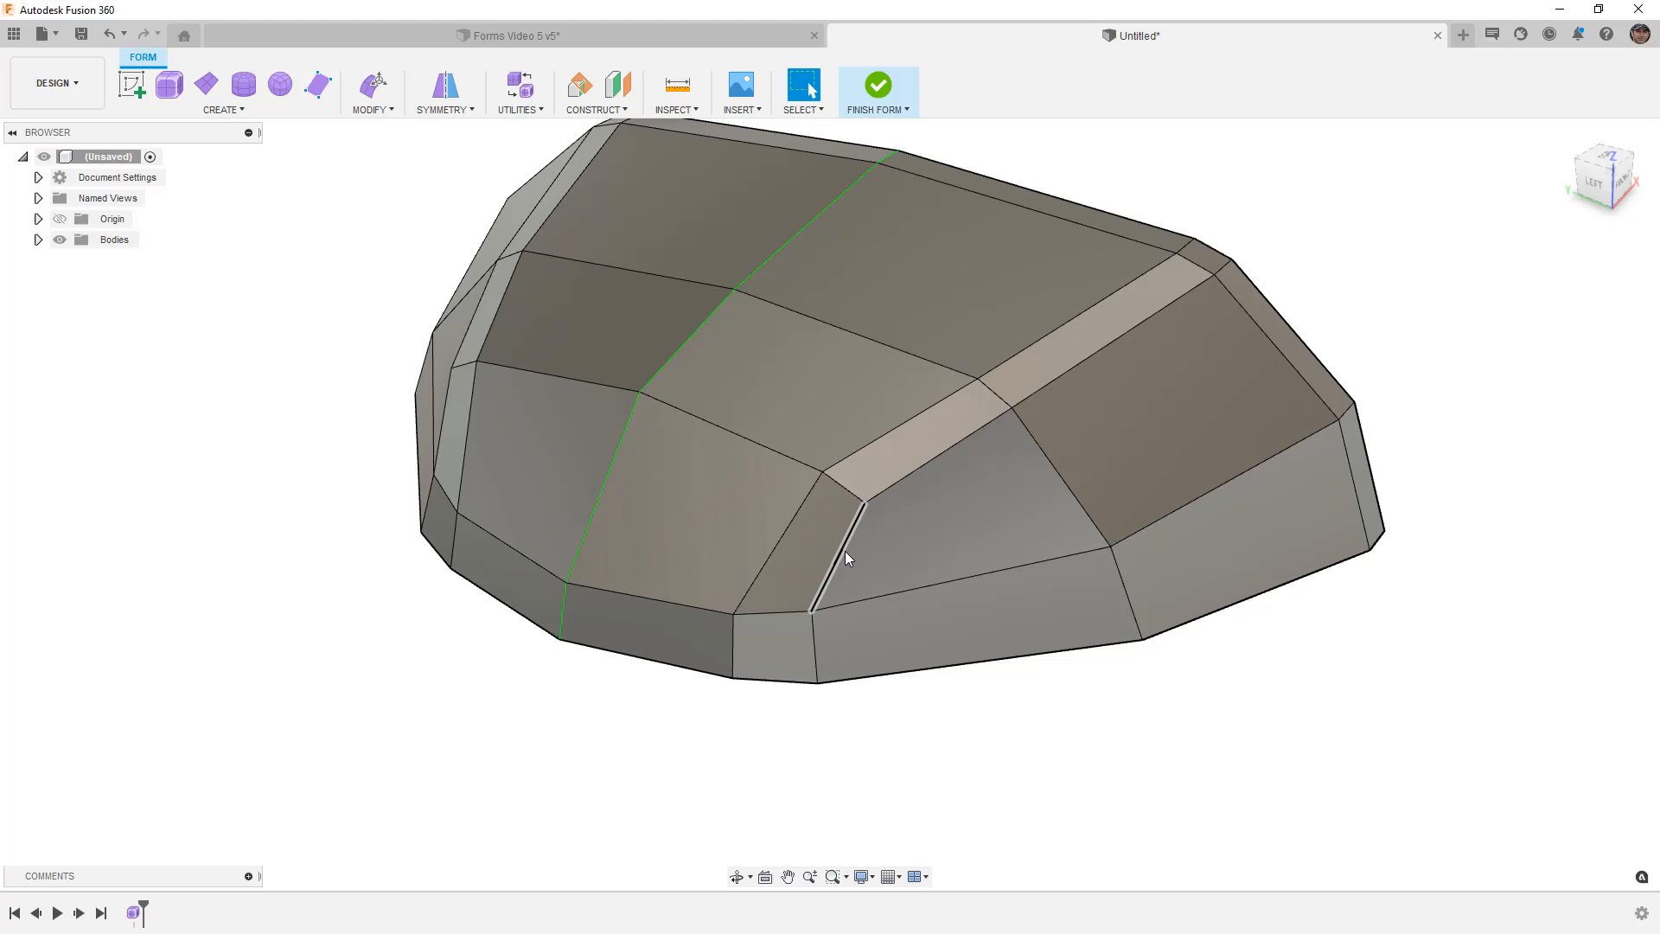
{"action": "key", "text": "ctrl+z"}
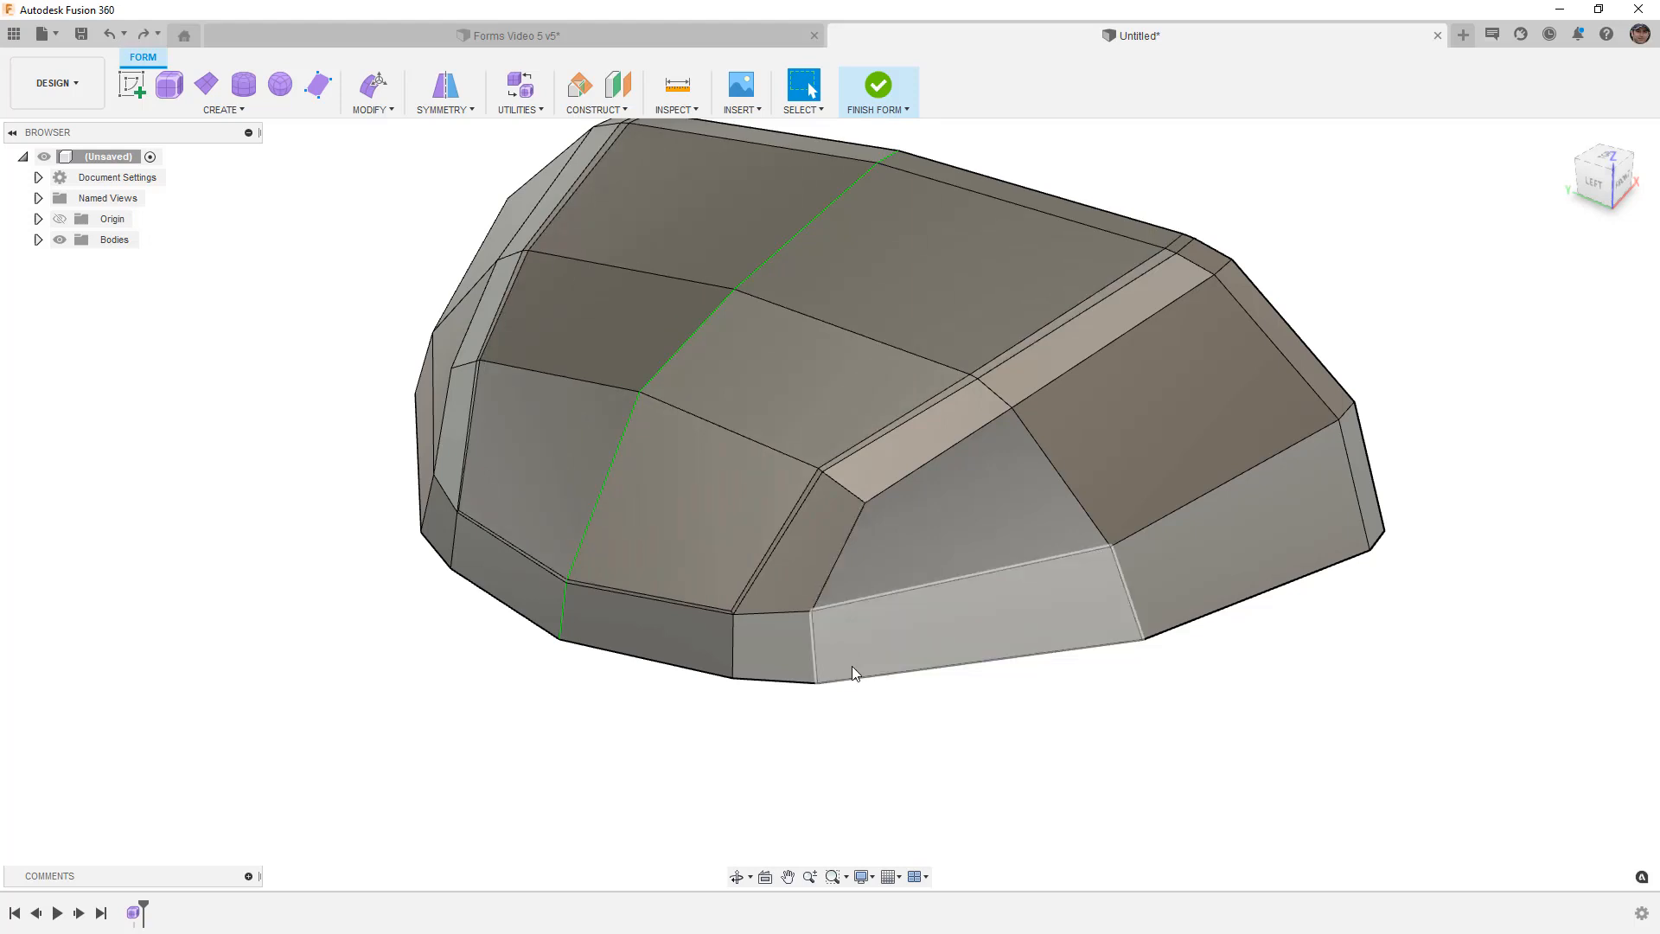